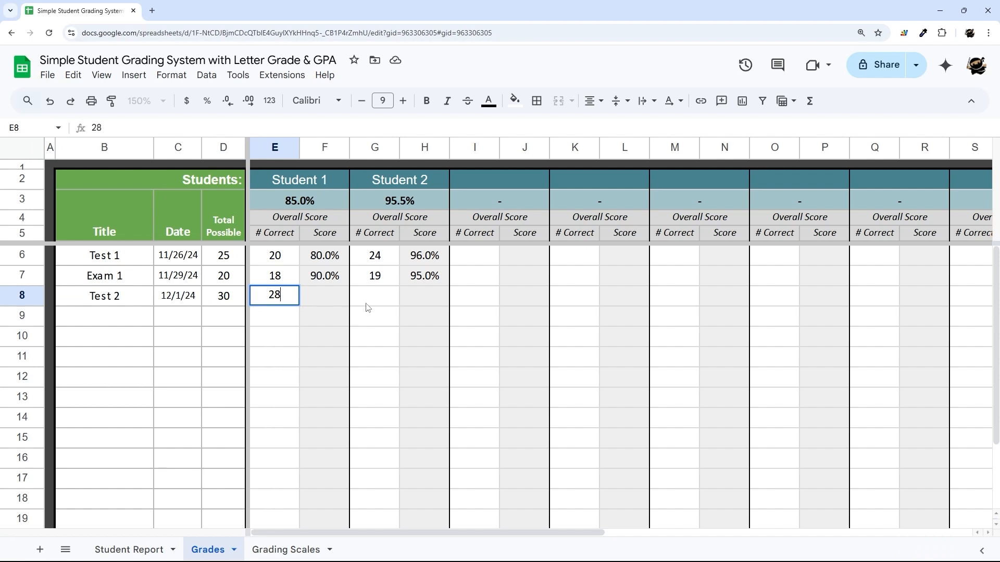
# Enter 25 as Student 2's number correct for Test 2 on the Grades sheet
pyautogui.click(367, 305)
pyautogui.write('25')
pyautogui.press('Return')
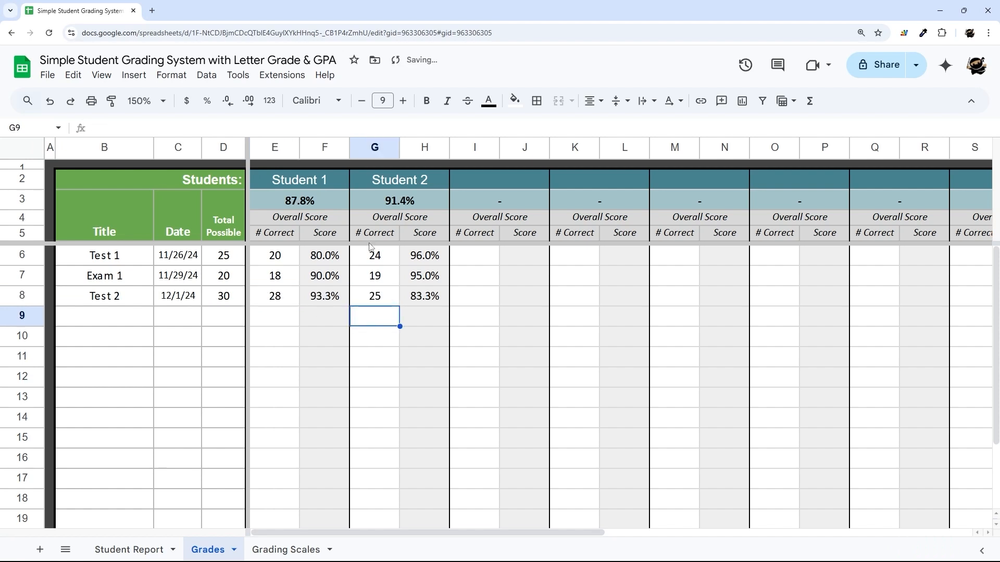
# Examine Student 1's percentage scores for each test and the formula behind the overall score
pyautogui.click(310, 255)
pyautogui.hotkey('shift', 'Down')
pyautogui.hotkey('shift', 'Down')
pyautogui.hotkey('shift', 'Down')
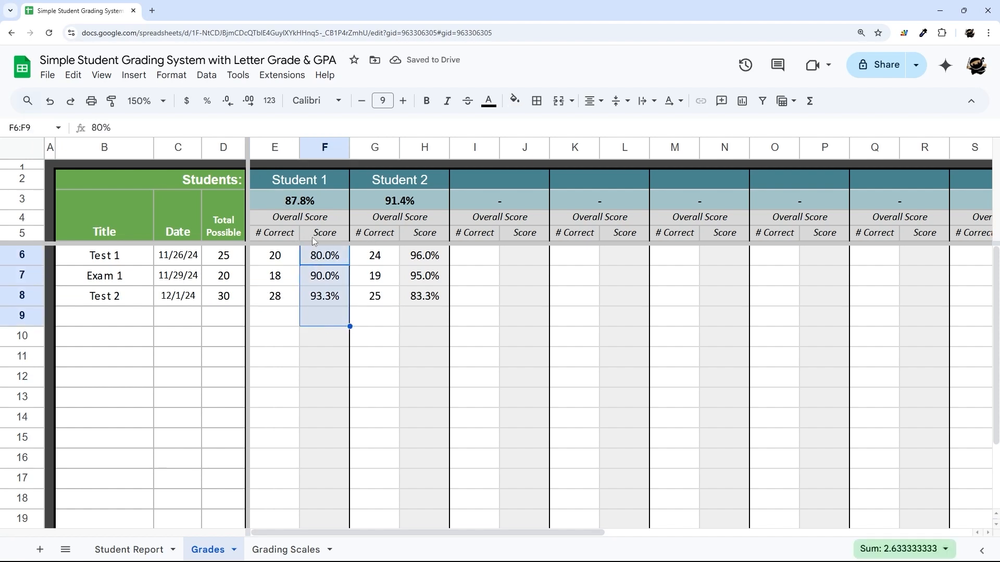
pyautogui.click(310, 201)
# Switch the Student Report to Student 1 and look through the report table
pyautogui.click(128, 550)
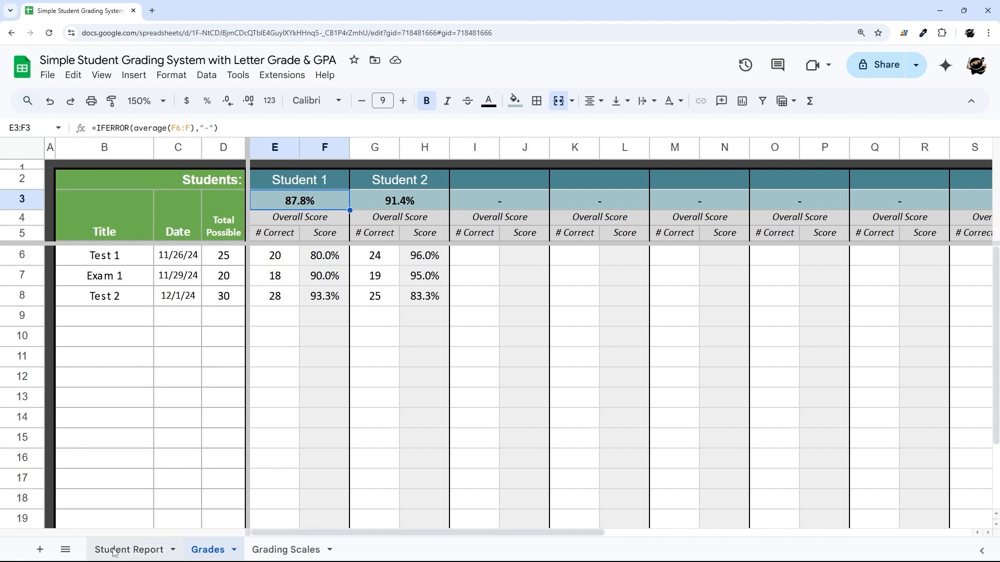
pyautogui.click(252, 282)
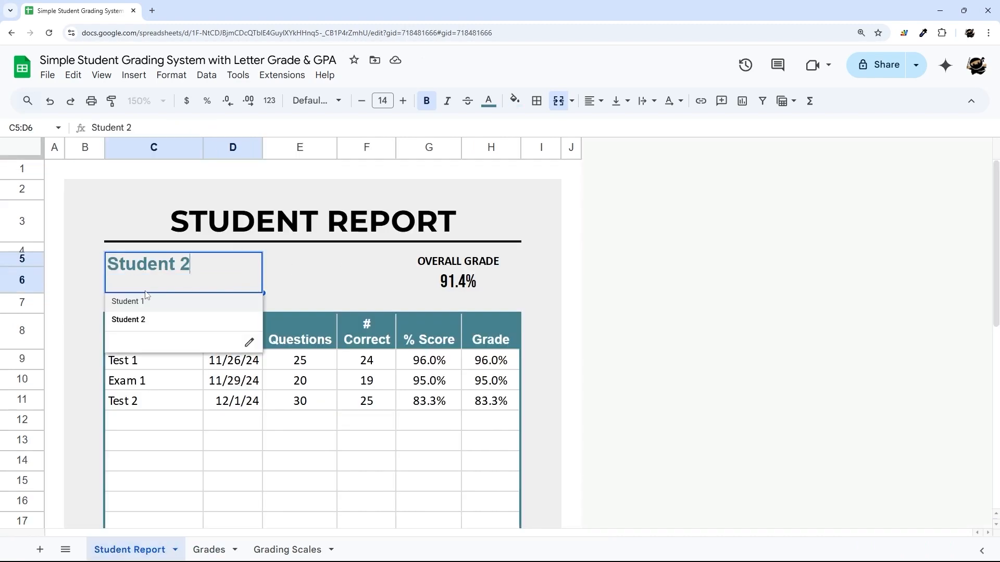
pyautogui.click(132, 300)
pyautogui.scroll(-4, 314, 289)
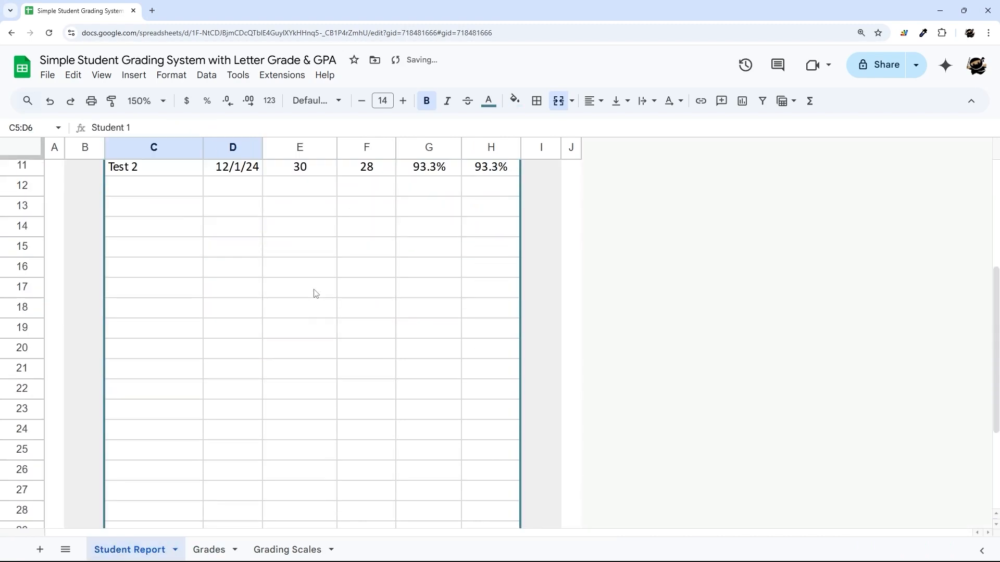
pyautogui.scroll(4, 314, 289)
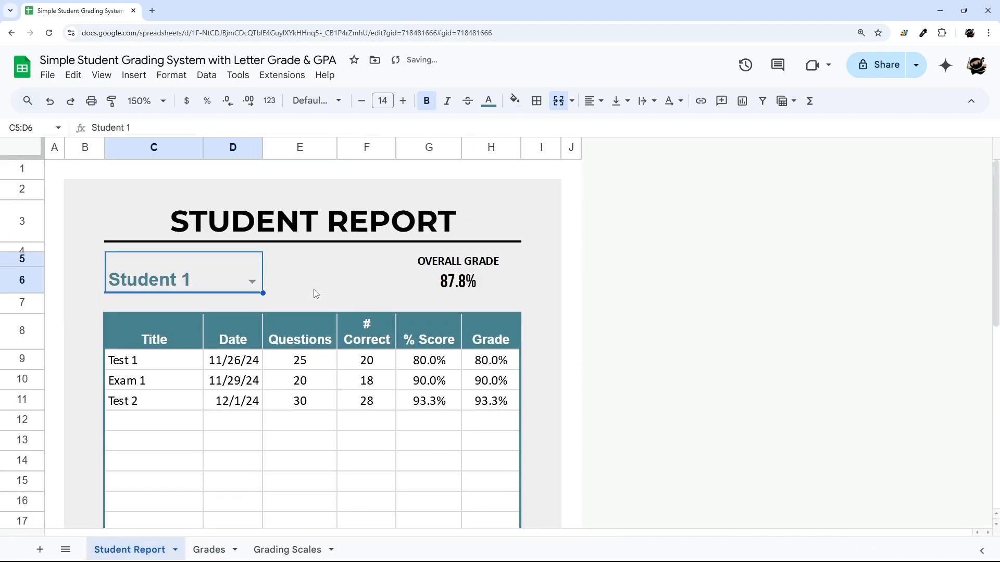
# Set Scoring to Use on the Grading Scales sheet to GPA and check the Student Report
pyautogui.click(288, 550)
pyautogui.click(275, 190)
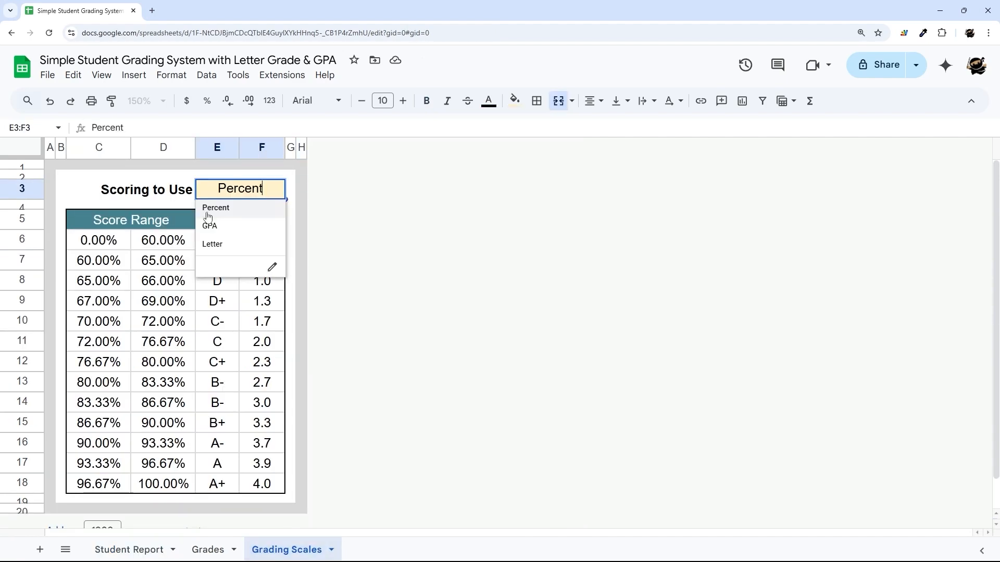
pyautogui.click(208, 217)
pyautogui.click(106, 547)
# Change Scoring to Use on the Grading Scales sheet to Letter and return to the Student Report
pyautogui.click(289, 550)
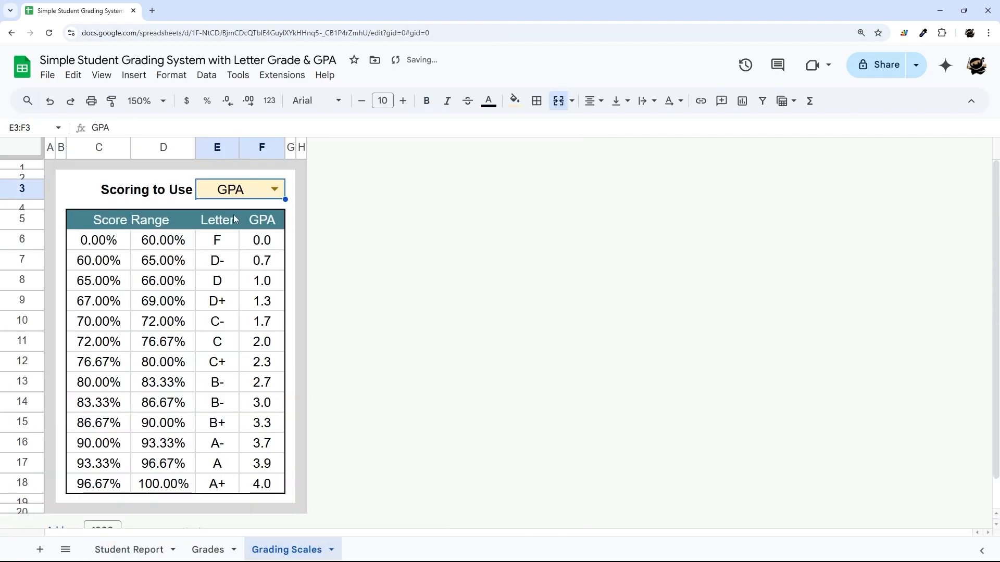
pyautogui.click(275, 190)
pyautogui.click(214, 241)
pyautogui.click(130, 550)
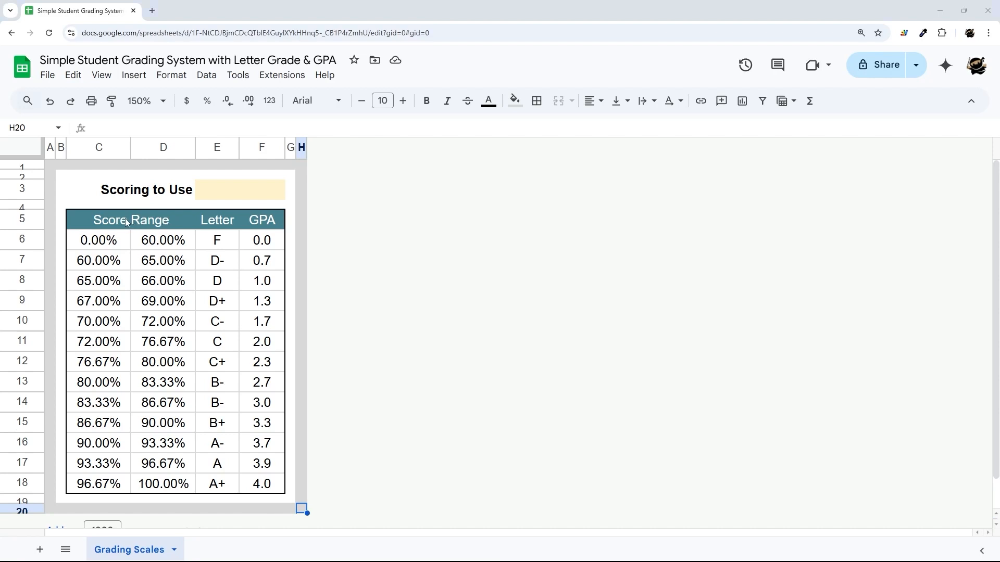
# Examine the grading scale table's score ranges with their matching letter grades and GPA values
pyautogui.moveTo(127, 219); pyautogui.dragTo(263, 487)
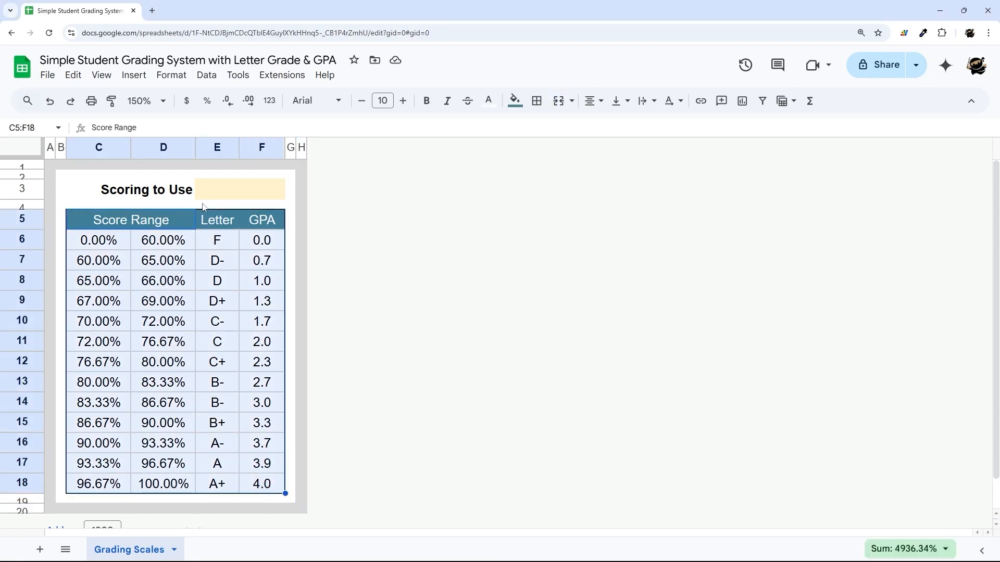
pyautogui.click(208, 147)
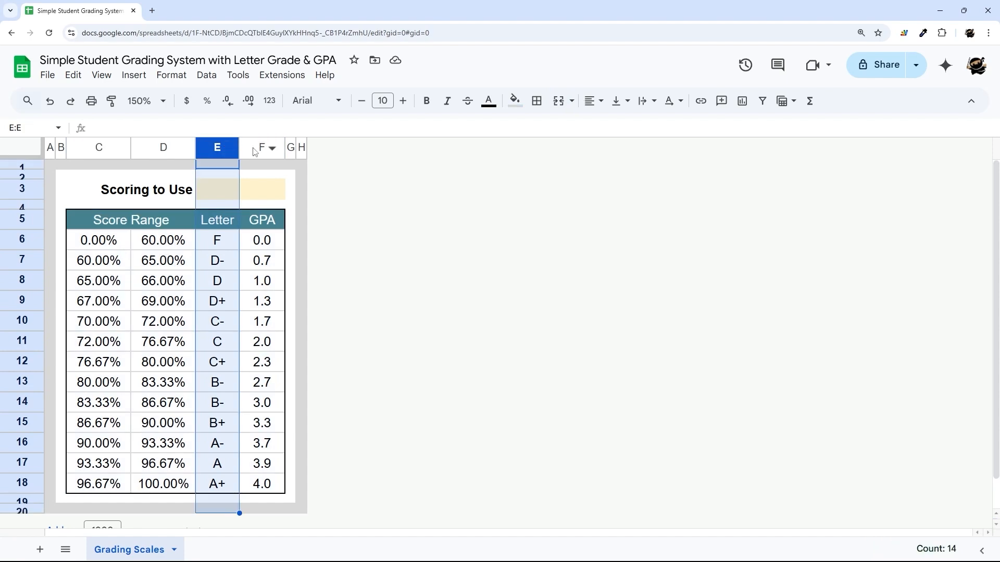
pyautogui.click(261, 148)
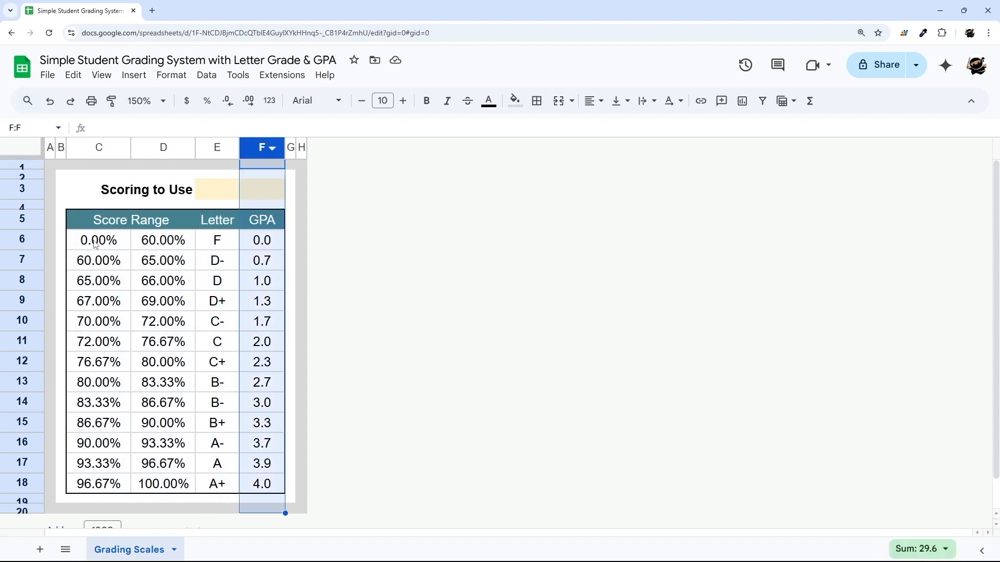
pyautogui.moveTo(95, 244); pyautogui.dragTo(150, 423)
pyautogui.click(157, 242)
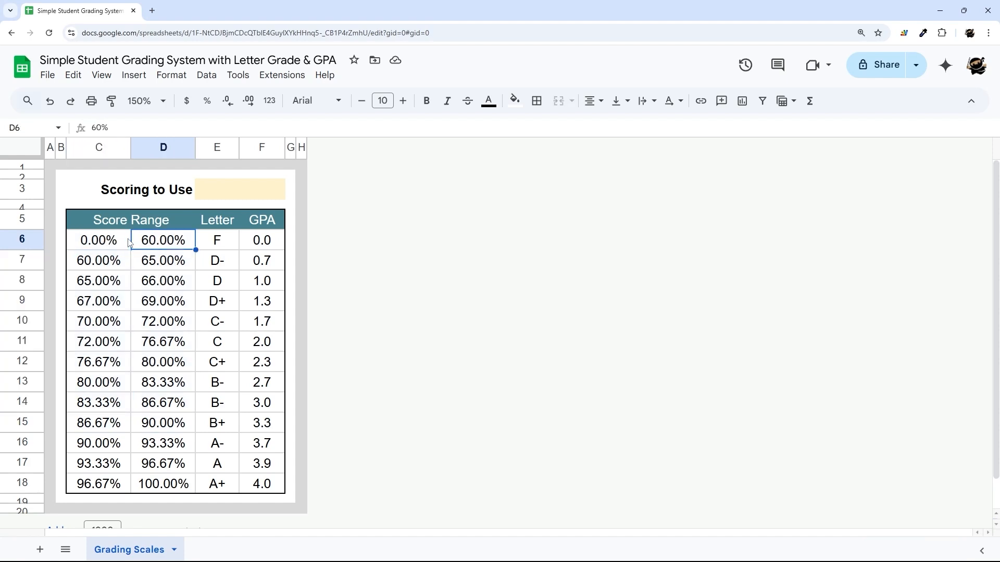
pyautogui.click(222, 244)
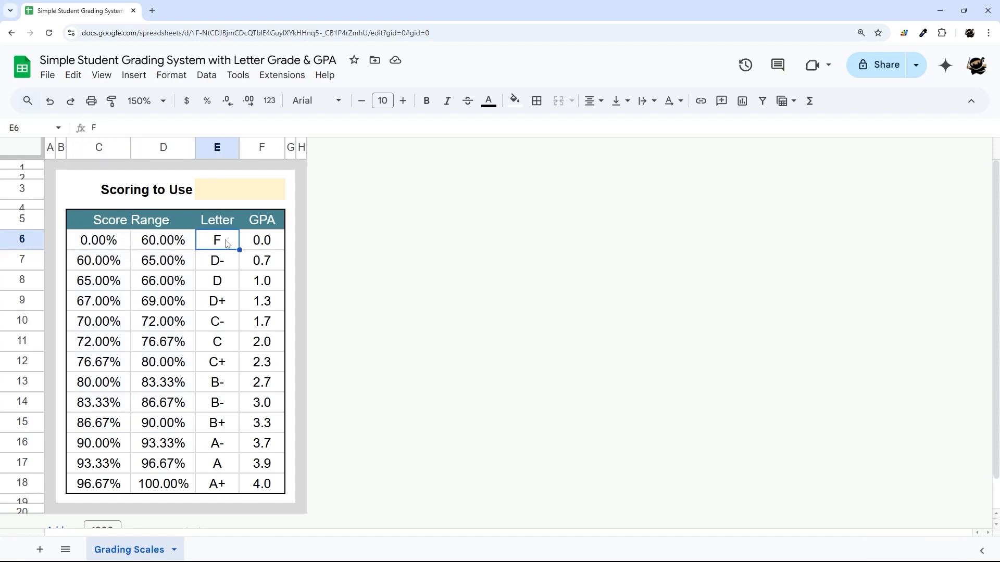
pyautogui.click(256, 243)
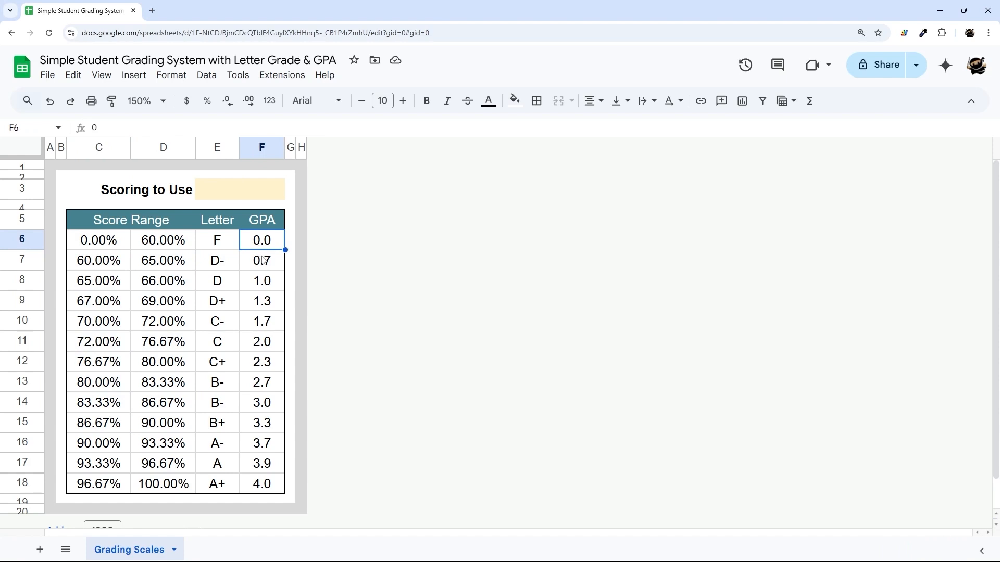
# Add a dropdown with the options Percent, GPA and Letter to the merged Scoring to Use cell E3:F3
pyautogui.rightClick(241, 196)
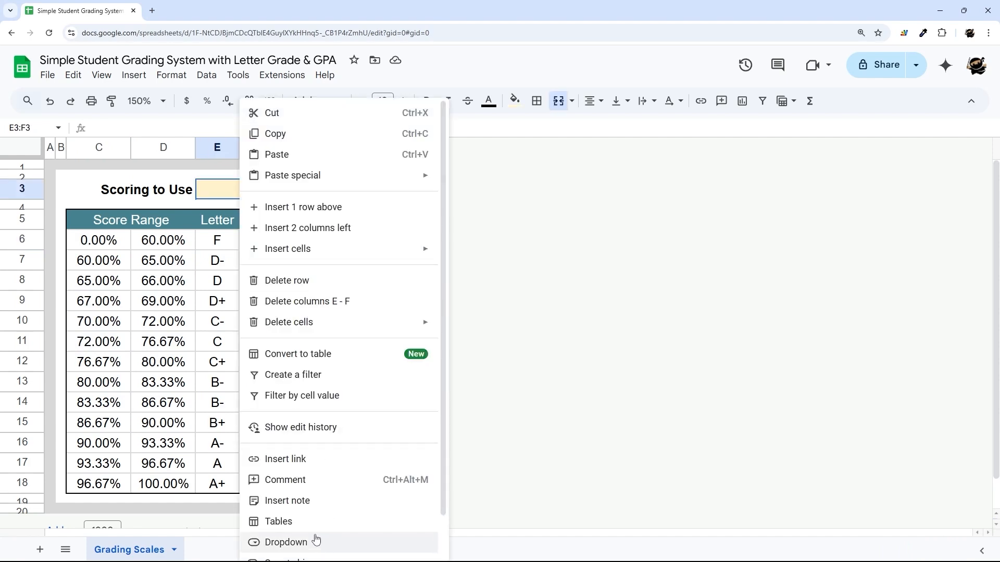
pyautogui.click(299, 542)
pyautogui.moveTo(885, 260); pyautogui.dragTo(827, 263)
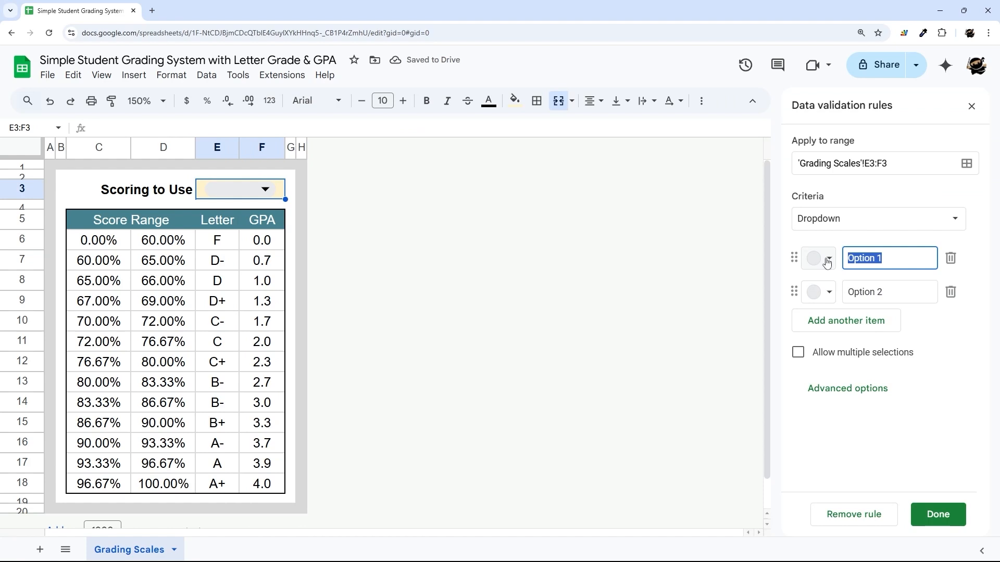
pyautogui.write('Percent')
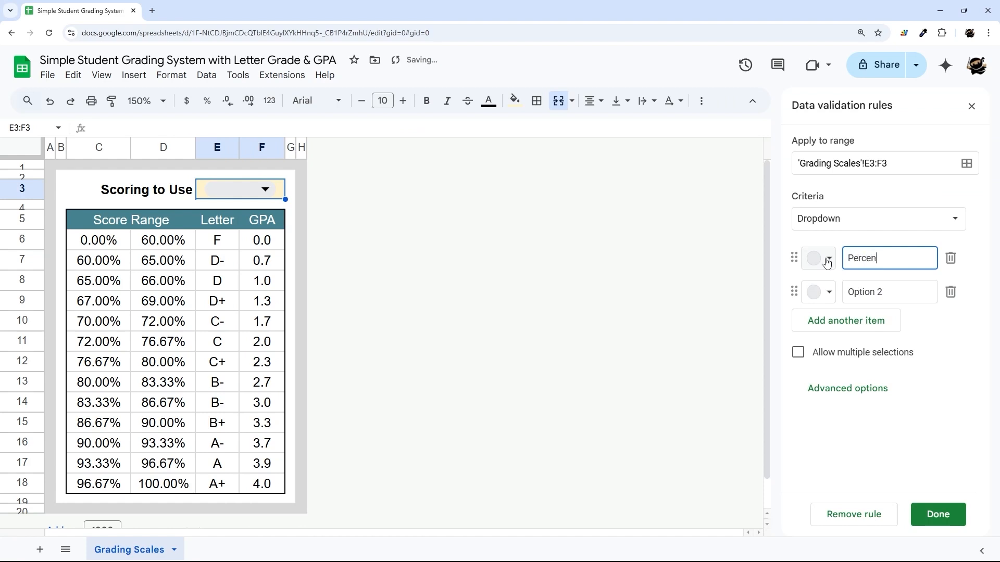
pyautogui.press('Tab')
pyautogui.hotkey('ctrl', 'a')
pyautogui.press('BackSpace')
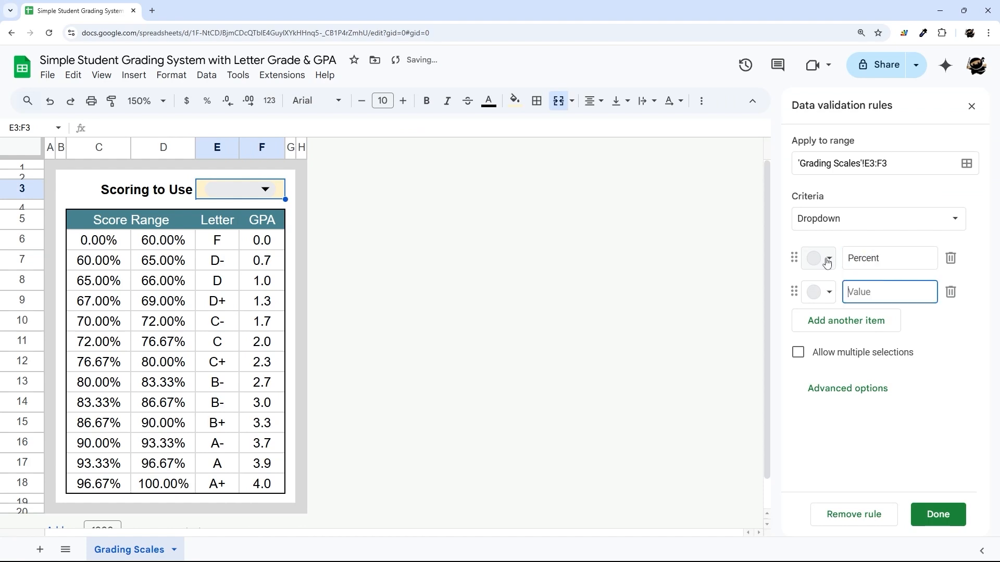
pyautogui.write('GPS')
pyautogui.press('BackSpace')
pyautogui.write('A')
pyautogui.press('Return')
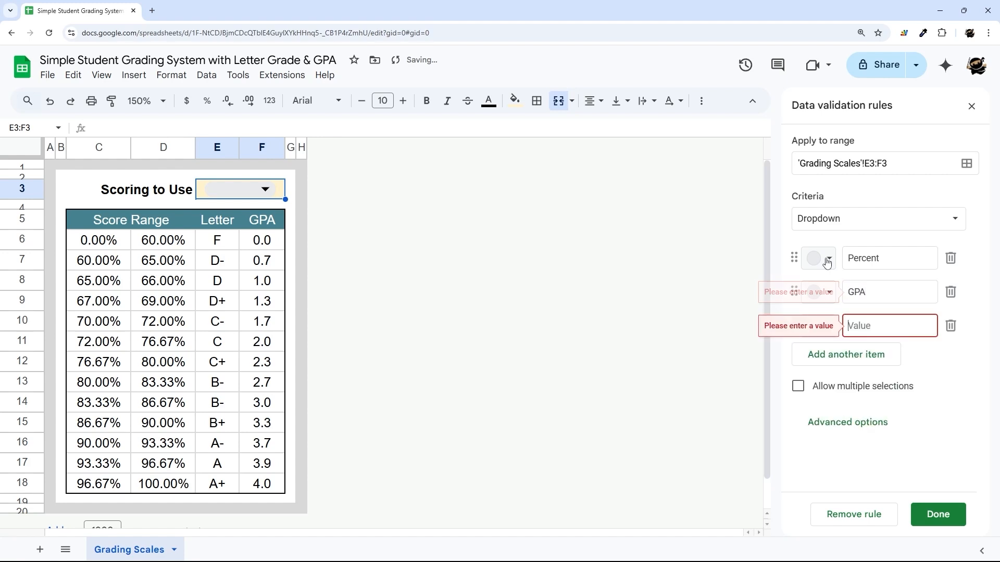
pyautogui.write('Letter')
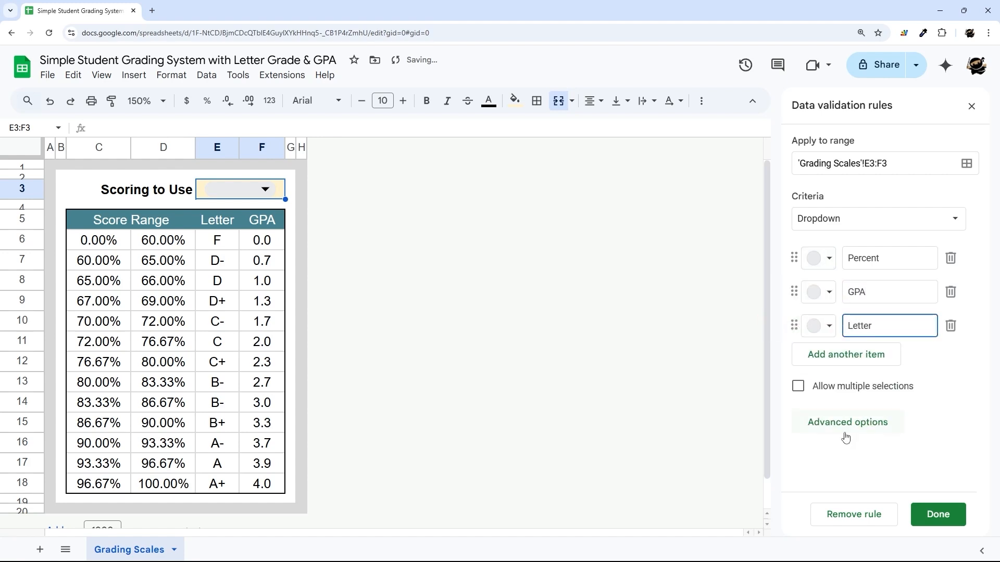
# Give the scoring dropdown the Arrow display style, save the rule, and choose Percent in the cell
pyautogui.click(846, 424)
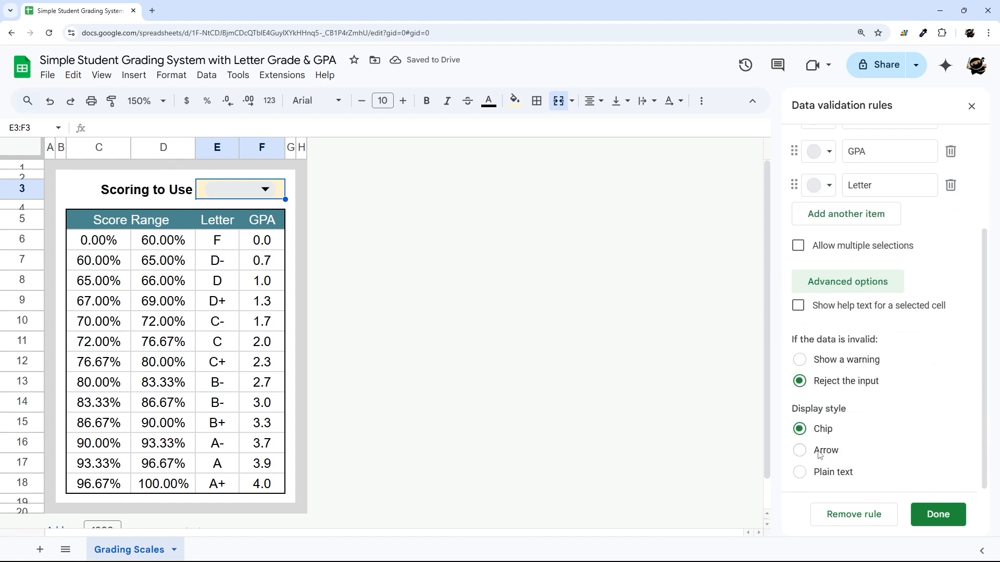
pyautogui.click(821, 450)
pyautogui.click(920, 514)
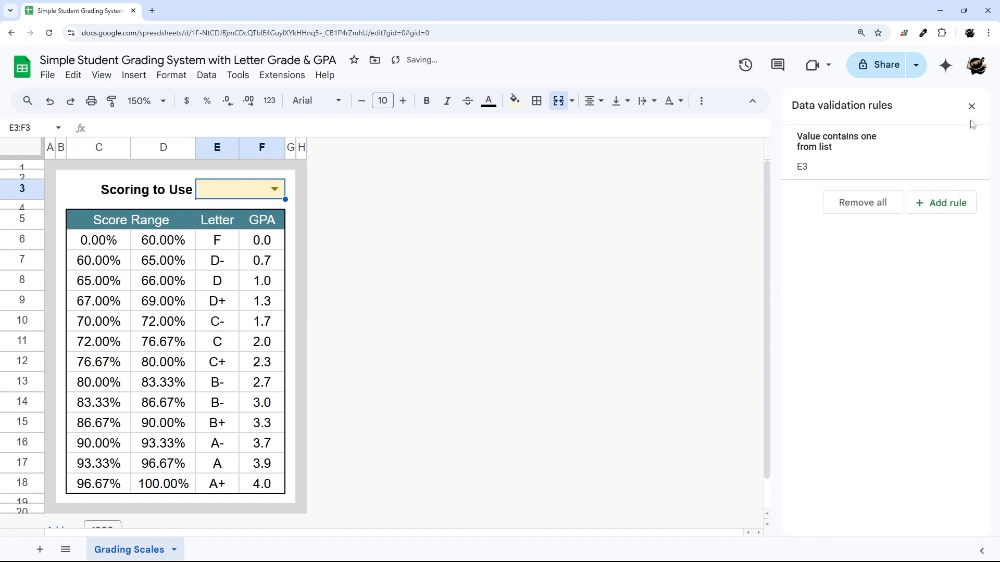
pyautogui.click(972, 106)
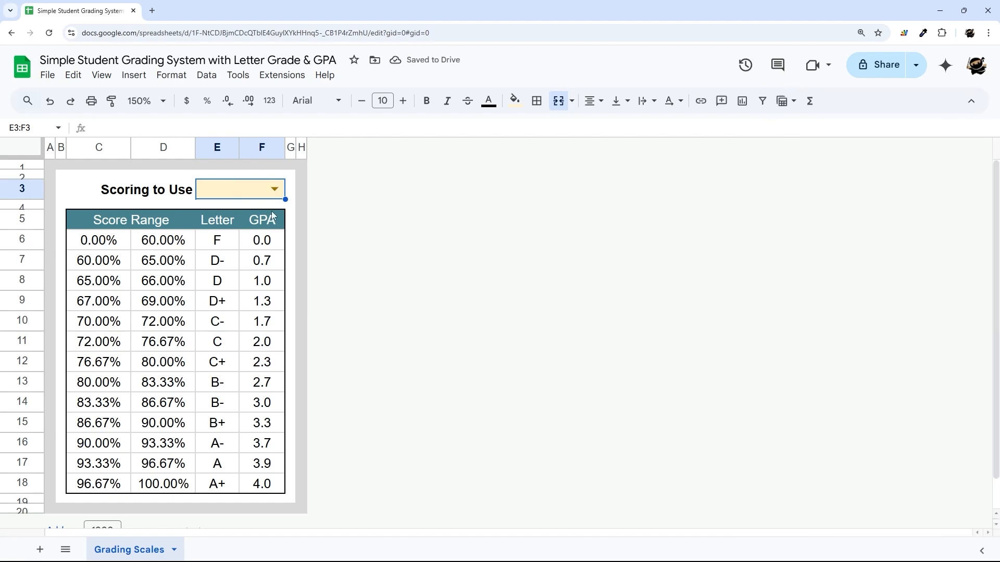
pyautogui.click(274, 189)
pyautogui.click(223, 207)
# Add a new sheet named Grades and place it before the Grading Scales sheet
pyautogui.click(40, 550)
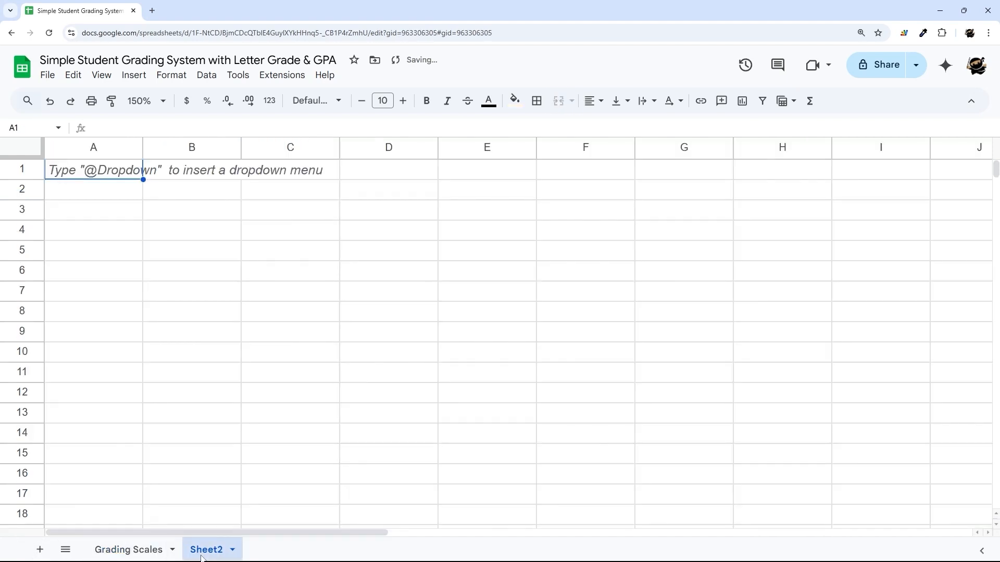
pyautogui.moveTo(202, 557); pyautogui.dragTo(112, 550)
pyautogui.rightClick(112, 550)
pyautogui.click(119, 388)
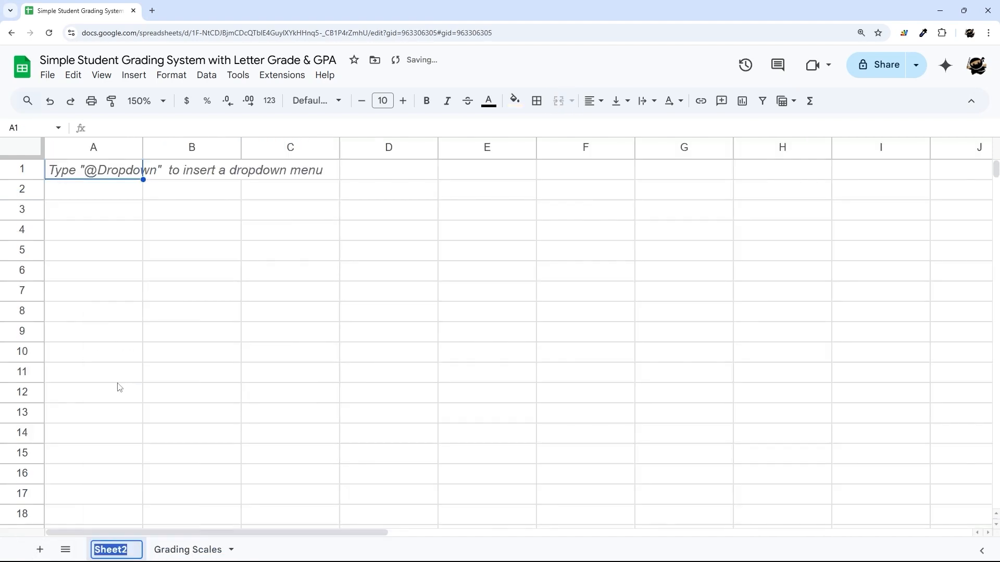
pyautogui.write('Gra')
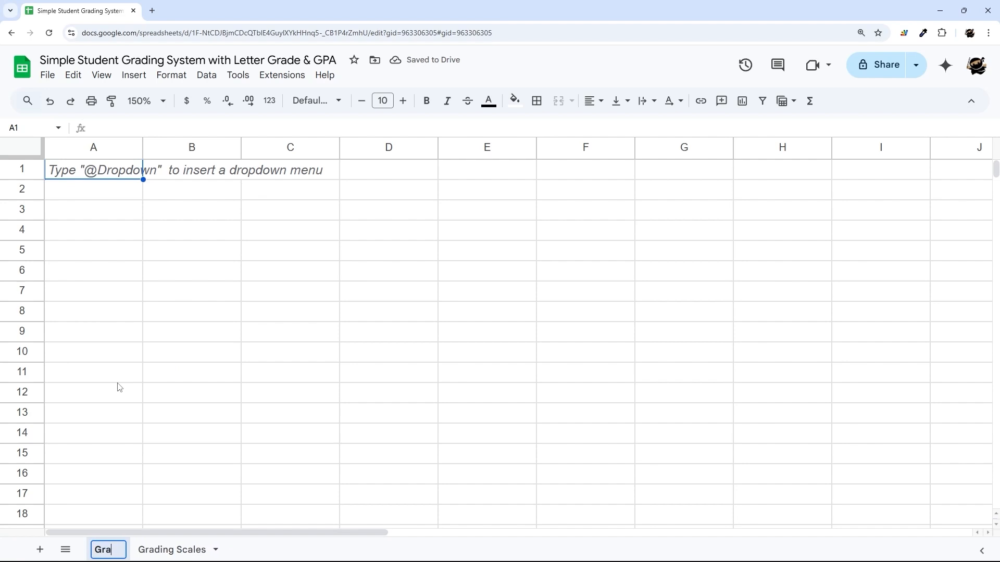
pyautogui.write('des')
pyautogui.press('Return')
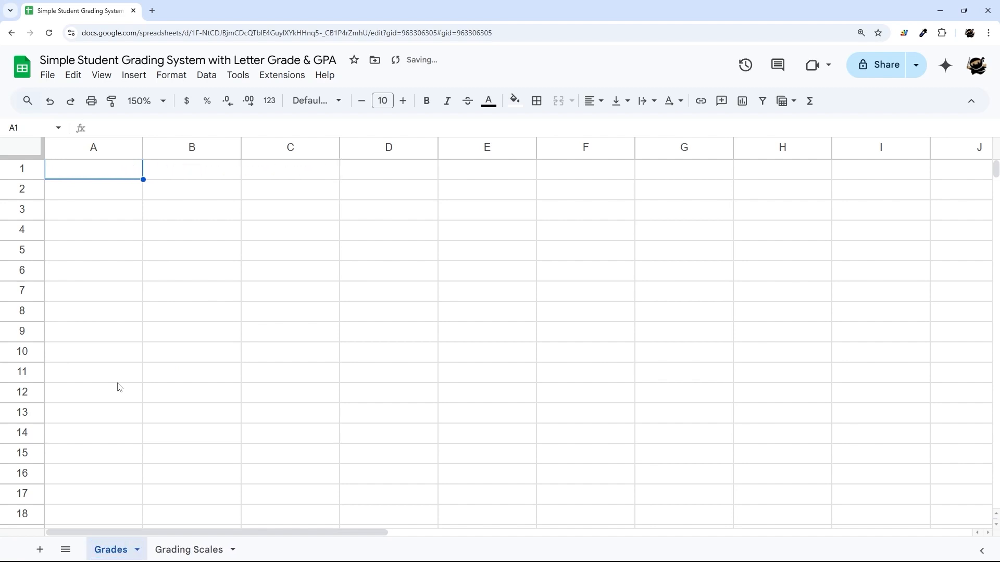
# Resize column A of the Grades sheet to 15 pixels wide
pyautogui.rightClick(97, 148)
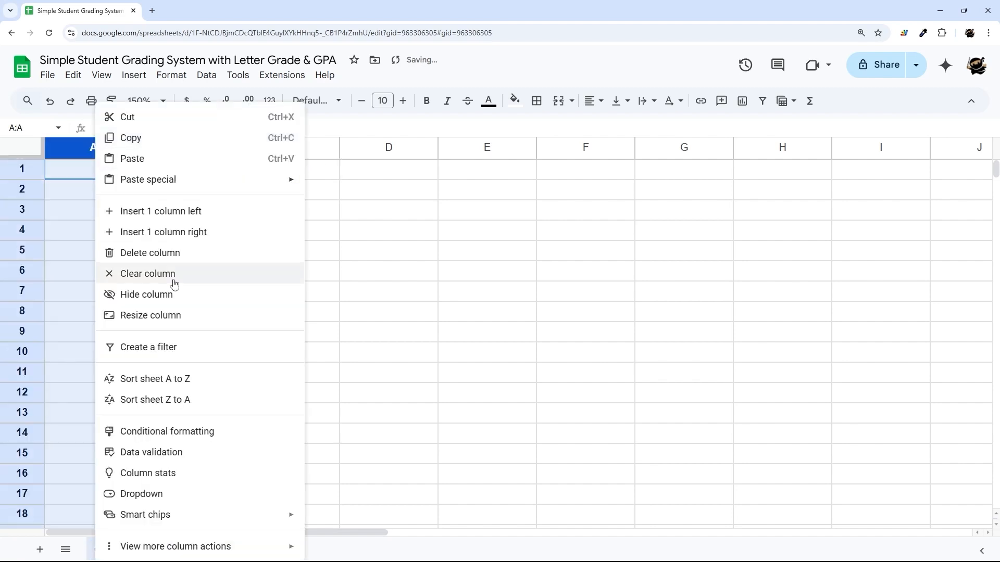
pyautogui.click(172, 314)
pyautogui.write('15')
pyautogui.press('Return')
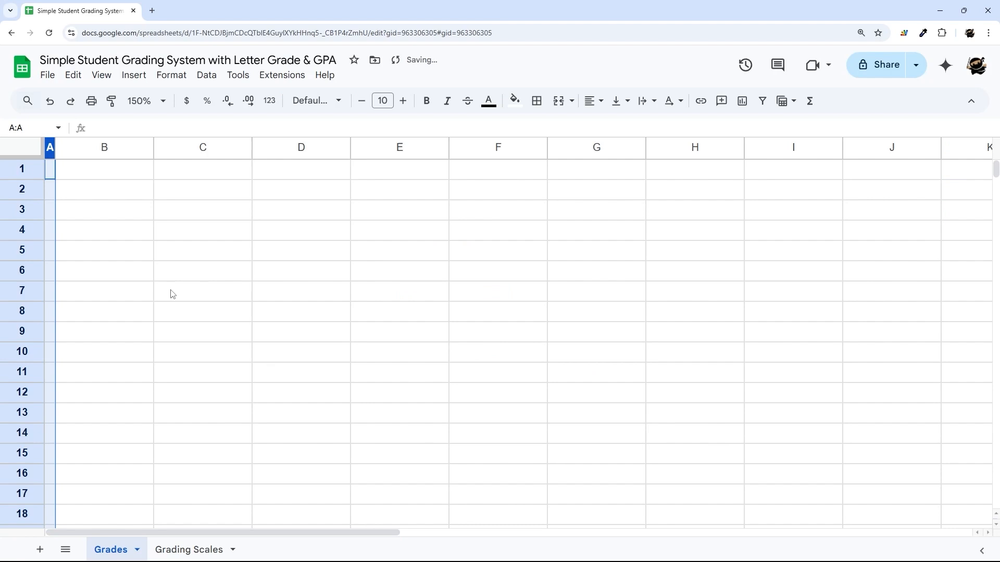
# Resize row 1 of the Grades sheet to a height of 10 pixels
pyautogui.rightClick(34, 170)
pyautogui.click(112, 384)
pyautogui.click(451, 271)
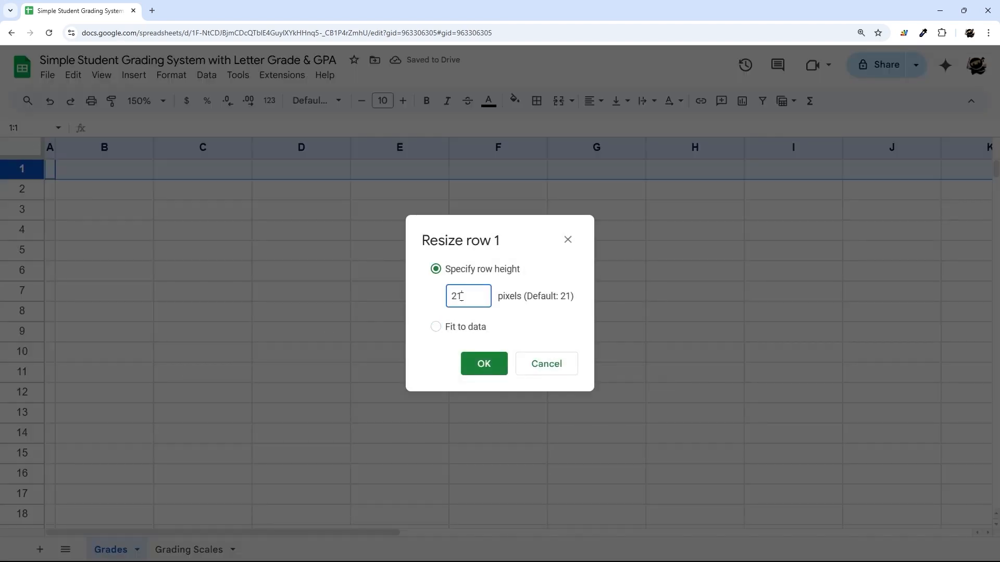
pyautogui.write('10')
pyautogui.press('Return')
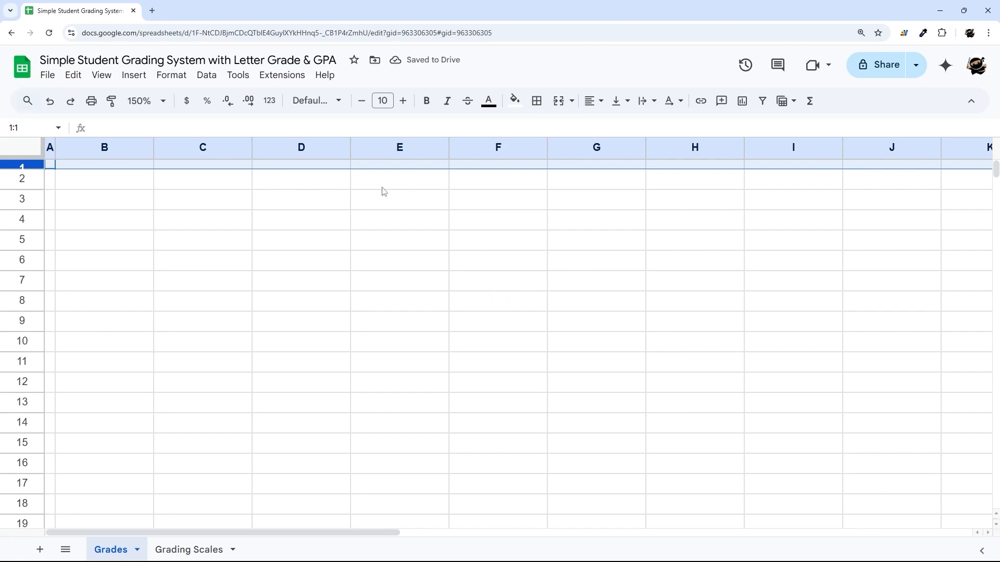
pyautogui.moveTo(401, 182); pyautogui.dragTo(956, 192)
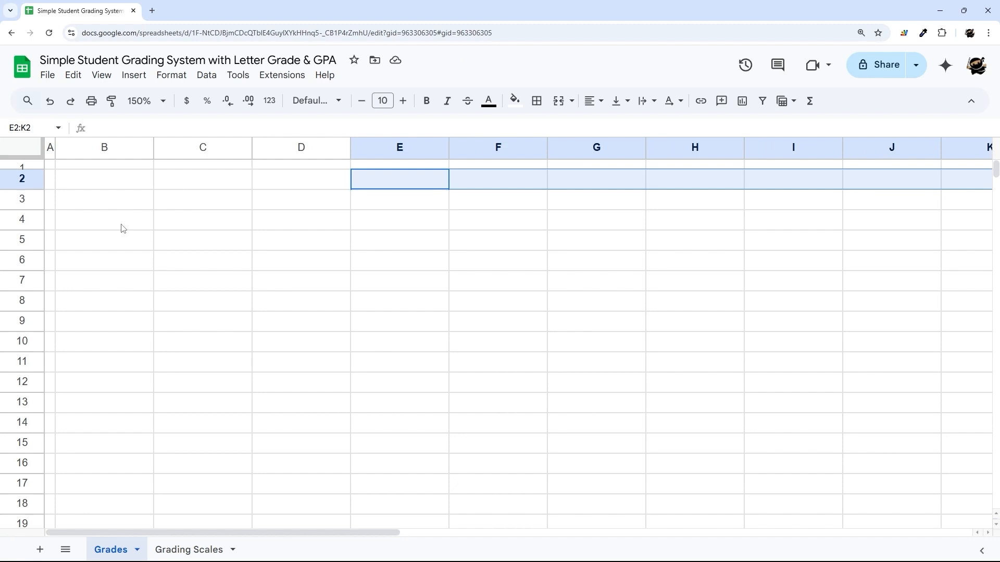
pyautogui.moveTo(122, 228); pyautogui.dragTo(111, 499)
pyautogui.moveTo(201, 222); pyautogui.dragTo(190, 401)
pyautogui.moveTo(290, 221); pyautogui.dragTo(271, 496)
pyautogui.moveTo(583, 220); pyautogui.dragTo(685, 237)
pyautogui.moveTo(408, 228); pyautogui.dragTo(907, 455)
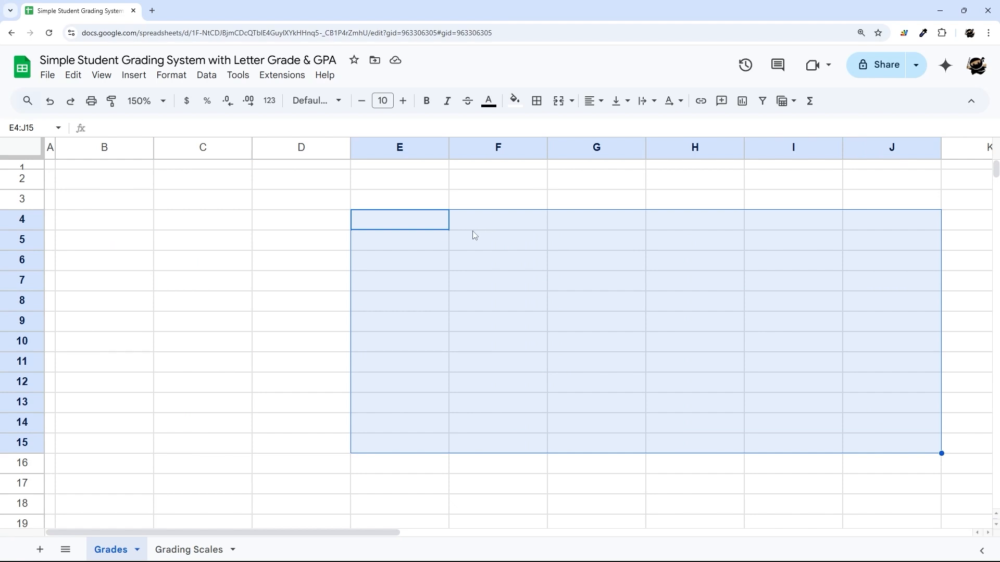
pyautogui.click(394, 184)
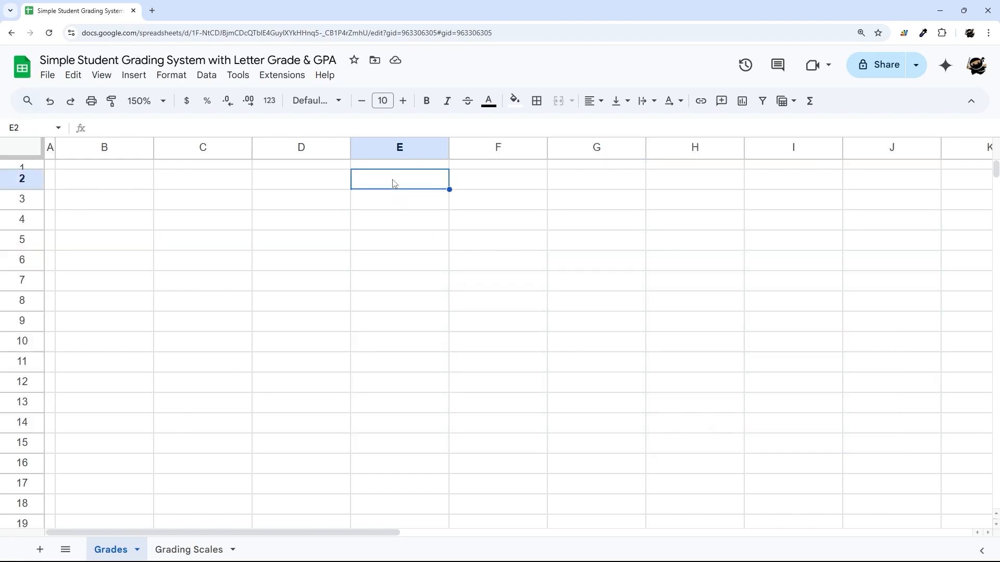
# Enter the headings Student 1 in cell E2 and Student 2 in cell F2 of the Grades sheet
pyautogui.write('Studen')
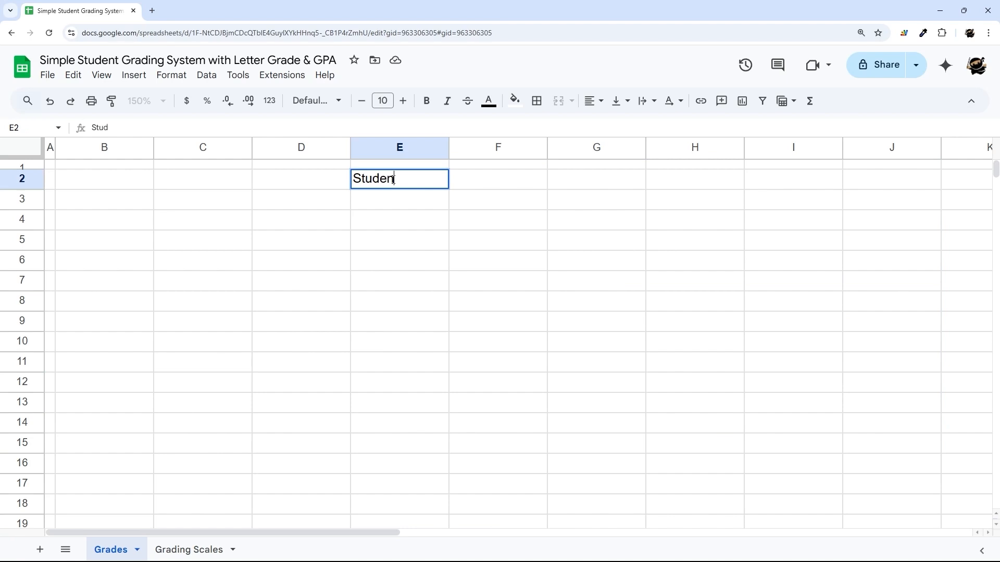
pyautogui.write('t 1')
pyautogui.press('Tab')
pyautogui.write('S')
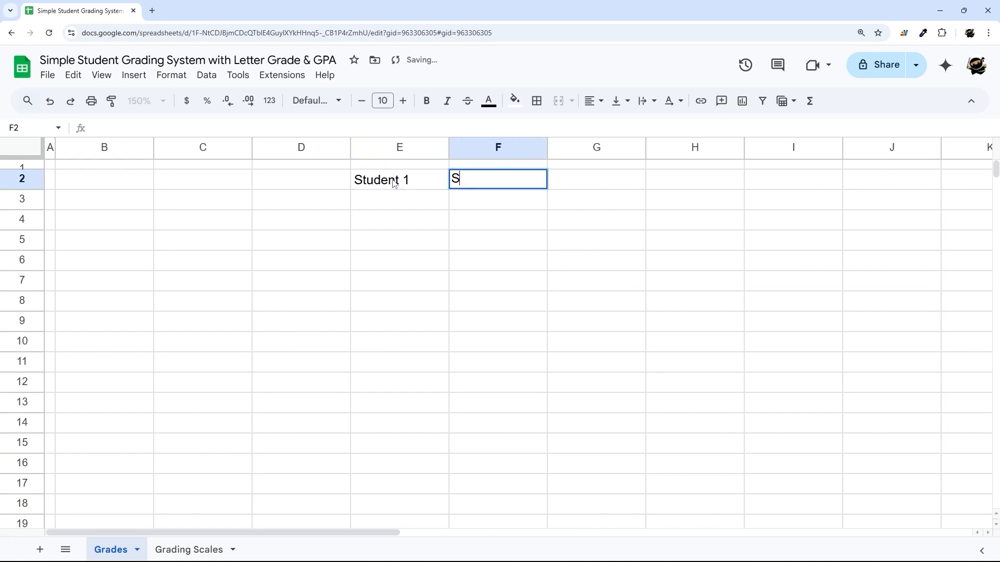
pyautogui.write('tudnend ')
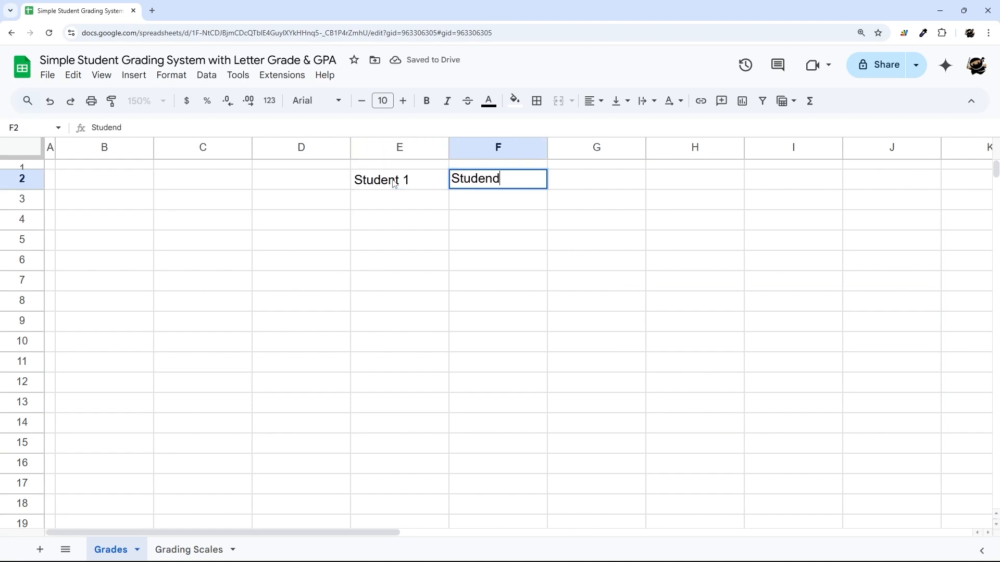
pyautogui.write('2')
pyautogui.press('Return')
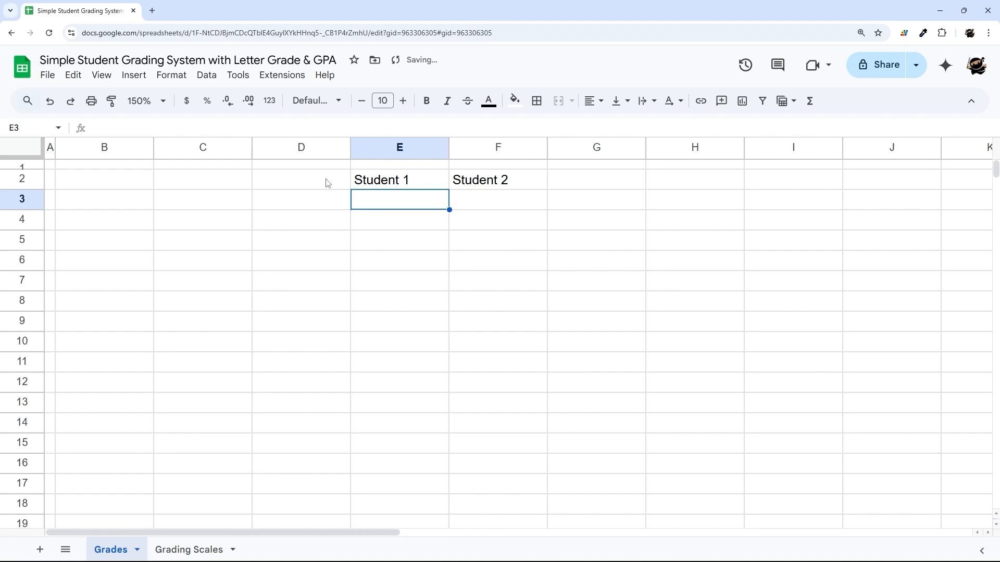
# Enter the column headings Title, Date and Total Possible in cells B3 to D3
pyautogui.moveTo(110, 149); pyautogui.dragTo(308, 148)
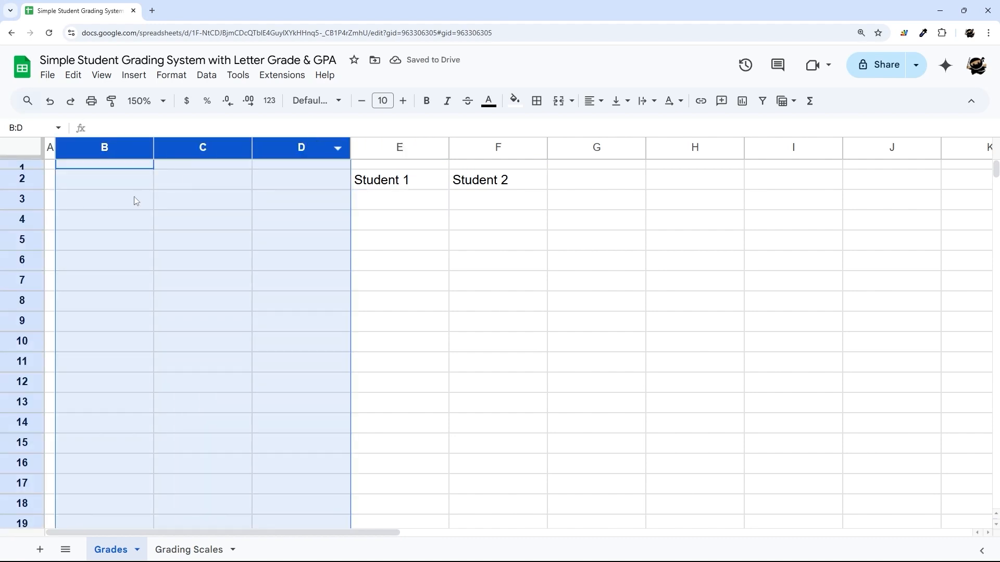
pyautogui.click(121, 201)
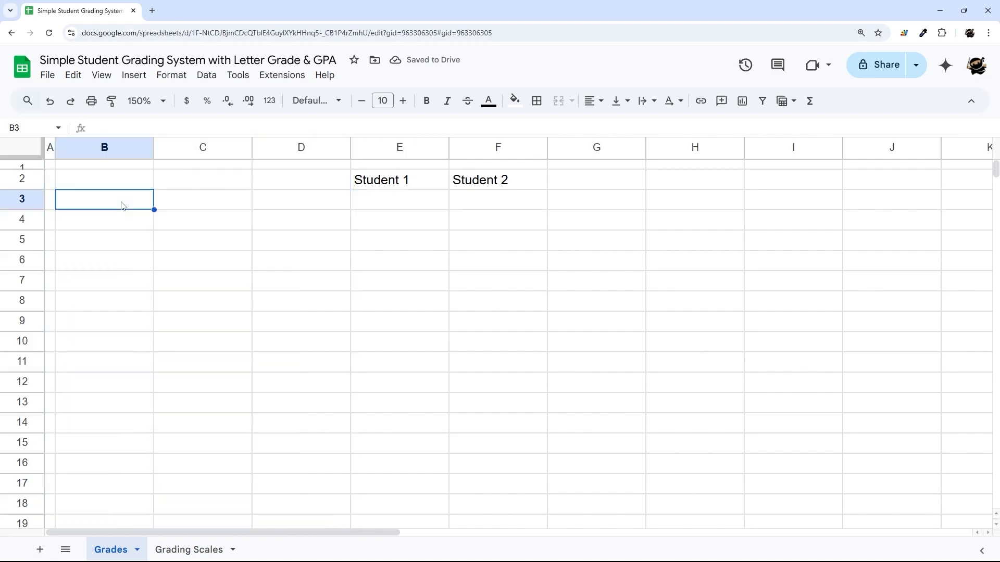
pyautogui.write('Title')
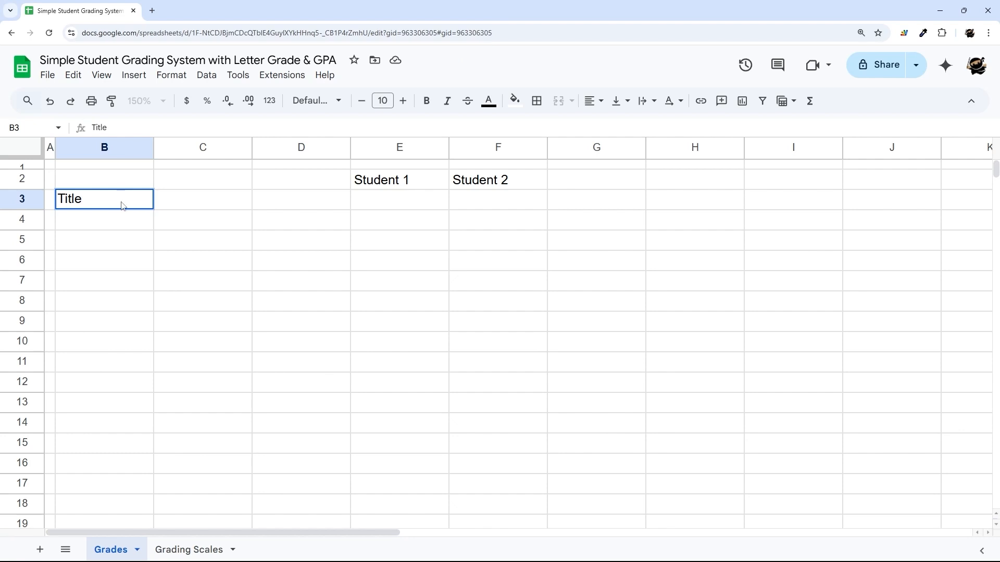
pyautogui.press('Tab')
pyautogui.write('Da')
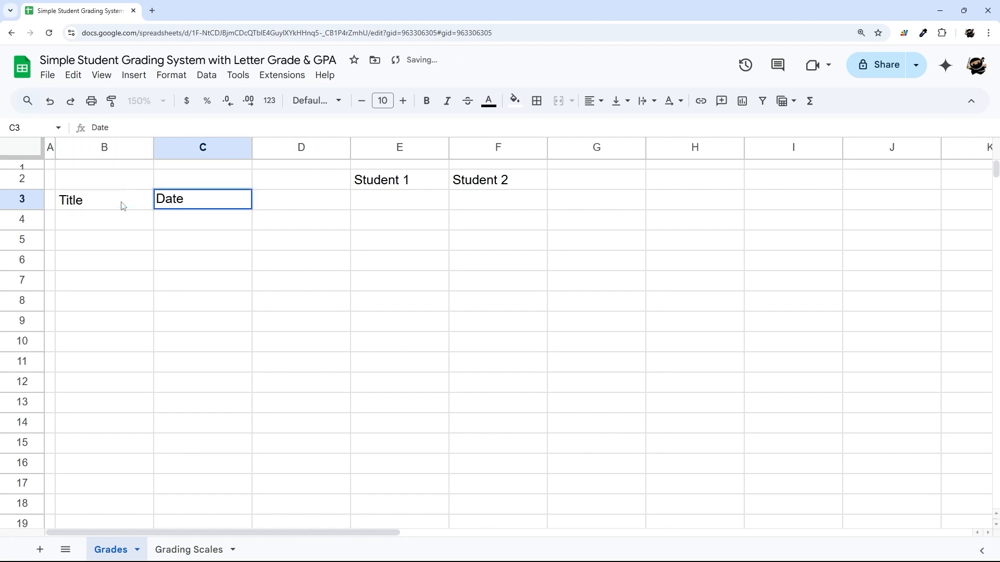
pyautogui.press('Tab')
pyautogui.write('Total ')
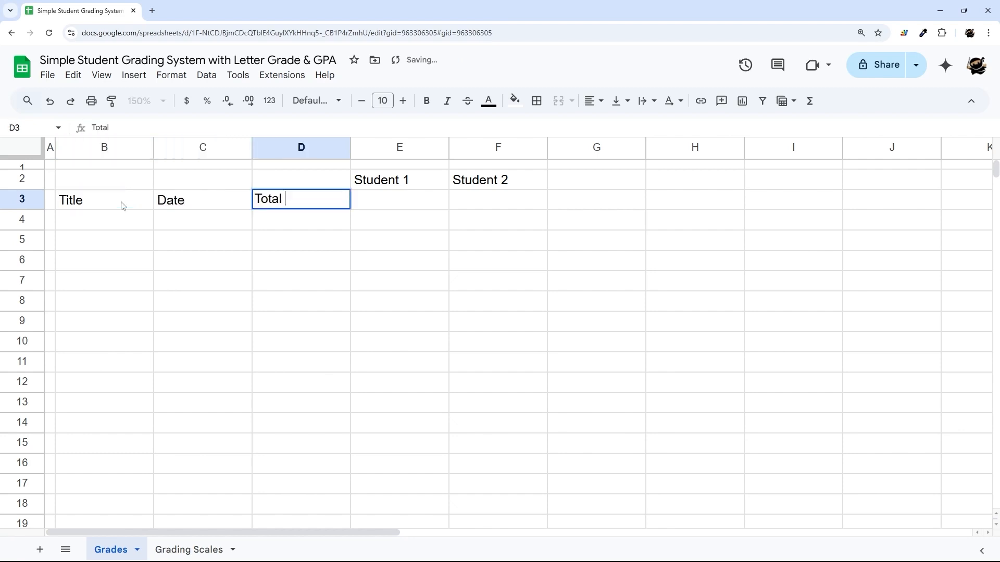
pyautogui.write('Possible')
pyautogui.press('Return')
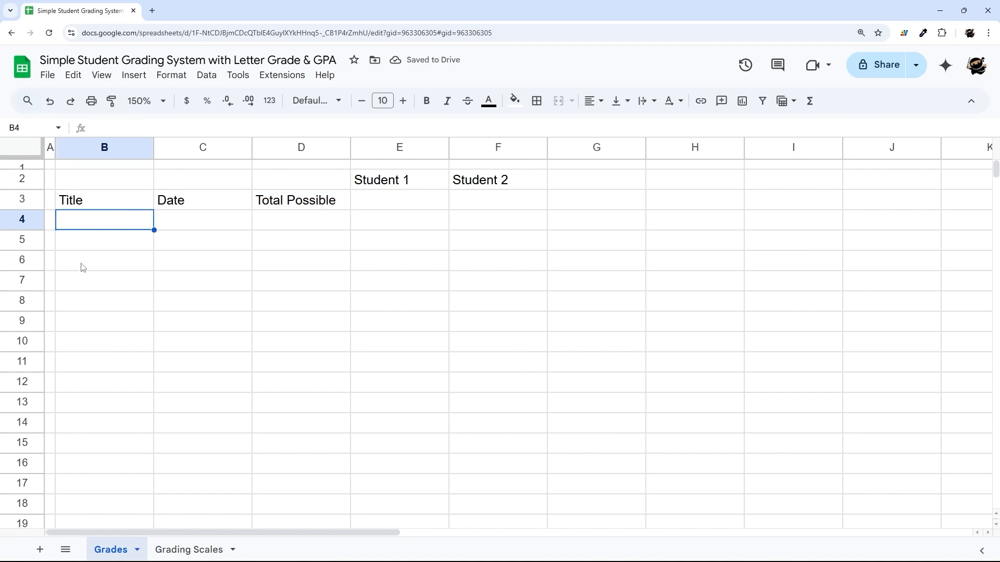
pyautogui.moveTo(138, 222); pyautogui.dragTo(261, 391)
pyautogui.click(406, 199)
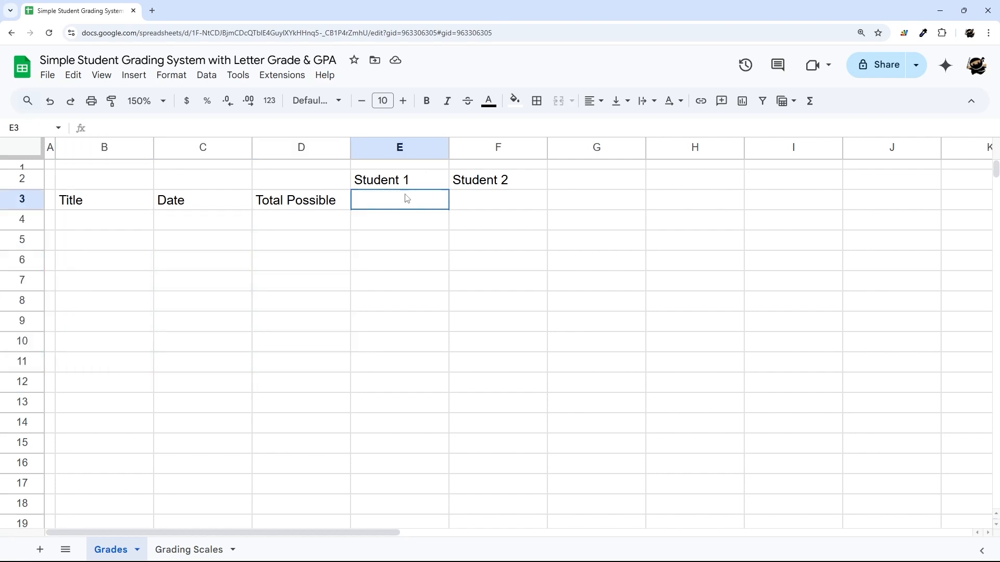
pyautogui.moveTo(407, 198); pyautogui.dragTo(672, 206)
pyautogui.click(400, 204)
pyautogui.moveTo(395, 204); pyautogui.dragTo(743, 204)
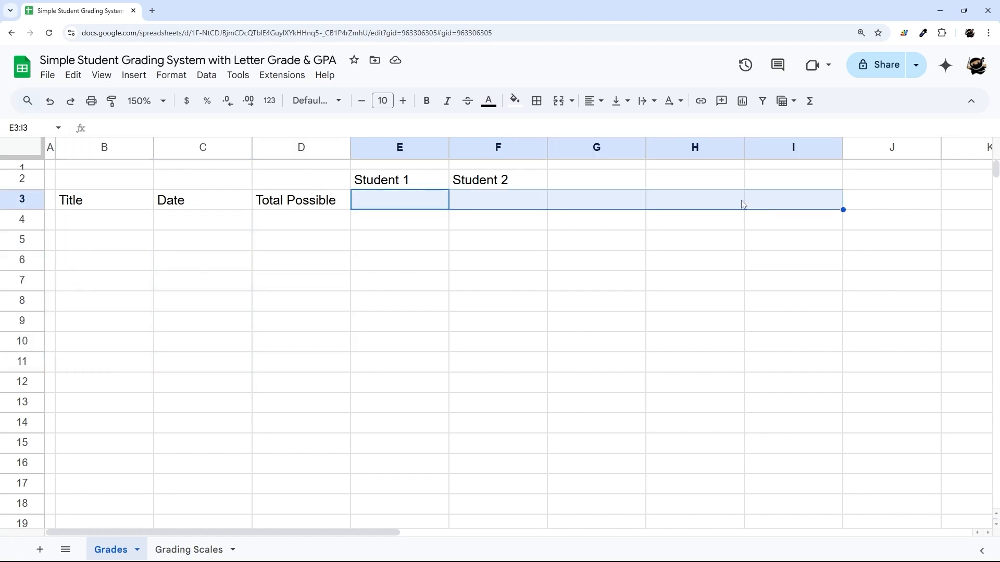
# Enter the label Overall Score in cell E4 under Student 1
pyautogui.click(409, 223)
pyautogui.write('P')
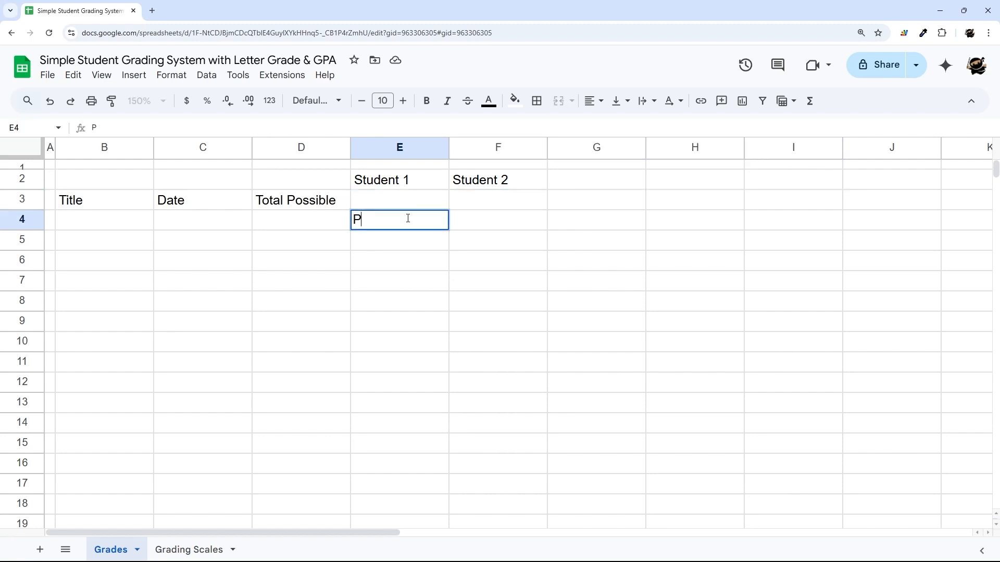
pyautogui.write('Overall ')
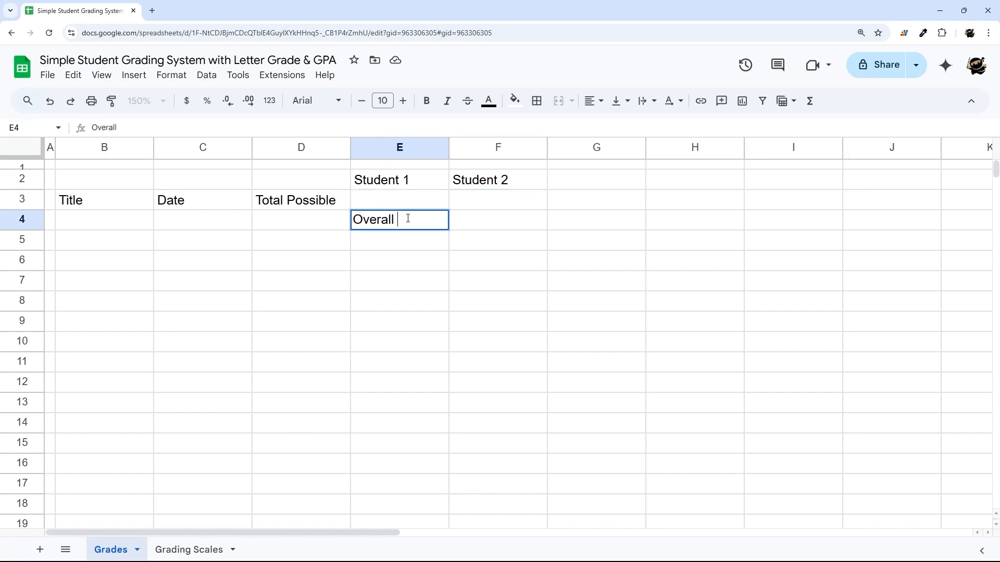
pyautogui.write('Score')
pyautogui.press('Return')
# Enter sample values 25 in cell D5 for total possible and 15 in cell E5 for Student 1
pyautogui.moveTo(403, 204); pyautogui.dragTo(413, 285)
pyautogui.click(388, 152)
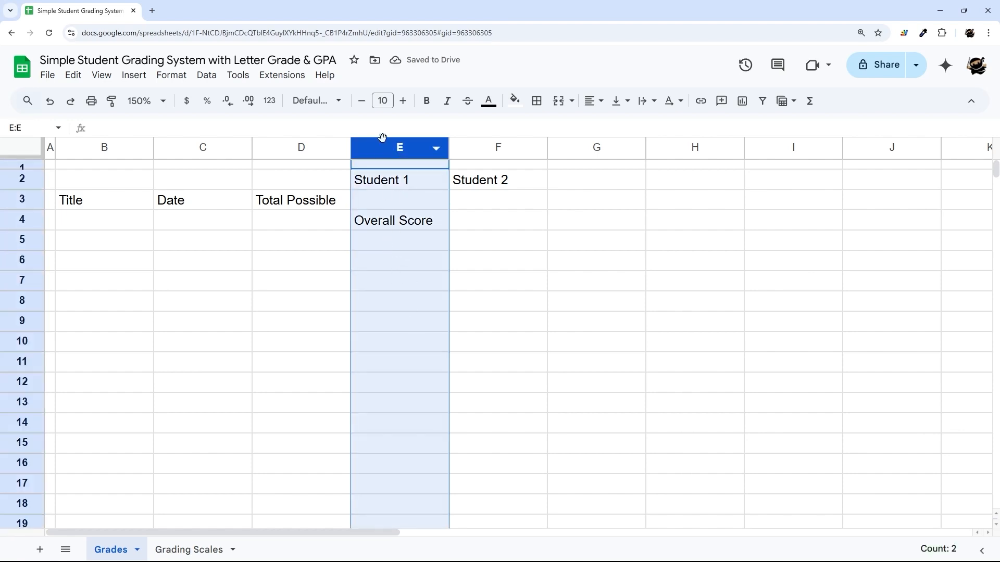
pyautogui.click(292, 242)
pyautogui.write('25')
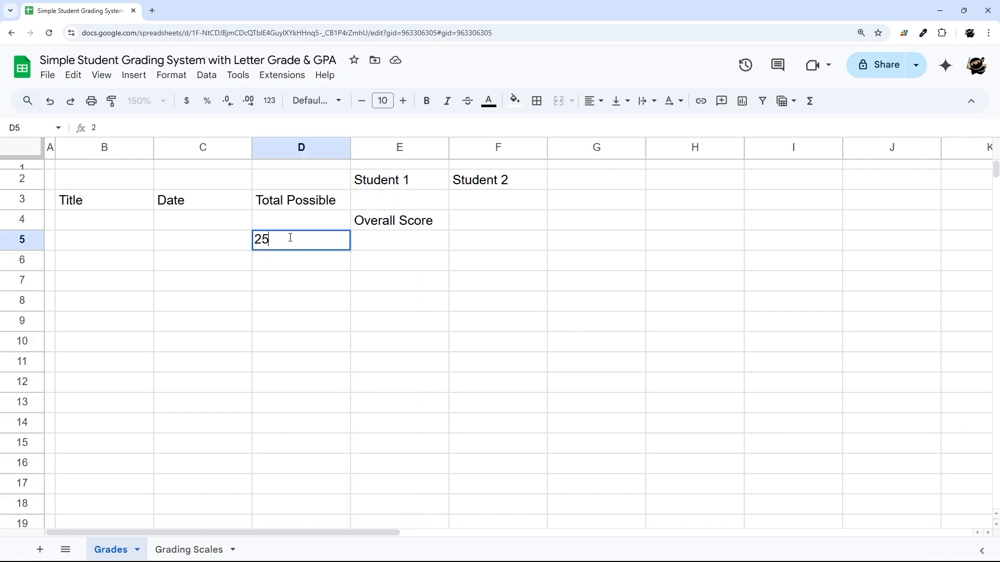
pyautogui.press('Tab')
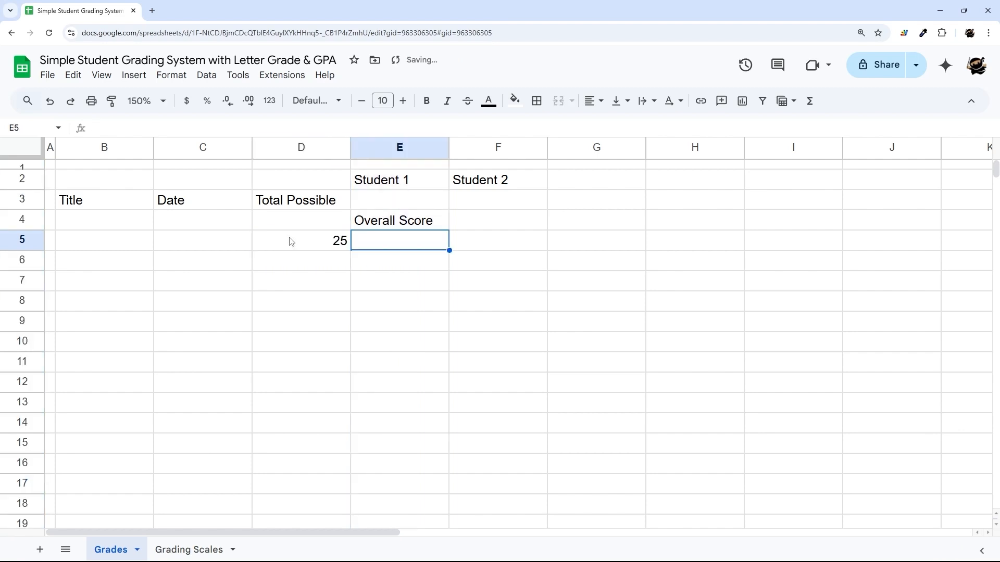
pyautogui.write('15')
pyautogui.press('Return')
# Insert one column to the right of column E and merge the Student 1 heading across E2:F2
pyautogui.click(390, 149)
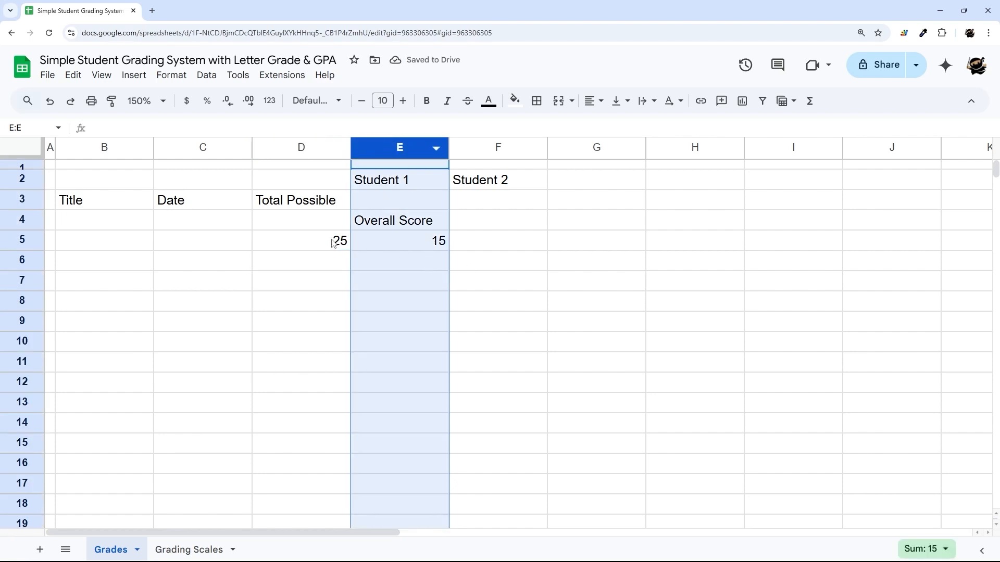
pyautogui.moveTo(333, 243); pyautogui.dragTo(415, 246)
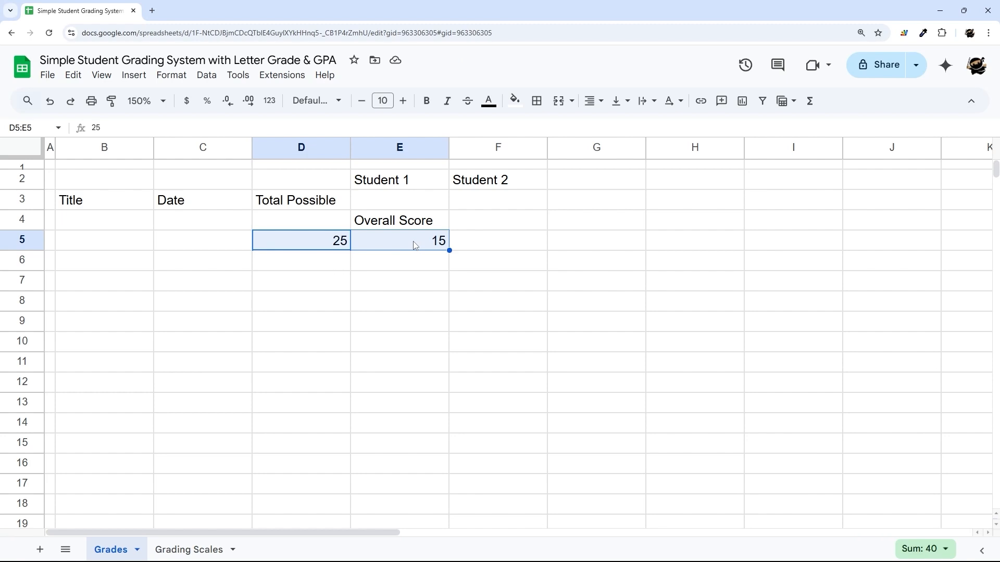
pyautogui.rightClick(394, 151)
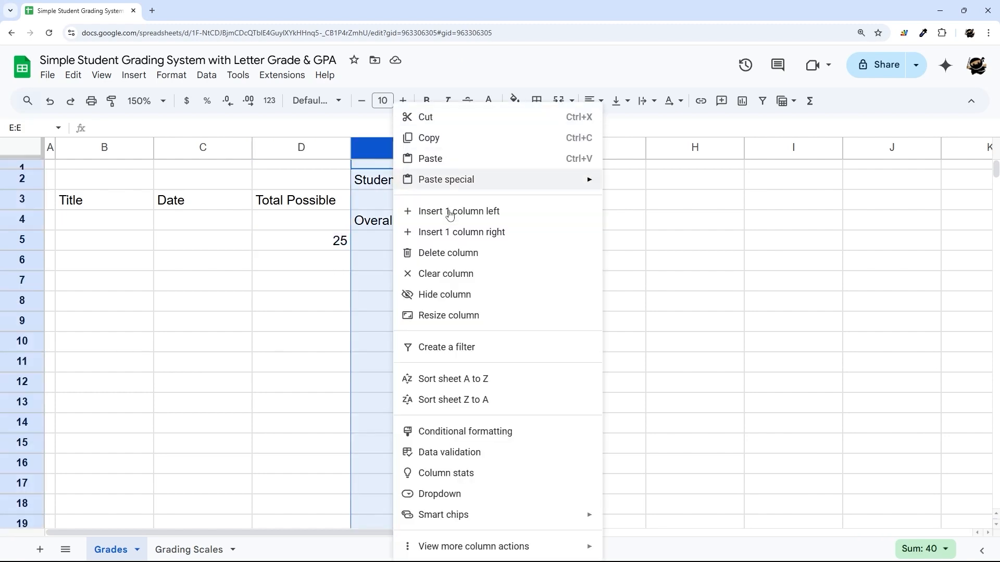
pyautogui.click(476, 232)
pyautogui.moveTo(422, 182); pyautogui.dragTo(490, 186)
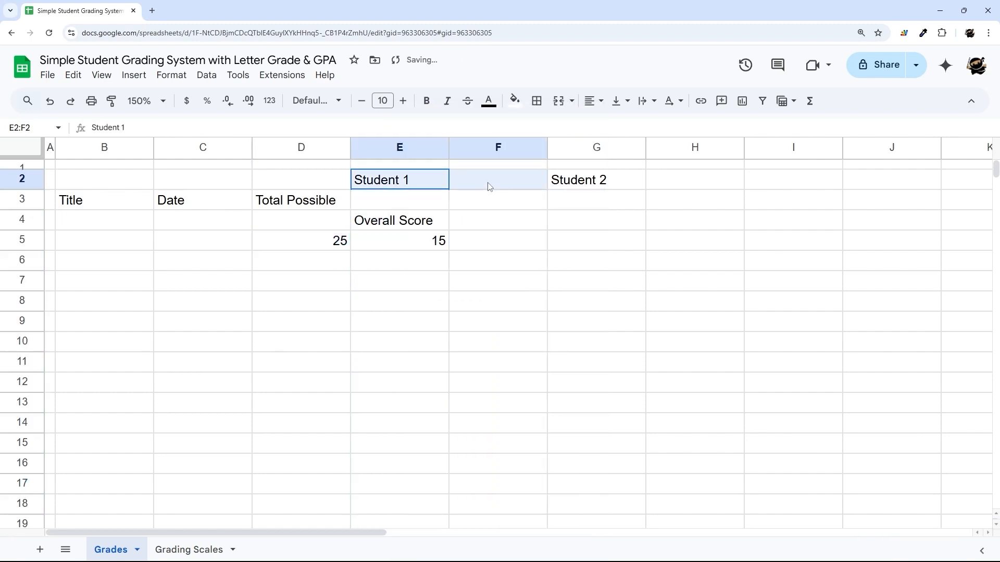
pyautogui.click(558, 101)
# Resize columns E and F to 50 pixels wide and center their contents horizontally
pyautogui.moveTo(416, 155); pyautogui.dragTo(493, 147)
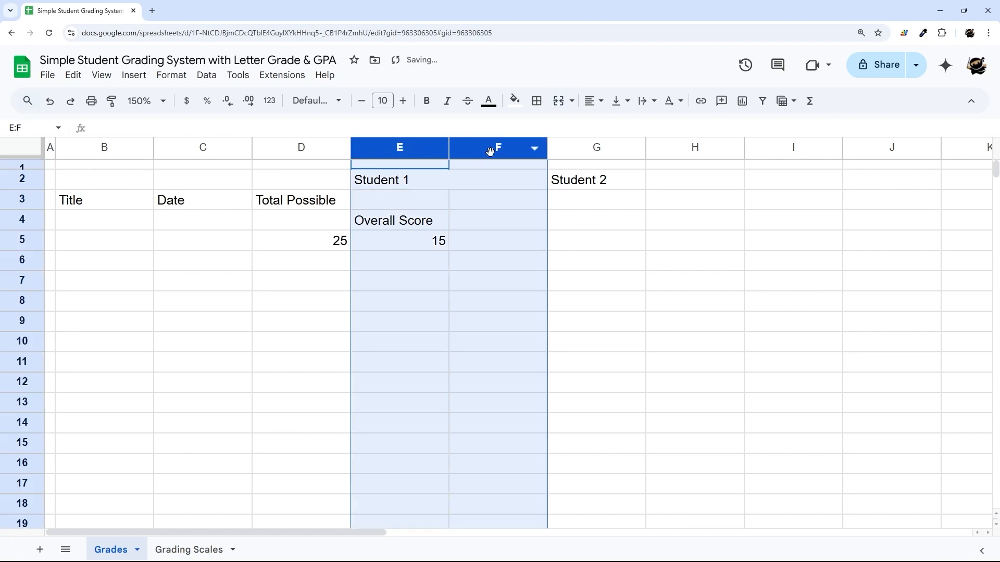
pyautogui.rightClick(493, 147)
pyautogui.click(542, 313)
pyautogui.write('50')
pyautogui.press('Return')
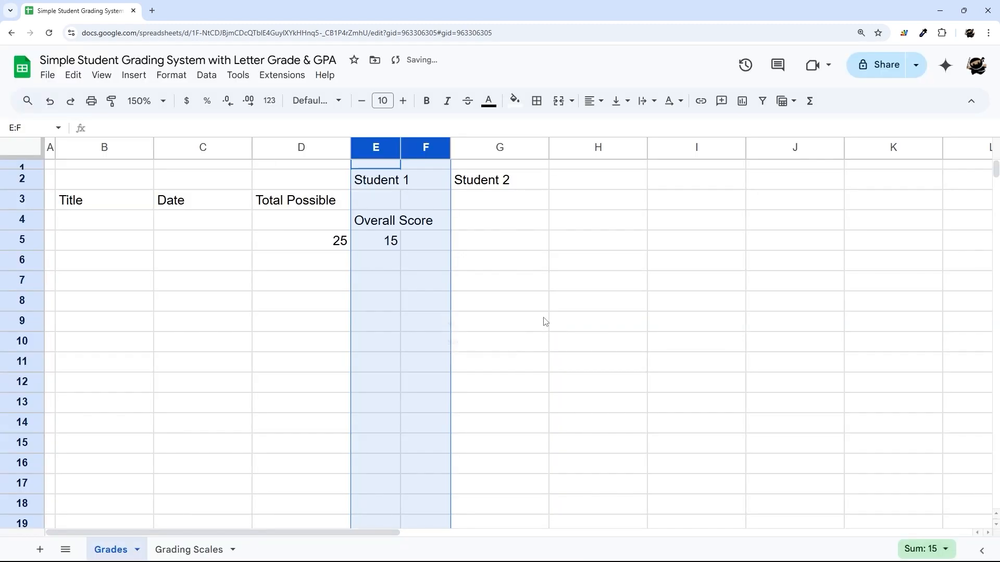
pyautogui.click(593, 101)
pyautogui.click(610, 126)
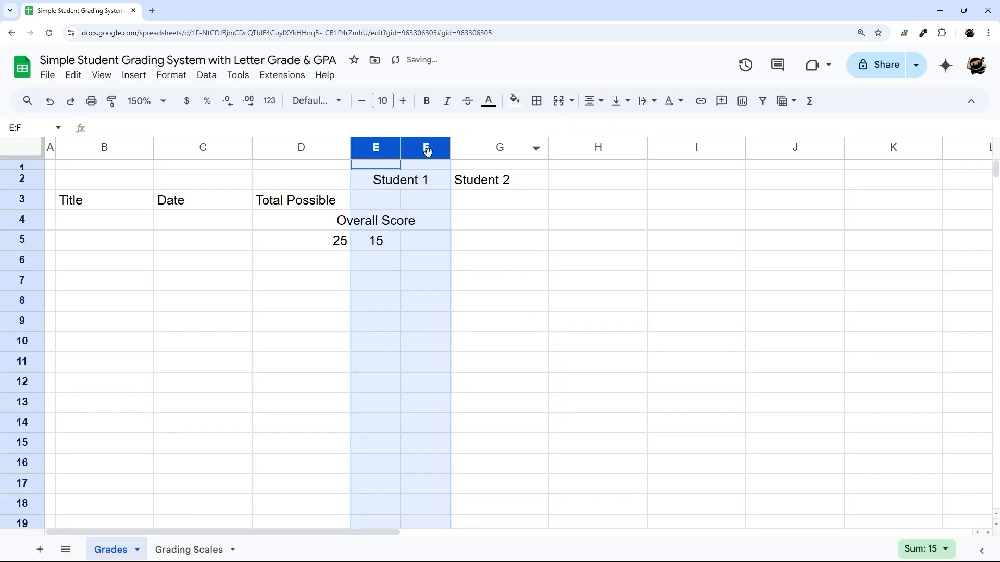
# Merge the Overall Score cells E4:F4 and the empty cells E3:F3 above them
pyautogui.moveTo(373, 229); pyautogui.dragTo(427, 222)
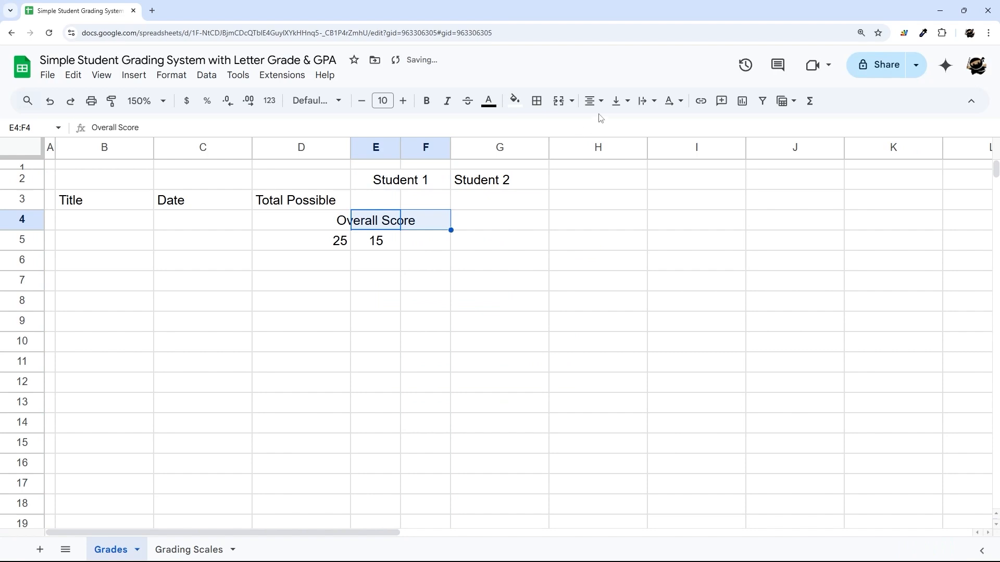
pyautogui.click(558, 101)
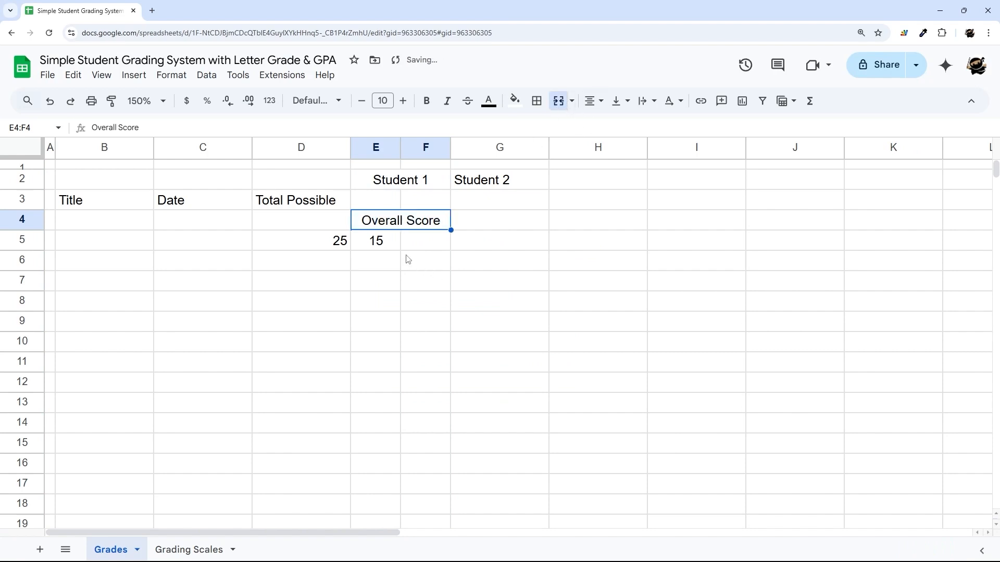
pyautogui.moveTo(386, 201); pyautogui.dragTo(449, 200)
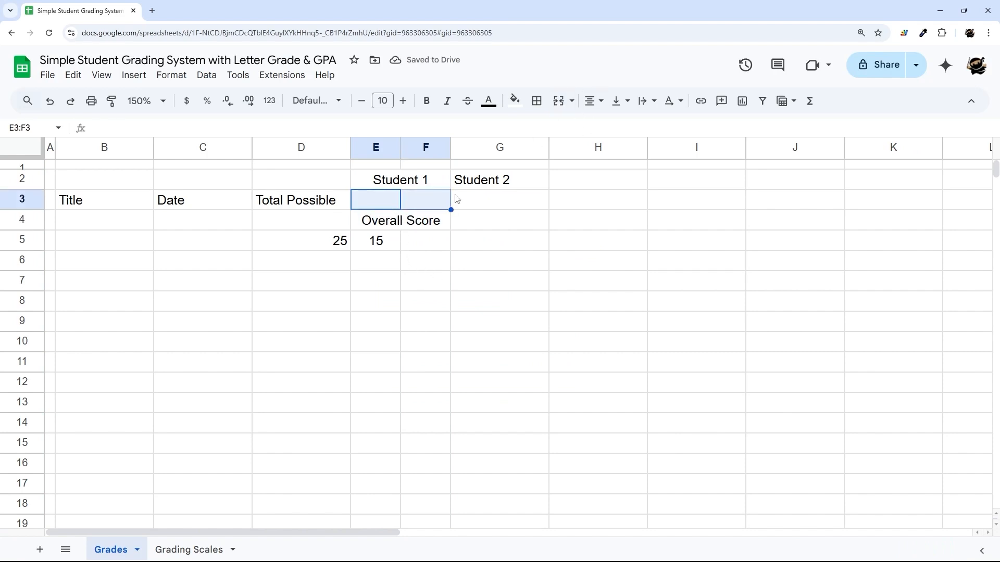
pyautogui.click(558, 101)
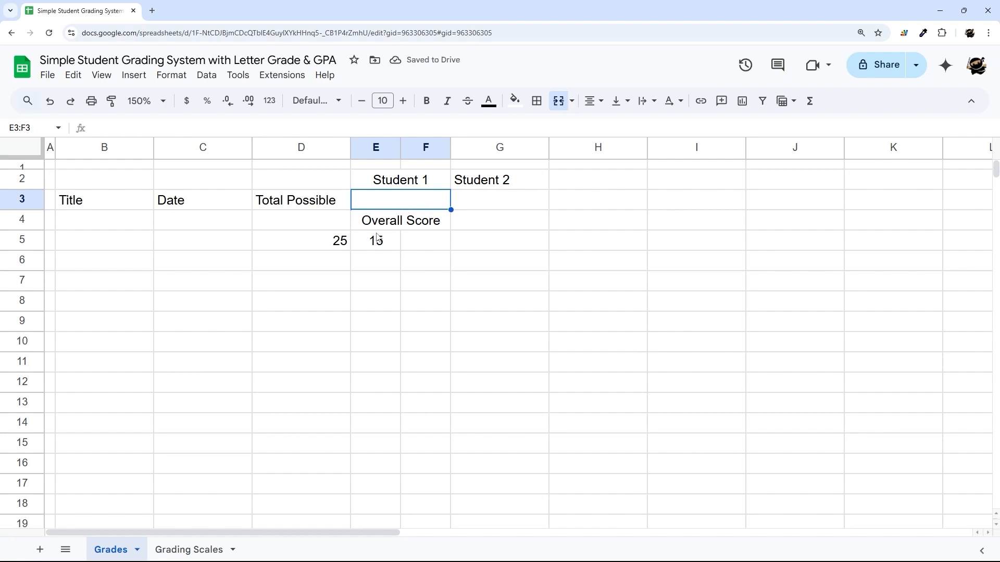
# Insert one row above row 5, which holds the sample scores
pyautogui.click(340, 244)
pyautogui.rightClick(10, 242)
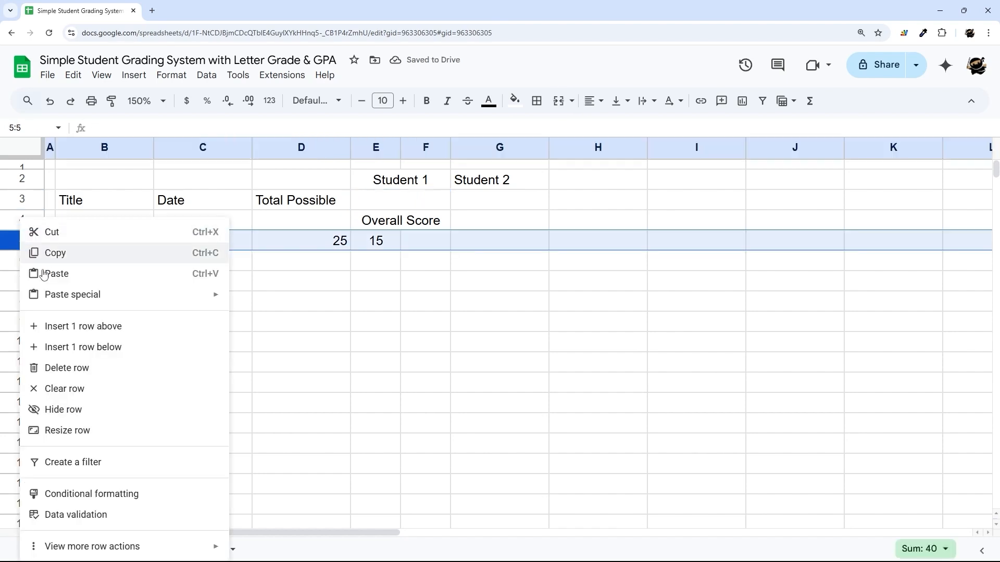
pyautogui.click(79, 326)
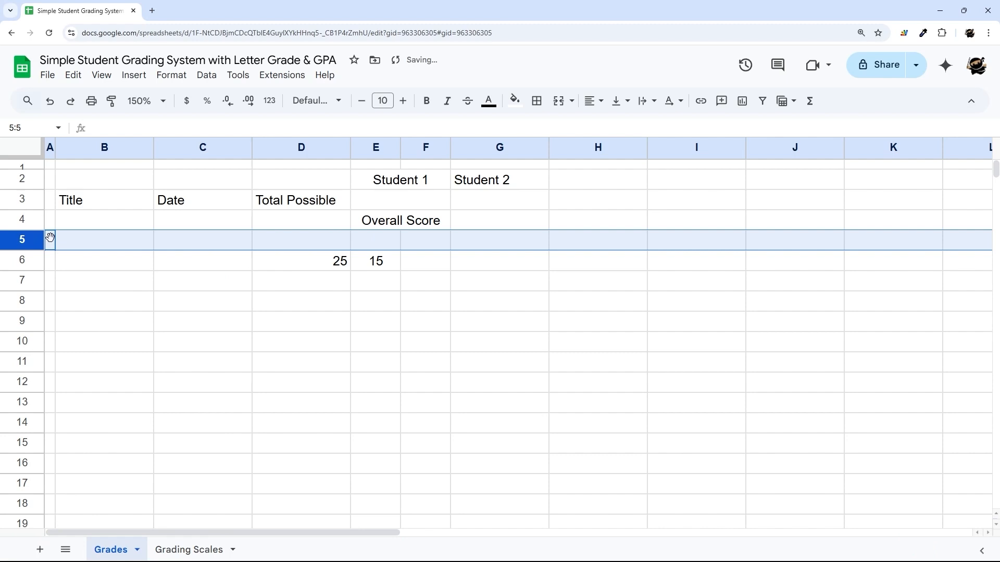
# Enter the subheadings # Correct in cell E5 and Score in cell F5
pyautogui.click(383, 239)
pyautogui.doubleClick(383, 239)
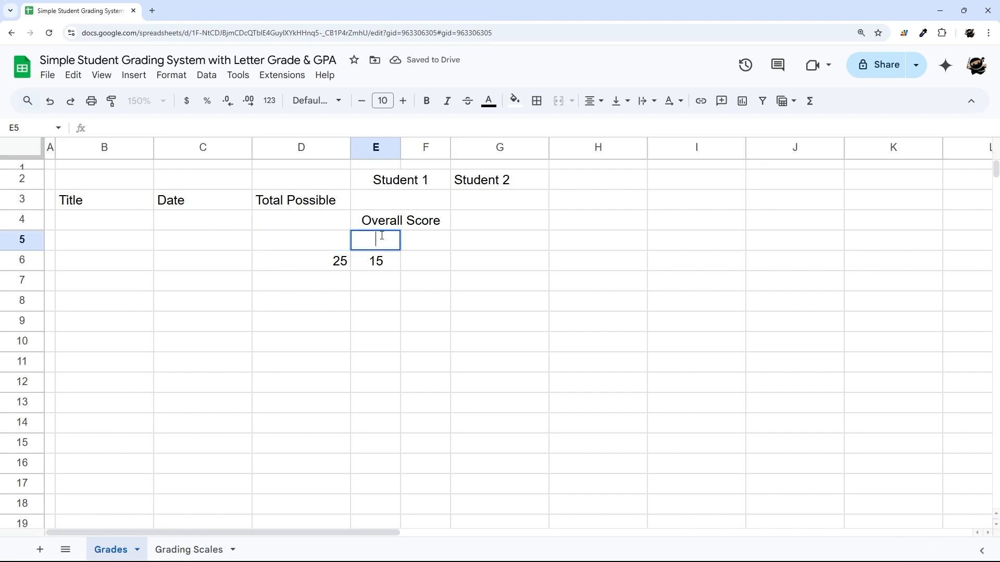
pyautogui.write('# Correct')
pyautogui.press('Tab')
pyautogui.write('Score')
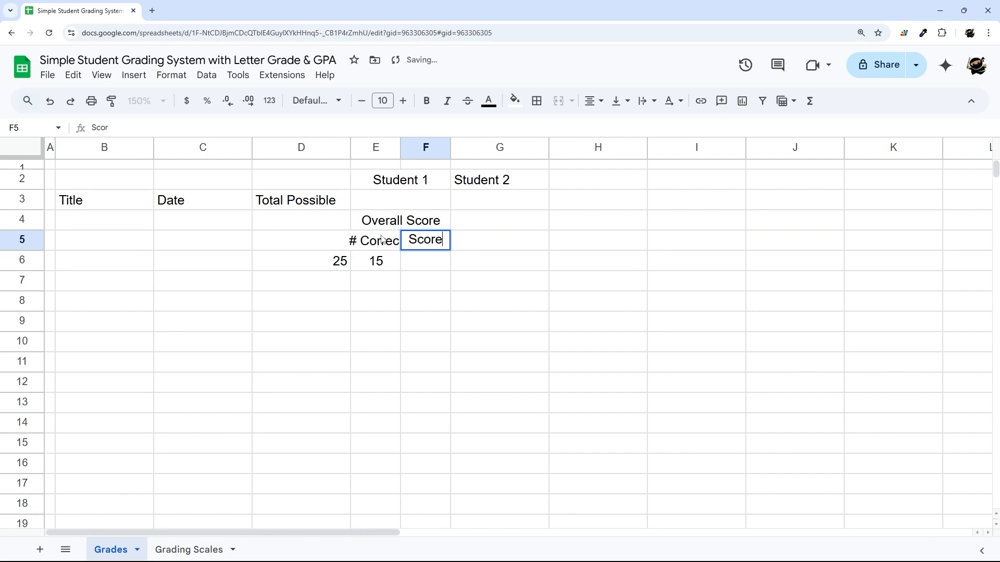
pyautogui.press('Return')
# Set the Overall Score, # Correct and Score labels in E4:F5 to Calibri at font size 8
pyautogui.moveTo(382, 225); pyautogui.dragTo(423, 241)
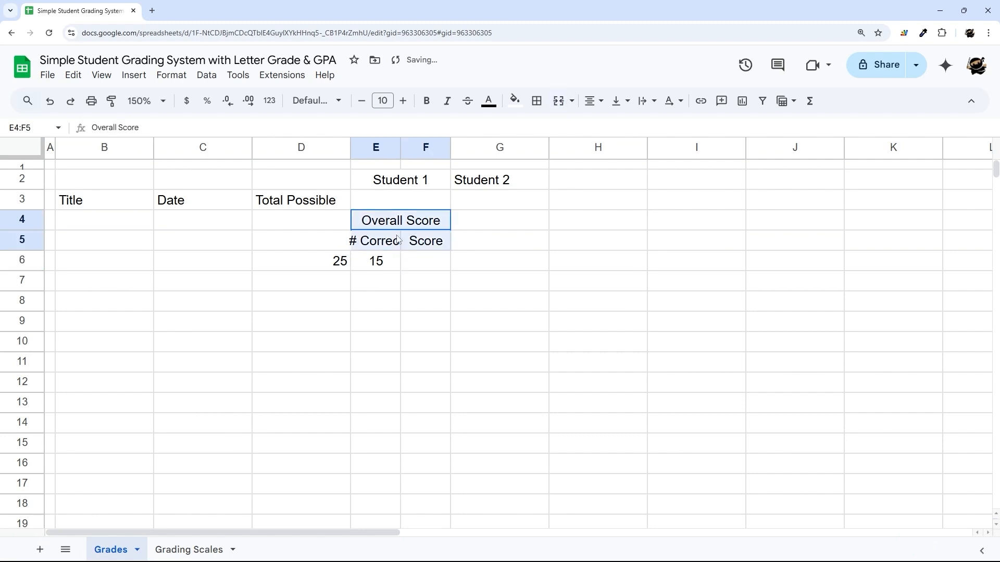
pyautogui.click(307, 101)
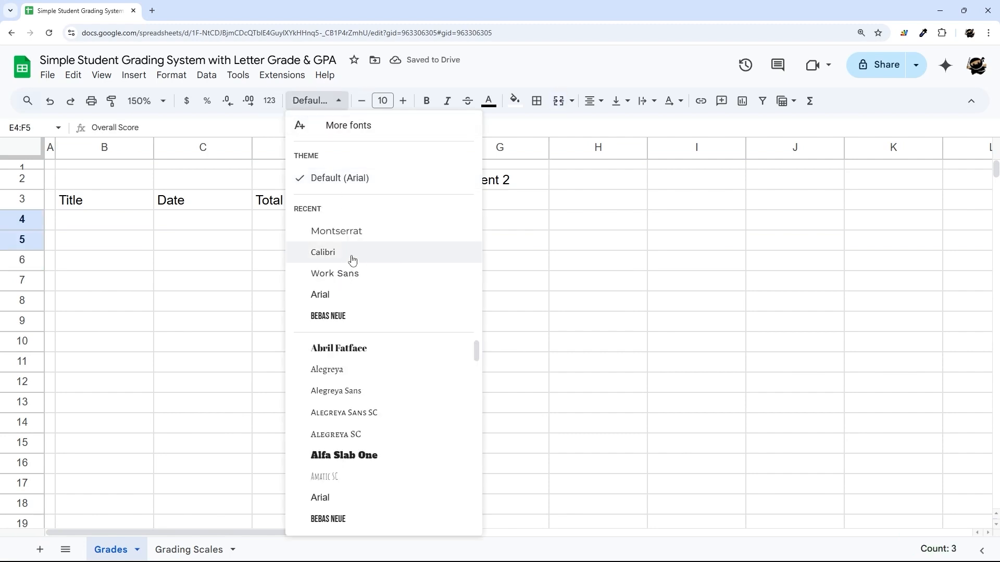
pyautogui.click(349, 254)
pyautogui.click(362, 103)
pyautogui.click(362, 103)
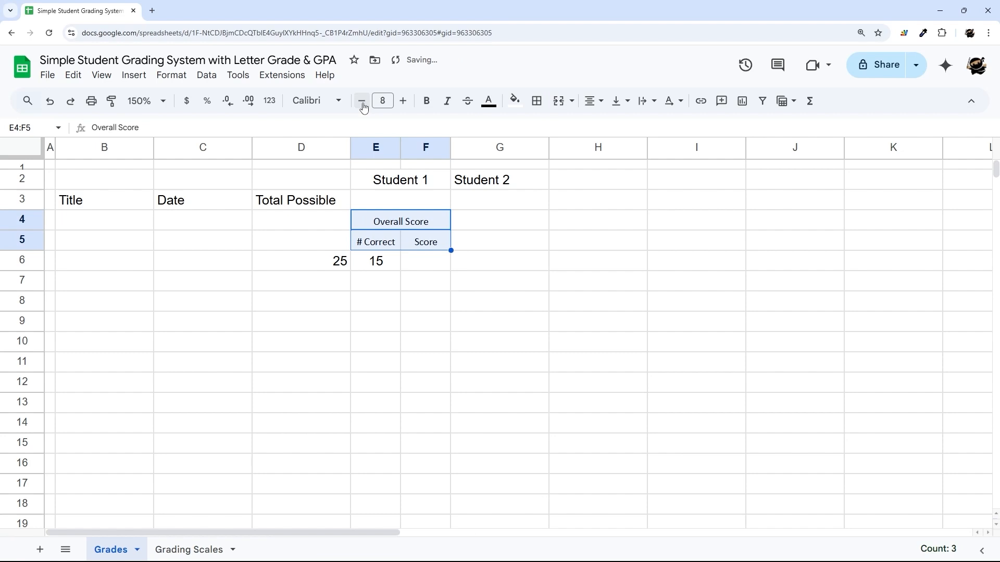
# Italicize the labels in E4:F5 and set the height of rows 4 and 5 to 16 pixels
pyautogui.click(446, 103)
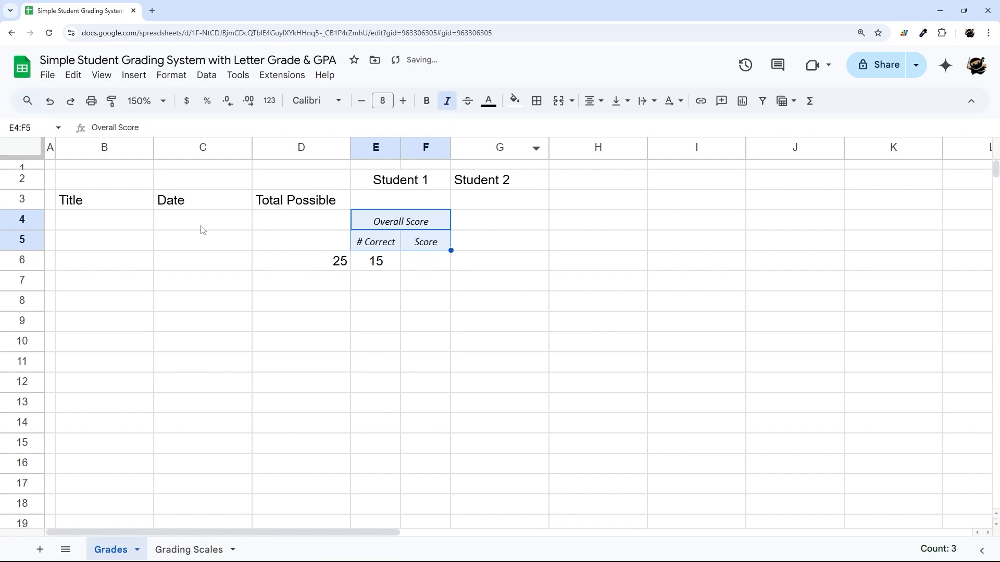
pyautogui.moveTo(43, 219); pyautogui.dragTo(31, 239)
pyautogui.rightClick(32, 239)
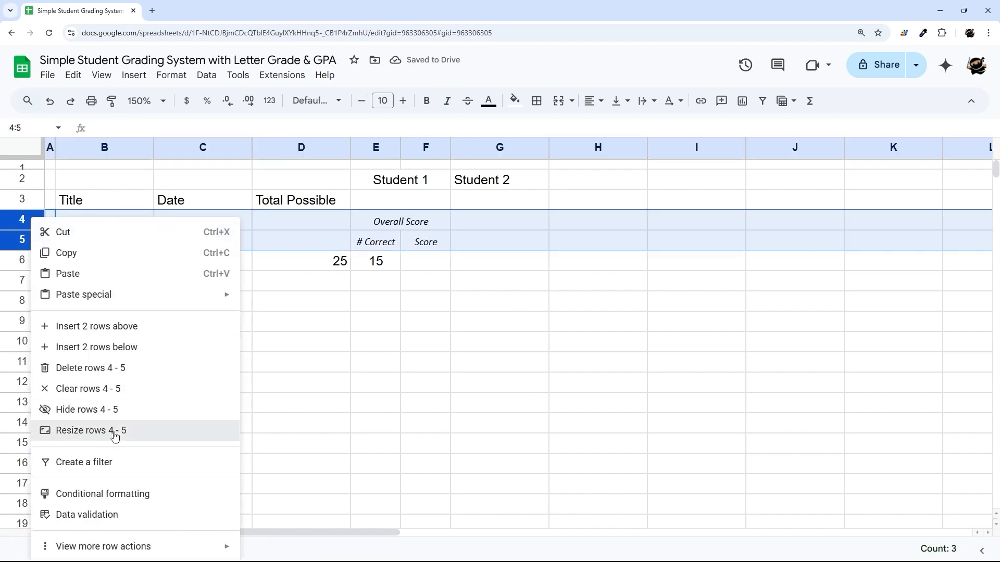
pyautogui.click(114, 430)
pyautogui.click(458, 297)
pyautogui.write('15')
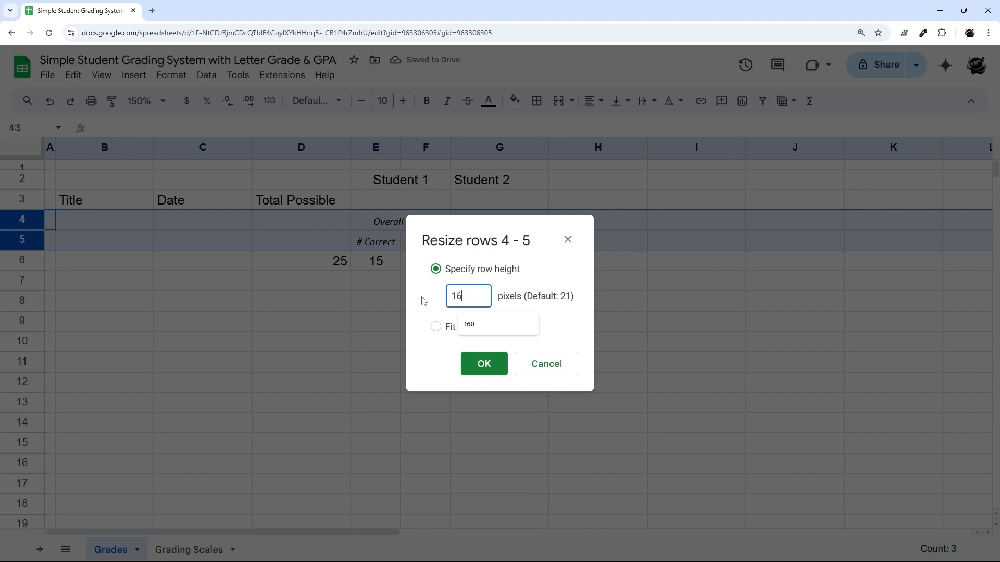
pyautogui.press('Return')
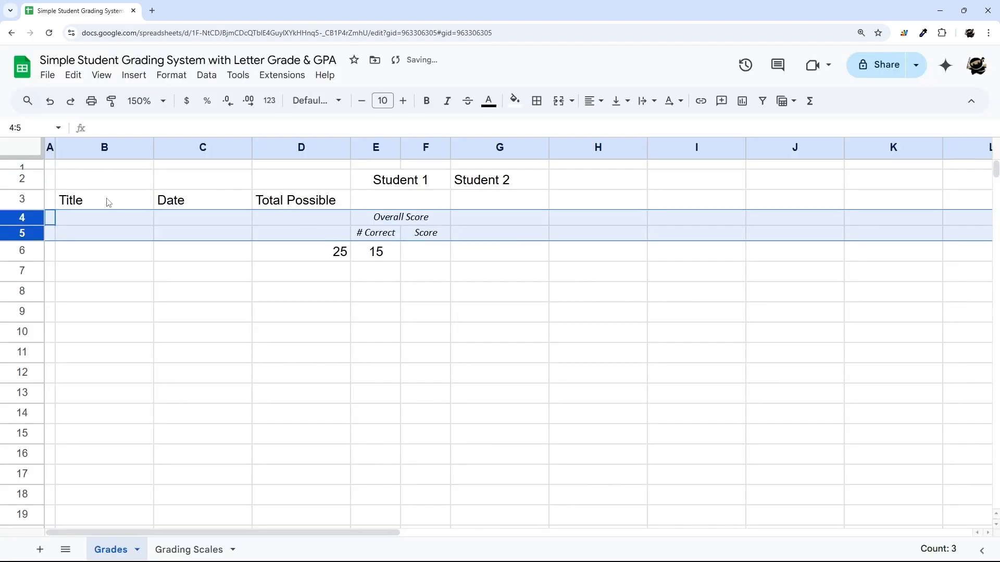
# Merge the Title, Date and Total Possible header cells B3:D5 vertically
pyautogui.moveTo(108, 202); pyautogui.dragTo(312, 235)
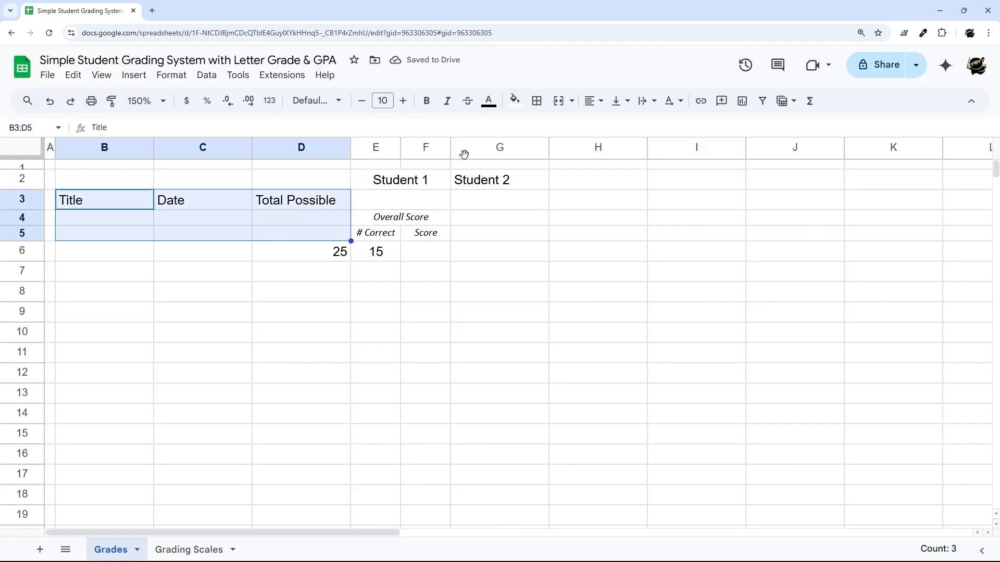
pyautogui.click(571, 101)
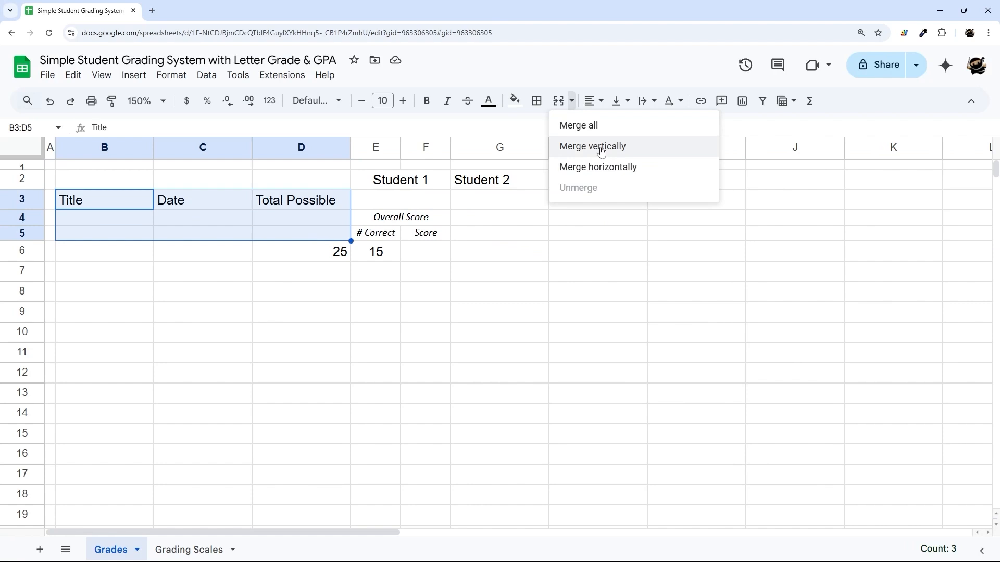
pyautogui.click(601, 151)
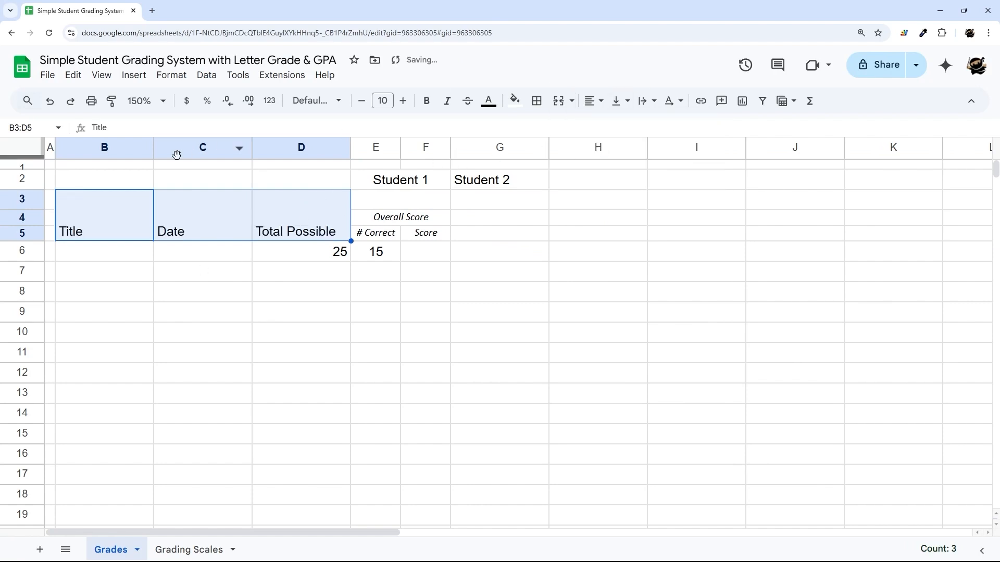
# Fill the header block B2:D5 with medium green (#6aa84f) and make its text white
pyautogui.moveTo(124, 182); pyautogui.dragTo(313, 197)
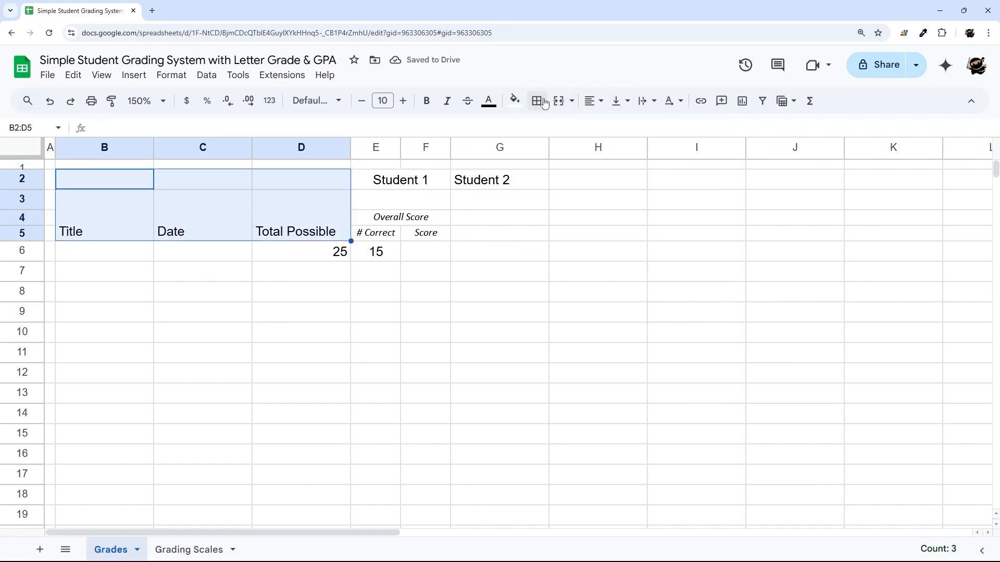
pyautogui.click(515, 101)
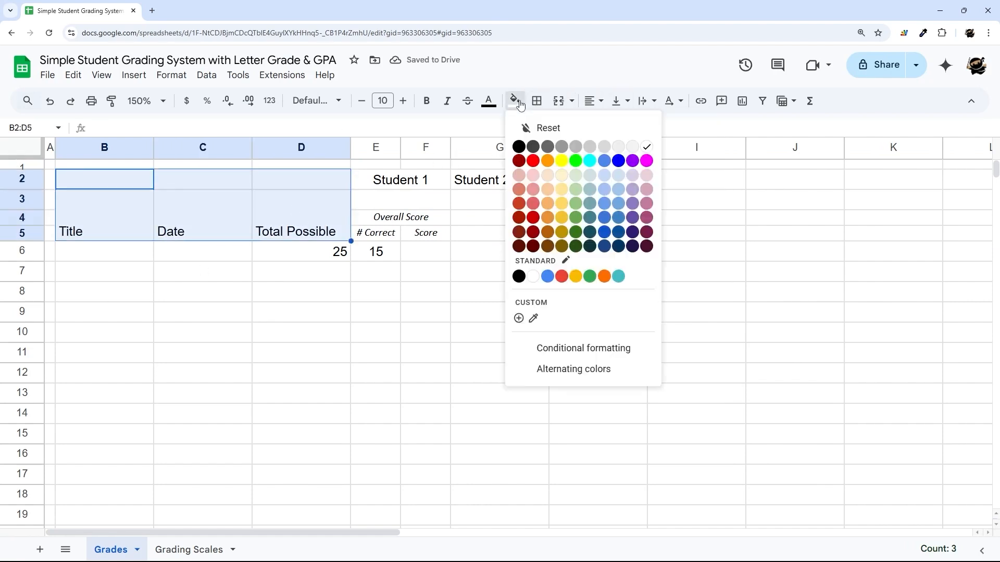
pyautogui.click(576, 218)
pyautogui.click(497, 104)
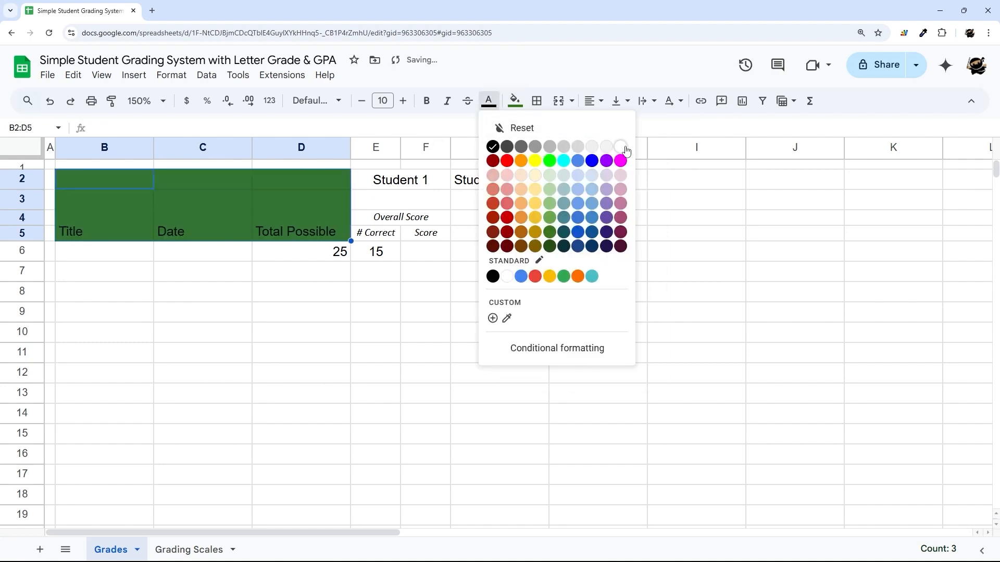
pyautogui.click(623, 147)
pyautogui.click(515, 101)
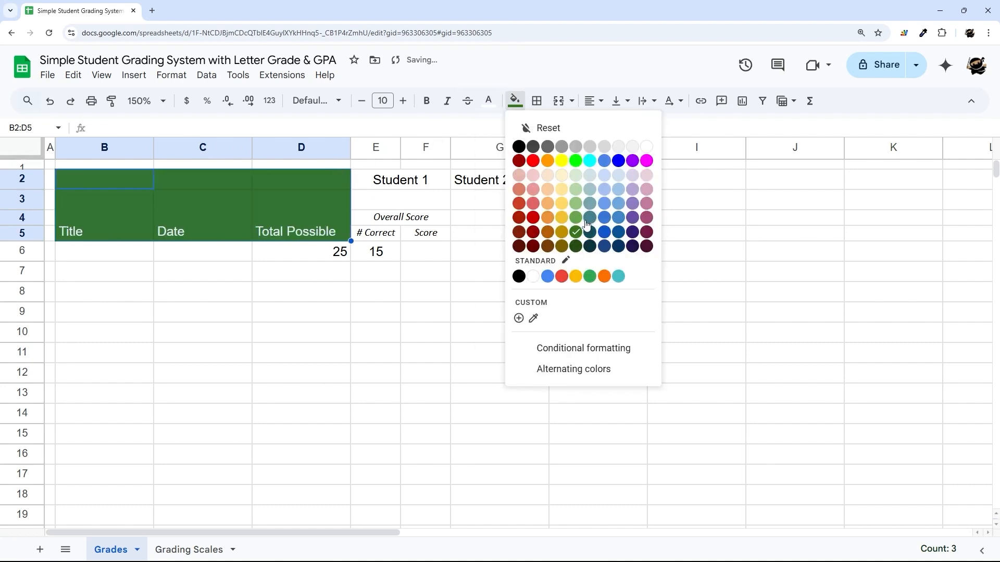
pyautogui.click(576, 214)
pyautogui.click(515, 101)
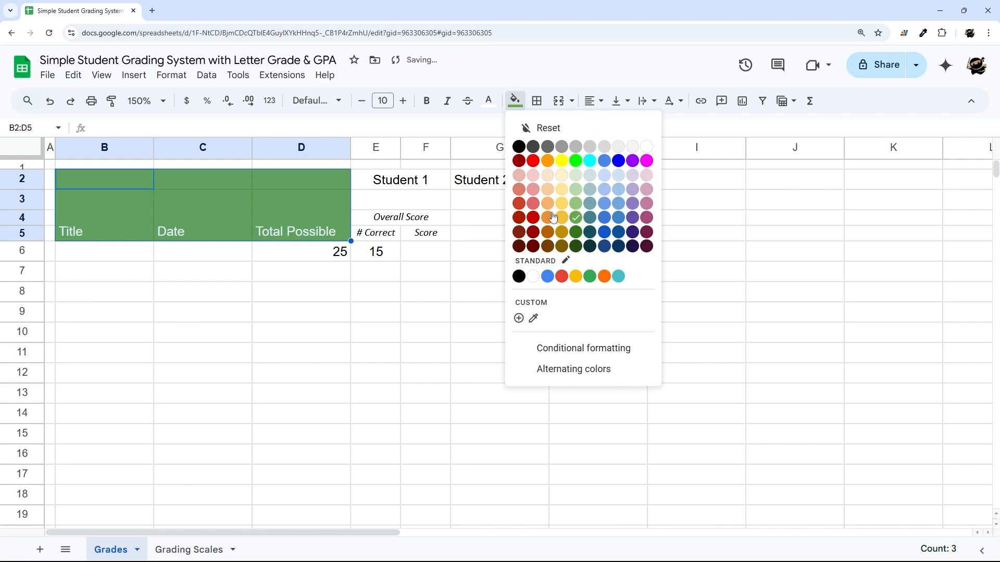
pyautogui.click(519, 319)
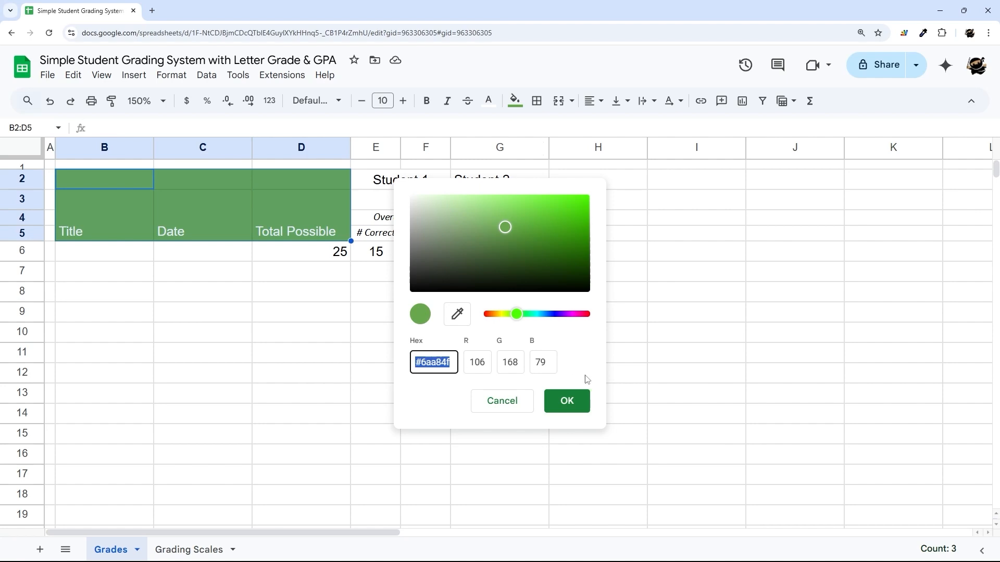
pyautogui.click(508, 408)
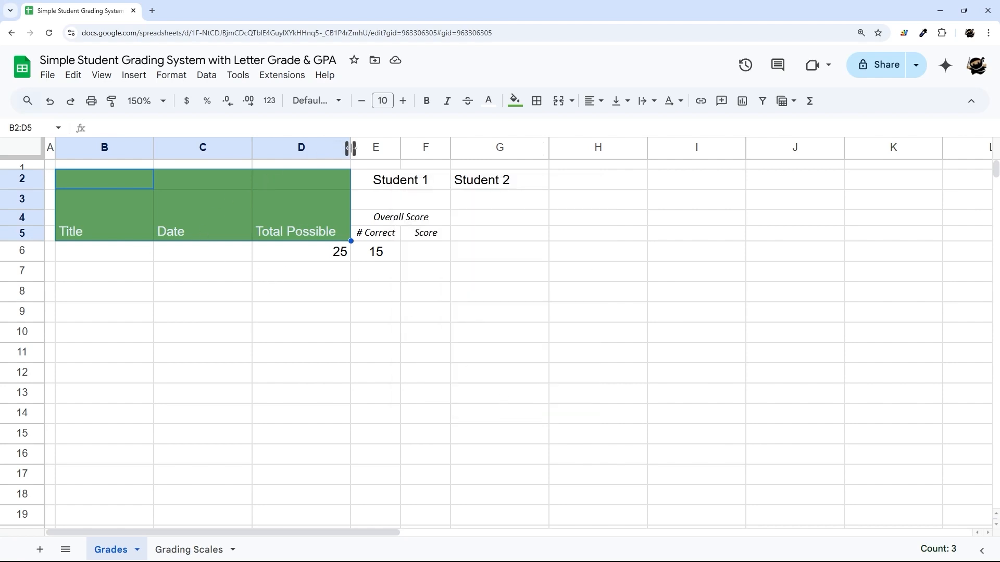
# Narrow column D to about the width of one word and wrap the Total Possible heading
pyautogui.click(302, 179)
pyautogui.moveTo(351, 148); pyautogui.dragTo(311, 147)
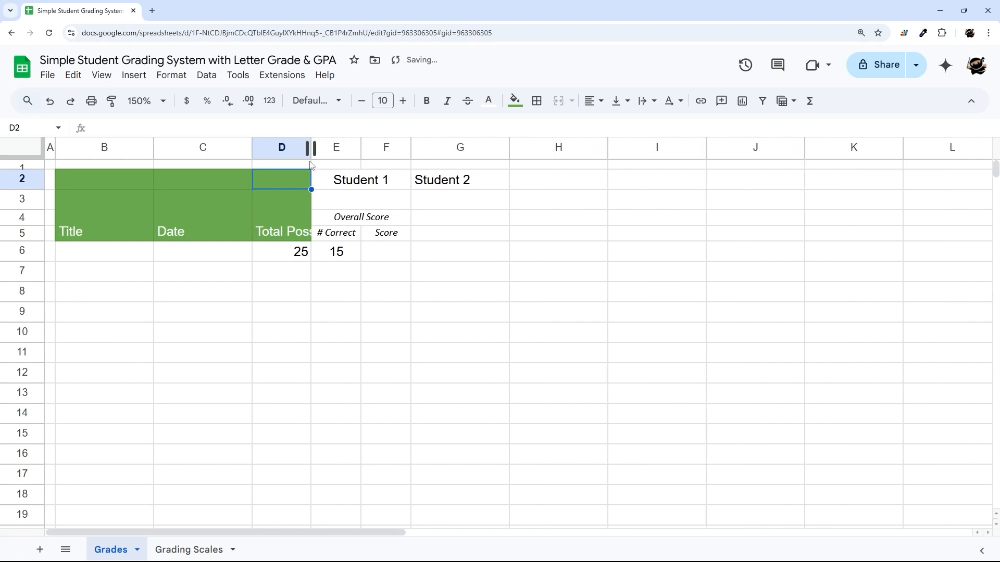
pyautogui.press('Down')
pyautogui.click(646, 101)
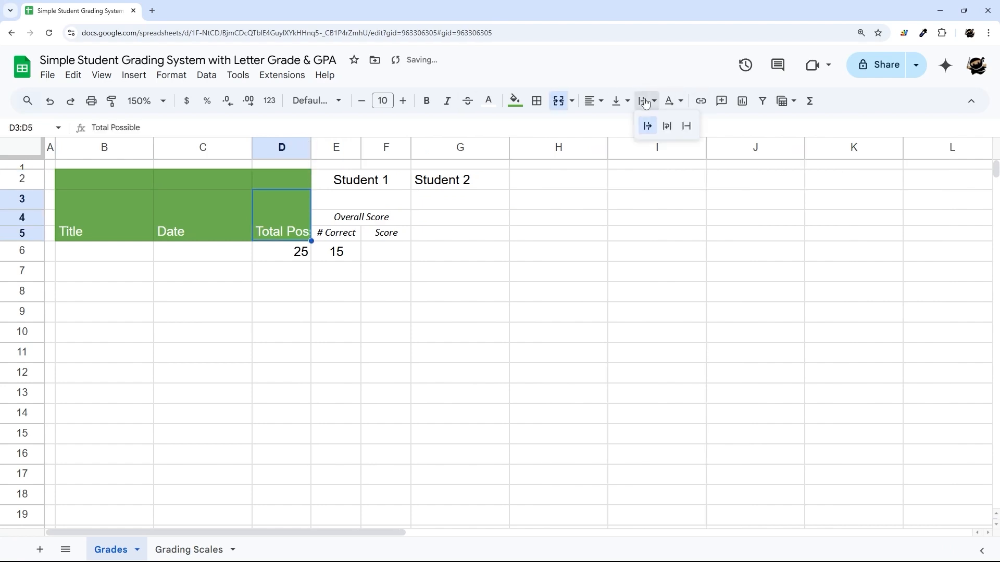
pyautogui.click(667, 126)
# Center the Title, Date and Total Possible headings horizontally and make them bold
pyautogui.moveTo(127, 228); pyautogui.dragTo(279, 228)
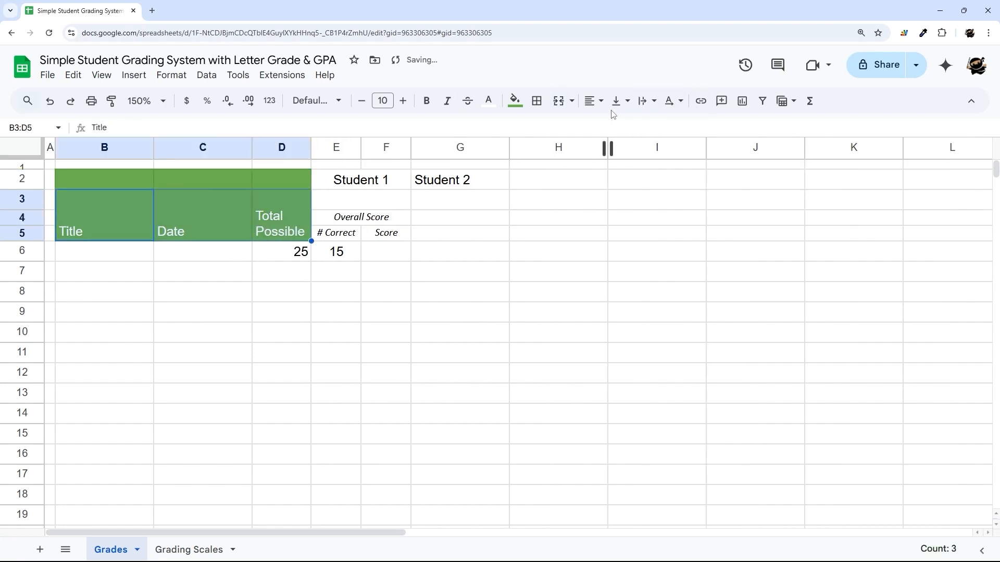
pyautogui.click(594, 100)
pyautogui.click(614, 127)
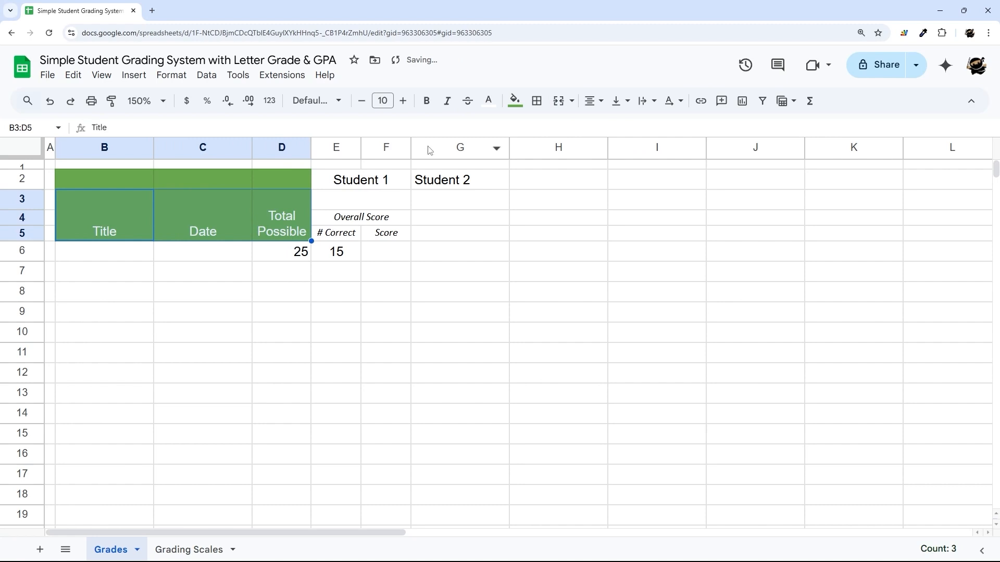
pyautogui.click(427, 100)
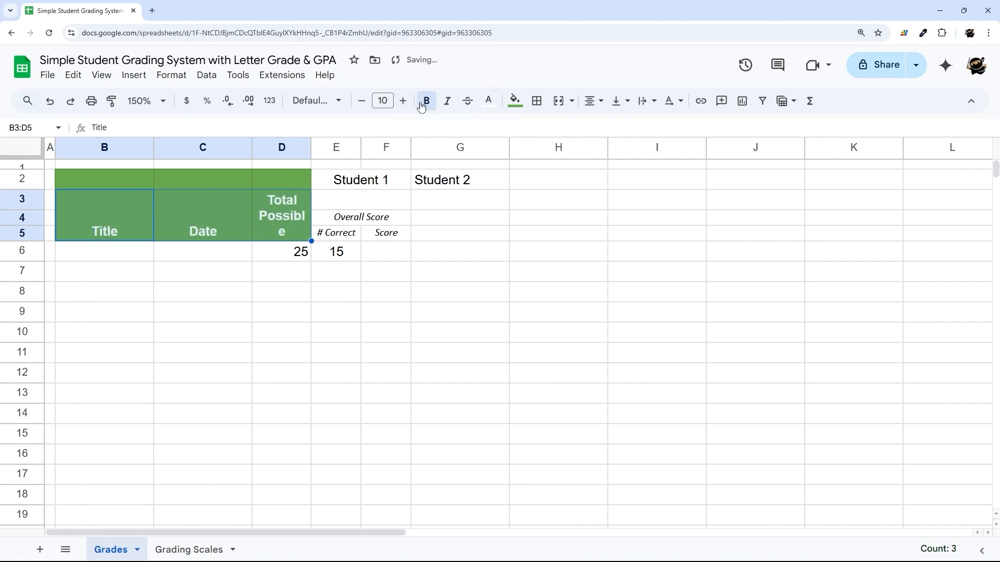
# Set the headings in B3:D5 to the Calibri font and narrow the Date column C slightly
pyautogui.click(335, 101)
pyautogui.click(325, 252)
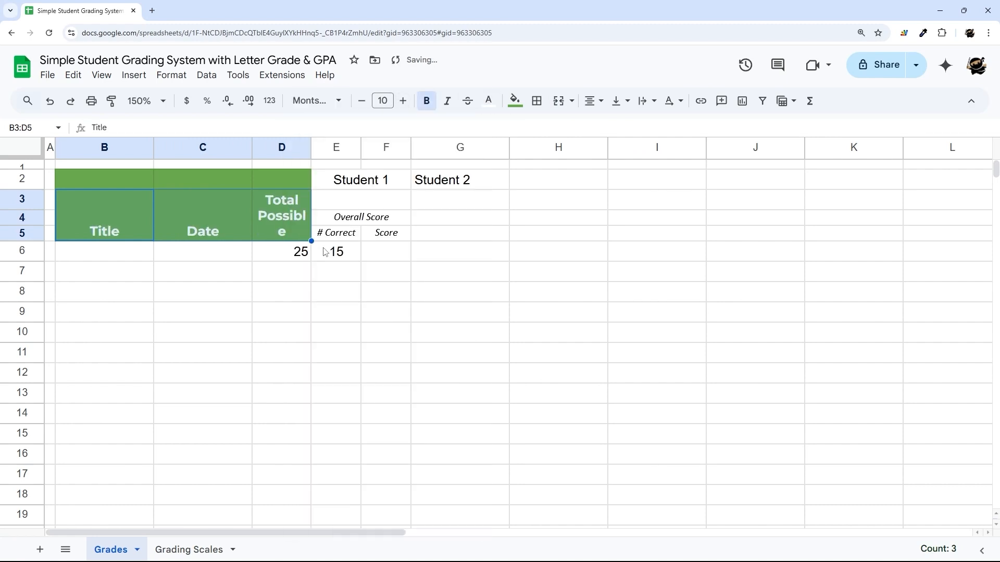
pyautogui.click(318, 100)
pyautogui.click(324, 251)
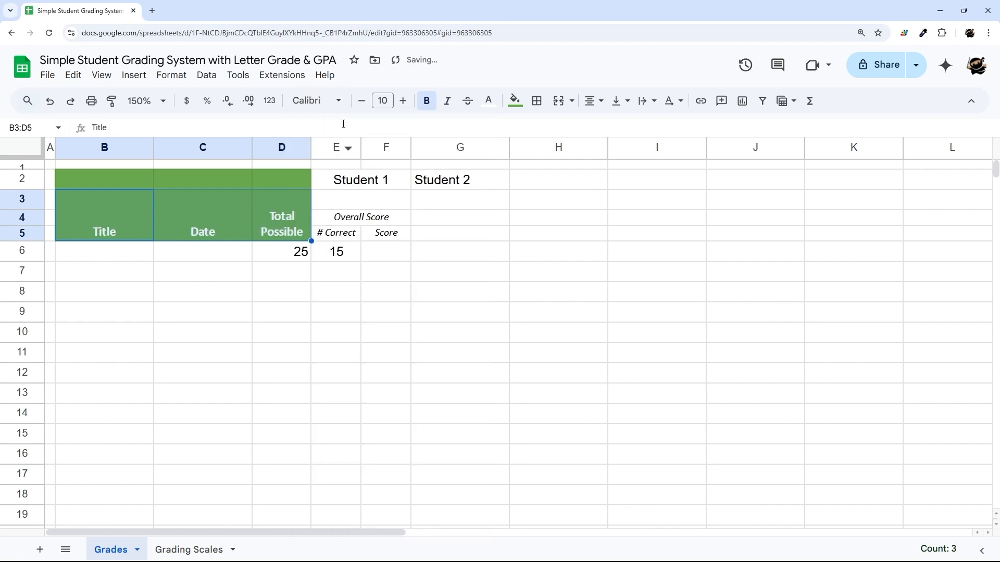
pyautogui.click(419, 341)
pyautogui.moveTo(251, 147); pyautogui.dragTo(229, 147)
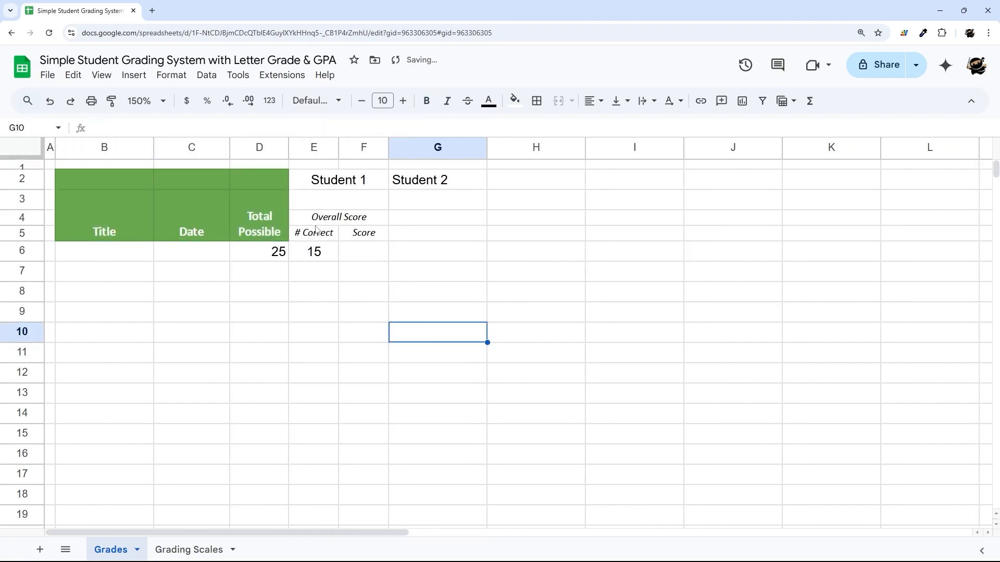
# Enter the formula =E6/D6 in cell F6 to calculate Student 1's score
pyautogui.moveTo(314, 250); pyautogui.dragTo(370, 435)
pyautogui.click(353, 258)
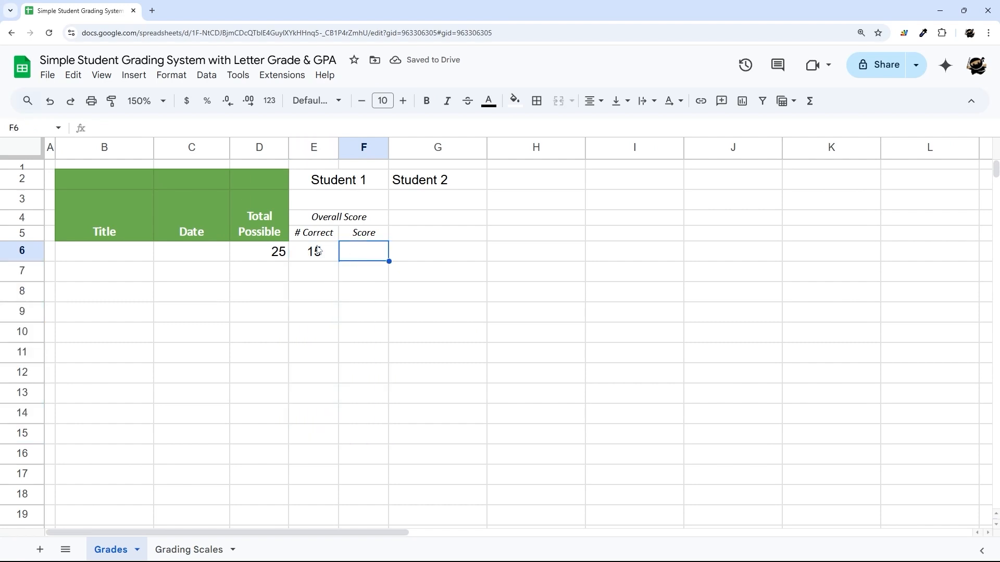
pyautogui.write('=')
pyautogui.click(323, 255)
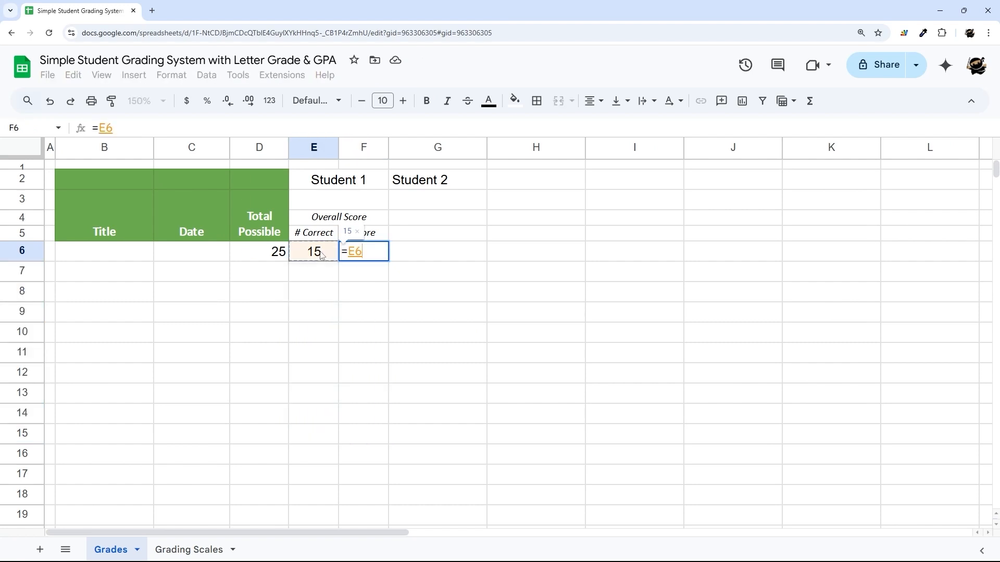
pyautogui.write('/')
pyautogui.click(262, 259)
pyautogui.press('Return')
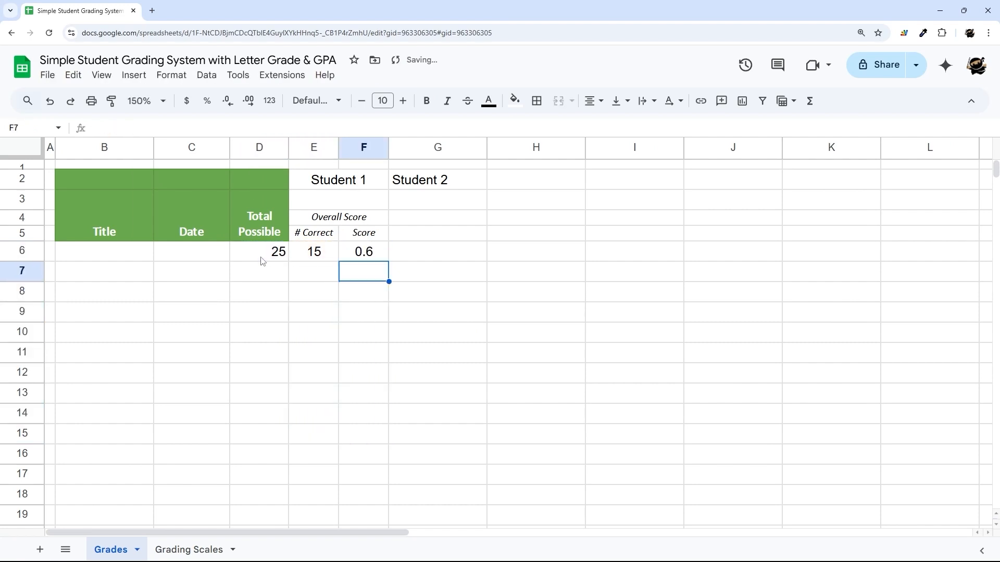
# Center the contents of the whole Total Possible column D horizontally
pyautogui.click(256, 148)
pyautogui.click(593, 101)
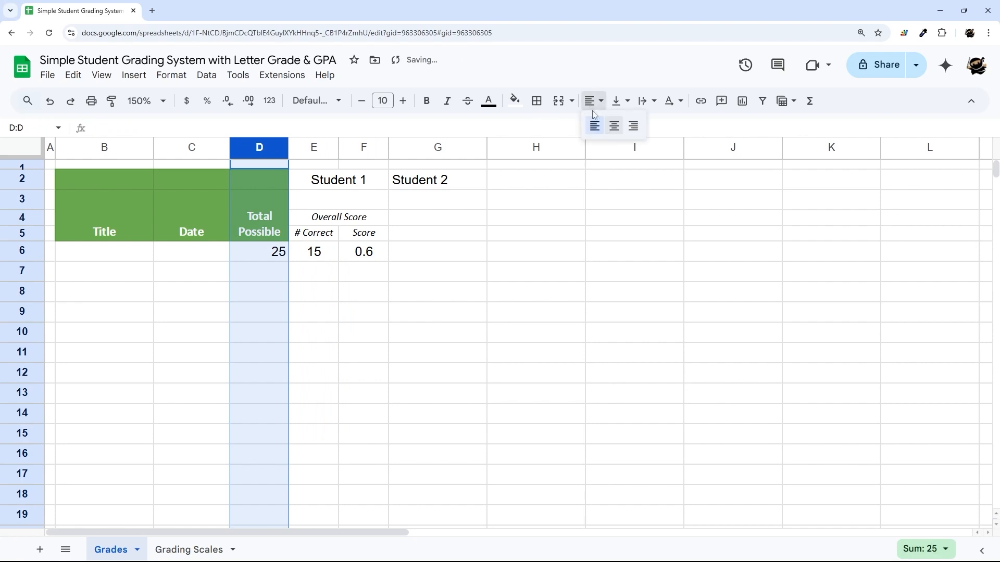
pyautogui.click(615, 129)
# Format the score in F6 as a percentage with one decimal place
pyautogui.click(375, 254)
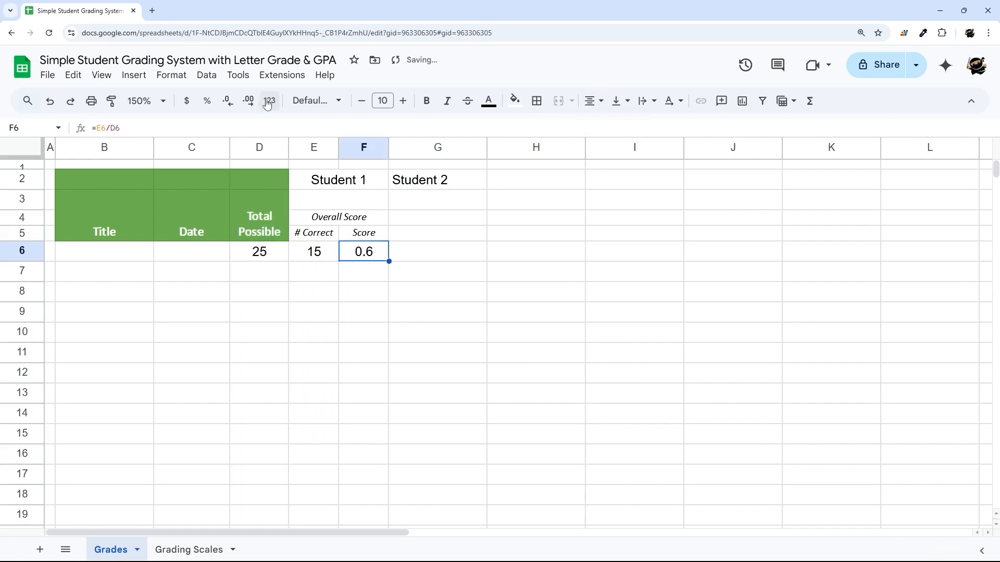
pyautogui.click(208, 101)
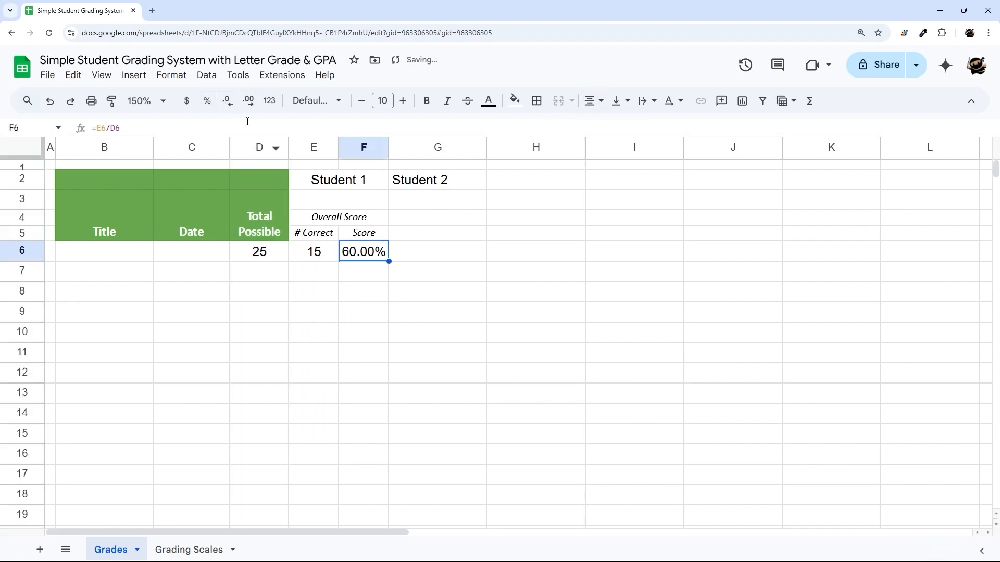
pyautogui.click(228, 100)
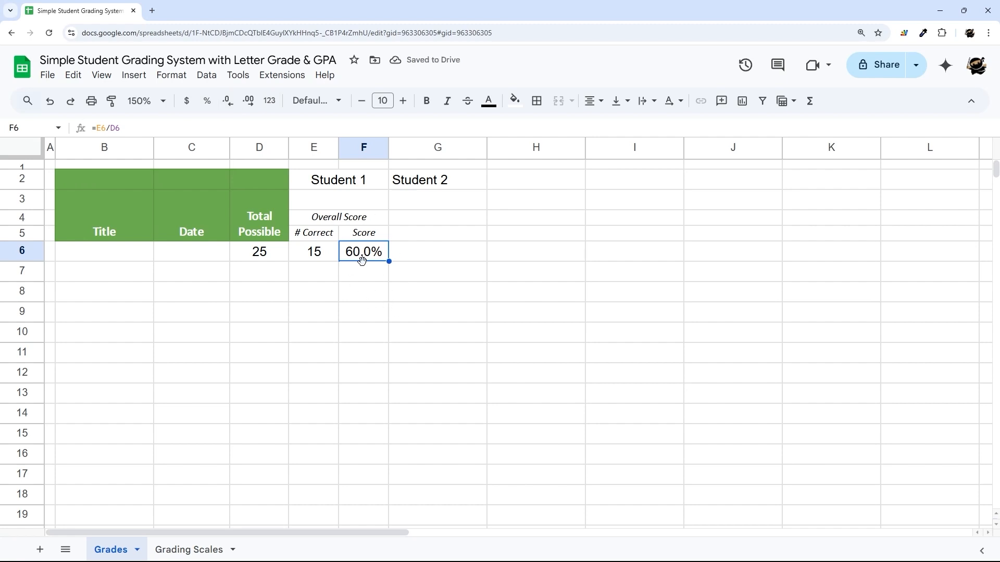
# Replace the score formula in F6 with =arrayformula(IF(E6:E="",,E6:E/D6:D)) so it covers the whole Score column
pyautogui.moveTo(362, 271); pyautogui.dragTo(356, 464)
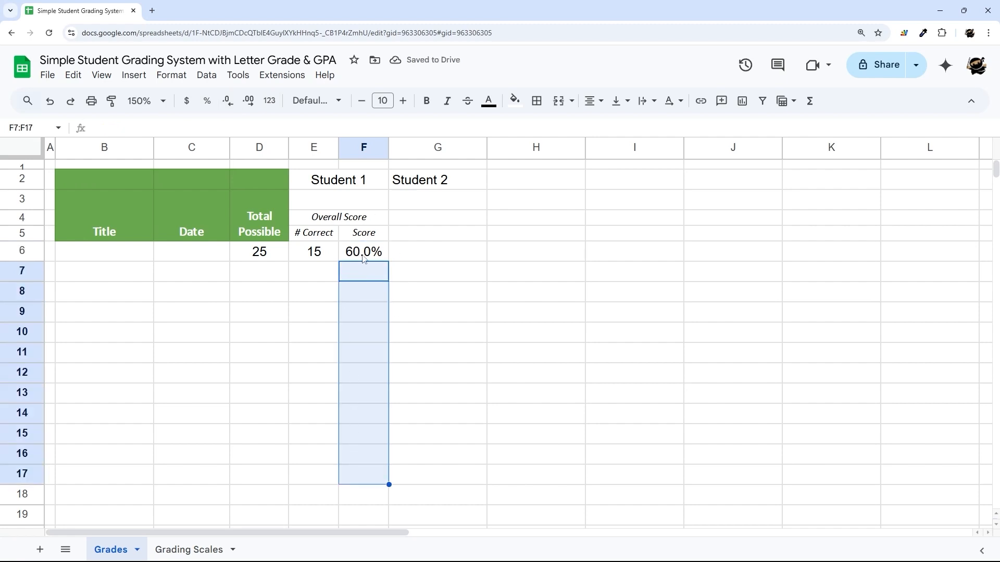
pyautogui.click(365, 235)
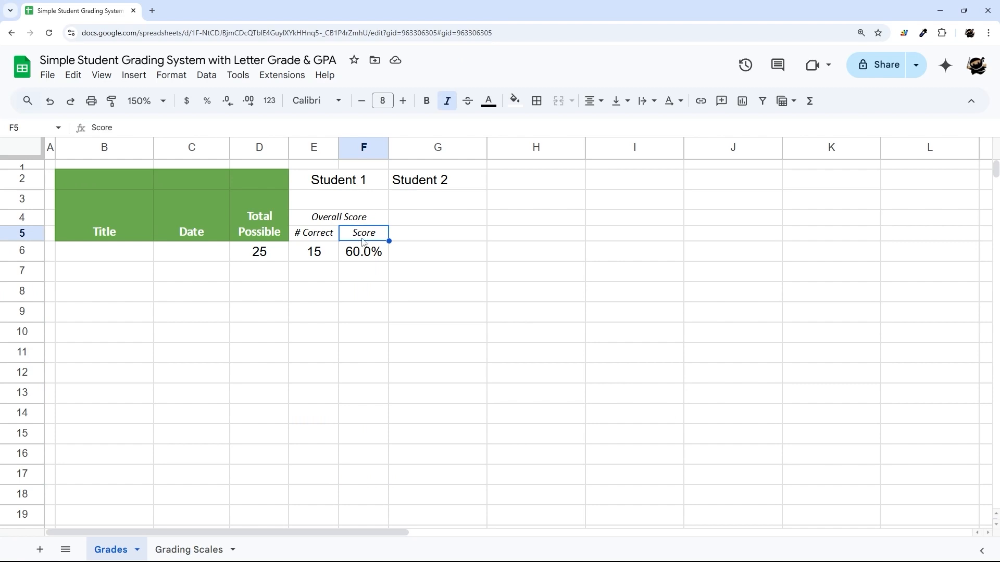
pyautogui.click(374, 259)
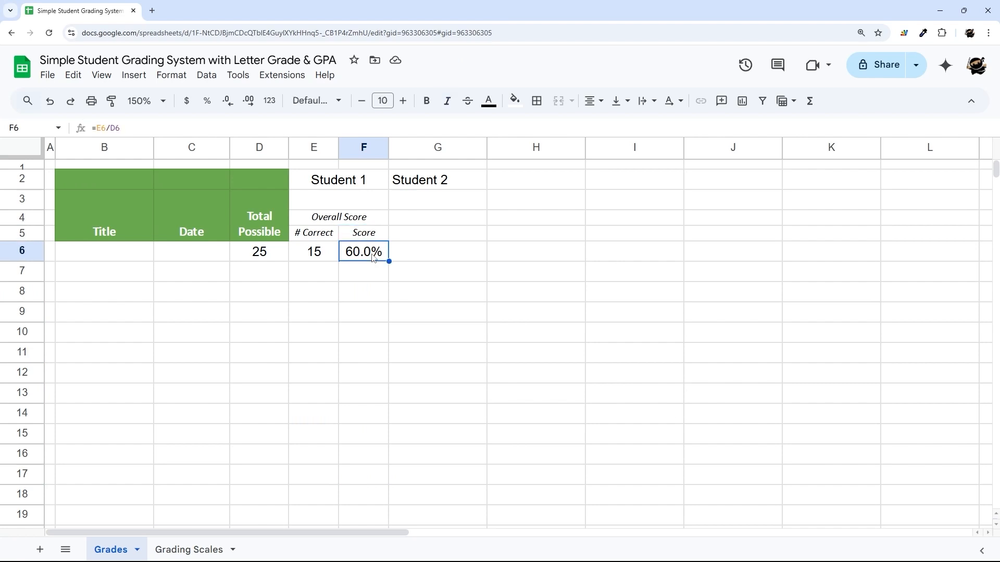
pyautogui.write('=arrayfo')
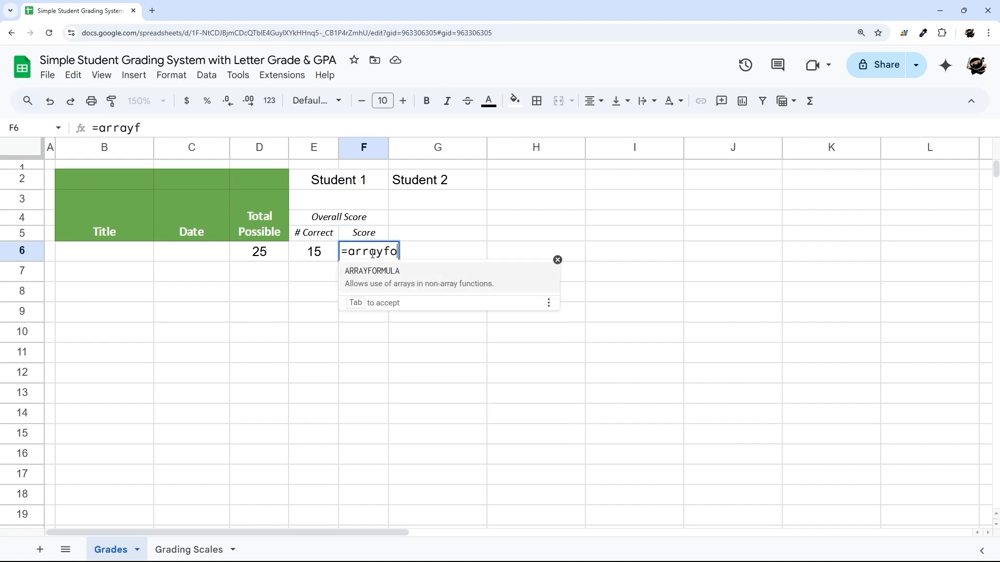
pyautogui.write('rmula(IF(')
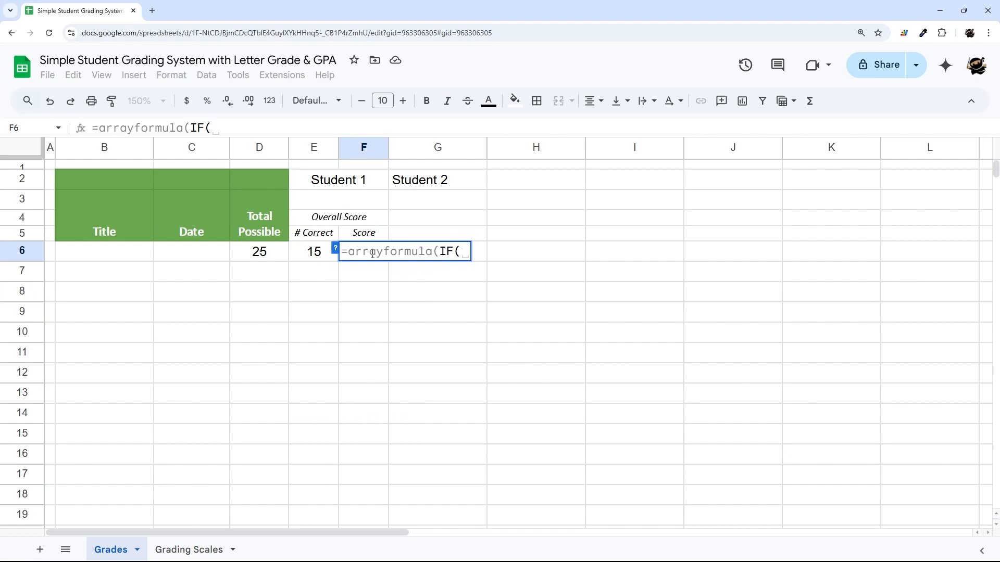
pyautogui.write('E6:E')
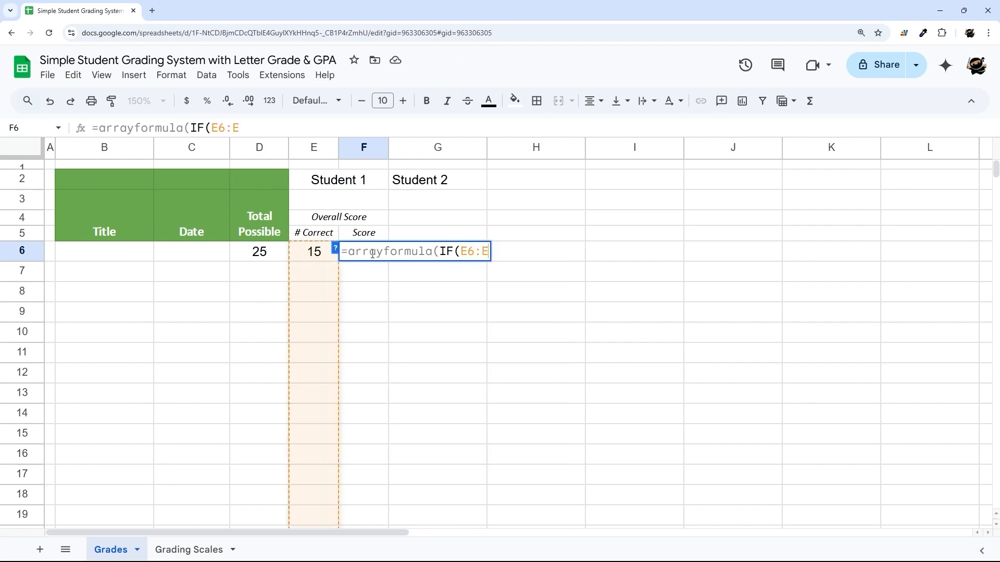
pyautogui.write('="",,E')
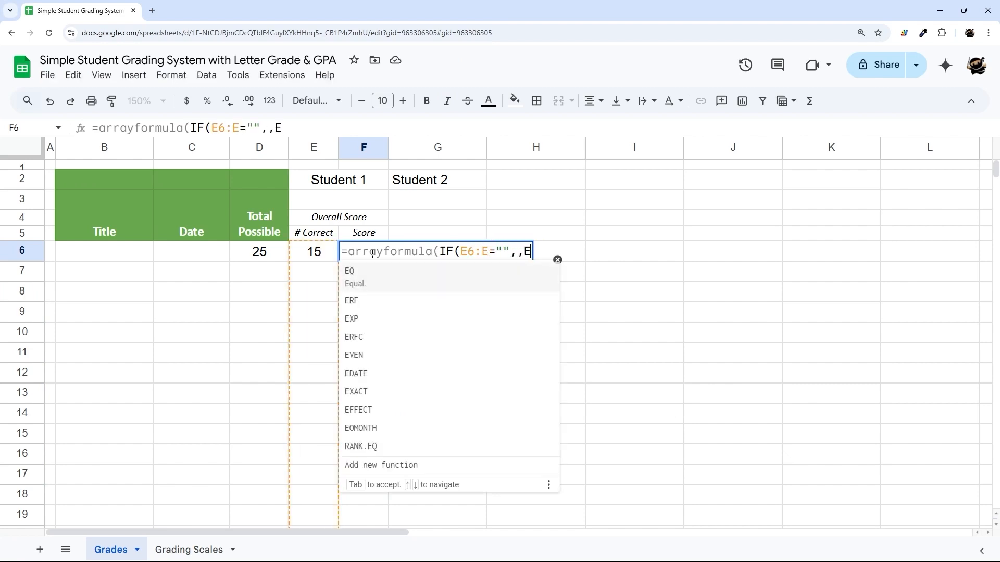
pyautogui.write('6:E/')
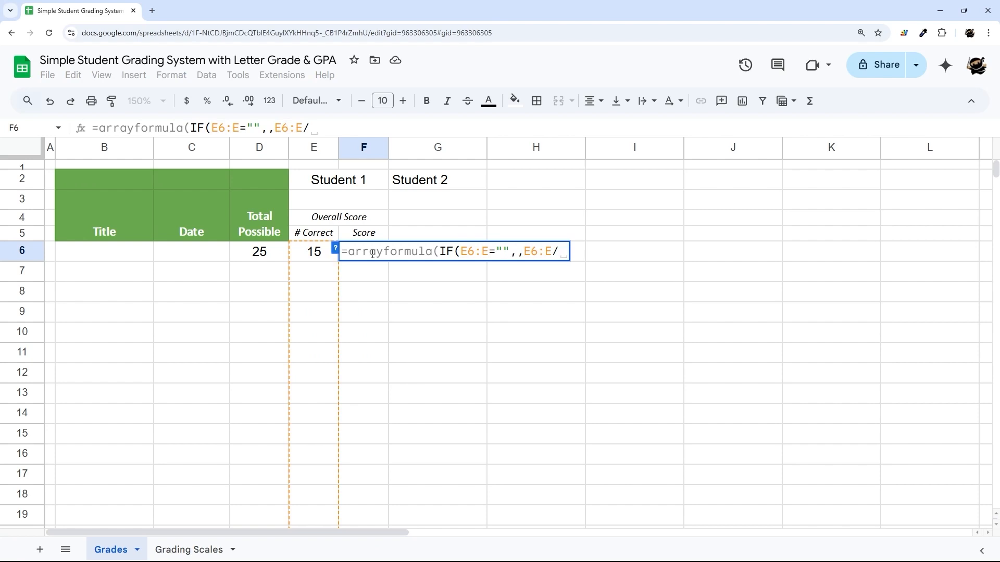
pyautogui.write('D6:D)')
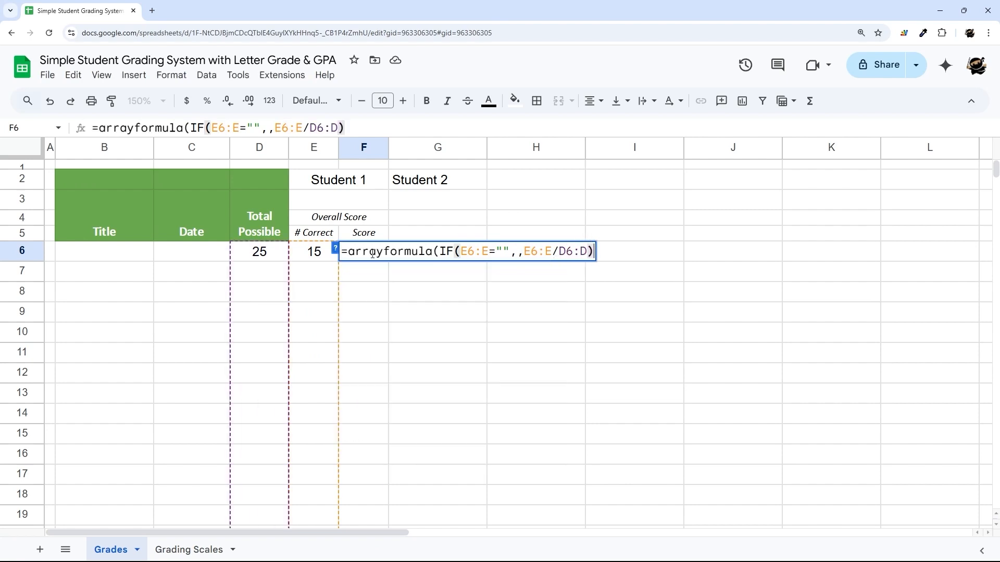
pyautogui.press('Return')
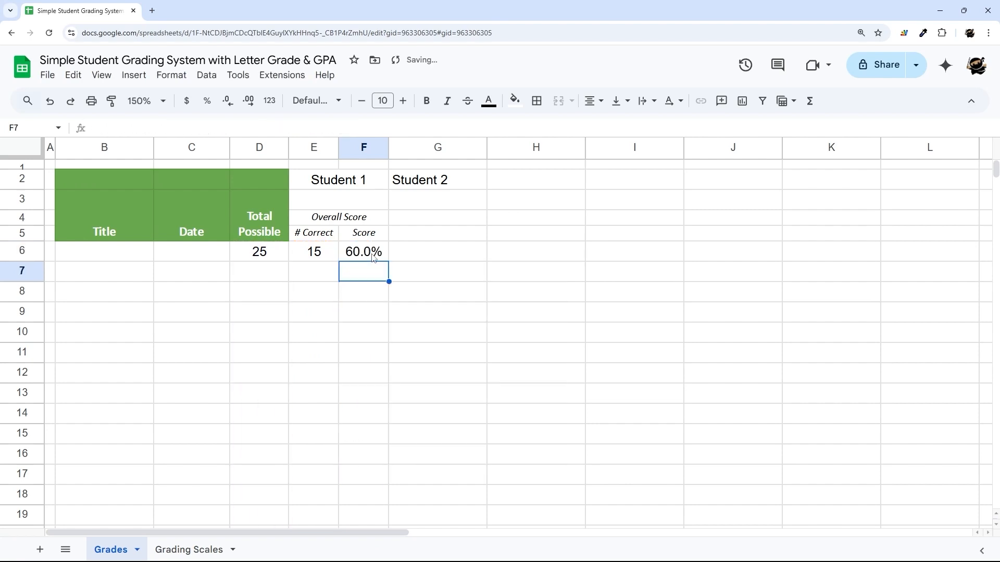
# Enter 20 total possible in D7 and 18 correct for Student 1 in E7
pyautogui.click(268, 271)
pyautogui.write('20')
pyautogui.press('Tab')
pyautogui.write('18')
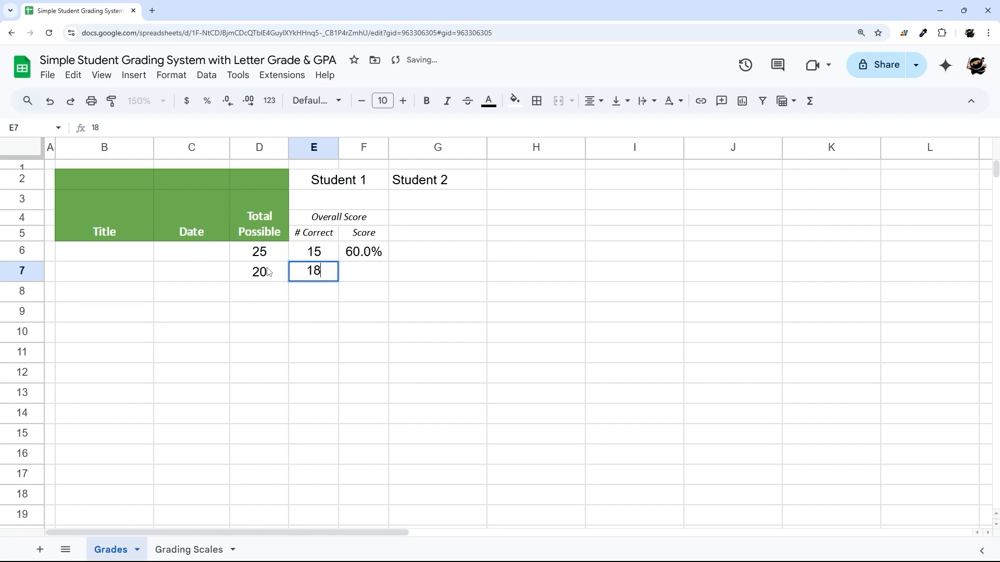
pyautogui.press('Return')
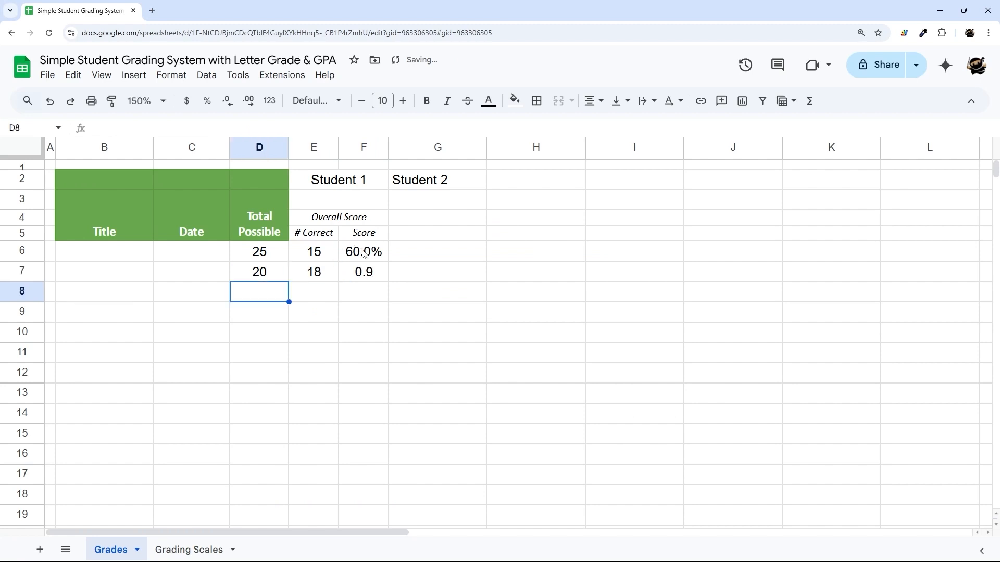
# Format the whole Score column F as a percentage with one decimal place
pyautogui.click(364, 147)
pyautogui.click(207, 101)
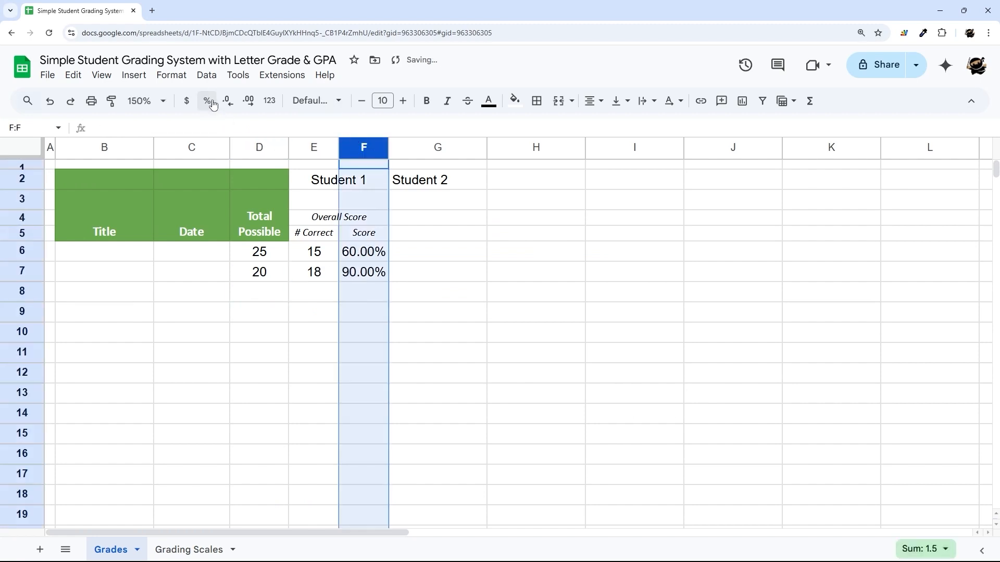
pyautogui.click(227, 100)
pyautogui.click(462, 300)
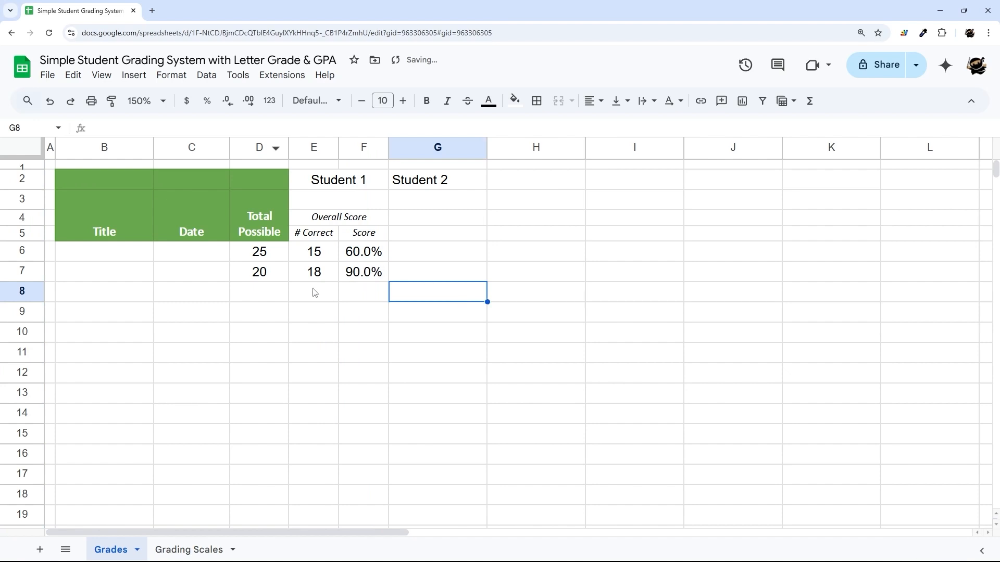
# Test the array formula with 18 possible and 16 correct in row 8, and clear D8:E8 again
pyautogui.click(270, 292)
pyautogui.write('18')
pyautogui.press('Tab')
pyautogui.write('16')
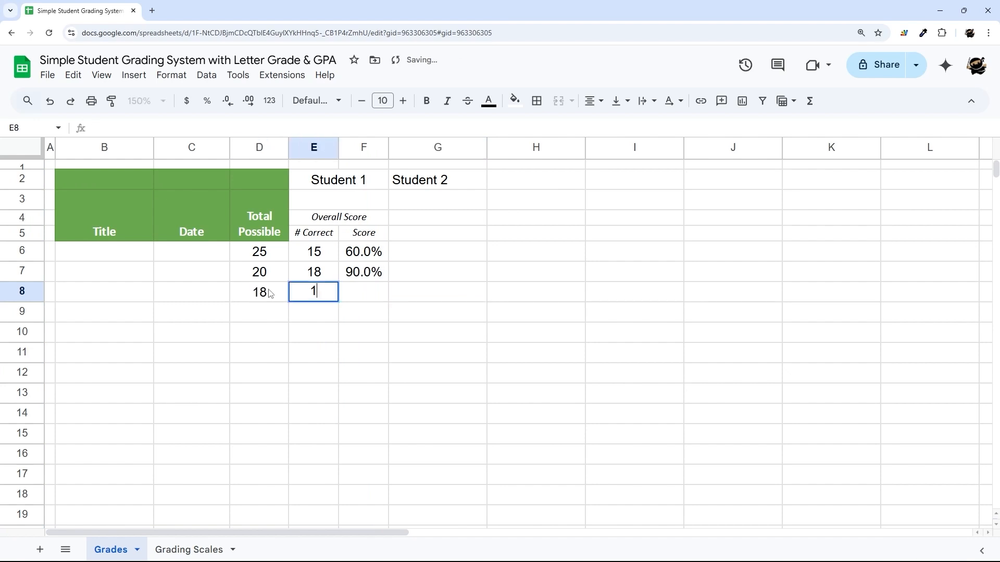
pyautogui.press('Return')
pyautogui.moveTo(361, 258); pyautogui.dragTo(368, 325)
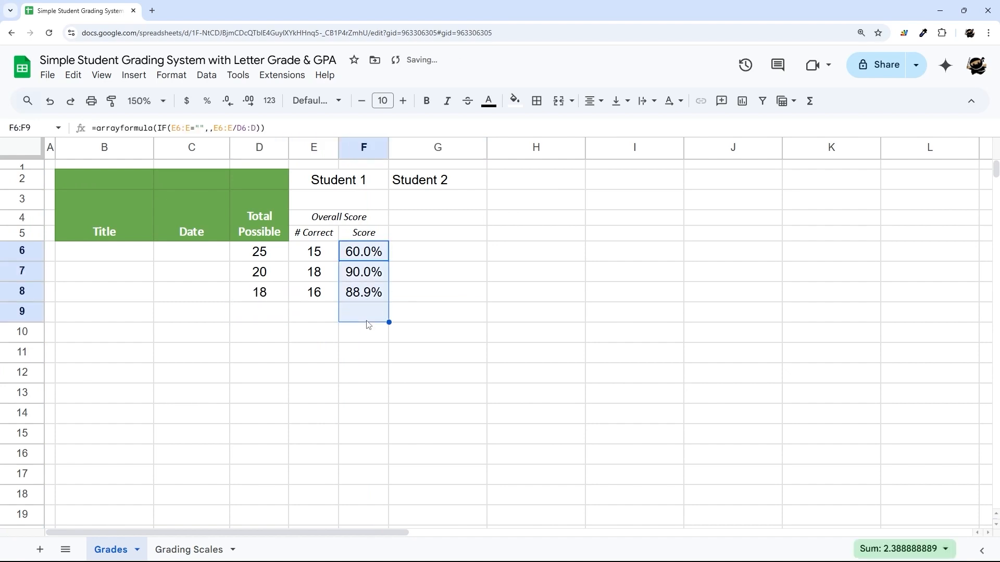
pyautogui.moveTo(268, 295); pyautogui.dragTo(310, 297)
pyautogui.press('Delete')
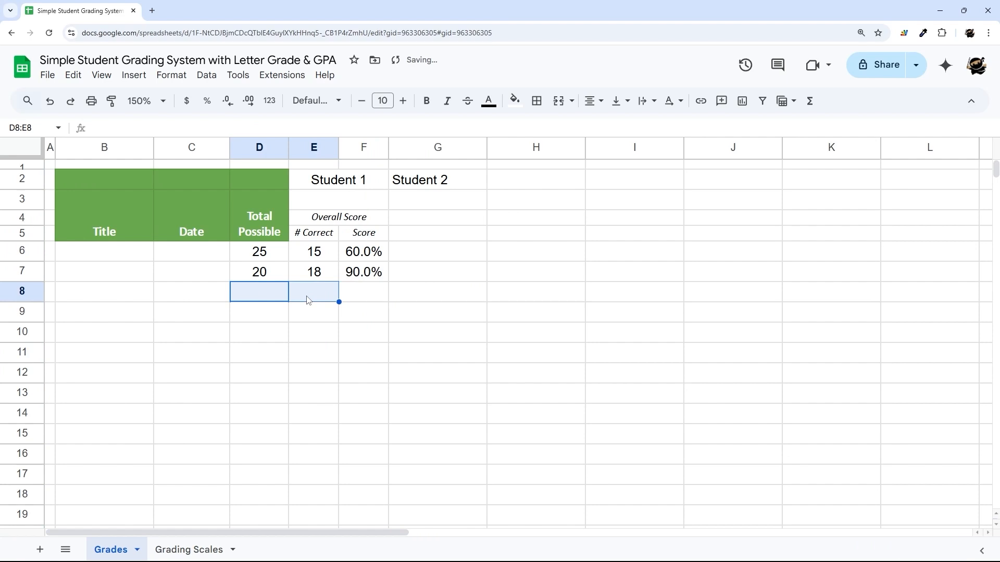
pyautogui.moveTo(363, 259); pyautogui.dragTo(377, 398)
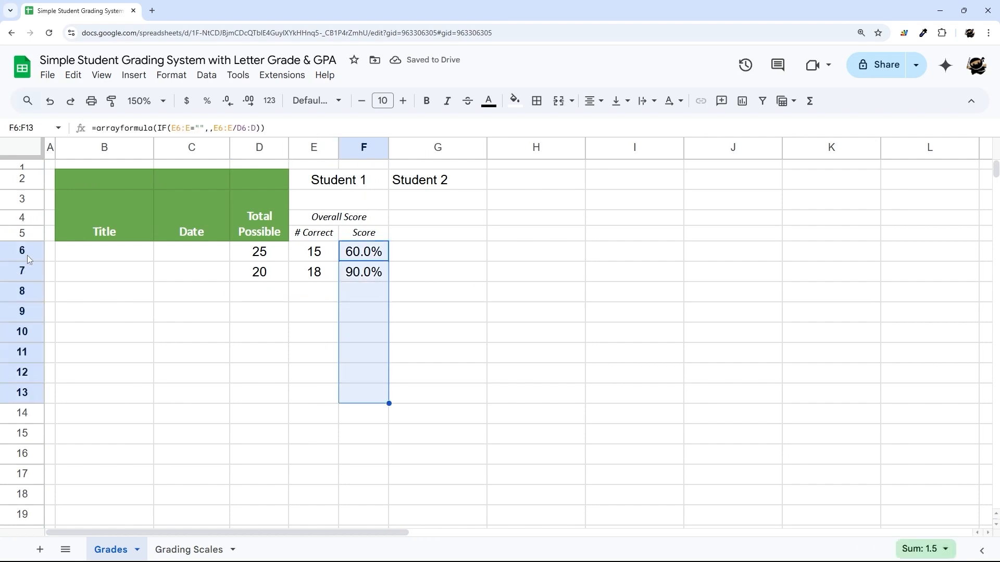
pyautogui.moveTo(28, 259); pyautogui.dragTo(22, 387)
pyautogui.scroll(-3, 24, 336)
pyautogui.rightClick(22, 387)
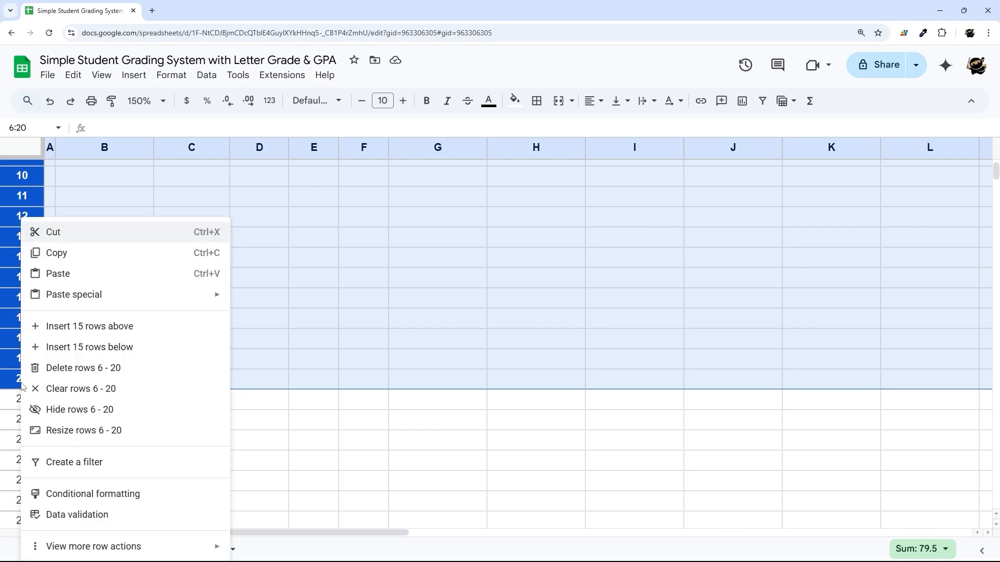
pyautogui.click(11, 401)
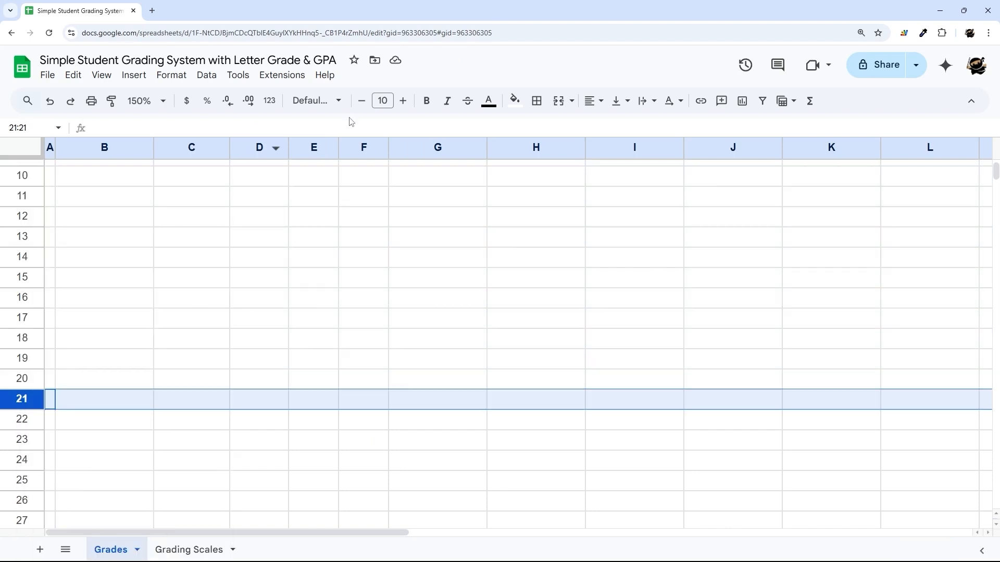
# Delete rows 22 through 1001 from the Grades sheet
pyautogui.click(38, 420)
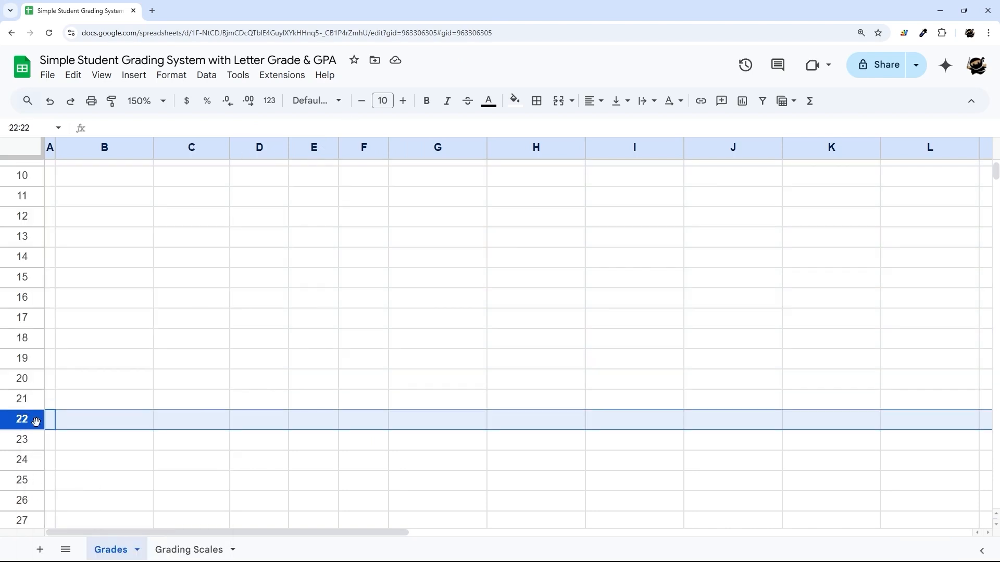
pyautogui.scroll(-20, 39, 422)
pyautogui.scroll(-15, 39, 422)
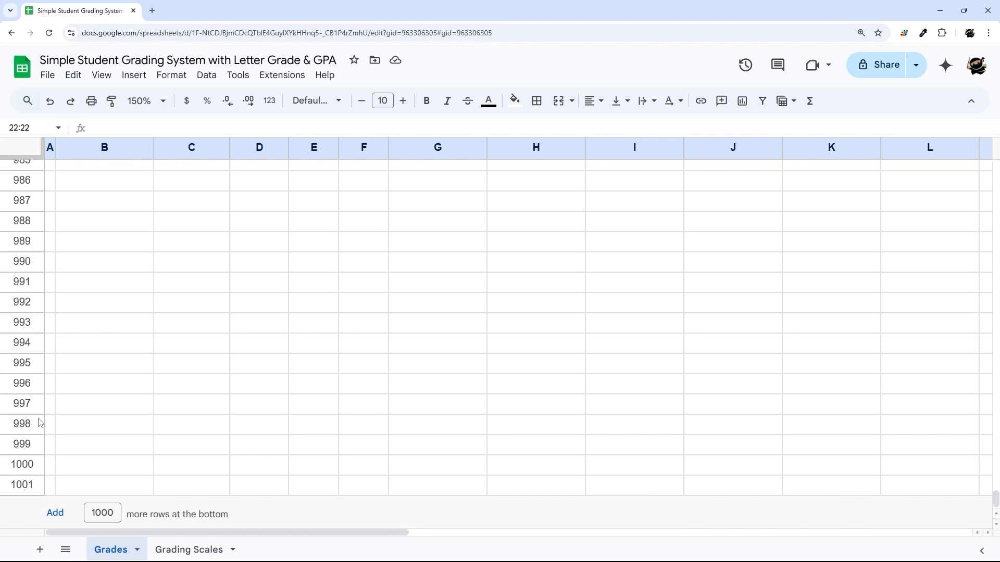
pyautogui.keyDown('shift'); pyautogui.click(21, 479); pyautogui.keyUp('shift')
pyautogui.rightClick(21, 482)
pyautogui.click(61, 292)
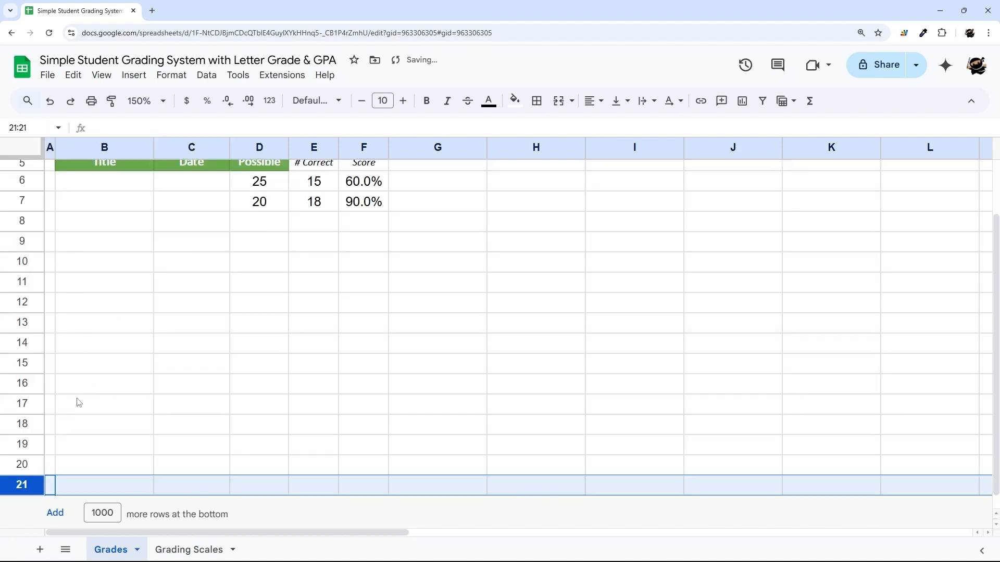
# Fill row 21, column A and row 1 with dark gray to frame the grades table
pyautogui.click(514, 101)
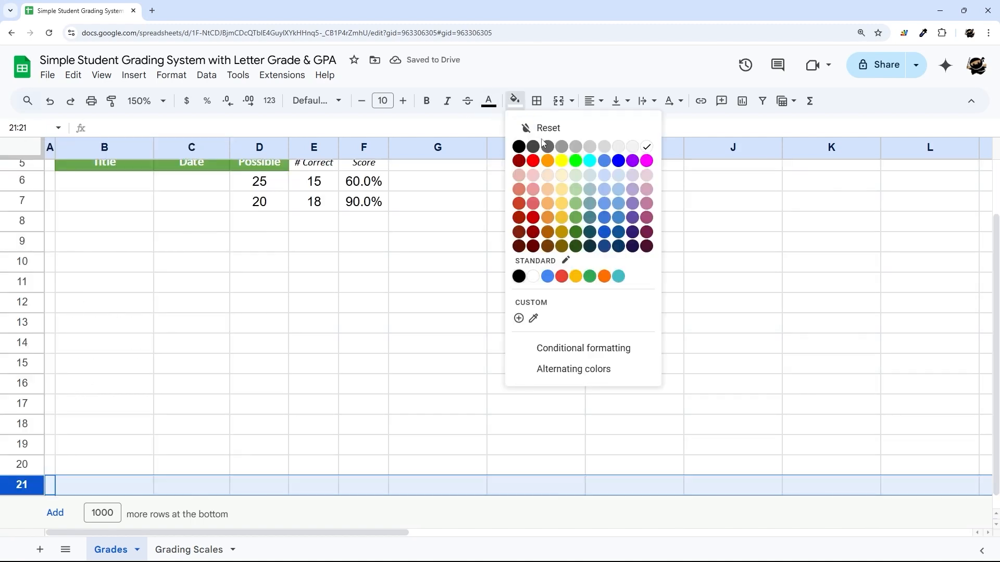
pyautogui.click(533, 147)
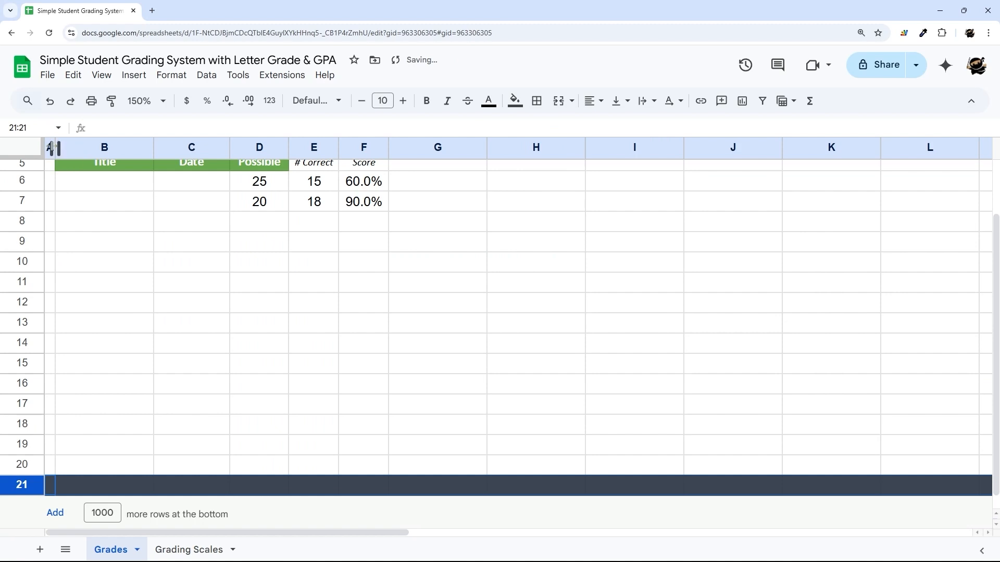
pyautogui.click(50, 149)
pyautogui.click(514, 101)
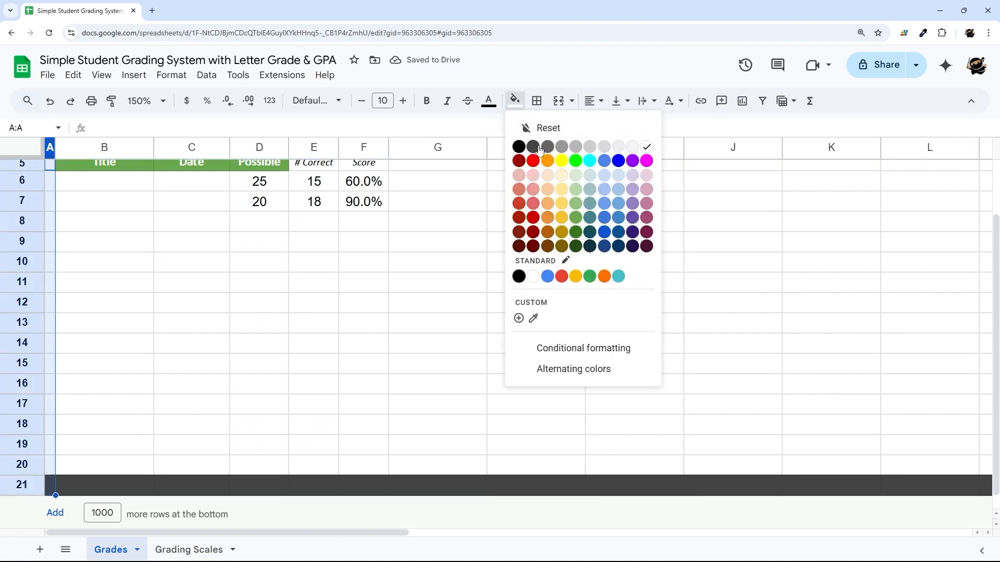
pyautogui.click(534, 147)
pyautogui.scroll(3, 48, 185)
pyautogui.click(39, 166)
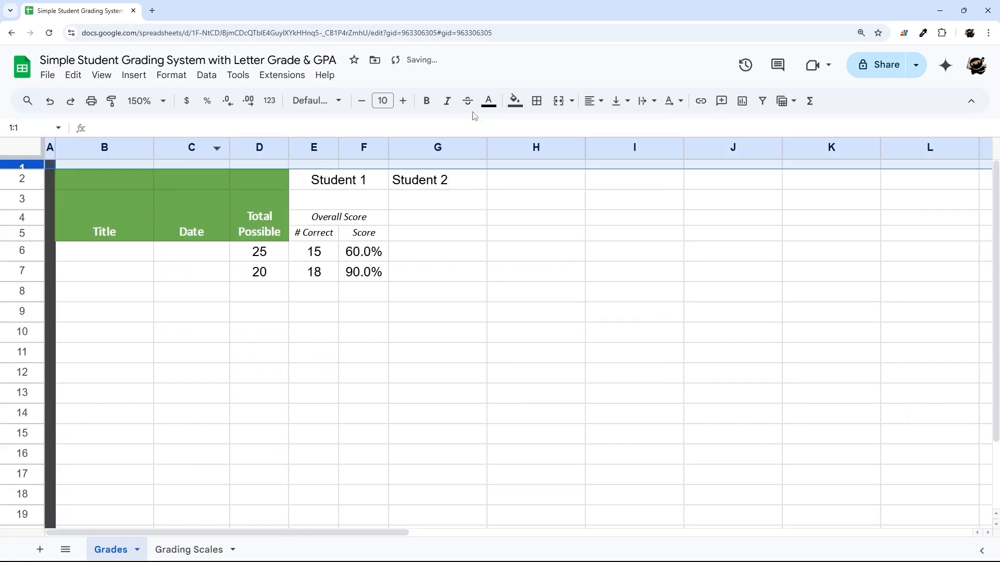
pyautogui.click(515, 101)
pyautogui.click(532, 155)
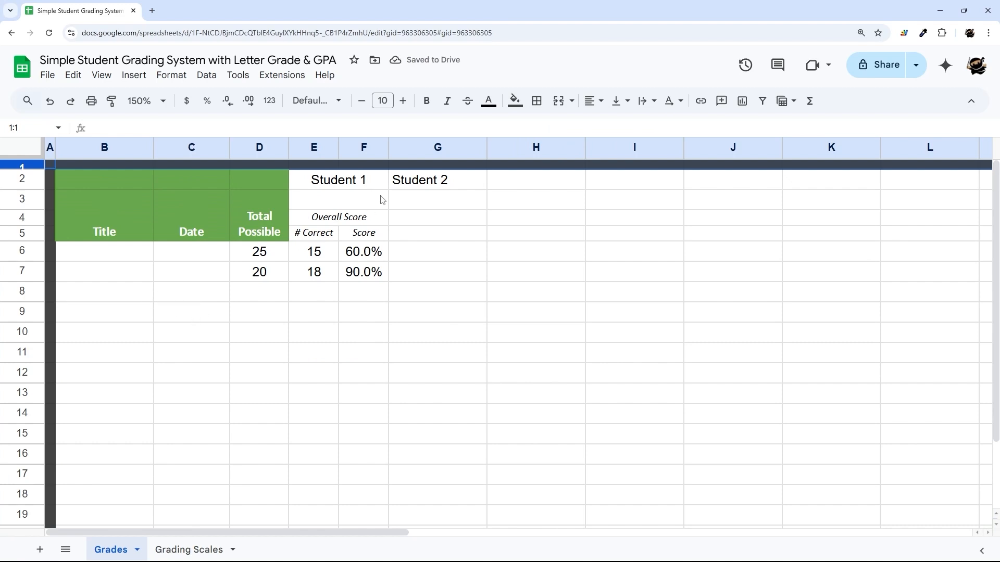
# Merge cells B2:D2 and enter the label "Students:" in the merged cell
pyautogui.moveTo(130, 191); pyautogui.dragTo(248, 182)
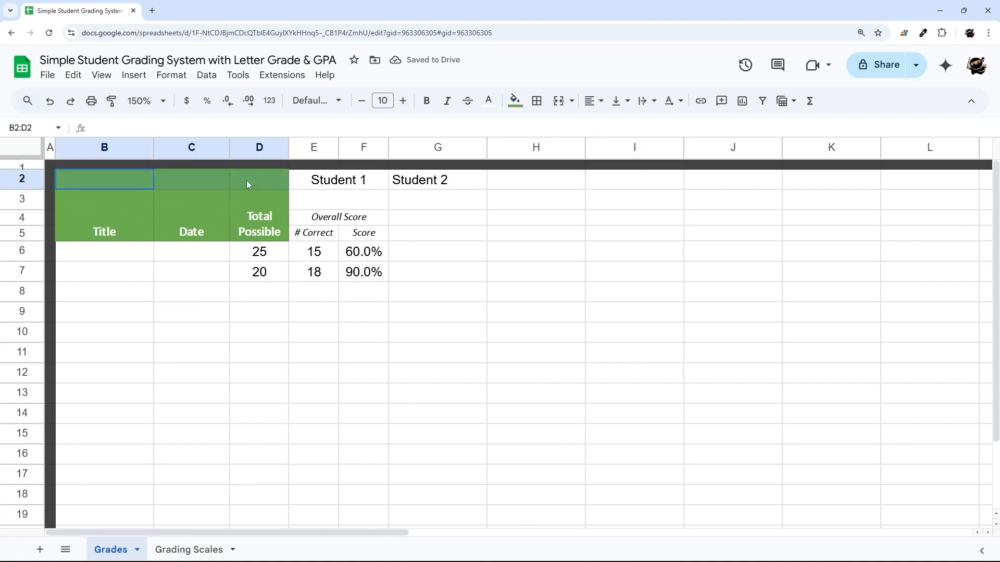
pyautogui.click(559, 102)
pyautogui.write('S')
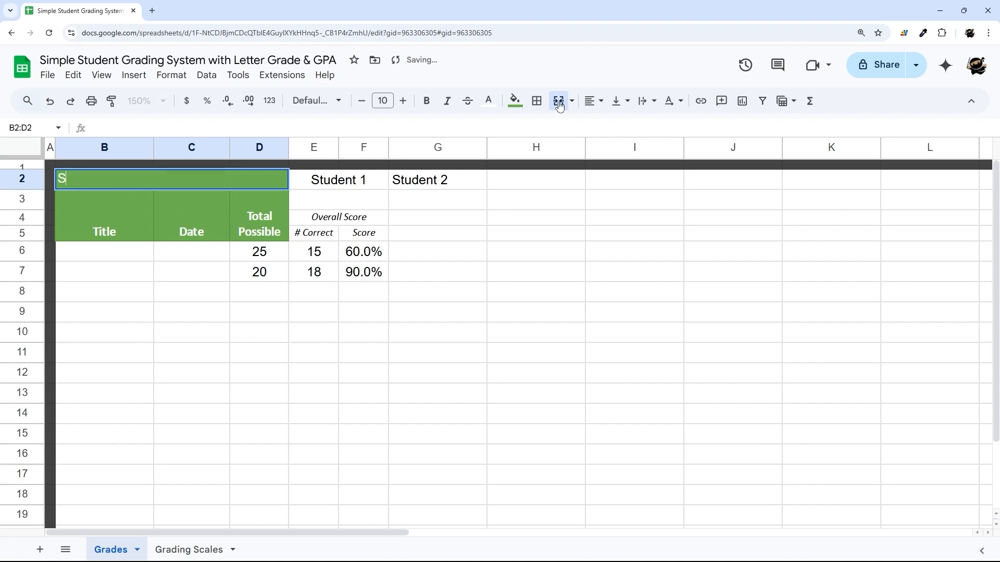
pyautogui.write('tudents:')
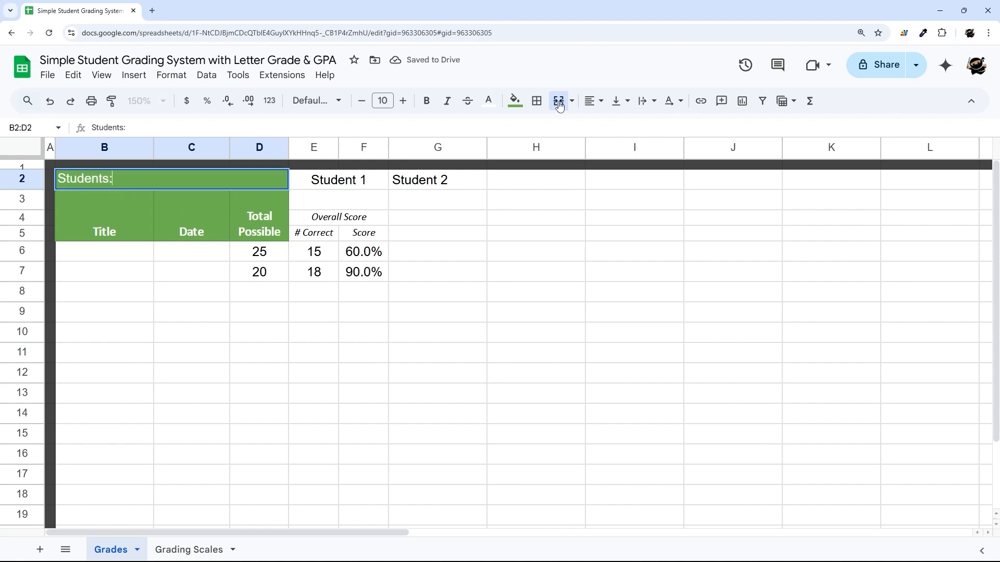
pyautogui.press('Return')
pyautogui.press('Up')
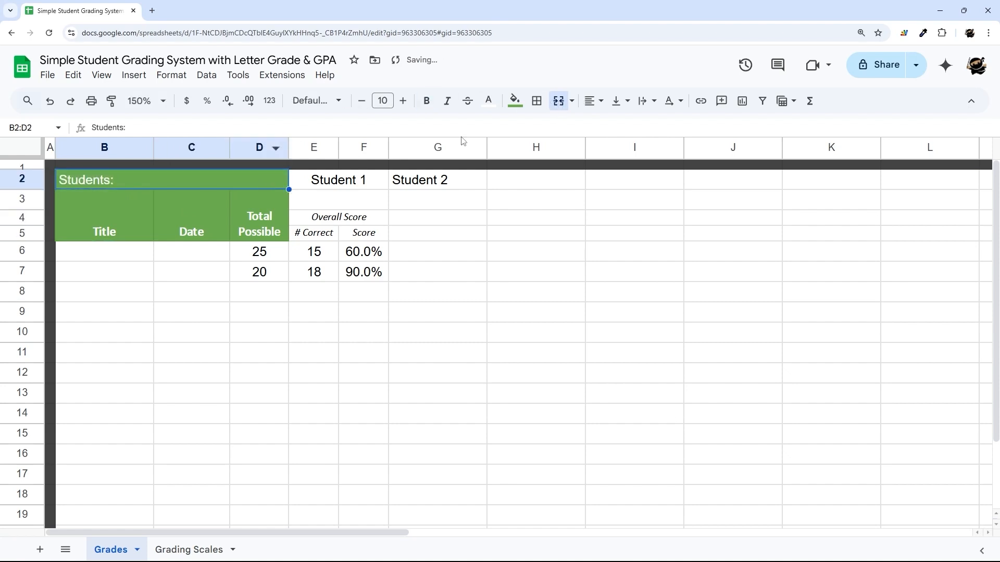
# Align the "Students:" label in B2:D2 to the right and make it bold
pyautogui.click(596, 102)
pyautogui.click(633, 125)
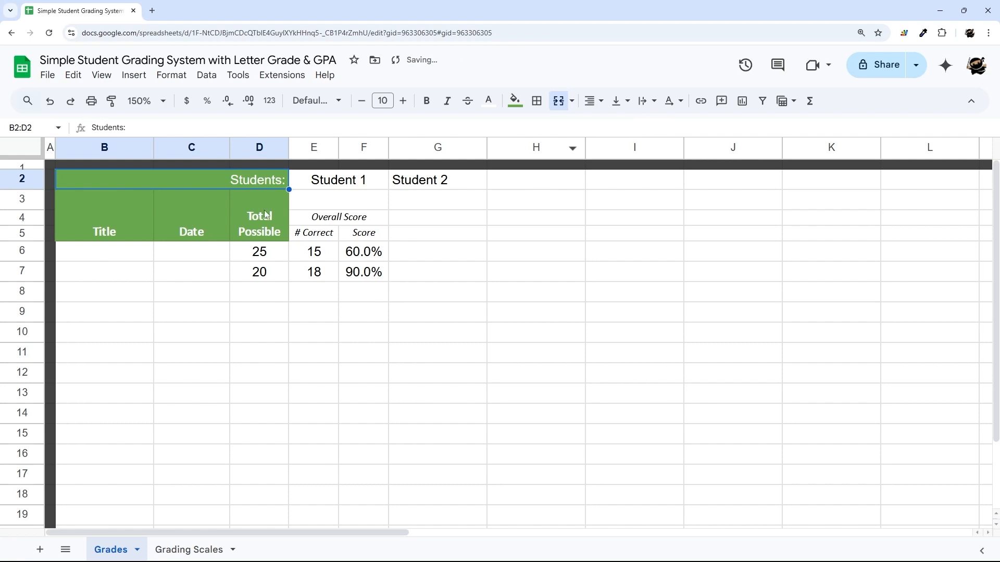
pyautogui.click(425, 104)
pyautogui.click(435, 259)
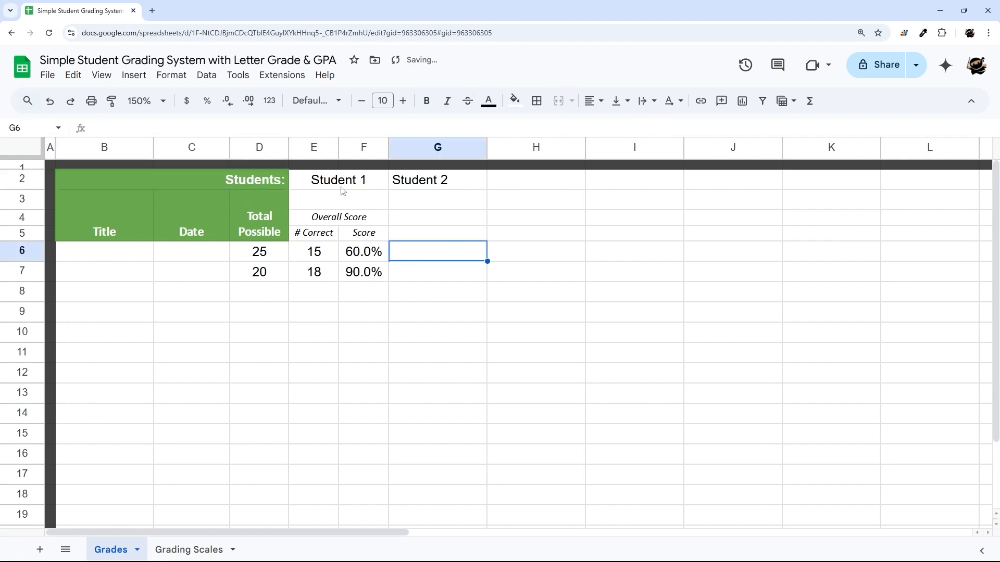
# Enter =average(F6:F) in the merged cell E3:F3 as Student 1's overall score
pyautogui.click(343, 202)
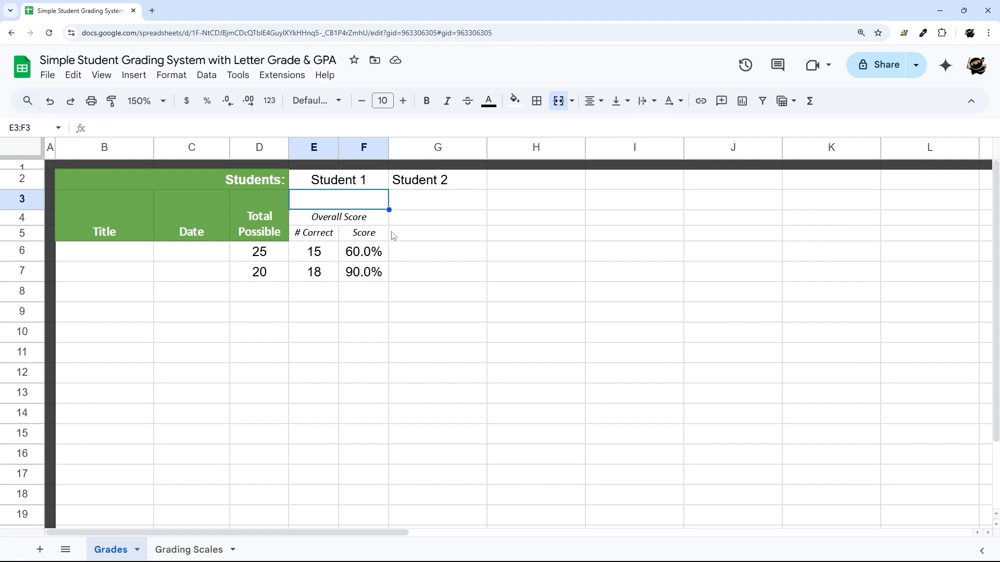
pyautogui.write('=average(')
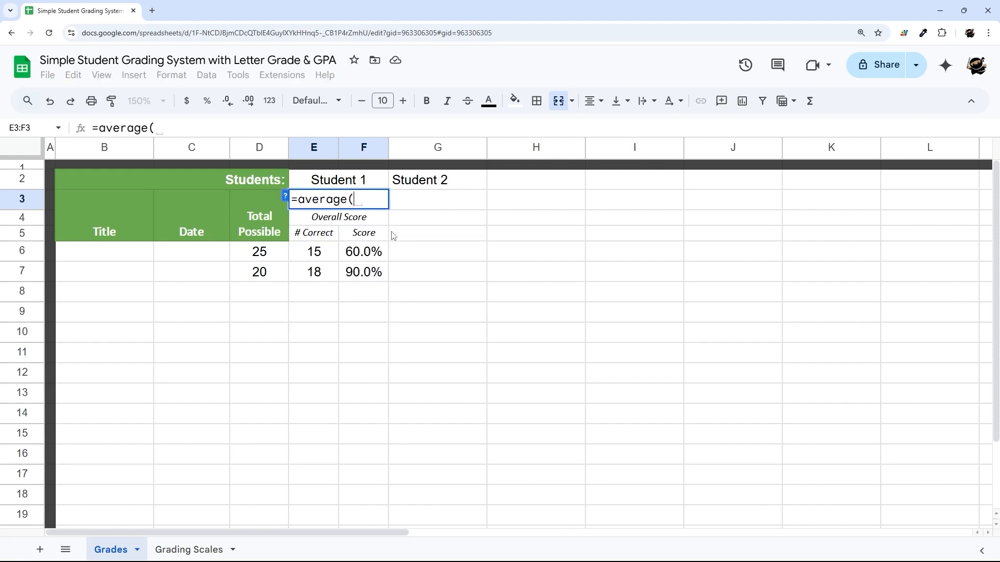
pyautogui.moveTo(370, 252); pyautogui.dragTo(360, 306)
pyautogui.press('BackSpace')
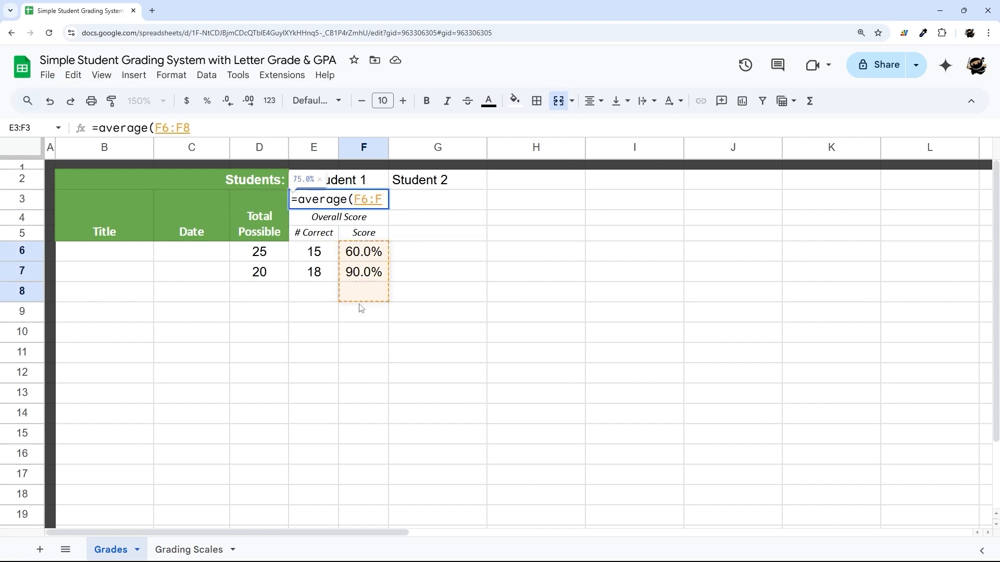
pyautogui.write(')')
pyautogui.press('Return')
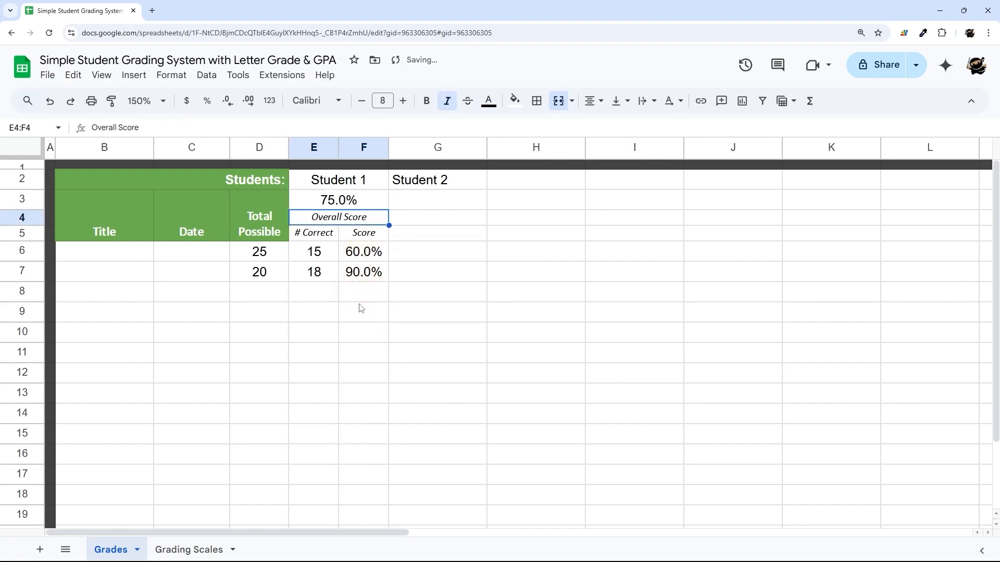
# Replace the overall score formula in E3:F3 with =sum(E6:E)/sum(D6:D) and format the cell as a percentage
pyautogui.click(351, 208)
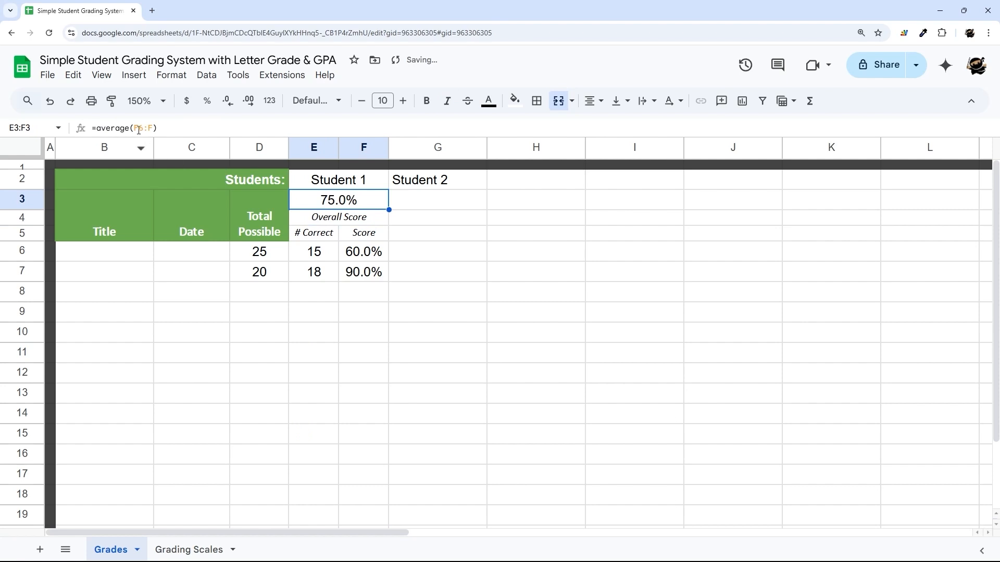
pyautogui.moveTo(135, 128); pyautogui.dragTo(186, 129)
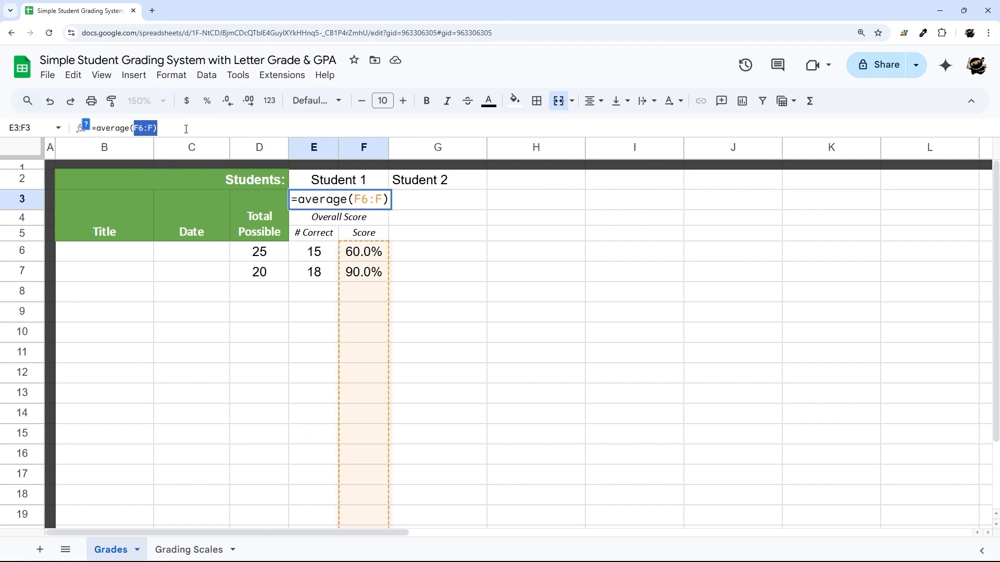
pyautogui.press('BackSpace')
pyautogui.press('BackSpace')
pyautogui.press('BackSpace')
pyautogui.press('BackSpace')
pyautogui.press('BackSpace')
pyautogui.press('BackSpace')
pyautogui.press('BackSpace')
pyautogui.press('BackSpace')
pyautogui.press('BackSpace')
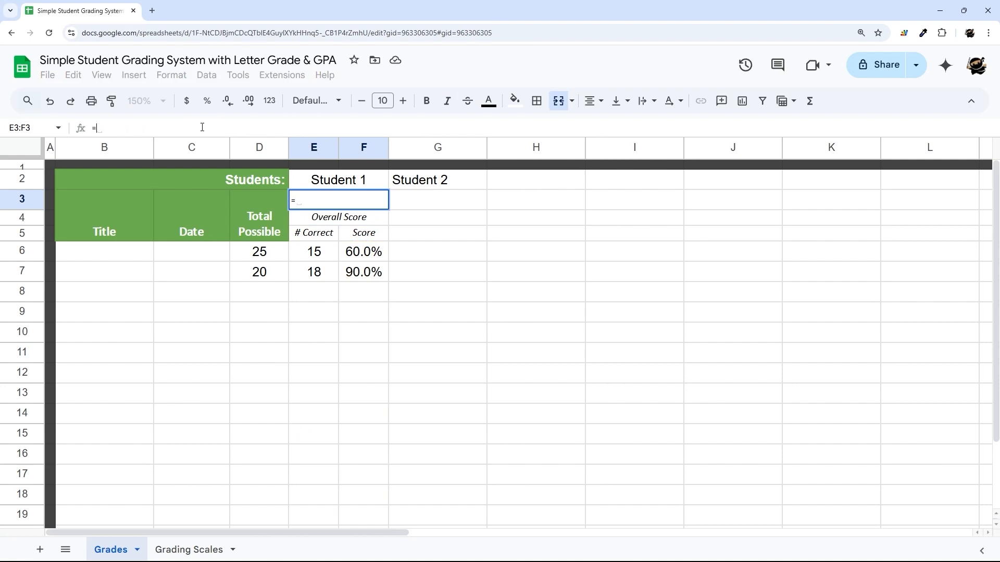
pyautogui.write('sum(')
pyautogui.click(325, 256)
pyautogui.write(':E)/')
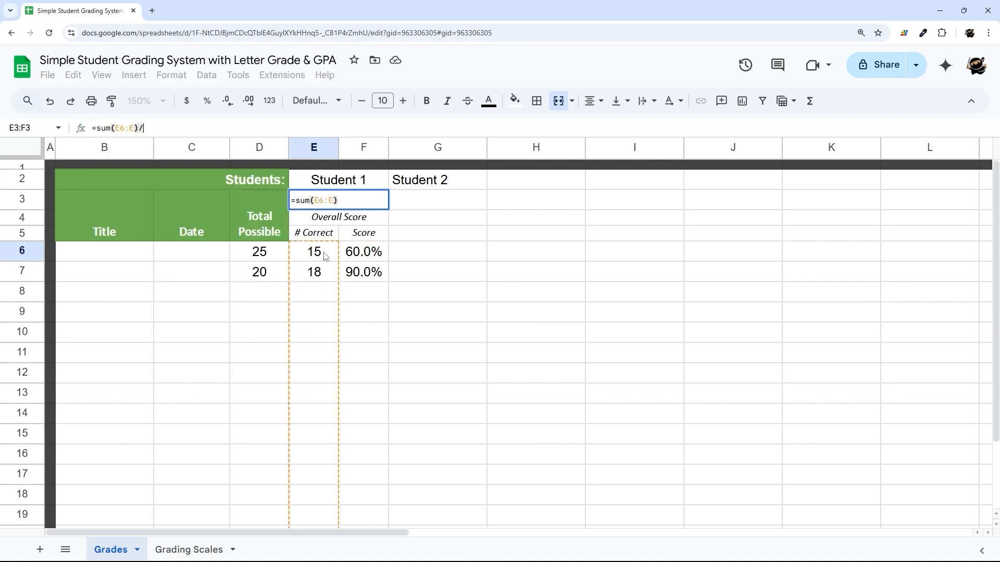
pyautogui.write('uum(')
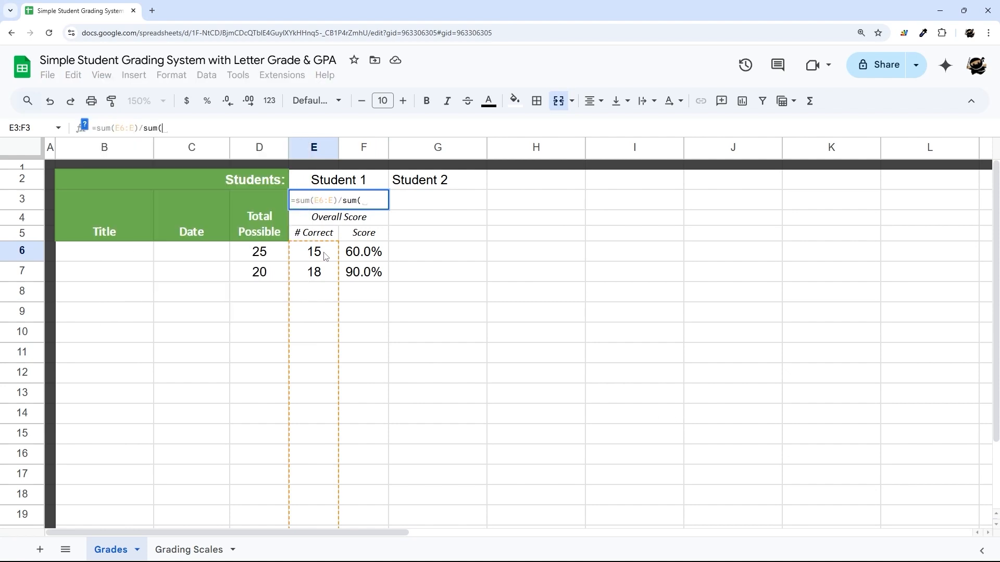
pyautogui.click(272, 254)
pyautogui.write(':D)')
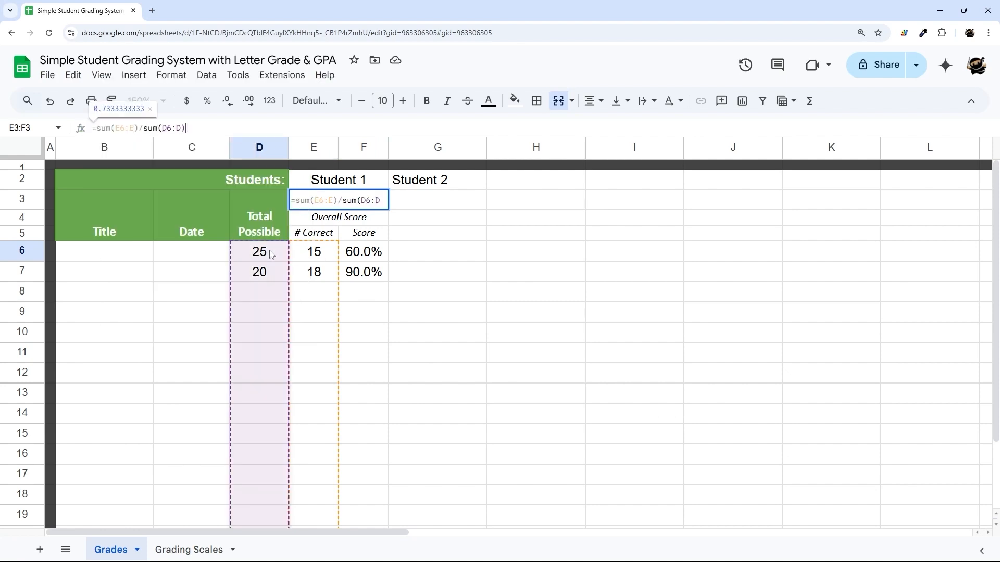
pyautogui.press('Return')
pyautogui.click(332, 202)
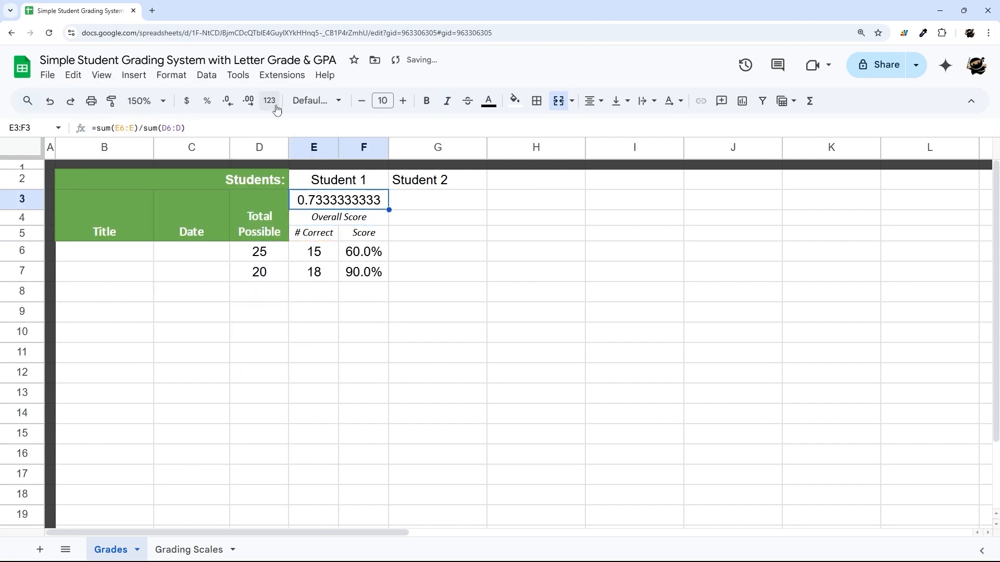
pyautogui.click(206, 100)
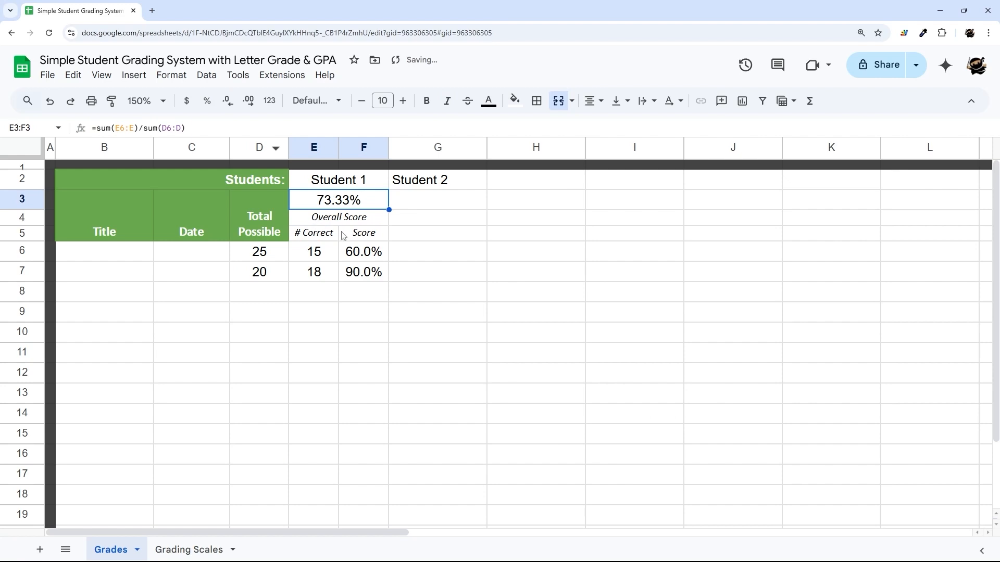
# Examine the overall score formula in E3:F3 against the Score, # Correct and Total Possible columns
pyautogui.click(358, 255)
pyautogui.click(299, 203)
pyautogui.moveTo(363, 253); pyautogui.dragTo(354, 472)
pyautogui.click(338, 187)
pyautogui.click(338, 198)
pyautogui.moveTo(198, 128); pyautogui.dragTo(84, 131)
pyautogui.press('Escape')
pyautogui.moveTo(301, 252); pyautogui.dragTo(312, 333)
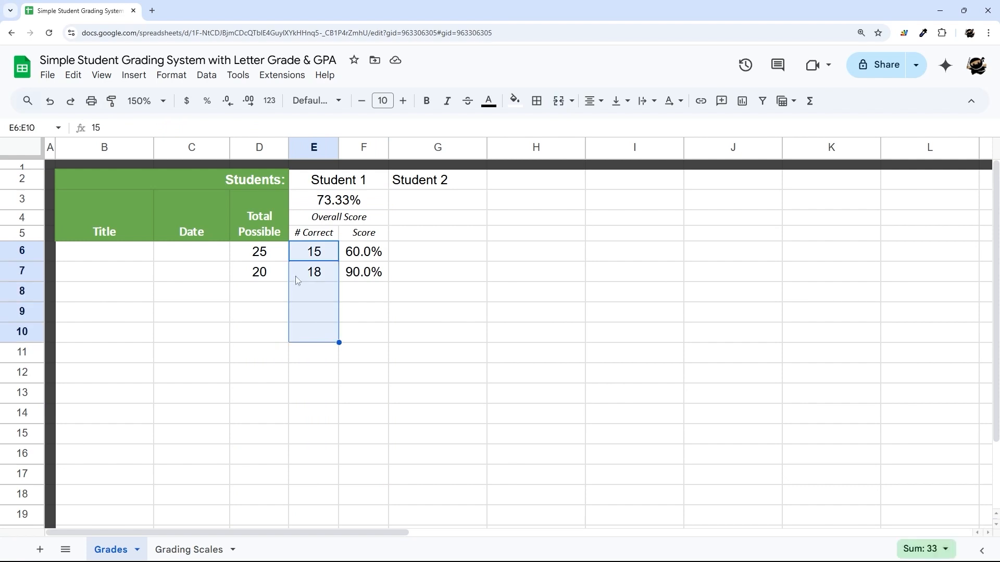
pyautogui.moveTo(266, 251); pyautogui.dragTo(245, 414)
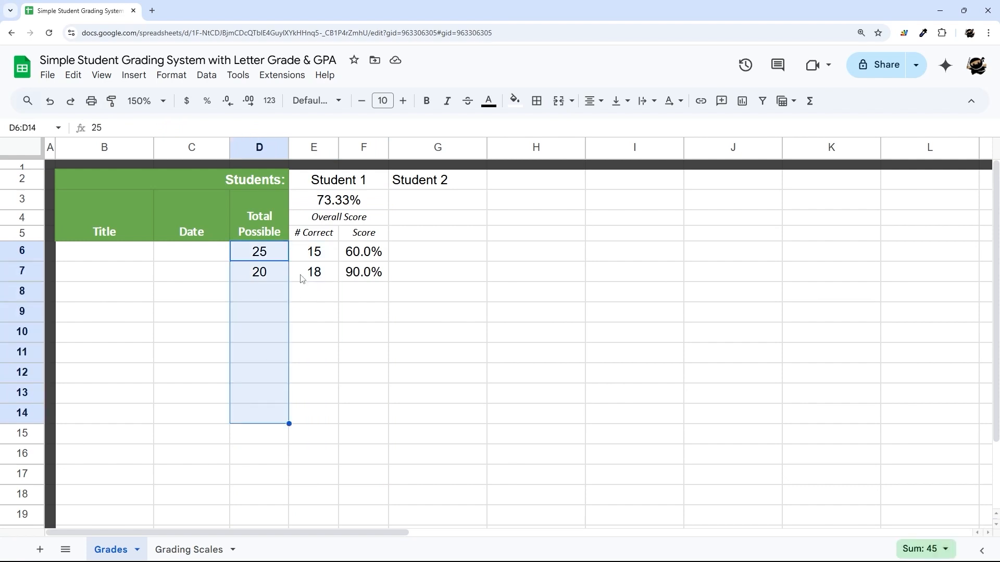
# Enter =average(F6:F) in E3:F3 and show the percentage with one decimal place
pyautogui.click(340, 203)
pyautogui.write('=aver')
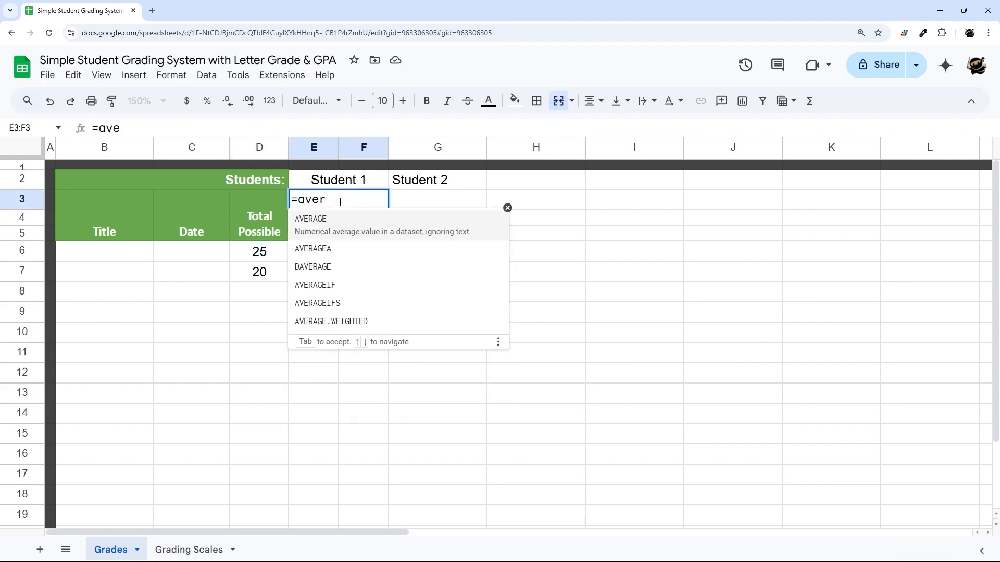
pyautogui.write('age(')
pyautogui.click(362, 255)
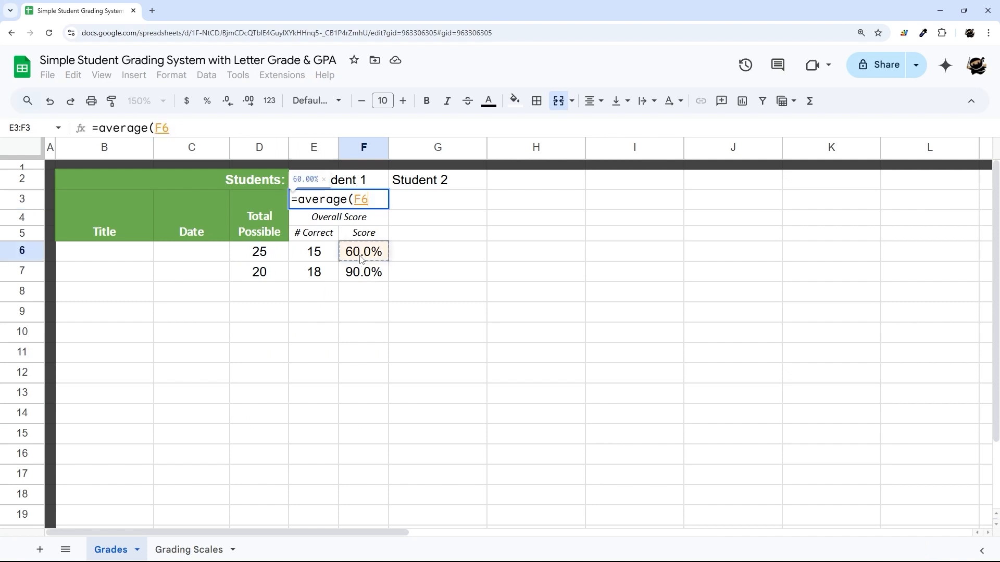
pyautogui.write(':F')
pyautogui.press('Return')
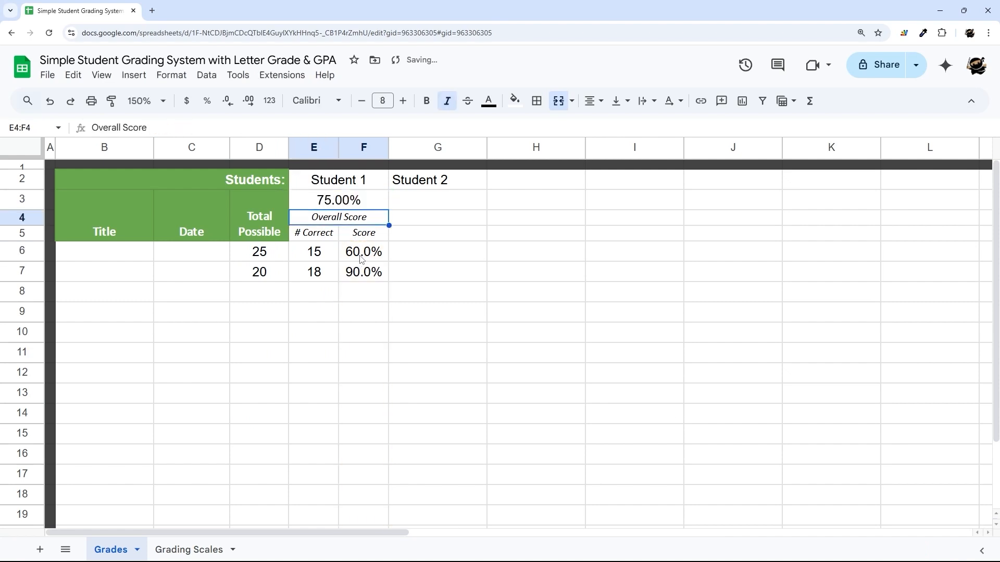
pyautogui.click(339, 200)
pyautogui.click(235, 104)
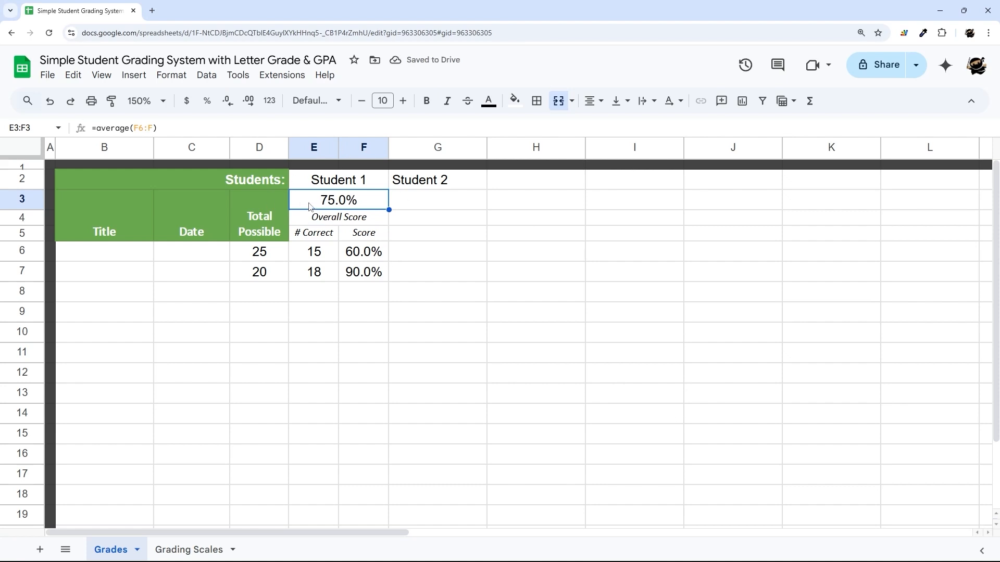
# Fill the Student 1 name cell E2:F2 with dark teal and the overall score cell E3:F3 with light teal
pyautogui.click(328, 184)
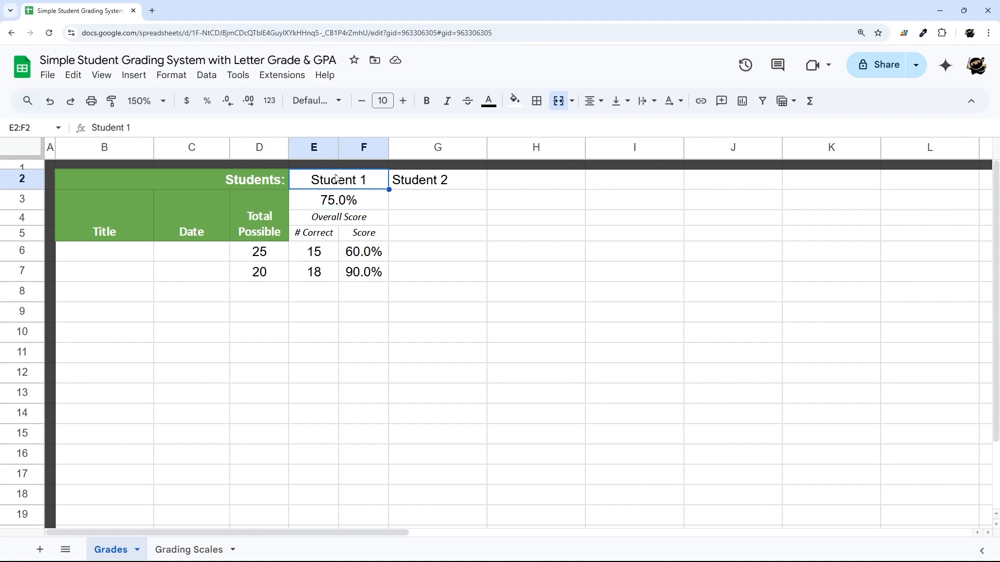
pyautogui.click(516, 104)
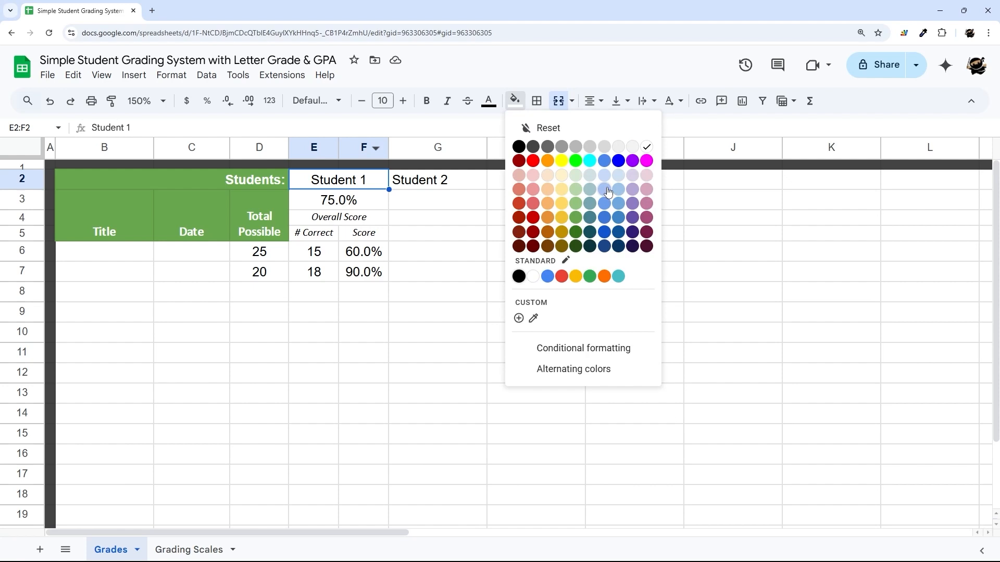
pyautogui.click(589, 219)
pyautogui.press('Down')
pyautogui.click(515, 101)
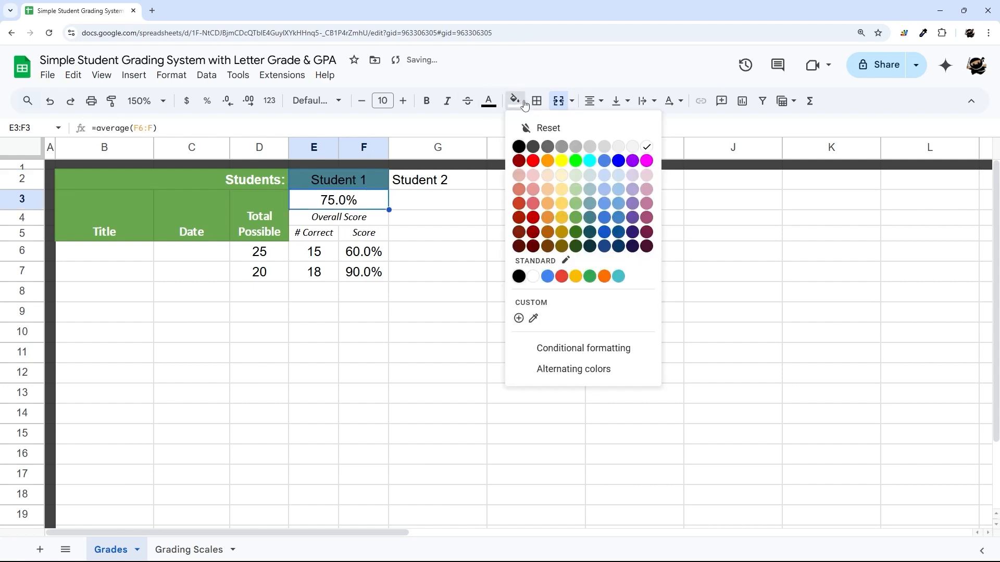
pyautogui.click(594, 189)
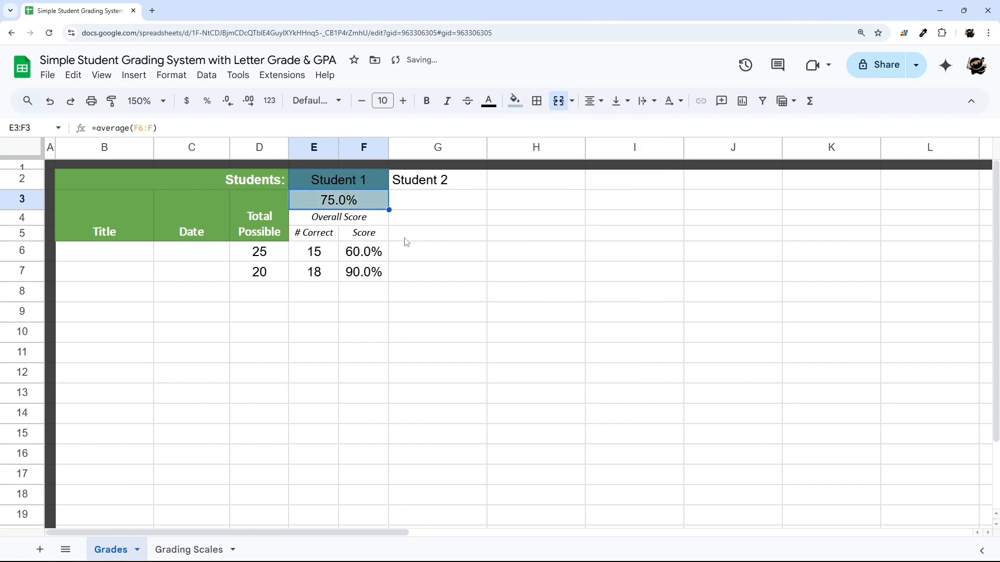
# Fill the Overall Score, # Correct and Score labels in E4:F5 with light gray
pyautogui.moveTo(338, 221); pyautogui.dragTo(354, 233)
pyautogui.click(515, 101)
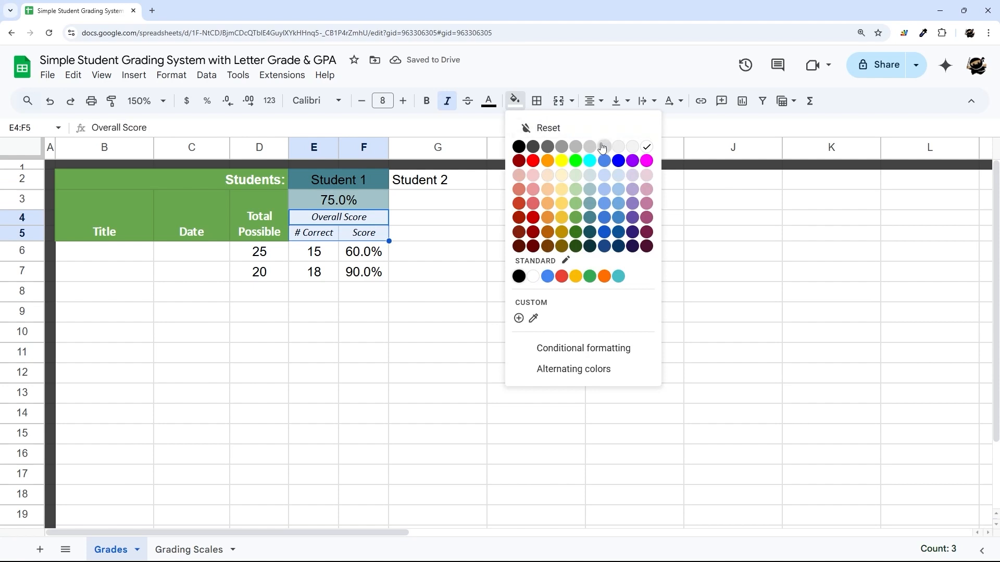
pyautogui.click(594, 189)
pyautogui.click(454, 250)
# Set the "Student 1" text in E2:F2 to white, trying bold and removing it again
pyautogui.click(348, 181)
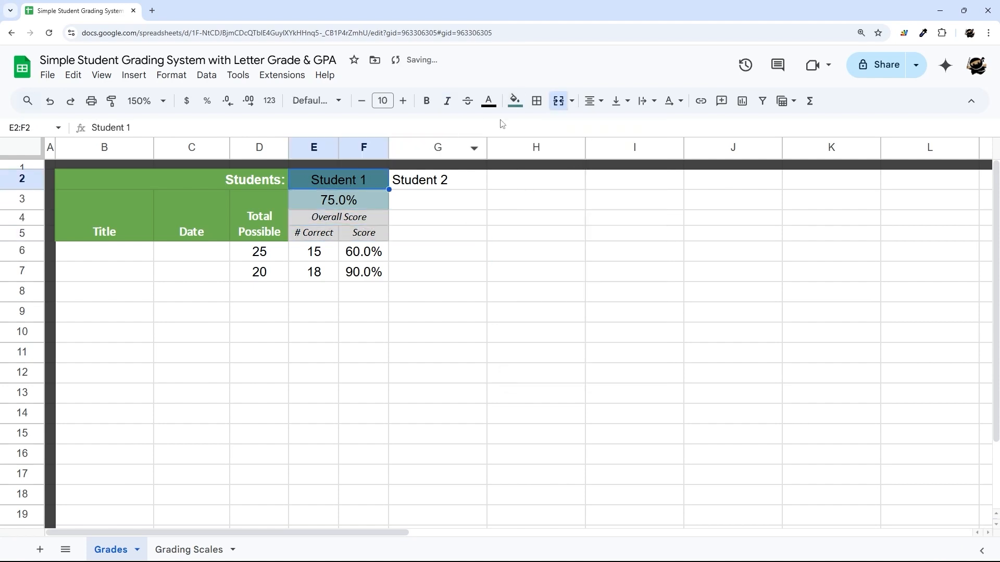
pyautogui.click(488, 101)
pyautogui.click(620, 147)
pyautogui.click(427, 102)
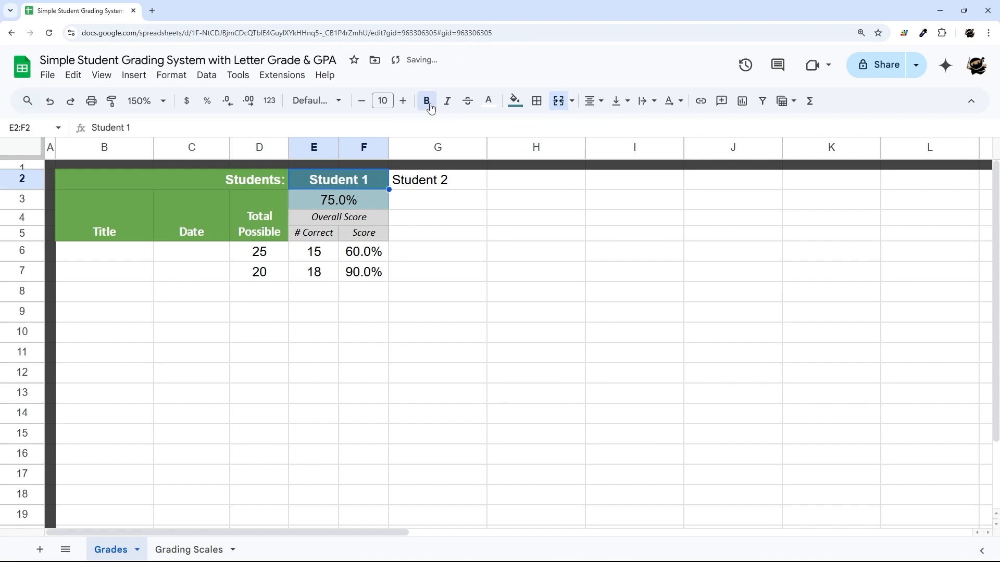
pyautogui.click(427, 102)
pyautogui.click(417, 262)
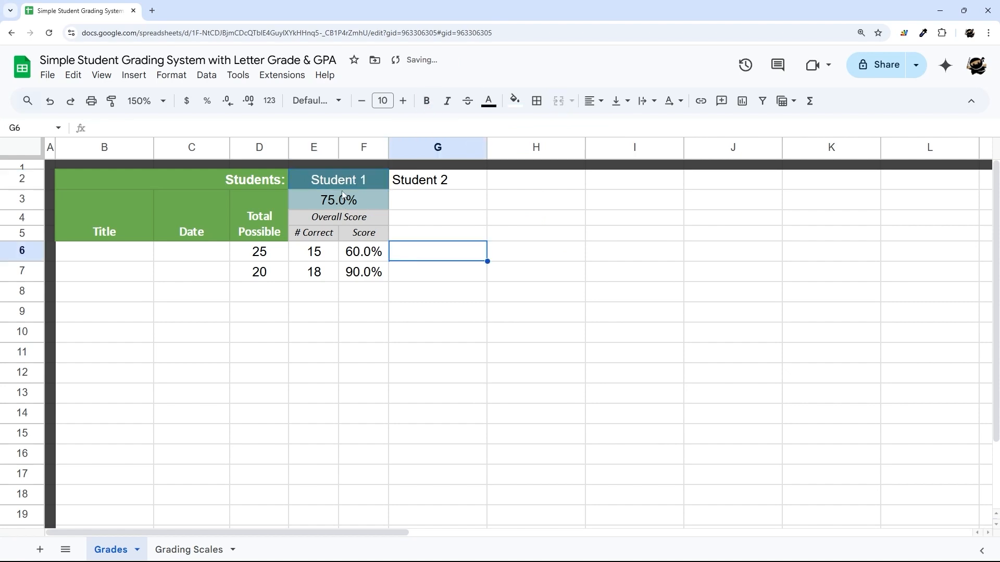
# Fill the calculated score cells F6:F20 with a very light gray
pyautogui.scroll(-3, 243, 256)
pyautogui.scroll(3, 323, 235)
pyautogui.moveTo(366, 253); pyautogui.dragTo(386, 474)
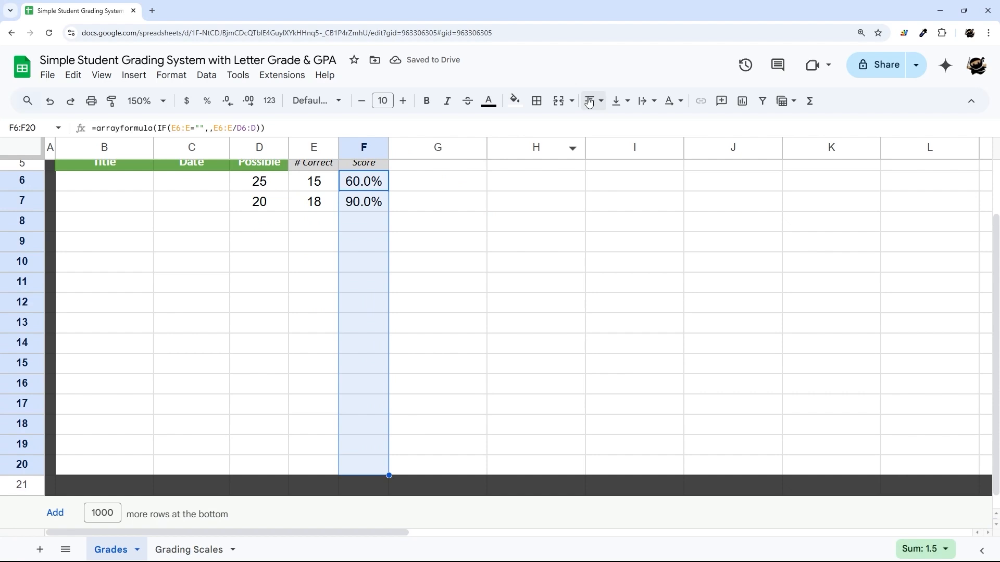
pyautogui.click(514, 102)
pyautogui.click(618, 147)
pyautogui.click(461, 264)
pyautogui.scroll(2, 397, 242)
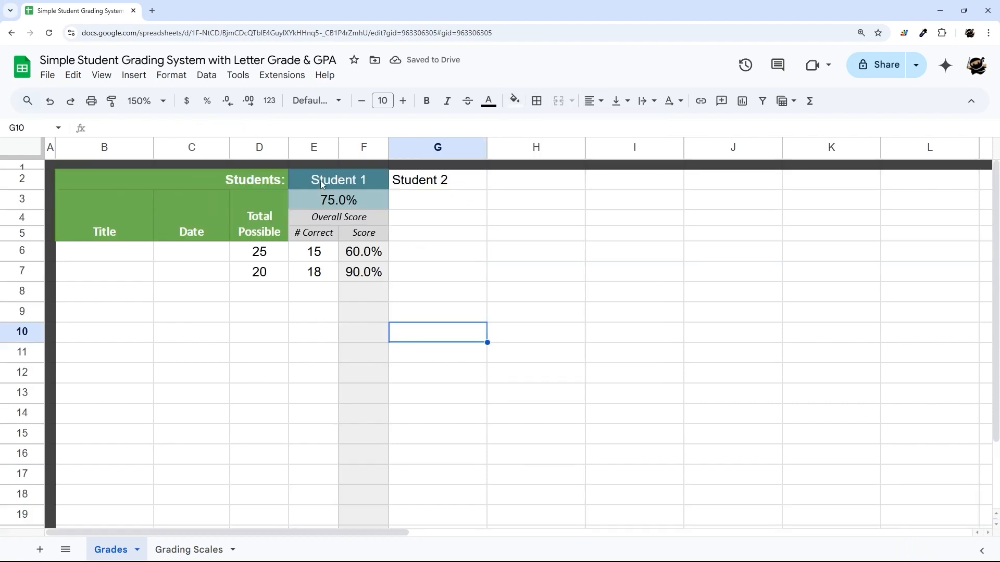
# Hide the gridlines on the Grades sheet
pyautogui.click(99, 78)
pyautogui.moveTo(225, 103)
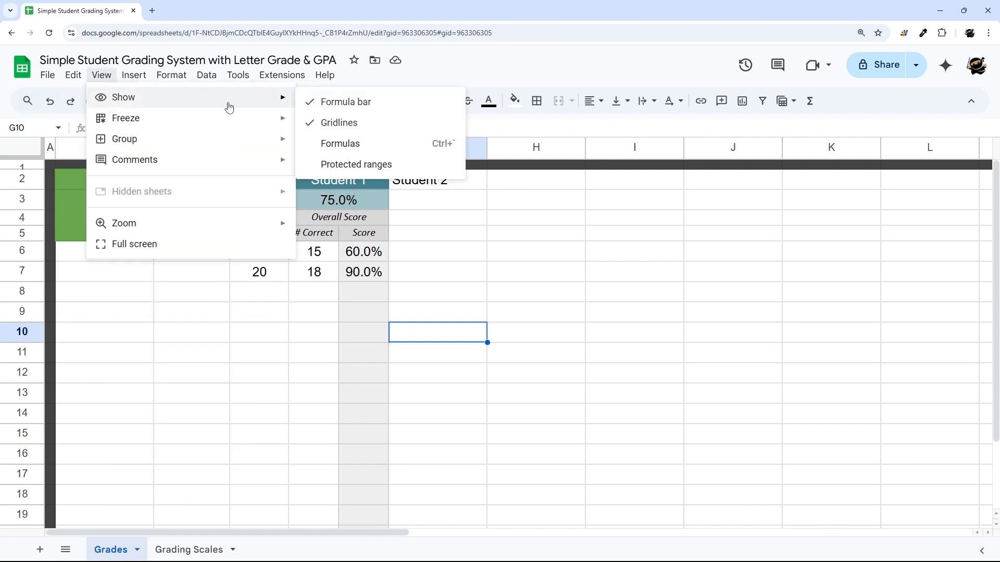
pyautogui.click(347, 125)
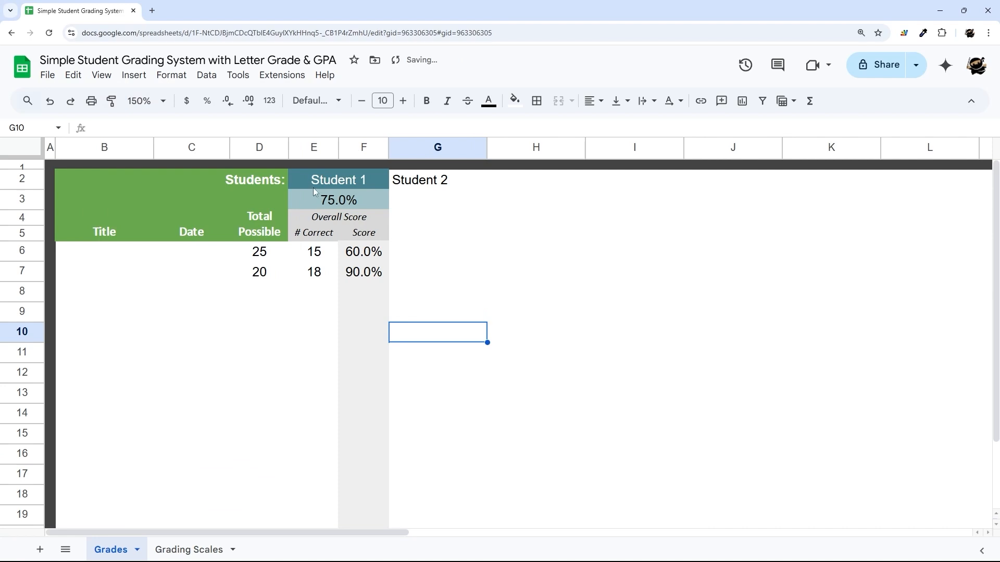
# Add a solid black outer border around the Student 1 block E2:F20
pyautogui.moveTo(314, 188); pyautogui.dragTo(367, 471)
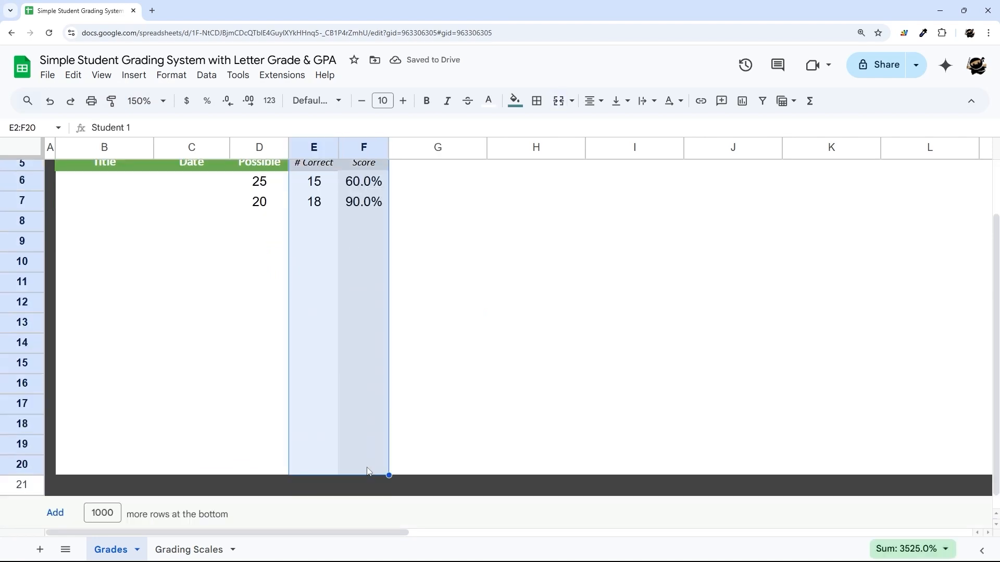
pyautogui.scroll(2, 442, 228)
pyautogui.click(538, 102)
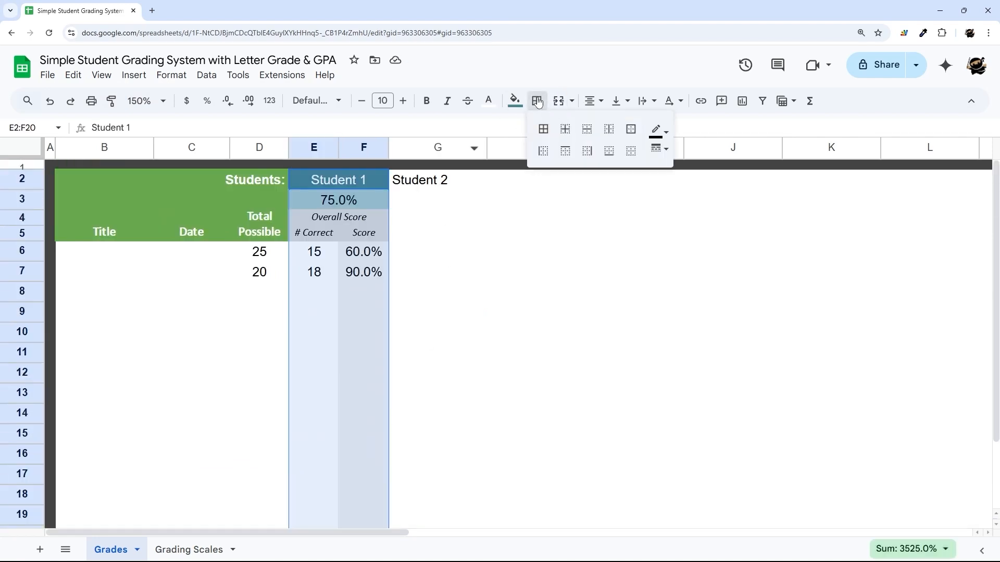
pyautogui.click(660, 149)
pyautogui.click(656, 130)
pyautogui.click(654, 131)
pyautogui.click(655, 131)
pyautogui.click(661, 152)
pyautogui.click(661, 152)
pyautogui.click(692, 211)
pyautogui.click(657, 130)
pyautogui.click(659, 134)
pyautogui.click(631, 129)
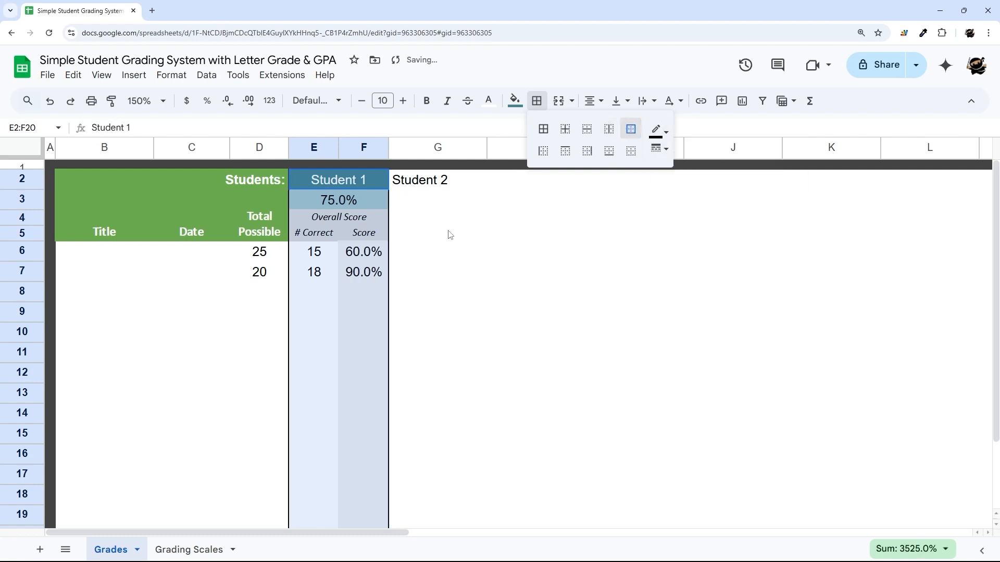
pyautogui.click(411, 266)
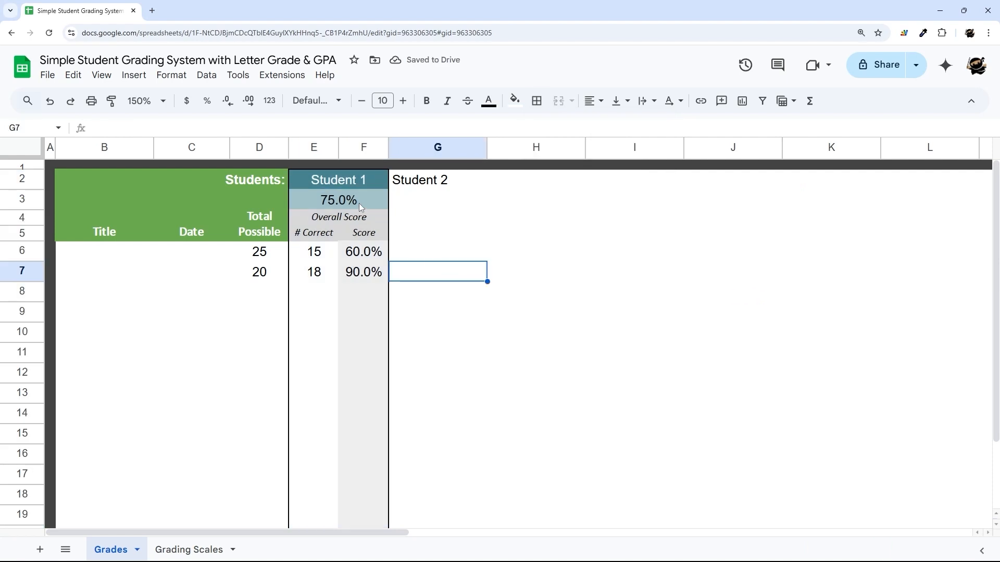
# Add thin light gray inner borders throughout the Student 1 block E2:F20
pyautogui.scroll(-2, 350, 201)
pyautogui.moveTo(347, 181); pyautogui.dragTo(354, 465)
pyautogui.scroll(2, 421, 382)
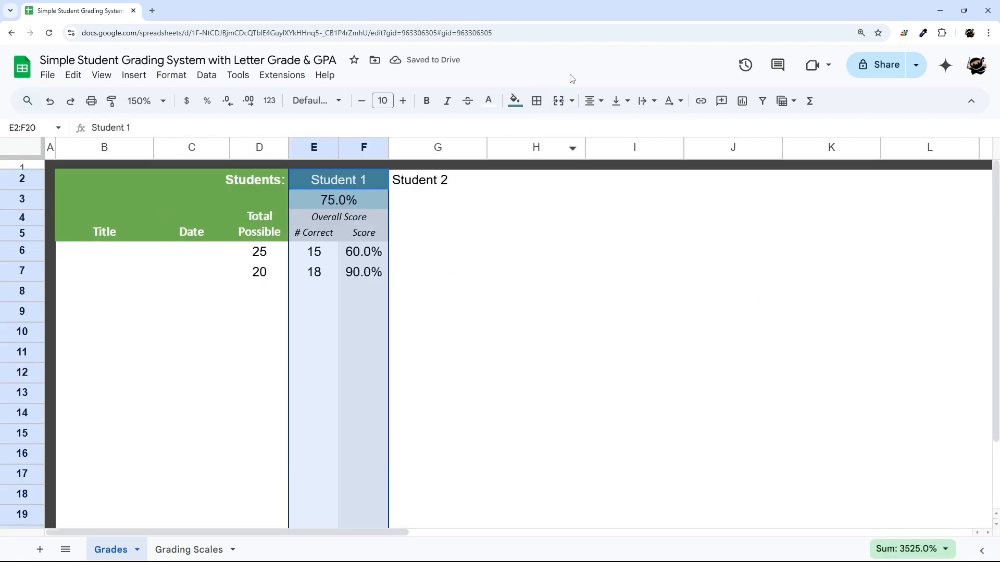
pyautogui.click(537, 100)
pyautogui.click(659, 130)
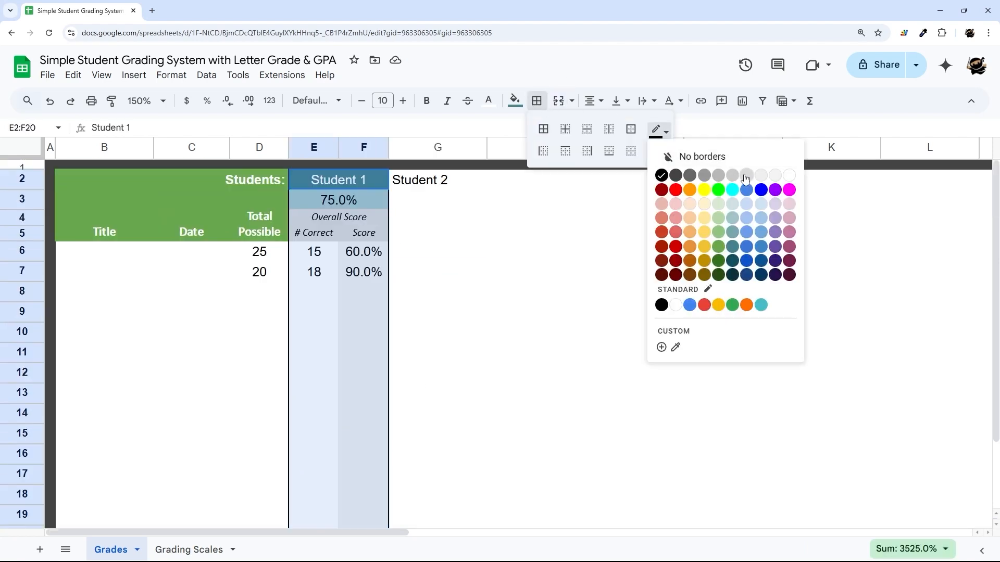
pyautogui.click(659, 131)
pyautogui.click(659, 150)
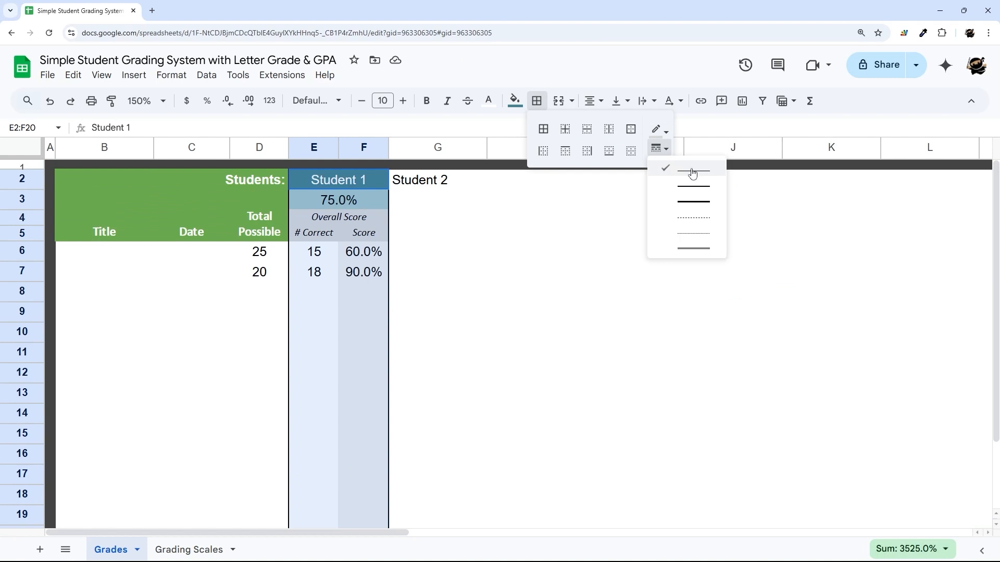
pyautogui.click(566, 134)
pyautogui.click(520, 270)
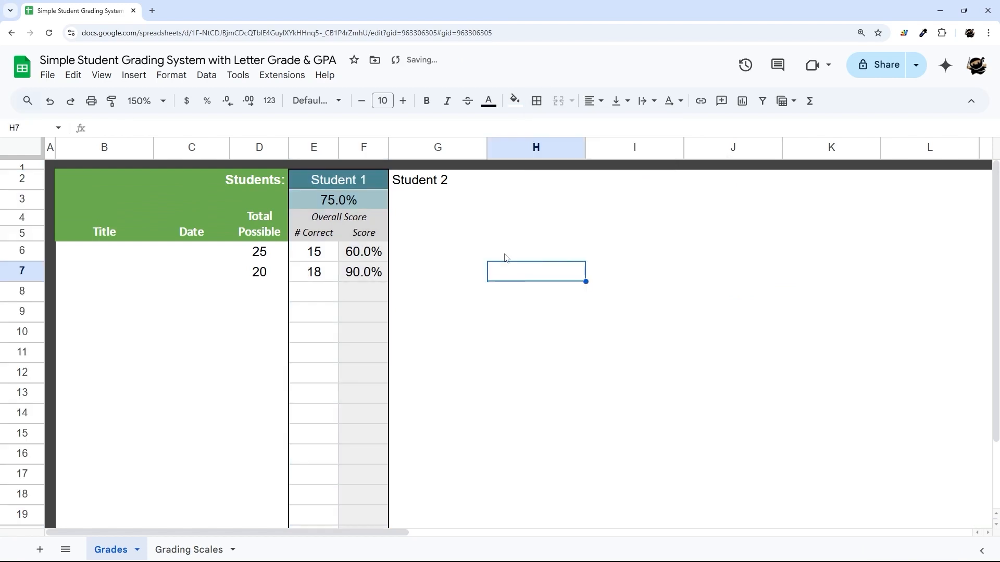
pyautogui.scroll(-2, 498, 263)
pyautogui.scroll(2, 474, 271)
# Format the overall score in E3:F3 as bold Calibri, size 9
pyautogui.click(339, 208)
pyautogui.click(427, 100)
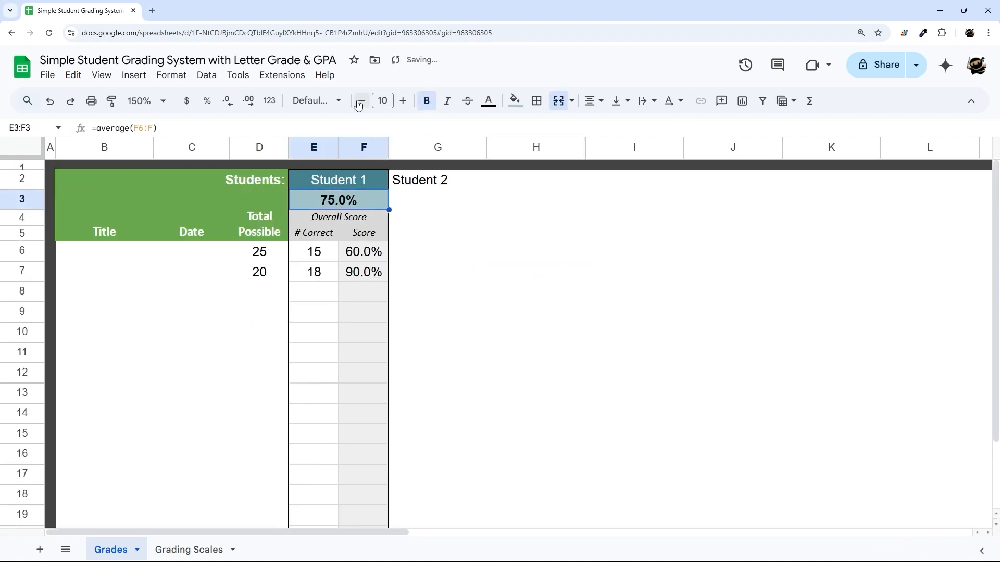
pyautogui.click(364, 103)
pyautogui.click(317, 101)
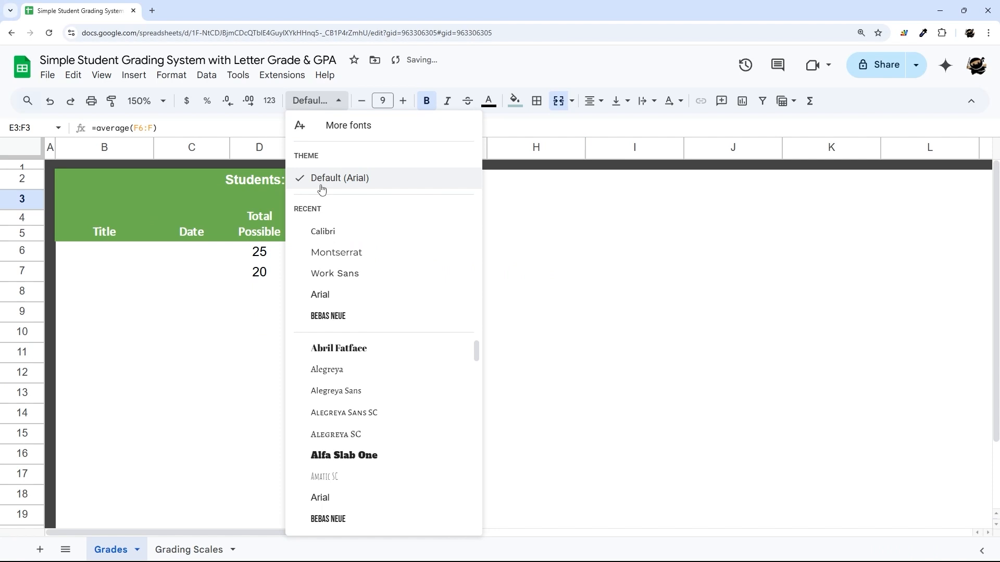
pyautogui.click(326, 230)
# Add darker gray inner borders and a bottom border to the subheader cells E4:F5
pyautogui.moveTo(344, 225); pyautogui.dragTo(365, 237)
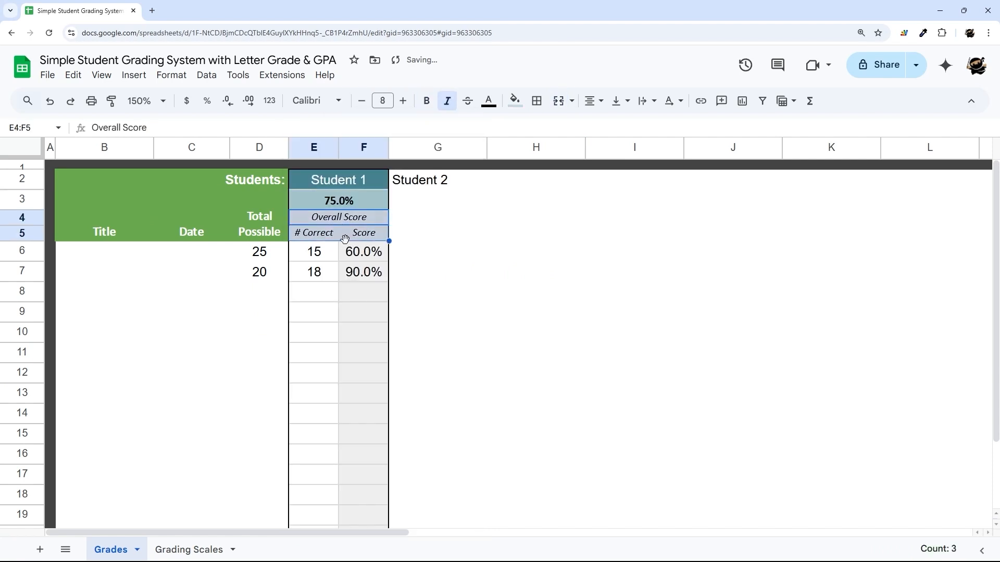
pyautogui.click(537, 101)
pyautogui.click(659, 130)
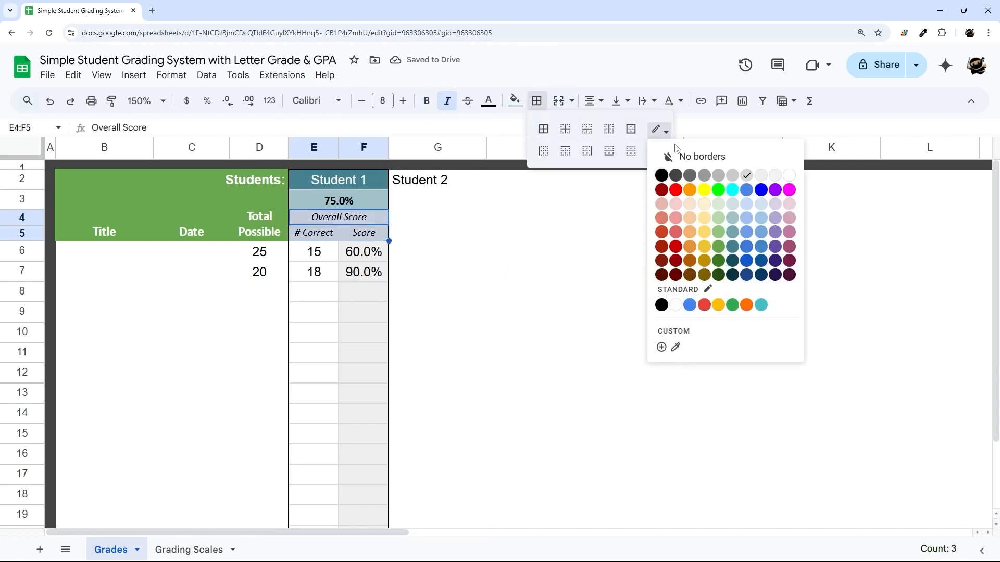
pyautogui.click(719, 175)
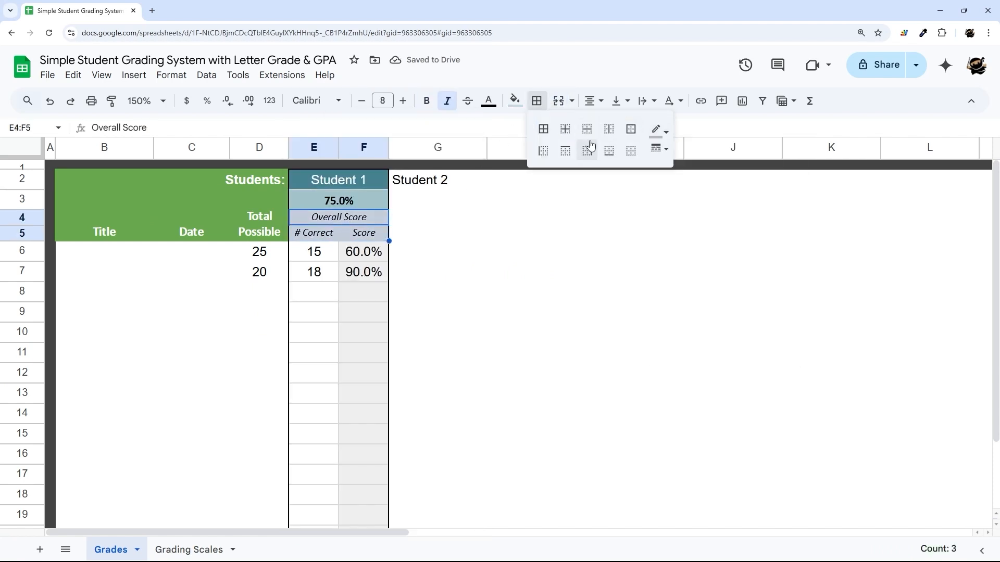
pyautogui.click(592, 250)
pyautogui.moveTo(347, 224); pyautogui.dragTo(365, 236)
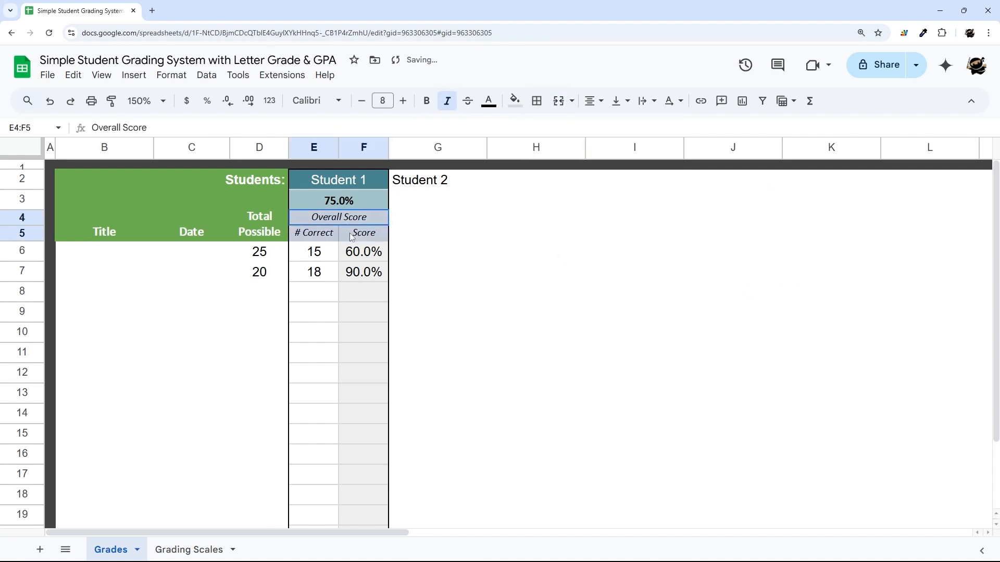
pyautogui.click(537, 100)
pyautogui.click(594, 153)
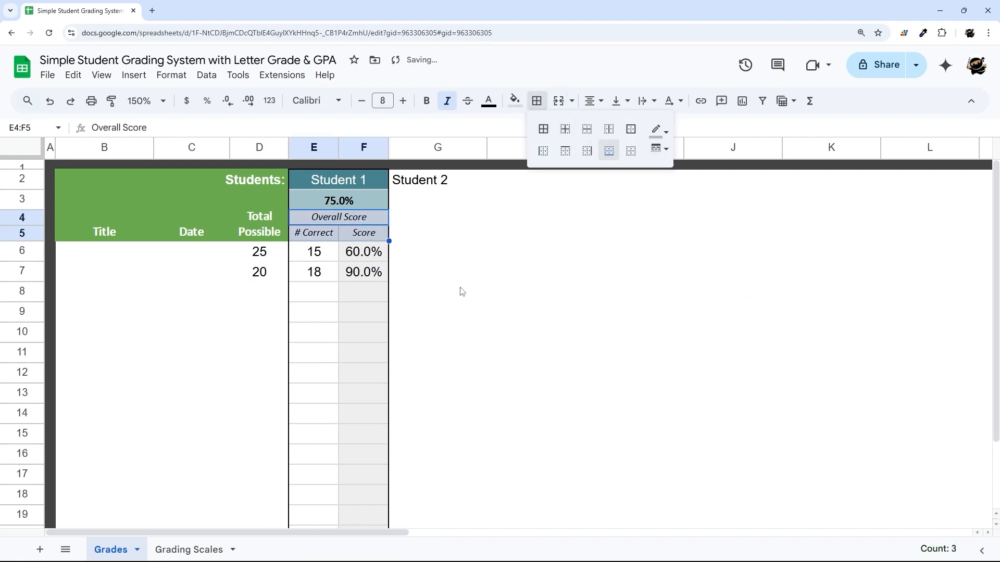
pyautogui.click(461, 292)
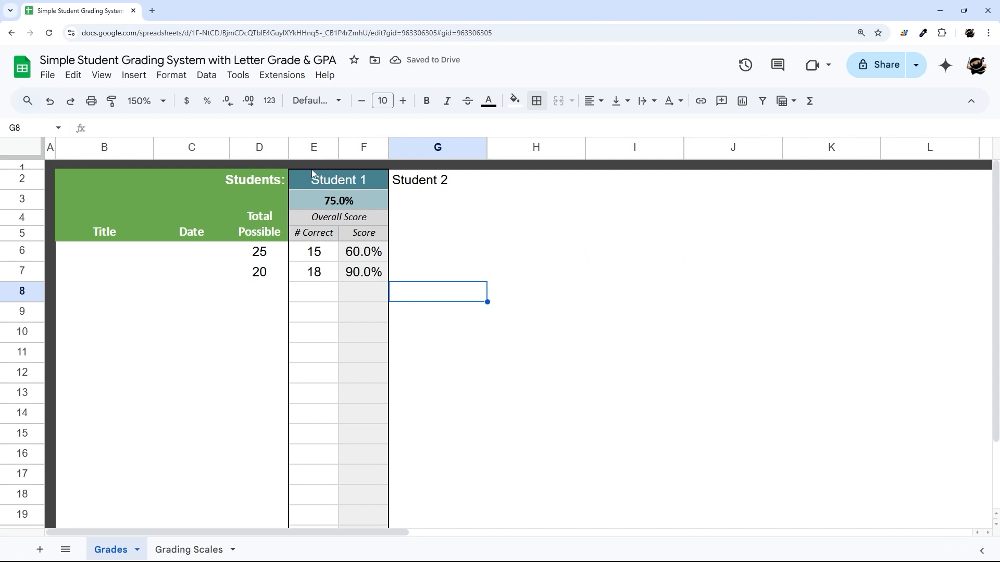
# Copy the formatted Student 1 block E2:F20 and paste it at G2, over the Student 2 text
pyautogui.moveTo(313, 174); pyautogui.dragTo(362, 463)
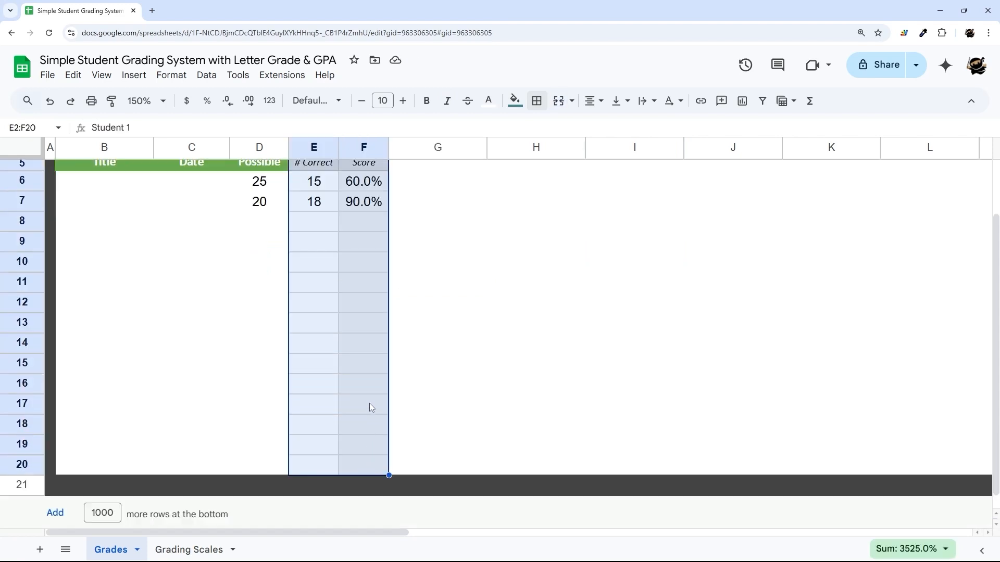
pyautogui.hotkey('ctrl', 'c')
pyautogui.scroll(2, 380, 325)
pyautogui.click(417, 182)
pyautogui.hotkey('ctrl', 'v')
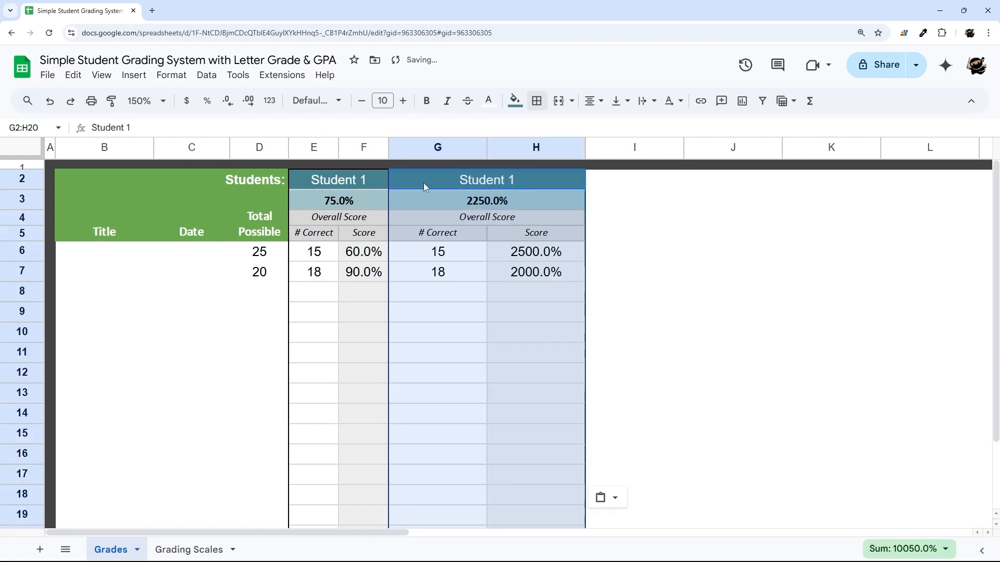
# Resize columns G and H to the same narrow width as columns E and F
pyautogui.moveTo(442, 149); pyautogui.dragTo(510, 148)
pyautogui.rightClick(511, 148)
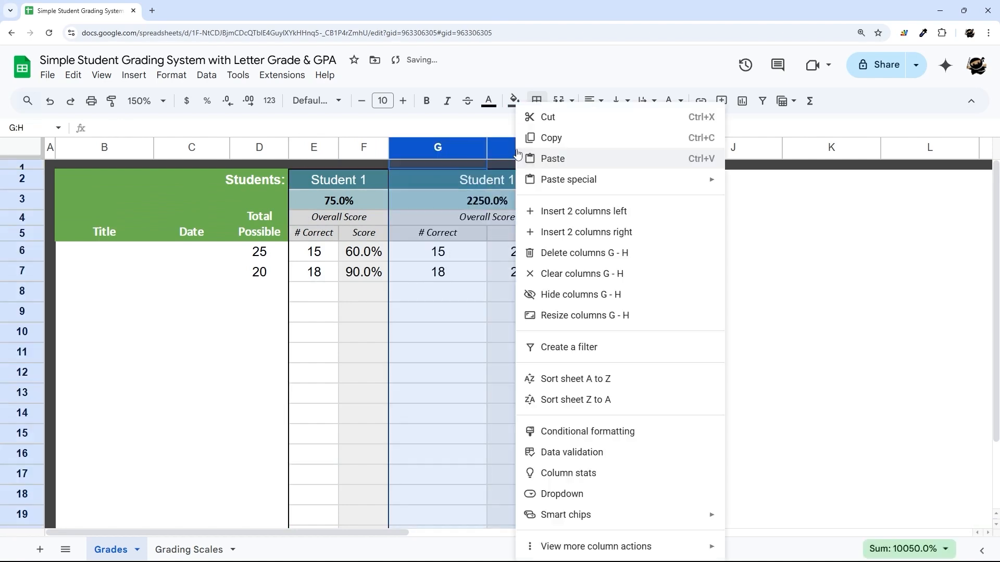
pyautogui.click(544, 326)
pyautogui.press('Return')
pyautogui.click(614, 278)
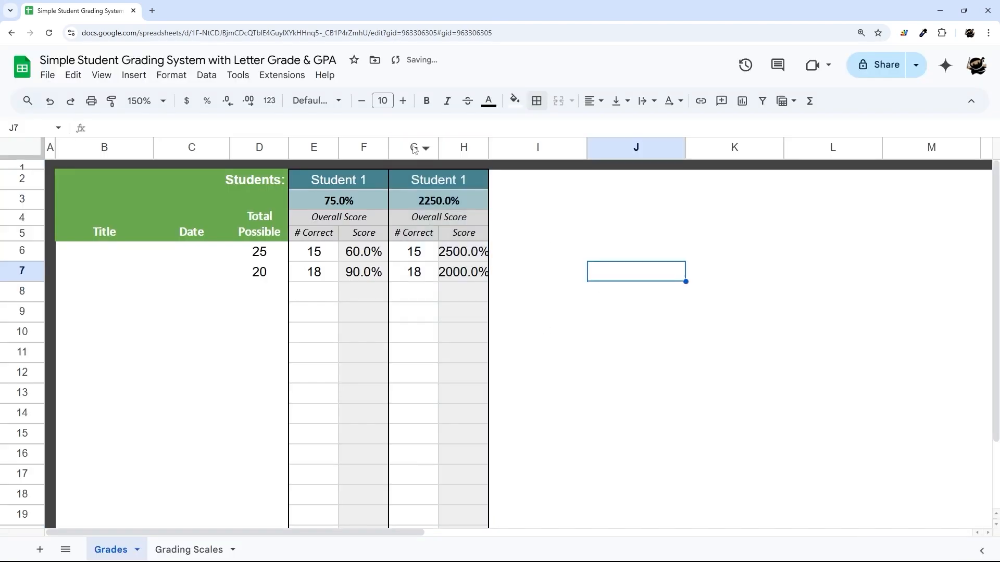
# Copy columns G:H and paste them as further student blocks starting at columns I, K and M
pyautogui.moveTo(411, 148); pyautogui.dragTo(464, 149)
pyautogui.hotkey('ctrl', 'c')
pyautogui.click(538, 148)
pyautogui.hotkey('ctrl', 'v')
pyautogui.click(627, 149)
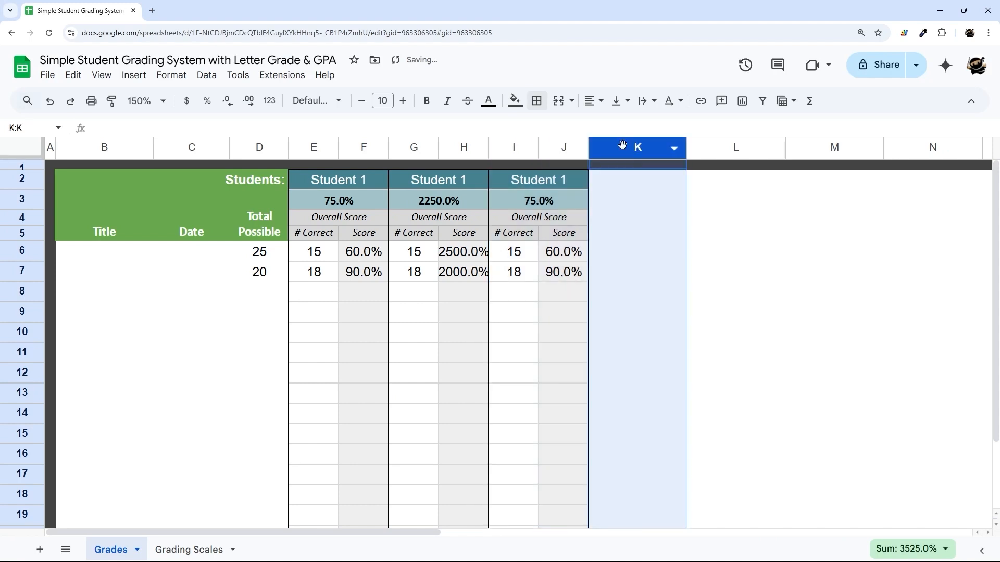
pyautogui.hotkey('ctrl', 'v')
pyautogui.click(705, 149)
pyautogui.hotkey('ctrl', 'v')
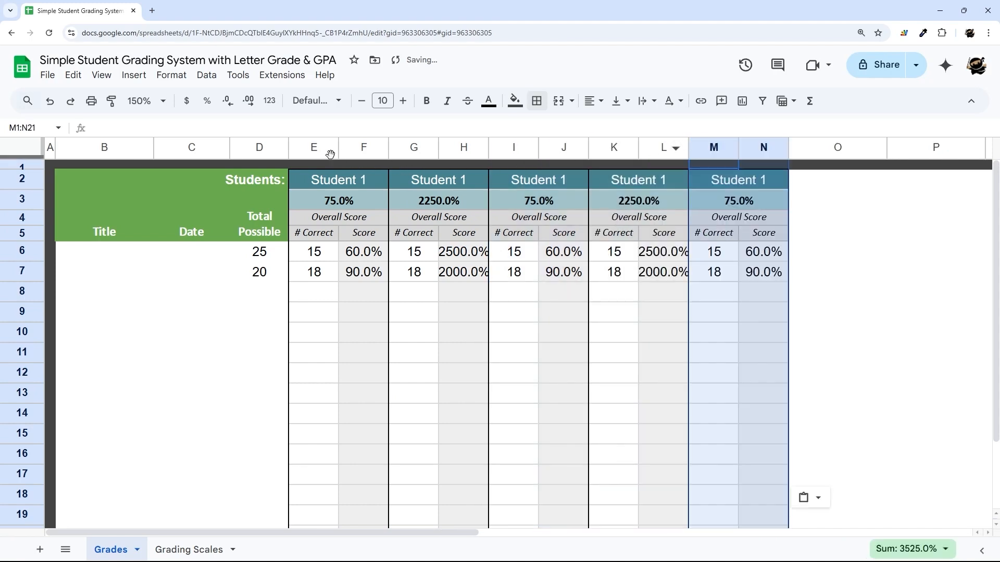
# Paste more two-column student blocks starting at columns O, Q, S, U, W, Y and AA
pyautogui.moveTo(314, 150); pyautogui.dragTo(355, 148)
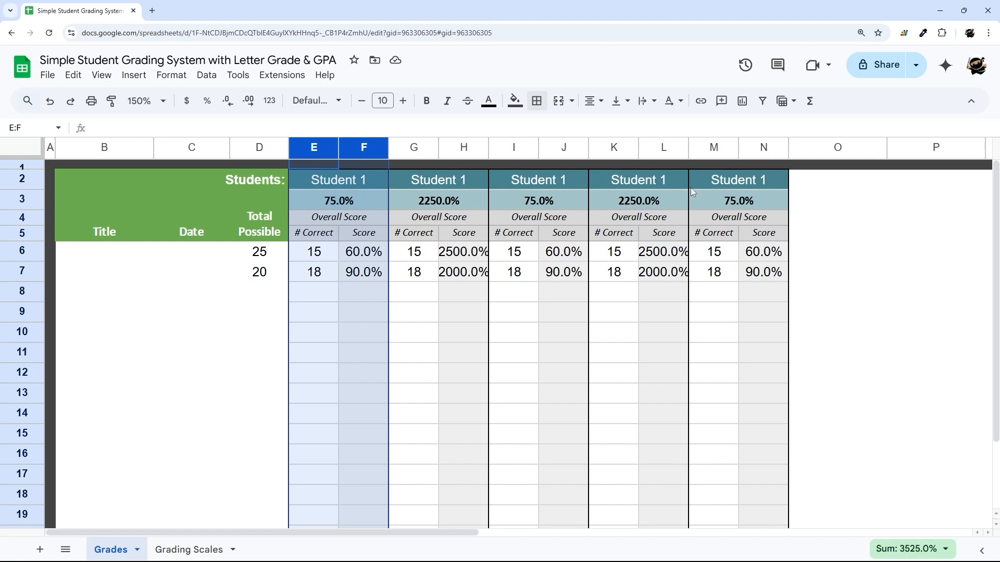
pyautogui.click(822, 150)
pyautogui.hotkey('ctrl', 'v')
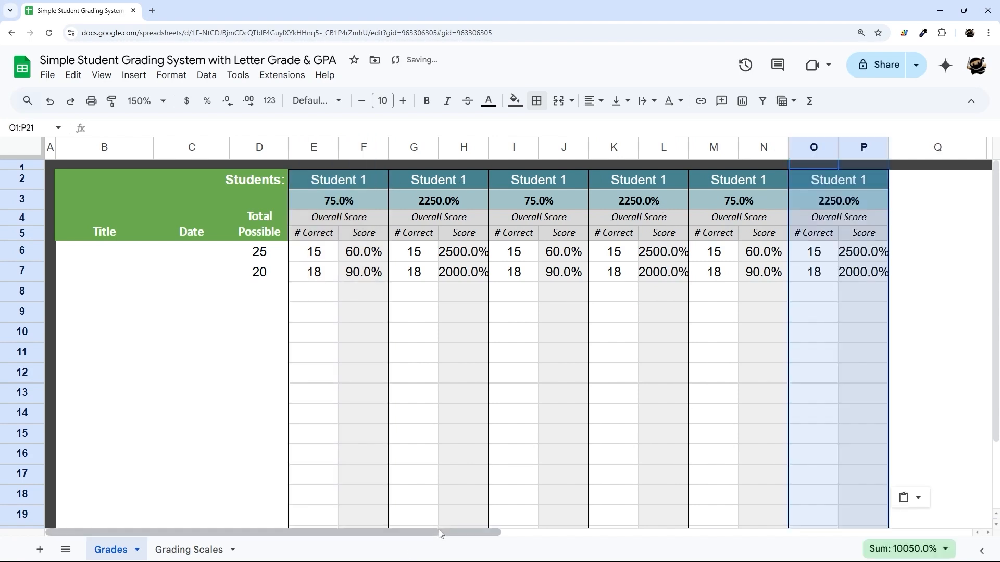
pyautogui.moveTo(441, 532); pyautogui.dragTo(730, 548)
pyautogui.click(286, 148)
pyautogui.hotkey('ctrl', 'v')
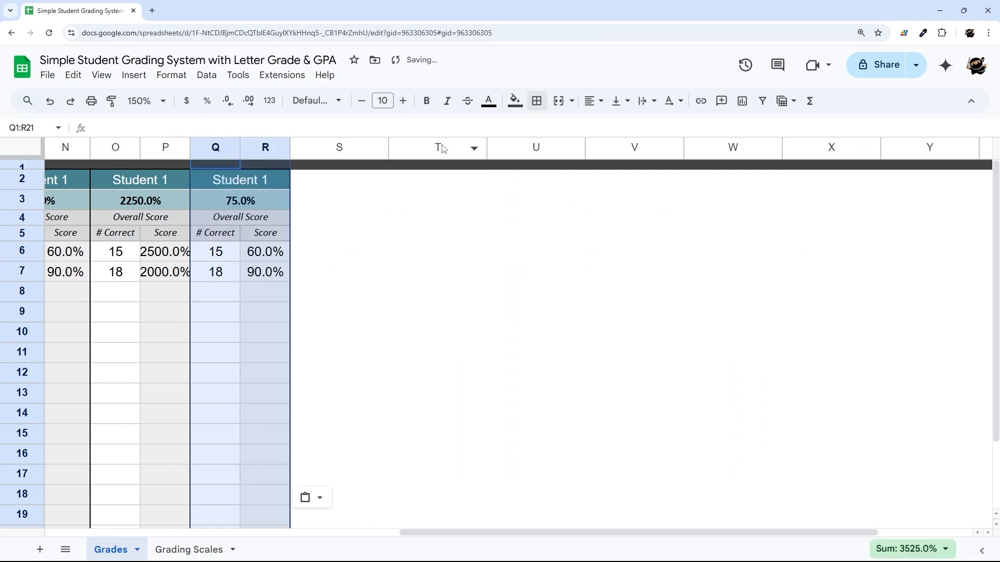
pyautogui.click(441, 148)
pyautogui.click(343, 146)
pyautogui.hotkey('ctrl', 'v')
pyautogui.click(440, 148)
pyautogui.hotkey('ctrl', 'v')
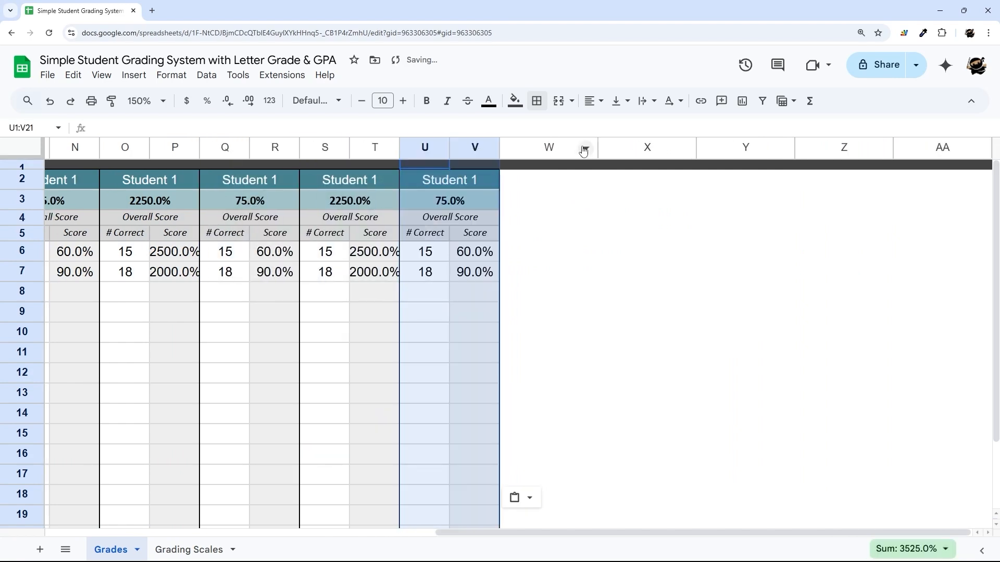
pyautogui.click(564, 149)
pyautogui.hotkey('ctrl', 'v')
pyautogui.click(750, 148)
pyautogui.hotkey('ctrl', 'v')
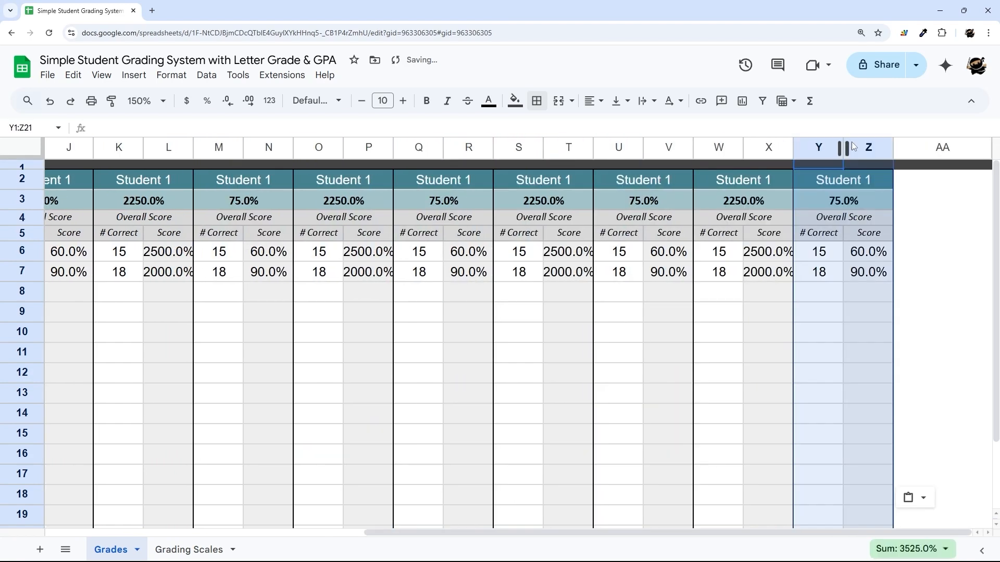
pyautogui.click(926, 148)
pyautogui.hotkey('ctrl', 'v')
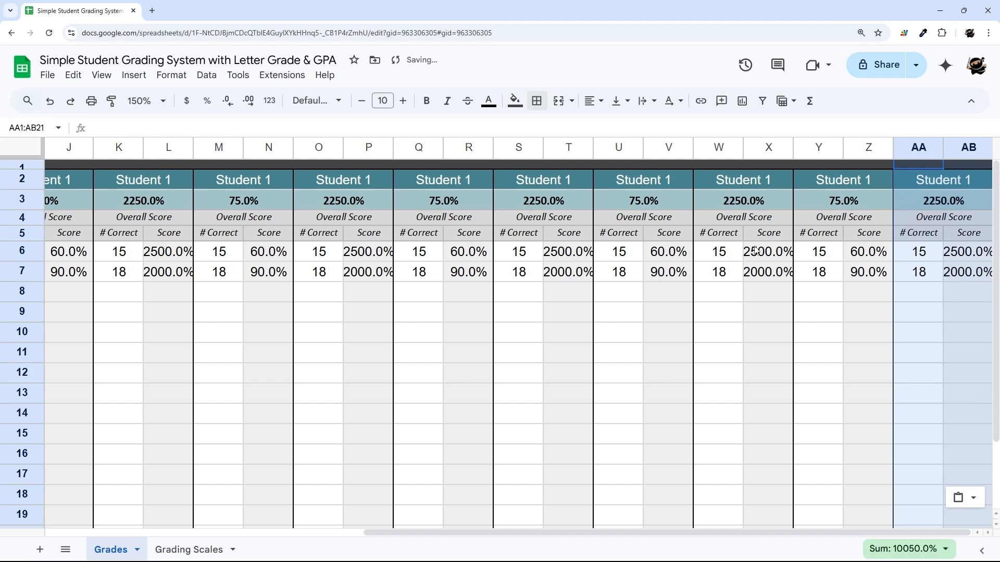
pyautogui.hscroll(-10, 356, 300)
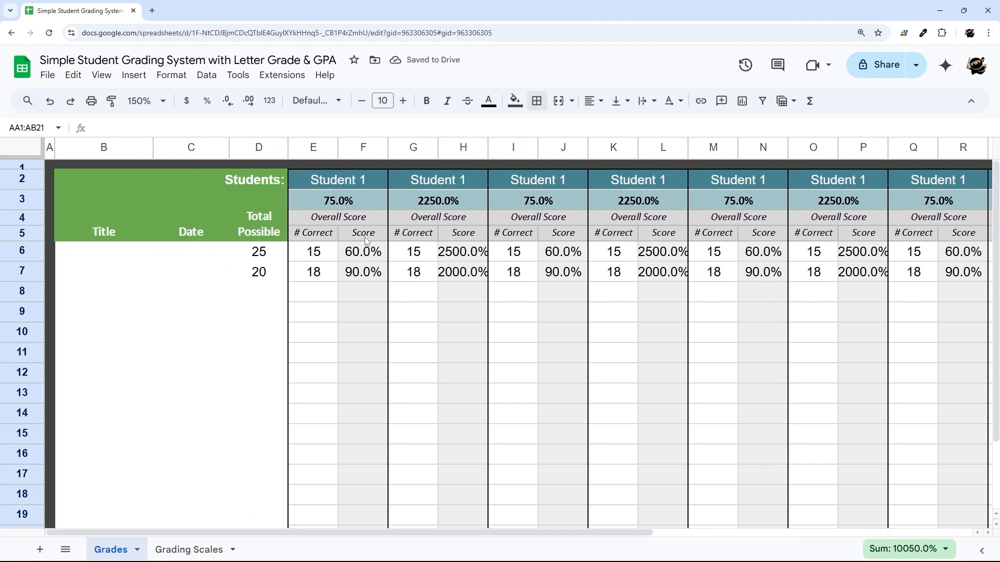
# Check the score formula in H6, copy the array formula from F6, and clear cell F6
pyautogui.click(439, 254)
pyautogui.click(469, 237)
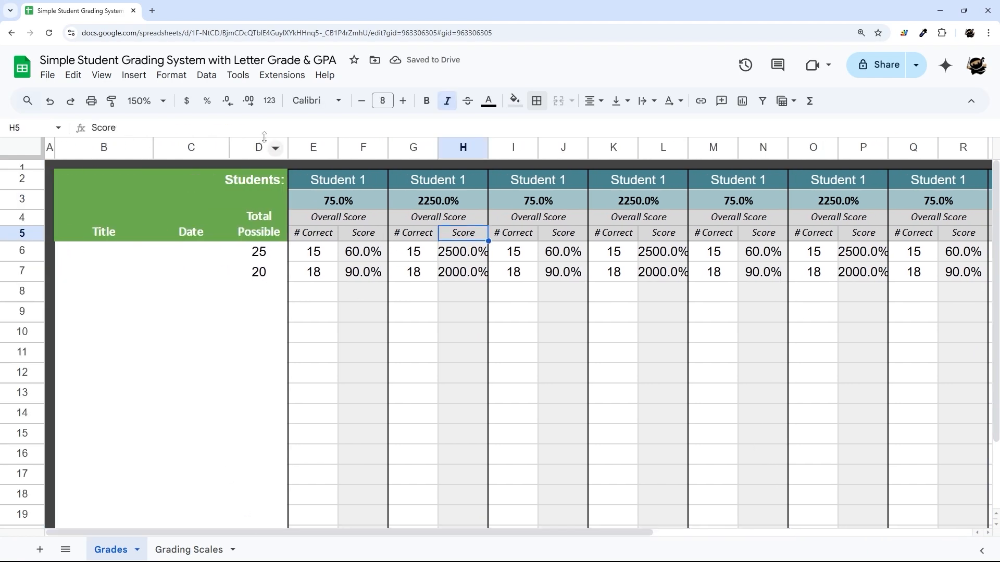
pyautogui.click(458, 254)
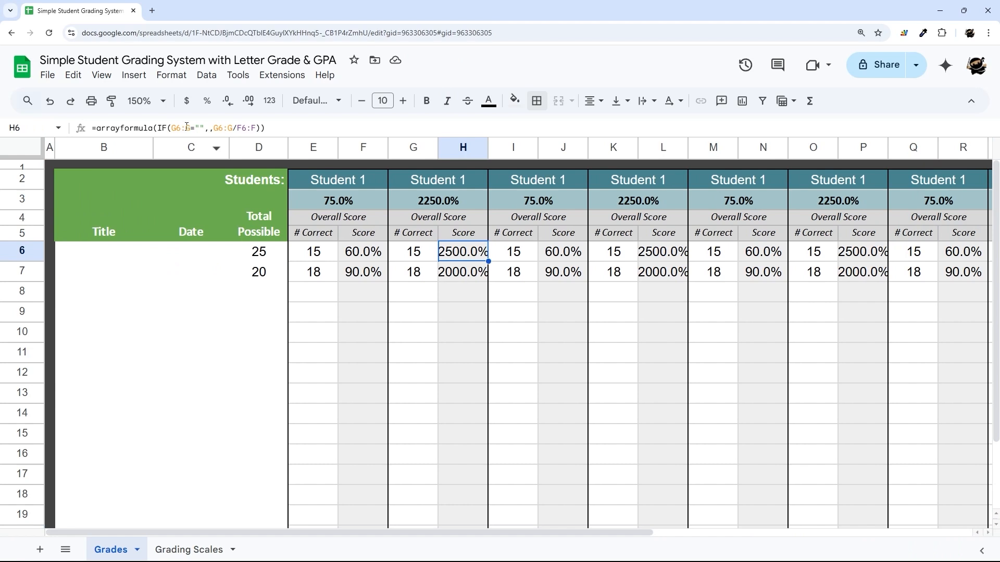
pyautogui.click(361, 255)
pyautogui.moveTo(266, 127); pyautogui.dragTo(19, 119)
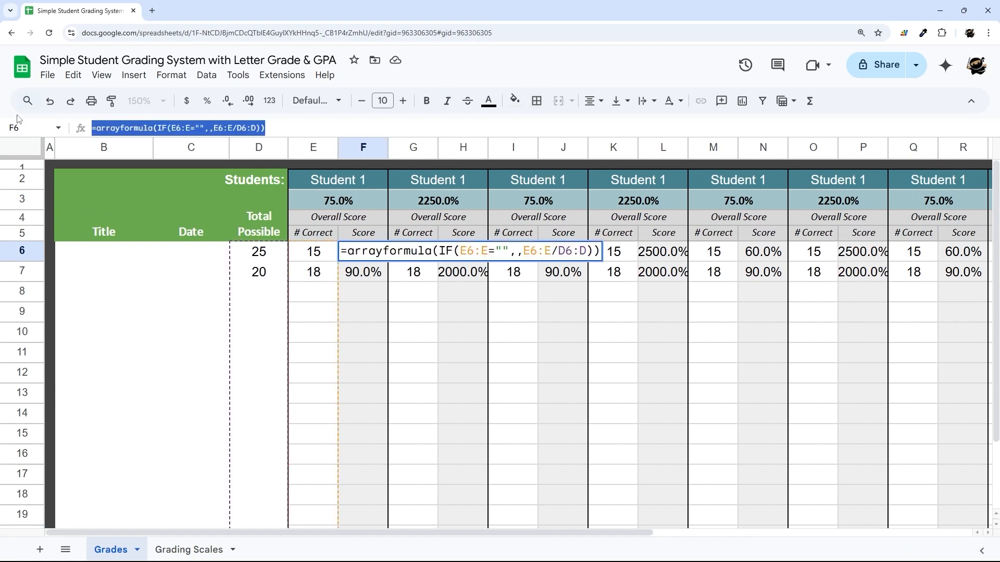
pyautogui.press('BackSpace')
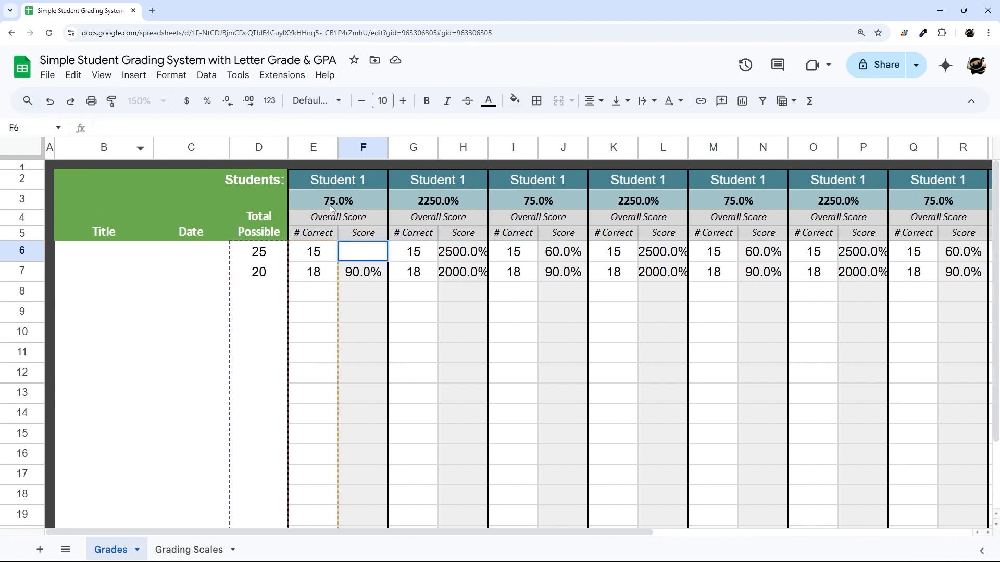
pyautogui.press('Escape')
pyautogui.click(357, 233)
pyautogui.click(354, 255)
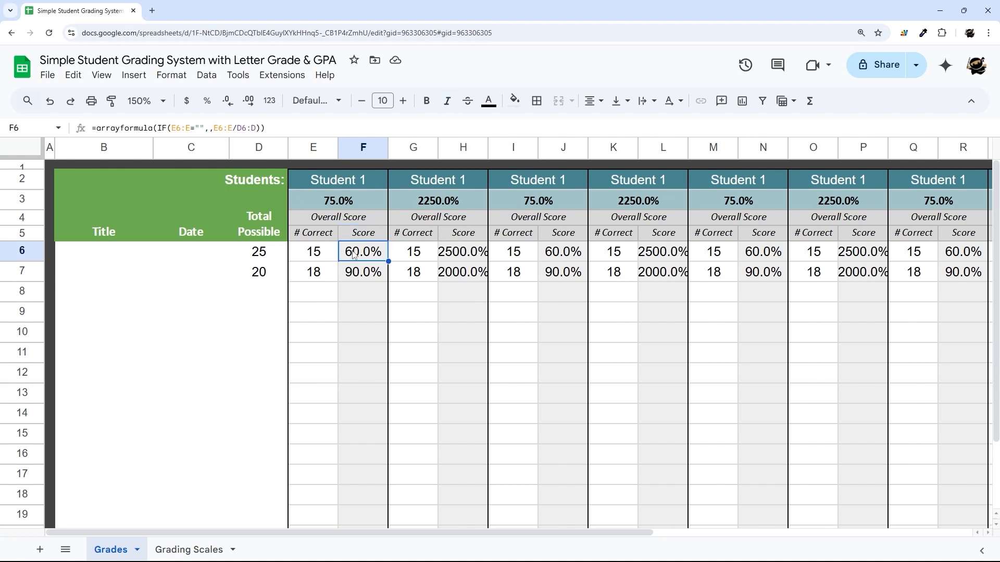
pyautogui.press('Delete')
# Combine the header and score calculation in F5 as ={"Score";arrayformula(IF(E6:E="",,E6:E/D6:D))}
pyautogui.doubleClick(361, 234)
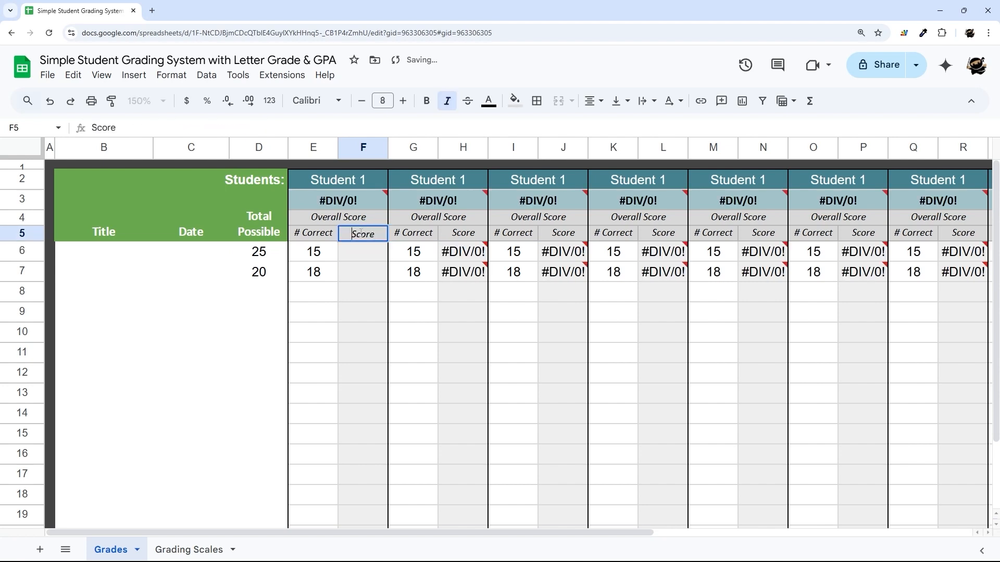
pyautogui.write('={"')
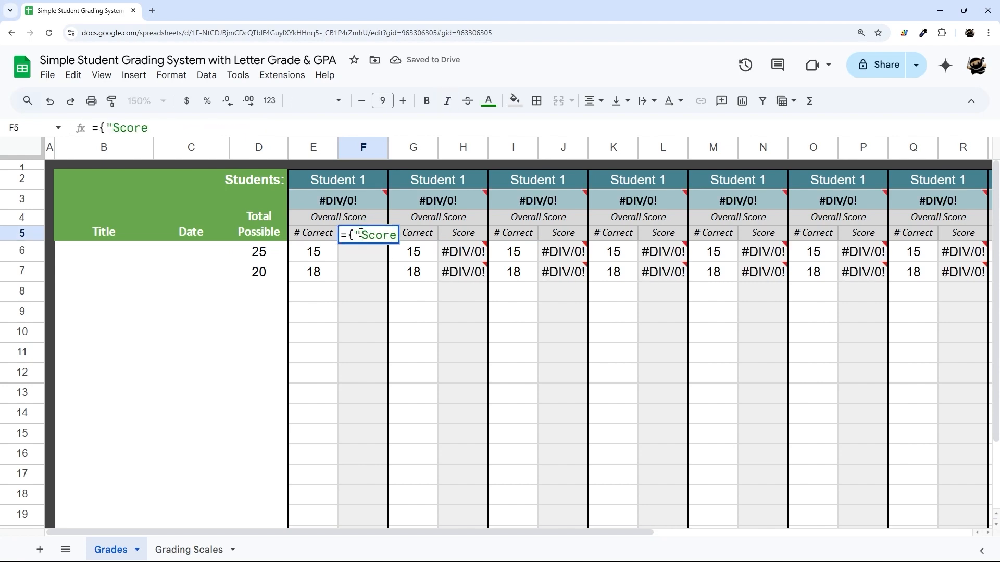
pyautogui.write('"; ')
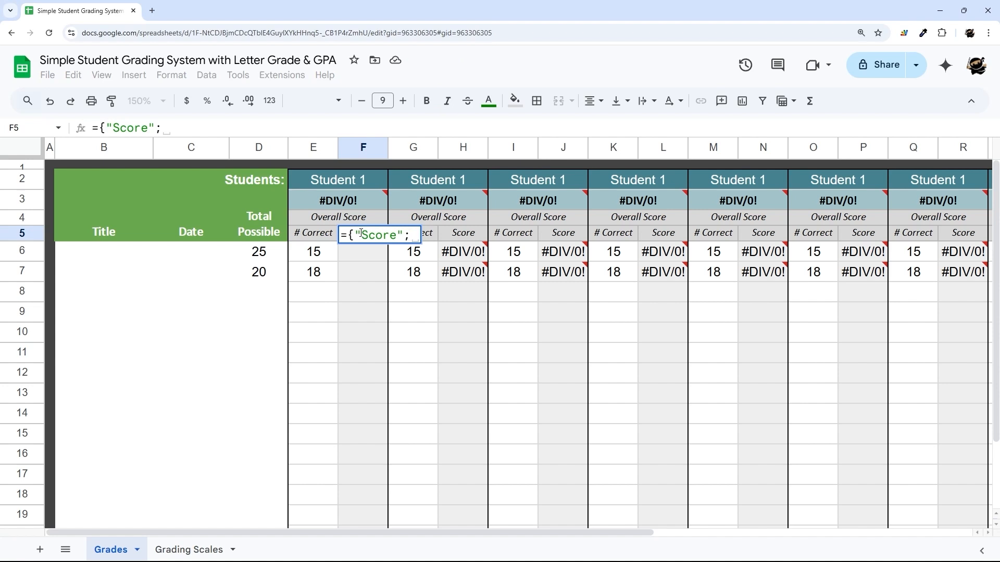
pyautogui.write('=arrayformula(IF(E6:E="",,E6:E/D6:D))}')
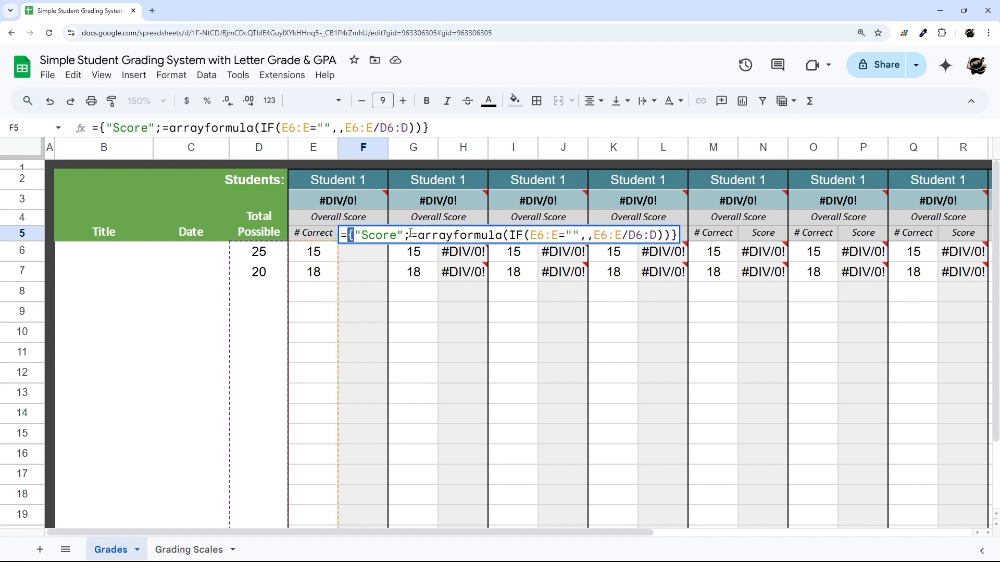
pyautogui.press('Delete')
pyautogui.press('Return')
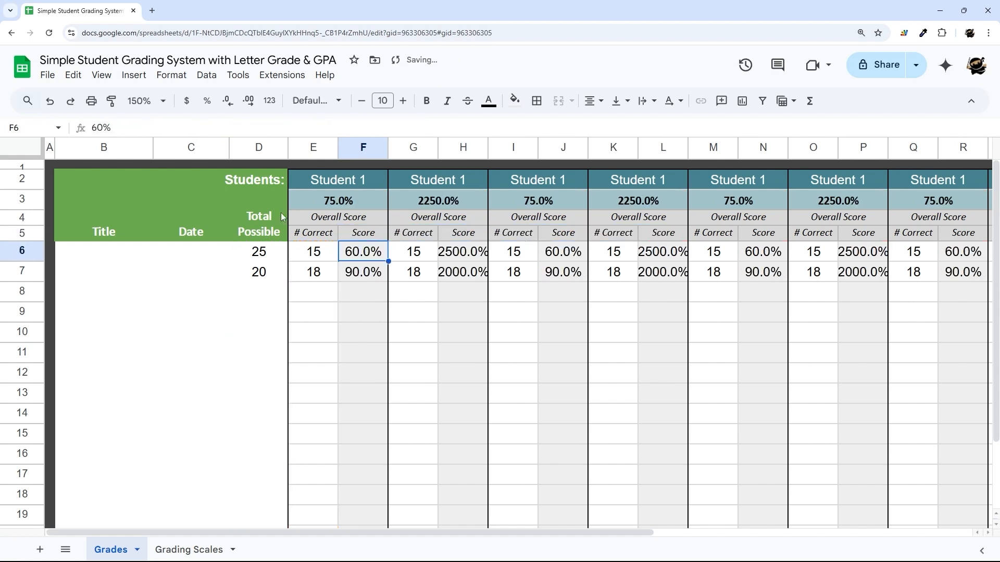
# Review the combined header and score formula in F5 and the rows it fills from F6 down
pyautogui.click(357, 236)
pyautogui.moveTo(101, 129); pyautogui.dragTo(309, 128)
pyautogui.click(139, 129)
pyautogui.click(320, 128)
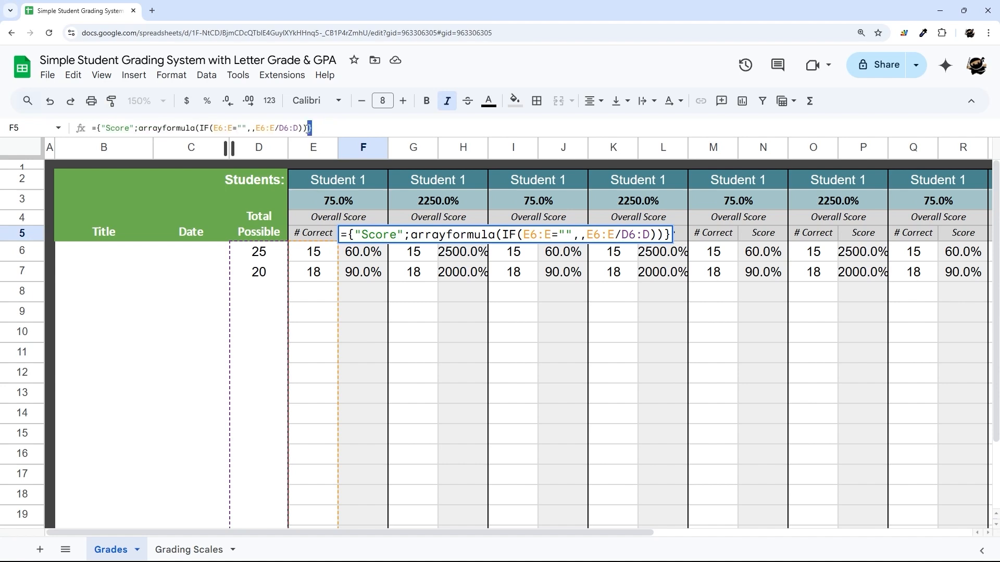
pyautogui.press('Return')
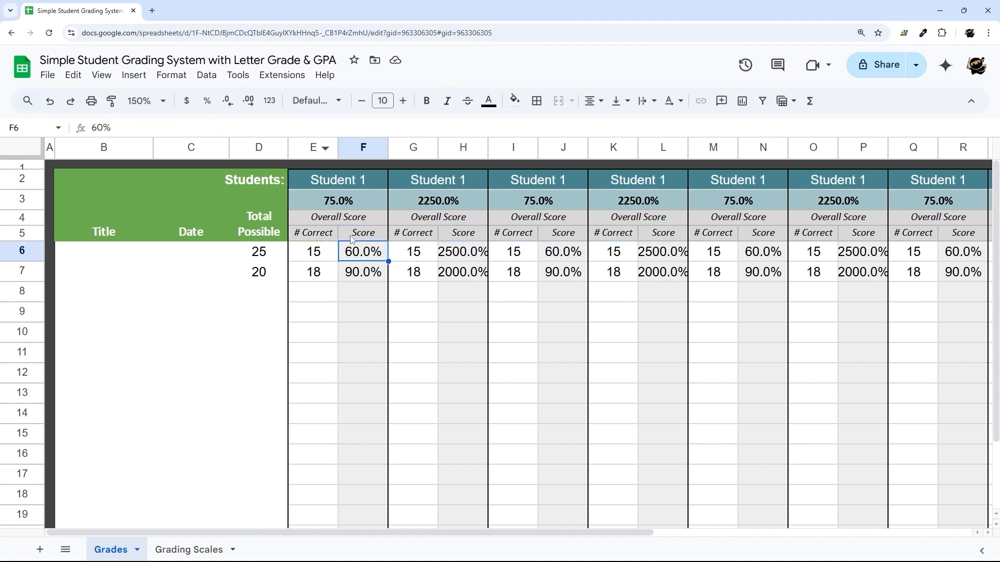
pyautogui.click(367, 236)
pyautogui.moveTo(315, 130); pyautogui.dragTo(52, 131)
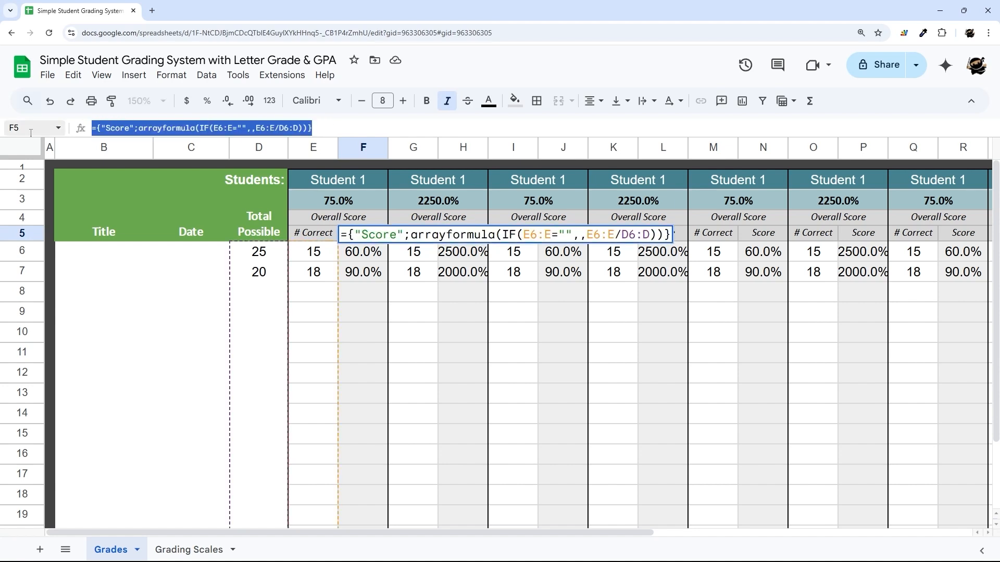
pyautogui.press('Escape')
pyautogui.click(359, 257)
pyautogui.moveTo(360, 258); pyautogui.dragTo(349, 475)
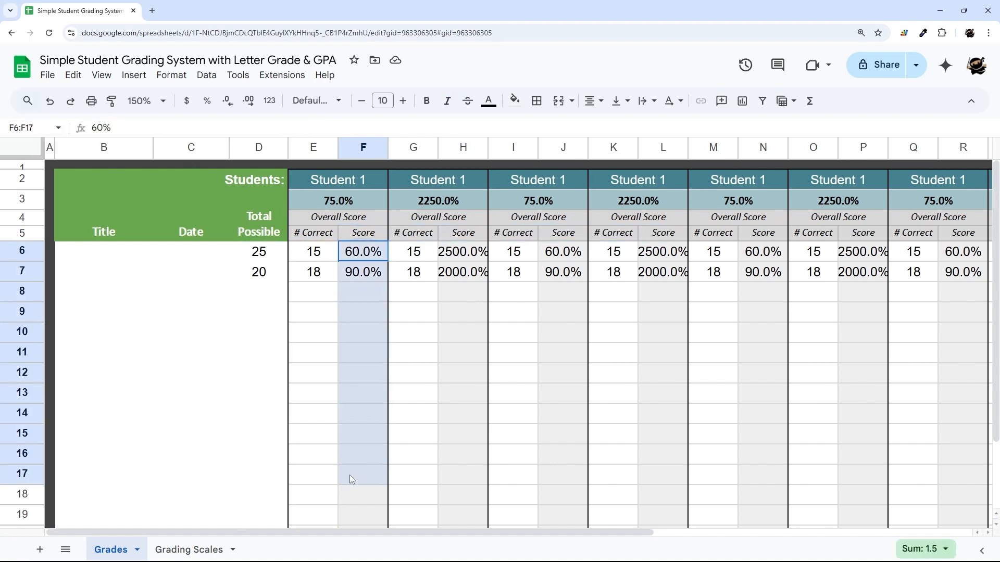
# Compare the score formula in H6 with the one in F5, checking which column each divides by
pyautogui.click(368, 237)
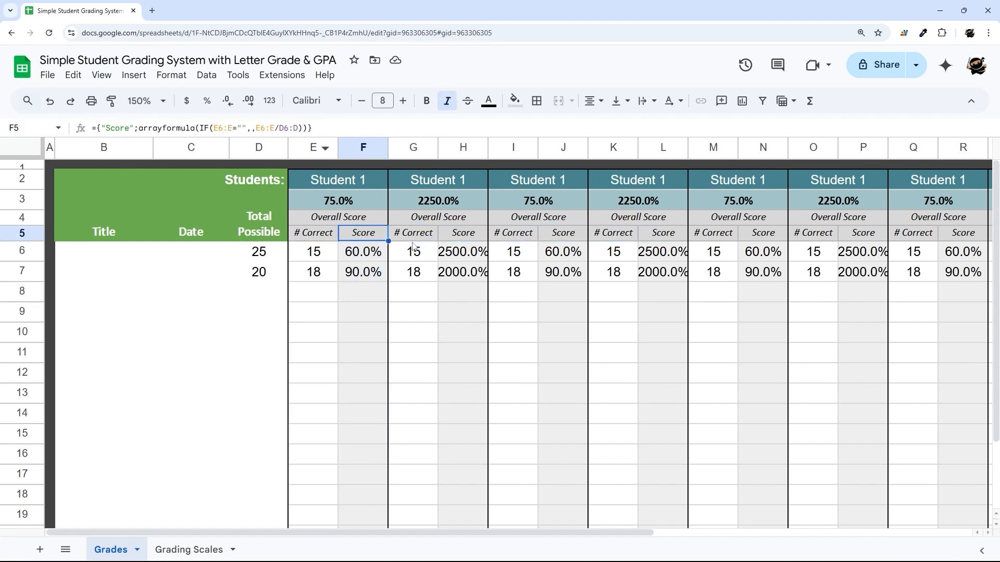
pyautogui.click(452, 247)
pyautogui.click(456, 221)
pyautogui.click(464, 234)
pyautogui.click(456, 248)
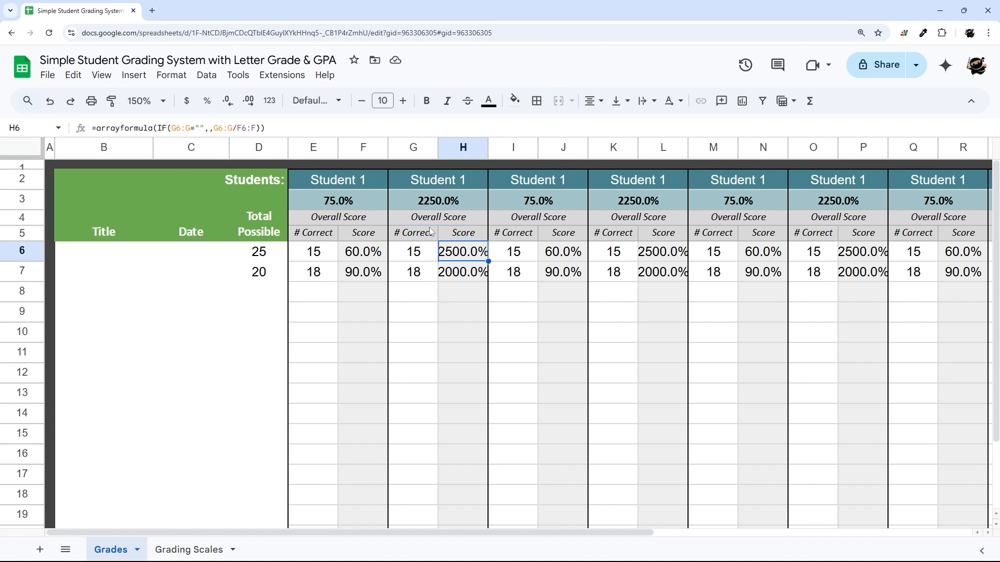
pyautogui.click(228, 127)
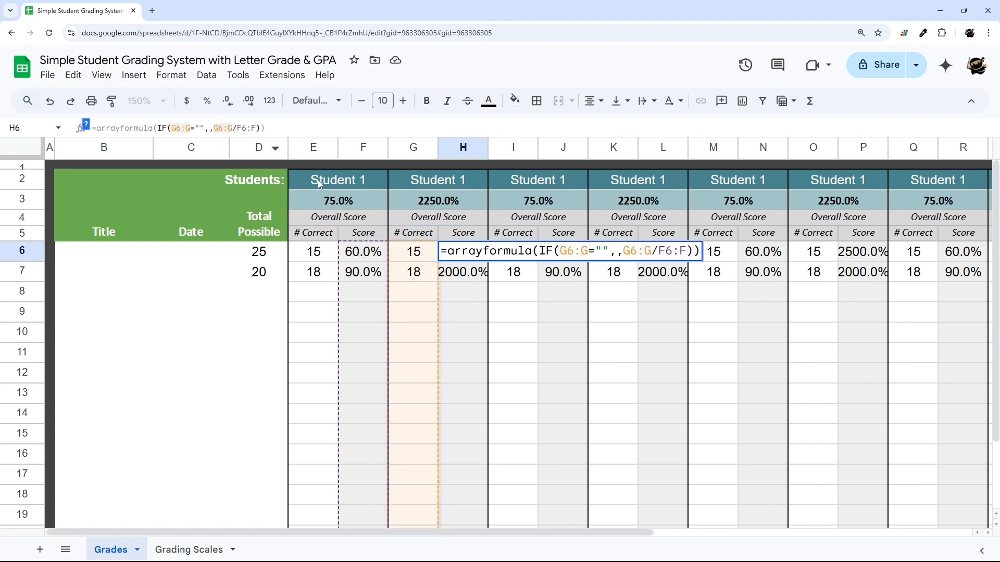
pyautogui.click(242, 127)
pyautogui.press('Return')
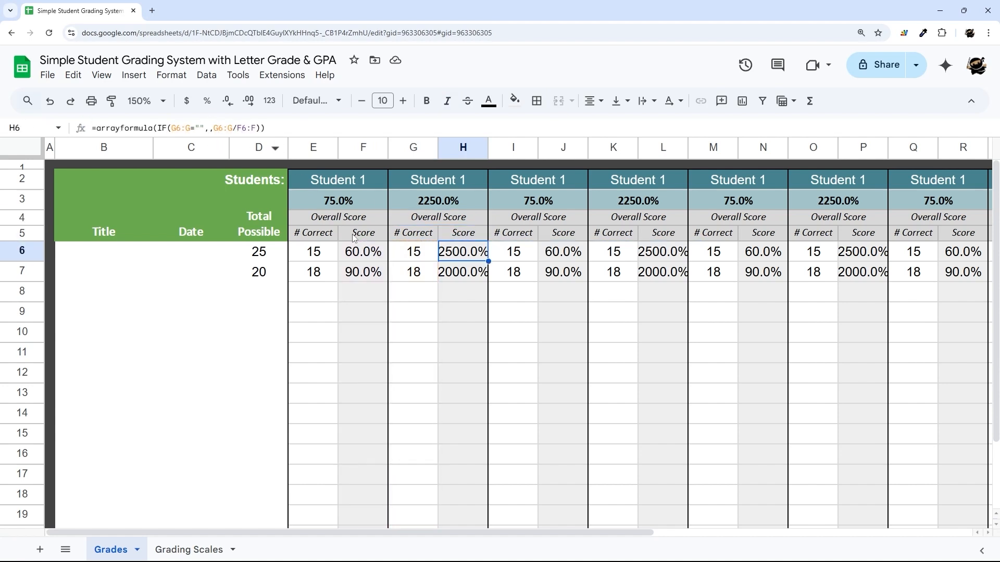
# Lock the total possible column in F5, making the formula ={"Score";arrayformula(IF(E6:E="",,E6:E/$D6:$D))}
pyautogui.click(354, 235)
pyautogui.click(280, 128)
pyautogui.write('$D6:$D))}')
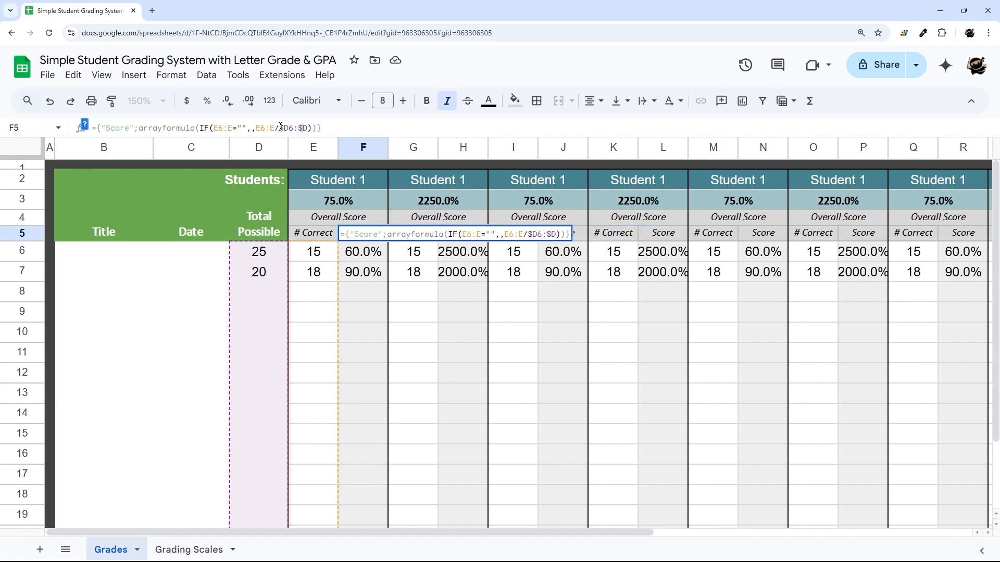
pyautogui.press('Return')
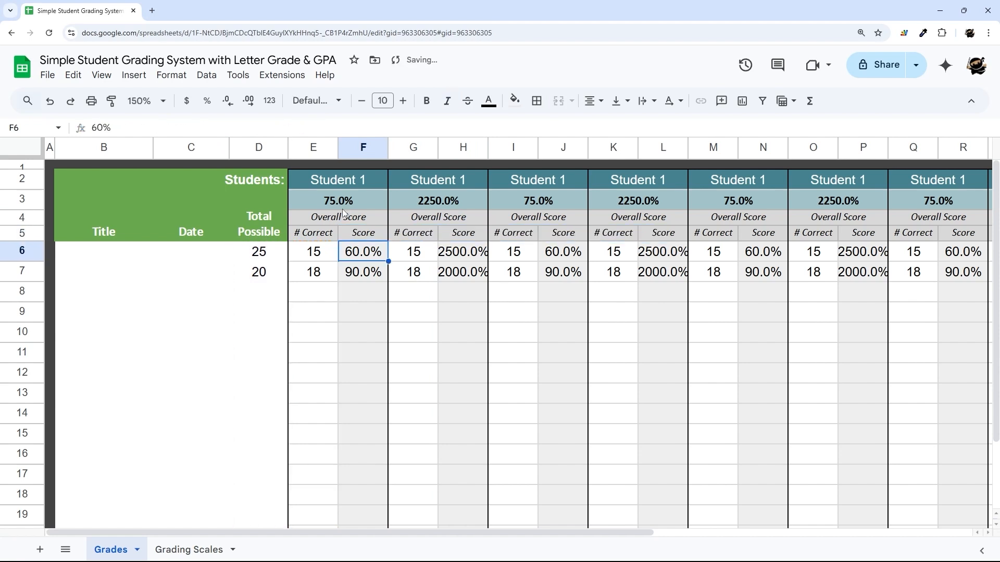
# Copy the F5 formula into the Score header cell H5 and clear the old array formula in H6
pyautogui.click(371, 235)
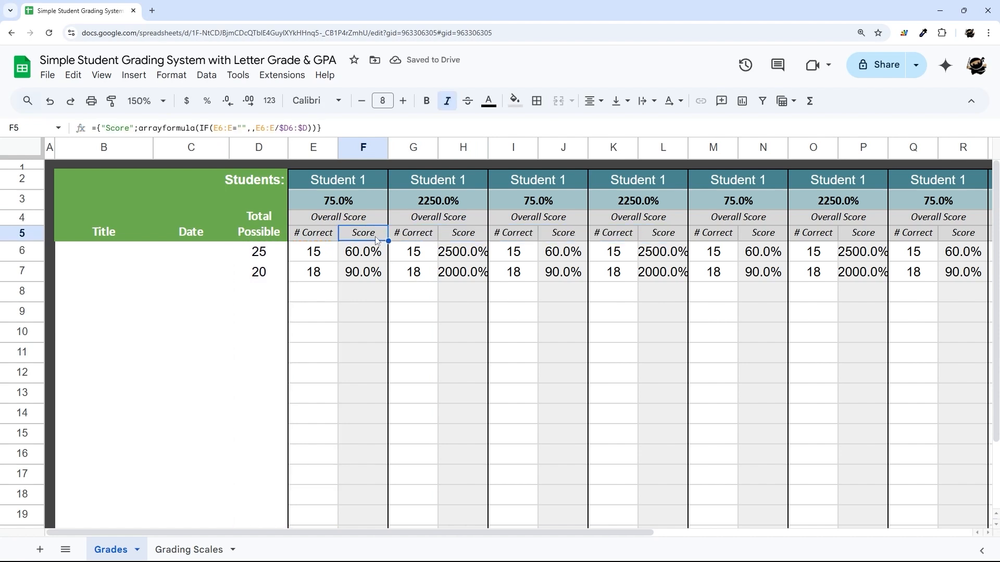
pyautogui.click(469, 234)
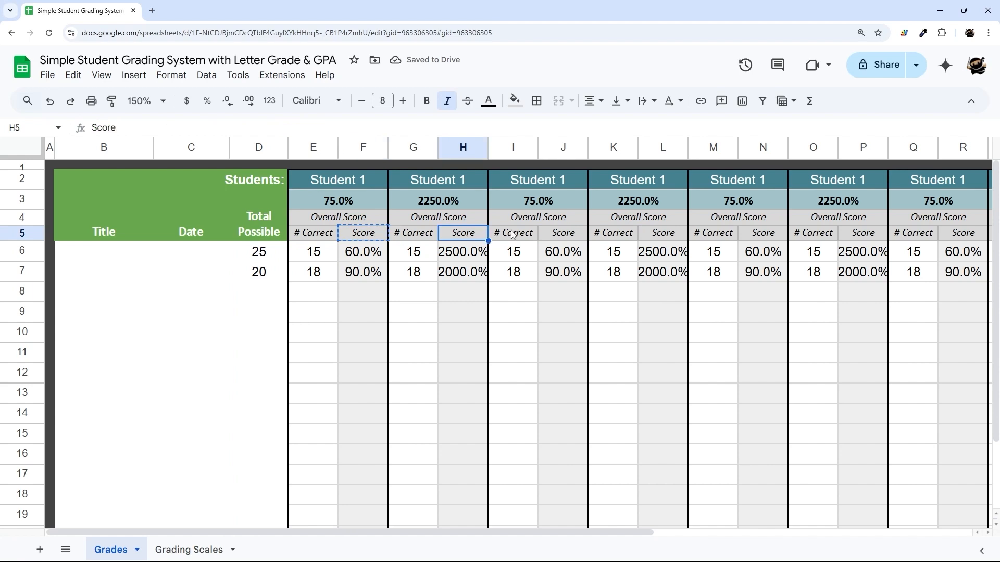
pyautogui.write('={"Score";arrayformula(IF(G6:G="",,G6:G/$D6:$D))}')
pyautogui.click(462, 253)
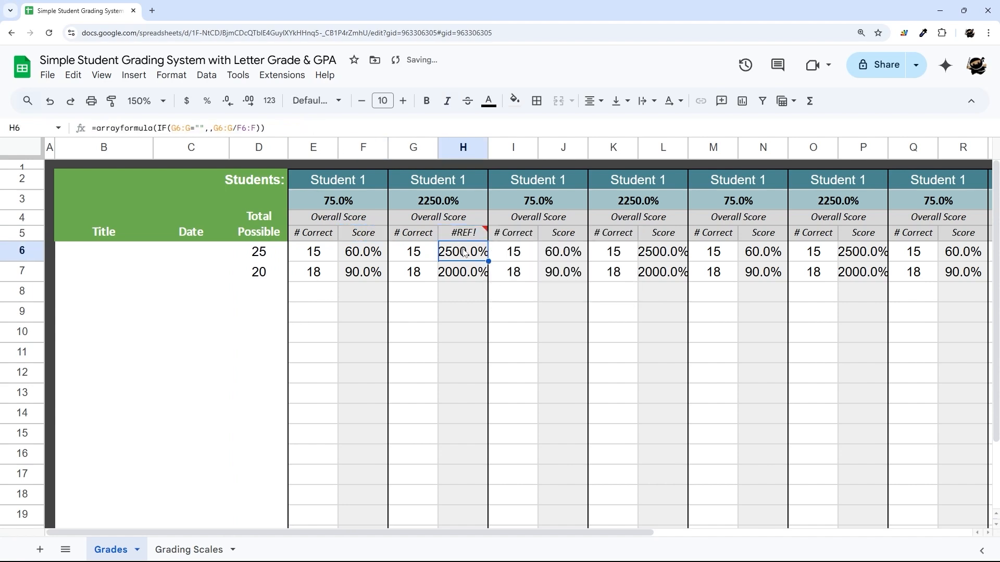
pyautogui.press('Delete')
# Put the copied score formula in the Score headers from J5 to P5 and clear the old formulas beneath them in row 6
pyautogui.click(553, 237)
pyautogui.press('Down')
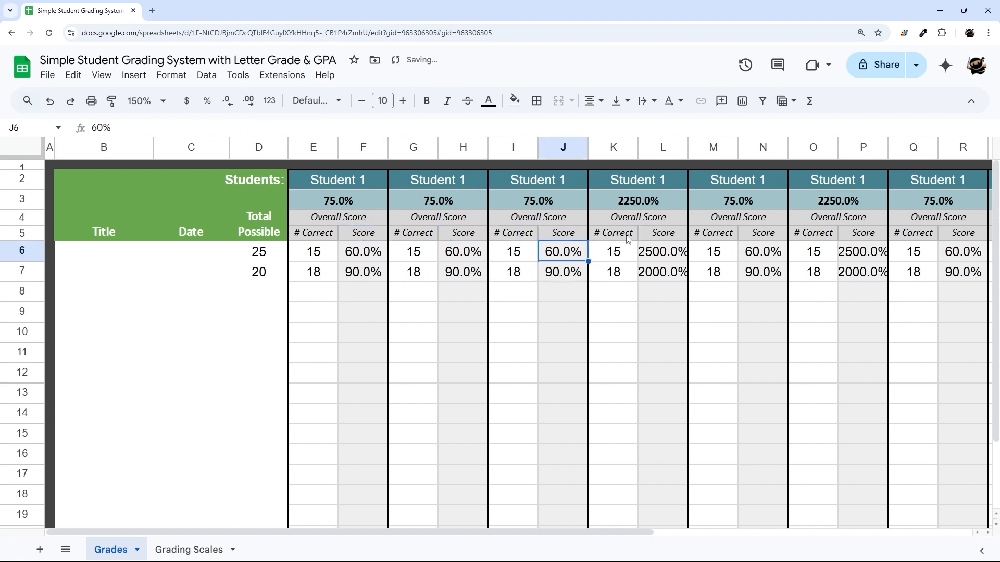
pyautogui.press('Right')
pyautogui.press('Right')
pyautogui.press('Delete')
pyautogui.press('Right')
pyautogui.press('Right')
pyautogui.press('Right')
pyautogui.press('Right')
pyautogui.press('Delete')
pyautogui.press('Right')
pyautogui.press('Right')
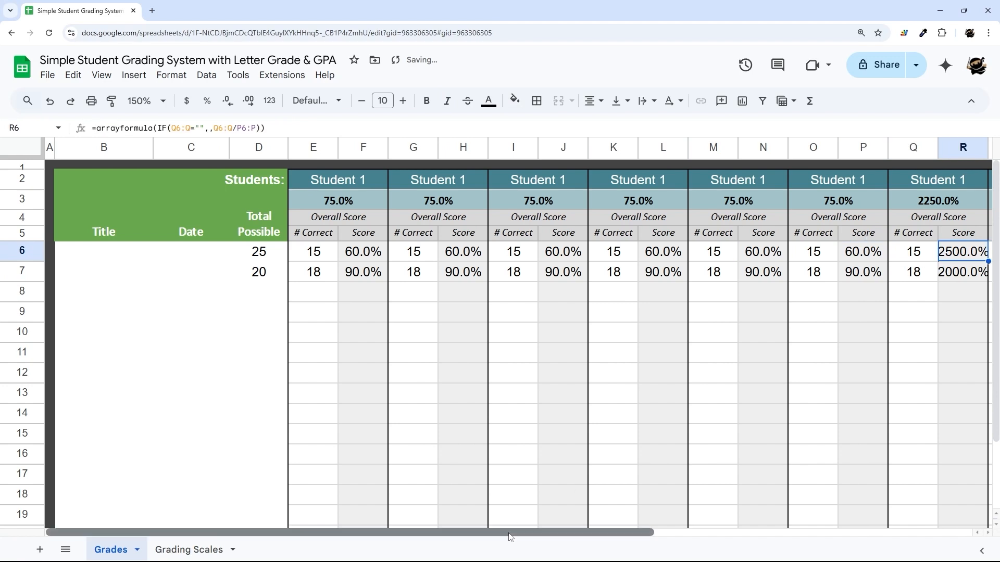
# Clear the old score formulas in row 6 of the remaining Score columns, from R6 through AB6
pyautogui.hscroll(5, 510, 537)
pyautogui.press('Delete')
pyautogui.press('Right')
pyautogui.press('Right')
pyautogui.press('Delete')
pyautogui.press('Right')
pyautogui.press('Right')
pyautogui.press('Delete')
pyautogui.press('Right')
pyautogui.press('Right')
pyautogui.press('Delete')
pyautogui.press('Right')
pyautogui.press('Right')
pyautogui.press('Delete')
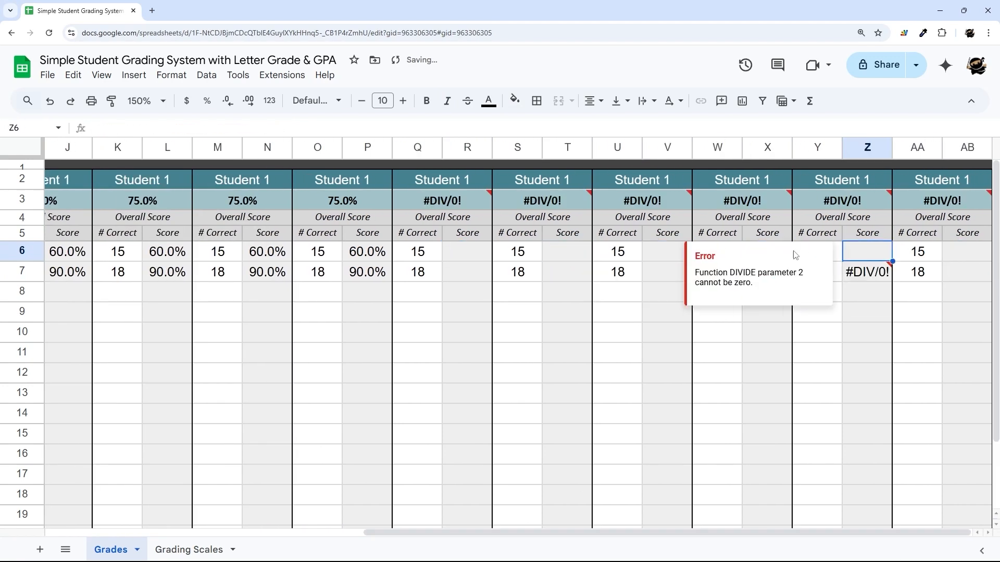
# Paste the combined score formula into the Score headers R5, T5, V5, X5, Z5 and AB5
pyautogui.click(476, 232)
pyautogui.hotkey('ctrl', 'v')
pyautogui.press('Right')
pyautogui.press('Right')
pyautogui.hotkey('ctrl', 'v')
pyautogui.press('Right')
pyautogui.press('Right')
pyautogui.hotkey('ctrl', 'v')
pyautogui.press('Right')
pyautogui.press('Right')
pyautogui.hotkey('ctrl', 'v')
pyautogui.press('Right')
pyautogui.press('Right')
pyautogui.hotkey('ctrl', 'v')
pyautogui.press('Right')
pyautogui.press('Right')
pyautogui.hotkey('ctrl', 'v')
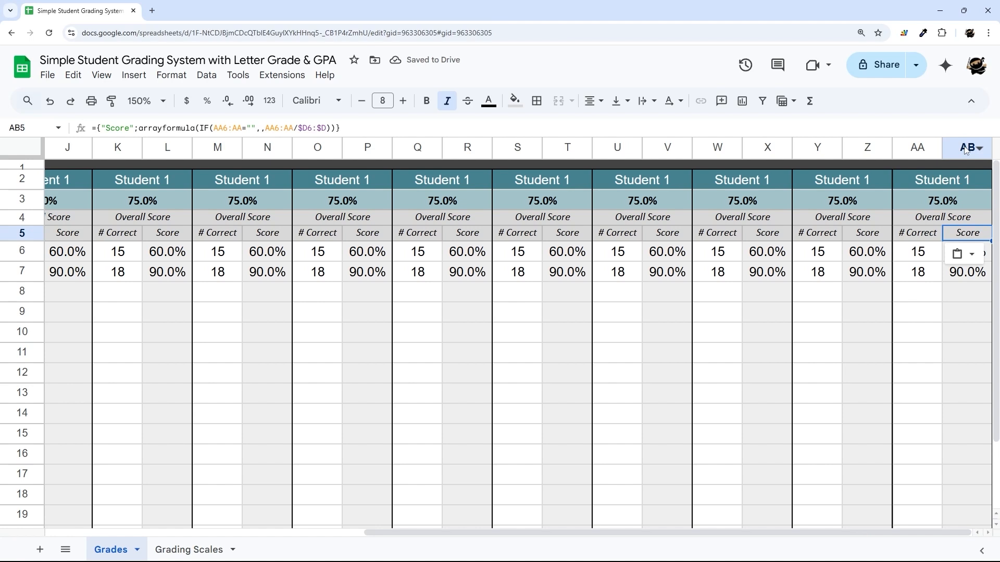
# Go through the student name cells in row 2 from E2 to AA2 and count the student blocks
pyautogui.moveTo(965, 150); pyautogui.dragTo(305, 180)
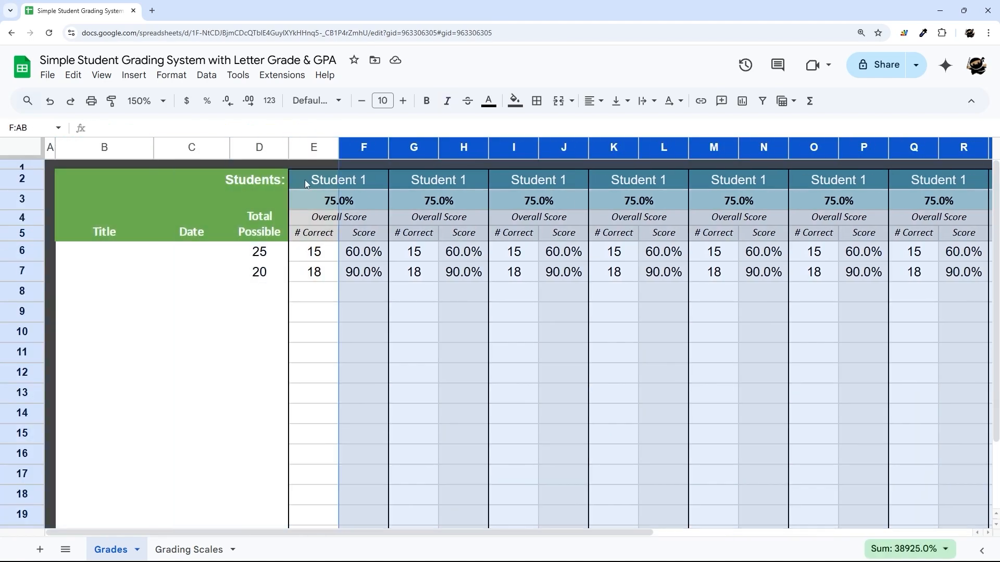
pyautogui.click(345, 251)
pyautogui.click(350, 182)
pyautogui.click(452, 184)
pyautogui.click(544, 184)
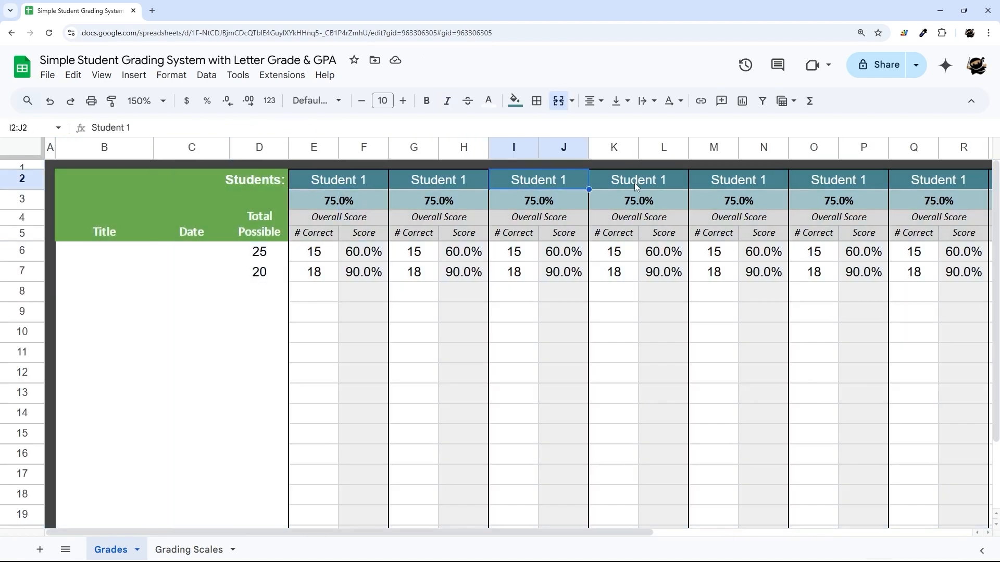
pyautogui.click(635, 183)
pyautogui.click(735, 184)
pyautogui.click(839, 182)
pyautogui.click(892, 187)
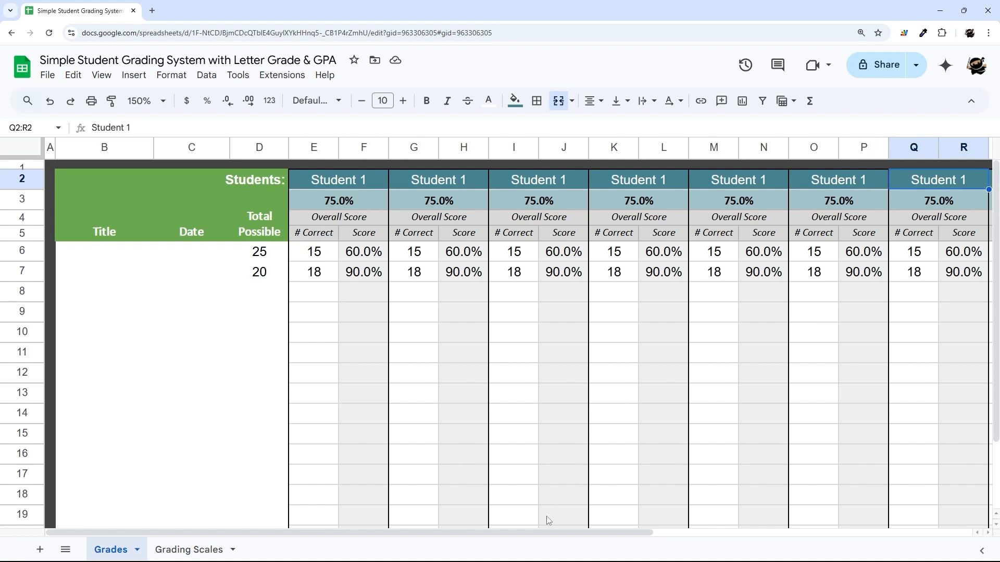
pyautogui.moveTo(546, 533); pyautogui.dragTo(864, 532)
pyautogui.click(581, 182)
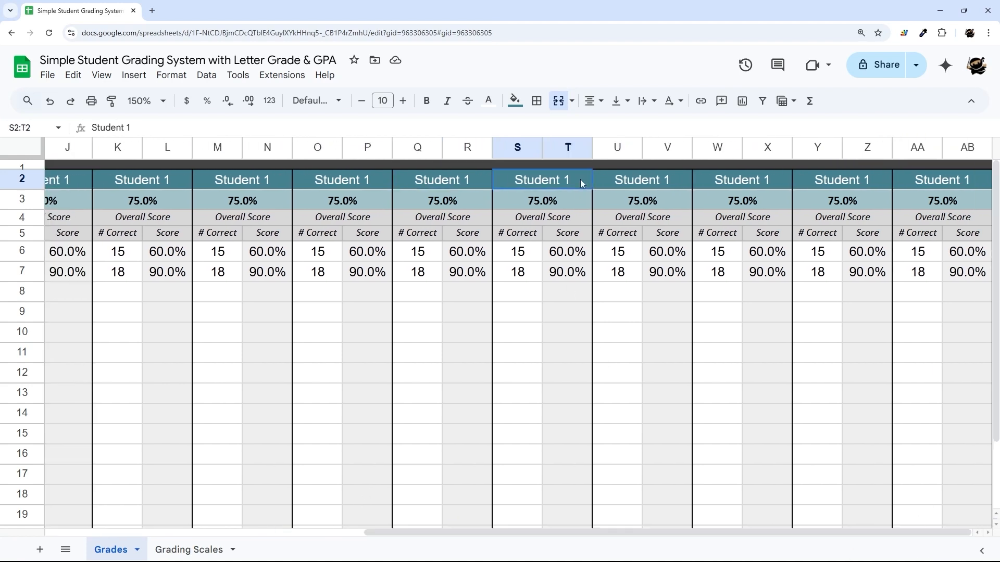
pyautogui.click(645, 179)
pyautogui.click(781, 181)
pyautogui.click(846, 182)
pyautogui.click(935, 178)
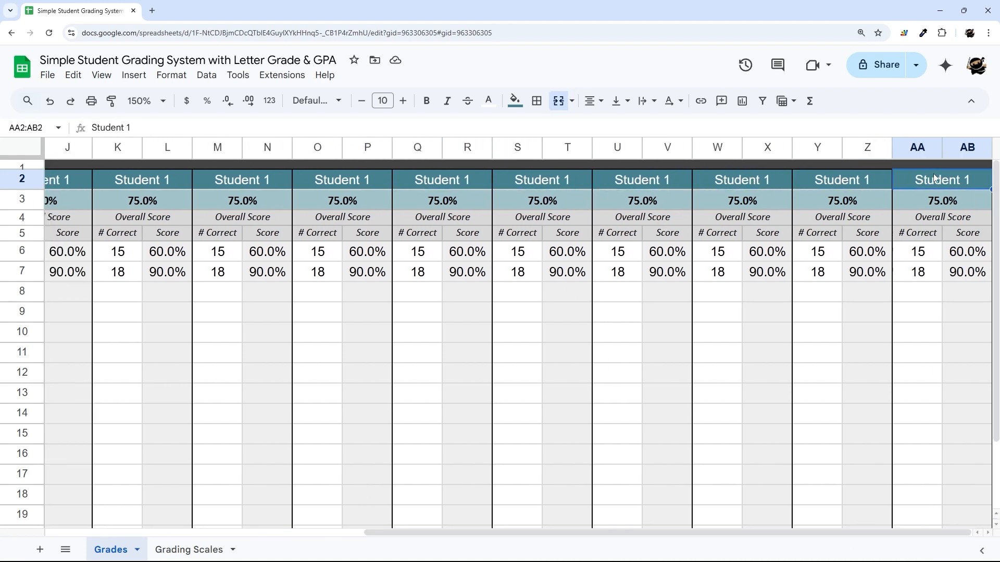
# Insert six columns to the right of columns W:AB for additional students
pyautogui.moveTo(959, 151); pyautogui.dragTo(719, 148)
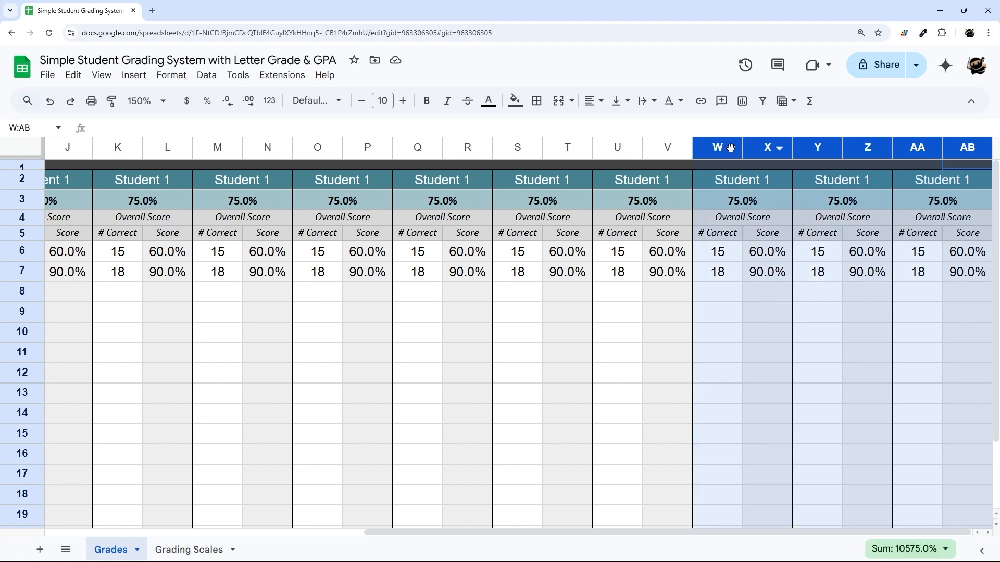
pyautogui.rightClick(721, 147)
pyautogui.click(765, 232)
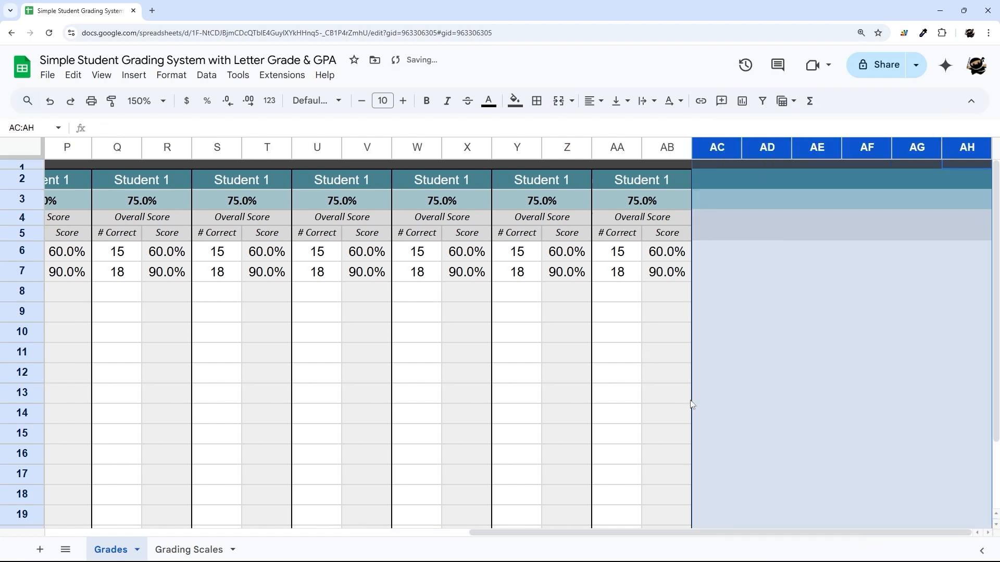
pyautogui.click(958, 219)
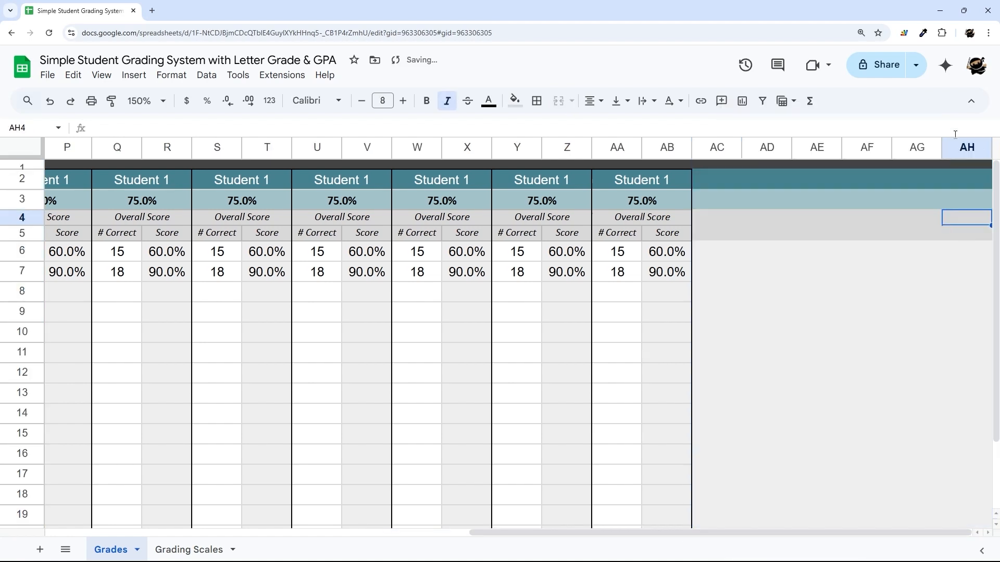
# Insert a border column after column AH, set its width to 10 pixels and fill it dark gray
pyautogui.rightClick(964, 147)
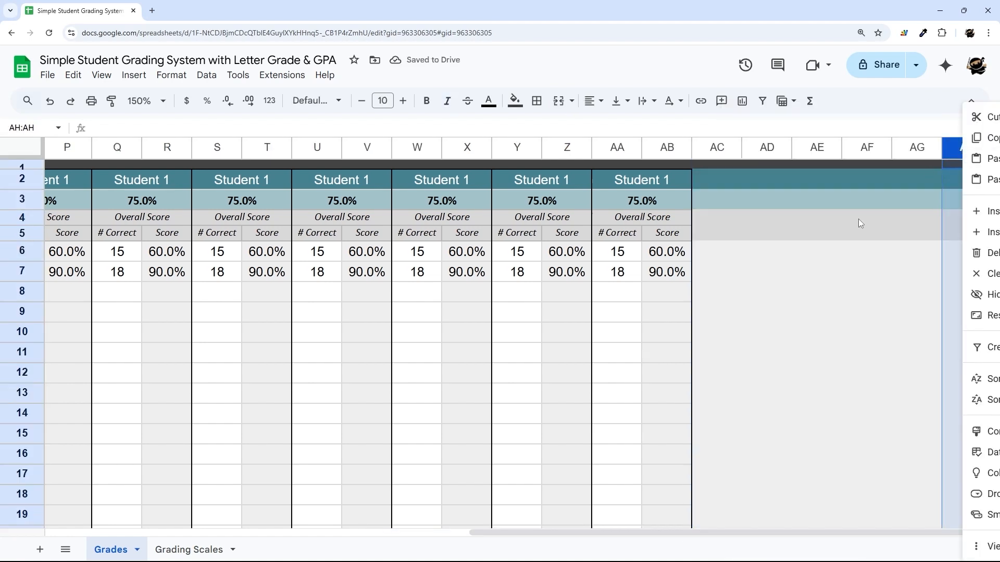
pyautogui.click(987, 235)
pyautogui.rightClick(959, 148)
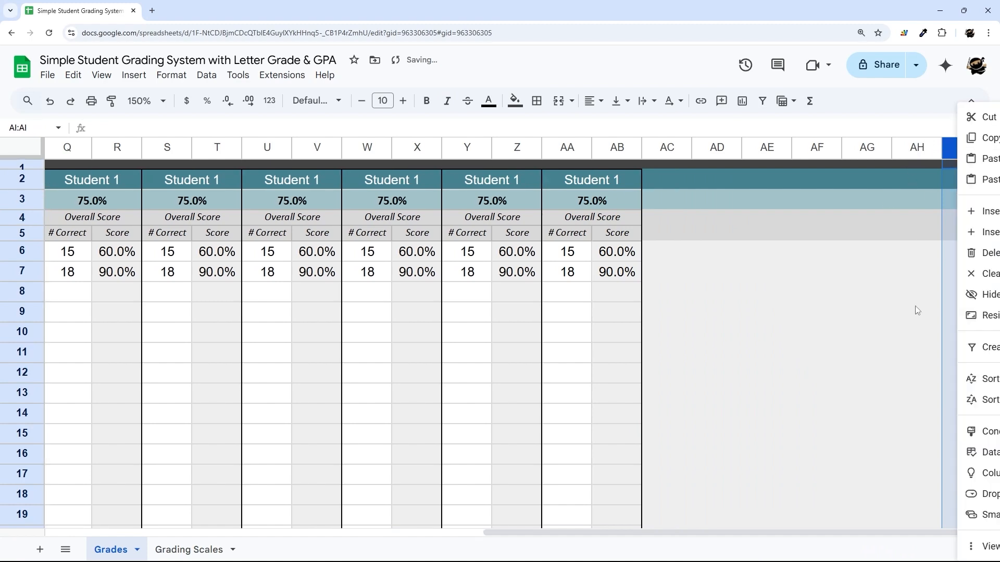
pyautogui.click(970, 316)
pyautogui.write('10')
pyautogui.press('Return')
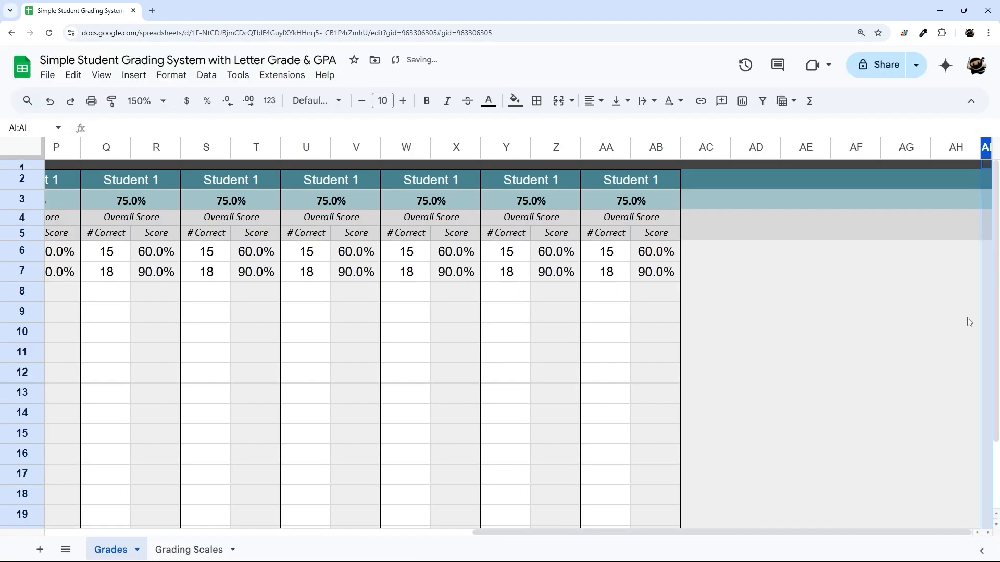
pyautogui.click(520, 102)
pyautogui.click(533, 147)
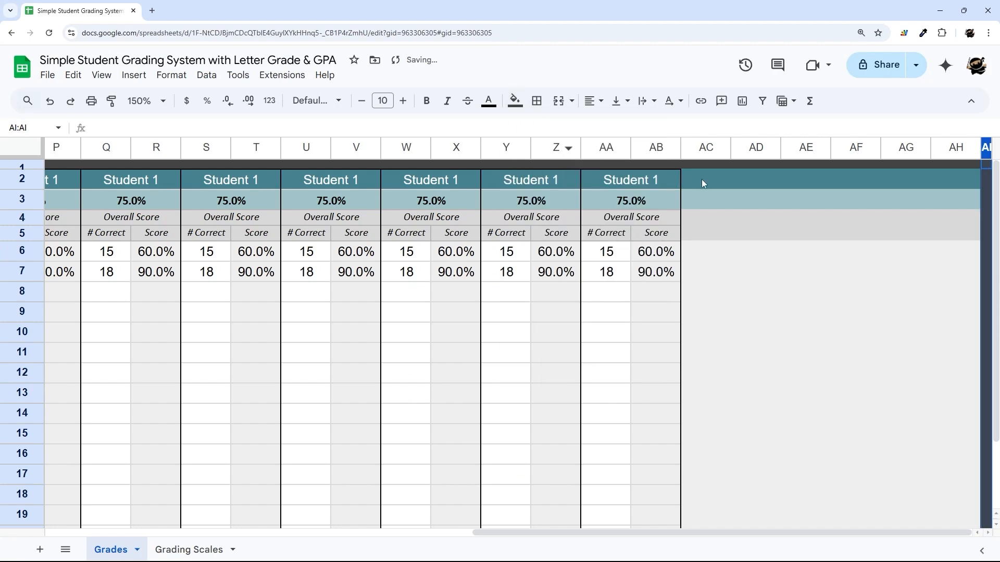
# Copy the student block in columns AA:AB and paste it at columns AC, AE and AG
pyautogui.click(601, 150)
pyautogui.hotkey('ctrl', 'c')
pyautogui.click(700, 151)
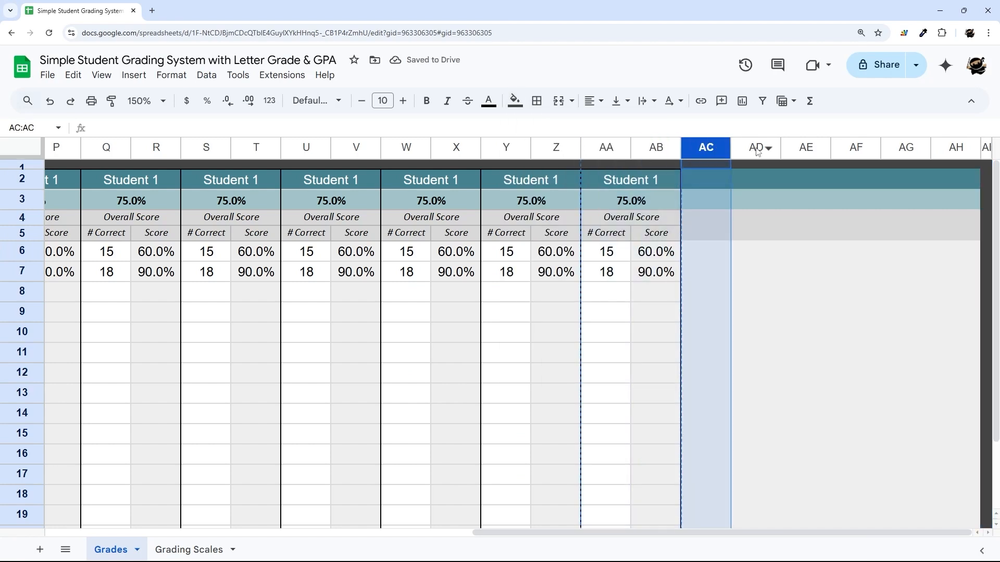
pyautogui.hotkey('ctrl', 'v')
pyautogui.click(794, 146)
pyautogui.hotkey('ctrl', 'v')
pyautogui.click(906, 148)
pyautogui.hotkey('ctrl', 'v')
pyautogui.click(933, 345)
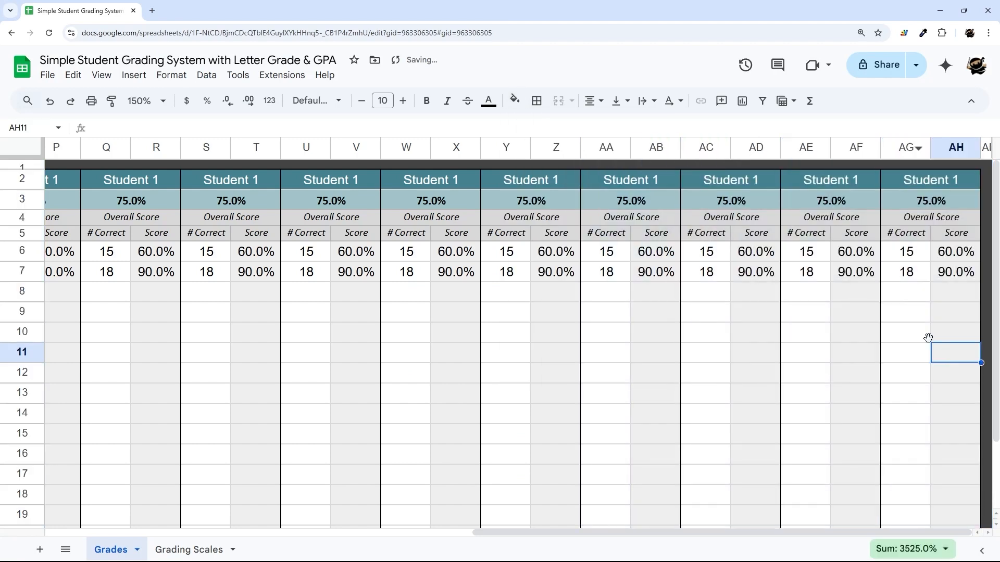
# Clear the sample # Correct values in rows 6 and 7 from column AG back to column Q, and check the overall score in U3
pyautogui.moveTo(906, 252); pyautogui.dragTo(906, 272)
pyautogui.press('Delete')
pyautogui.moveTo(806, 251); pyautogui.dragTo(810, 278)
pyautogui.press('Delete')
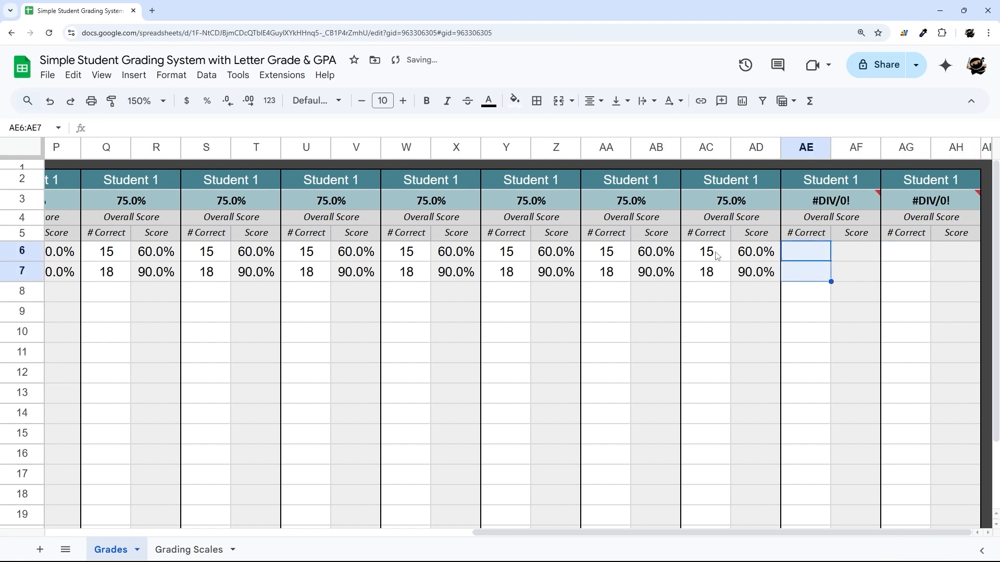
pyautogui.moveTo(706, 252); pyautogui.dragTo(706, 271)
pyautogui.press('Delete')
pyautogui.moveTo(606, 251); pyautogui.dragTo(606, 272)
pyautogui.press('Delete')
pyautogui.moveTo(507, 251); pyautogui.dragTo(502, 272)
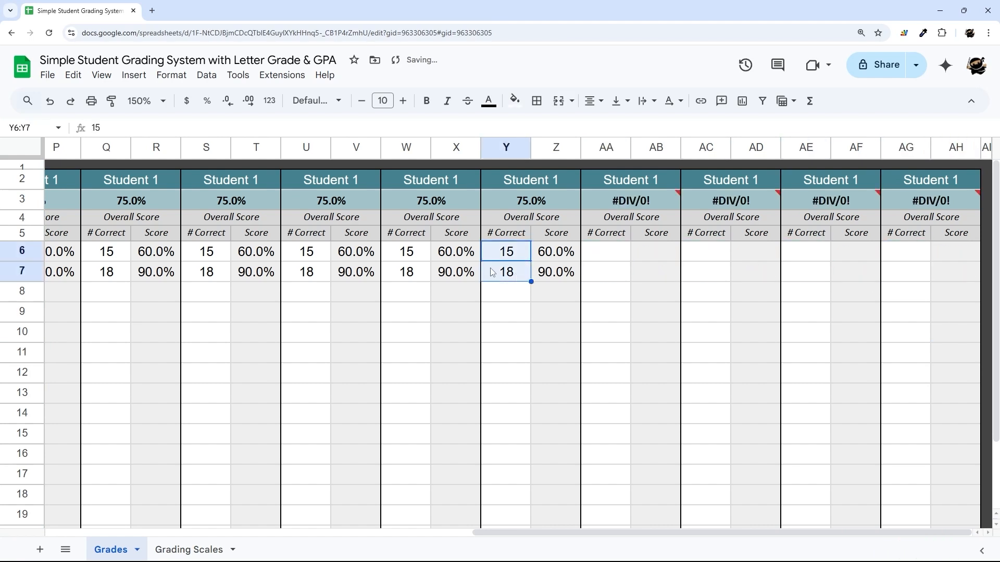
pyautogui.press('Delete')
pyautogui.moveTo(406, 252); pyautogui.dragTo(408, 273)
pyautogui.press('Delete')
pyautogui.moveTo(306, 251); pyautogui.dragTo(307, 293)
pyautogui.press('Delete')
pyautogui.moveTo(206, 252); pyautogui.dragTo(206, 271)
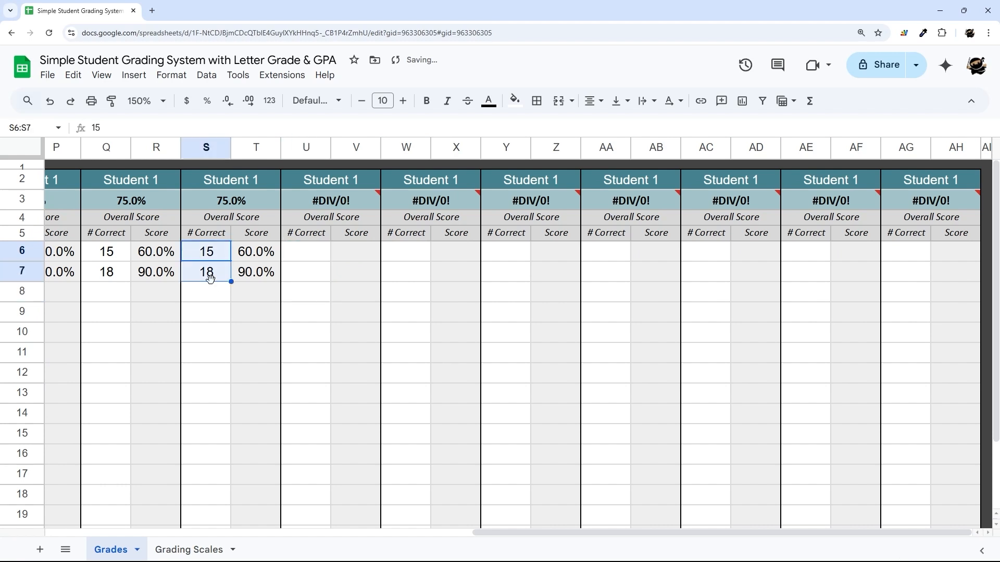
pyautogui.press('Delete')
pyautogui.moveTo(106, 251); pyautogui.dragTo(107, 272)
pyautogui.press('Delete')
pyautogui.click(334, 205)
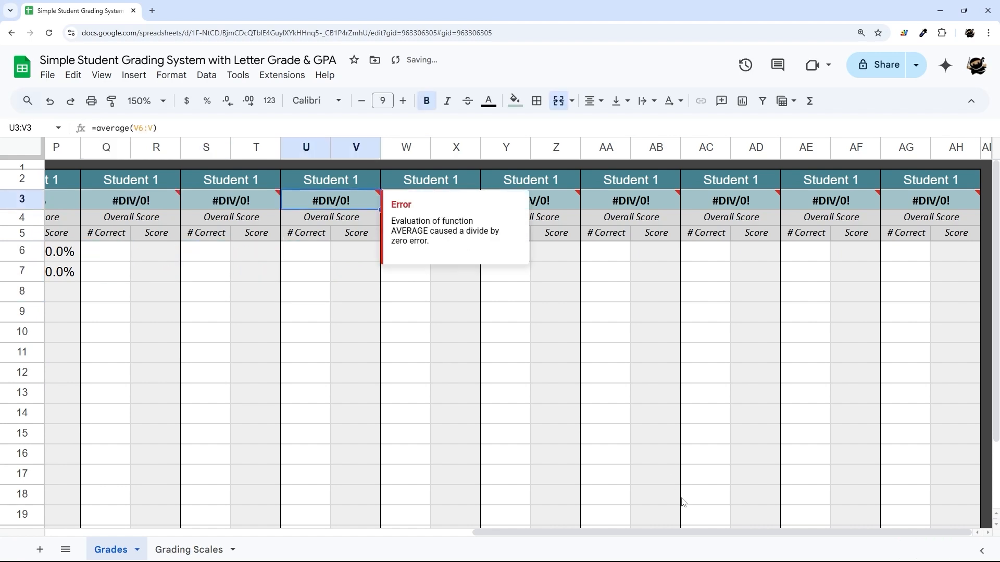
# Clear the student names in header row 2 from column I through column AH
pyautogui.moveTo(692, 533); pyautogui.dragTo(782, 553)
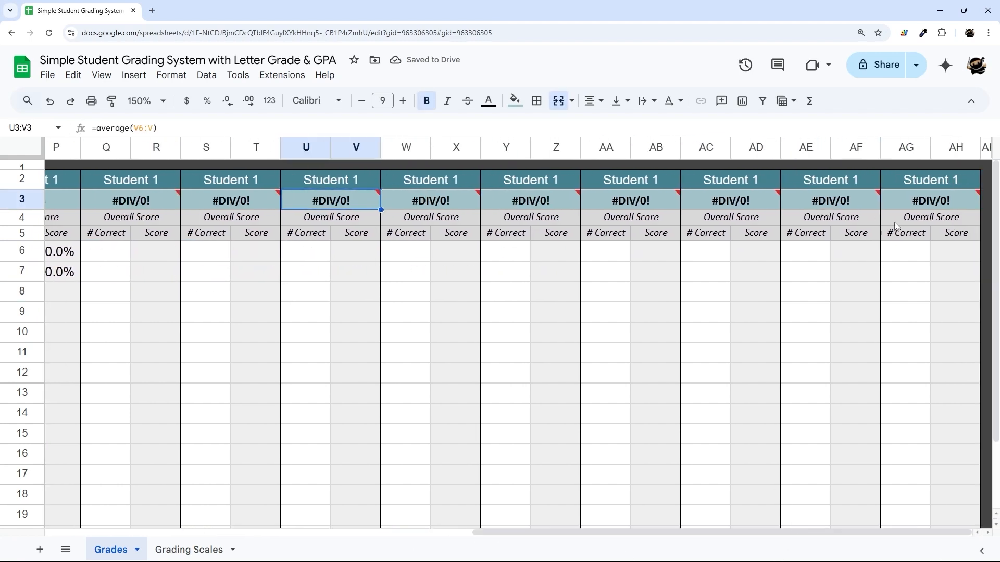
pyautogui.click(926, 179)
pyautogui.hotkey('ctrl', 'shift', 'Left')
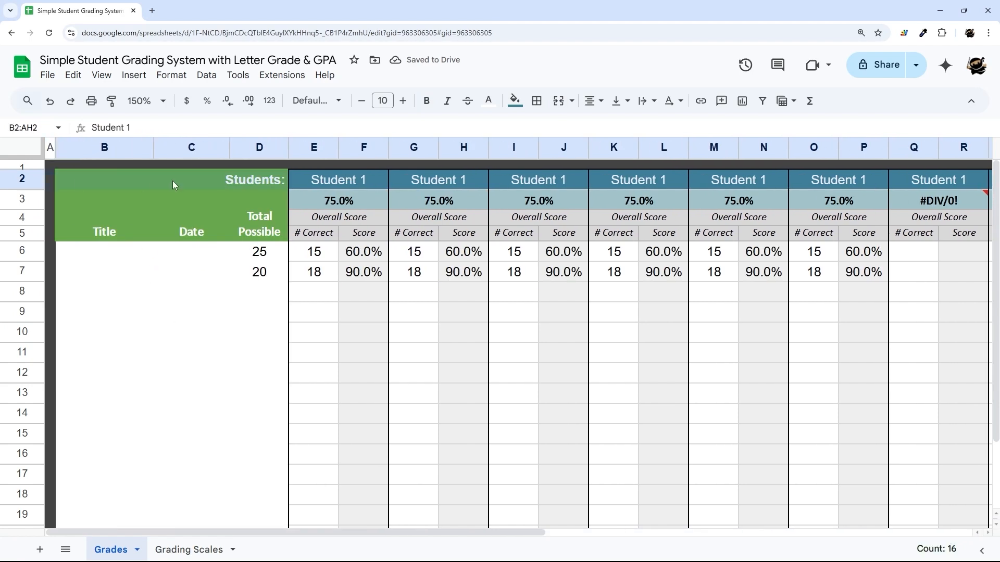
pyautogui.hotkey('shift', 'Right')
pyautogui.hotkey('shift', 'Right')
pyautogui.hotkey('shift', 'Right')
pyautogui.press('Delete')
# Change the student header in G2 to "Student 2"
pyautogui.doubleClick(461, 183)
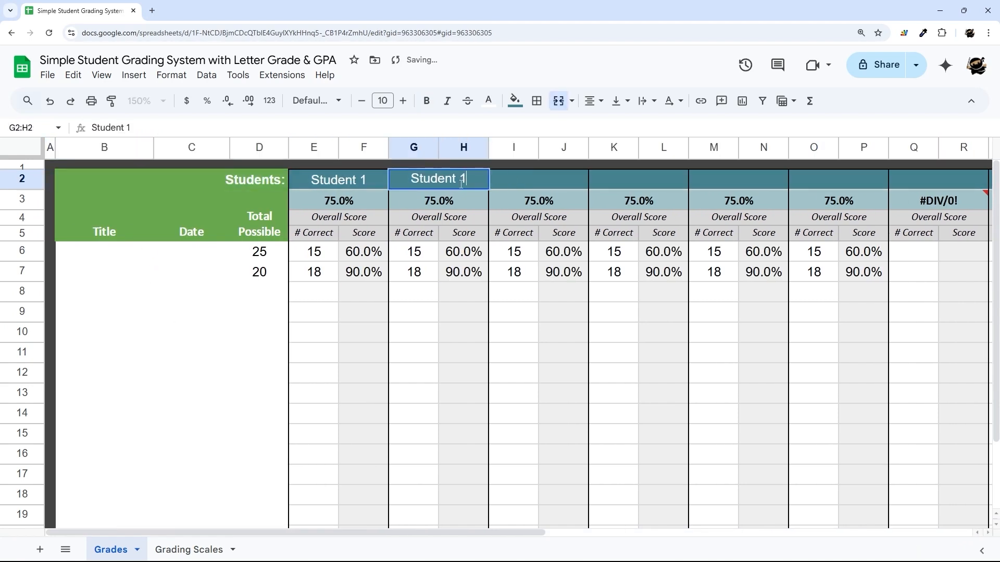
pyautogui.press('Return')
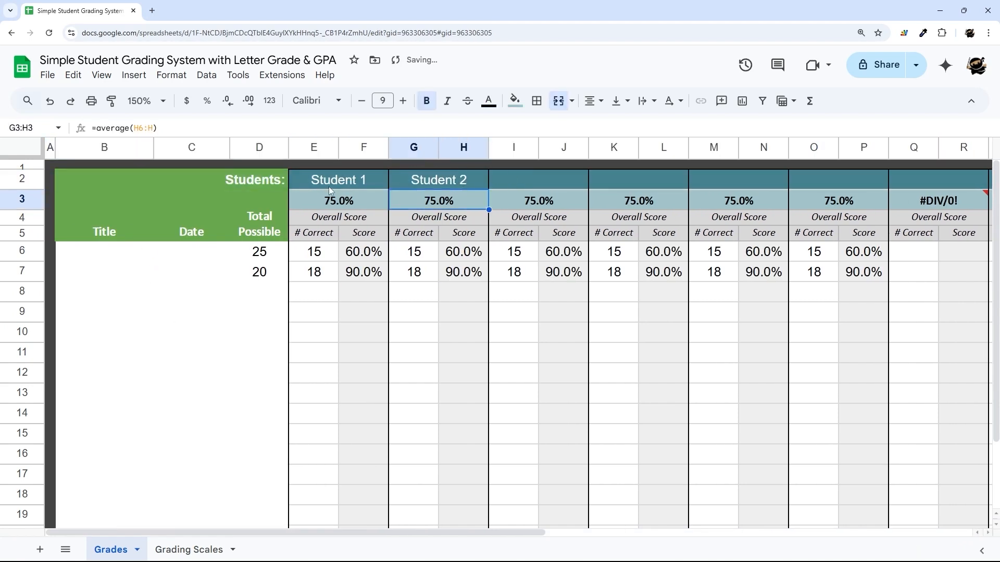
pyautogui.moveTo(329, 189); pyautogui.dragTo(425, 397)
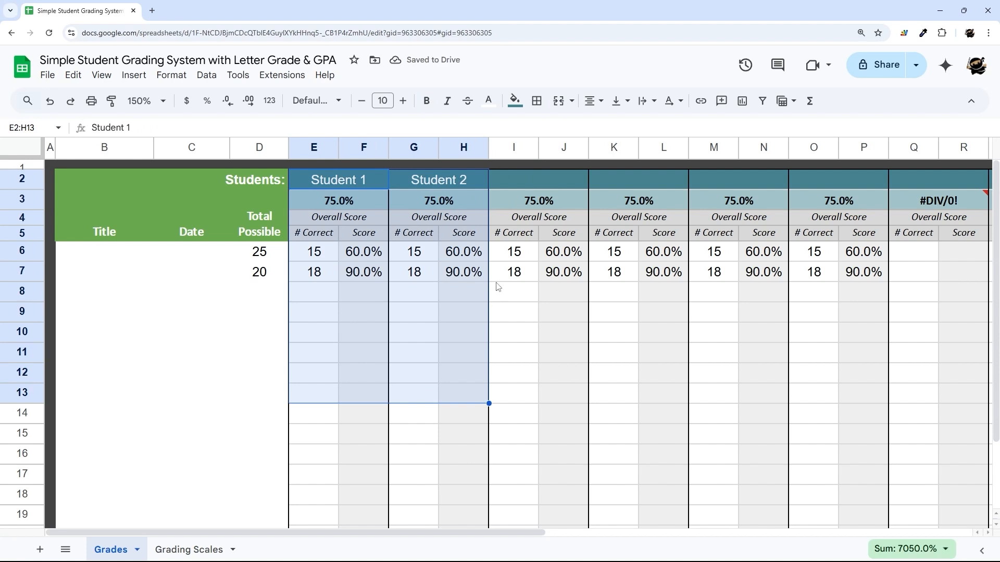
# Clear the sample # Correct values in rows 6 and 7 of columns O, M, K, I, G and E
pyautogui.moveTo(836, 259); pyautogui.dragTo(834, 273)
pyautogui.press('Delete')
pyautogui.moveTo(719, 252); pyautogui.dragTo(719, 273)
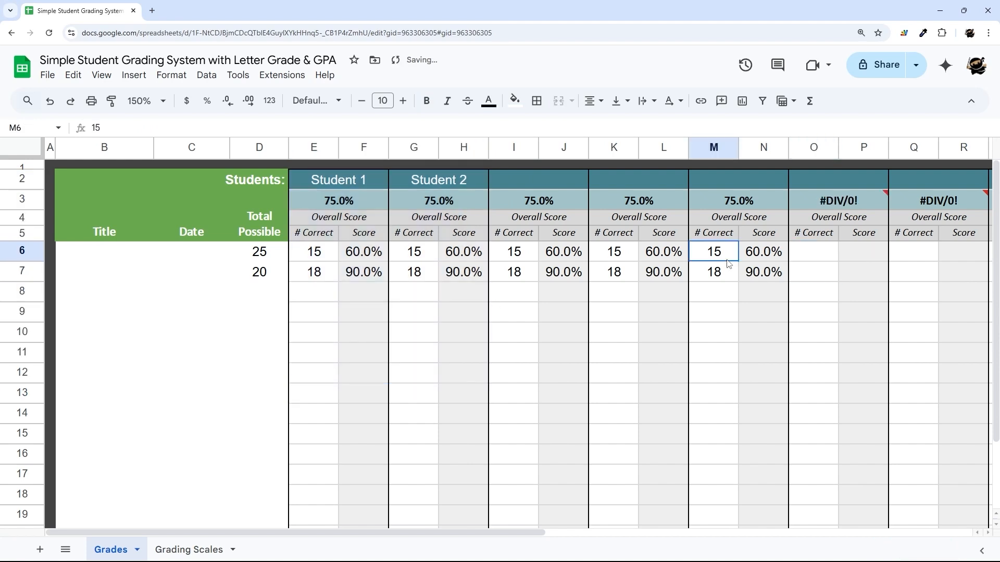
pyautogui.press('Delete')
pyautogui.moveTo(620, 253); pyautogui.dragTo(620, 273)
pyautogui.press('Delete')
pyautogui.moveTo(518, 253); pyautogui.dragTo(518, 274)
pyautogui.press('Delete')
pyautogui.moveTo(417, 252); pyautogui.dragTo(417, 273)
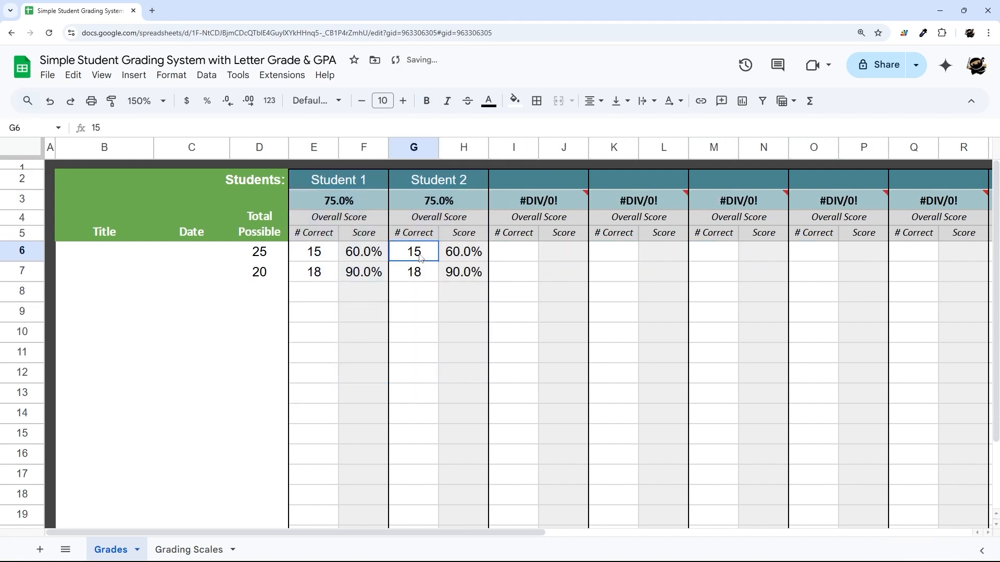
pyautogui.press('Delete')
pyautogui.moveTo(314, 252); pyautogui.dragTo(314, 273)
pyautogui.press('Delete')
# Wrap Student 1's overall score formula in E3 as =IFERROR(average(F6:F),"-")
pyautogui.click(339, 200)
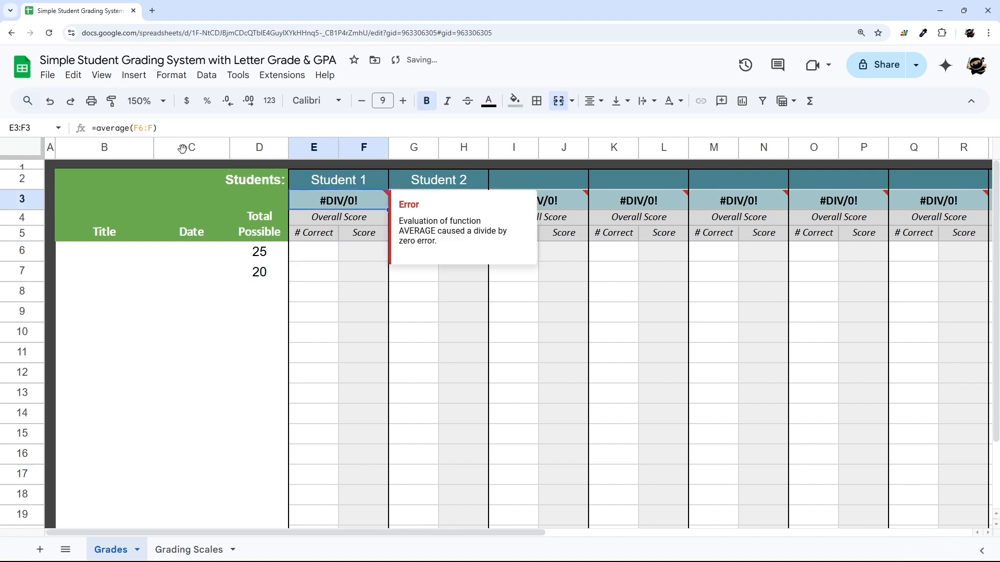
pyautogui.click(169, 128)
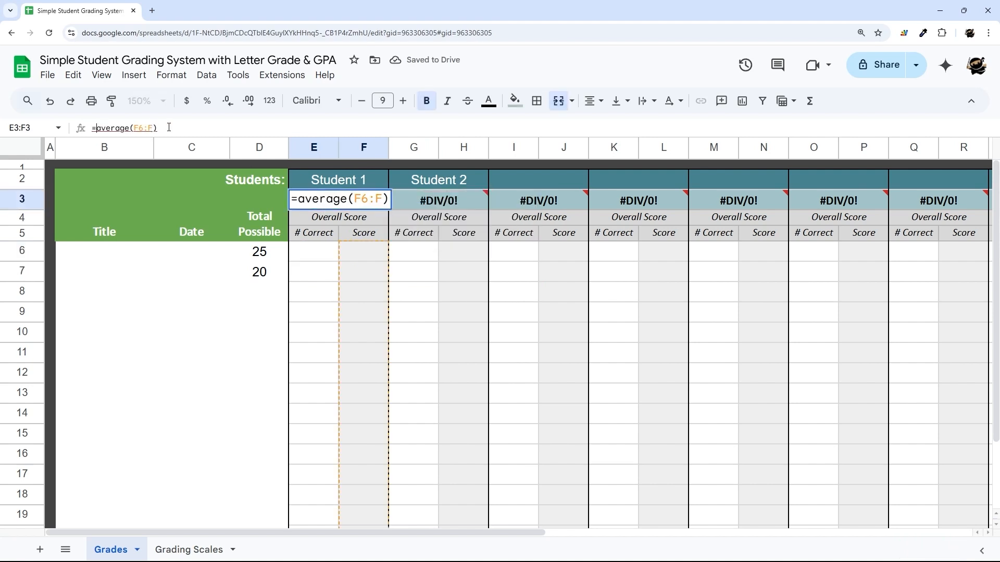
pyautogui.write('IFERROR(average(F6:F),"-")')
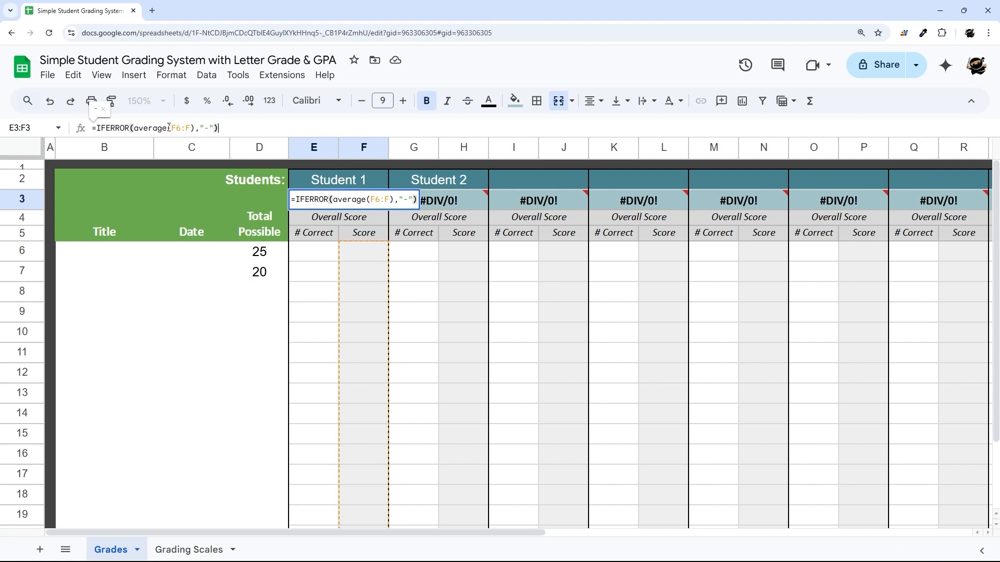
pyautogui.press('Return')
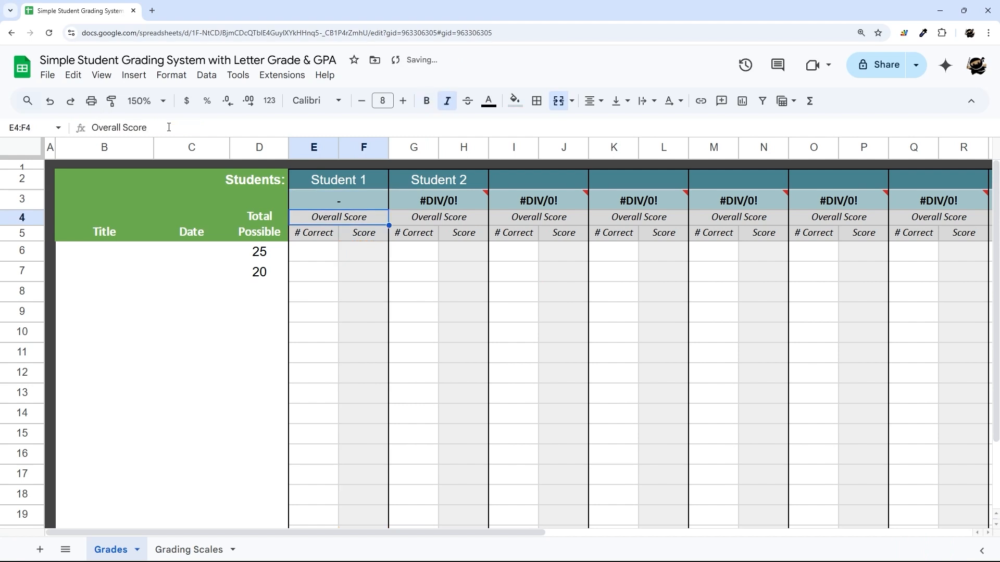
# Enter 18 as Student 1's # Correct in both E6 and E7
pyautogui.click(317, 252)
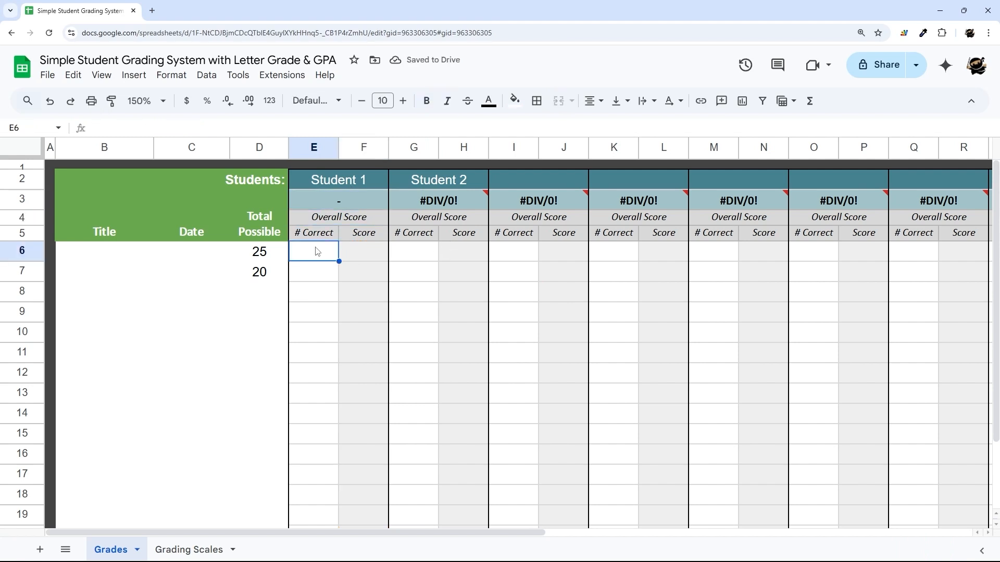
pyautogui.write('18')
pyautogui.press('Return')
pyautogui.write('18')
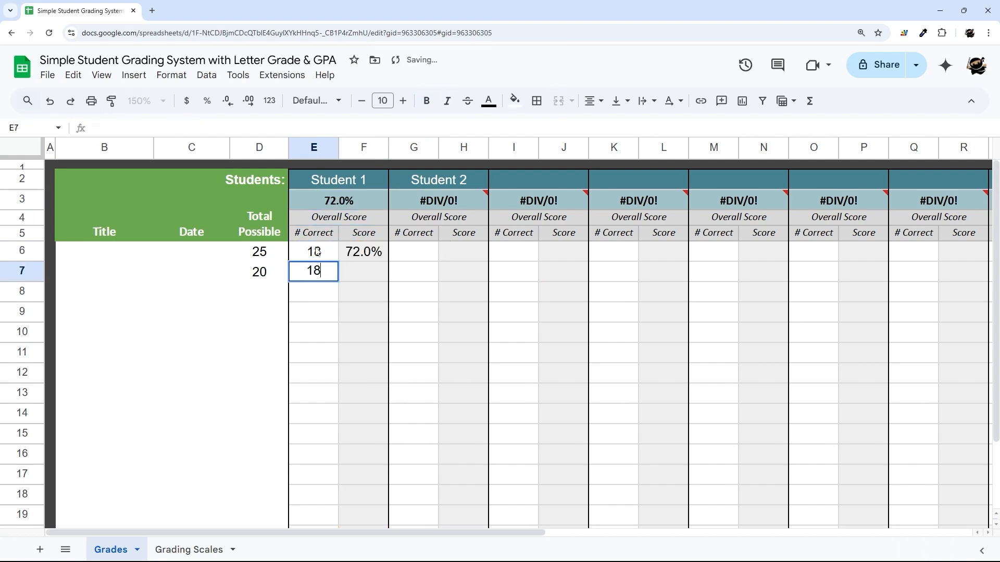
pyautogui.press('Return')
# Copy the overall score formula in E3 to every other student's overall score cell, from G3 through AG3
pyautogui.click(329, 205)
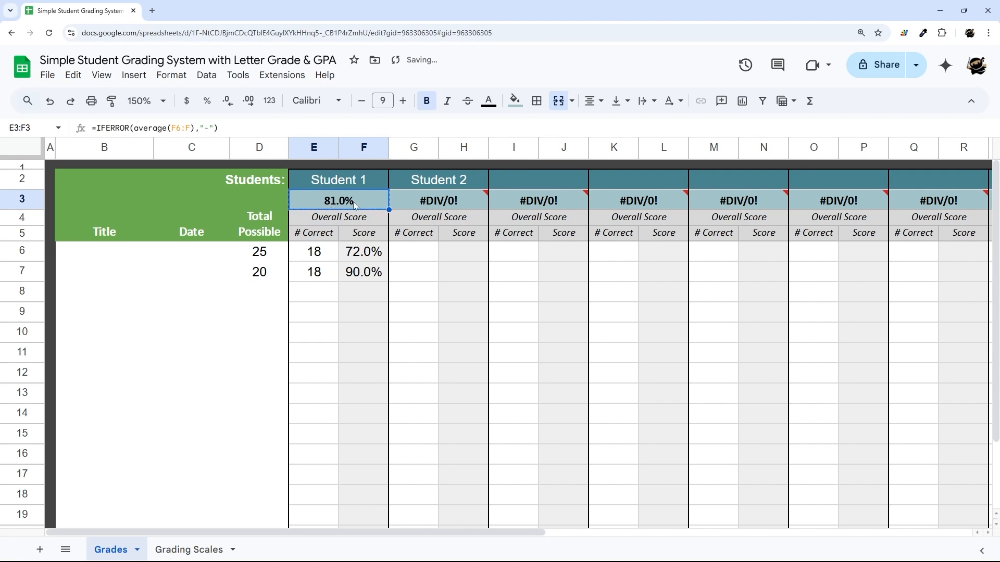
pyautogui.click(409, 205)
pyautogui.hotkey('ctrl', 'v')
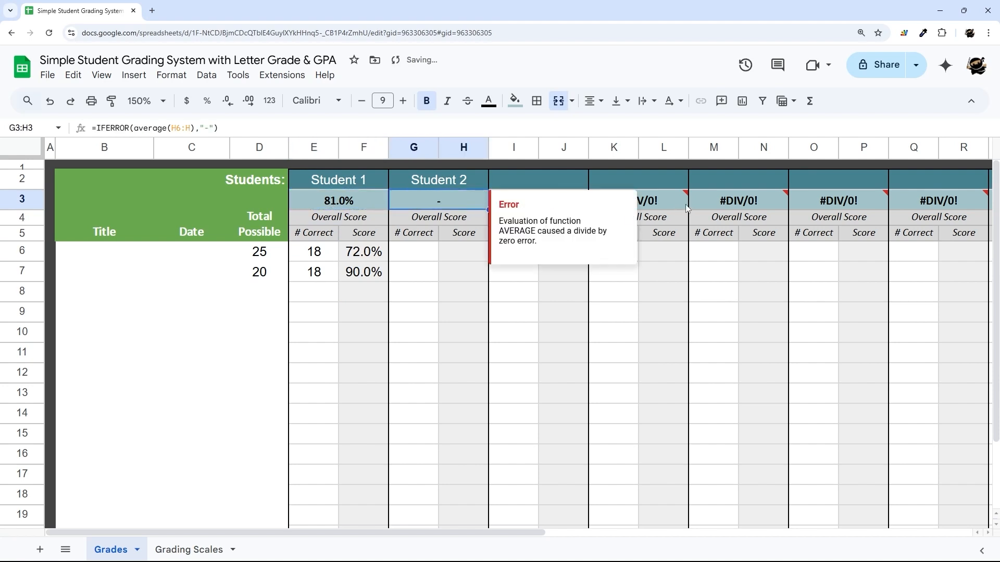
pyautogui.click(498, 200)
pyautogui.hotkey('ctrl', 'v')
pyautogui.press('Right')
pyautogui.hotkey('ctrl', 'v')
pyautogui.press('Right')
pyautogui.hotkey('ctrl', 'v')
pyautogui.press('Right')
pyautogui.hotkey('ctrl', 'v')
pyautogui.press('Right')
pyautogui.hotkey('ctrl', 'v')
pyautogui.press('Right')
pyautogui.hotkey('ctrl', 'v')
pyautogui.press('Right')
pyautogui.hotkey('ctrl', 'v')
pyautogui.press('Right')
pyautogui.hotkey('ctrl', 'v')
pyautogui.press('Right')
pyautogui.hotkey('ctrl', 'v')
pyautogui.press('Right')
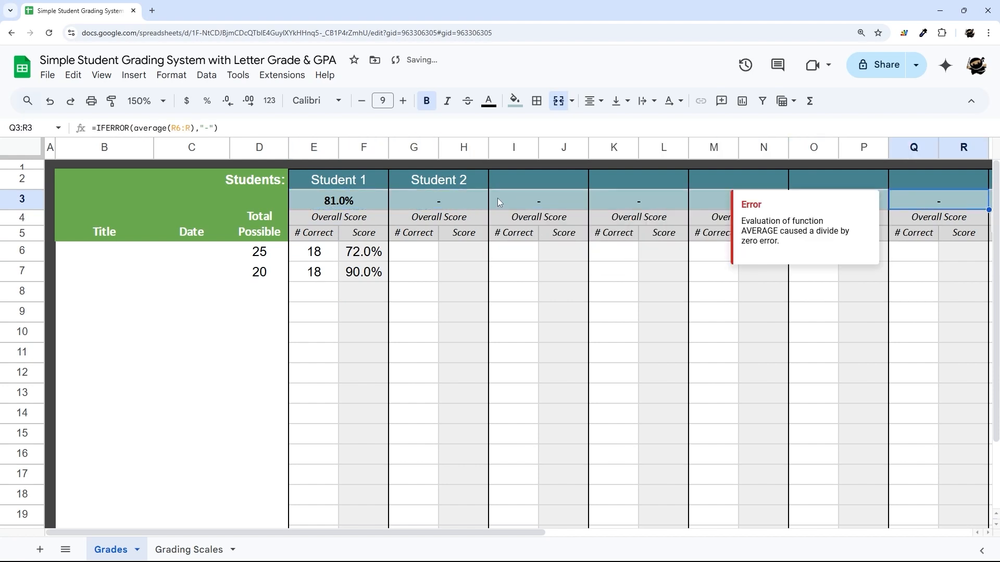
pyautogui.hotkey('ctrl', 'v')
pyautogui.press('Right')
pyautogui.hotkey('ctrl', 'v')
pyautogui.press('Right')
pyautogui.hotkey('ctrl', 'v')
pyautogui.press('Right')
pyautogui.hotkey('ctrl', 'v')
pyautogui.press('Home')
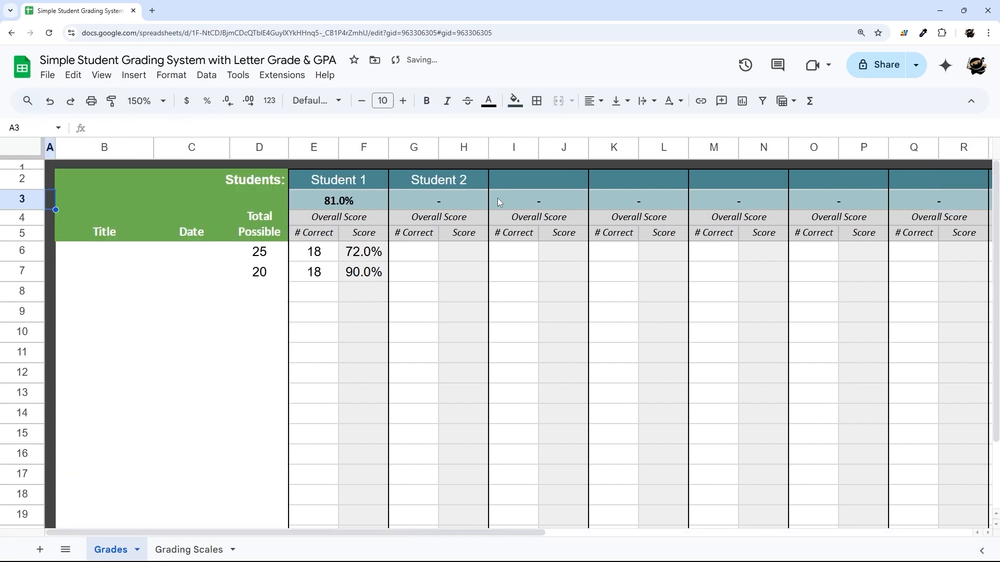
pyautogui.moveTo(309, 147); pyautogui.dragTo(870, 164)
pyautogui.click(907, 182)
pyautogui.click(856, 183)
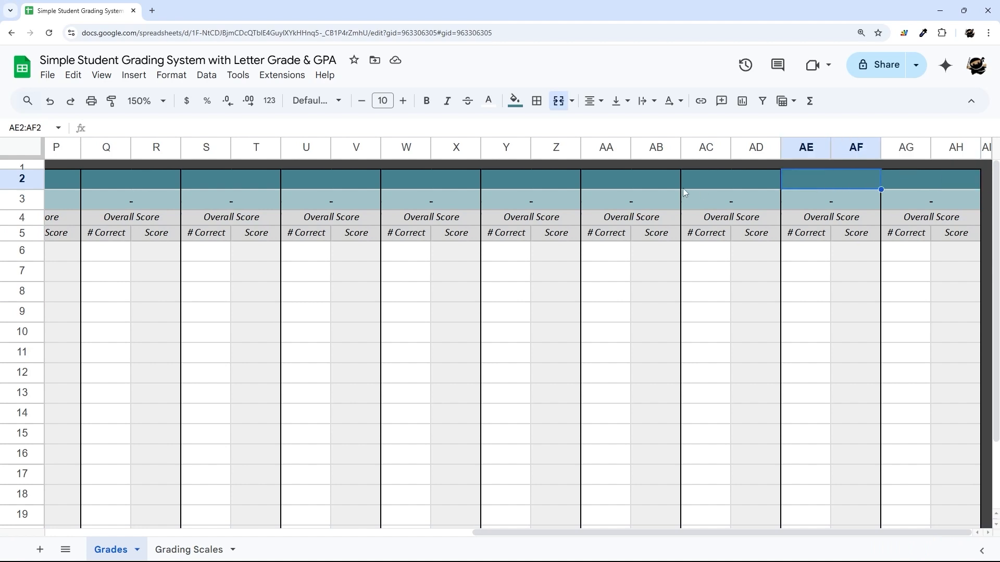
pyautogui.click(685, 182)
pyautogui.moveTo(703, 256); pyautogui.dragTo(711, 436)
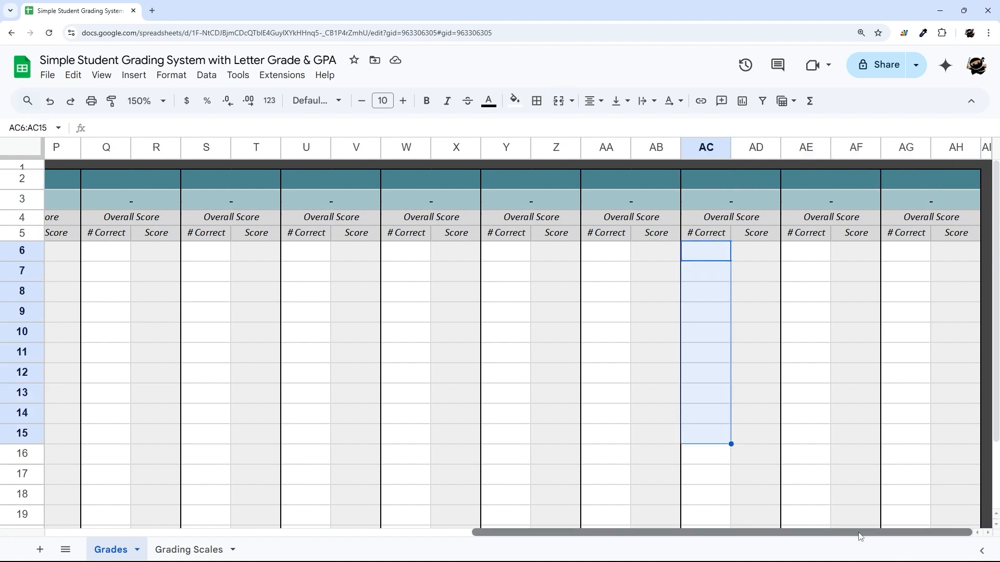
# Add inner borders to the Title, Date and Total Possible block in B2:D20
pyautogui.moveTo(859, 537); pyautogui.dragTo(352, 511)
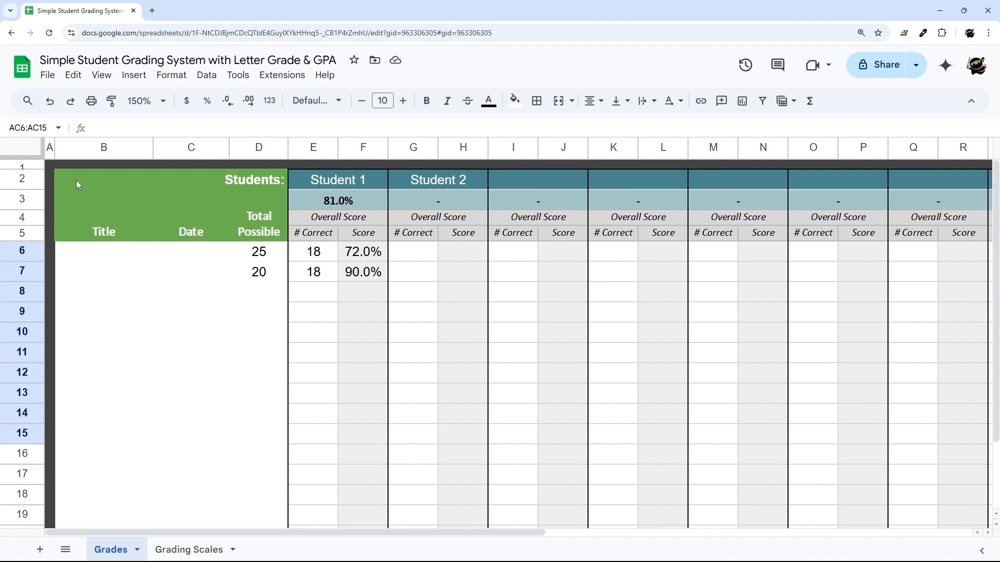
pyautogui.moveTo(76, 180); pyautogui.dragTo(259, 471)
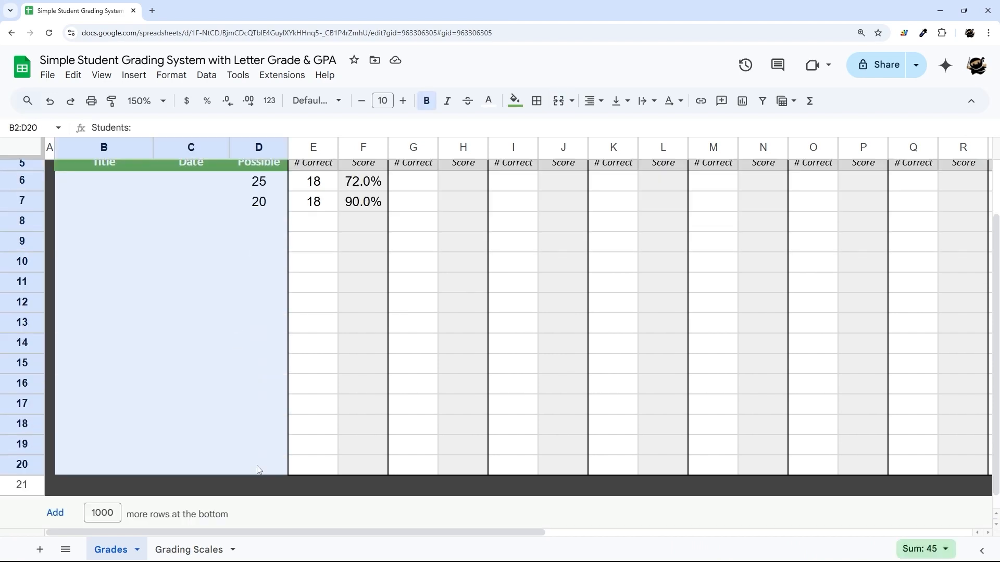
pyautogui.click(536, 101)
pyautogui.click(569, 131)
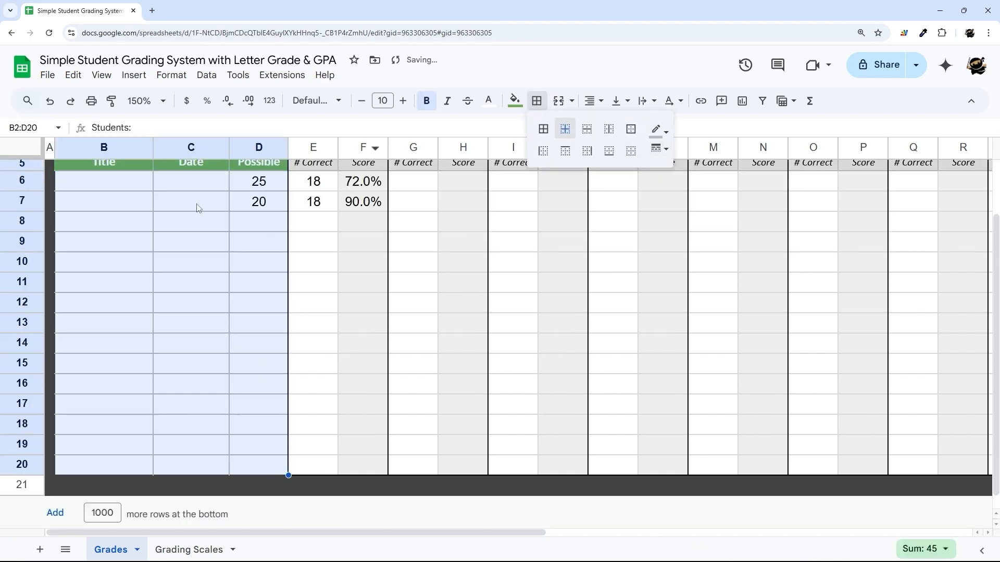
pyautogui.scroll(2, 132, 250)
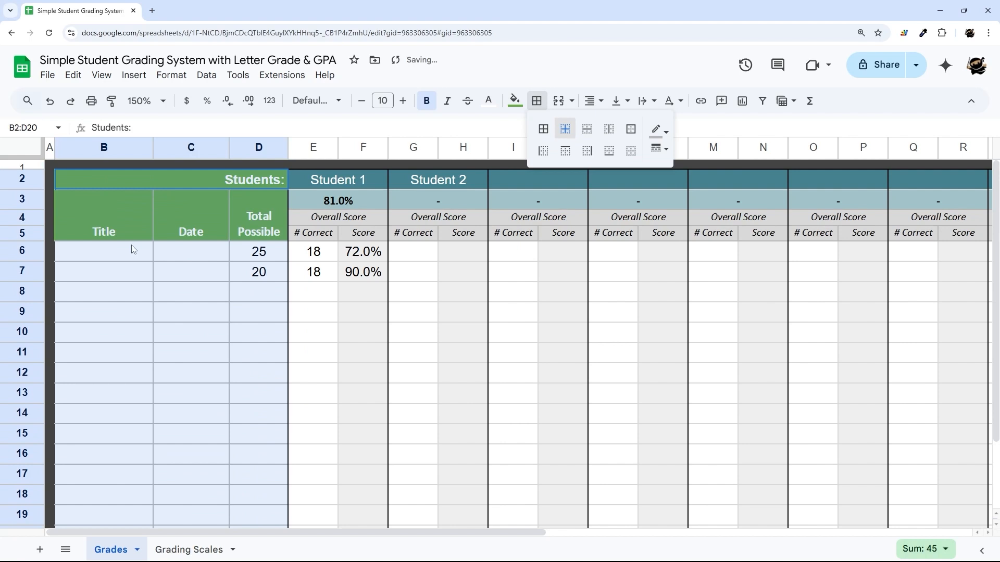
# Apply a thicker black outer border around the whole grades table, B2:AH20
pyautogui.click(119, 190)
pyautogui.scroll(-2, 344, 429)
pyautogui.moveTo(495, 537); pyautogui.dragTo(863, 544)
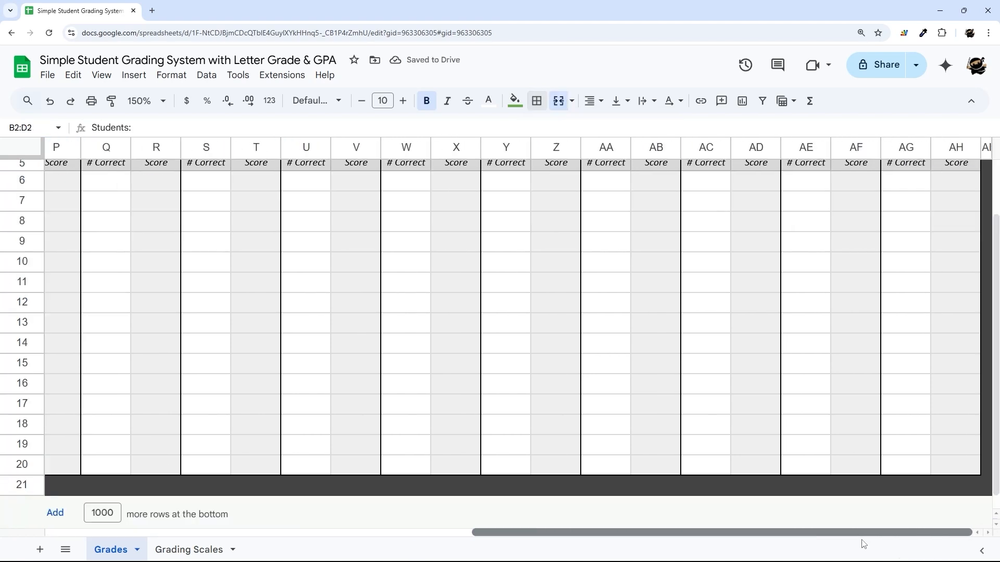
pyautogui.keyDown('shift'); pyautogui.click(958, 469); pyautogui.keyUp('shift')
pyautogui.scroll(2, 470, 208)
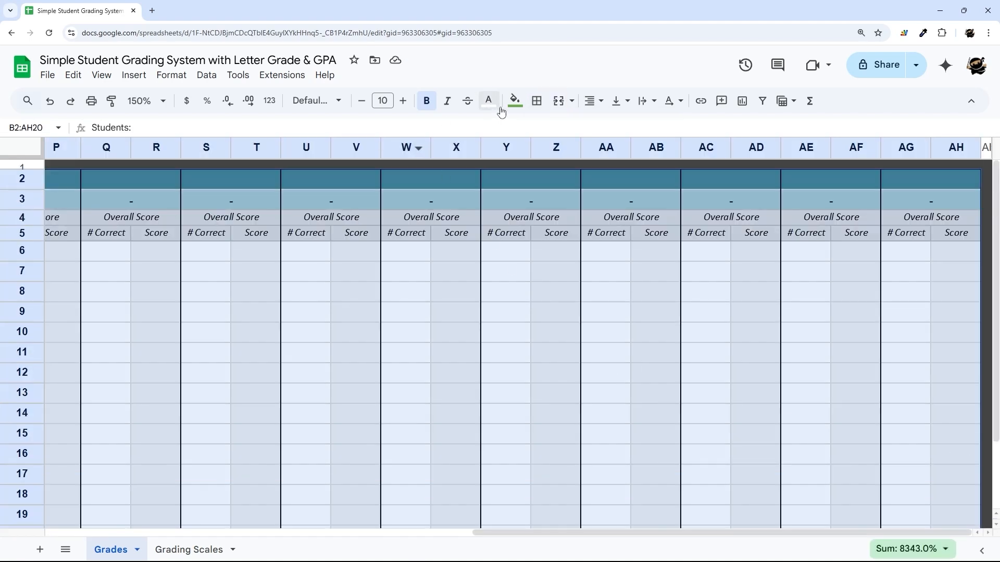
pyautogui.click(537, 100)
pyautogui.click(660, 130)
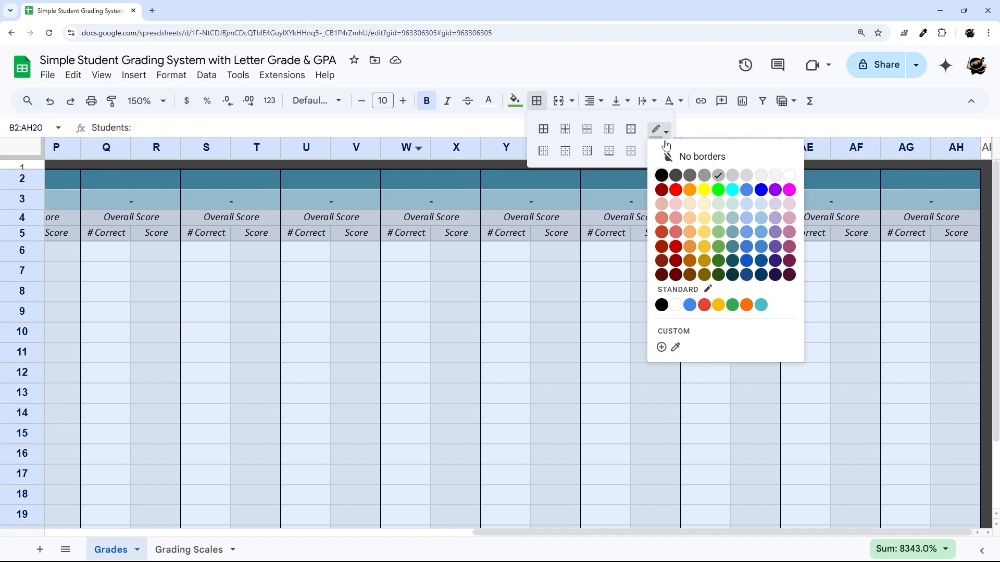
pyautogui.click(662, 175)
pyautogui.click(659, 149)
pyautogui.click(677, 185)
pyautogui.click(631, 128)
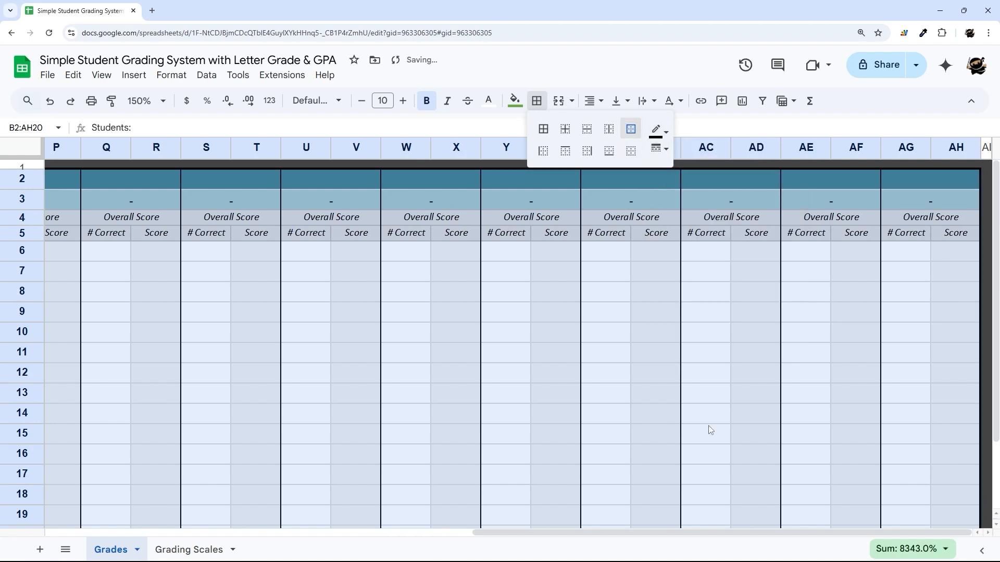
# Narrow the Date column C to about half the width of the Title column
pyautogui.moveTo(735, 537); pyautogui.dragTo(308, 535)
pyautogui.click(77, 260)
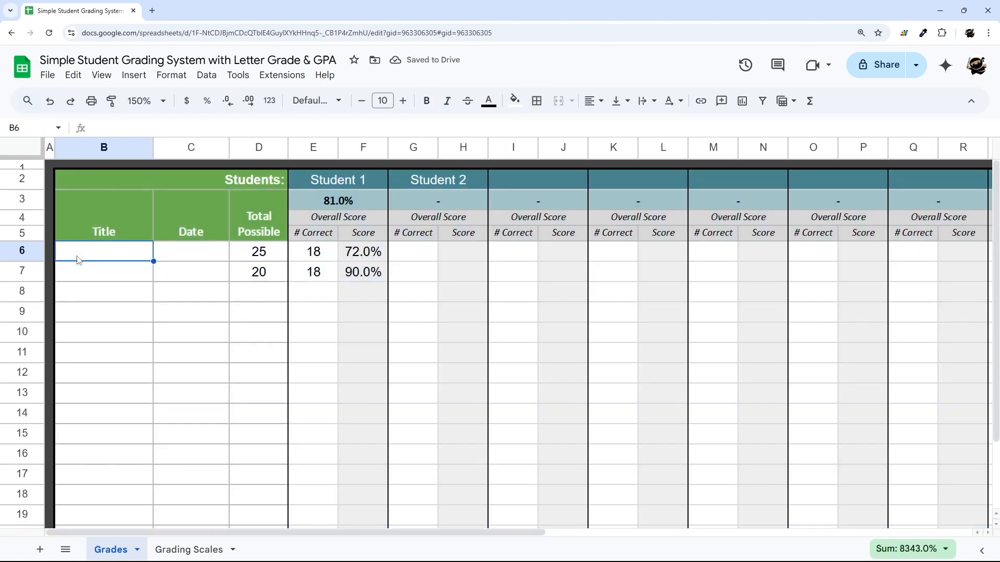
pyautogui.moveTo(228, 149); pyautogui.dragTo(201, 151)
# Add a data validation rule to the Date cells C6:C20 with the criteria "Is valid date", rejecting invalid input
pyautogui.doubleClick(176, 260)
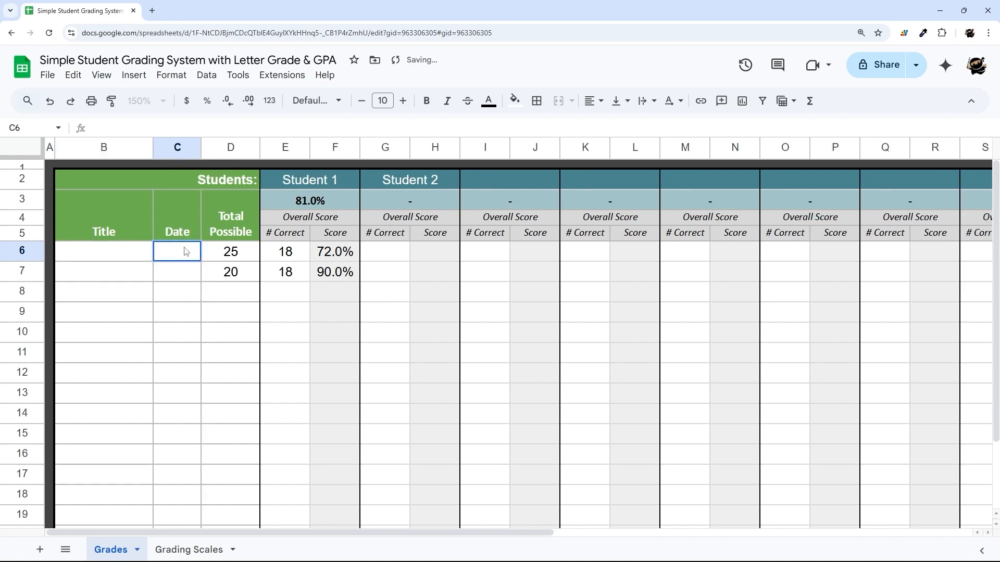
pyautogui.doubleClick(175, 268)
pyautogui.doubleClick(180, 291)
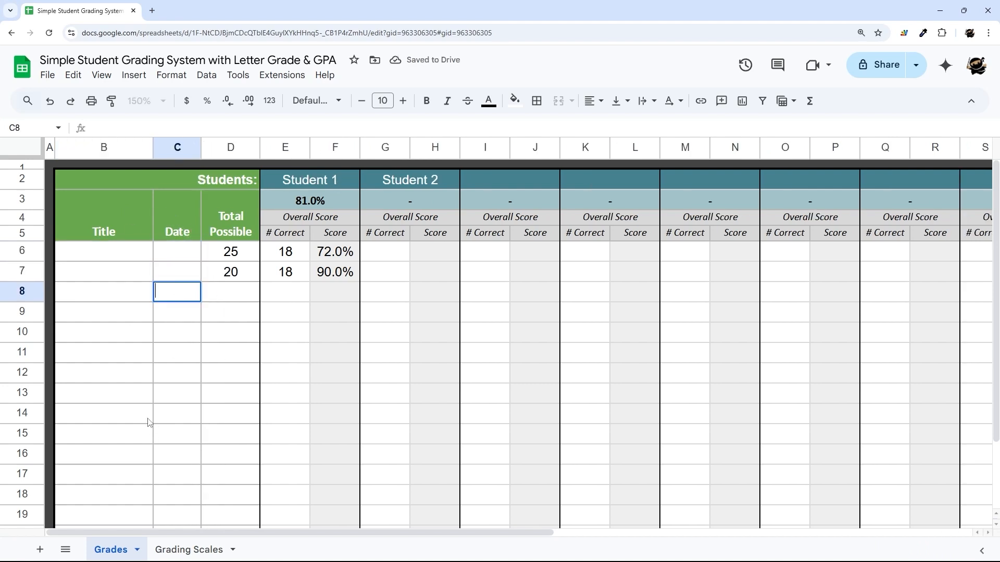
pyautogui.scroll(-2, 177, 252)
pyautogui.moveTo(177, 254); pyautogui.dragTo(188, 469)
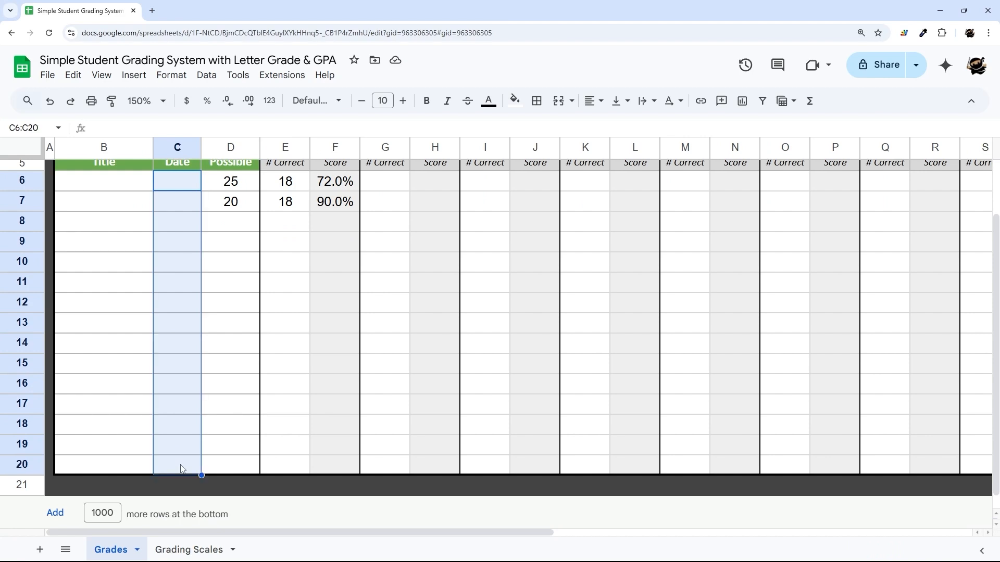
pyautogui.rightClick(179, 469)
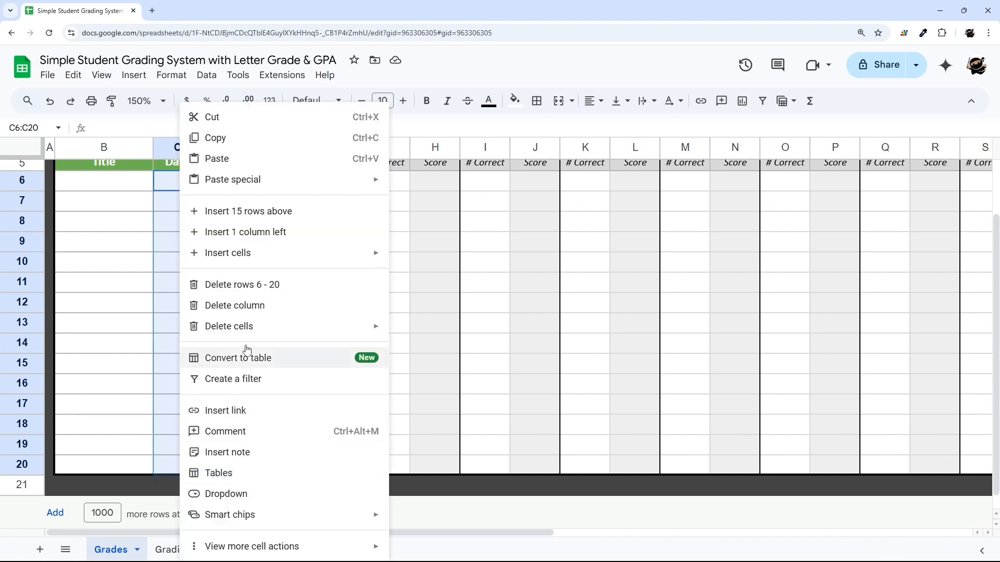
pyautogui.click(224, 494)
pyautogui.click(813, 228)
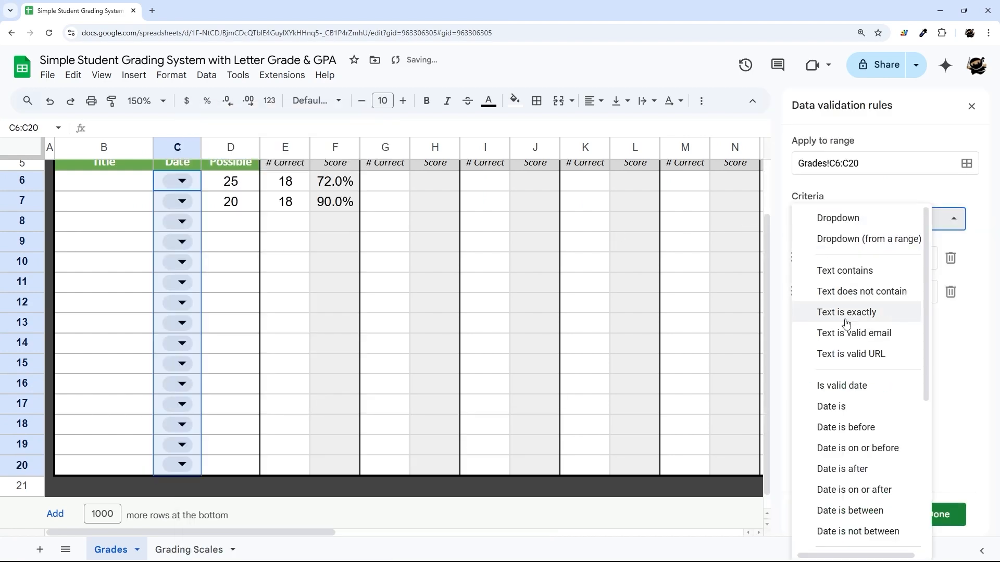
pyautogui.click(843, 388)
pyautogui.click(844, 366)
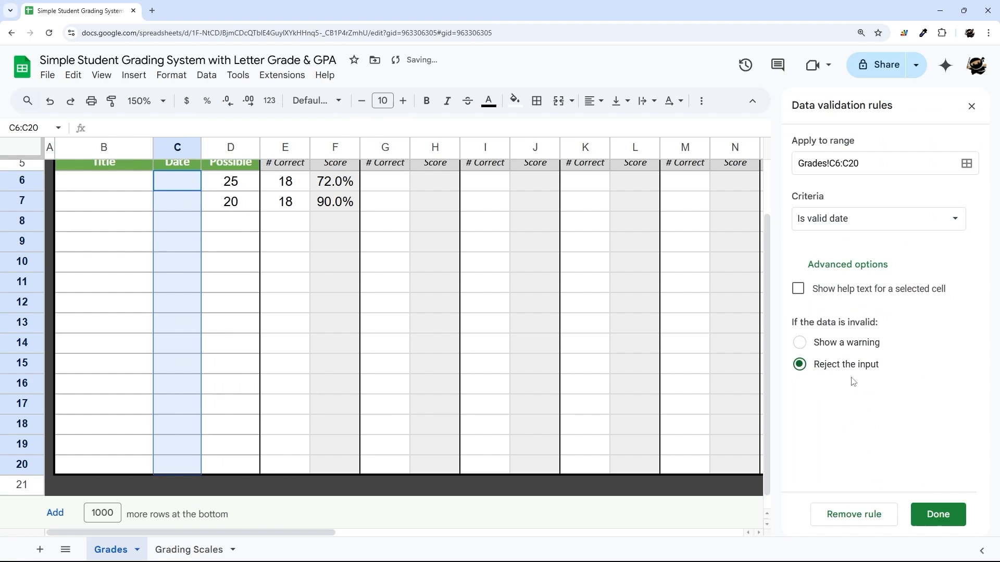
pyautogui.click(942, 514)
pyautogui.click(970, 106)
pyautogui.scroll(3, 263, 237)
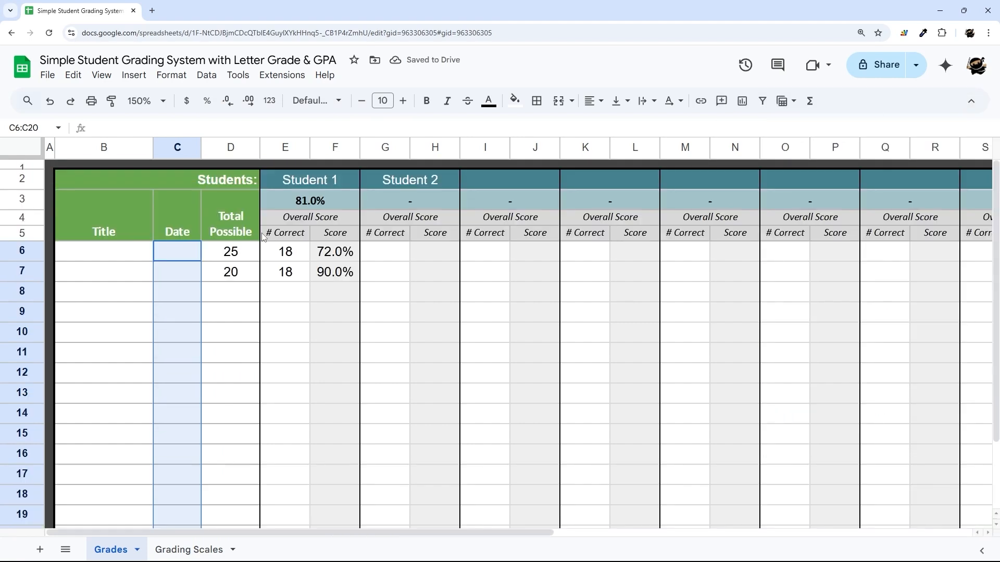
# Enter the date 11/26/2024 in the first Date cell, C6, using the date picker
pyautogui.click(183, 251)
pyautogui.doubleClick(183, 251)
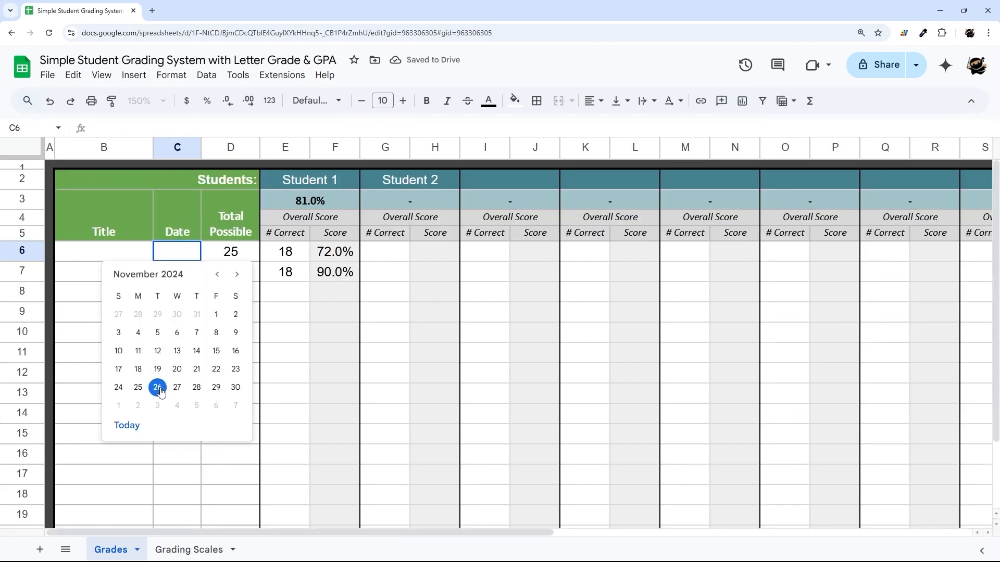
pyautogui.click(161, 391)
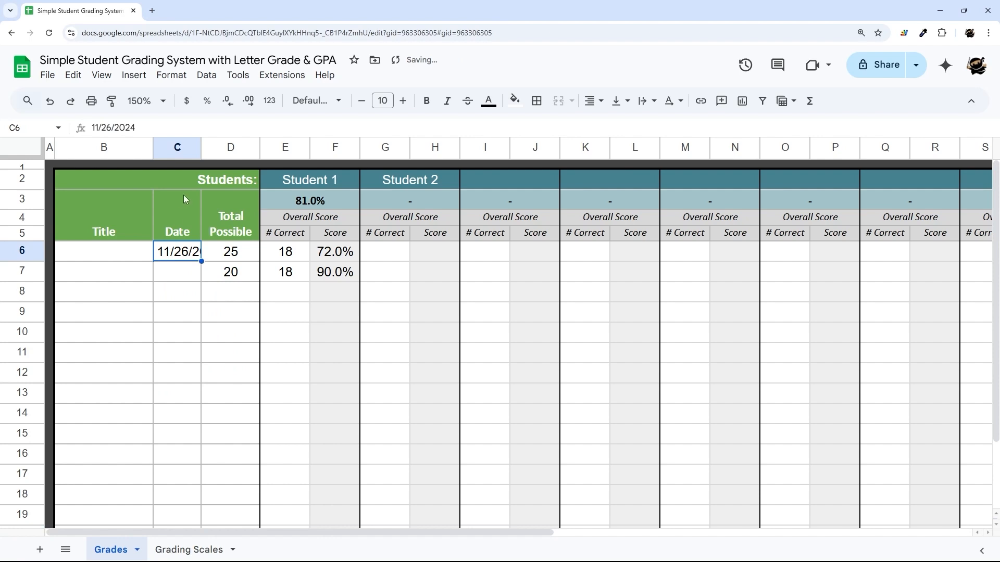
# Apply a custom month/day/year format with a two-digit year to the Date cells C6:C20
pyautogui.moveTo(174, 252); pyautogui.dragTo(178, 462)
pyautogui.scroll(2, 192, 224)
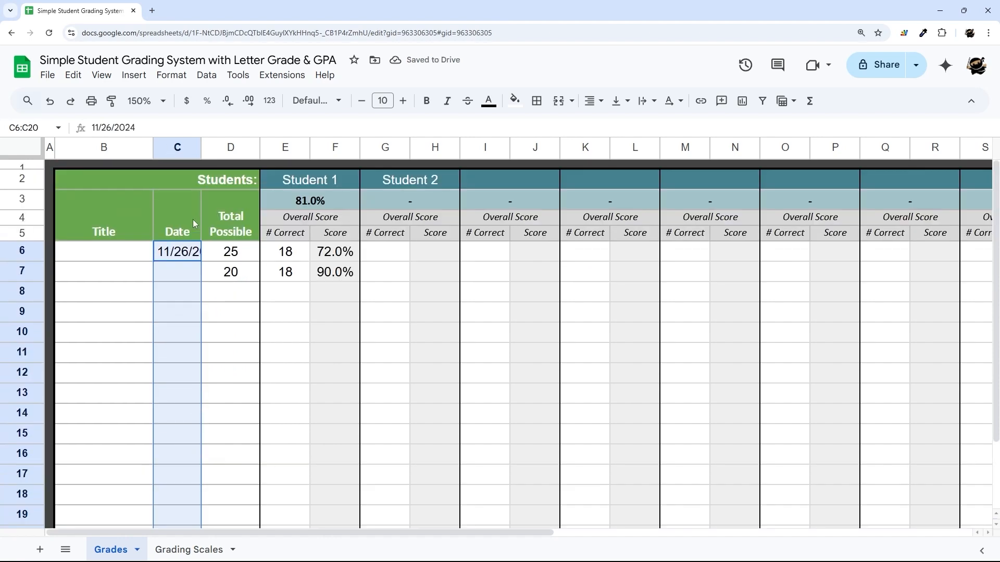
pyautogui.click(271, 102)
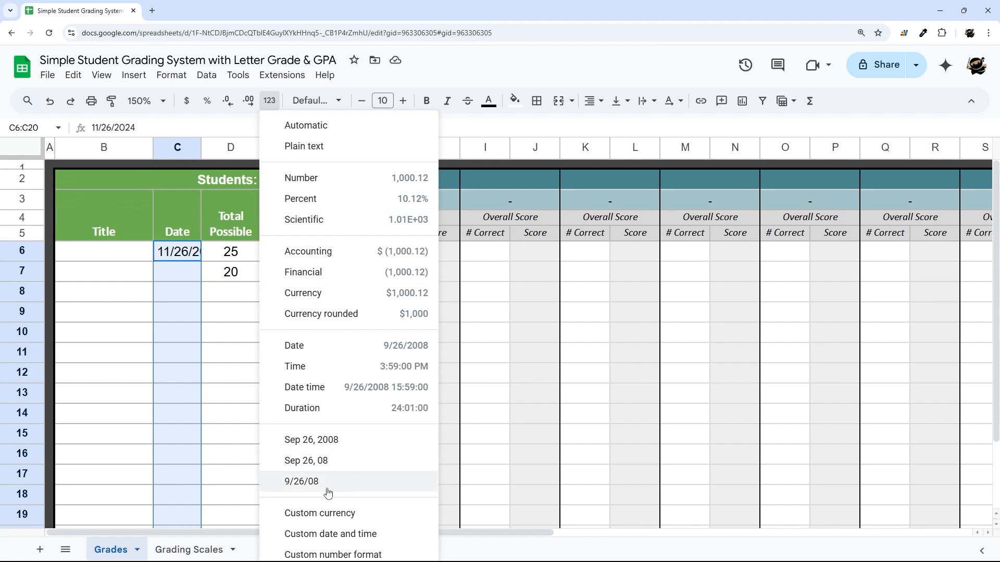
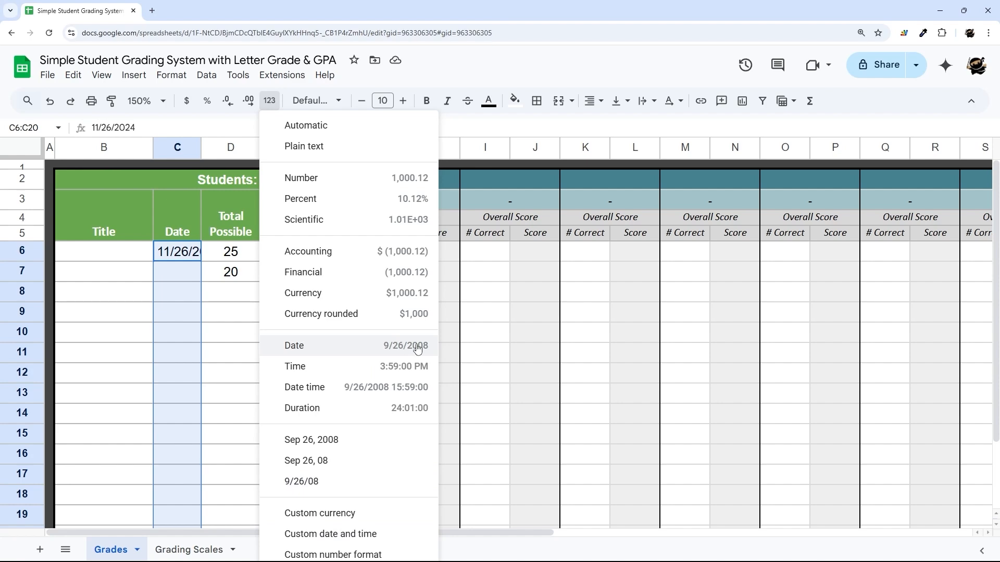
pyautogui.click(321, 535)
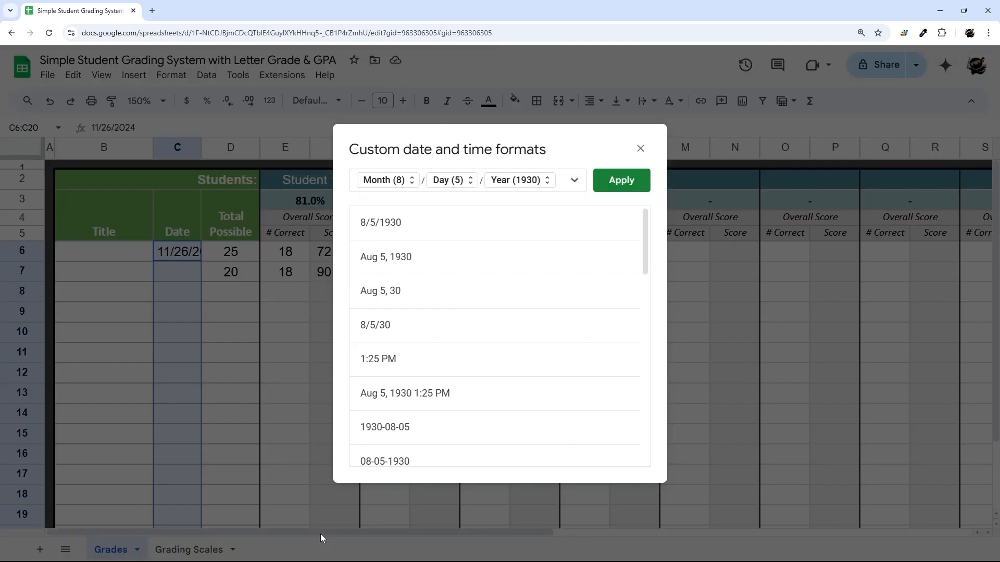
pyautogui.click(514, 183)
pyautogui.click(554, 165)
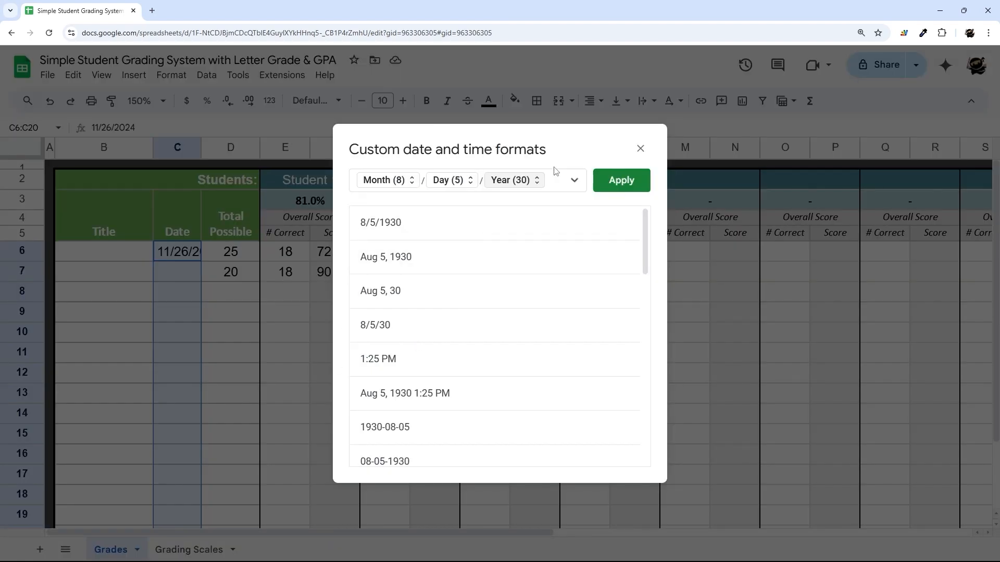
pyautogui.click(620, 183)
# Set the Date cells C6:C20 to Calibri, size 8, and center them horizontally
pyautogui.click(335, 101)
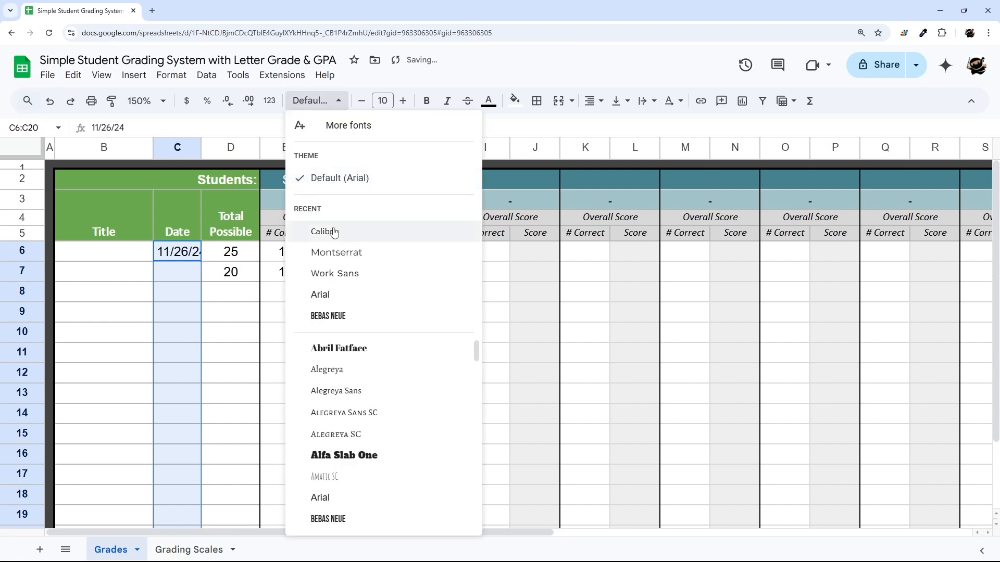
pyautogui.click(324, 230)
pyautogui.click(361, 101)
pyautogui.click(361, 100)
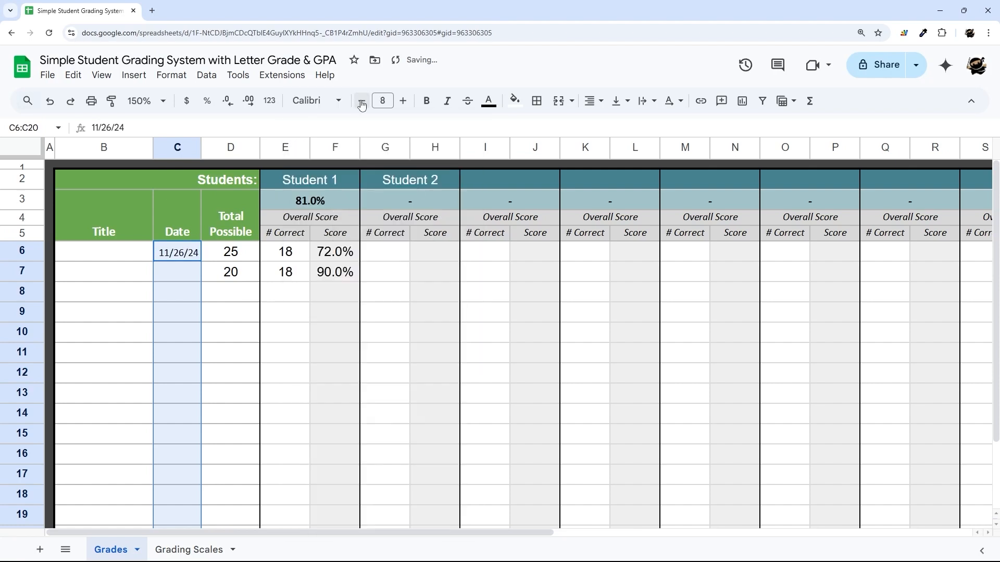
pyautogui.click(589, 104)
pyautogui.click(614, 126)
# Change the font of all entry rows 6 to 20 to Calibri
pyautogui.moveTo(115, 258); pyautogui.dragTo(239, 477)
pyautogui.scroll(2, 323, 221)
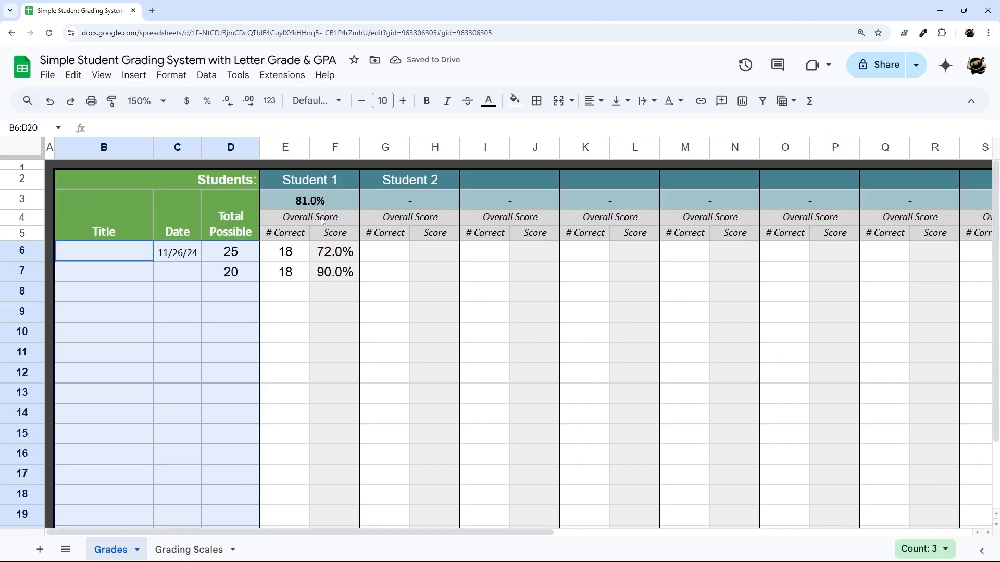
pyautogui.moveTo(32, 254); pyautogui.dragTo(24, 465)
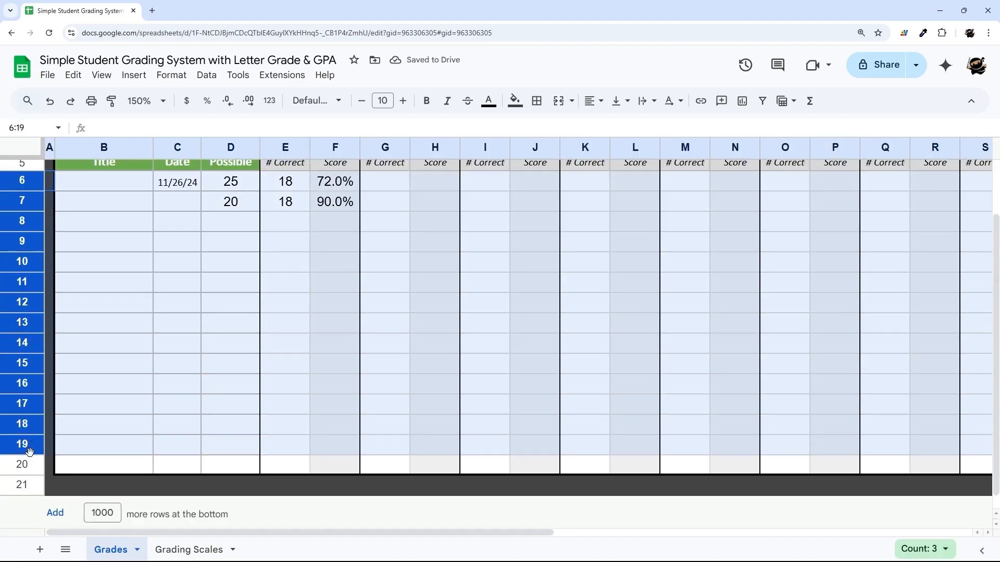
pyautogui.scroll(2, 252, 275)
pyautogui.click(310, 104)
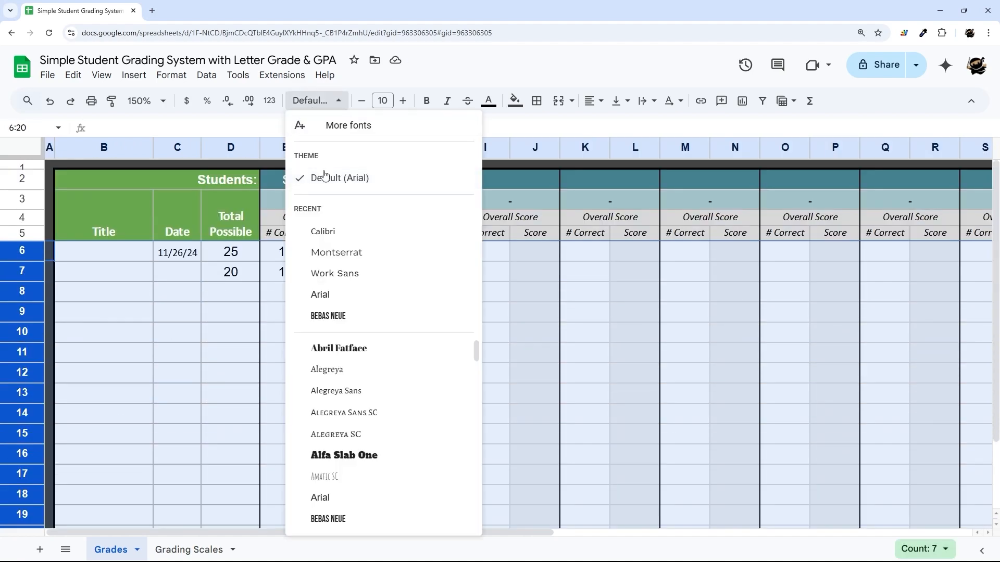
pyautogui.click(323, 229)
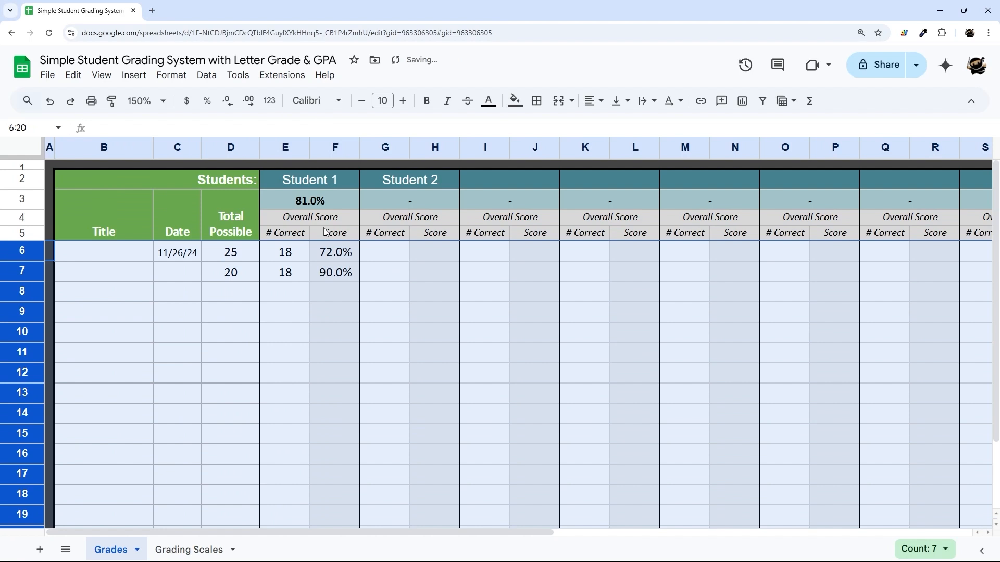
# Center the contents of rows 6 to 20 vertically and horizontally and set their font size to 9
pyautogui.click(620, 101)
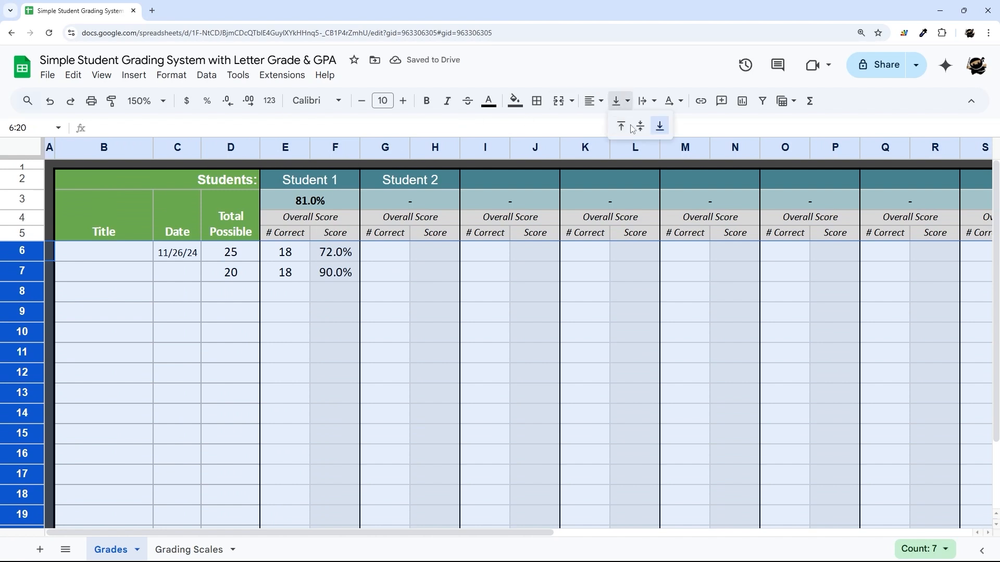
pyautogui.click(639, 127)
pyautogui.click(591, 101)
pyautogui.click(602, 128)
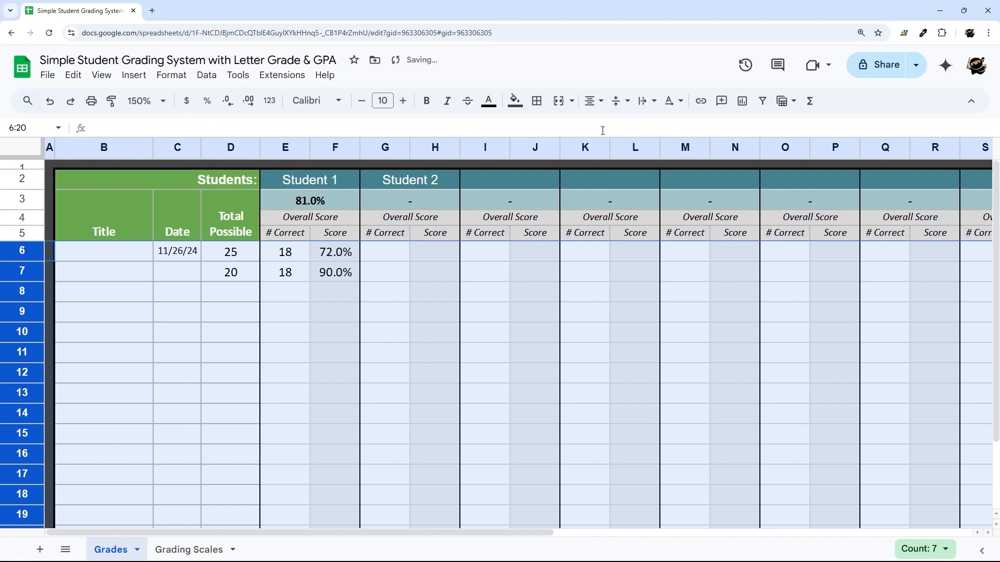
pyautogui.click(388, 102)
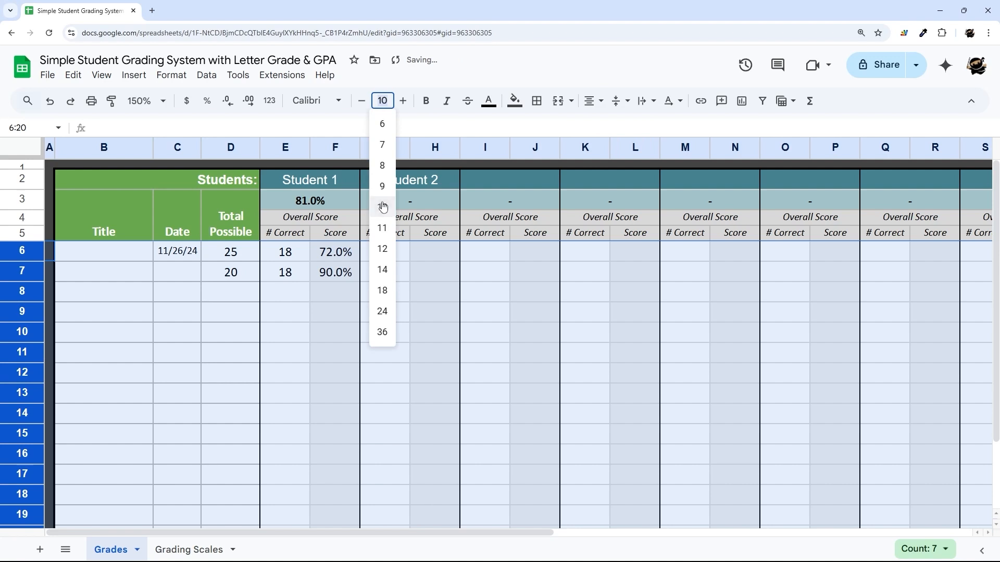
pyautogui.click(384, 205)
pyautogui.click(362, 101)
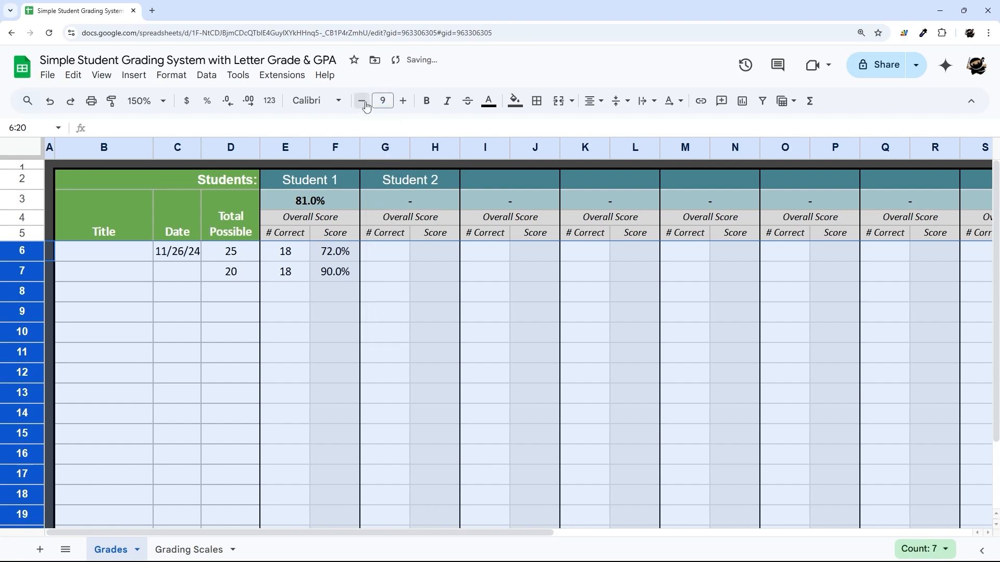
# Reduce the font size of the Date cells C6:C20 to 8
pyautogui.click(167, 255)
pyautogui.scroll(-2, 172, 312)
pyautogui.keyDown('shift'); pyautogui.click(186, 461); pyautogui.keyUp('shift')
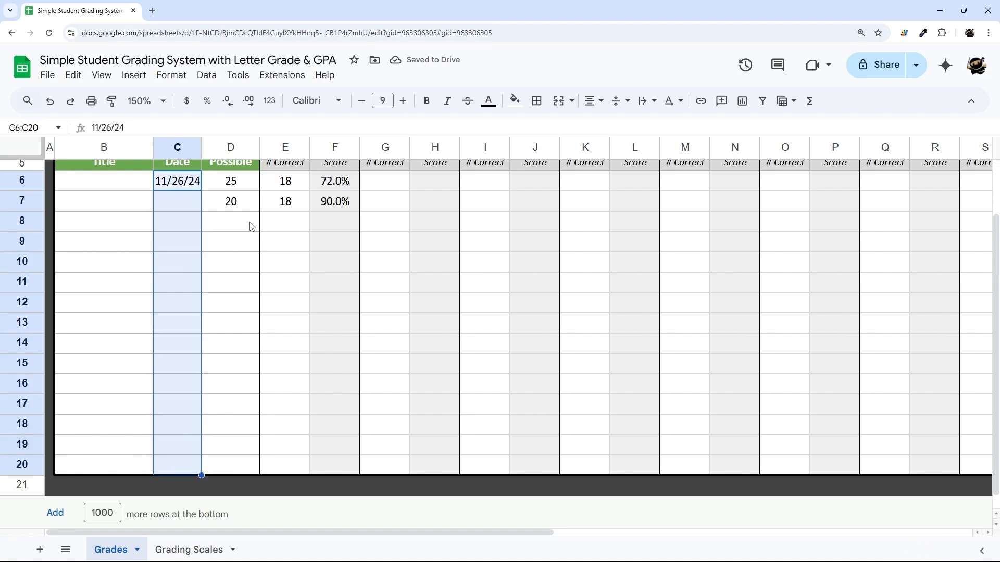
pyautogui.scroll(2, 250, 226)
pyautogui.click(362, 101)
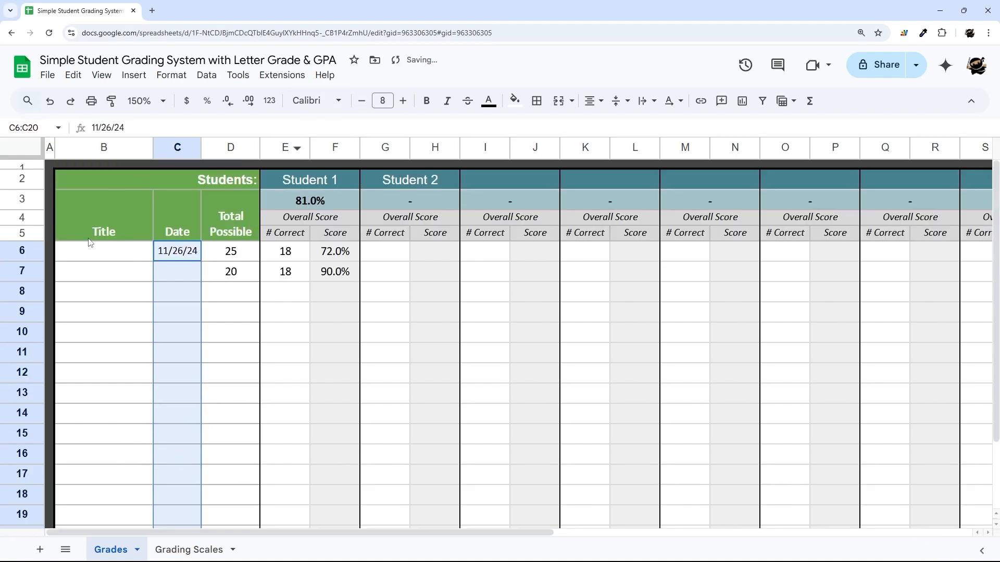
# Enter the titles Test 1 in B6 and Exam 1 in B7, and date Exam 1 as 11/29/24
pyautogui.click(97, 254)
pyautogui.write('Te')
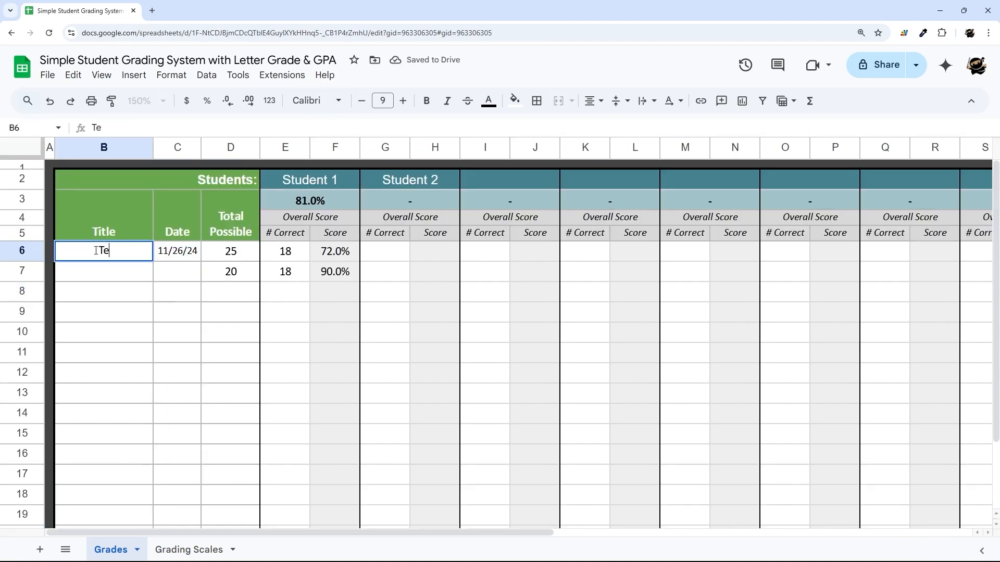
pyautogui.write('st 1')
pyautogui.press('Return')
pyautogui.write('Exam')
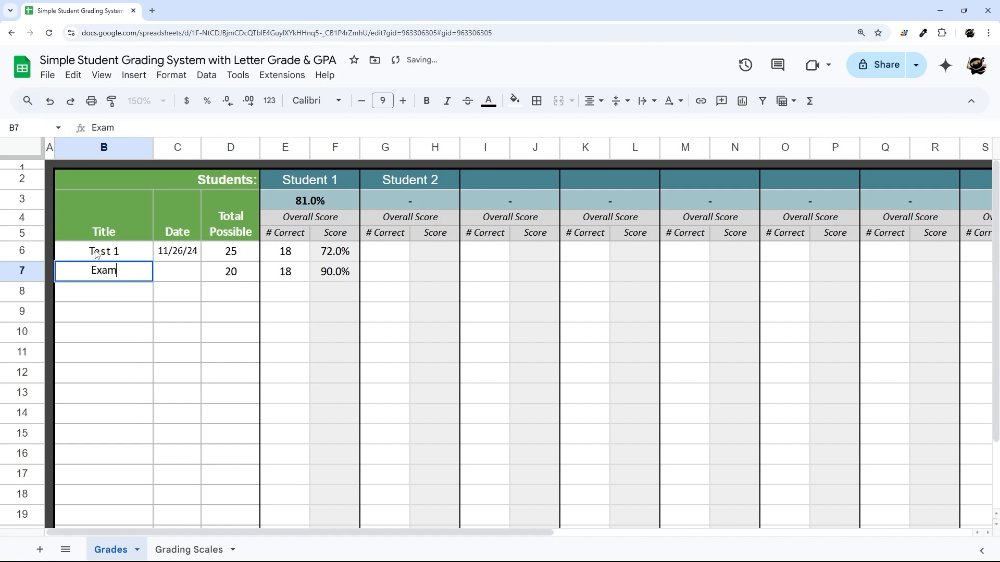
pyautogui.write(' 2')
pyautogui.press('BackSpace')
pyautogui.write('1')
pyautogui.press('Return')
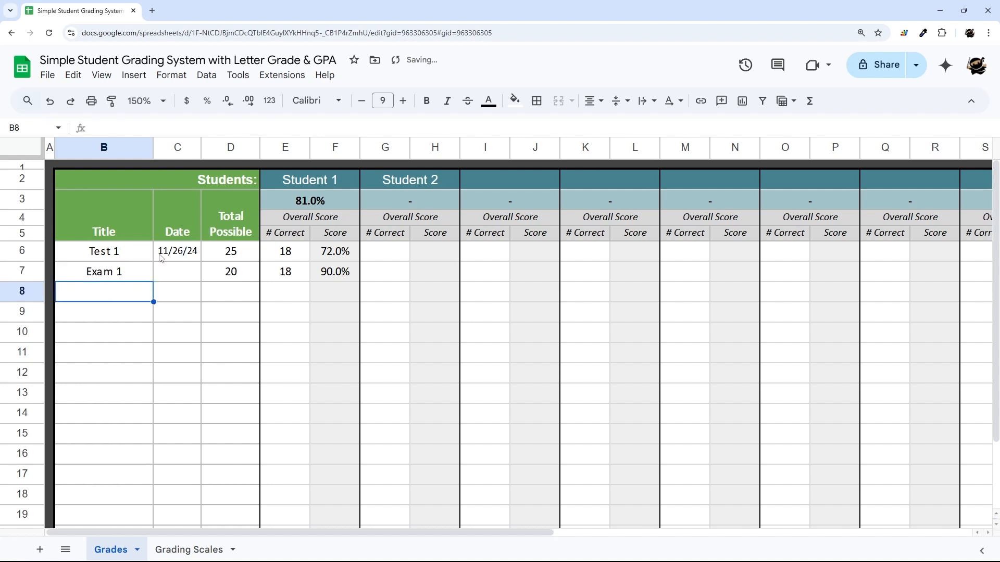
pyautogui.doubleClick(177, 271)
pyautogui.click(221, 410)
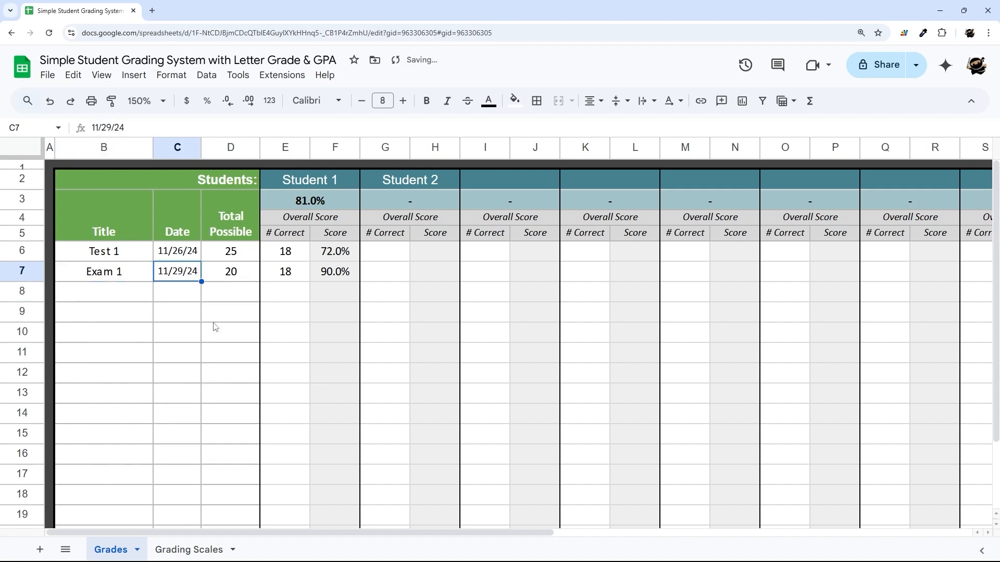
# Set Student 1's number correct for Test 1 to 20
pyautogui.click(287, 270)
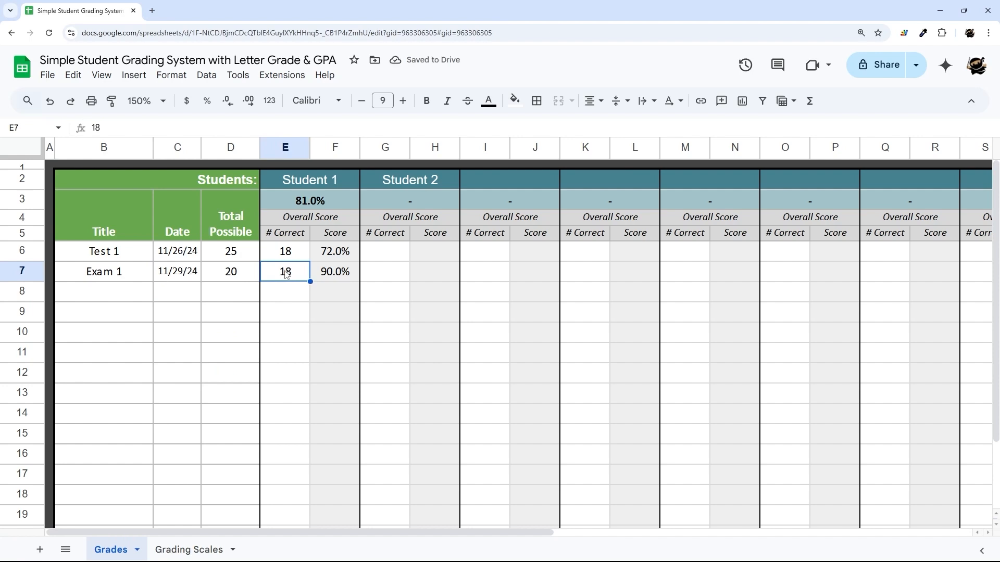
pyautogui.click(282, 258)
pyautogui.write('20')
pyautogui.press('Return')
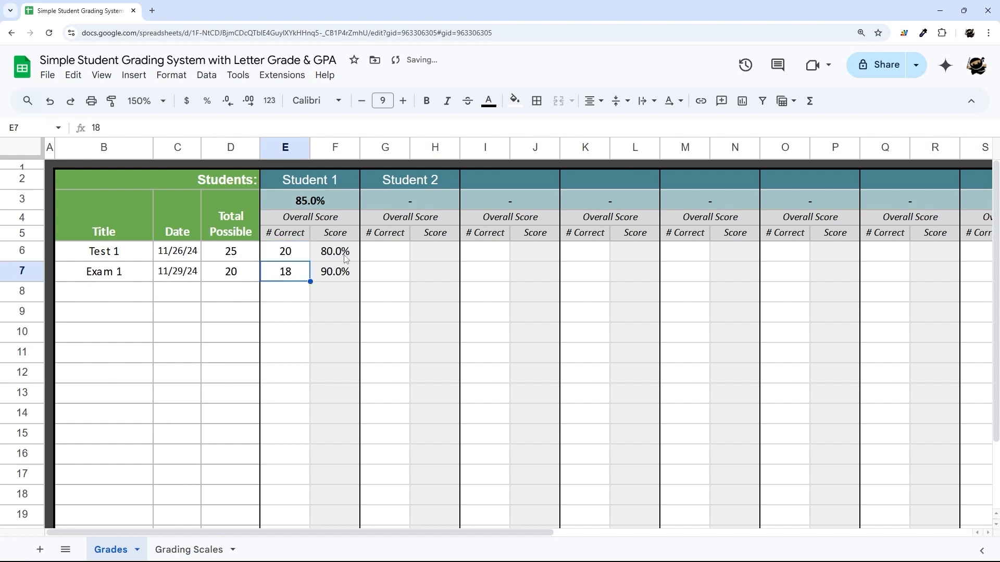
# Enter Student 2's numbers correct as 24 for Test 1 and 19 for Exam 1
pyautogui.click(382, 260)
pyautogui.write('24')
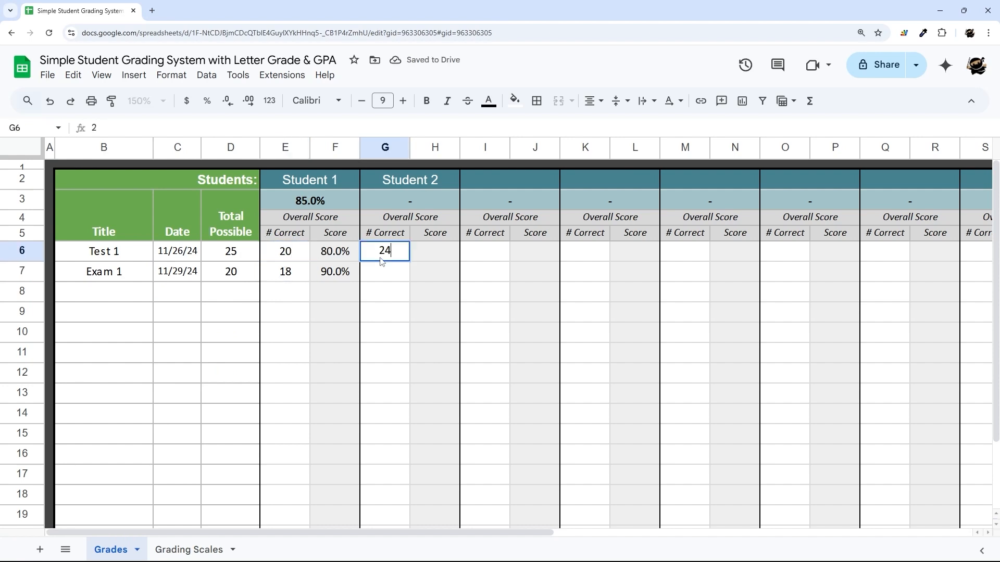
pyautogui.press('Return')
pyautogui.write('19')
pyautogui.press('Return')
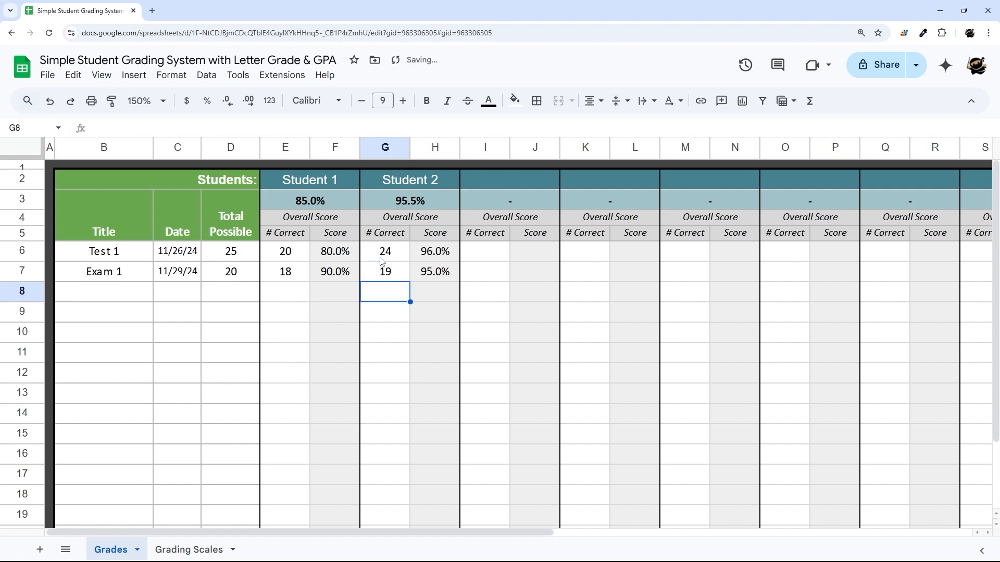
# Narrow the Total Possible column D slightly and reduce its header font size to 8
pyautogui.moveTo(244, 533)
pyautogui.mouseDown()
pyautogui.moveTo(639, 533)
pyautogui.moveTo(241, 533)
pyautogui.mouseUp()
pyautogui.moveTo(242, 151); pyautogui.dragTo(105, 149)
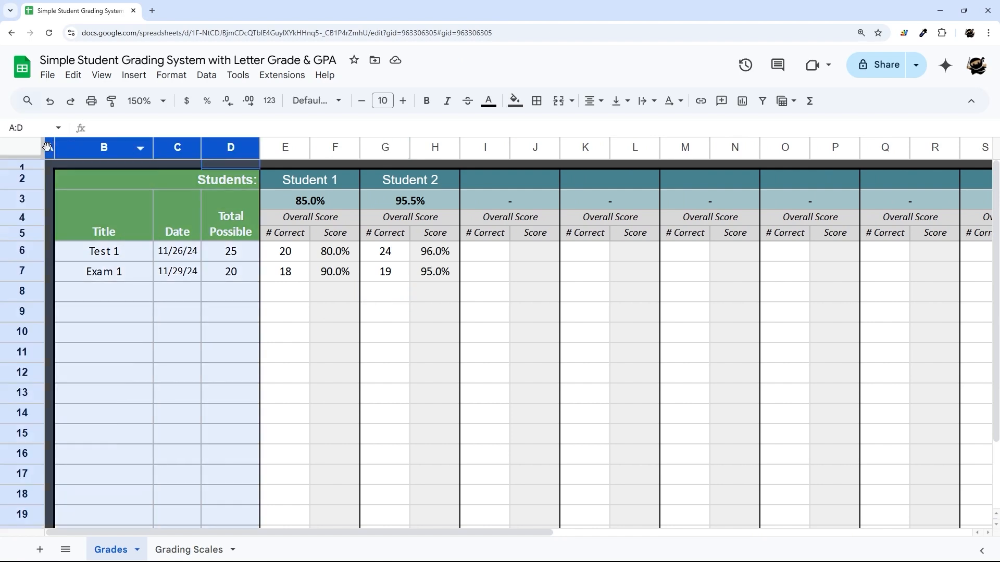
pyautogui.click(245, 198)
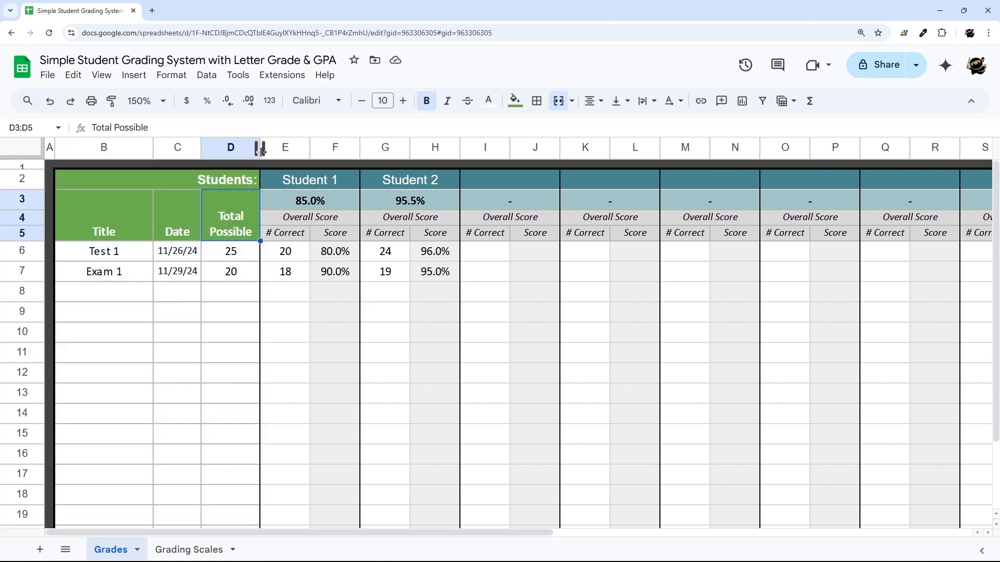
pyautogui.moveTo(260, 148); pyautogui.dragTo(245, 150)
pyautogui.click(362, 101)
pyautogui.click(362, 101)
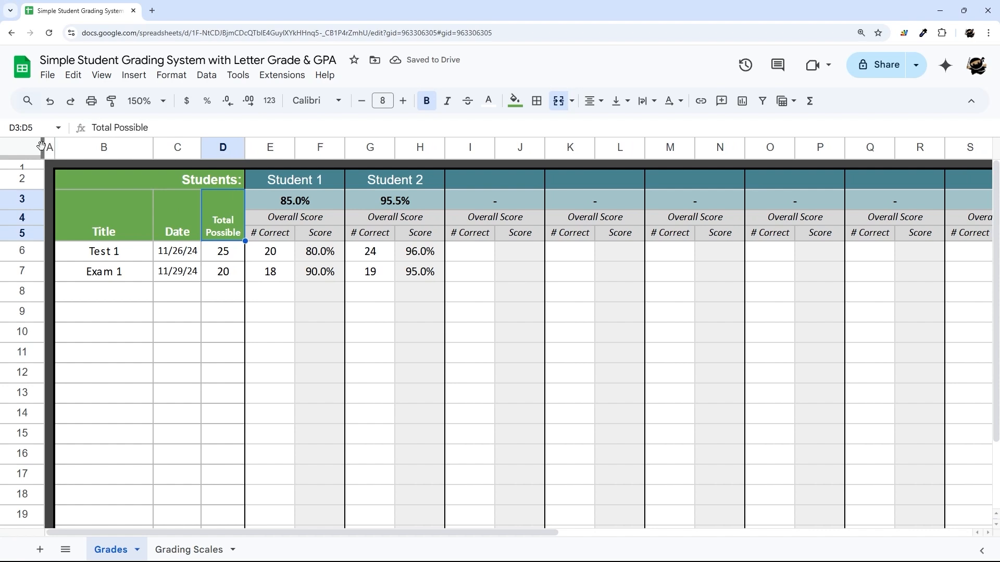
# Freeze columns A to D so the Title, Date and Total Possible columns stay fixed
pyautogui.moveTo(41, 144); pyautogui.dragTo(246, 150)
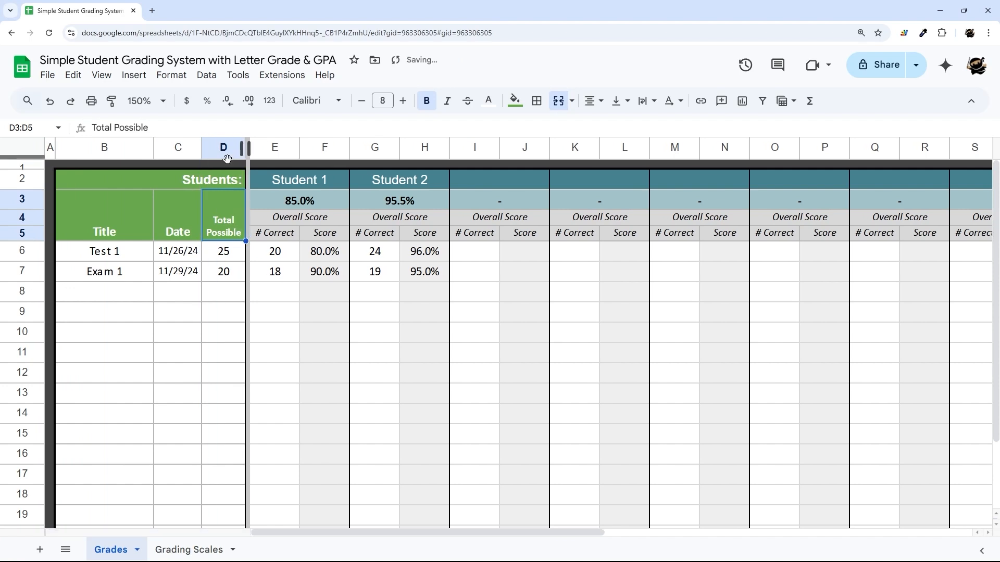
pyautogui.moveTo(280, 532)
pyautogui.mouseDown()
pyautogui.moveTo(648, 532)
pyautogui.moveTo(282, 533)
pyautogui.mouseUp()
pyautogui.scroll(-3, 99, 223)
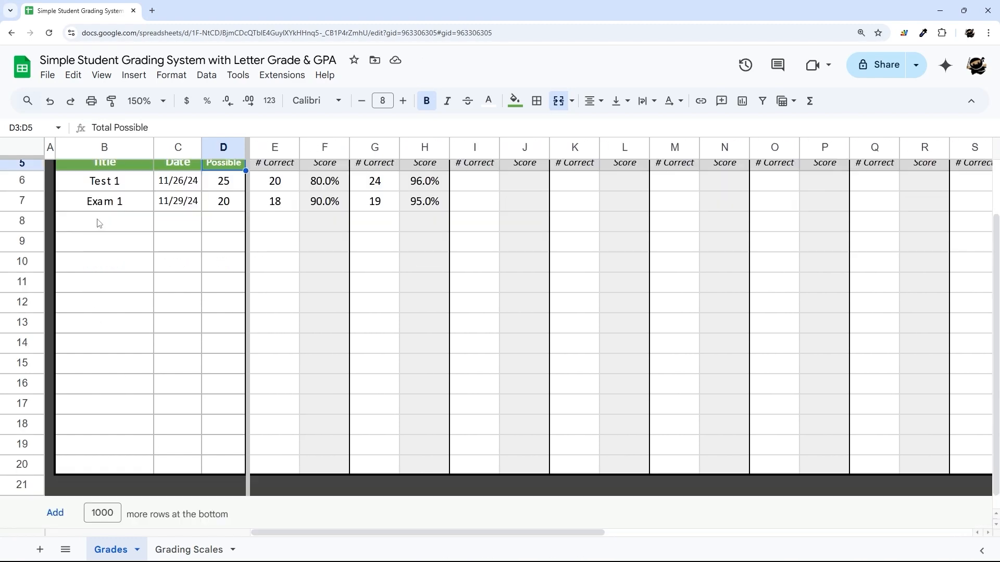
pyautogui.scroll(3, 109, 326)
# Freeze rows 1 to 5 so the student and column headers stay fixed above the entry rows
pyautogui.moveTo(104, 252); pyautogui.dragTo(104, 458)
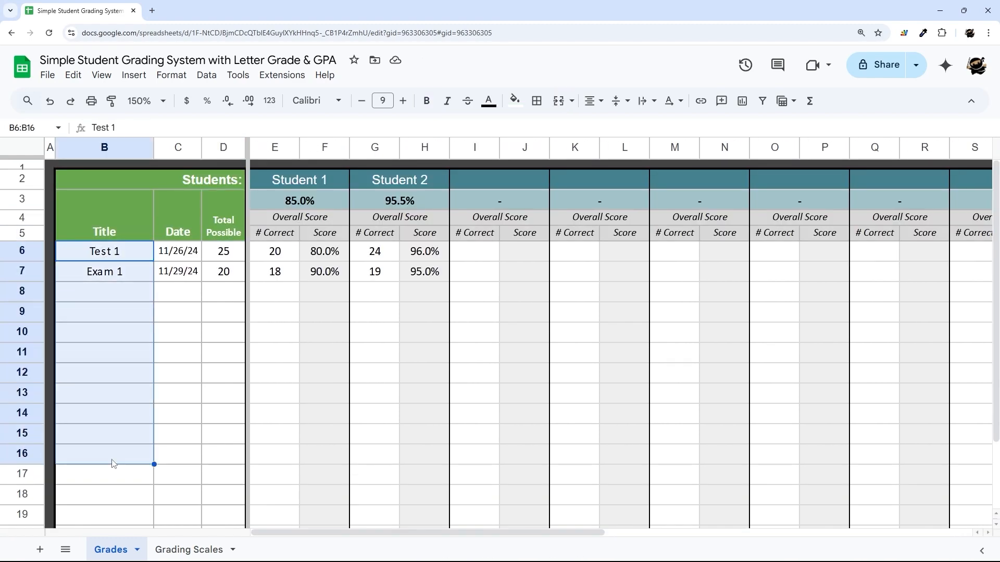
pyautogui.scroll(-3, 105, 458)
pyautogui.scroll(3, 105, 393)
pyautogui.moveTo(32, 158); pyautogui.dragTo(31, 242)
pyautogui.scroll(-2, 224, 301)
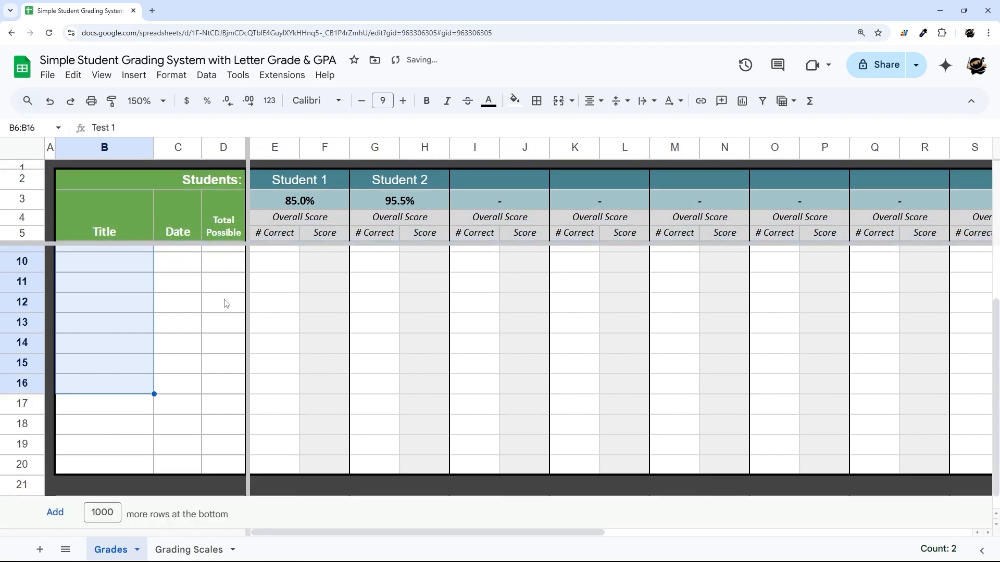
pyautogui.click(92, 224)
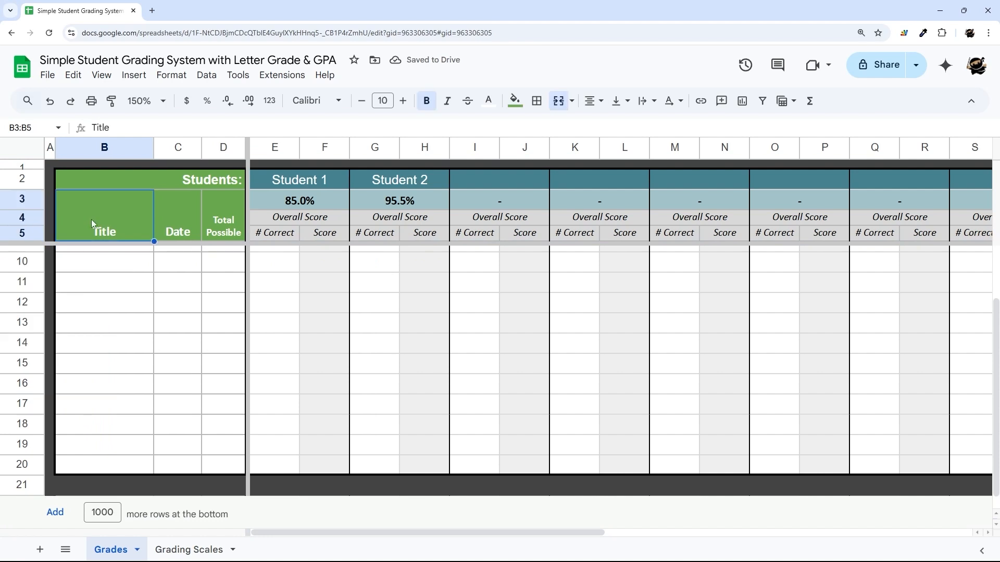
pyautogui.click(30, 205)
pyautogui.scroll(2, 146, 313)
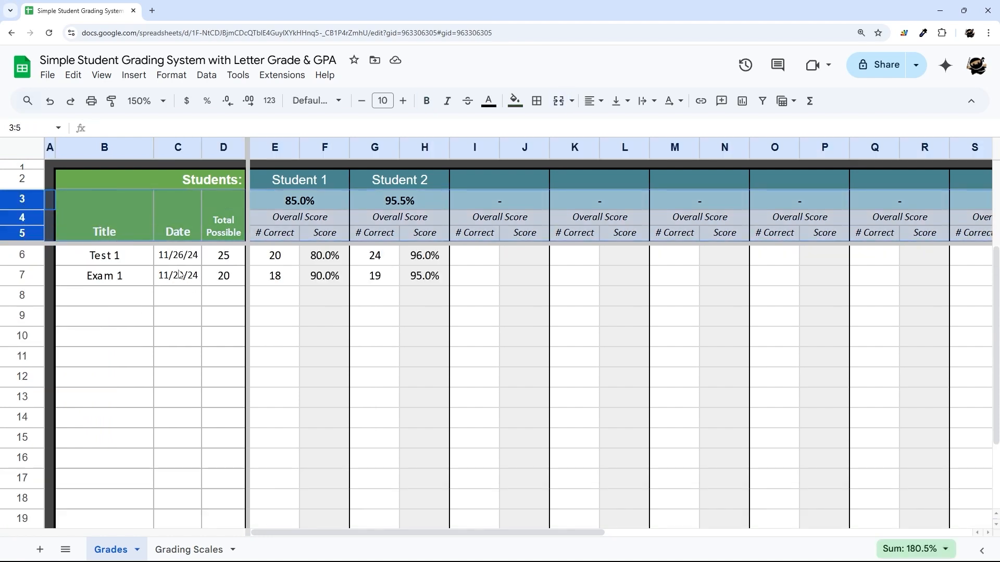
pyautogui.click(278, 209)
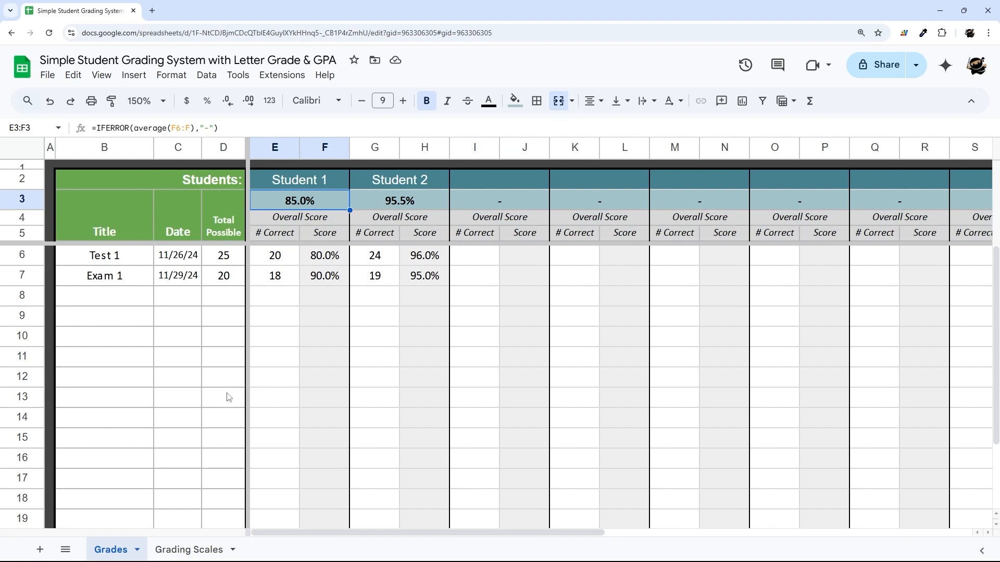
# Add a new sheet, place it before the Grades sheet, and name it Student Report
pyautogui.click(37, 551)
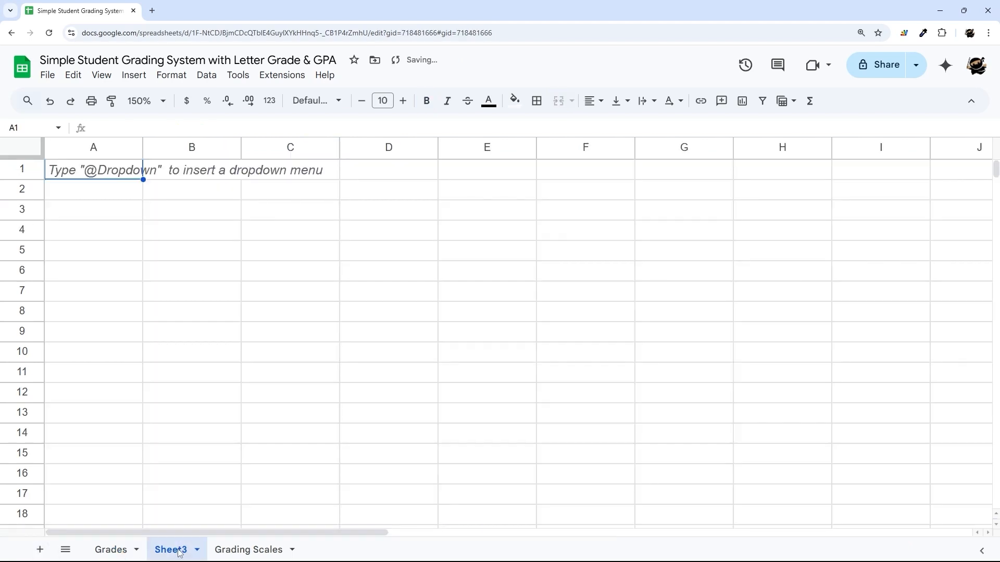
pyautogui.moveTo(178, 552); pyautogui.dragTo(110, 551)
pyautogui.click(136, 550)
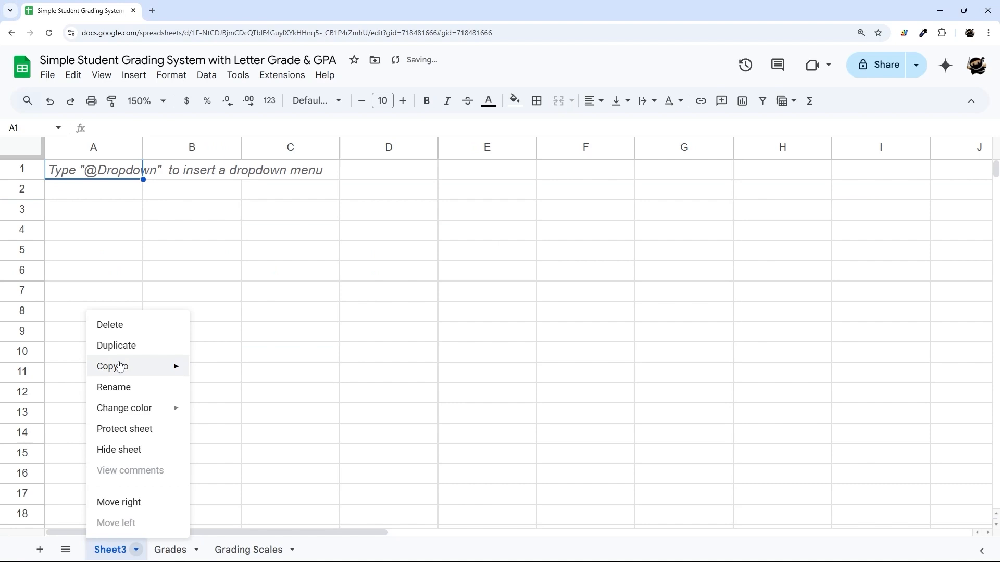
pyautogui.click(121, 395)
pyautogui.write('Student Re')
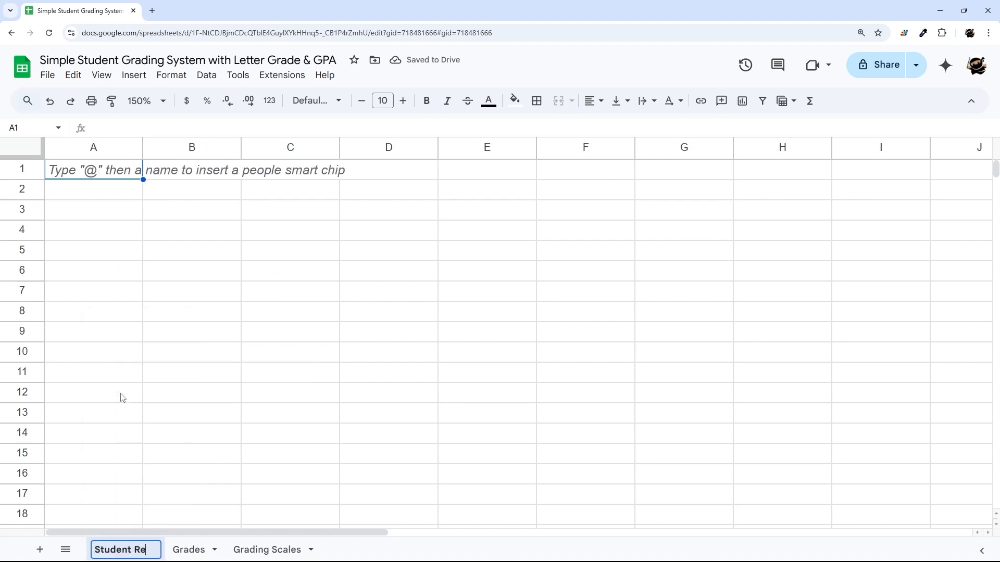
pyautogui.write('port')
pyautogui.press('Return')
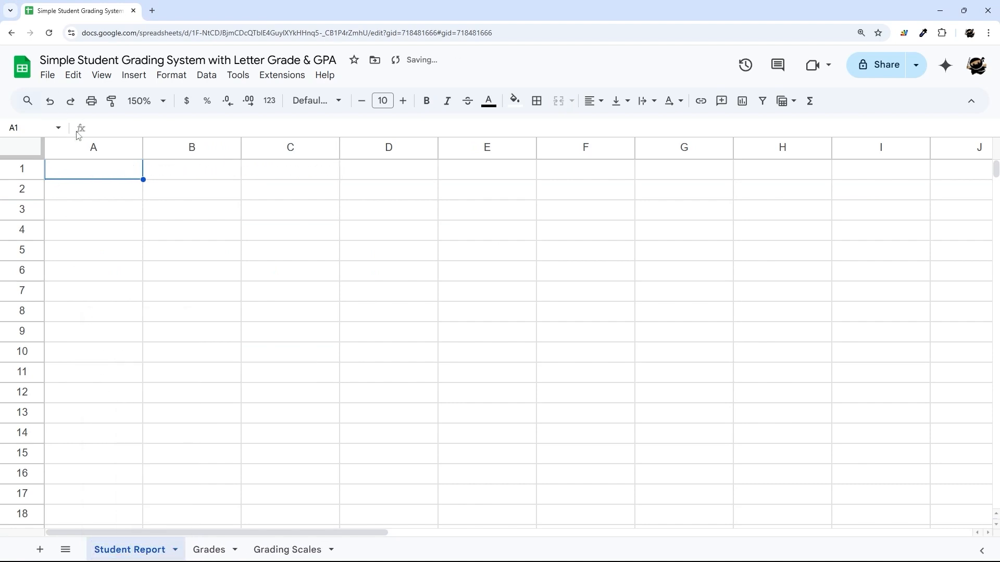
# Set the width of column A to 20 pixels and column B to 40 pixels
pyautogui.click(84, 148)
pyautogui.rightClick(83, 148)
pyautogui.click(156, 316)
pyautogui.write('20')
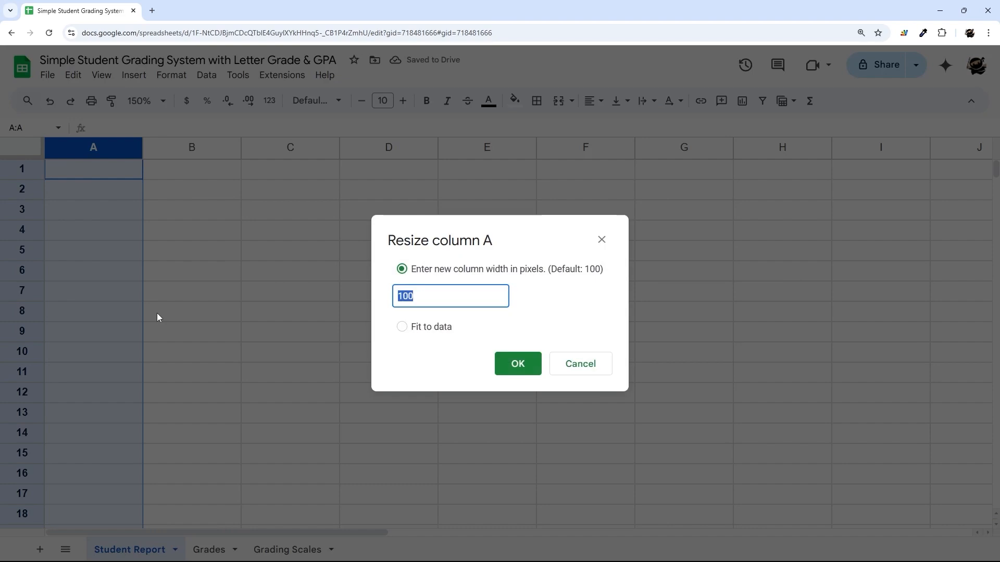
pyautogui.press('Return')
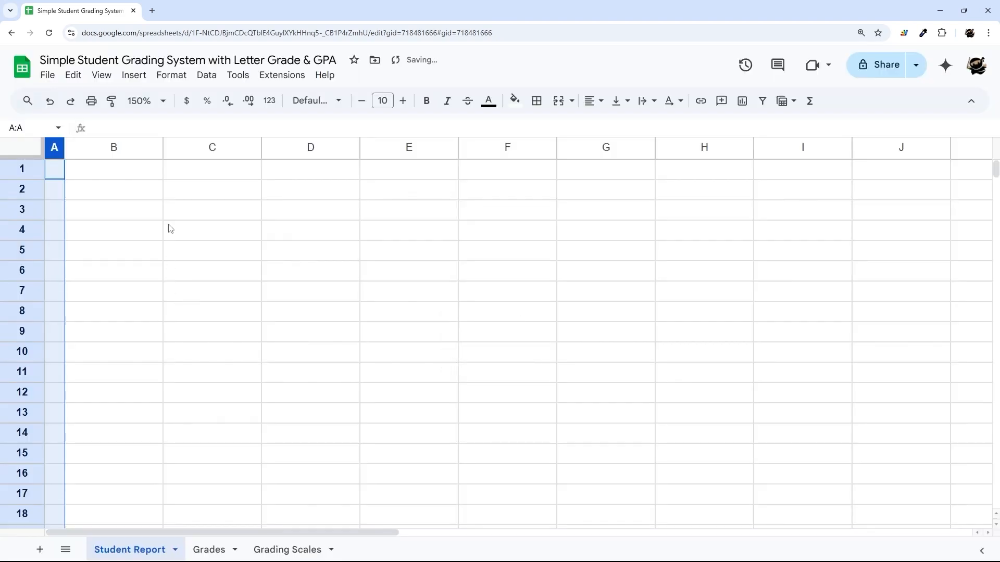
pyautogui.rightClick(119, 149)
pyautogui.click(172, 313)
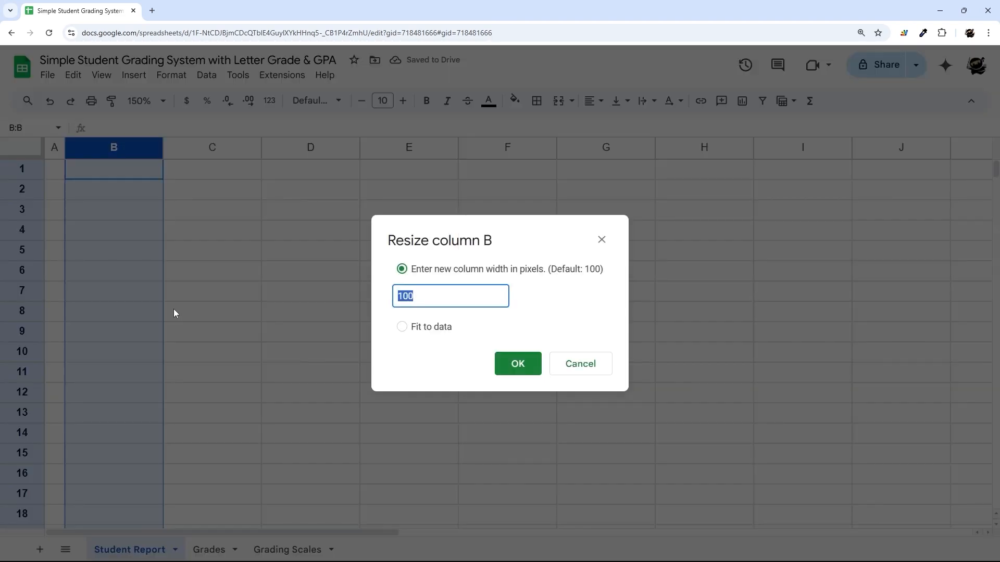
pyautogui.write('40')
pyautogui.press('Return')
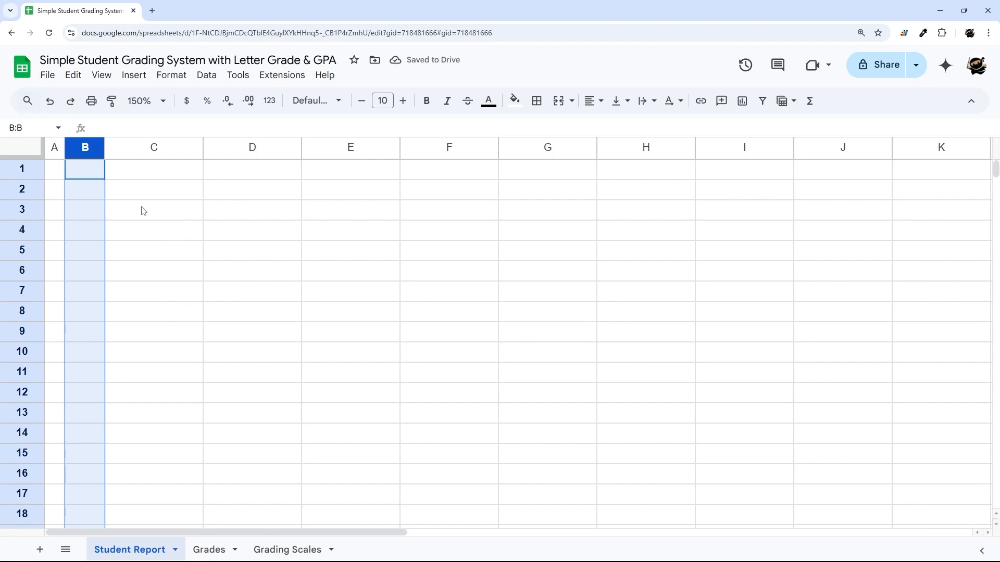
# Merge cells C3 to H3 and enter the title STUDENT REPORT
pyautogui.moveTo(143, 210); pyautogui.dragTo(651, 211)
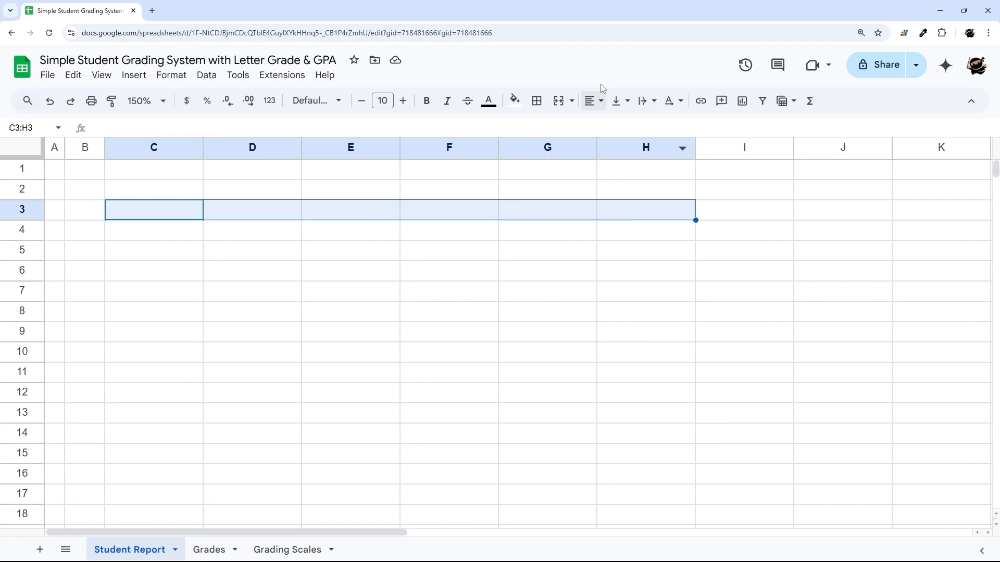
pyautogui.click(559, 101)
pyautogui.write('STUDENT RE')
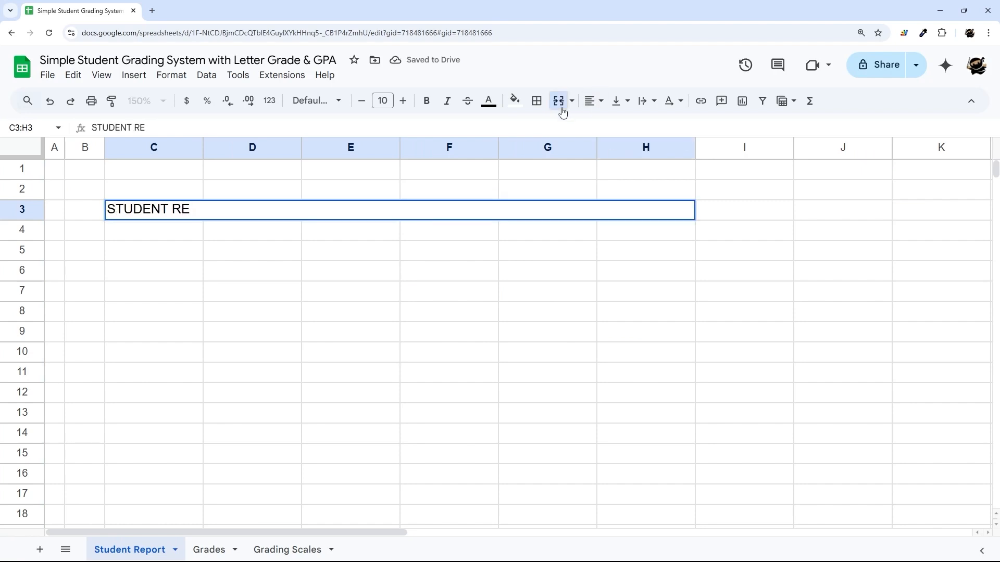
pyautogui.write('OPORT')
pyautogui.press('Return')
# Format the STUDENT REPORT title in Montserrat, size 24, bold and horizontally centered
pyautogui.click(142, 204)
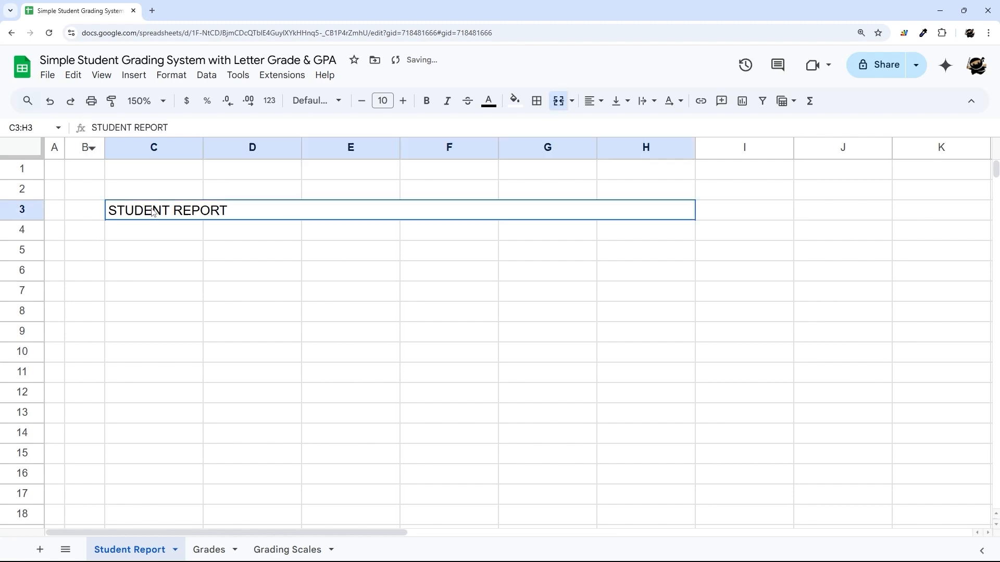
pyautogui.click(331, 101)
pyautogui.click(328, 252)
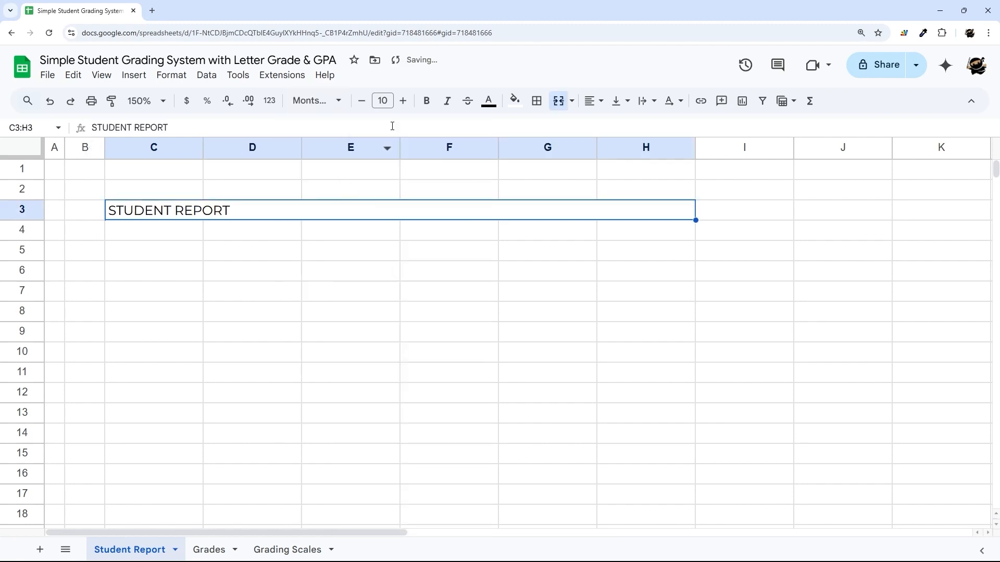
pyautogui.click(384, 100)
pyautogui.click(382, 310)
pyautogui.click(427, 101)
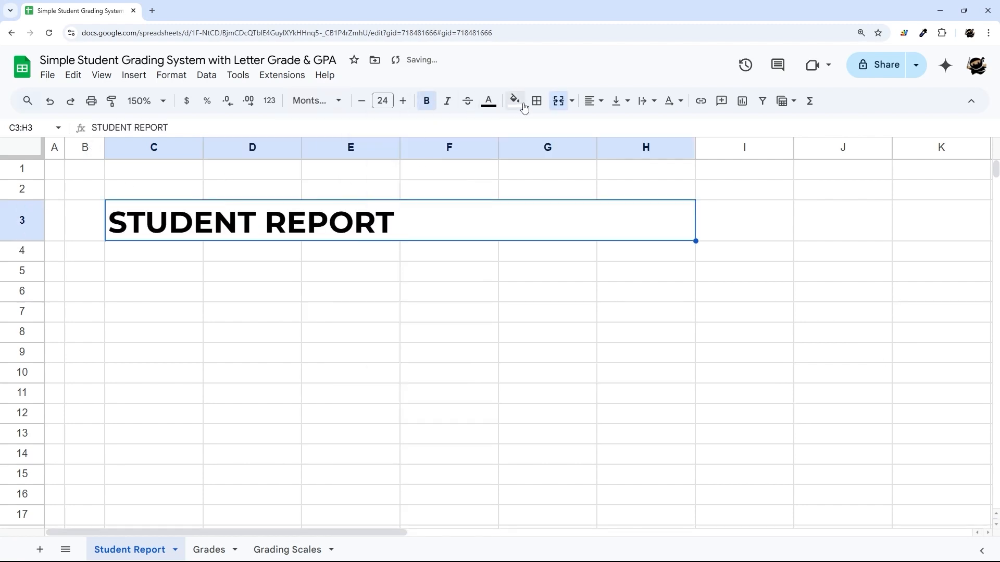
pyautogui.click(593, 100)
pyautogui.click(615, 127)
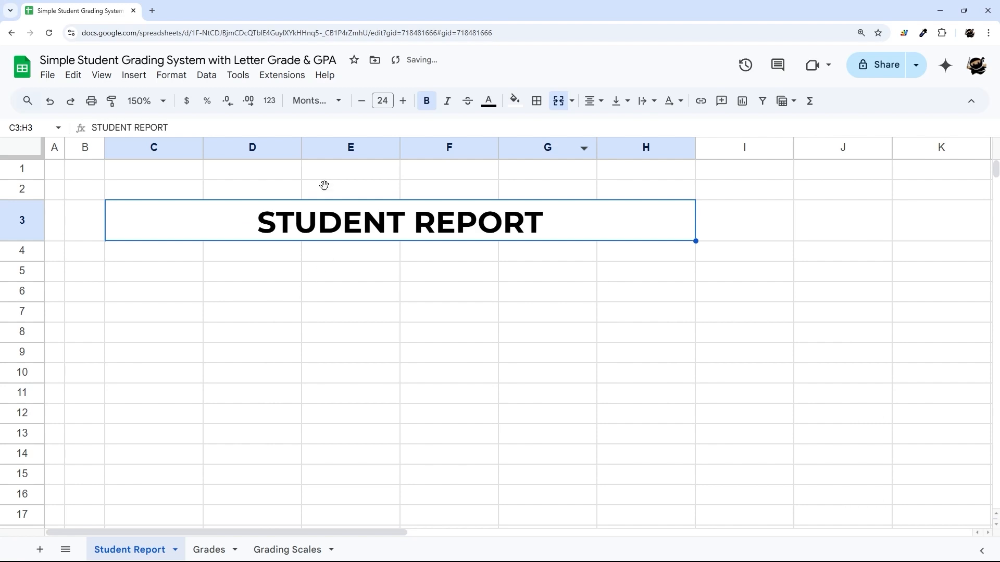
# Add a thick black bottom border under the STUDENT REPORT title
pyautogui.click(536, 101)
pyautogui.click(662, 149)
pyautogui.click(616, 152)
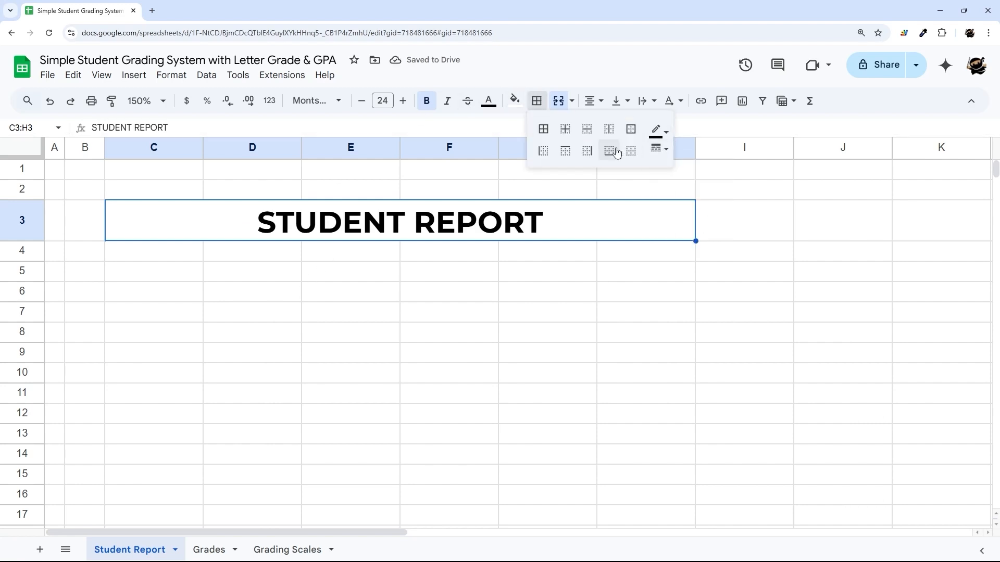
pyautogui.click(616, 151)
pyautogui.click(625, 292)
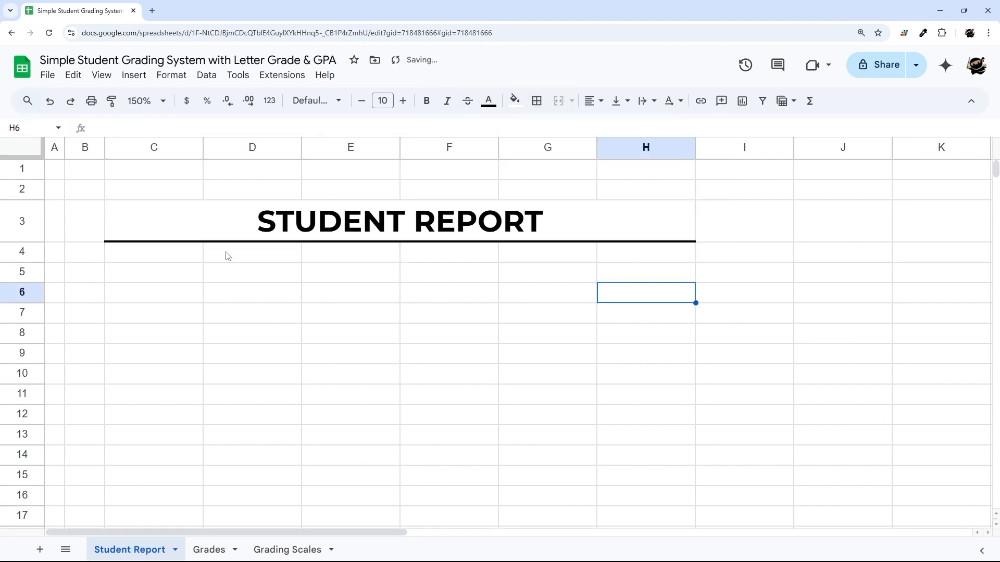
# Check the pixel width set for column B
pyautogui.rightClick(81, 149)
pyautogui.click(150, 315)
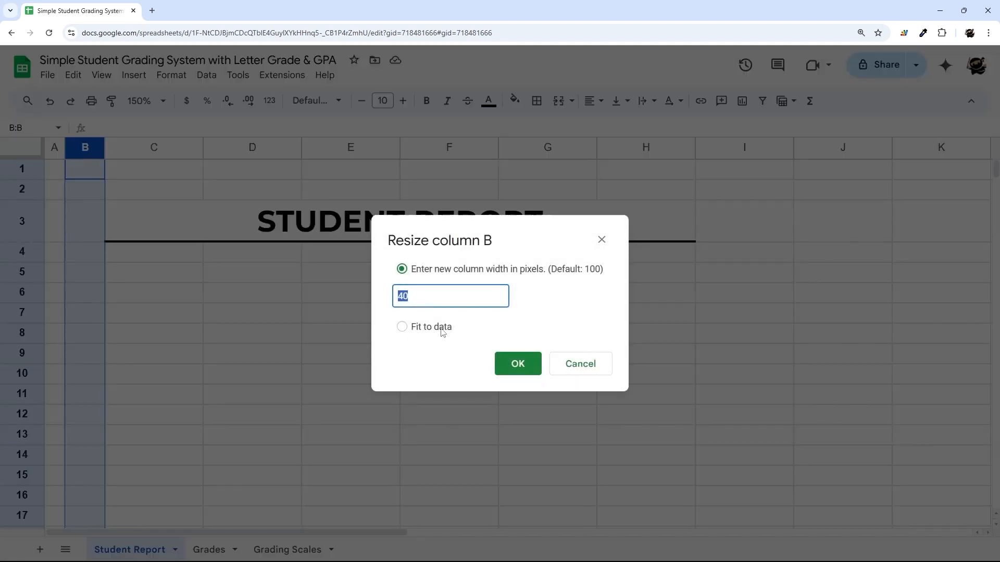
pyautogui.click(580, 364)
# Set the width of column I to 440 pixels
pyautogui.click(753, 150)
pyautogui.rightClick(752, 150)
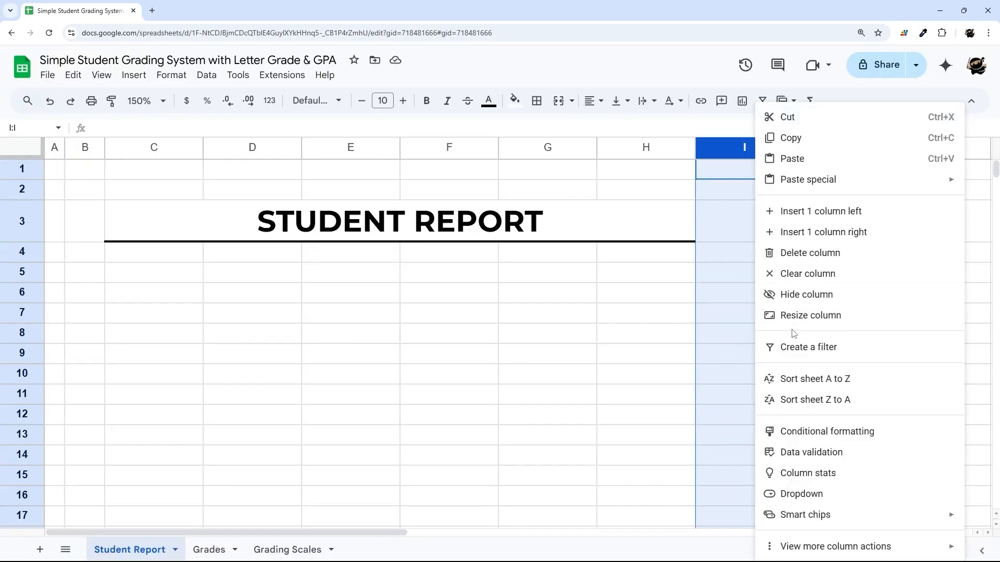
pyautogui.click(794, 315)
pyautogui.write('400')
pyautogui.press('Return')
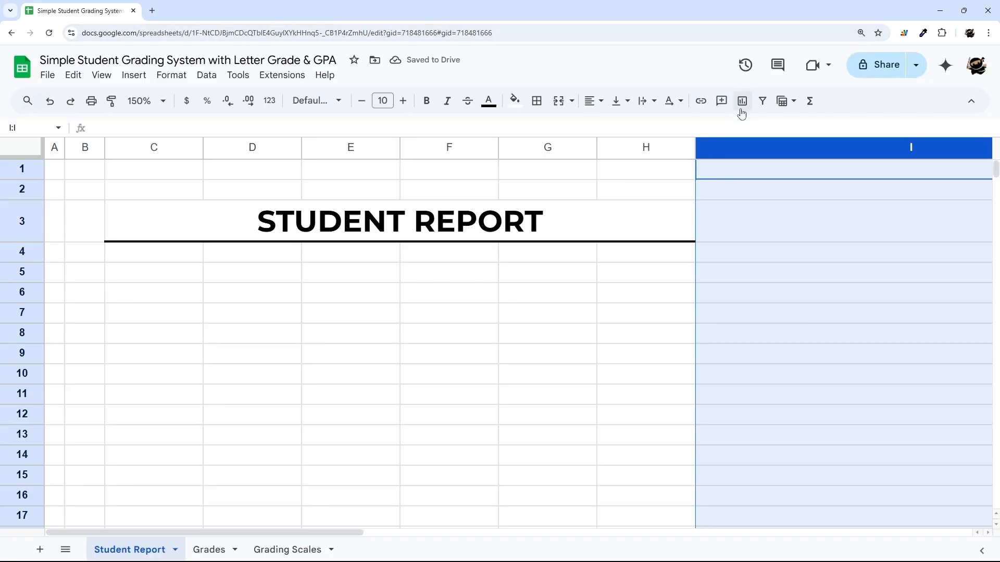
# Set the width of column I to 40 pixels and column J to 20 pixels
pyautogui.rightClick(728, 146)
pyautogui.click(785, 314)
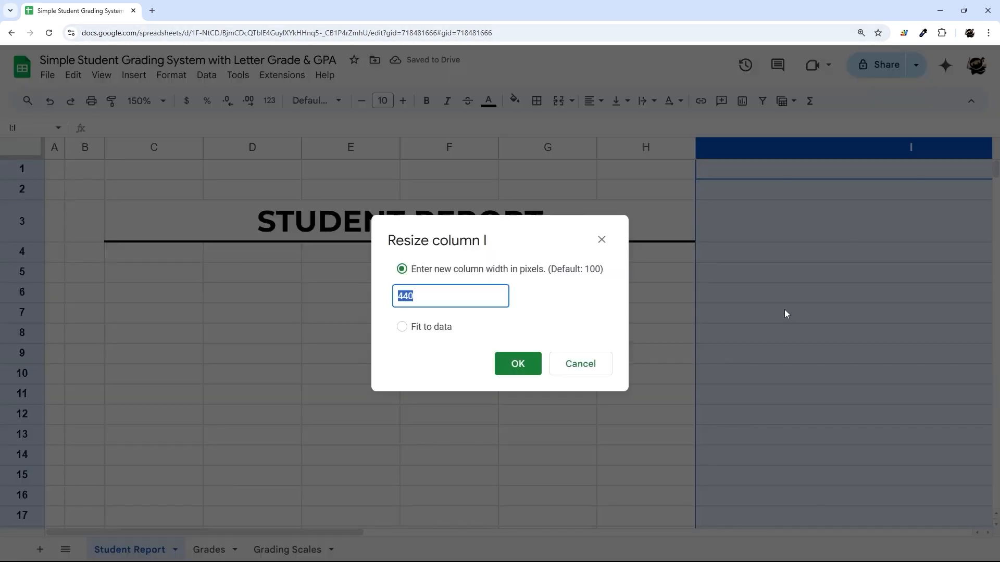
pyautogui.write('40')
pyautogui.press('Return')
pyautogui.rightClick(777, 149)
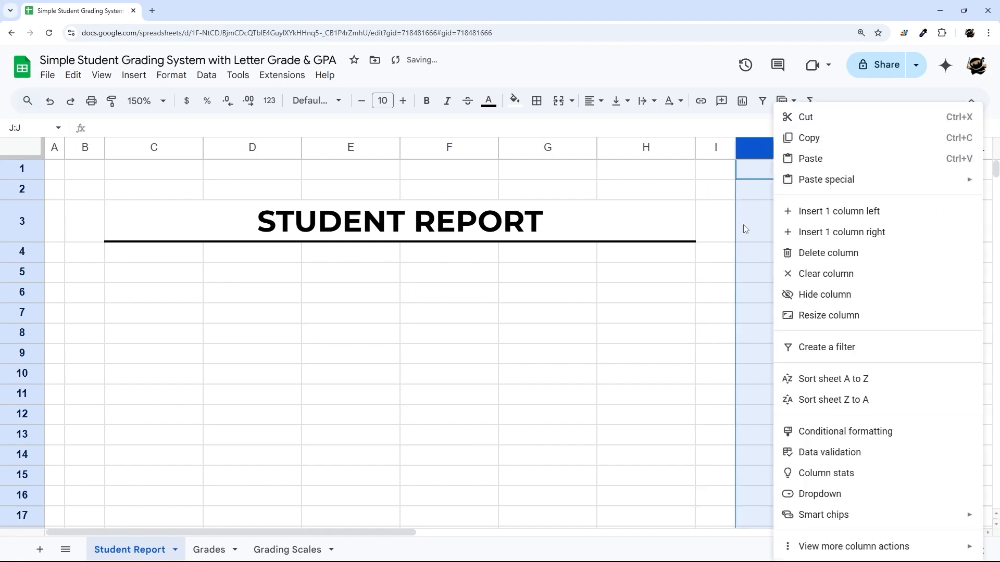
pyautogui.click(811, 314)
pyautogui.write('20')
pyautogui.press('Return')
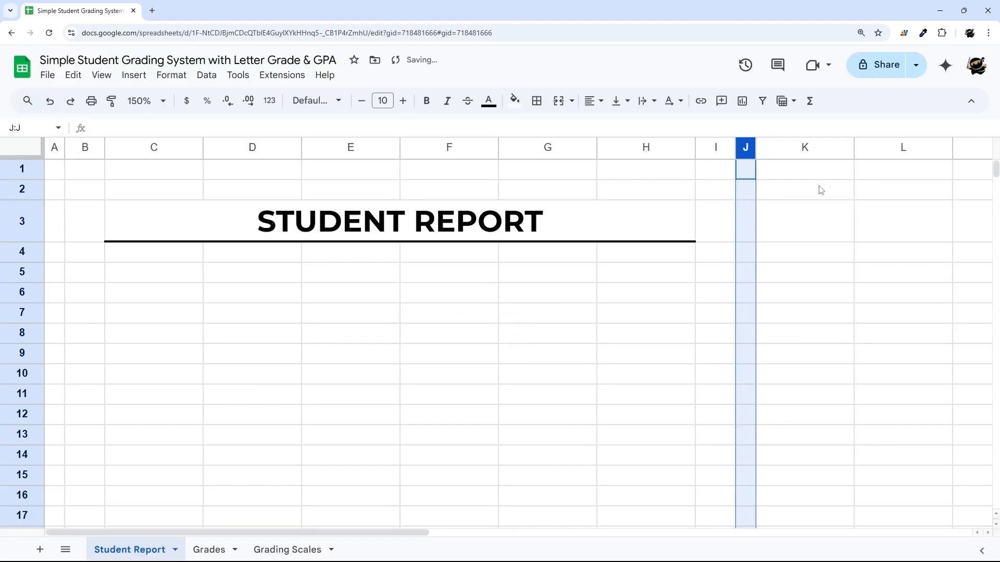
# Delete the unused columns K through Z from the Student Report sheet
pyautogui.click(812, 153)
pyautogui.moveTo(417, 535); pyautogui.dragTo(959, 535)
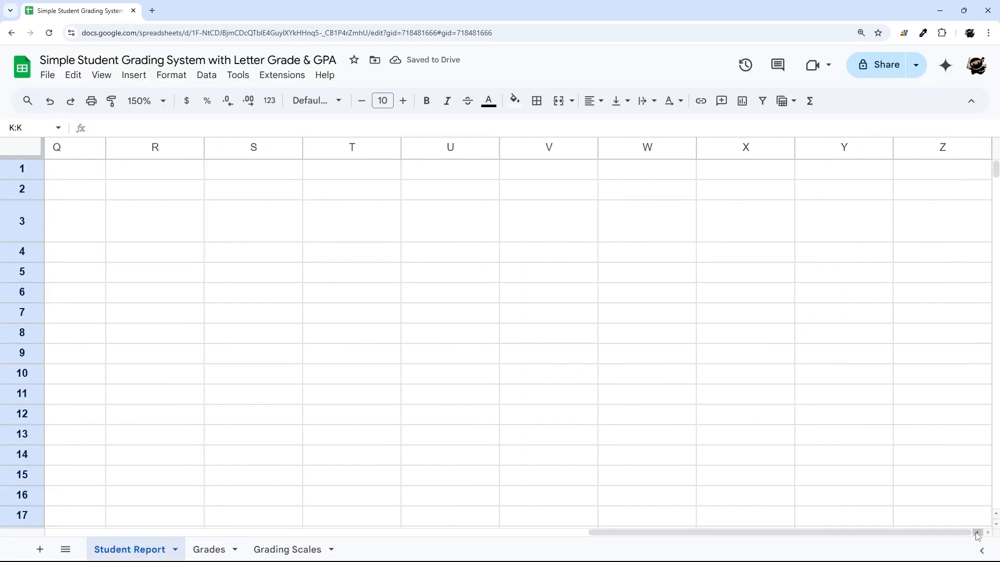
pyautogui.keyDown('shift'); pyautogui.click(943, 152); pyautogui.keyUp('shift')
pyautogui.rightClick(567, 149)
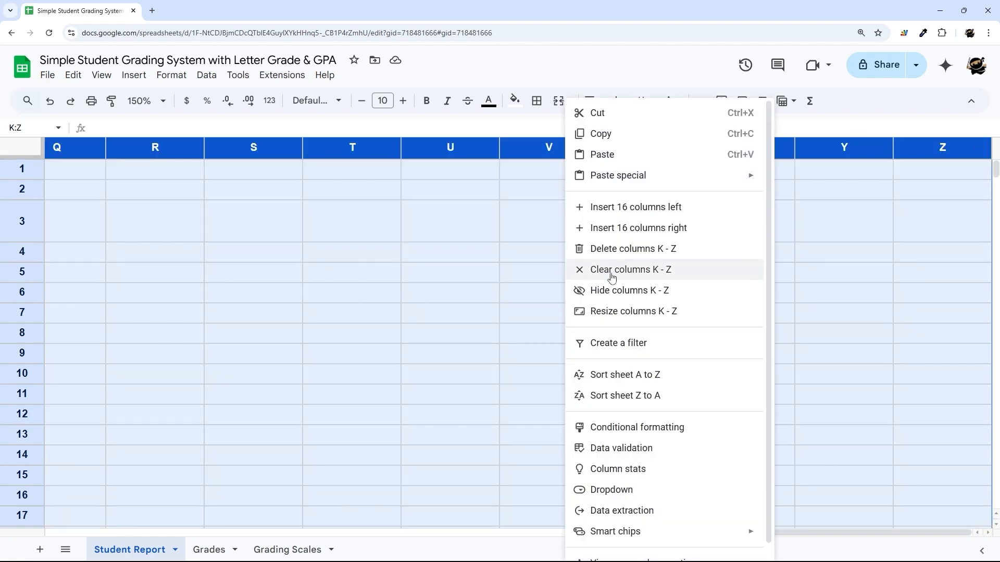
pyautogui.click(613, 254)
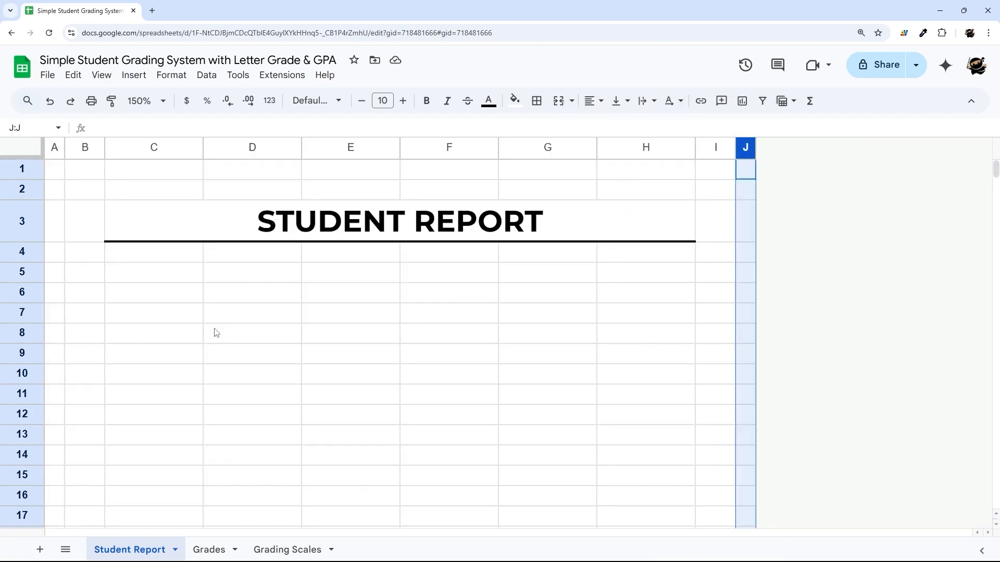
# Delete rows 36 through 1000 from the Student Report sheet
pyautogui.scroll(-5, 198, 328)
pyautogui.scroll(-3, 46, 372)
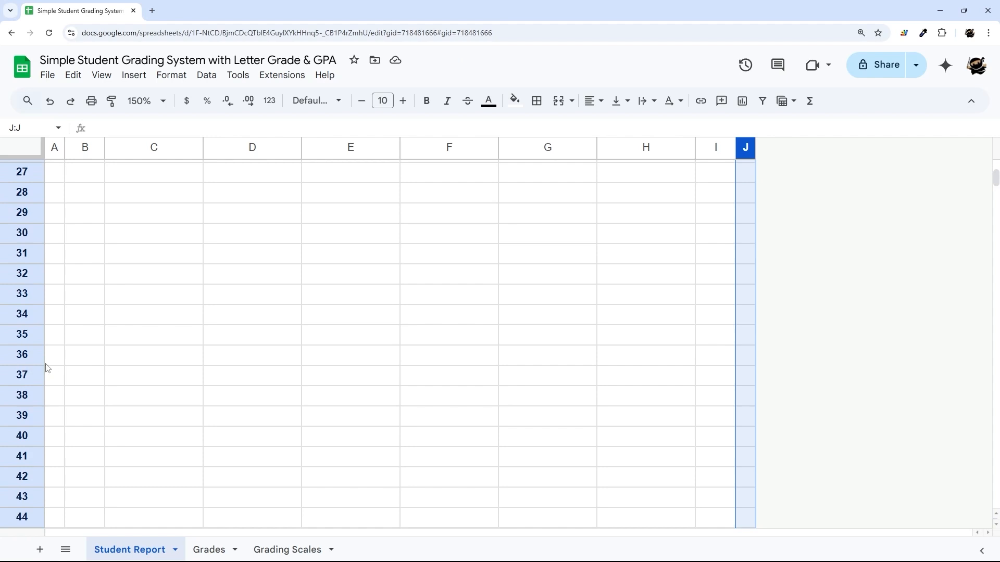
pyautogui.click(28, 359)
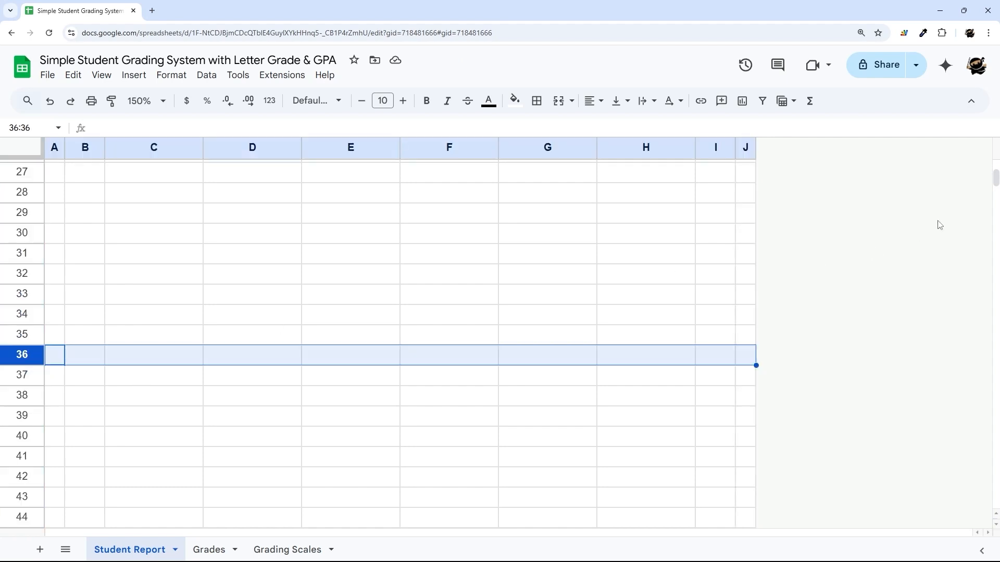
pyautogui.moveTo(995, 177); pyautogui.dragTo(905, 499)
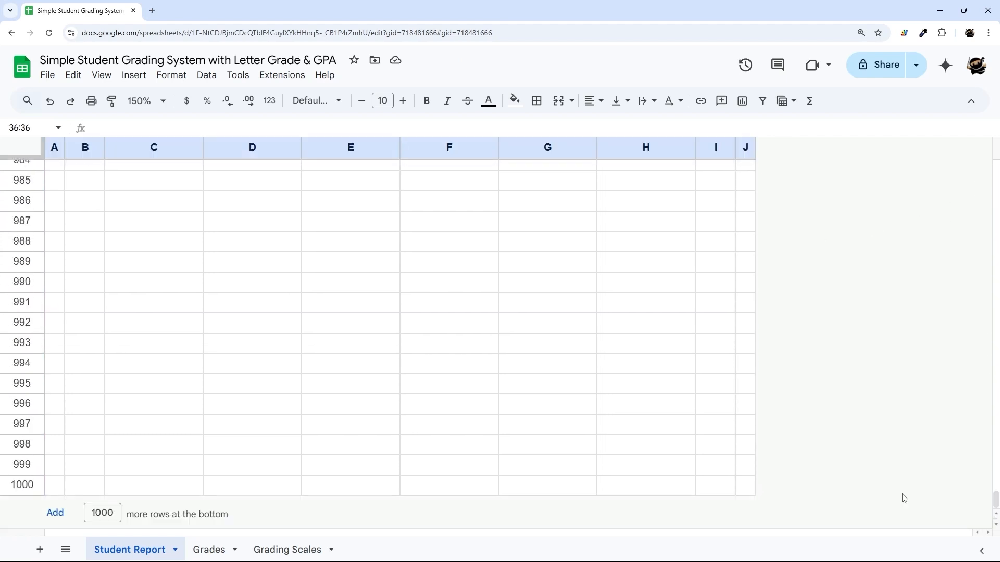
pyautogui.keyDown('shift'); pyautogui.click(31, 488); pyautogui.keyUp('shift')
pyautogui.rightClick(31, 488)
pyautogui.click(114, 290)
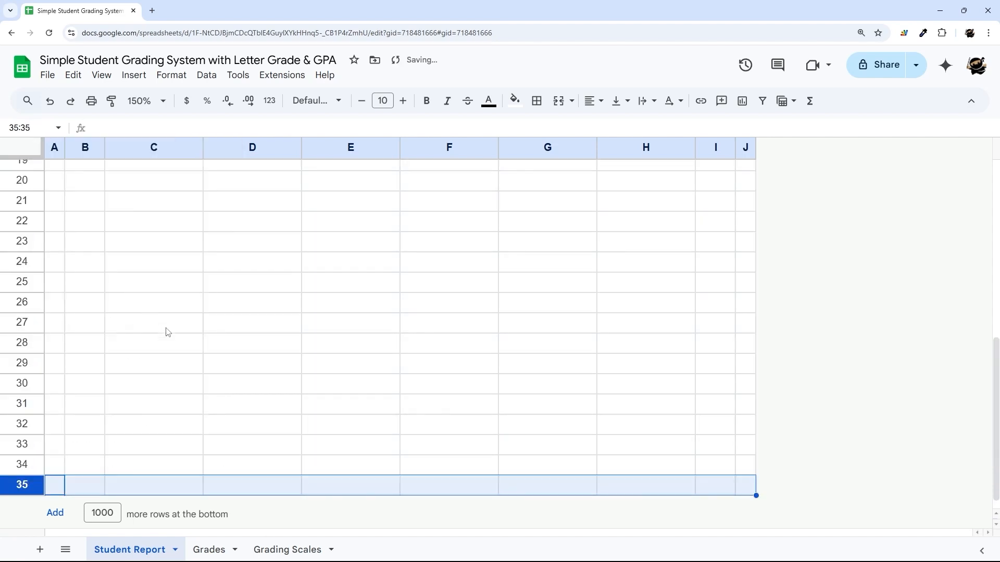
# Set the width of columns D through H to 75 pixels
pyautogui.scroll(5, 168, 332)
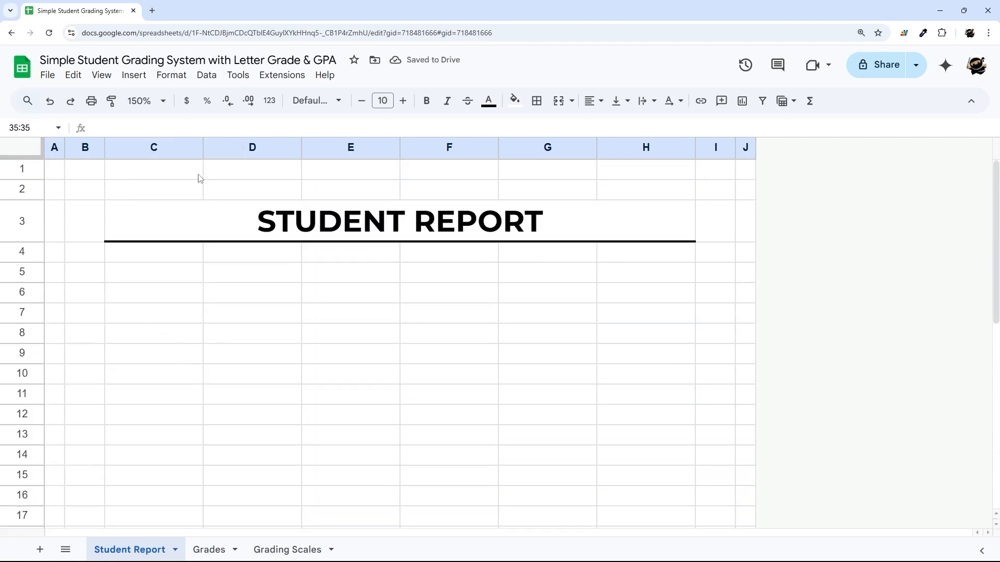
pyautogui.moveTo(240, 148); pyautogui.dragTo(627, 150)
pyautogui.rightClick(627, 150)
pyautogui.click(673, 316)
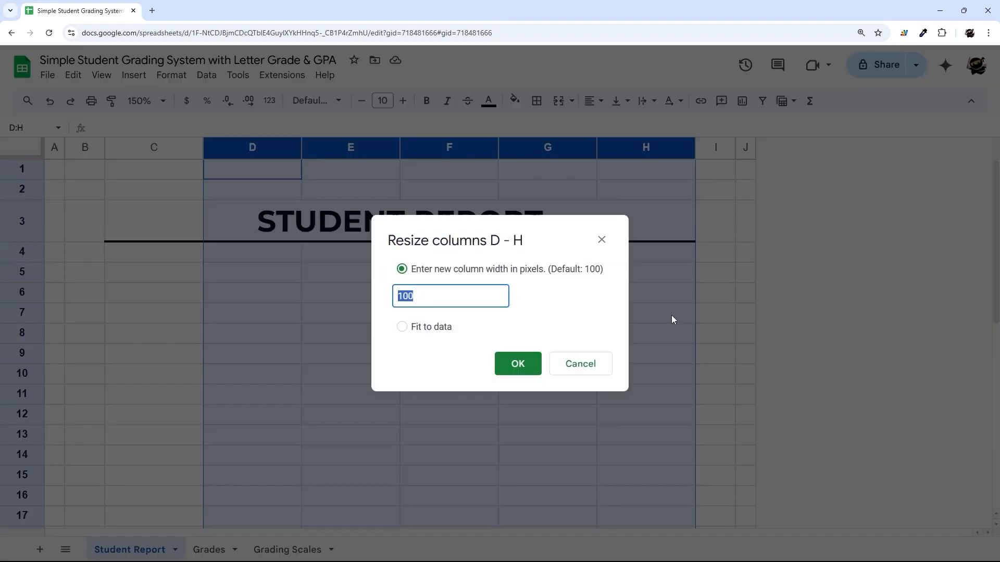
pyautogui.write('75')
pyautogui.press('Return')
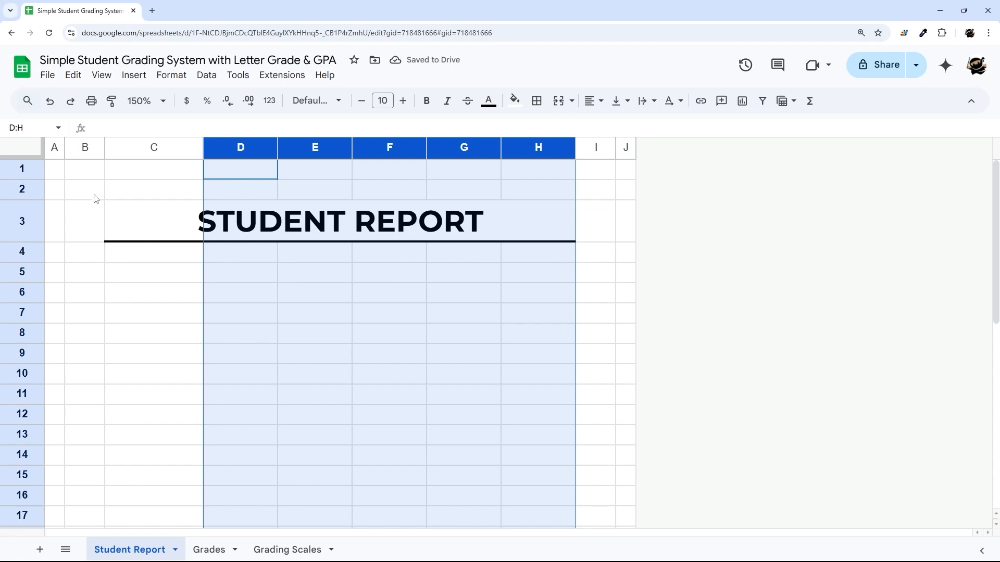
pyautogui.click(32, 172)
pyautogui.click(514, 101)
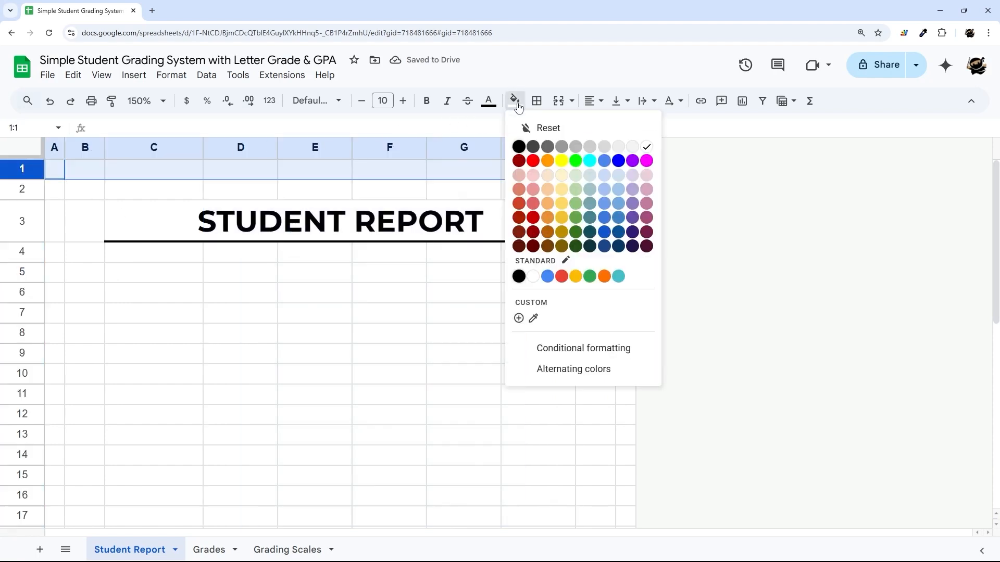
pyautogui.click(586, 151)
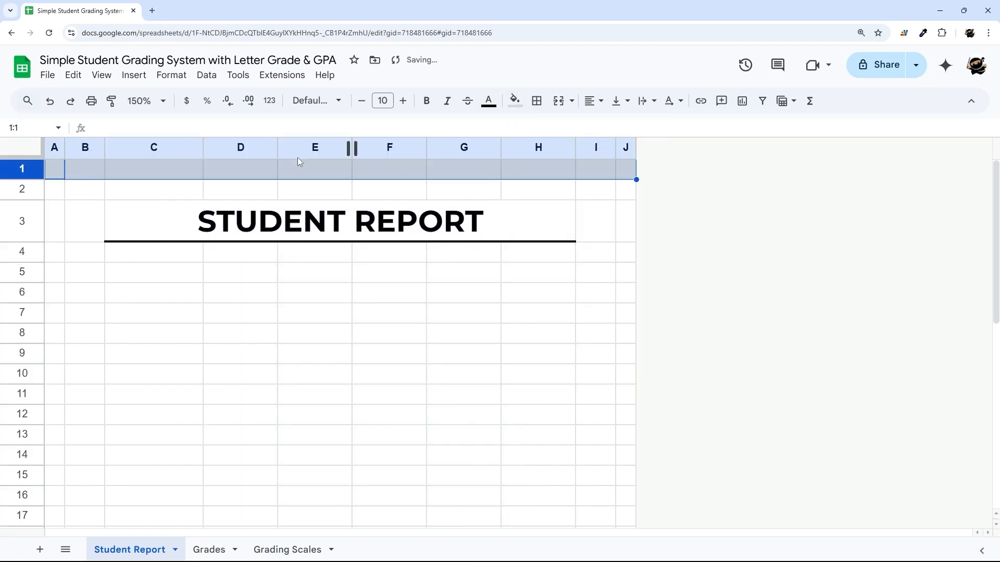
pyautogui.moveTo(92, 198); pyautogui.dragTo(552, 507)
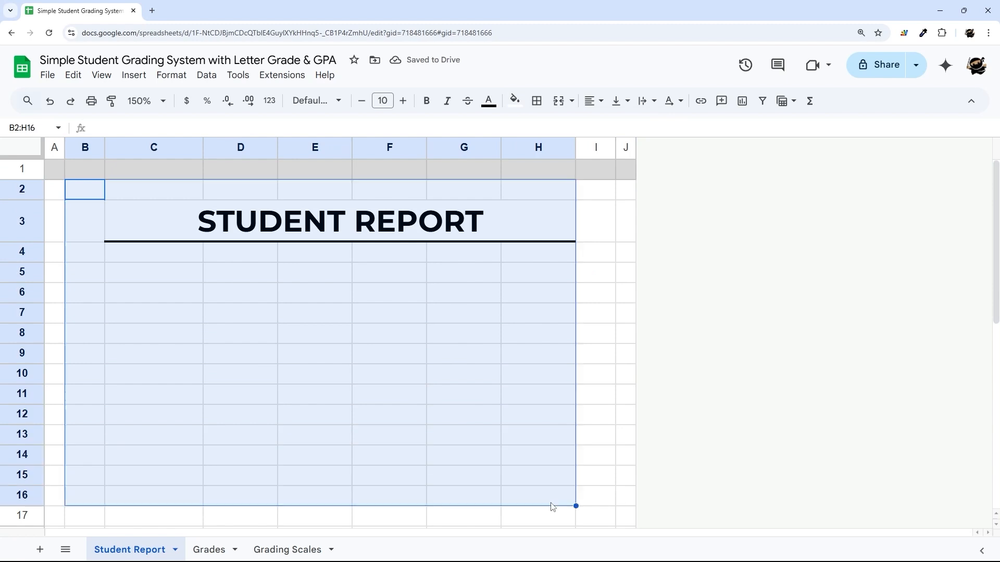
pyautogui.click(34, 171)
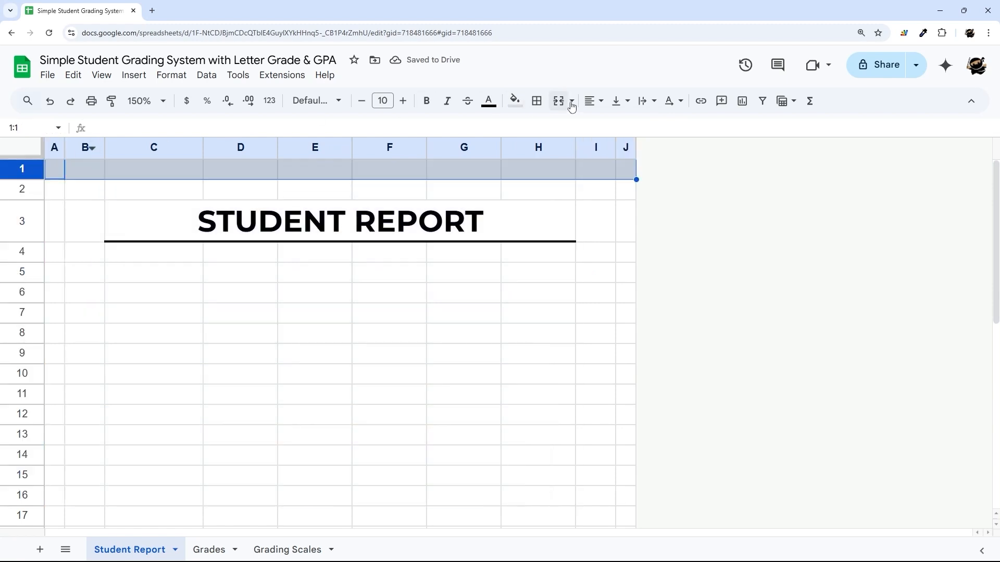
pyautogui.click(515, 100)
pyautogui.click(646, 148)
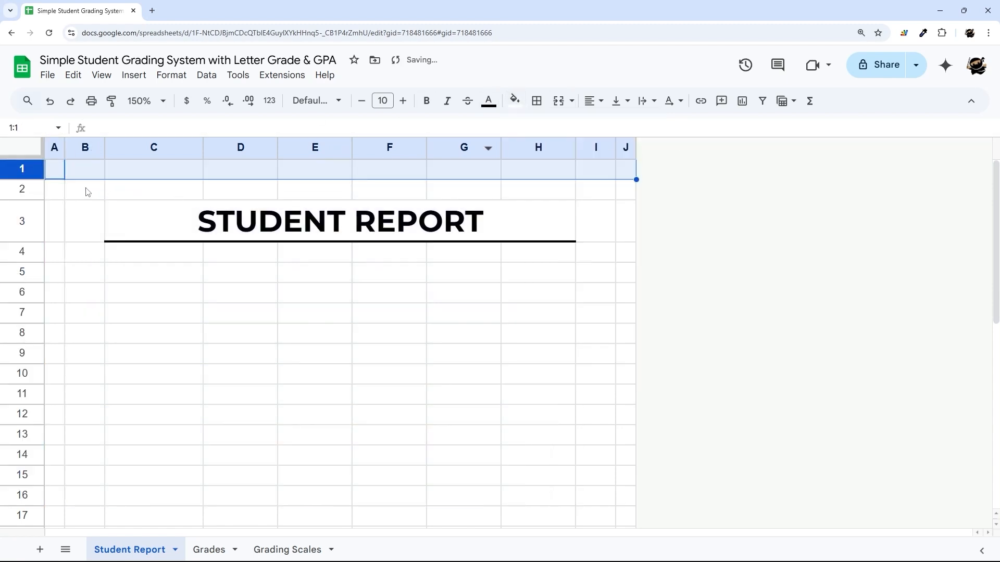
# Fill the range B2:I34 of the Student Report sheet with light gray, leaving the outer rows and columns as a white border
pyautogui.moveTo(87, 193); pyautogui.dragTo(587, 469)
pyautogui.scroll(5, 524, 152)
pyautogui.click(515, 100)
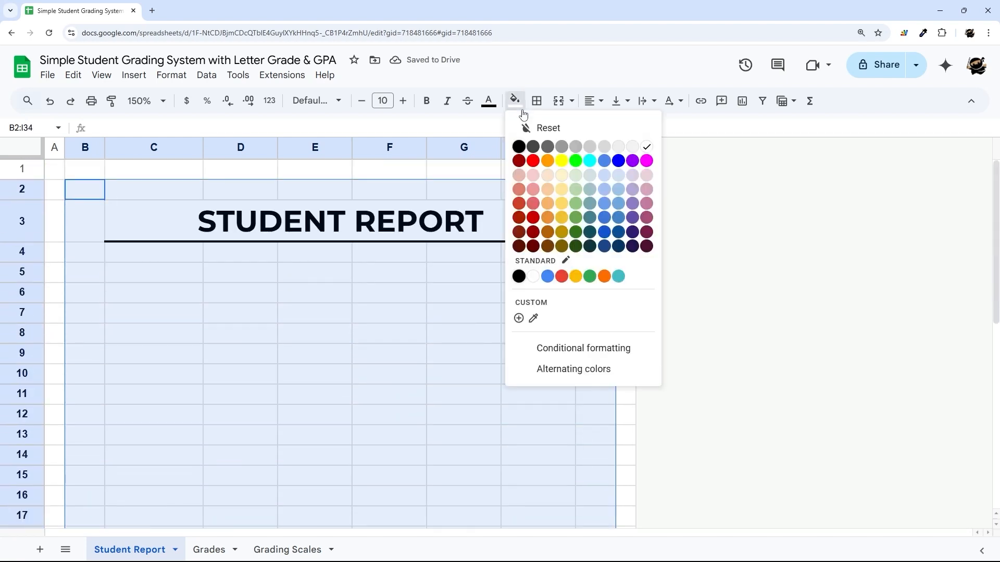
pyautogui.click(618, 150)
pyautogui.click(625, 313)
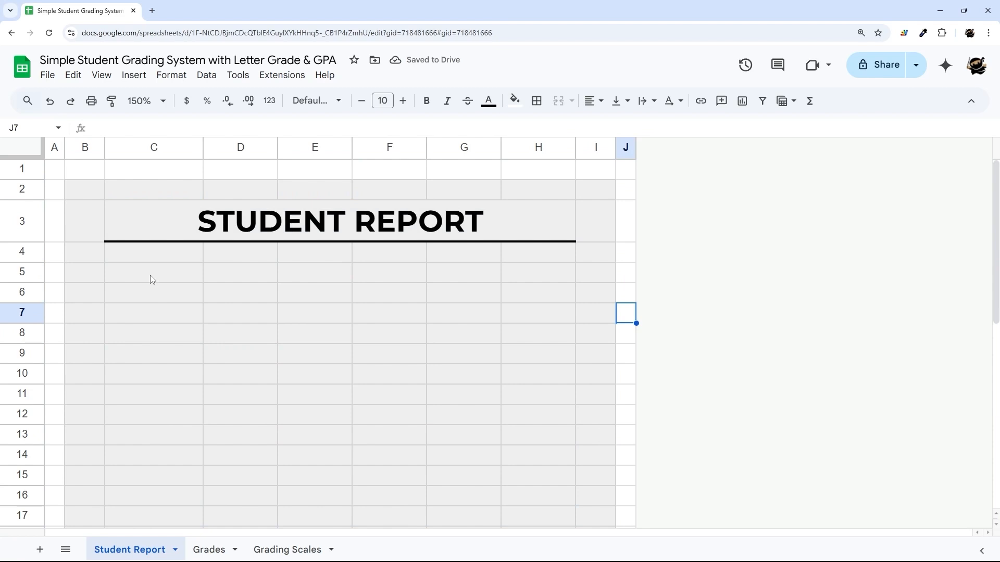
# Insert a dropdown in cell C5 of the Student Report sheet and set its criteria to Dropdown (from a range)
pyautogui.click(229, 550)
pyautogui.click(278, 180)
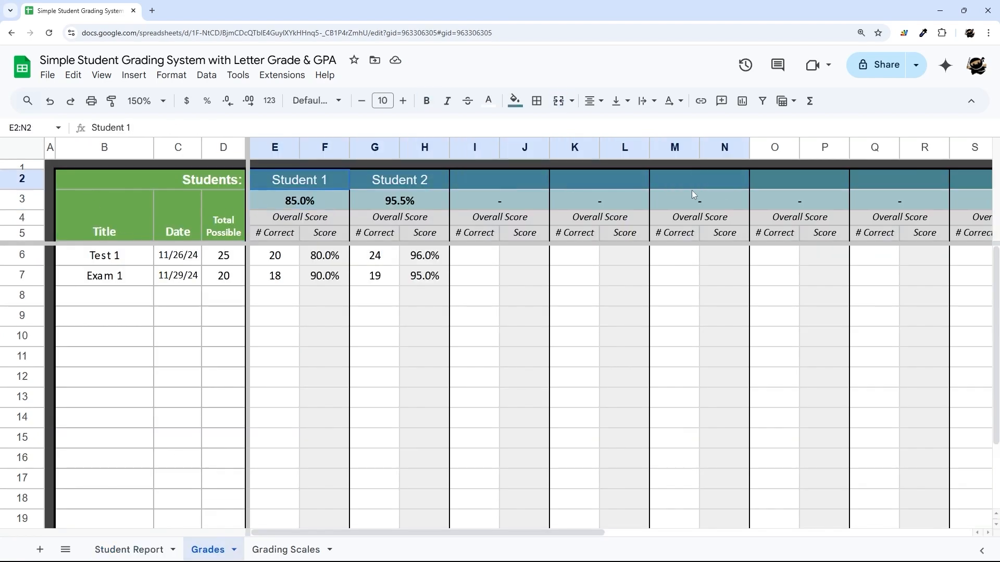
pyautogui.click(123, 551)
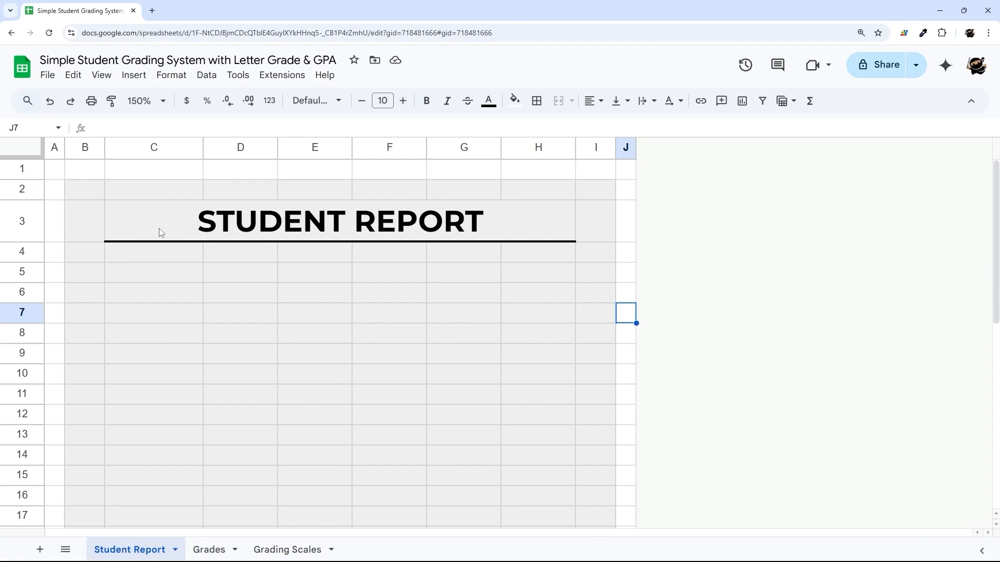
pyautogui.click(142, 273)
pyautogui.rightClick(141, 274)
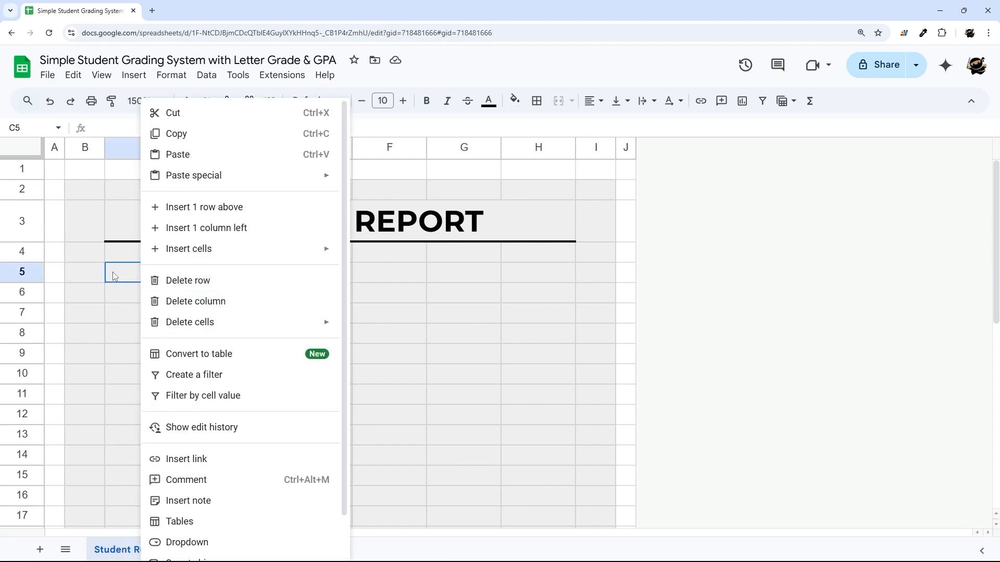
pyautogui.scroll(-1, 197, 359)
pyautogui.click(189, 493)
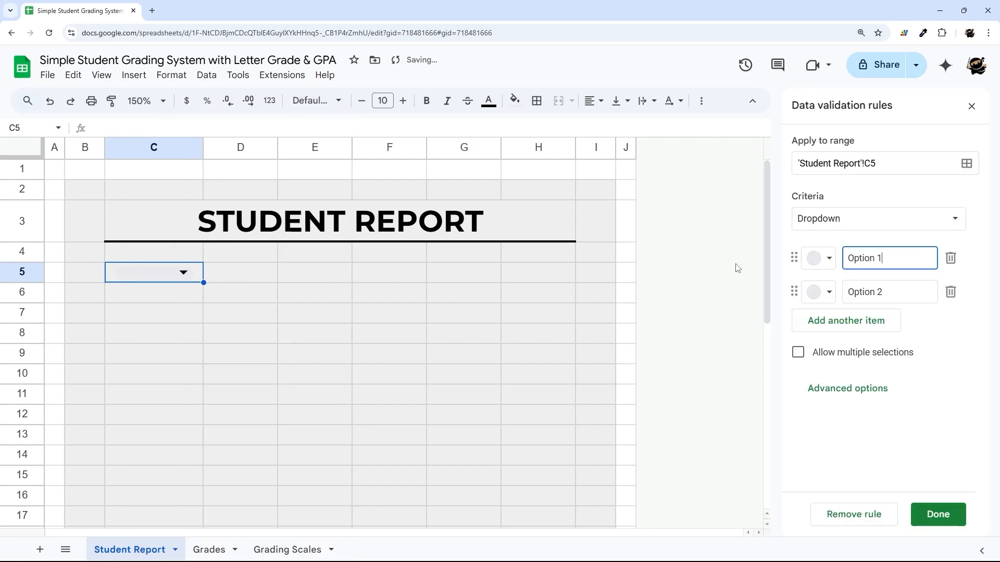
pyautogui.click(832, 223)
pyautogui.click(855, 241)
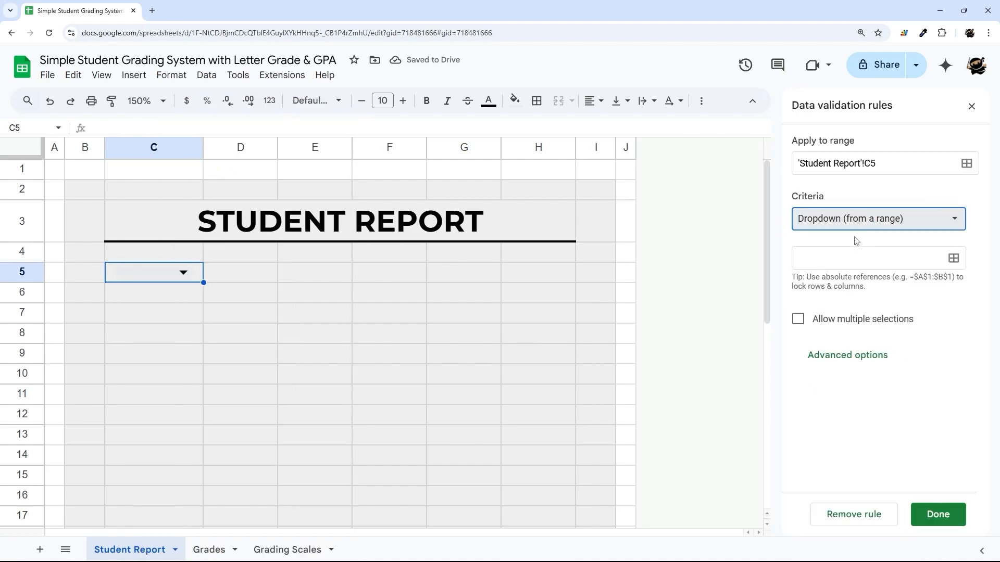
# Set the source range of the C5 dropdown to the student names in Grades!E2:AH2 and check its options on the Student Report sheet
pyautogui.click(954, 259)
pyautogui.click(467, 294)
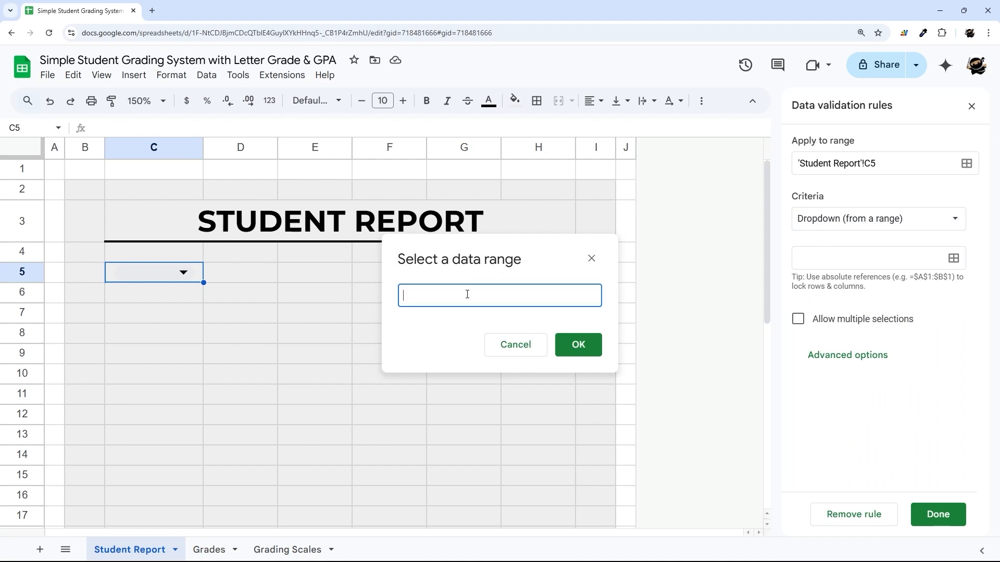
pyautogui.click(211, 550)
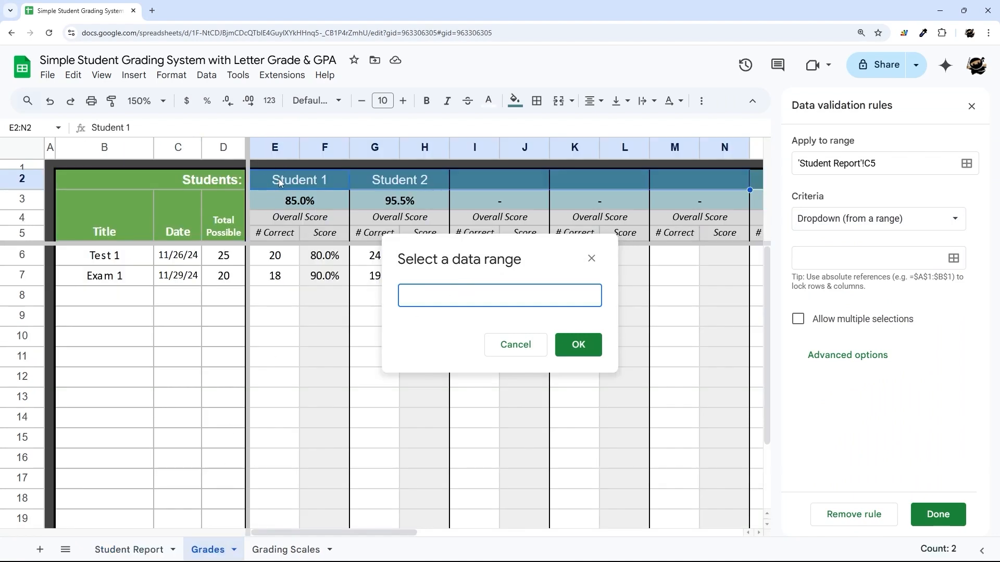
pyautogui.moveTo(279, 182); pyautogui.dragTo(734, 185)
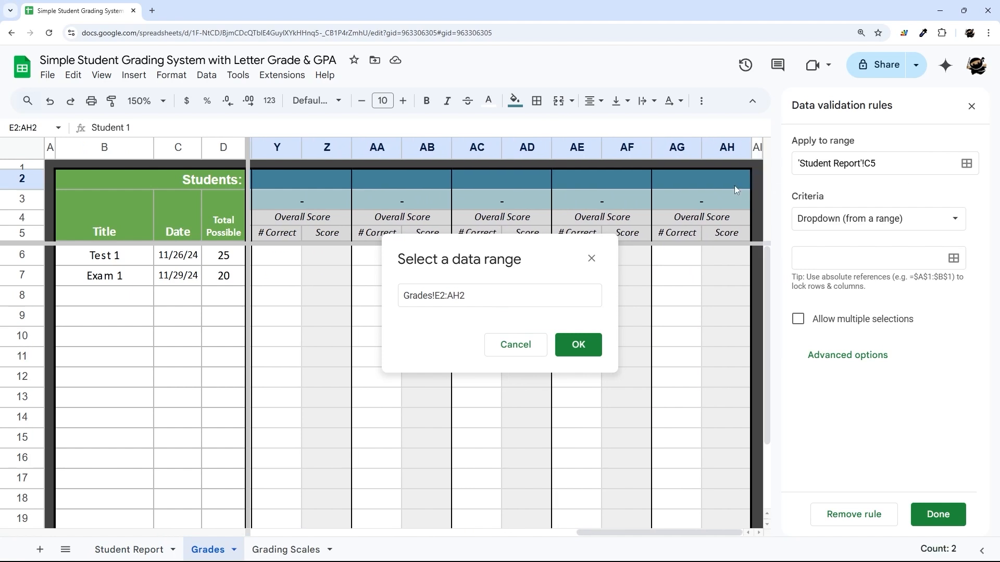
pyautogui.click(573, 349)
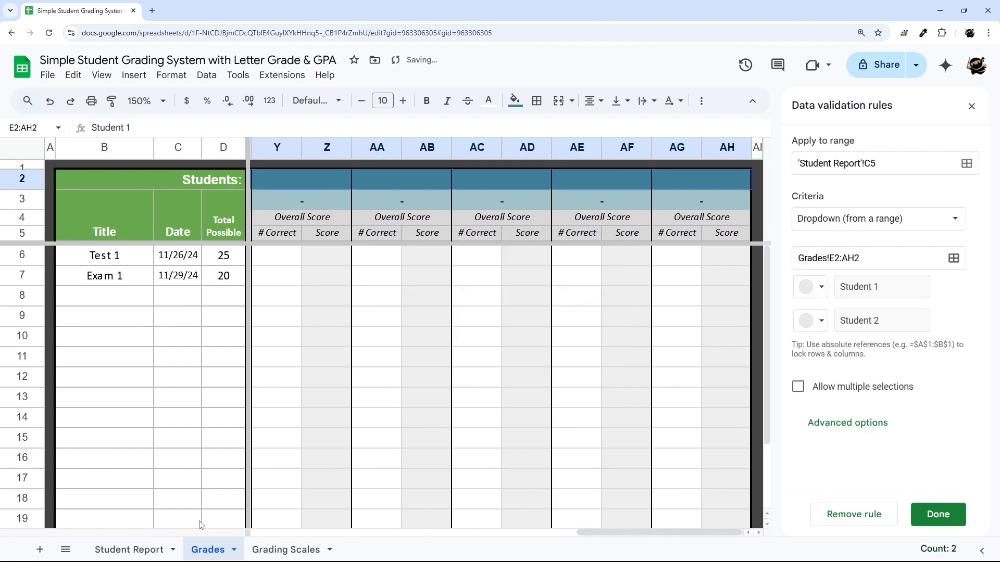
pyautogui.click(134, 549)
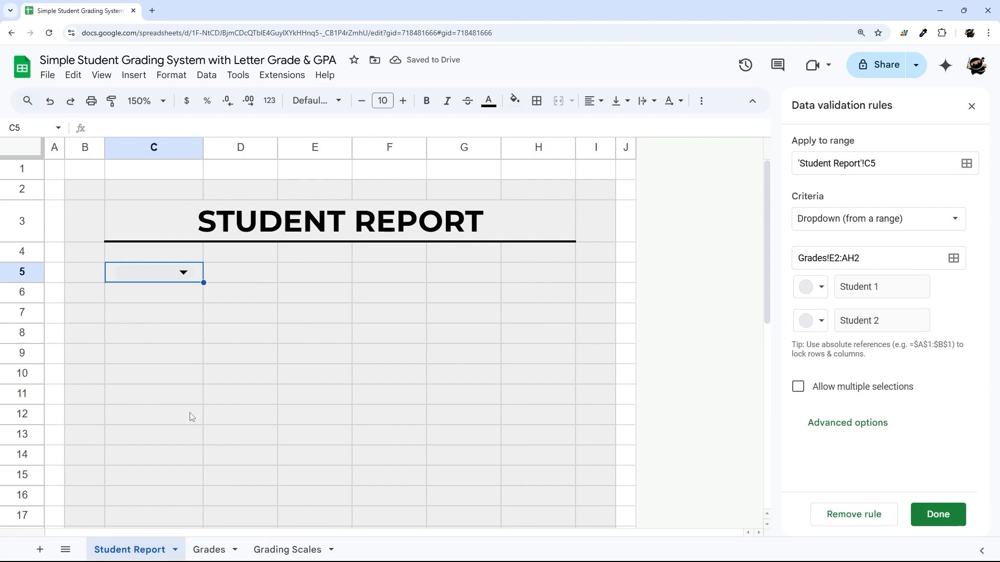
pyautogui.click(183, 276)
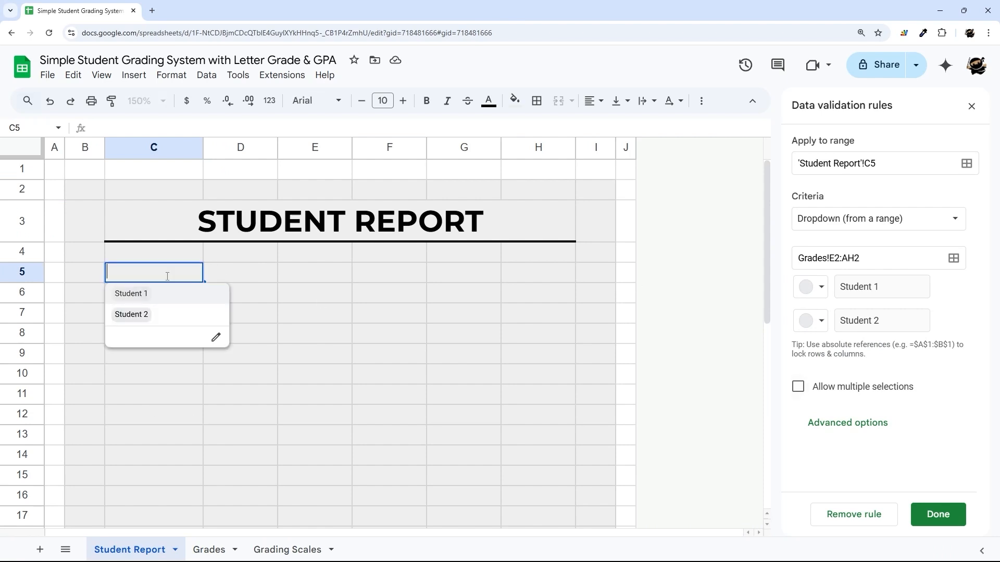
# Set the display style of the C5 dropdown to Arrow and finish the validation rule
pyautogui.click(859, 428)
pyautogui.scroll(-3, 849, 417)
pyautogui.click(825, 451)
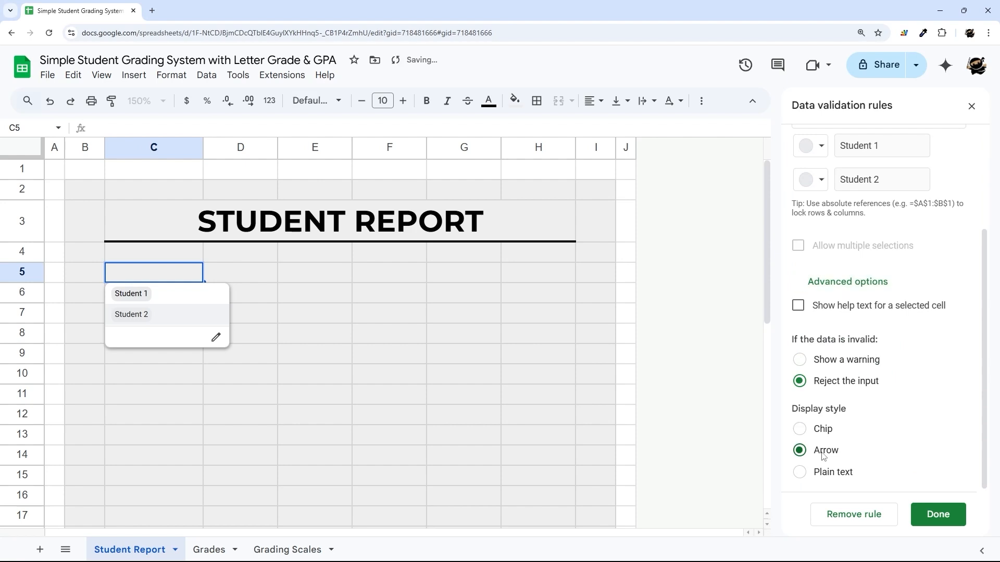
pyautogui.click(940, 515)
pyautogui.click(343, 320)
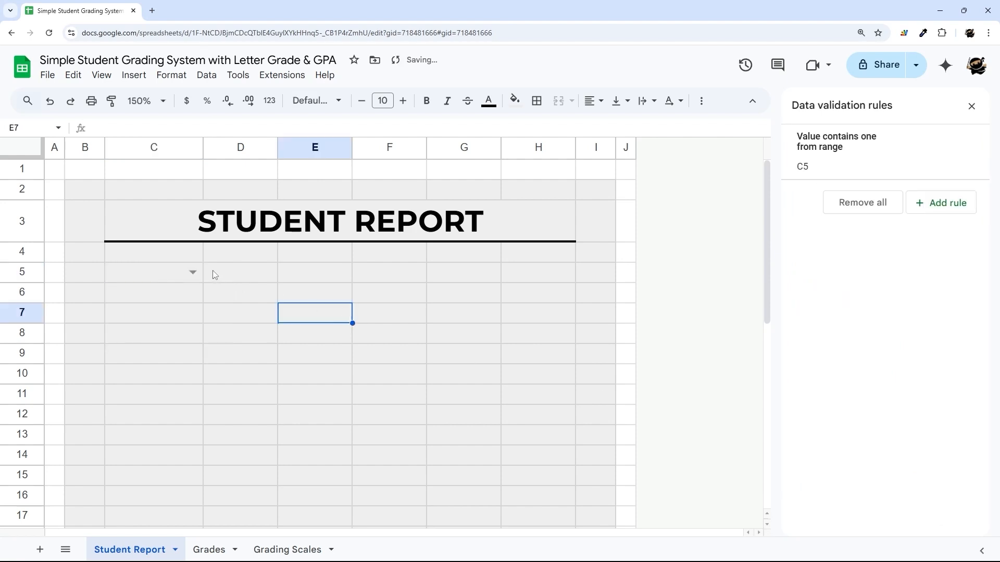
# Choose Student 1 from the dropdown in cell C5
pyautogui.click(192, 272)
pyautogui.click(281, 310)
pyautogui.click(193, 272)
pyautogui.click(167, 290)
pyautogui.click(264, 294)
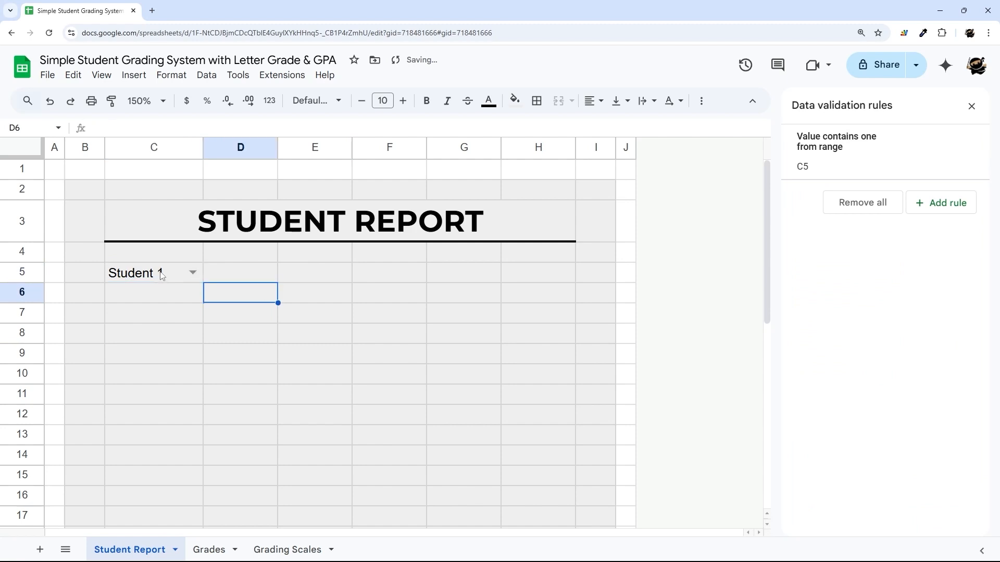
# Make the student name in C5 bold with dark teal text and merge cells C5:D5
pyautogui.click(161, 276)
pyautogui.click(488, 100)
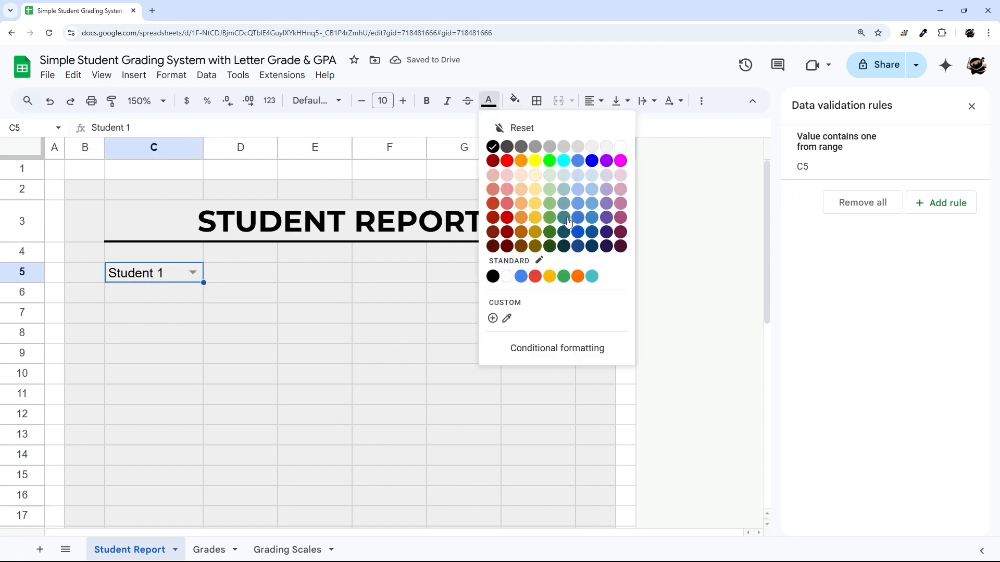
pyautogui.click(565, 218)
pyautogui.click(427, 100)
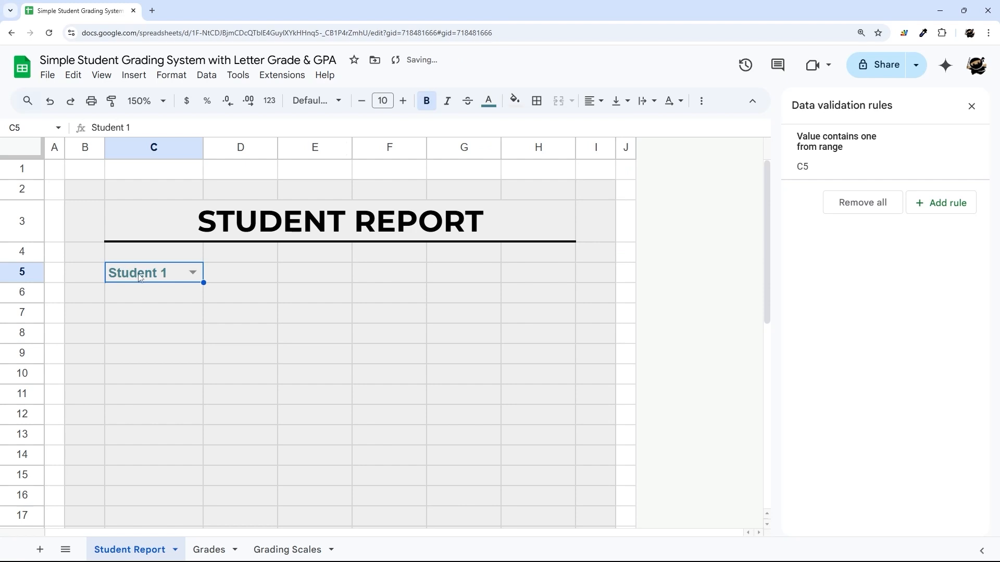
pyautogui.moveTo(139, 277); pyautogui.dragTo(248, 277)
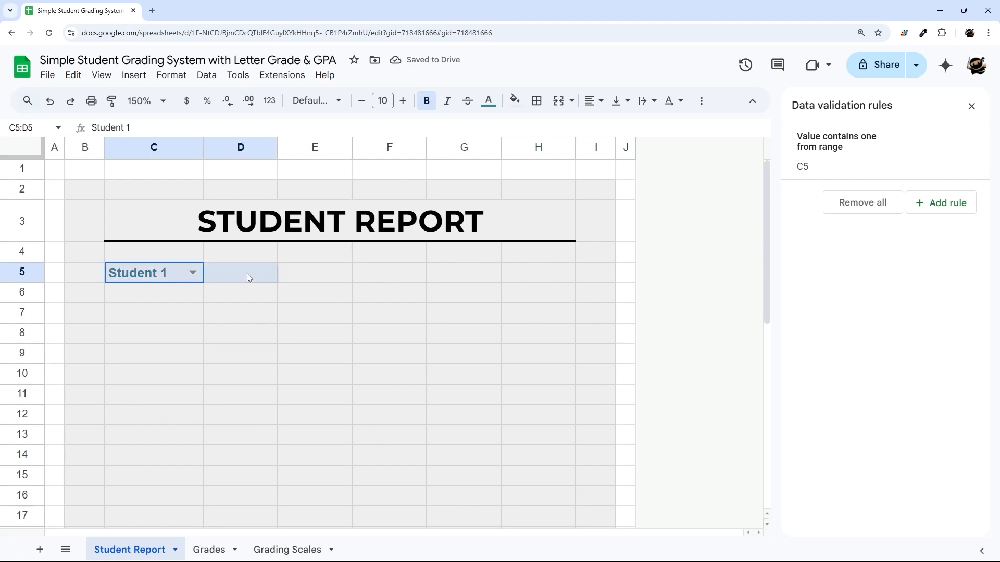
pyautogui.click(558, 101)
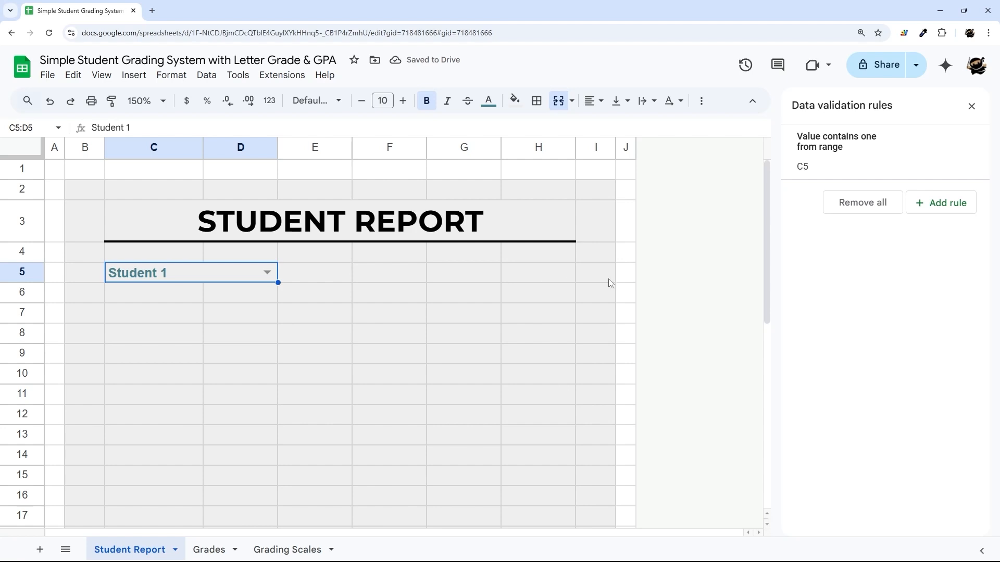
# Merge cells G5:H5 and enter the label OVERALL SCORE in them
pyautogui.moveTo(489, 279); pyautogui.dragTo(557, 280)
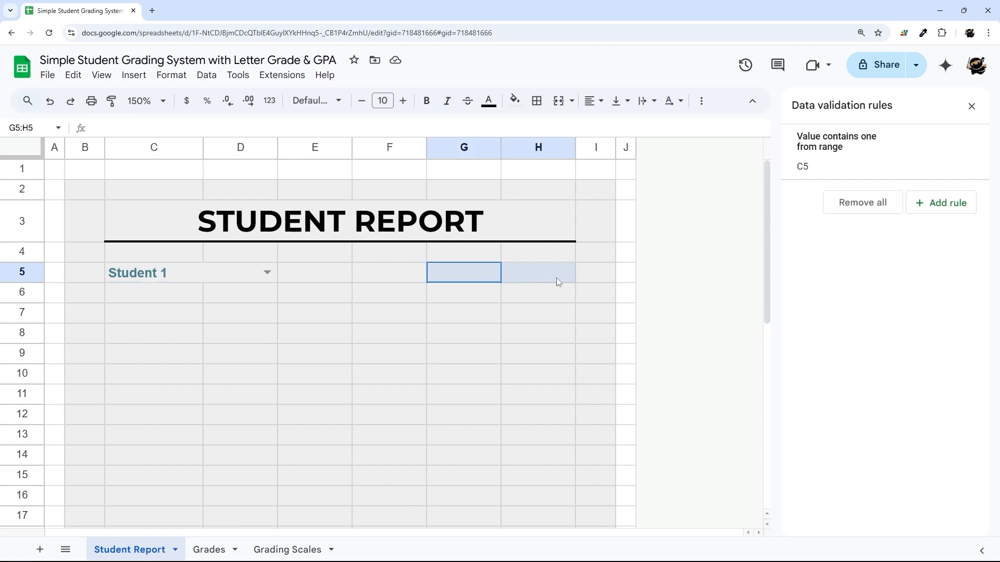
pyautogui.click(558, 100)
pyautogui.write('OV')
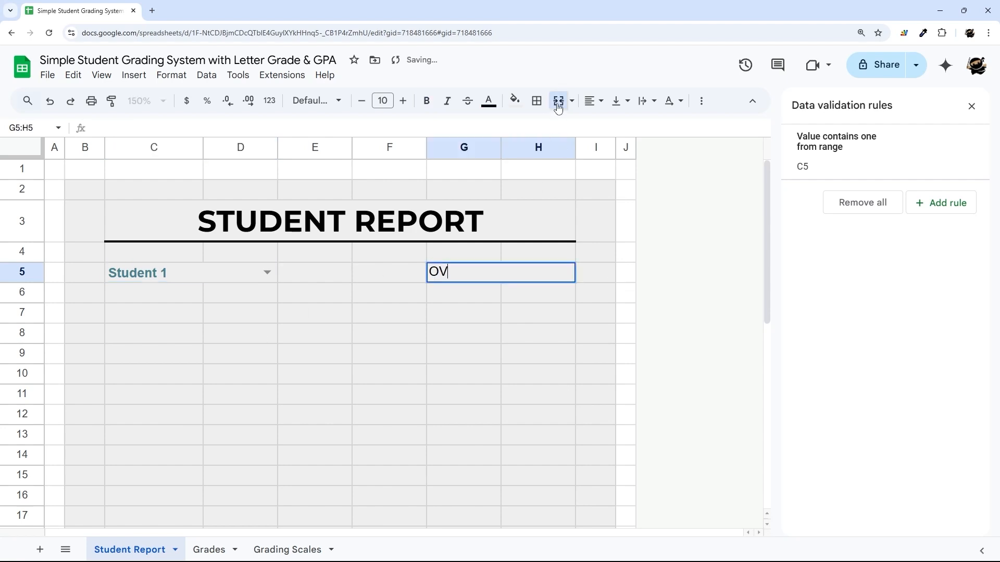
pyautogui.write('ERALL SCORE')
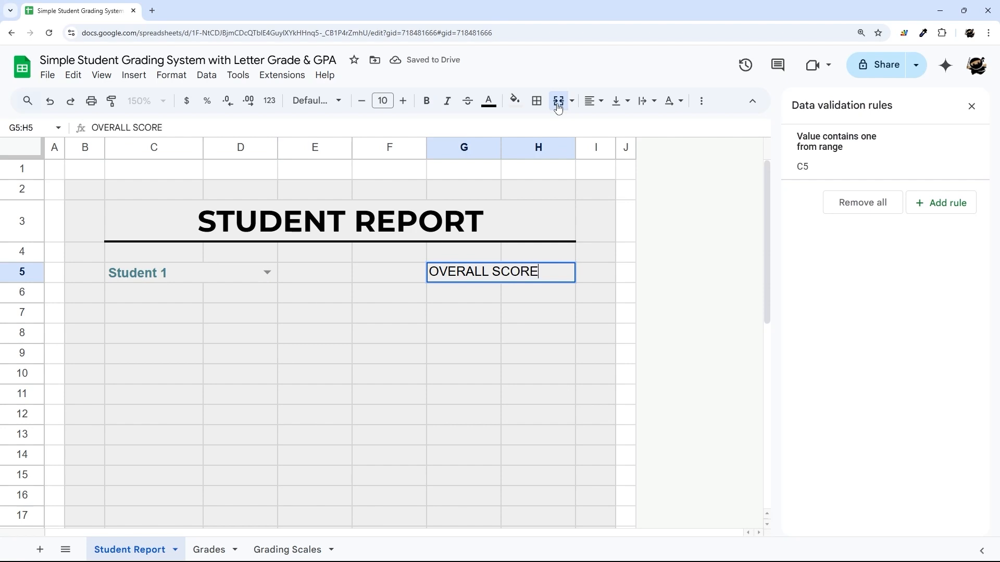
# Finish the OVERALL SCORE label, then merge cells G6:H6 beneath it and center their contents
pyautogui.press('Return')
pyautogui.moveTo(487, 291); pyautogui.dragTo(526, 293)
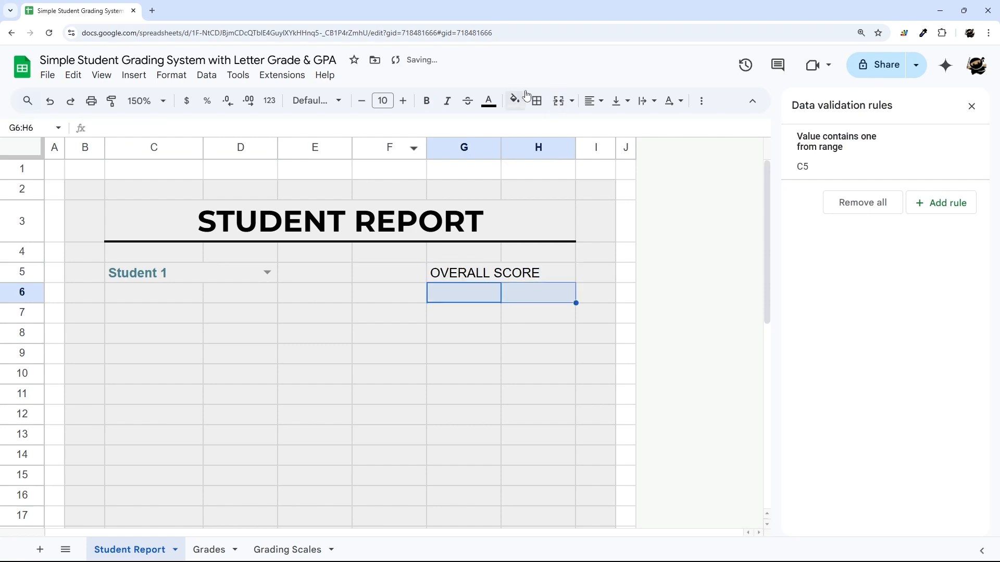
pyautogui.click(558, 100)
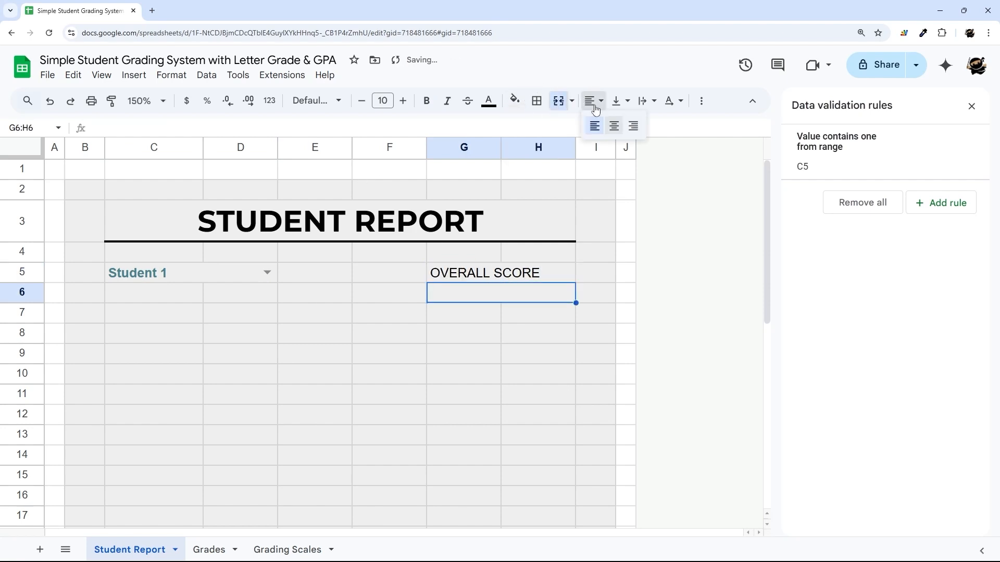
# Format the OVERALL SCORE label in G5:H5 as bold Calibri, size 9, centered horizontally
pyautogui.click(451, 272)
pyautogui.click(316, 100)
pyautogui.click(323, 250)
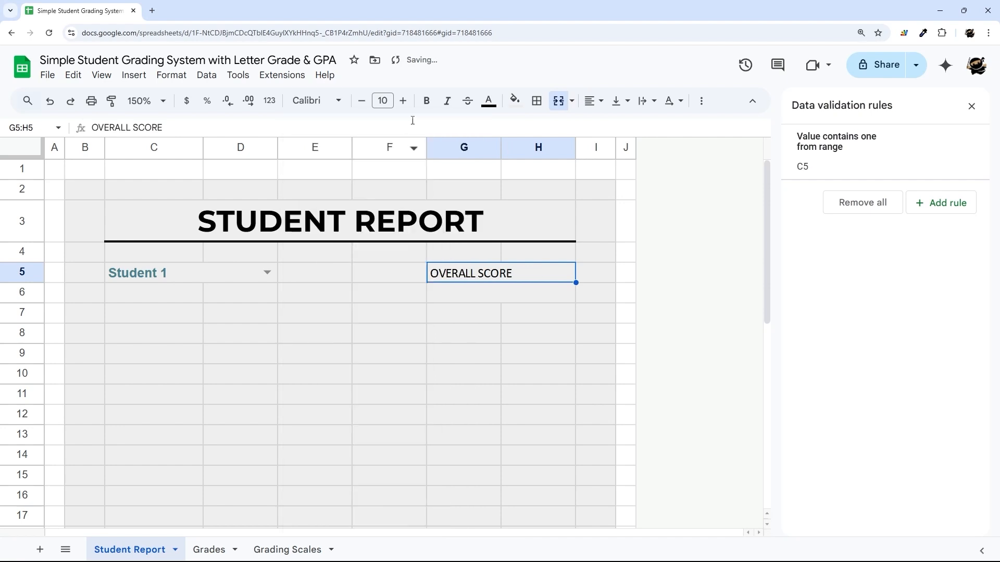
pyautogui.click(426, 101)
pyautogui.click(362, 101)
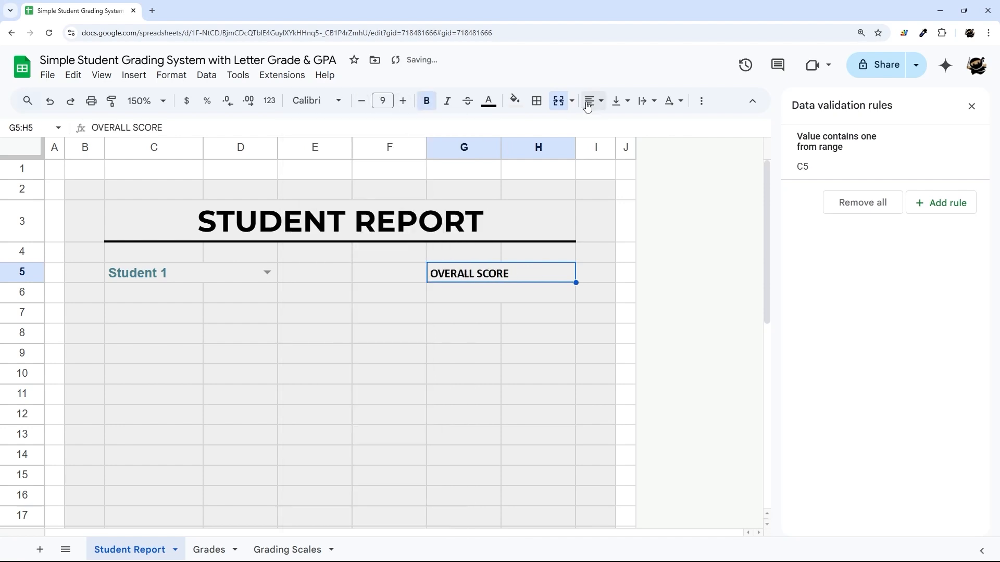
pyautogui.click(594, 100)
pyautogui.click(602, 127)
# Enter 80% as the overall score in the merged cell G6:H6
pyautogui.click(494, 303)
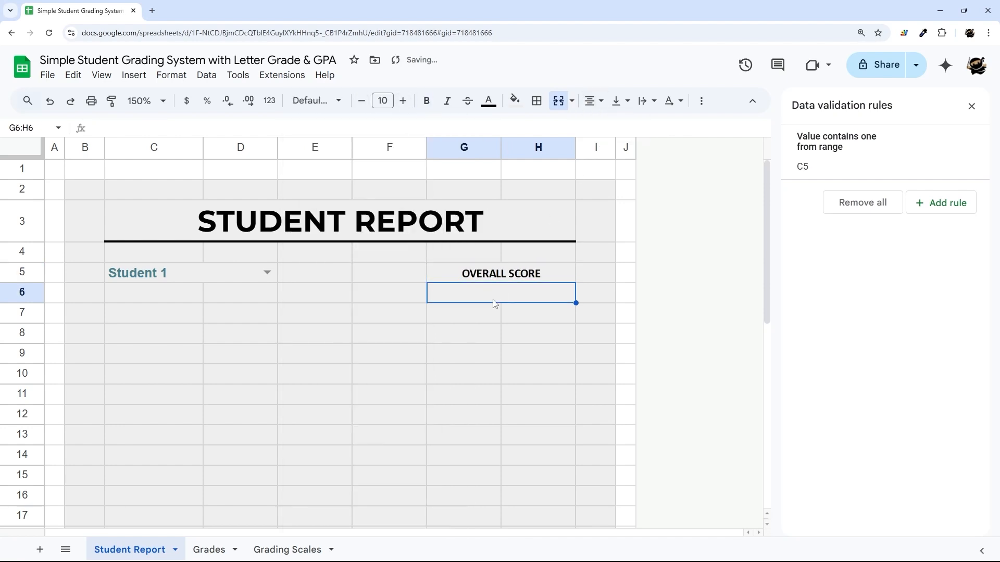
pyautogui.write('80%')
pyautogui.press('Return')
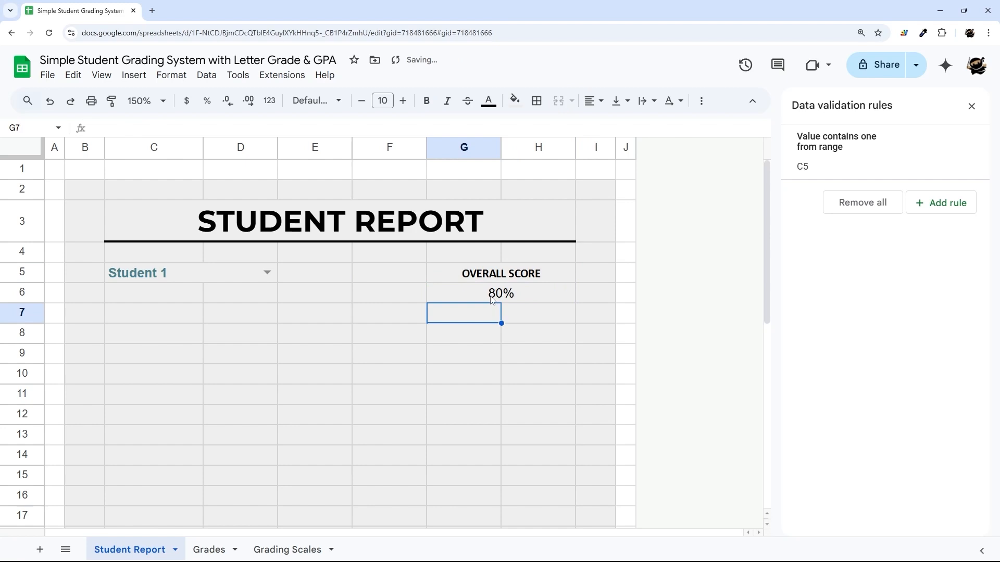
# Format the score in G6:H6 as Bebas Neue size 14 with one decimal place, and close the data validation rules
pyautogui.click(492, 298)
pyautogui.click(336, 101)
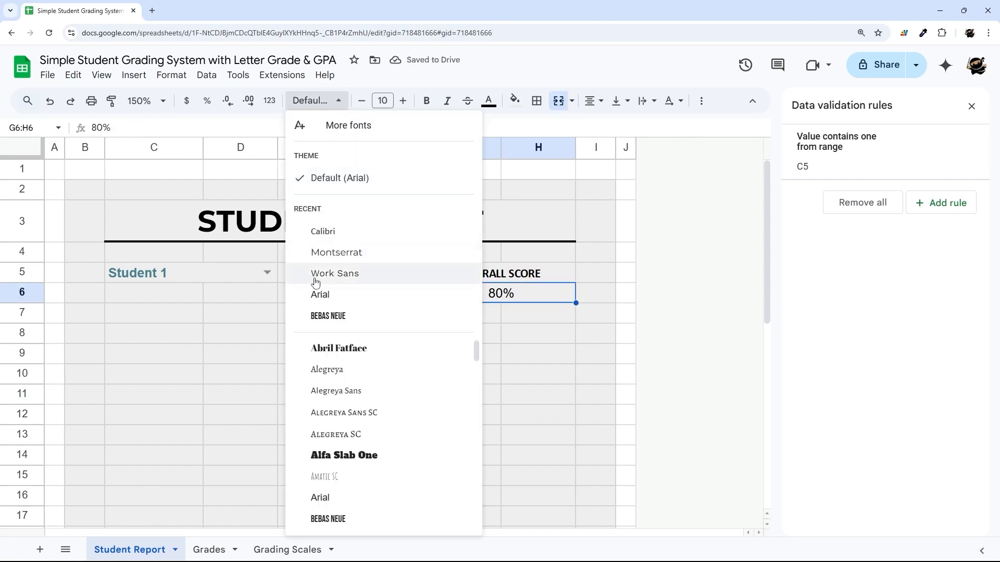
pyautogui.click(328, 316)
pyautogui.click(403, 100)
pyautogui.click(403, 101)
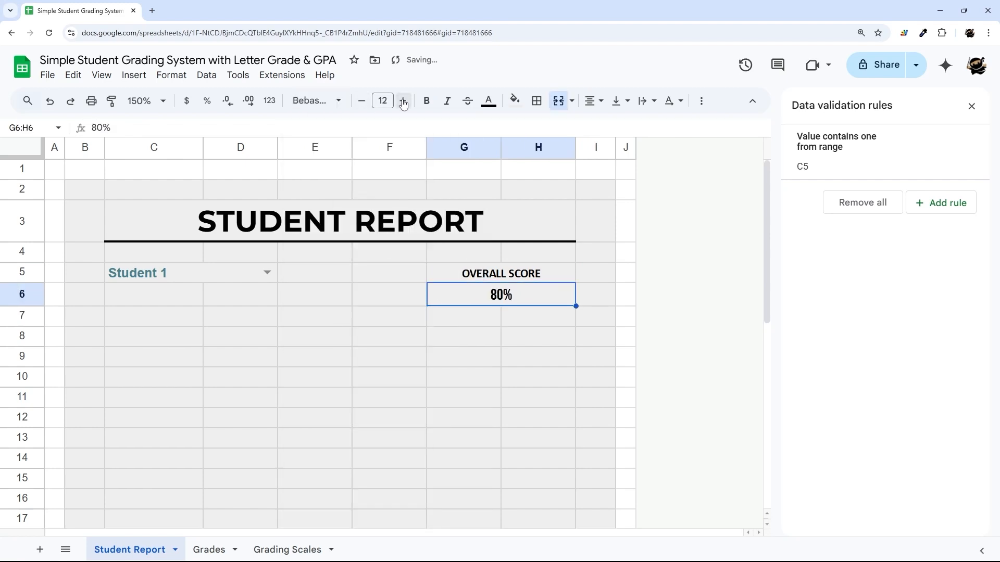
pyautogui.click(403, 101)
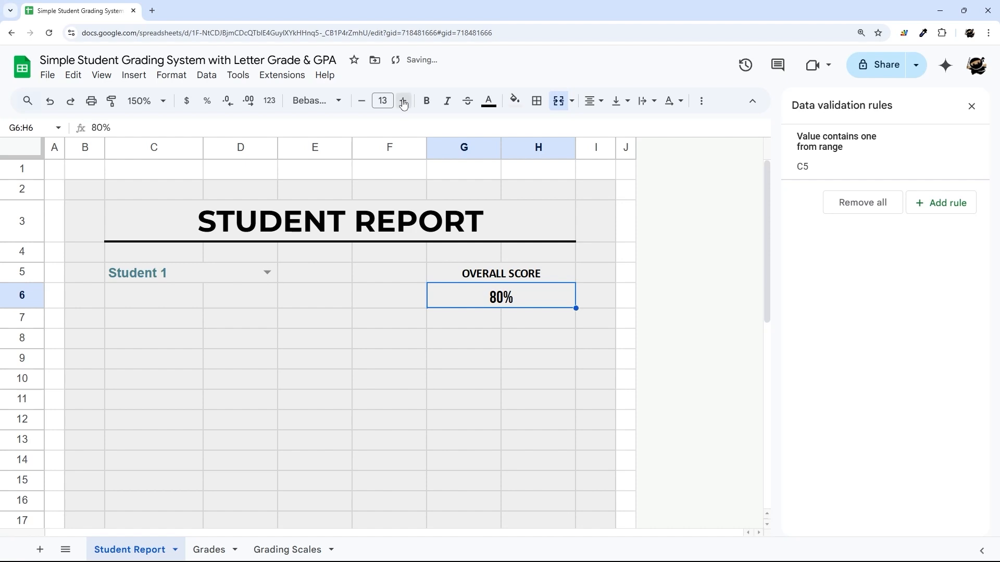
pyautogui.click(404, 100)
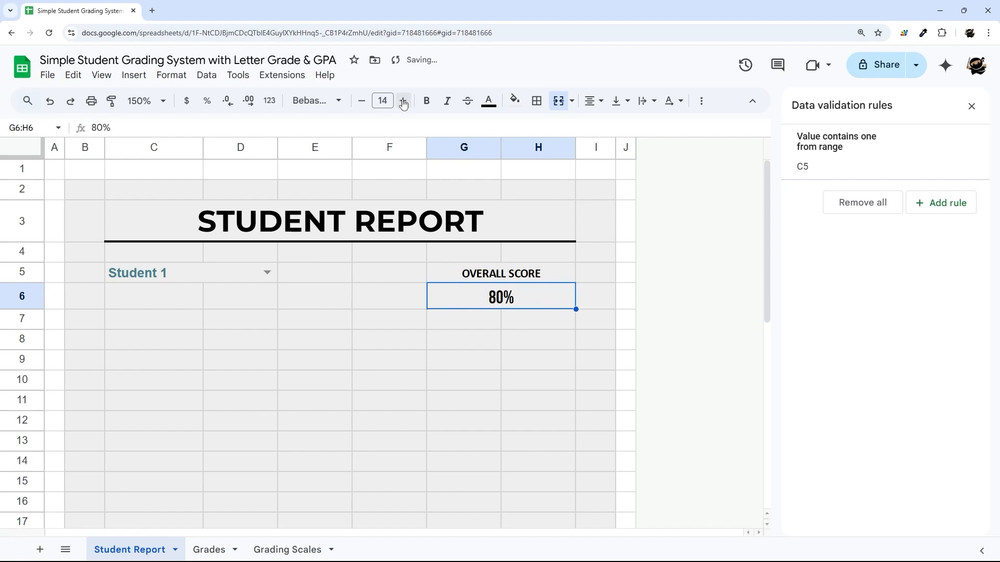
pyautogui.click(256, 104)
pyautogui.click(984, 111)
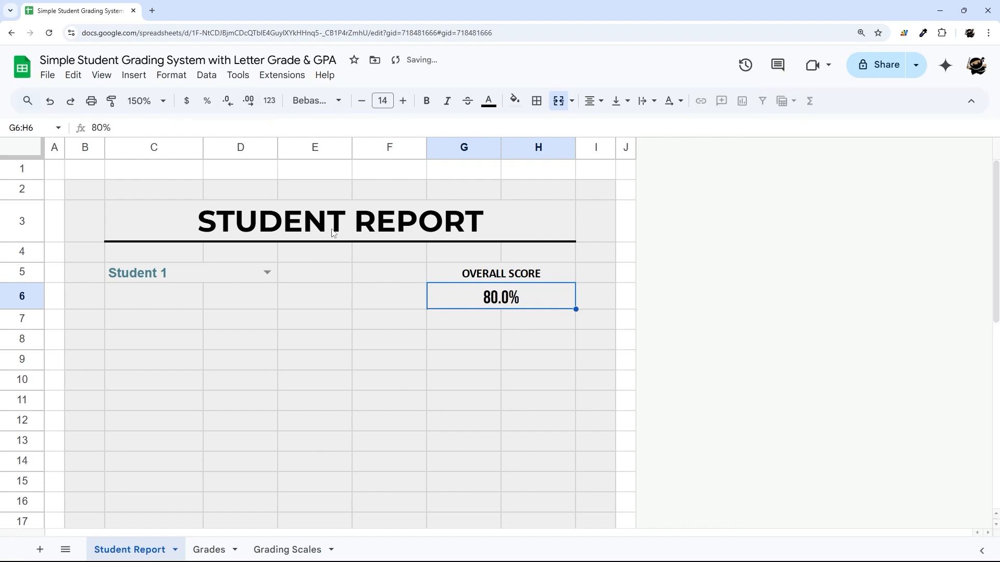
# Merge the student dropdown across C5:D6 and set its font size to 14
pyautogui.moveTo(170, 272); pyautogui.dragTo(210, 292)
pyautogui.click(559, 100)
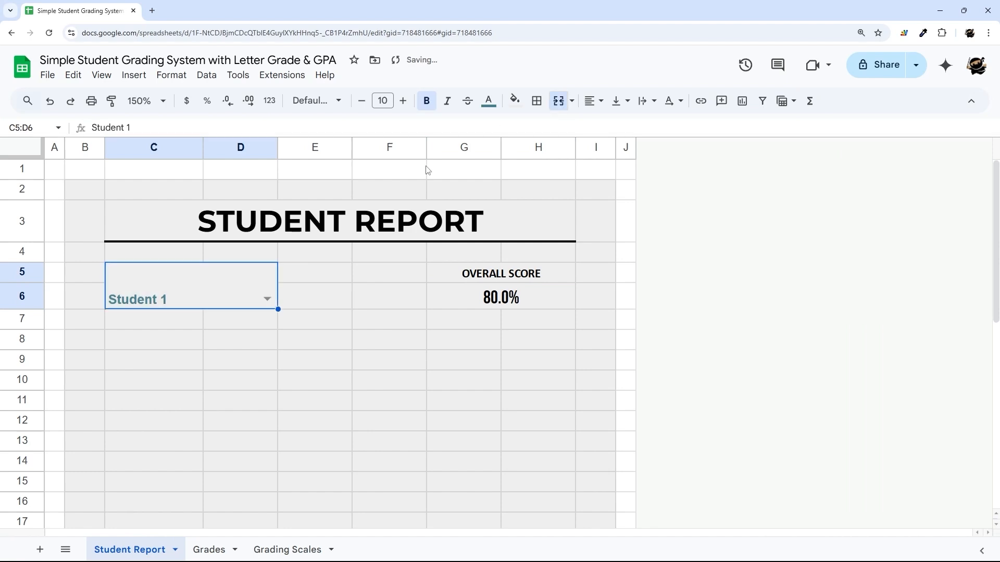
pyautogui.click(403, 100)
pyautogui.click(403, 100)
pyautogui.click(403, 100)
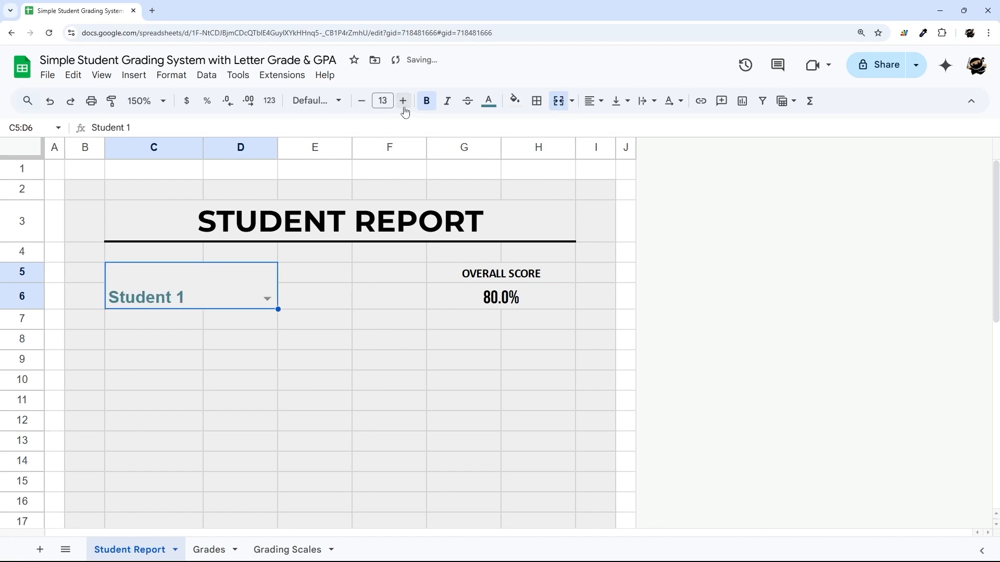
pyautogui.click(403, 100)
# Add a teal bottom border to the merged student dropdown cell C5:D6
pyautogui.click(663, 131)
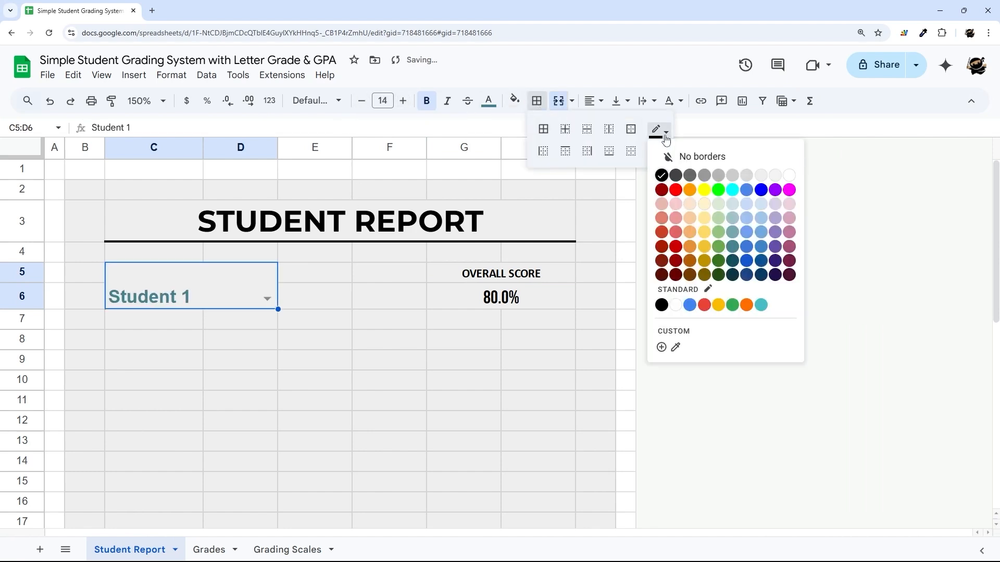
pyautogui.click(744, 248)
pyautogui.click(609, 151)
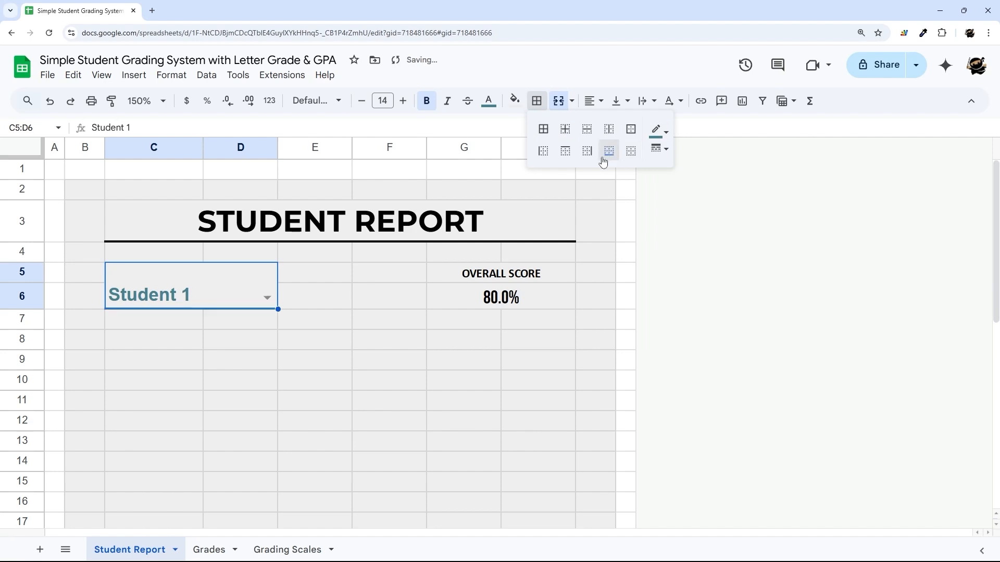
pyautogui.click(390, 319)
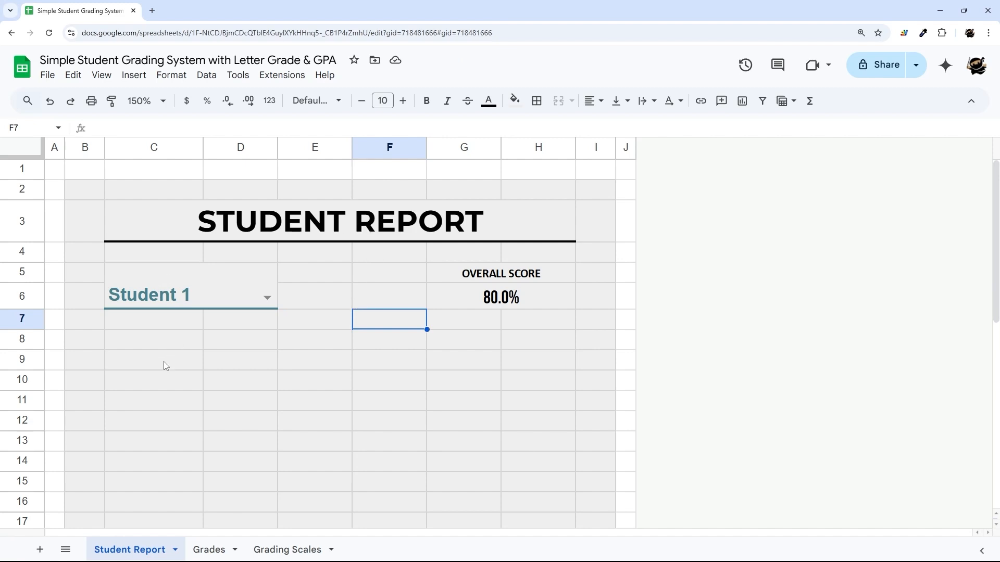
# Examine the Grades sheet's Title, Date and Total Possible columns and Student 1's # Correct and Score columns
pyautogui.click(209, 550)
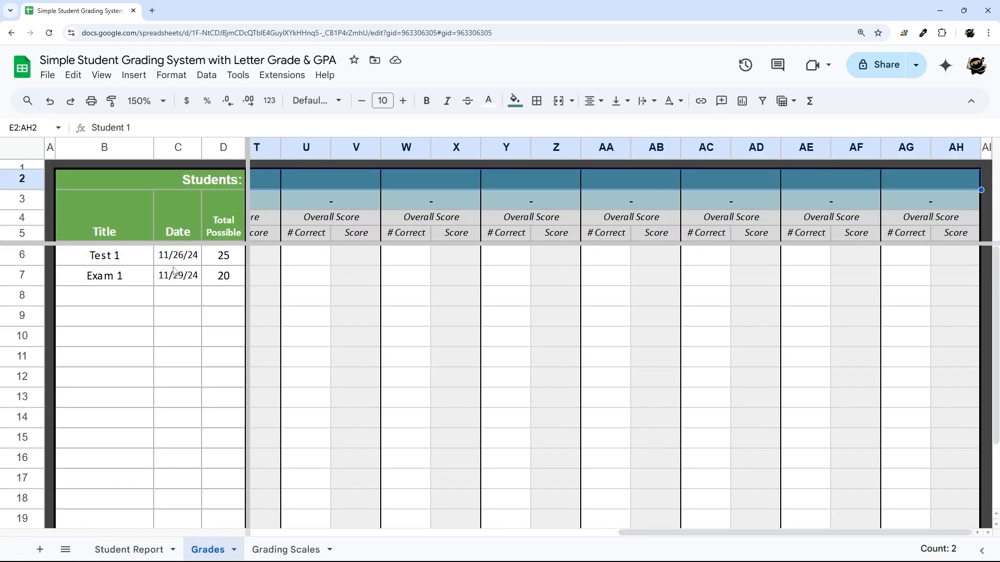
pyautogui.moveTo(116, 210); pyautogui.dragTo(217, 415)
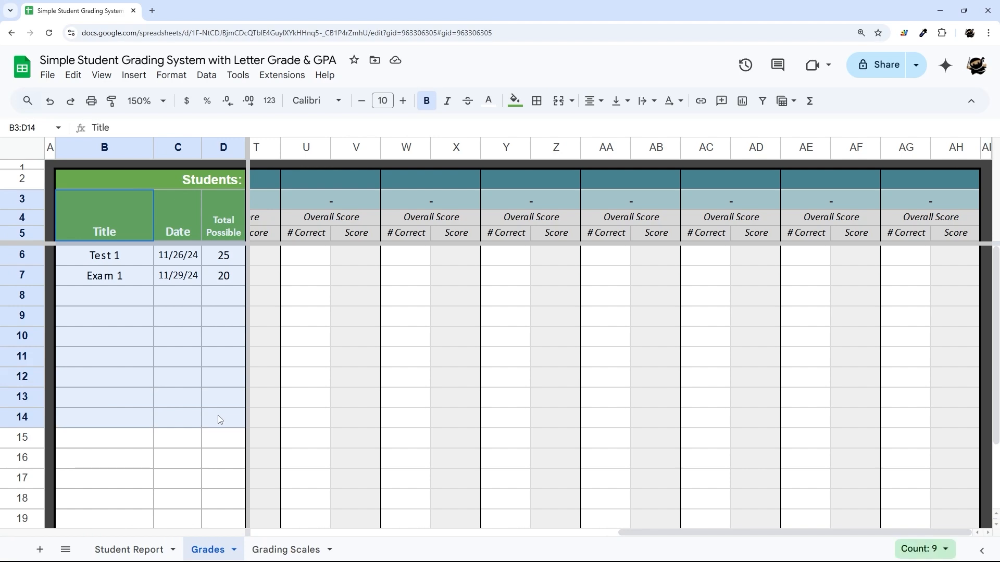
pyautogui.moveTo(637, 530); pyautogui.dragTo(268, 530)
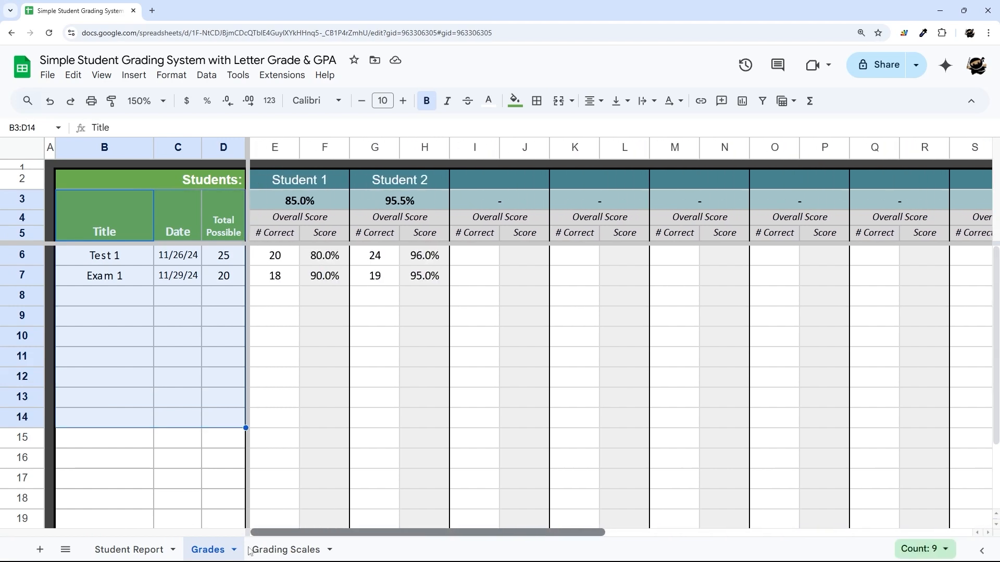
pyautogui.moveTo(271, 259); pyautogui.dragTo(237, 458)
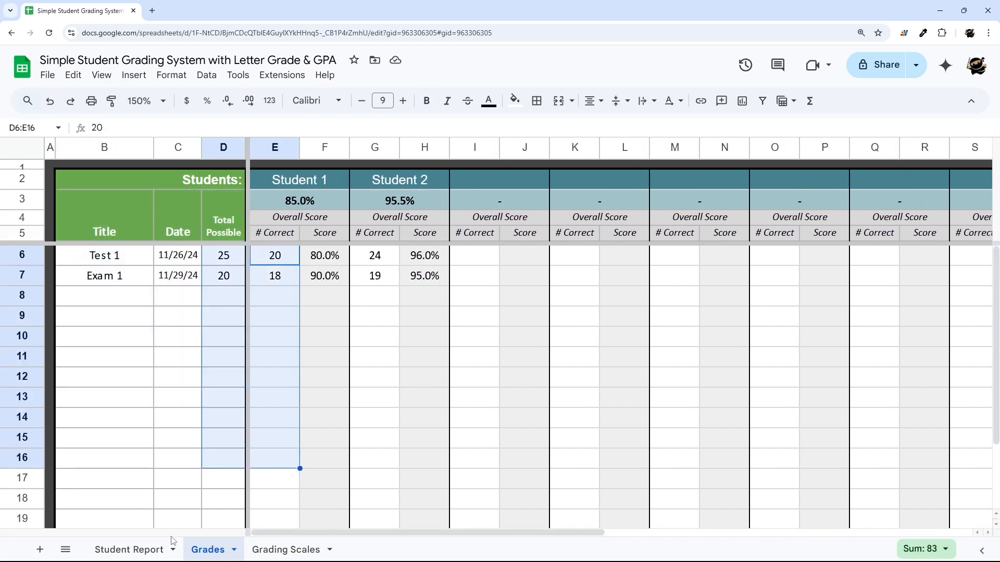
pyautogui.moveTo(317, 252); pyautogui.dragTo(323, 417)
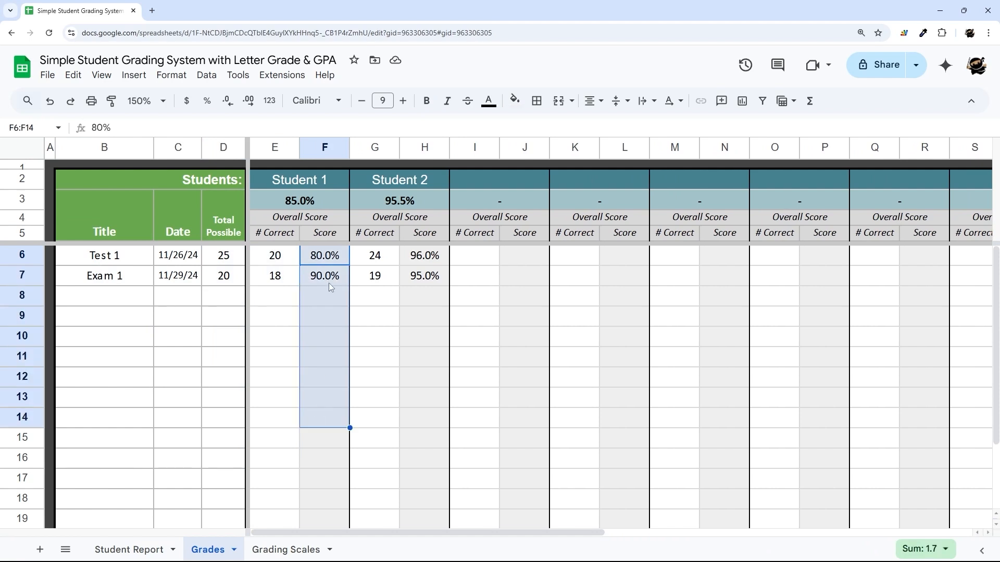
# On the Student Report sheet, enter the table headings Title in C9 and Date in D9
pyautogui.click(127, 549)
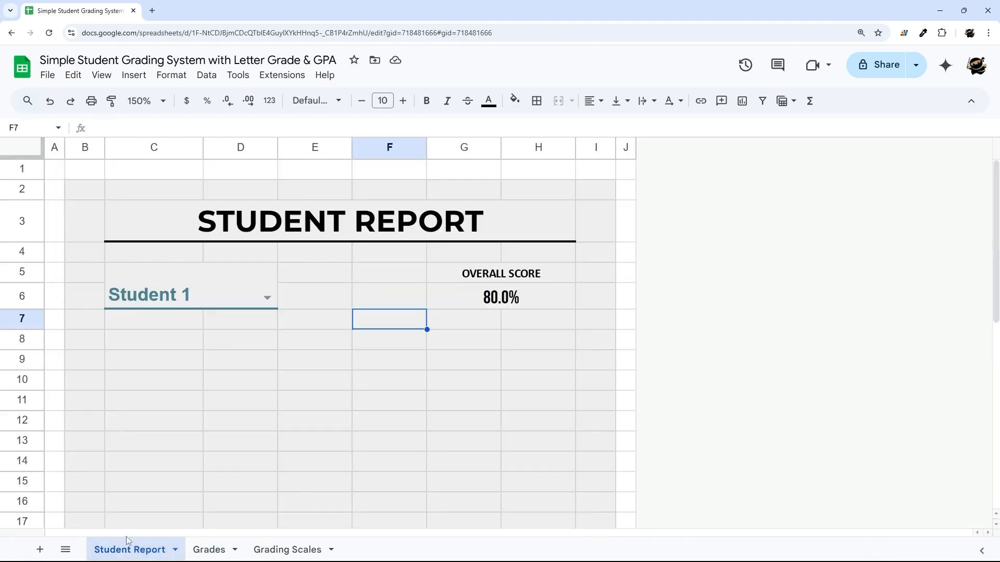
pyautogui.click(158, 358)
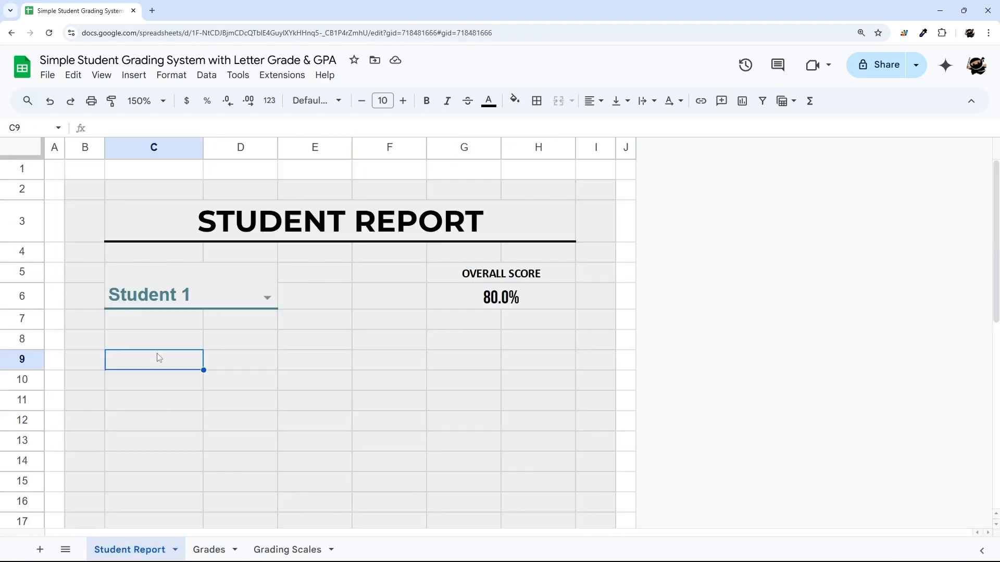
pyautogui.write('Title')
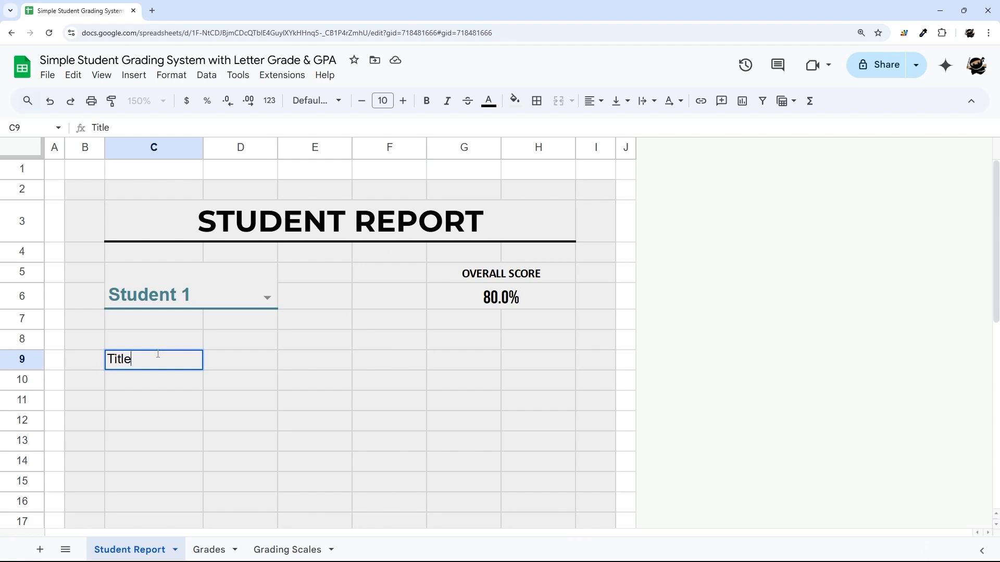
pyautogui.press('Tab')
pyautogui.write('Date')
pyautogui.press('Tab')
pyautogui.write('T')
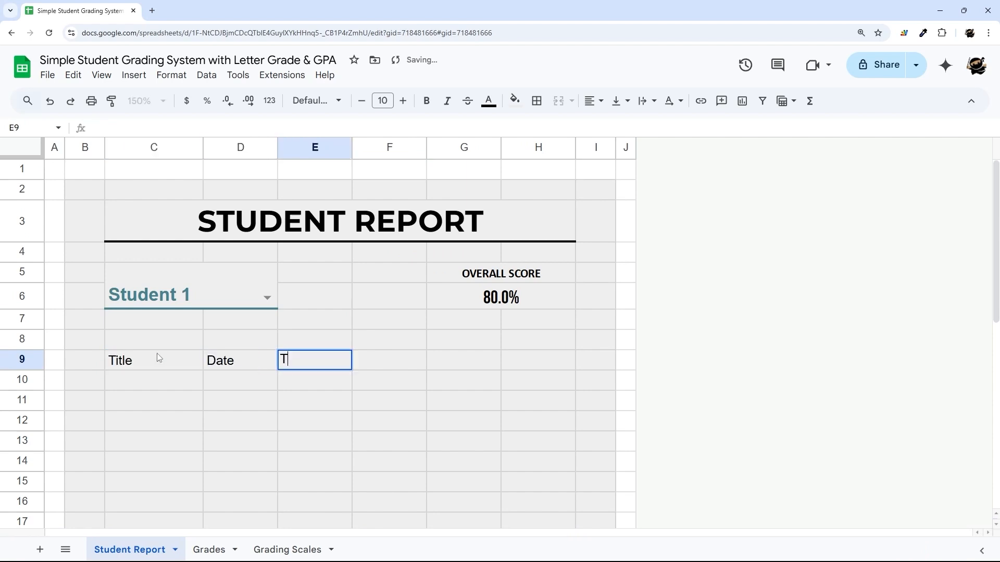
pyautogui.write('otal Pos')
pyautogui.hotkey('ctrl', 'a')
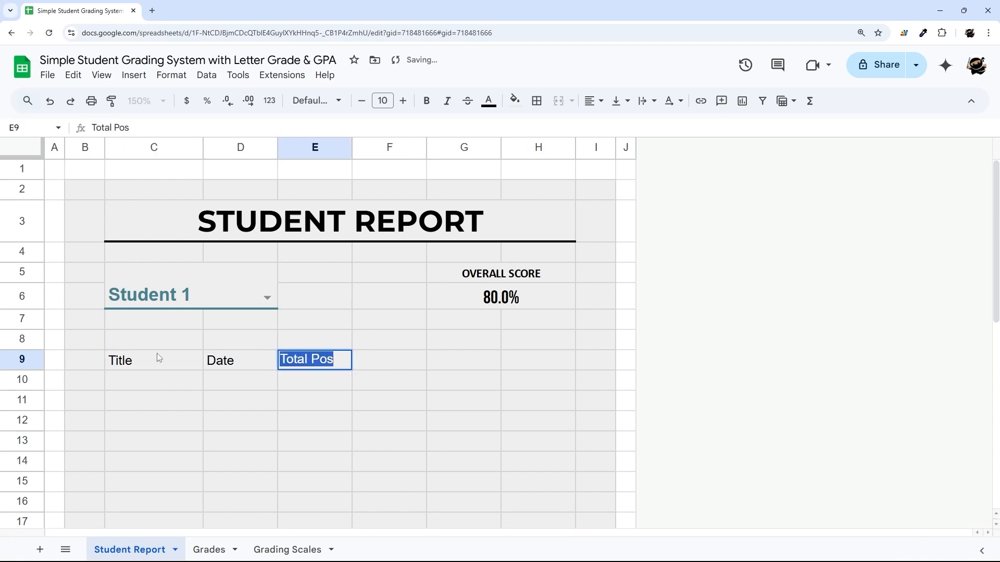
pyautogui.write('Questions')
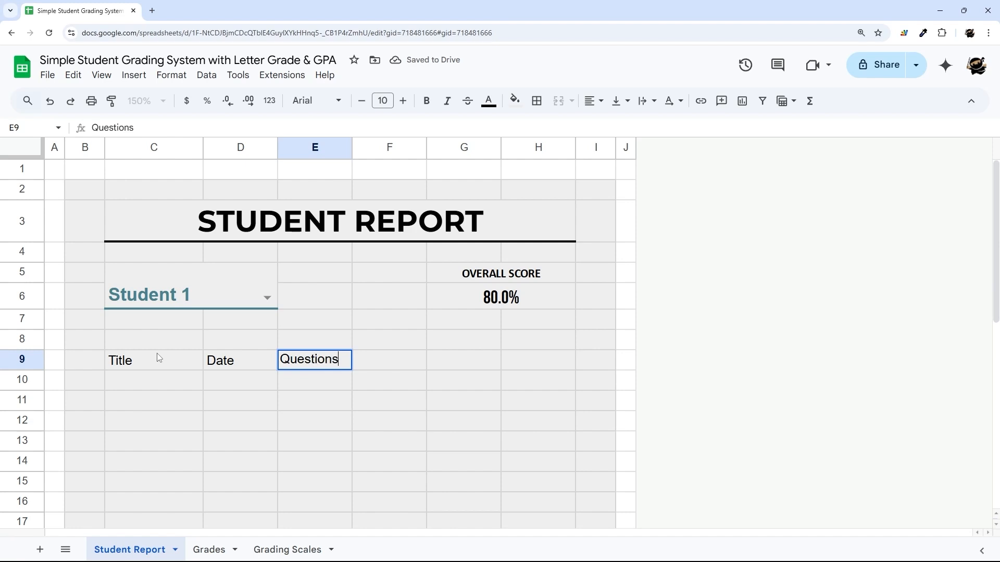
pyautogui.hotkey('ctrl', 'a')
pyautogui.press('BackSpace')
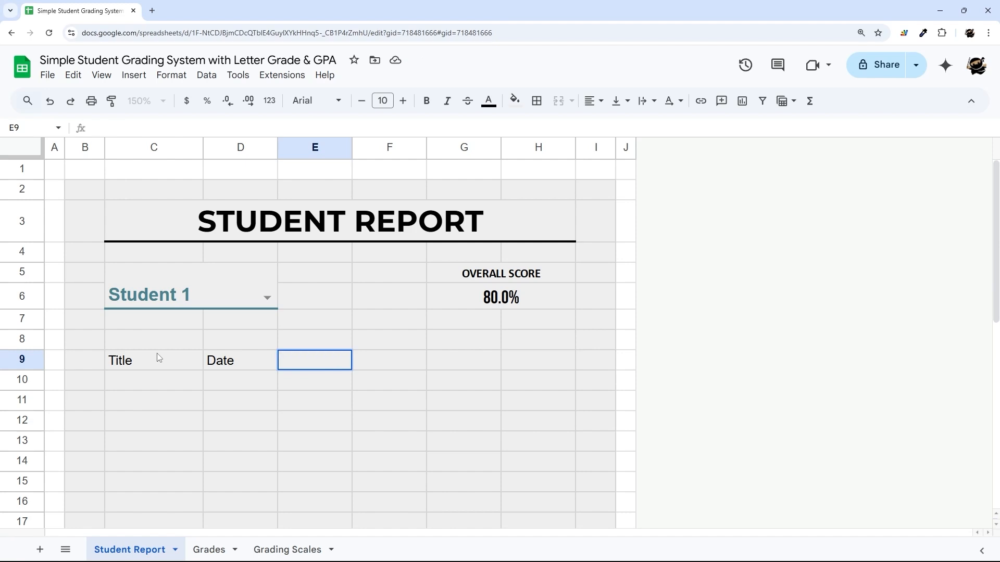
# Enter the headings "Questions", "# Correct", "% Score" and "Grace" in cells E9 through H9
pyautogui.write('Questions')
pyautogui.press('Tab')
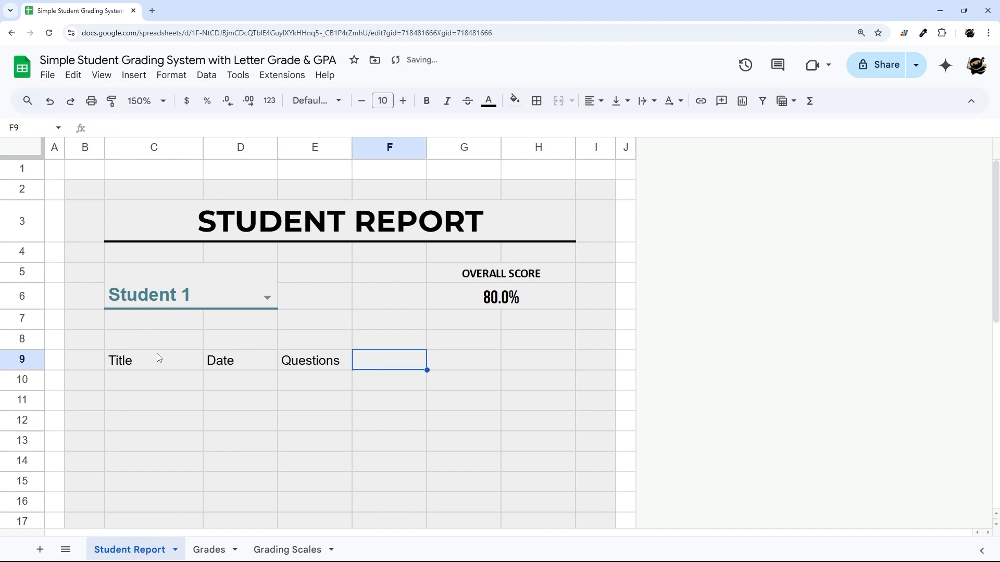
pyautogui.write('$')
pyautogui.press('BackSpace')
pyautogui.write('# Correct')
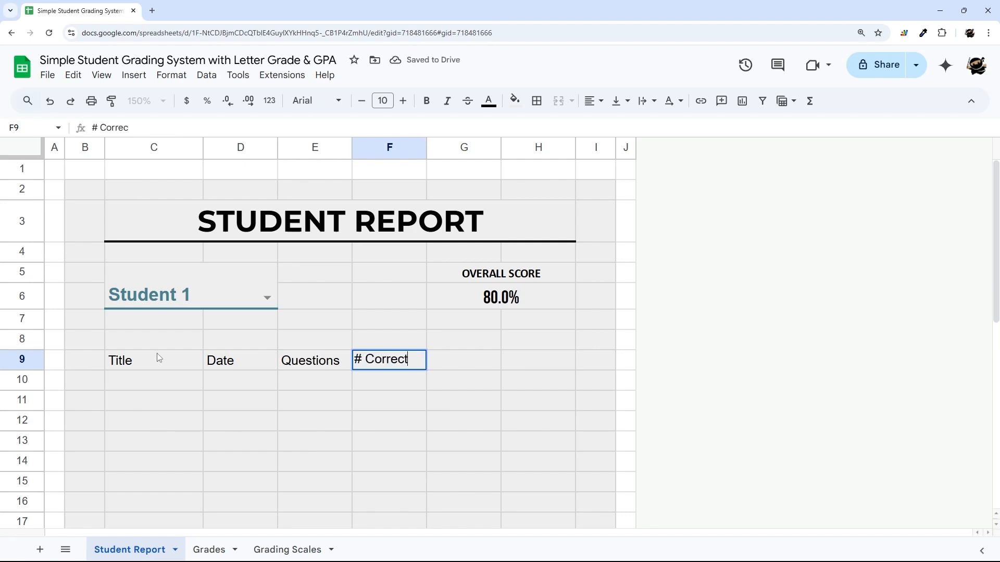
pyautogui.press('Tab')
pyautogui.write('% Score')
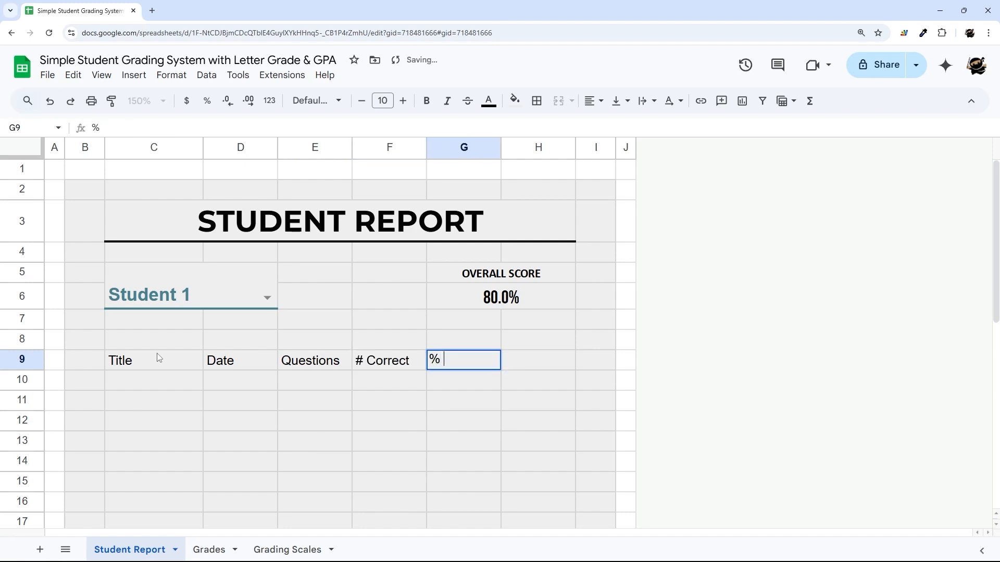
pyautogui.press('Tab')
pyautogui.write('Grace')
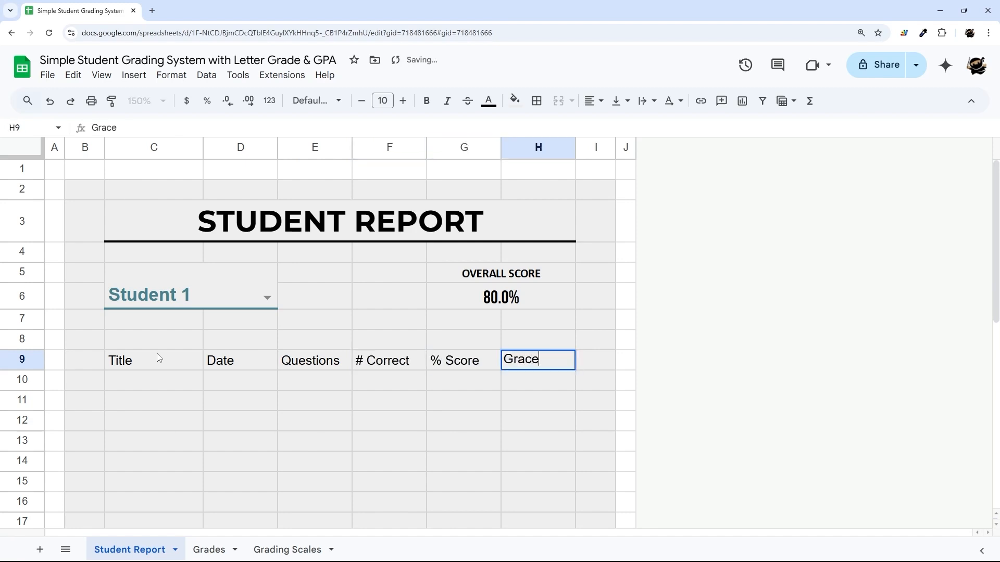
pyautogui.press('Return')
# Change the label in G5:H5 to OVERALL GRADE
pyautogui.doubleClick(550, 272)
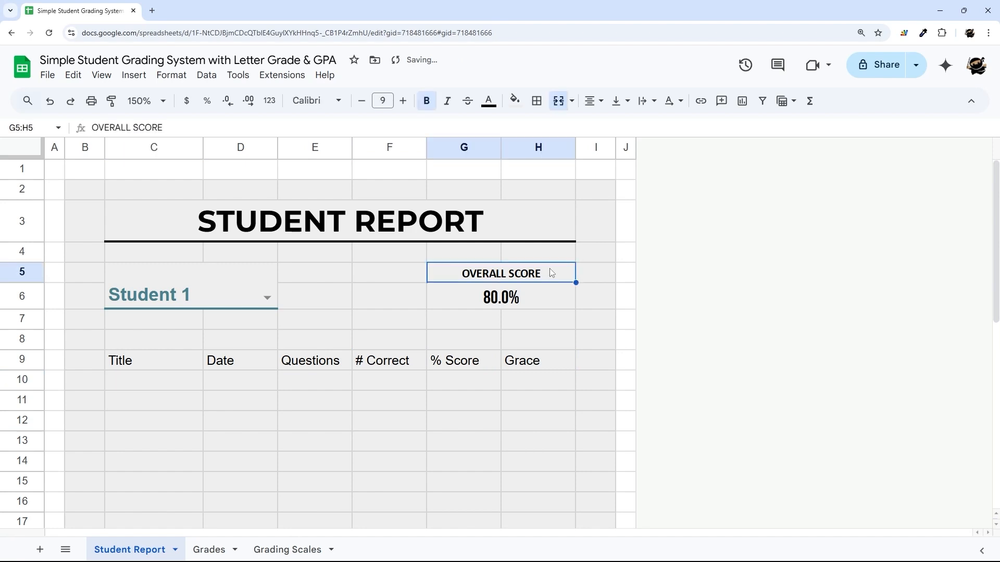
pyautogui.moveTo(509, 272); pyautogui.dragTo(551, 276)
pyautogui.write('GRADE')
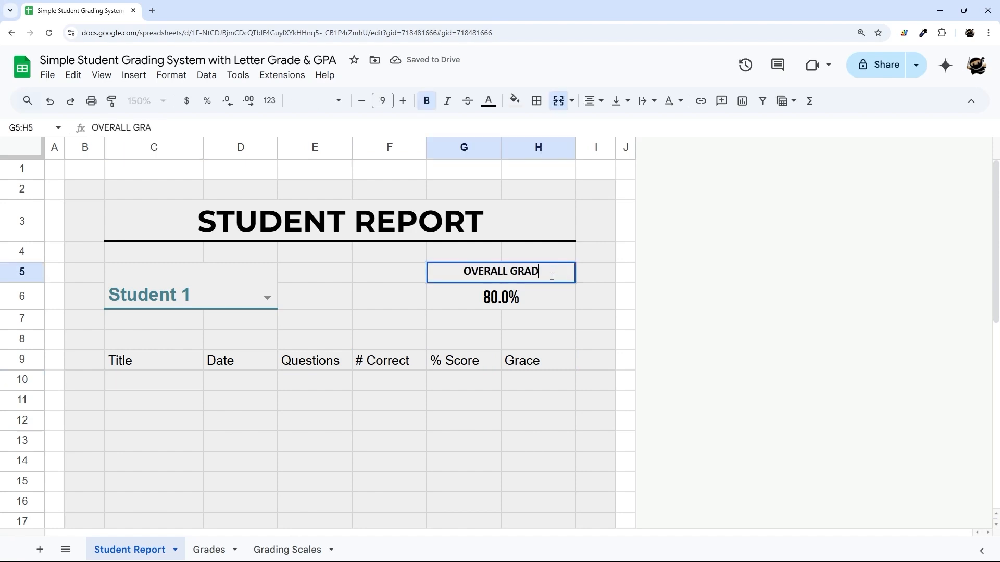
pyautogui.press('Return')
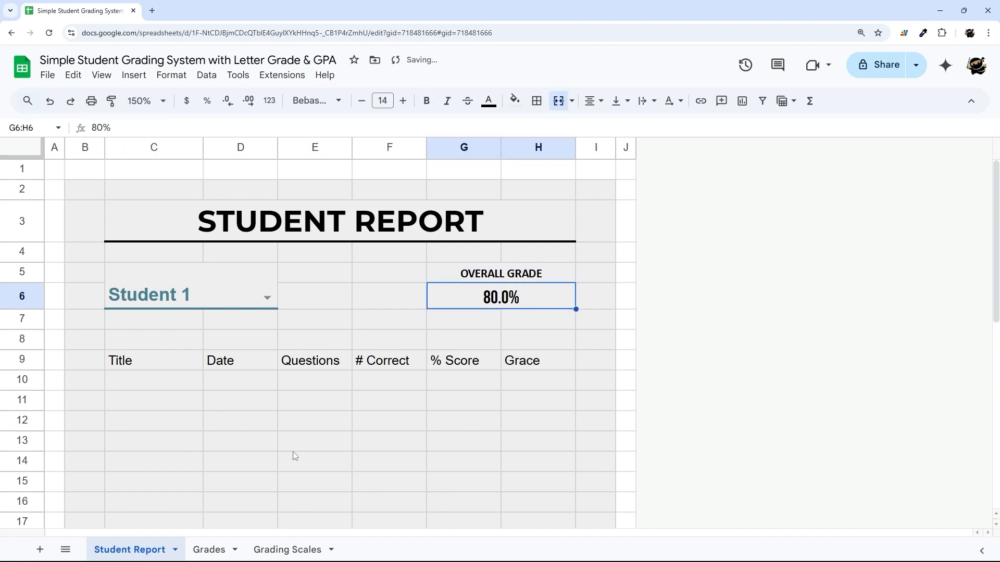
# Center the table headings in C9:H9 of the Student Report sheet horizontally
pyautogui.click(269, 550)
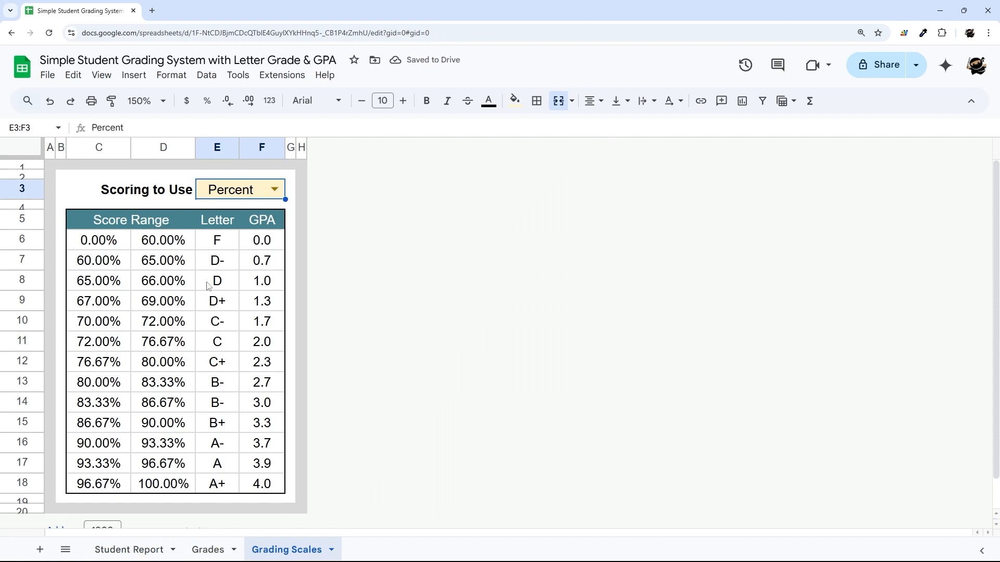
pyautogui.click(130, 550)
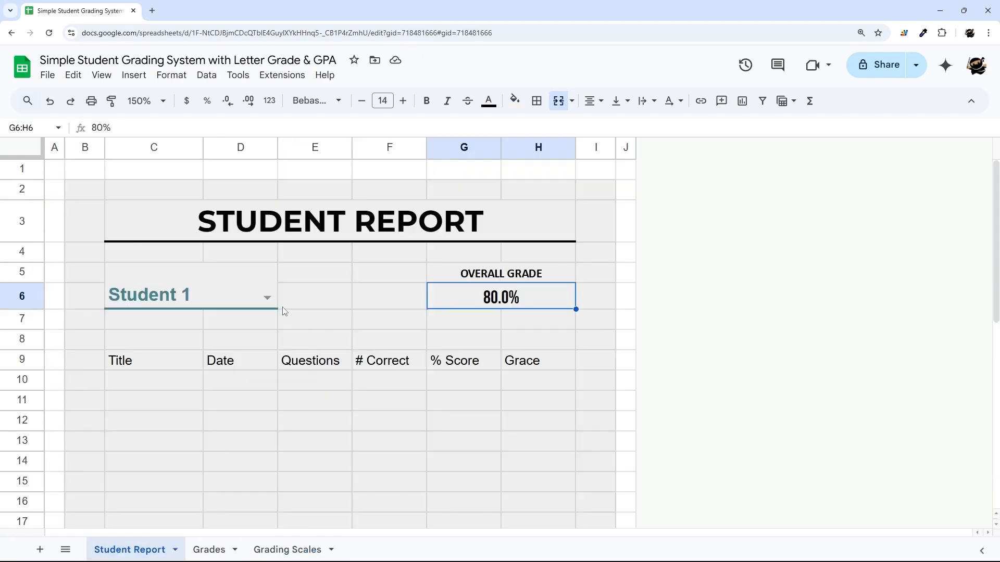
pyautogui.scroll(-8, 200, 258)
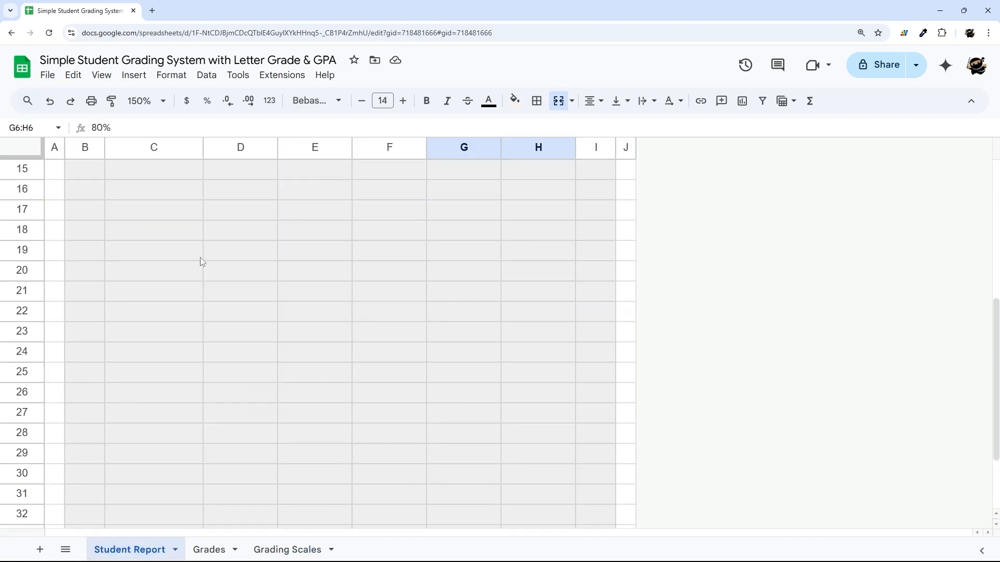
pyautogui.scroll(6, 193, 258)
pyautogui.moveTo(196, 266); pyautogui.dragTo(509, 276)
pyautogui.click(594, 101)
pyautogui.click(617, 127)
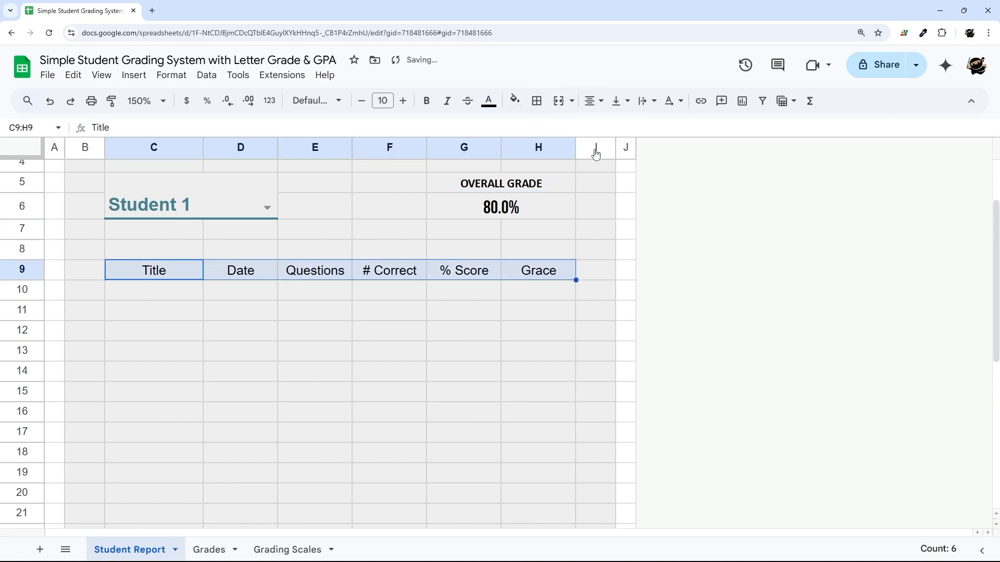
# Correct the misspelled last table heading in H9 to "Grade"
pyautogui.click(549, 269)
pyautogui.press('BackSpace')
pyautogui.write('d')
pyautogui.press('Return')
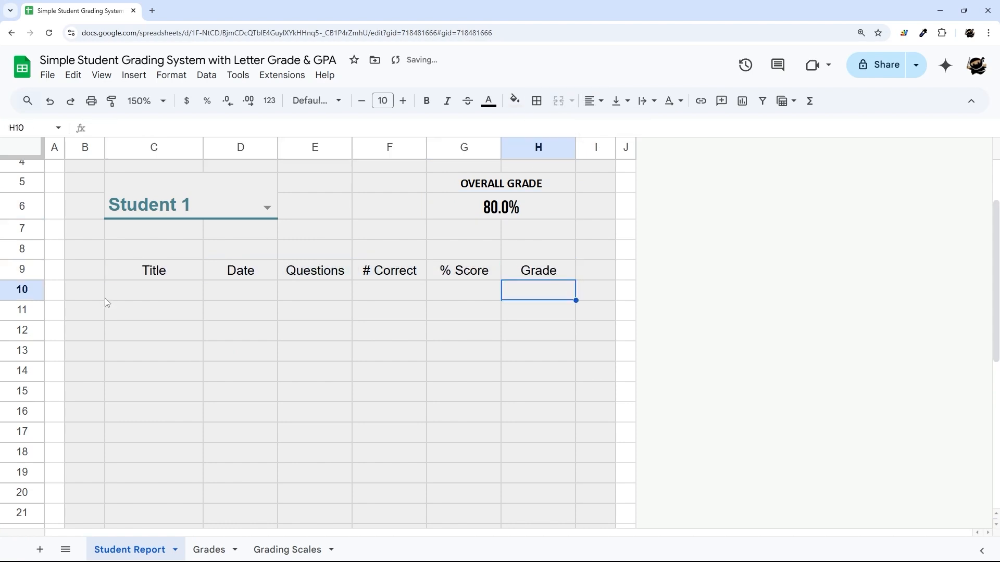
# Give the heading row C9:H9 a teal fill with bold white text
pyautogui.moveTo(150, 276); pyautogui.dragTo(542, 272)
pyautogui.click(515, 100)
pyautogui.click(589, 217)
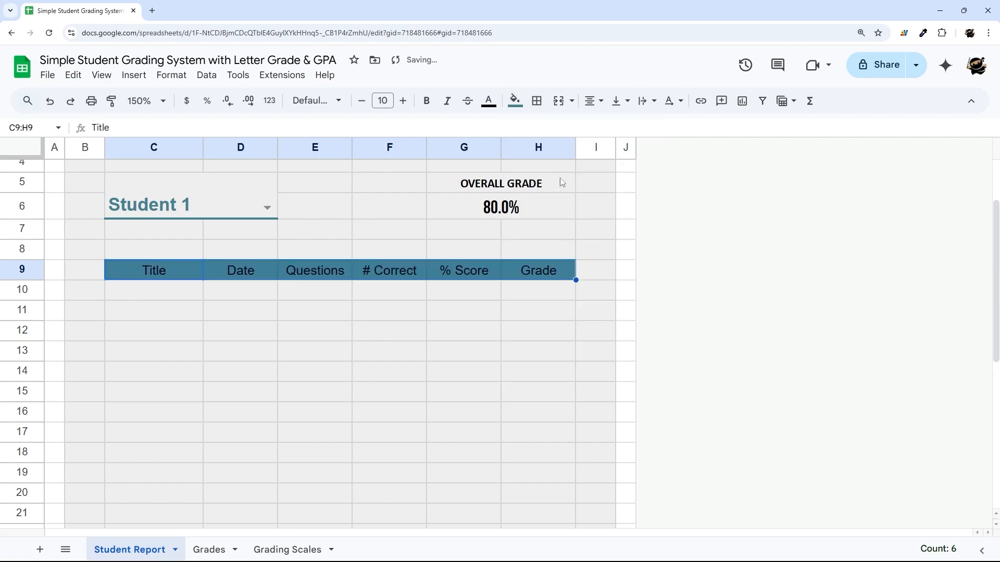
pyautogui.click(488, 101)
pyautogui.click(621, 144)
pyautogui.click(427, 102)
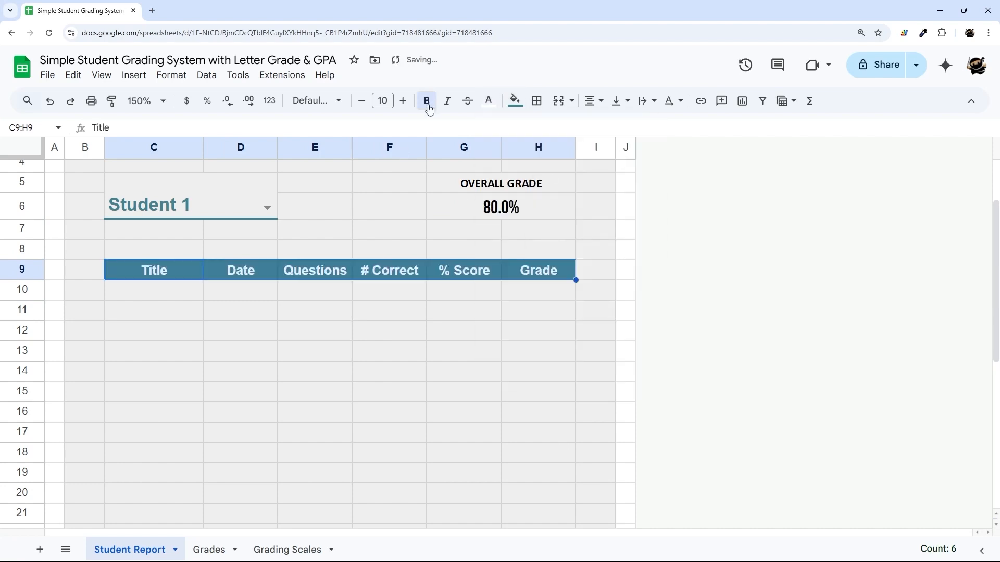
# Turn on text wrapping for the headings in C9:H9 and narrow columns D, F, G and H
pyautogui.click(648, 101)
pyautogui.click(666, 126)
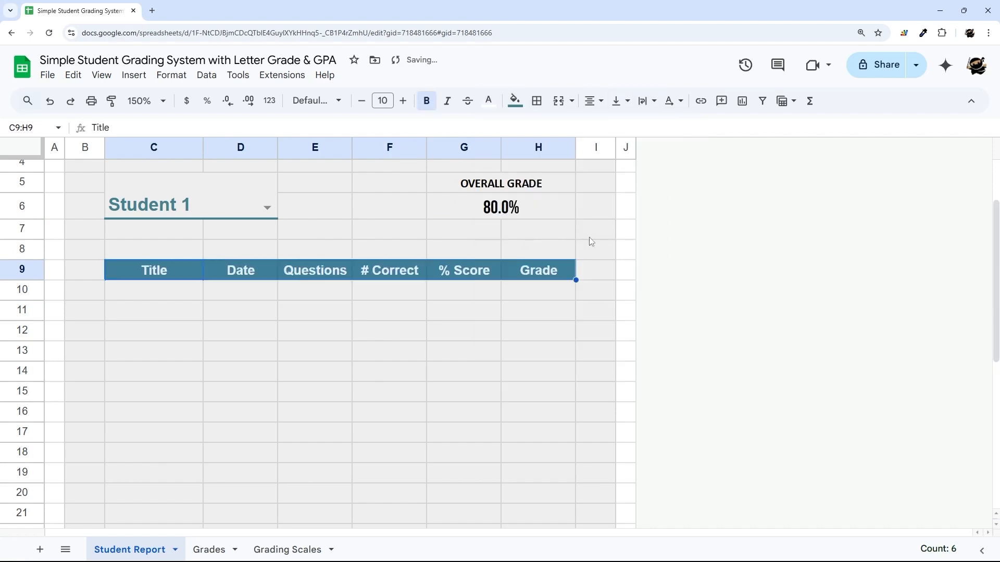
pyautogui.click(514, 318)
pyautogui.scroll(2, 268, 258)
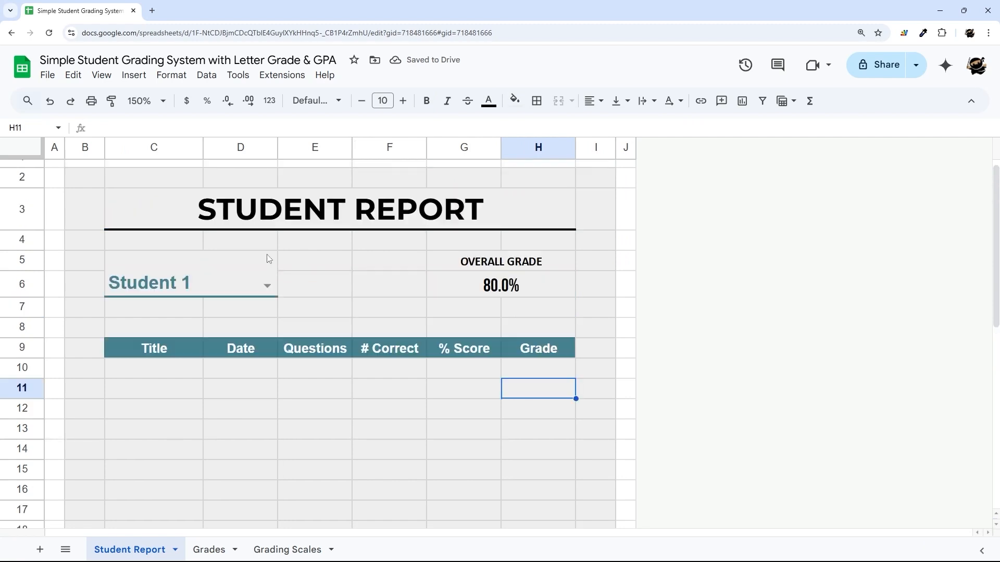
pyautogui.moveTo(277, 147); pyautogui.dragTo(262, 147)
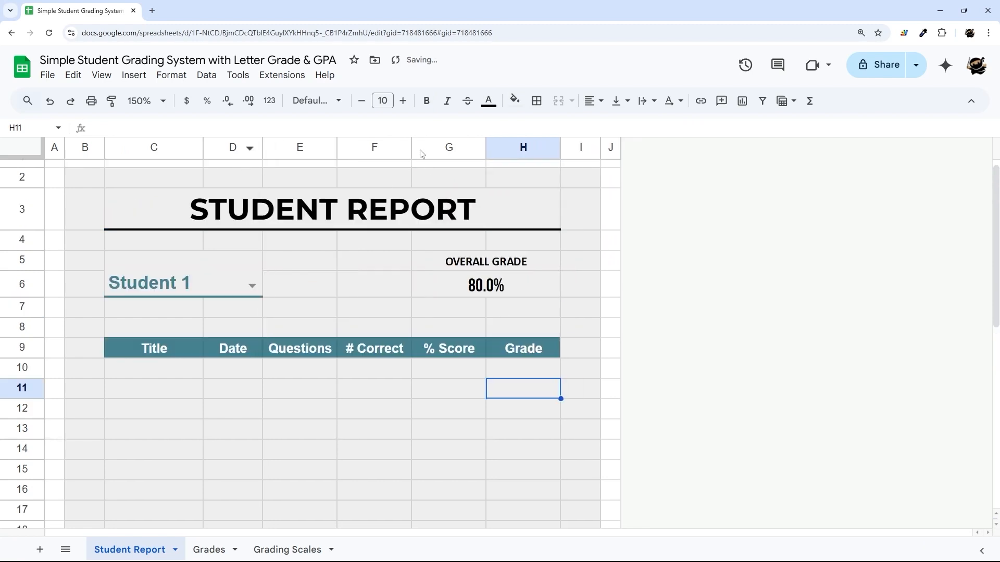
pyautogui.moveTo(412, 147); pyautogui.dragTo(396, 147)
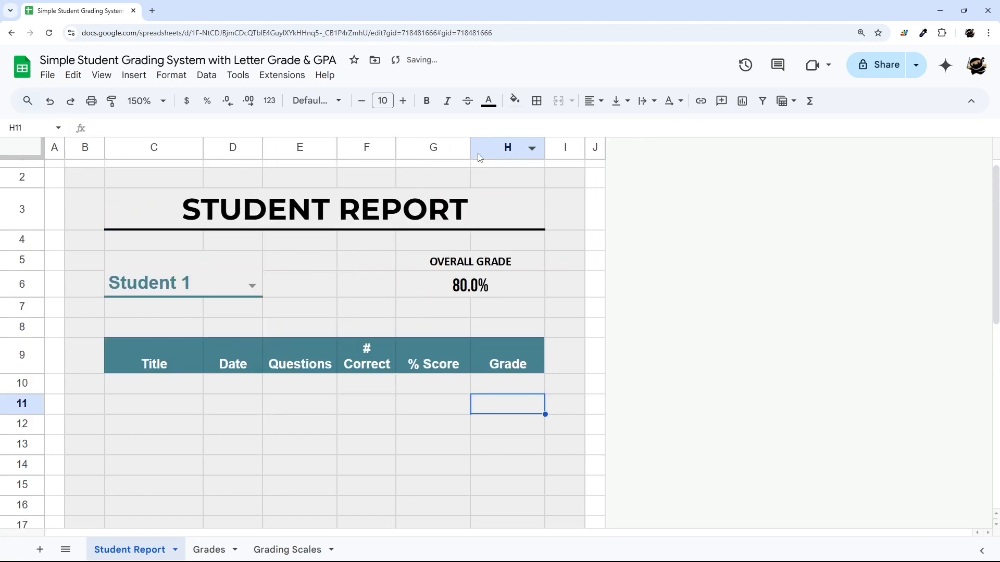
pyautogui.moveTo(471, 149); pyautogui.dragTo(461, 148)
pyautogui.moveTo(536, 149); pyautogui.dragTo(521, 149)
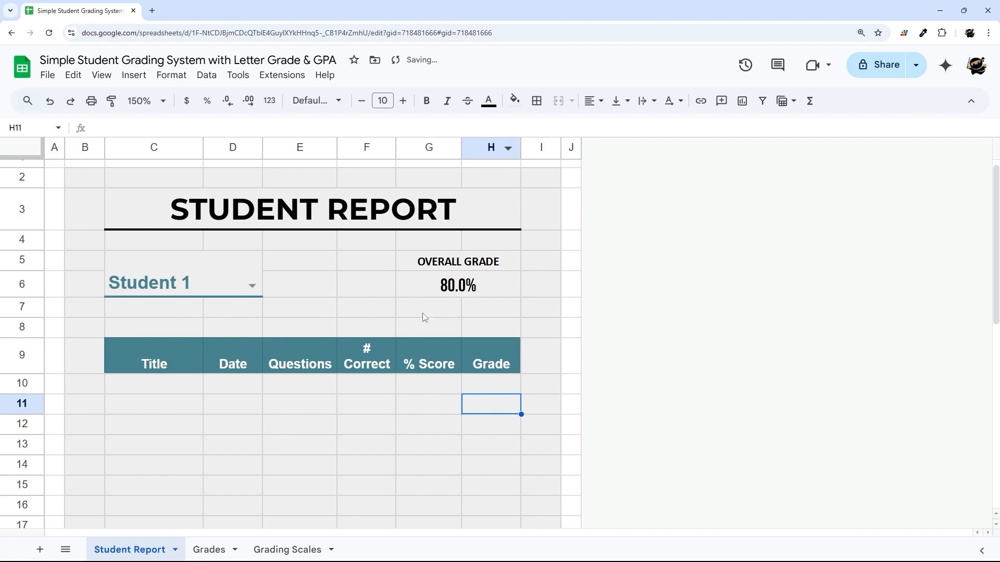
# Fill the table body C10:H33 with white
pyautogui.click(190, 384)
pyautogui.scroll(-5, 224, 351)
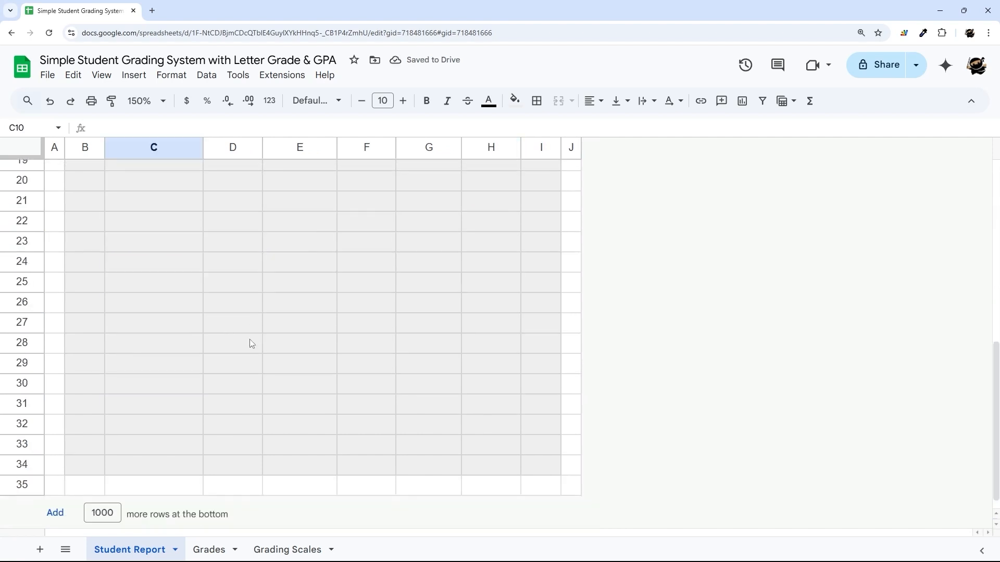
pyautogui.keyDown('shift'); pyautogui.click(500, 451); pyautogui.keyUp('shift')
pyautogui.click(514, 101)
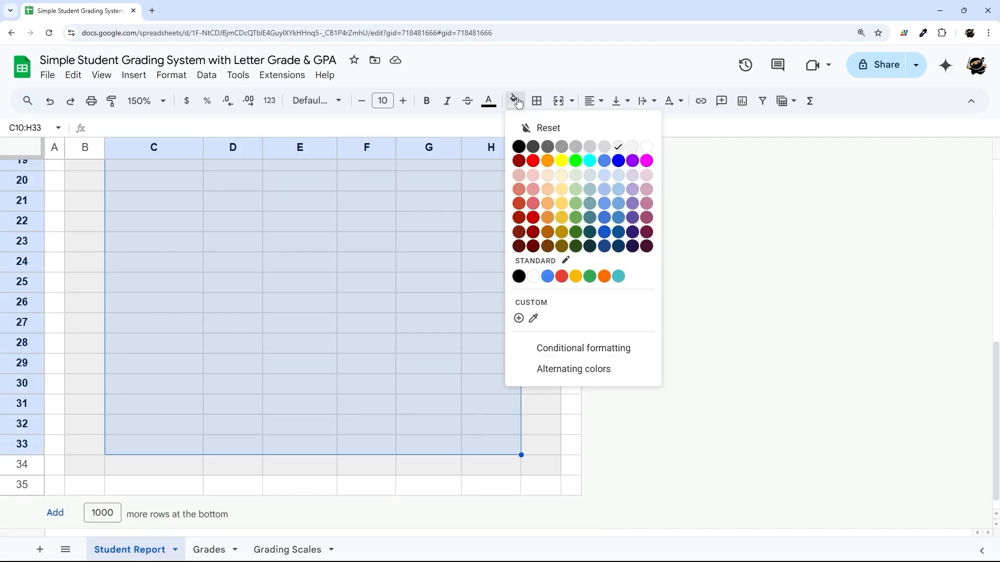
pyautogui.click(647, 148)
pyautogui.scroll(5, 234, 292)
# Hide the gridlines on the Student Report sheet
pyautogui.moveTo(178, 395); pyautogui.dragTo(484, 458)
pyautogui.click(100, 75)
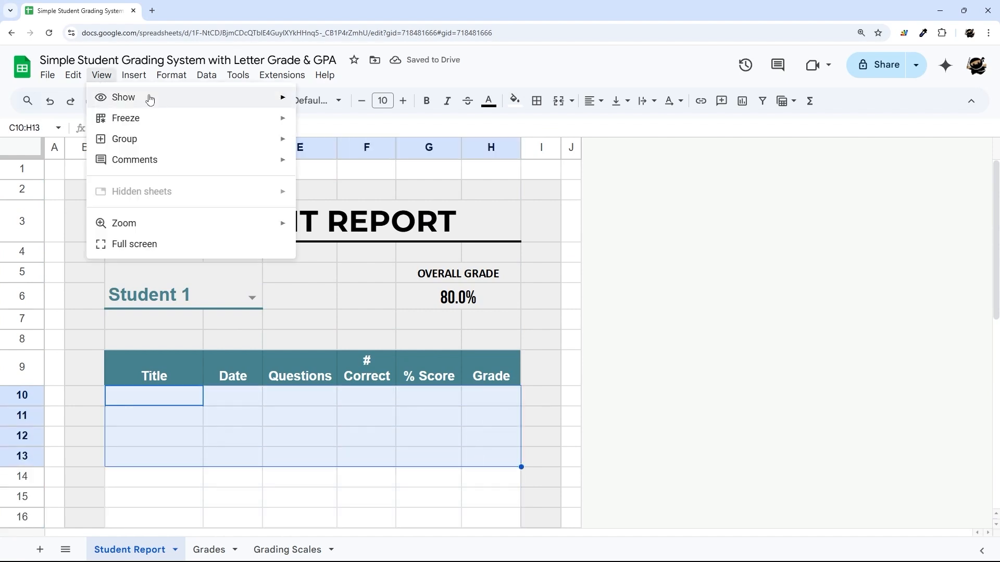
pyautogui.moveTo(150, 98)
pyautogui.click(338, 124)
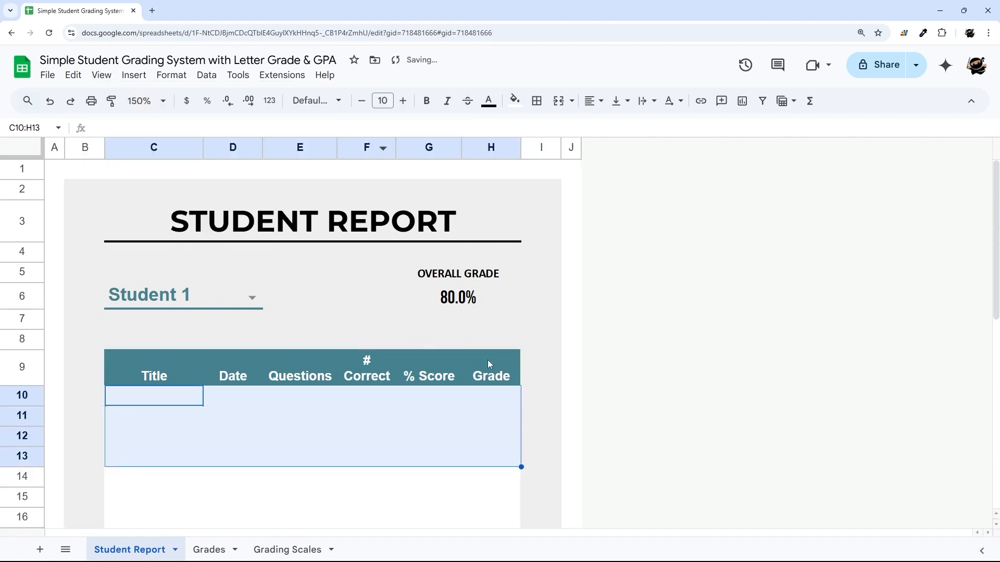
# Add a thicker teal outer border around the whole table, C9:H33
pyautogui.scroll(-2, 195, 290)
pyautogui.click(183, 292)
pyautogui.scroll(-6, 521, 427)
pyautogui.keyDown('shift'); pyautogui.click(513, 429); pyautogui.keyUp('shift')
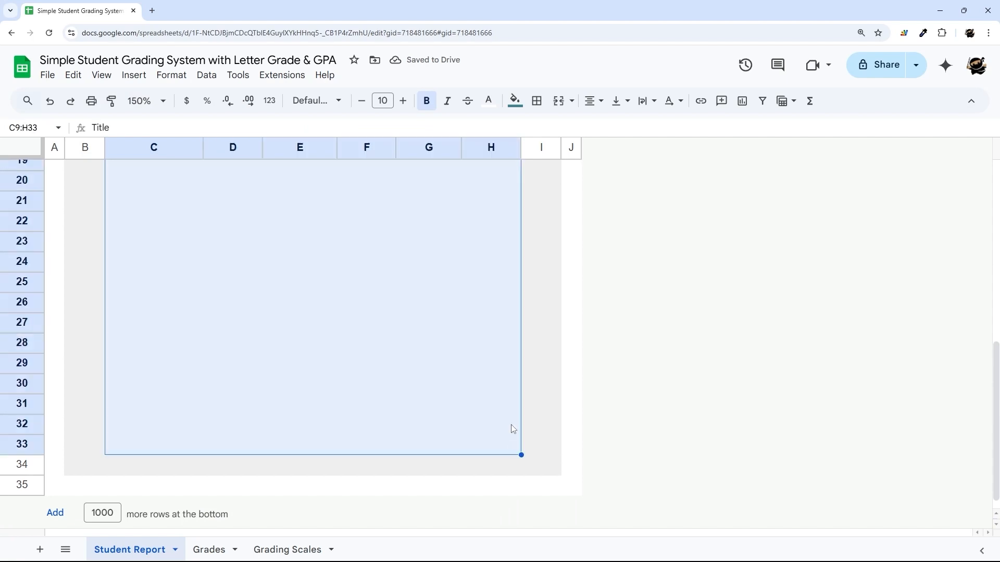
pyautogui.scroll(8, 513, 429)
pyautogui.click(536, 101)
pyautogui.click(659, 130)
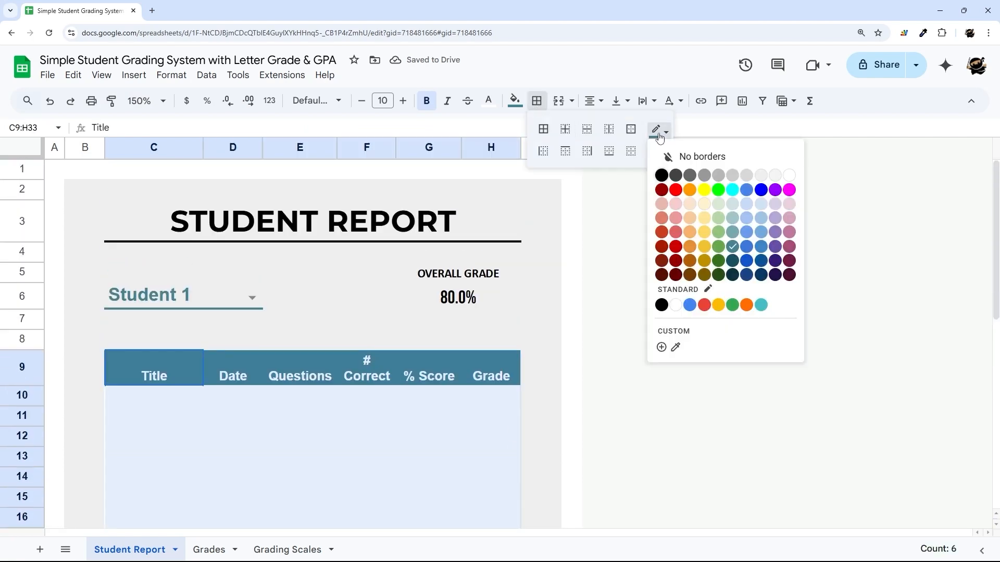
pyautogui.click(660, 132)
pyautogui.click(661, 151)
pyautogui.click(679, 183)
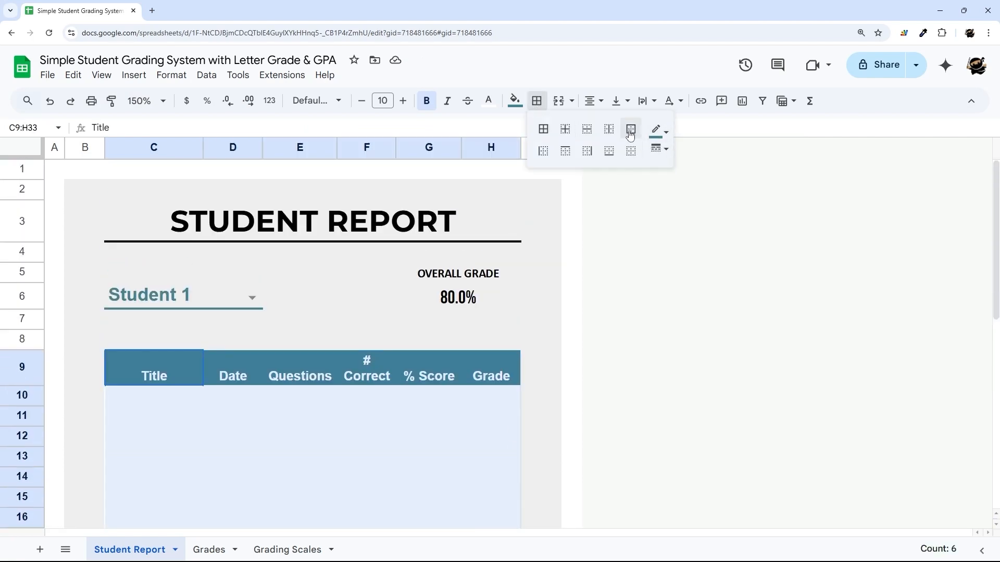
pyautogui.click(630, 131)
pyautogui.scroll(-7, 319, 375)
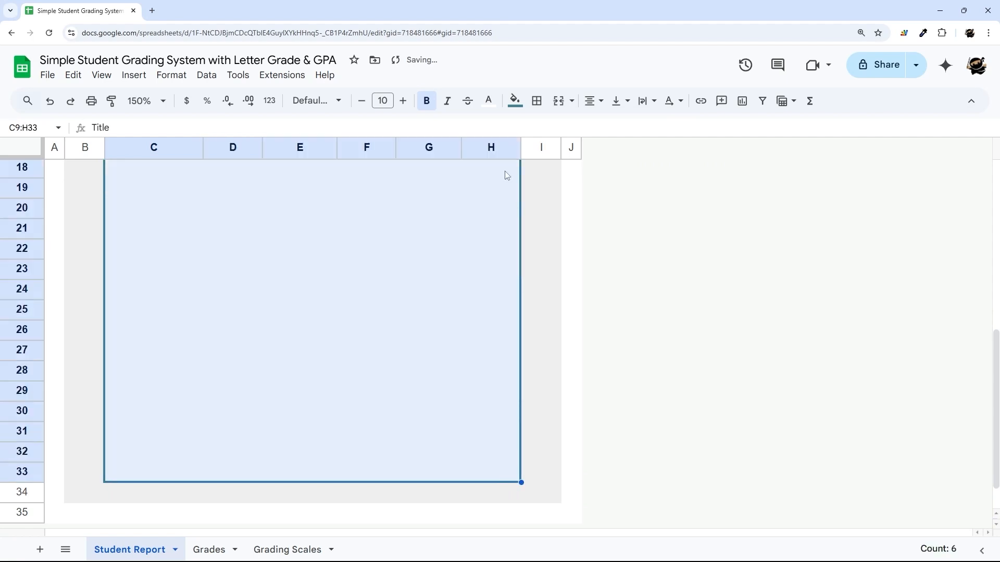
# Add thin light gray inner borders to all cells of the table C9:H33
pyautogui.click(537, 100)
pyautogui.click(659, 130)
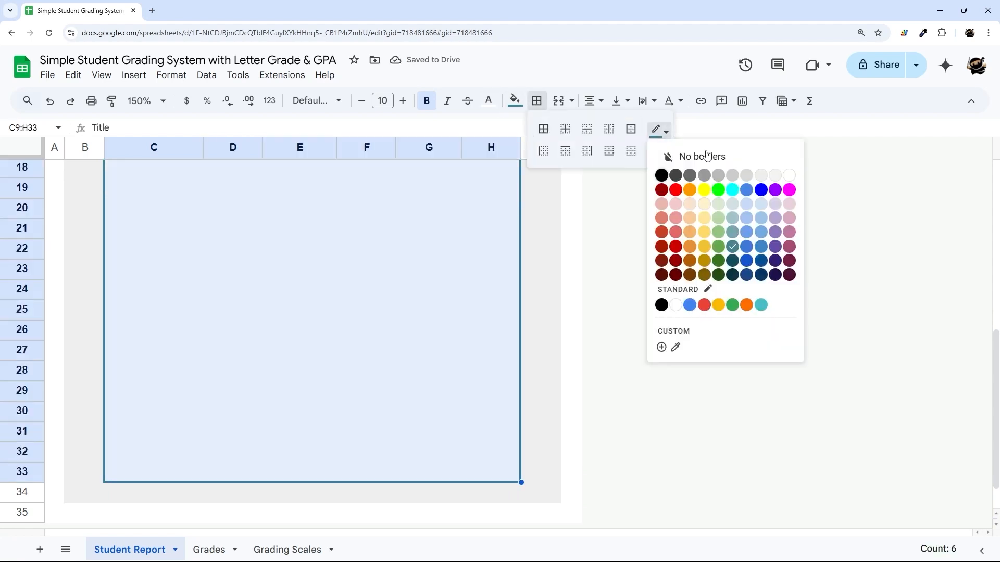
pyautogui.click(746, 175)
pyautogui.click(660, 149)
pyautogui.click(679, 167)
pyautogui.click(565, 129)
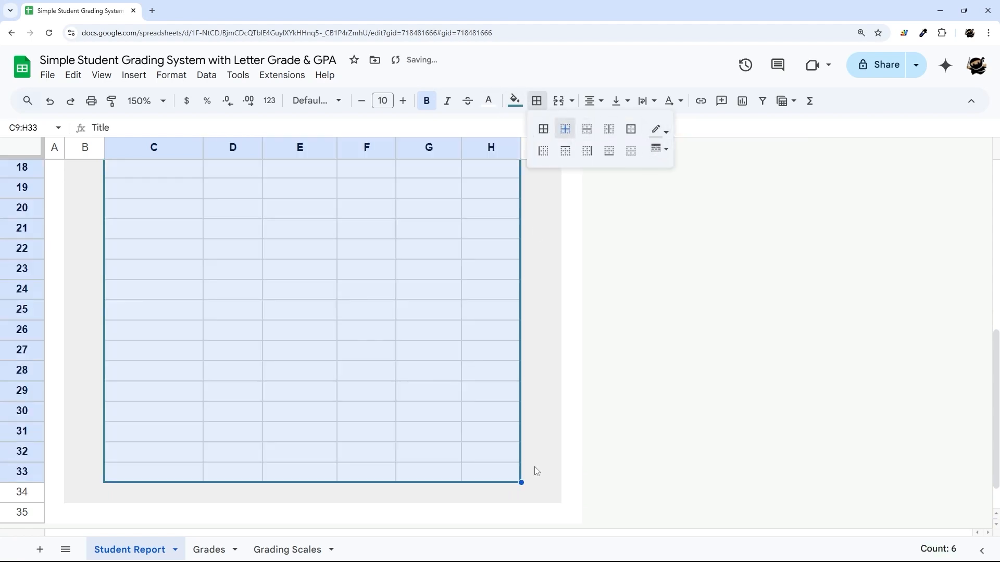
pyautogui.click(538, 487)
pyautogui.scroll(6, 311, 281)
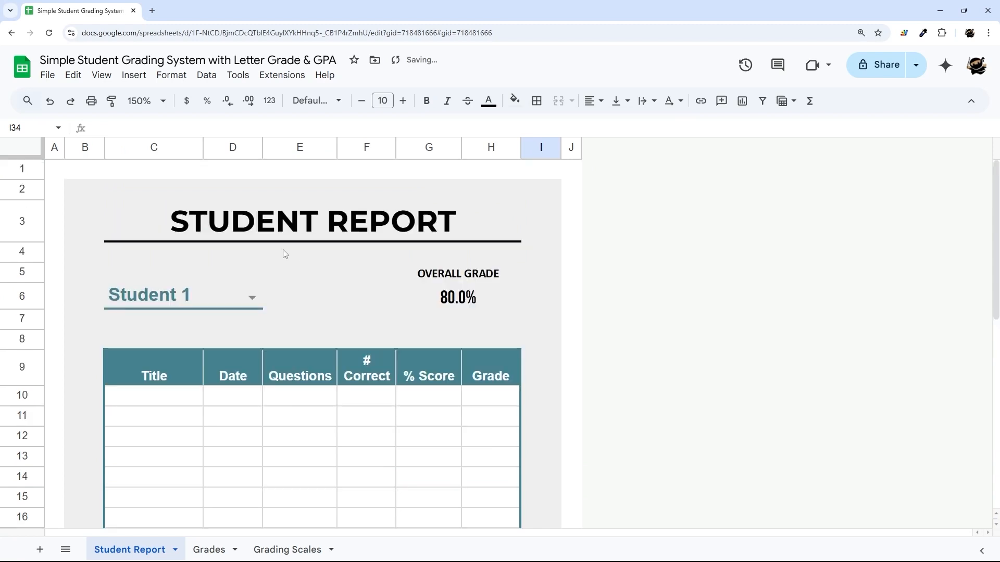
# Compare the Student Report dropdown's choices with the student names and result columns on the Grades sheet
pyautogui.click(186, 402)
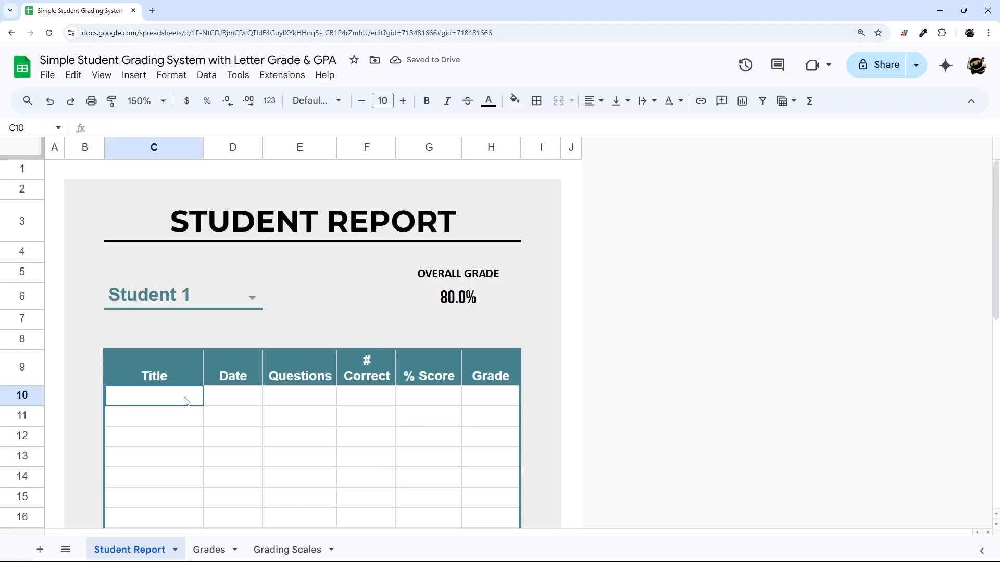
pyautogui.scroll(-3, 391, 351)
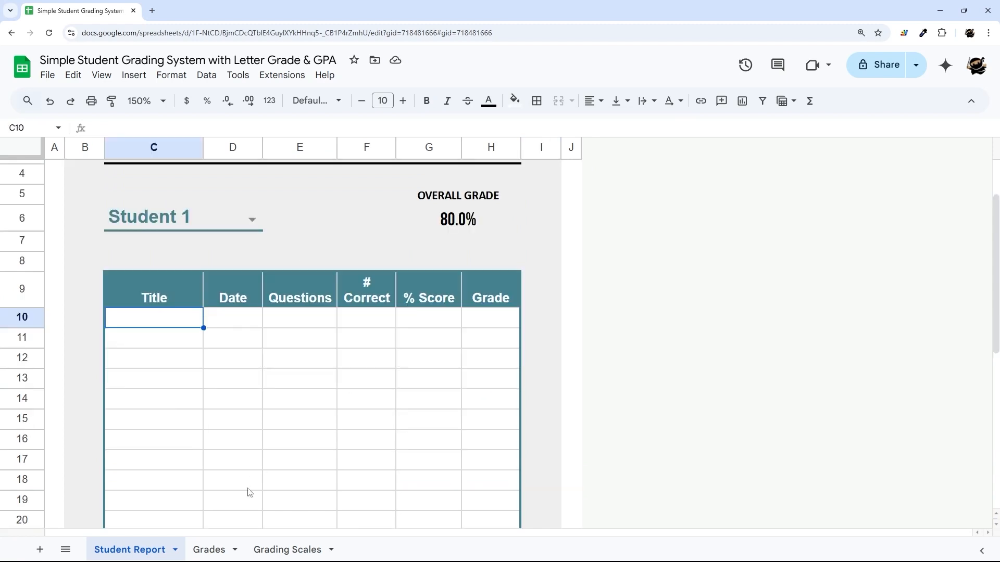
pyautogui.click(211, 550)
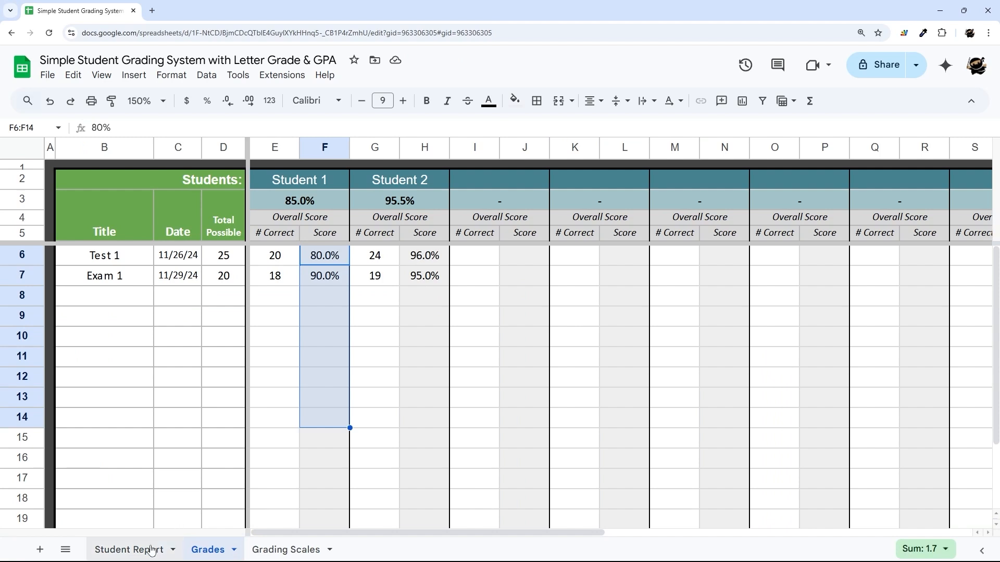
pyautogui.click(129, 550)
pyautogui.click(210, 229)
pyautogui.click(210, 552)
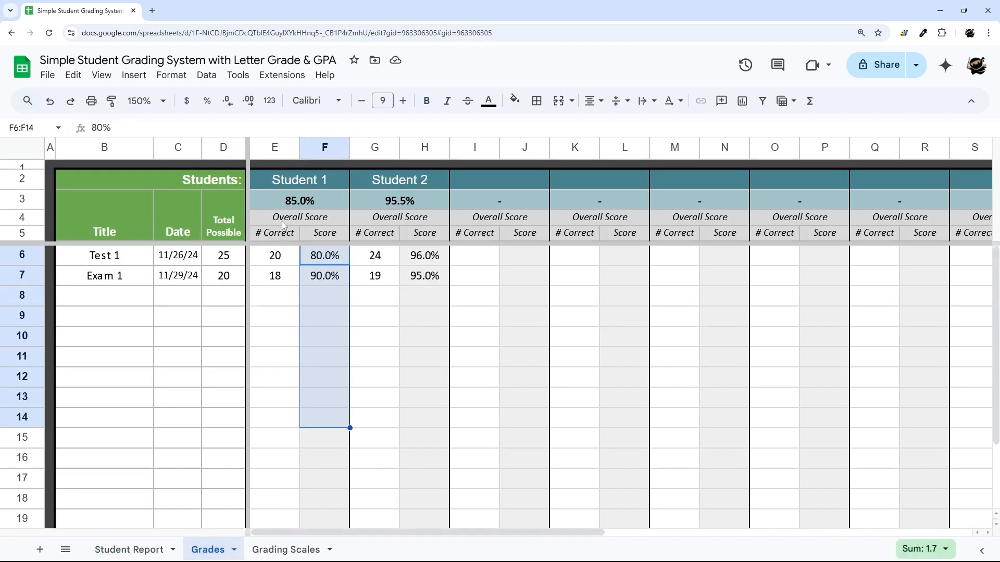
pyautogui.click(327, 185)
pyautogui.click(166, 550)
pyautogui.click(252, 219)
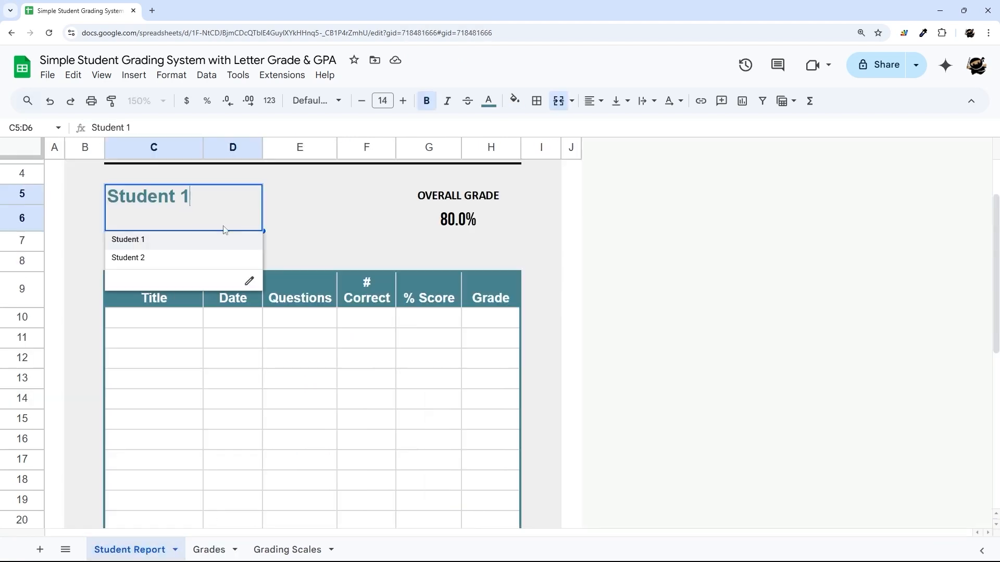
pyautogui.click(320, 240)
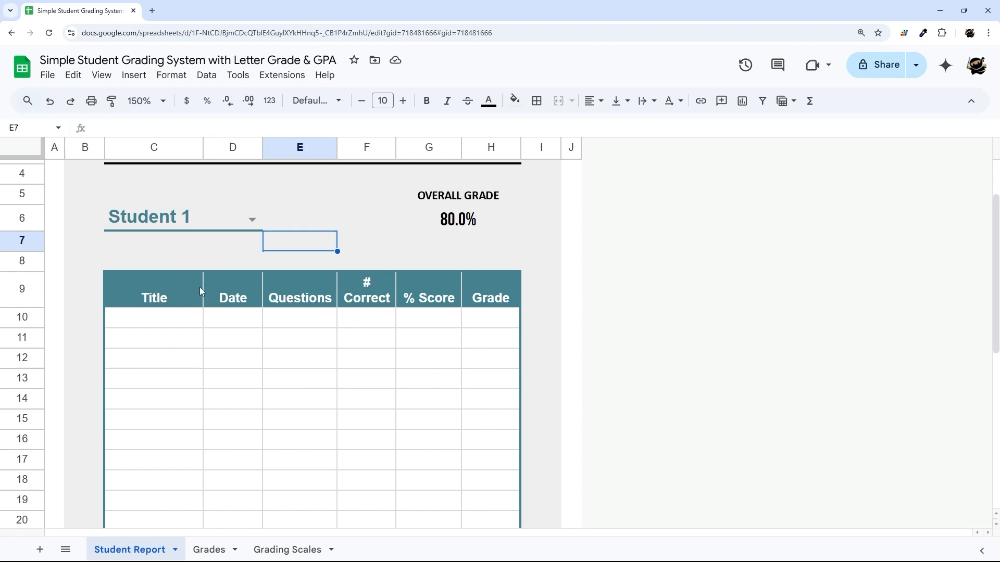
# Enter =query(Grades!B6:D20) in C10 to pull the title, date and question columns, and check the filled rows
pyautogui.click(172, 316)
pyautogui.write('=query(')
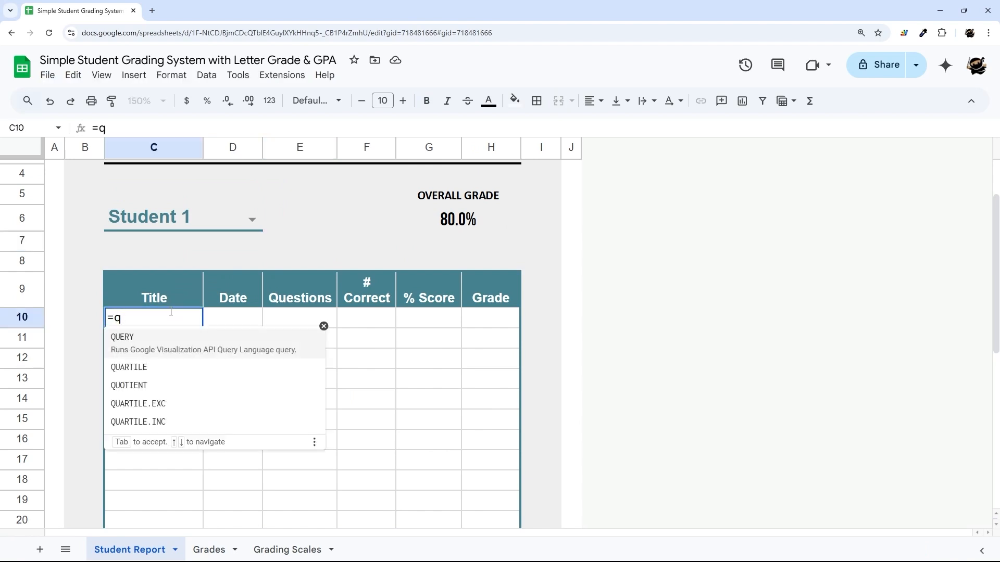
pyautogui.click(209, 550)
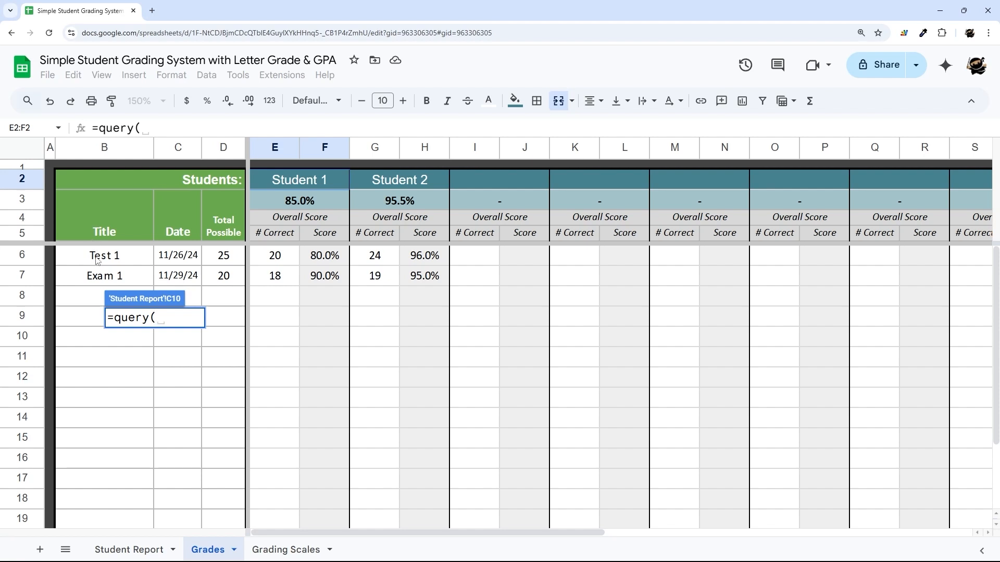
pyautogui.moveTo(95, 256); pyautogui.dragTo(217, 472)
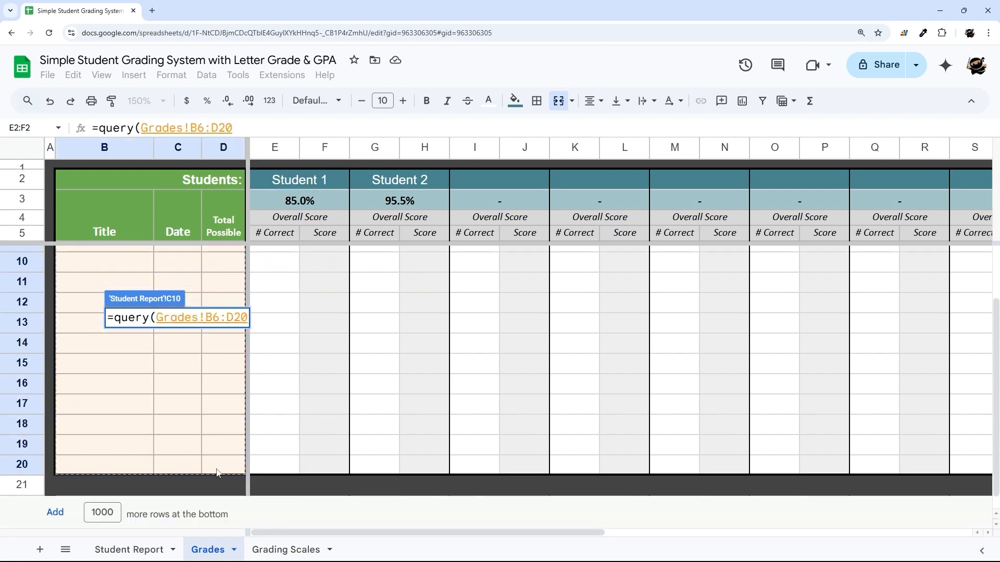
pyautogui.press('Return')
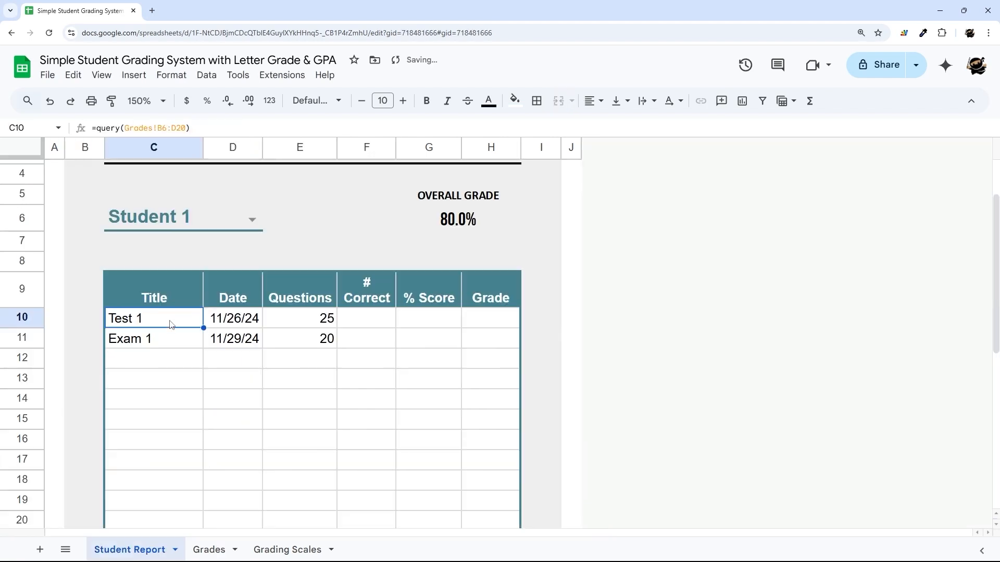
pyautogui.moveTo(172, 325); pyautogui.dragTo(319, 427)
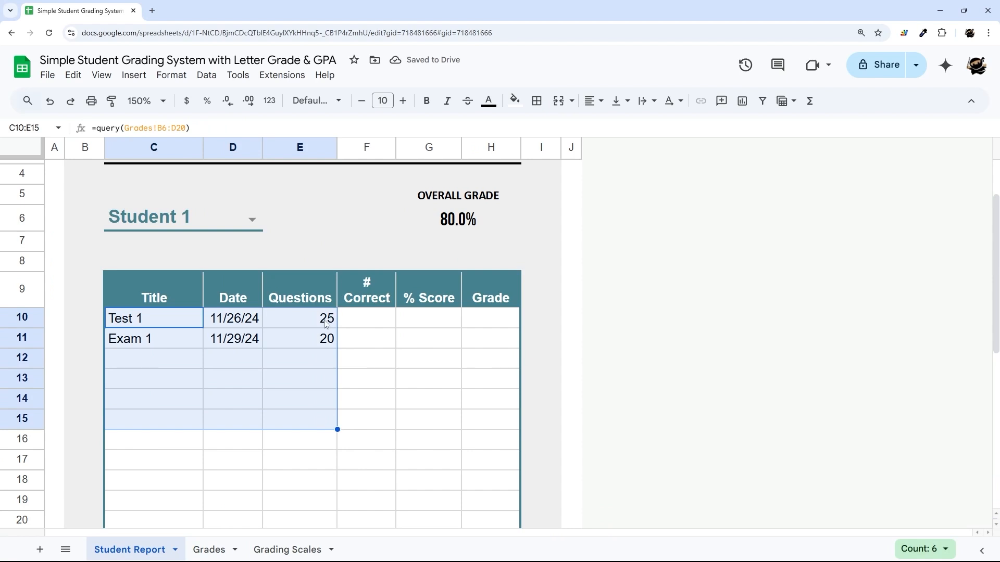
pyautogui.scroll(2, 323, 318)
pyautogui.scroll(-3, 314, 328)
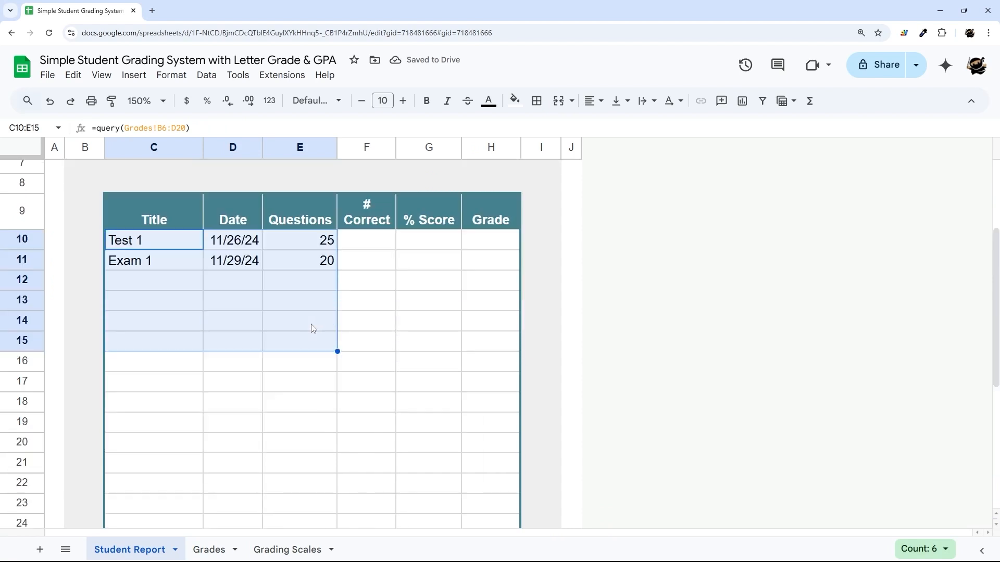
# Compare the # Correct columns of Student 1 and Student 2 on the Grades sheet with the Student Report dropdown
pyautogui.click(201, 548)
pyautogui.scroll(3, 289, 288)
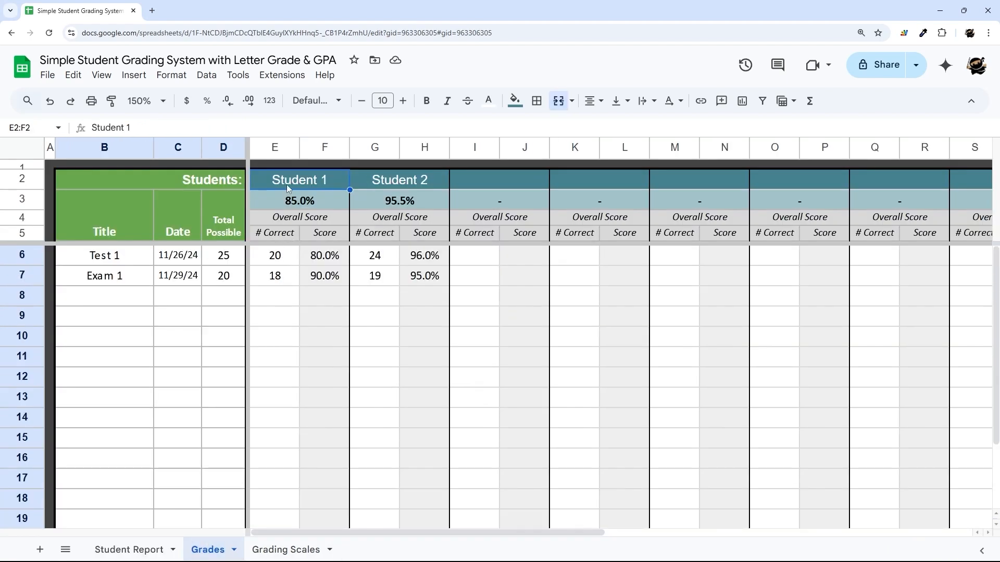
pyautogui.moveTo(281, 255); pyautogui.dragTo(273, 465)
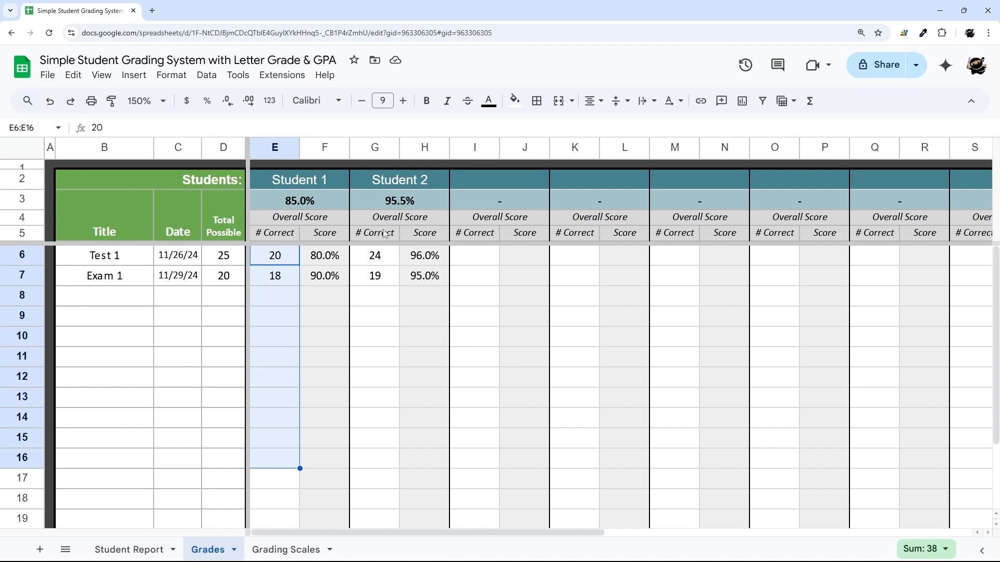
pyautogui.click(411, 183)
pyautogui.moveTo(384, 260); pyautogui.dragTo(386, 398)
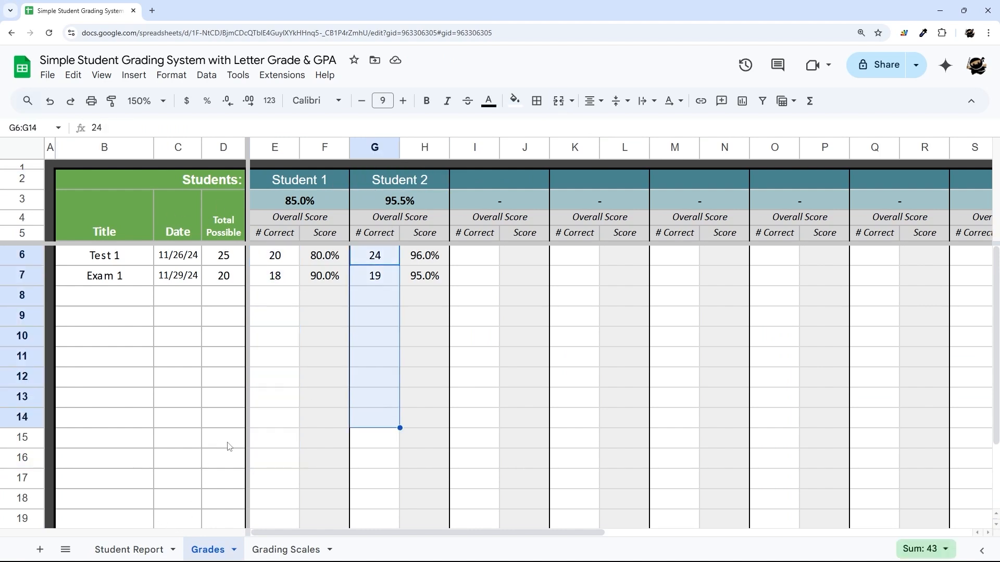
pyautogui.click(138, 550)
pyautogui.scroll(3, 169, 266)
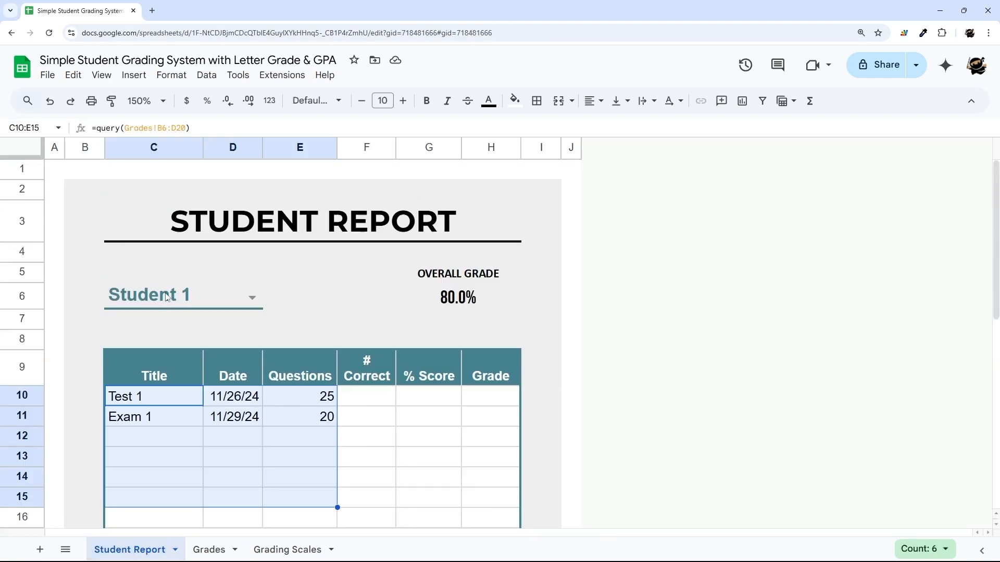
pyautogui.click(155, 295)
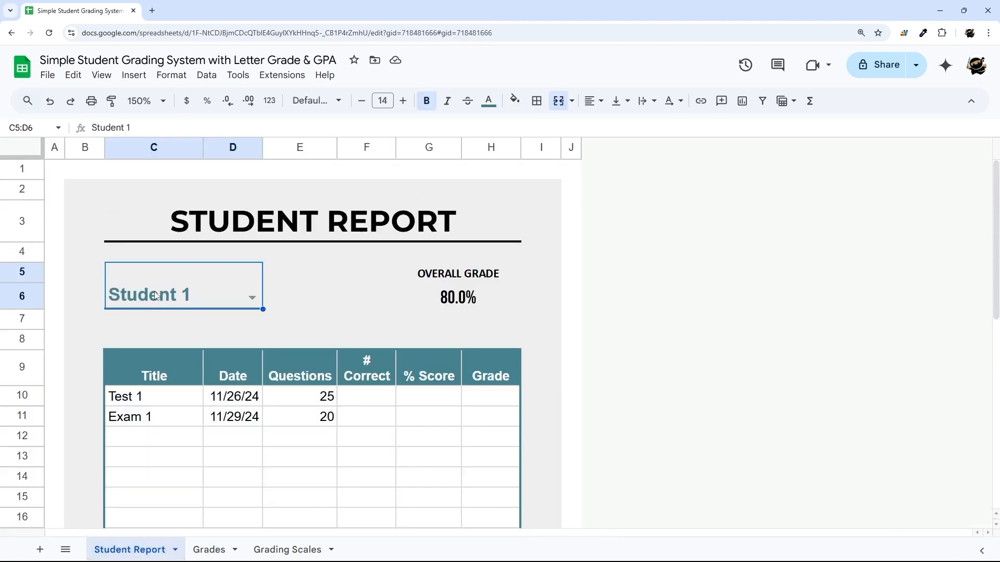
# Extend the C10 query to =query(Grades!B6:D20,"select Col1,Col2,Col3",0)
pyautogui.click(147, 397)
pyautogui.click(187, 127)
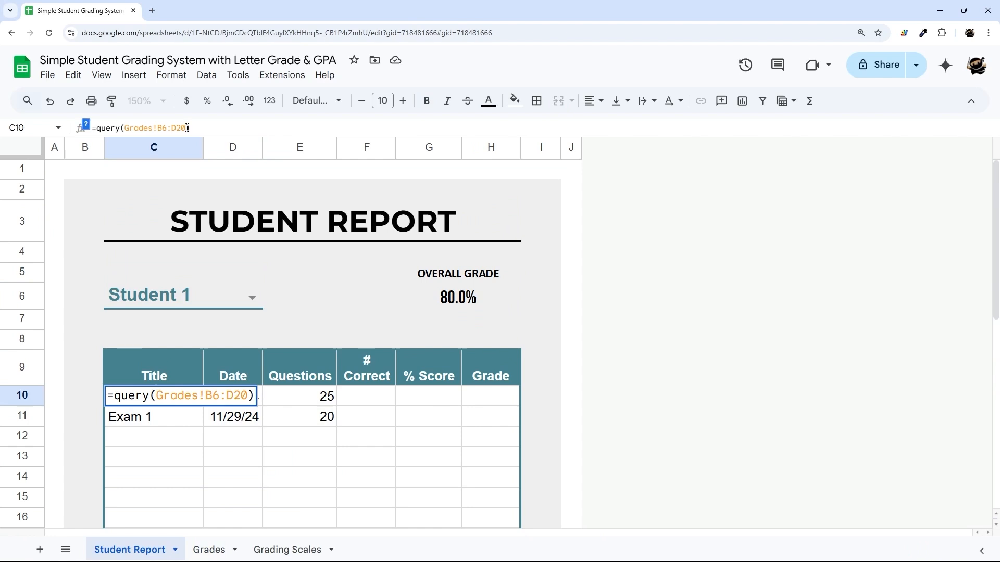
pyautogui.write(',"select C')
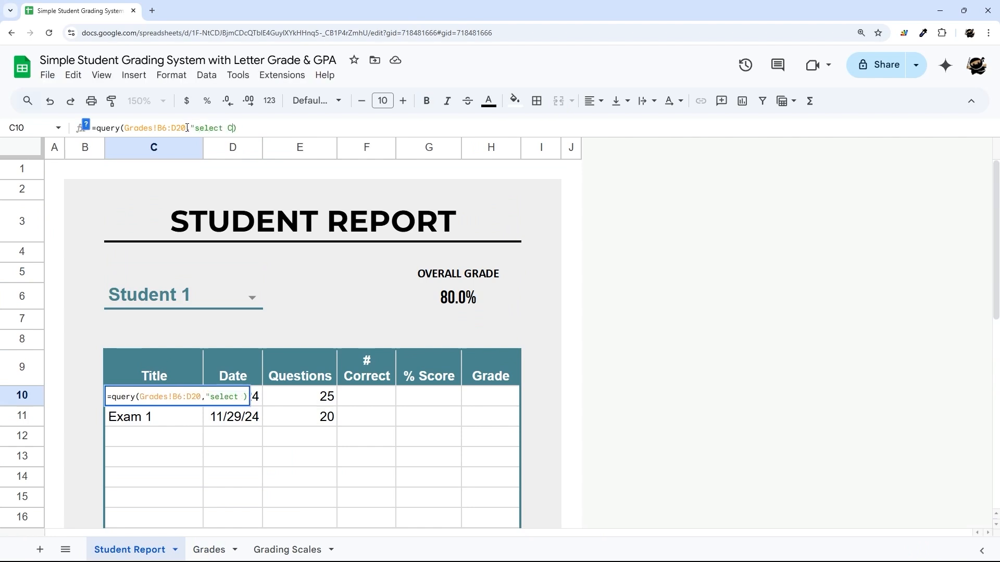
pyautogui.write('ol1,Col2,C')
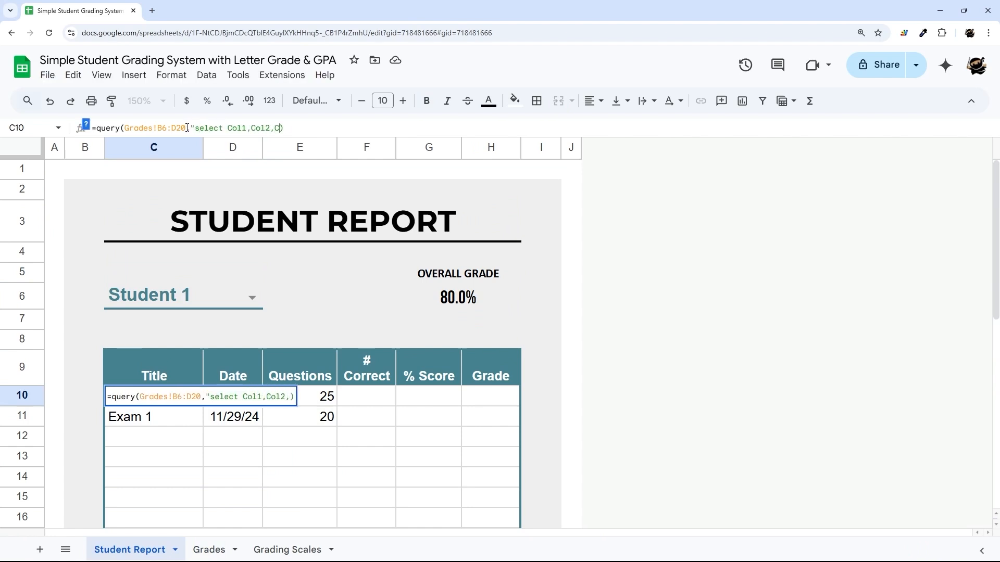
pyautogui.write('ol3",0)')
pyautogui.press('Return')
pyautogui.press('Return')
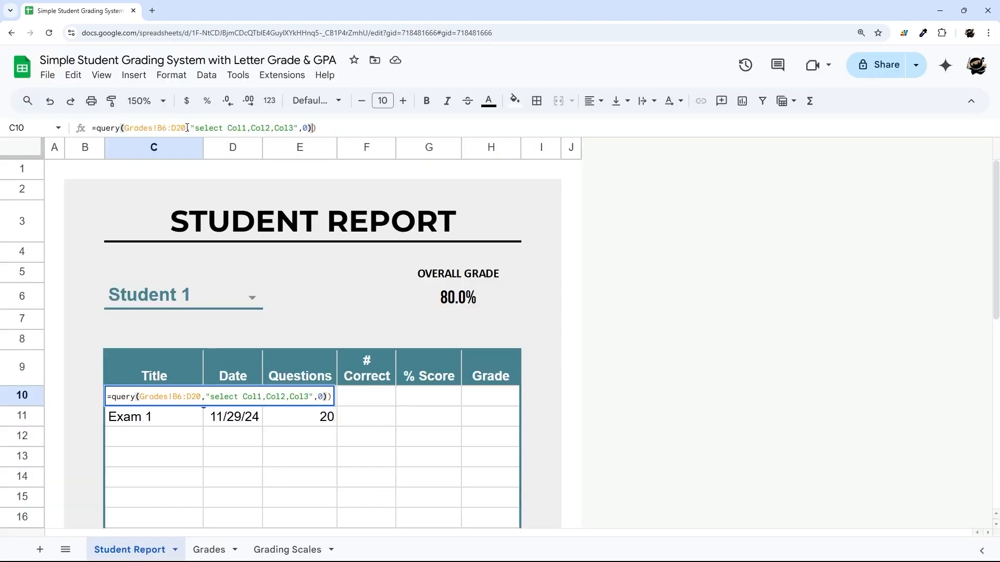
pyautogui.press('BackSpace')
pyautogui.press('Return')
pyautogui.press('Up')
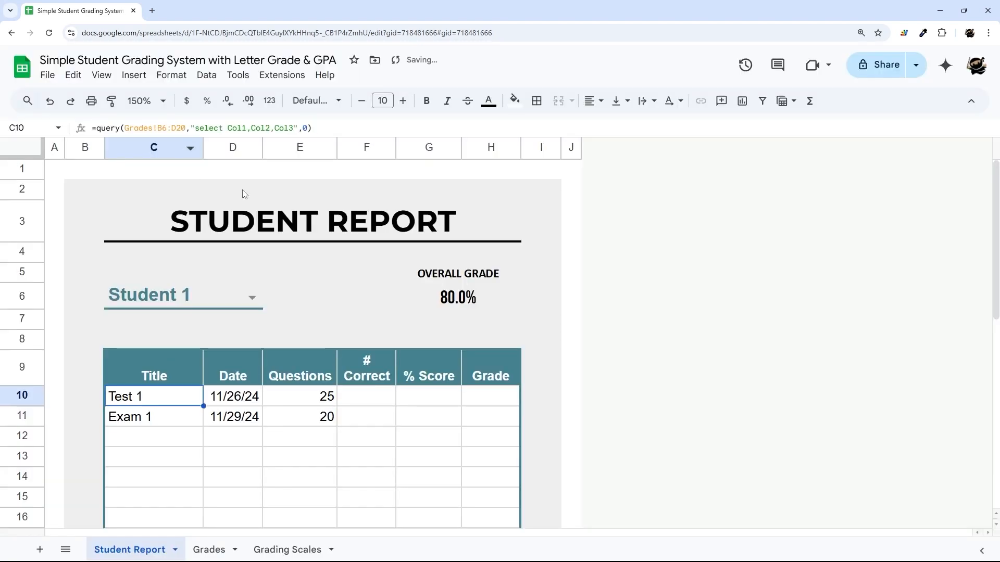
# Examine which Grades column holds Student 1's # Correct values and where the C10 query lists its selected columns
pyautogui.click(209, 550)
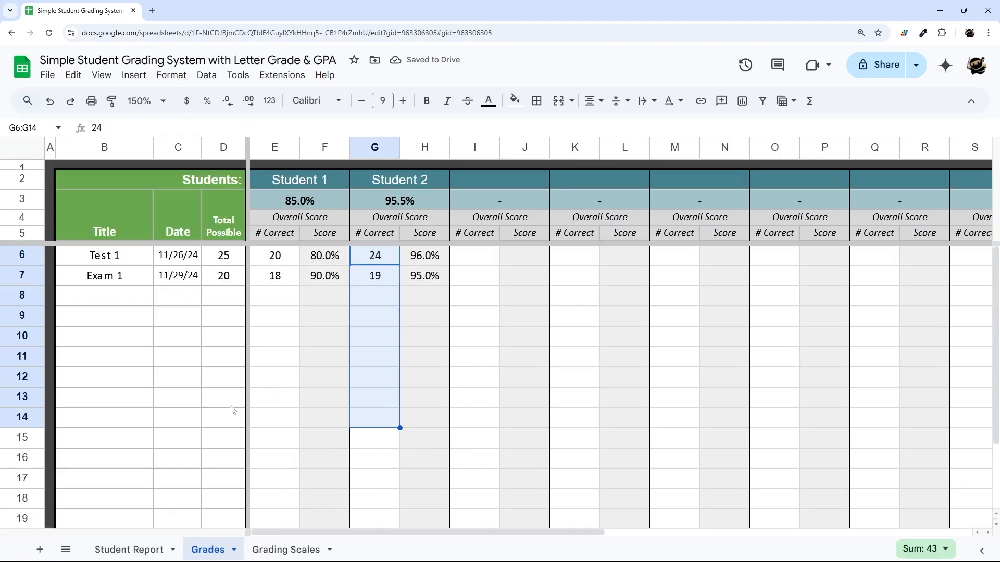
pyautogui.click(278, 180)
pyautogui.click(275, 148)
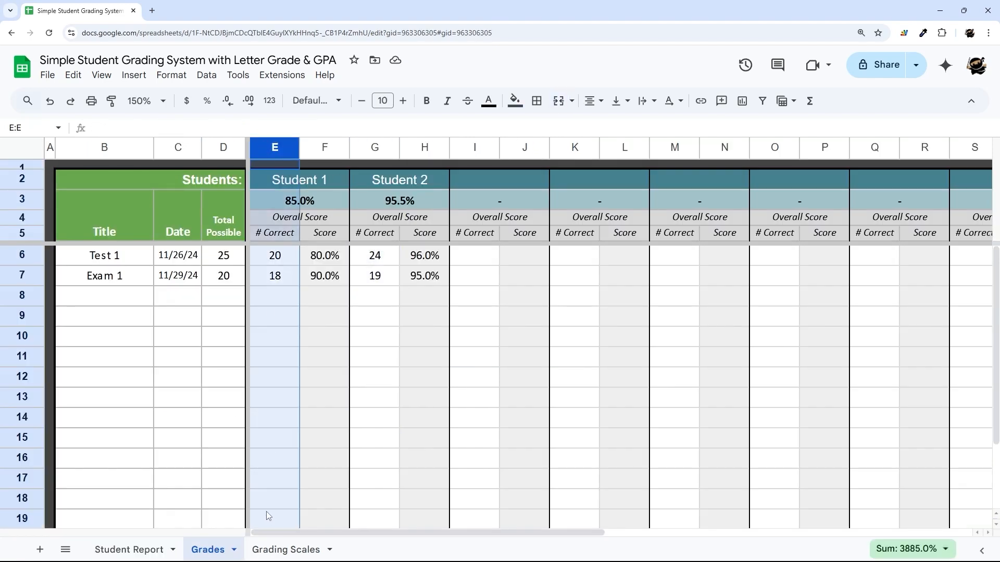
pyautogui.click(151, 550)
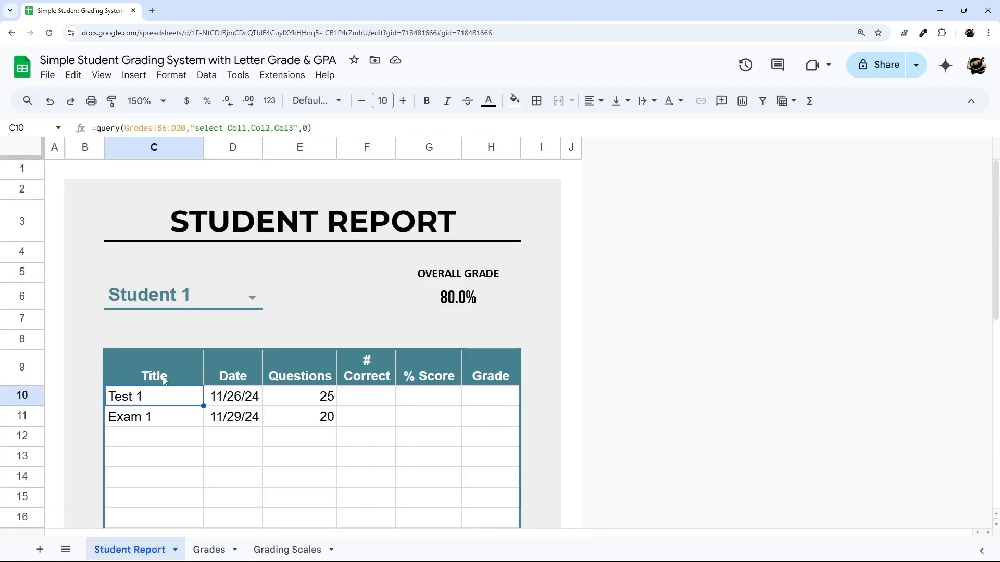
pyautogui.click(294, 128)
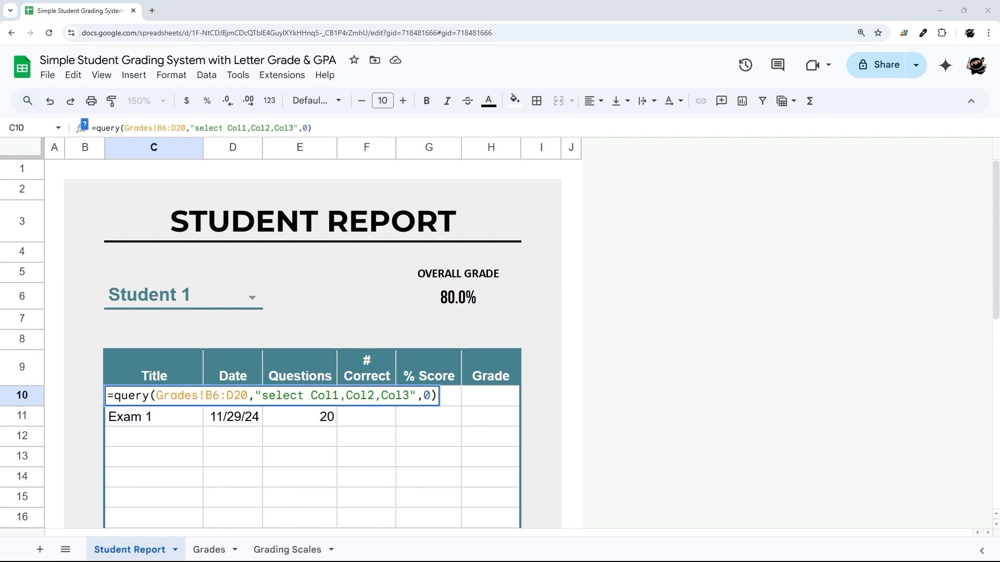
pyautogui.click(294, 127)
# Enter =match(C5,Grades!2:2,0) in C8 to find the selected student's column position on the Grades sheet
pyautogui.click(162, 339)
pyautogui.write('=match(')
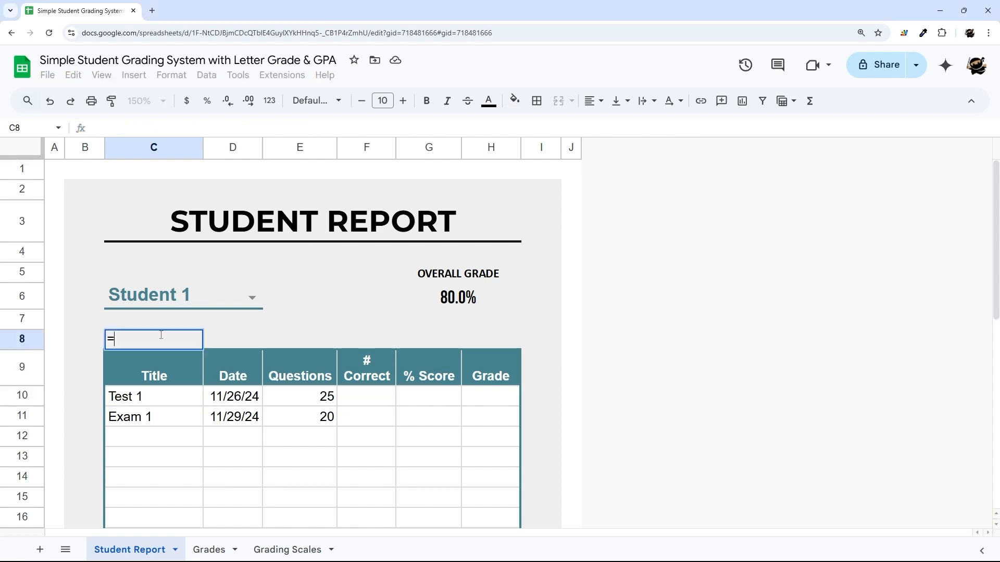
pyautogui.click(159, 298)
pyautogui.write(',')
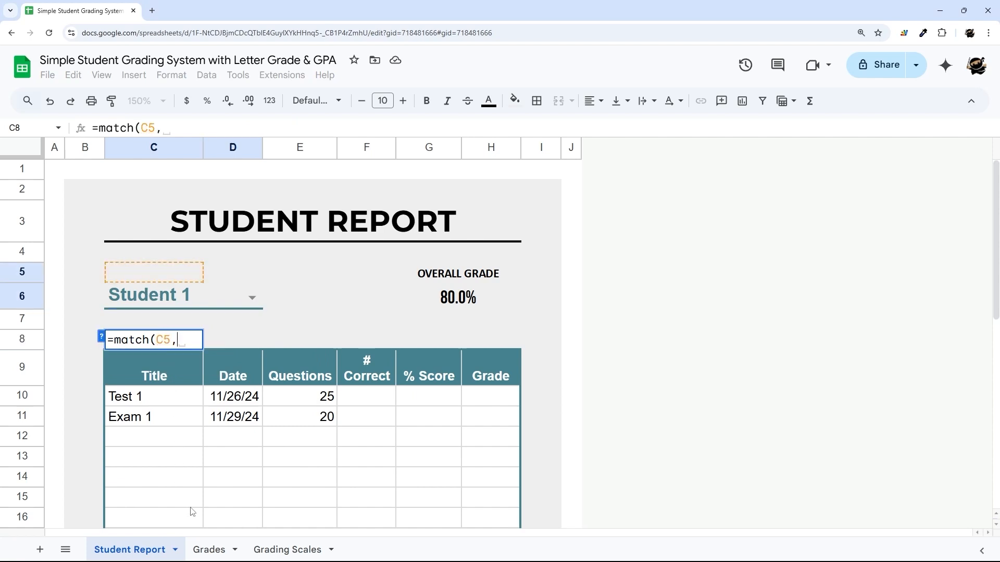
pyautogui.click(208, 550)
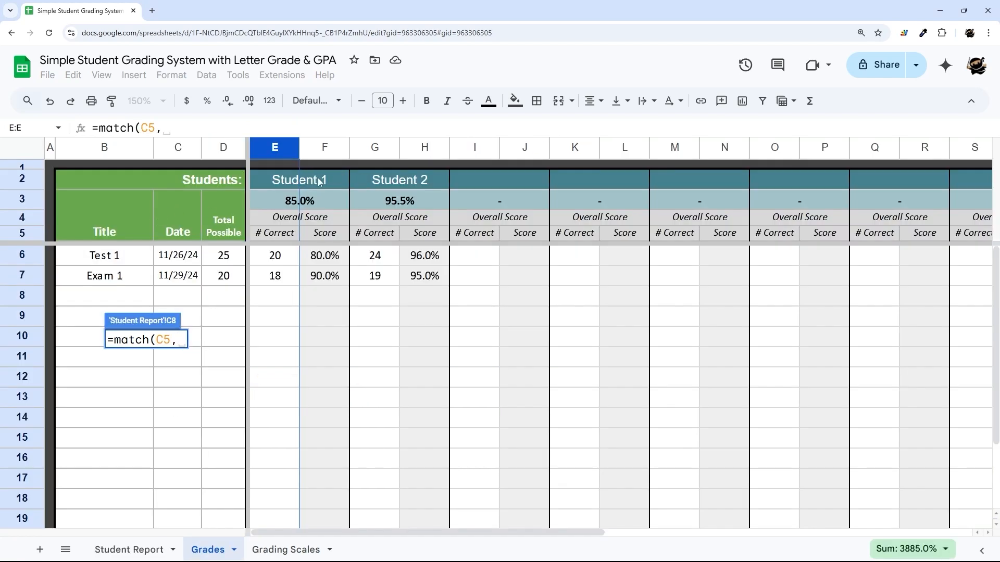
pyautogui.click(18, 181)
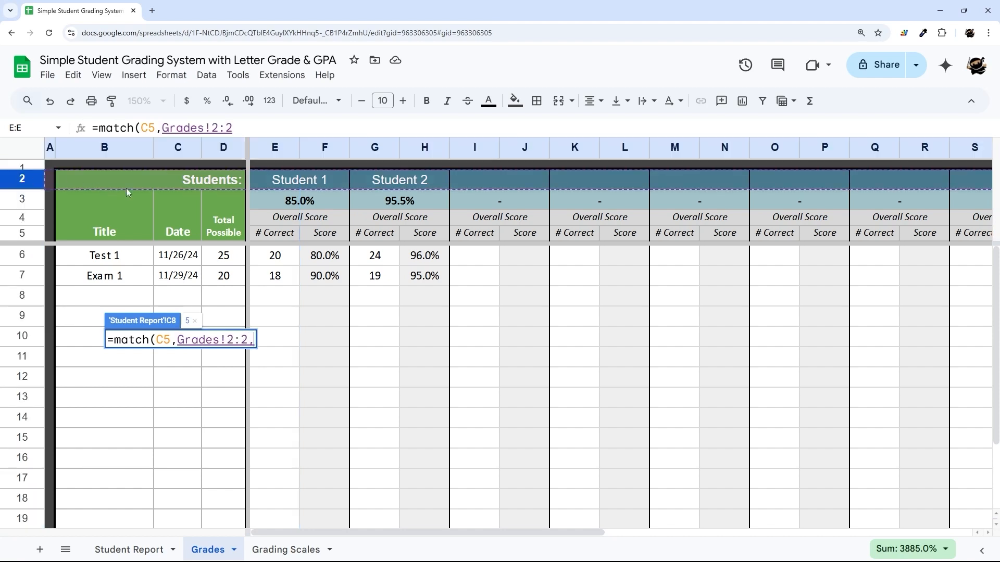
pyautogui.write(',0)')
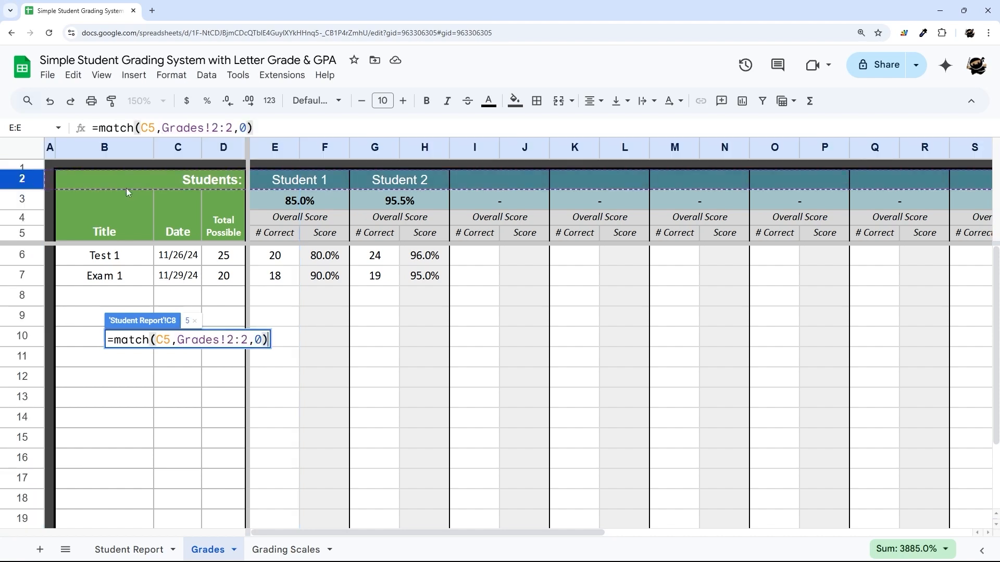
pyautogui.press('Return')
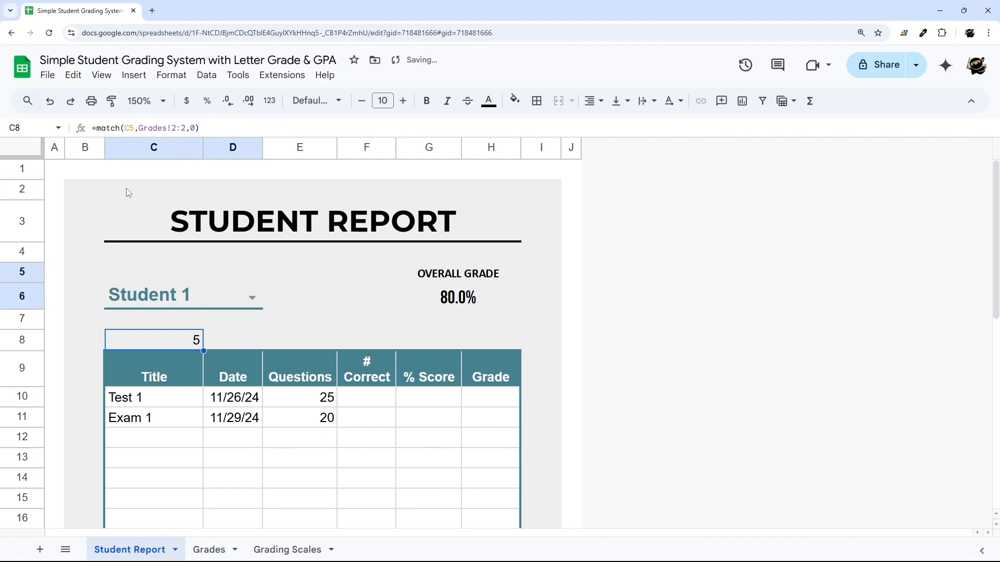
# Compare C8 with the C10 query range and change its match range to Grades!B2:2 so counting starts at column B
pyautogui.click(173, 342)
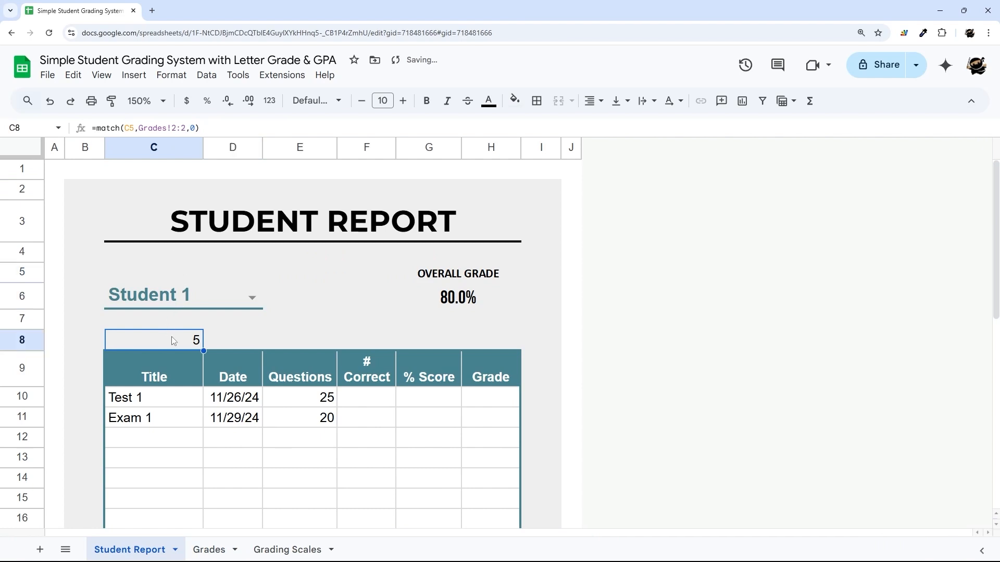
pyautogui.click(208, 550)
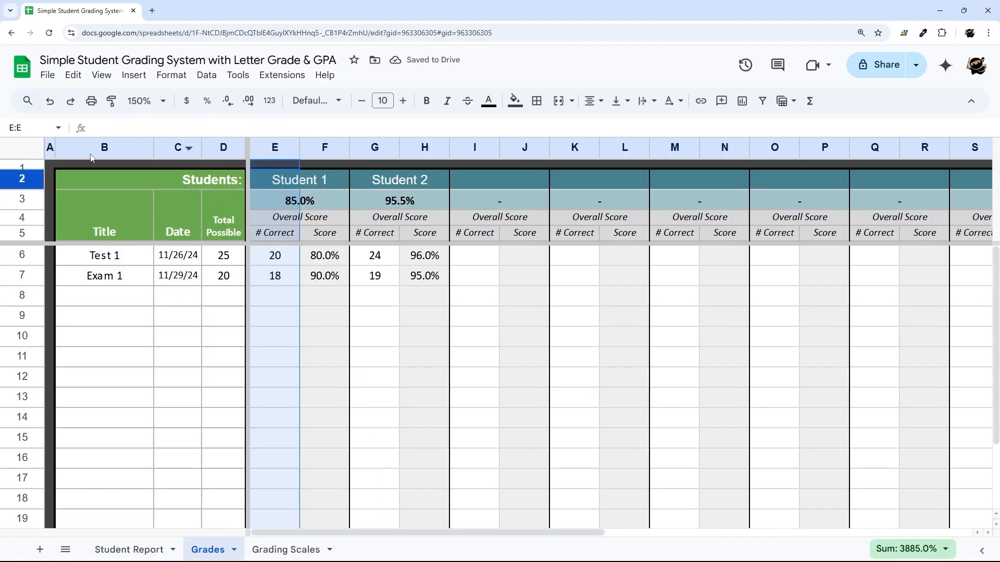
pyautogui.click(129, 550)
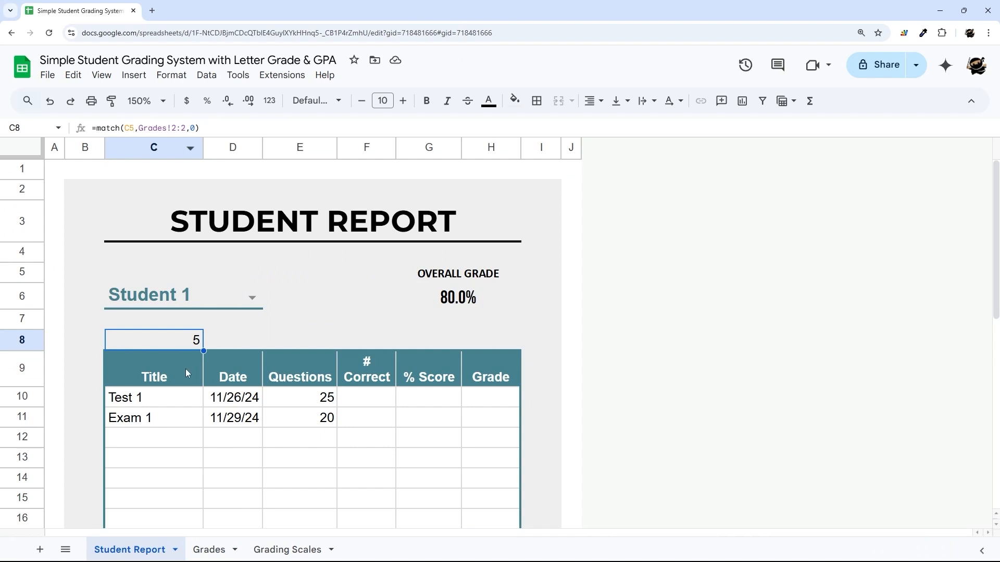
pyautogui.click(167, 403)
pyautogui.moveTo(158, 127); pyautogui.dragTo(192, 130)
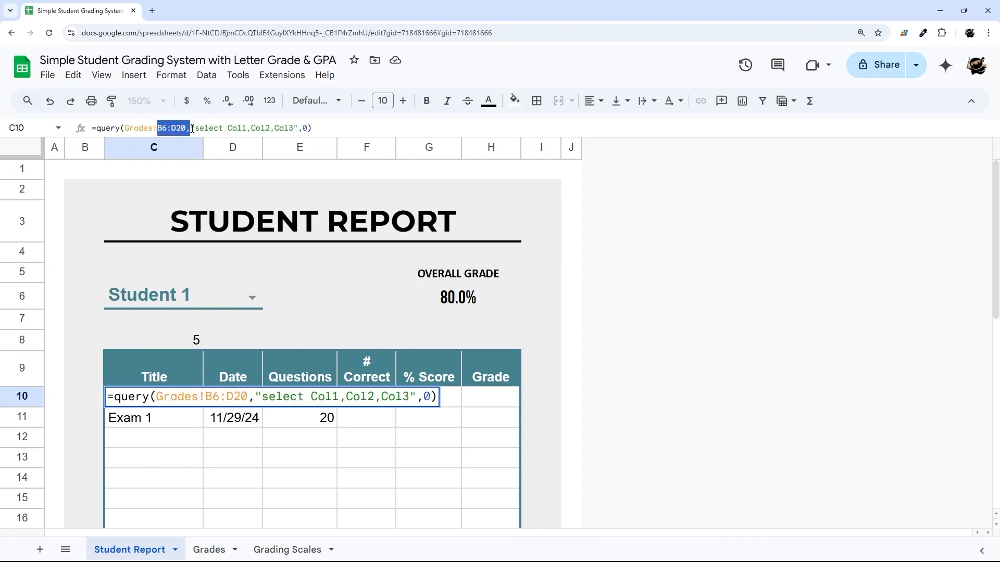
pyautogui.click(200, 340)
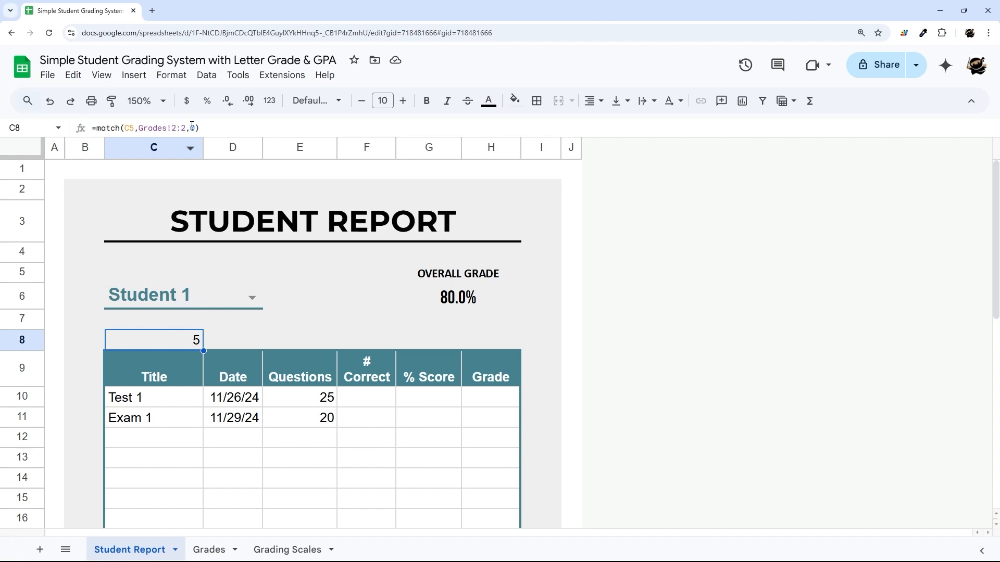
pyautogui.click(173, 128)
pyautogui.write('B')
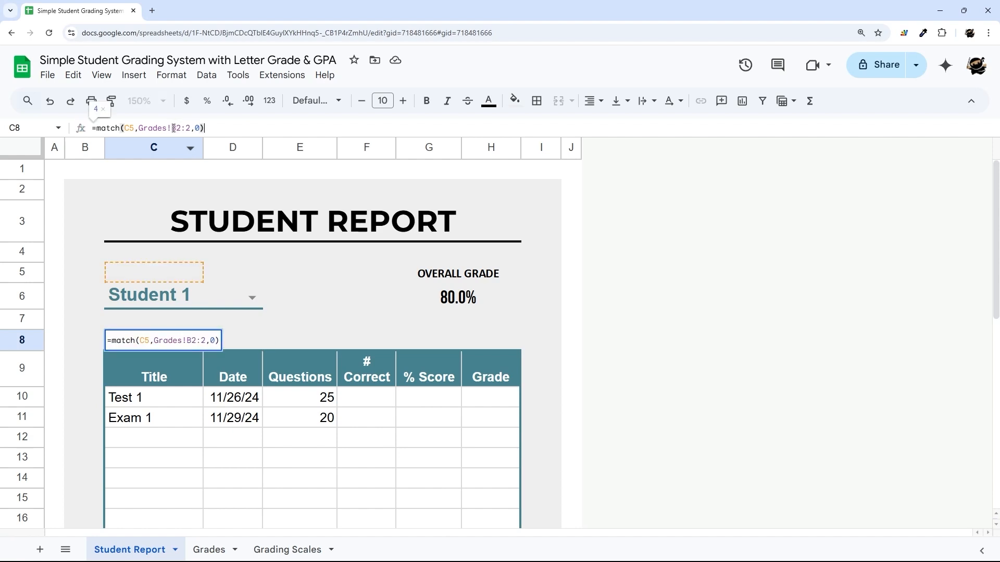
pyautogui.press('Return')
pyautogui.click(170, 341)
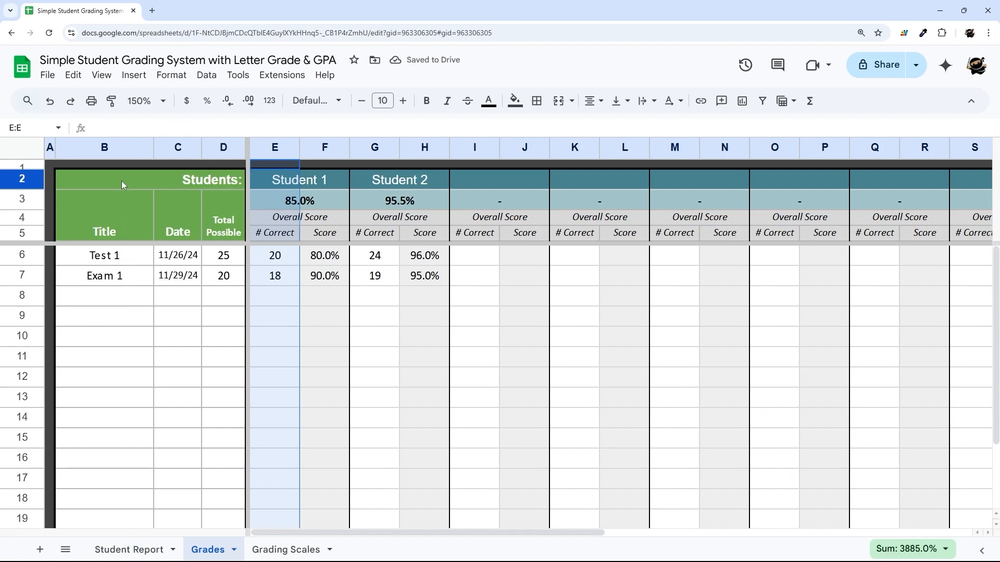
# Count the Grades columns from B onward to check the match position for Student 1
pyautogui.click(116, 147)
pyautogui.click(177, 147)
pyautogui.rightClick(224, 148)
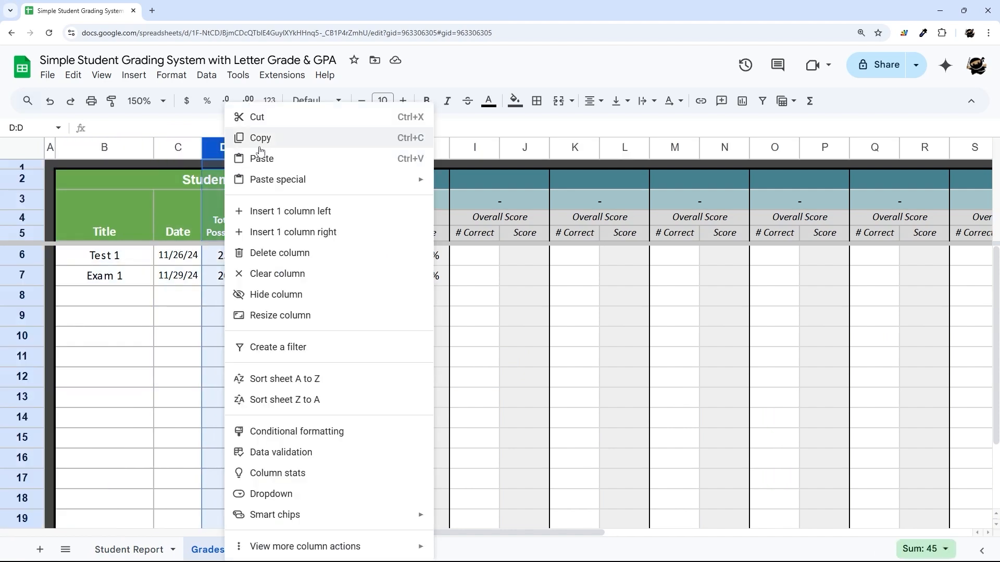
pyautogui.click(260, 138)
pyautogui.click(130, 550)
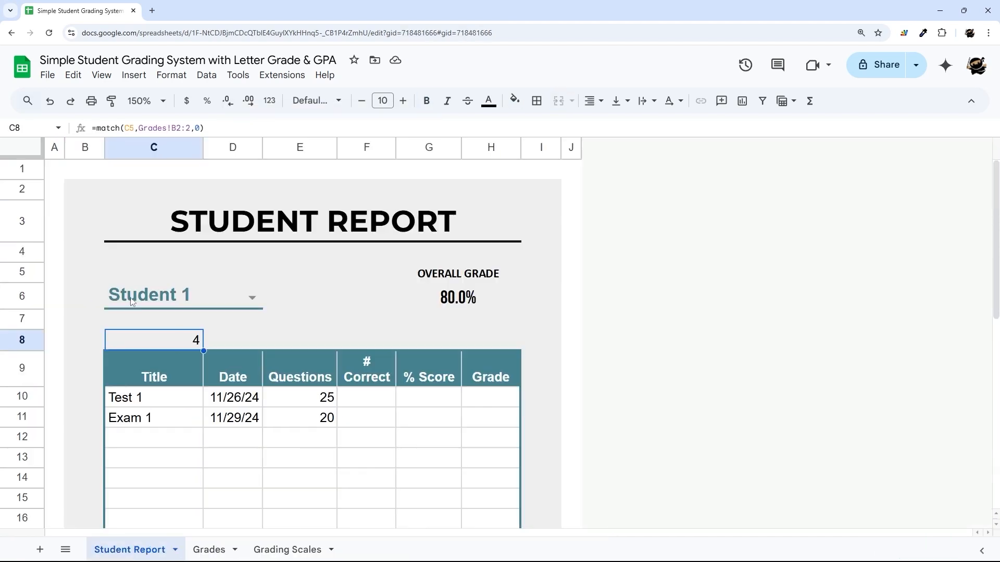
# Choose Student 2 in the report's dropdown and check C8 by counting Grades columns from B to that student's # Correct column
pyautogui.click(256, 297)
pyautogui.click(145, 336)
pyautogui.click(194, 339)
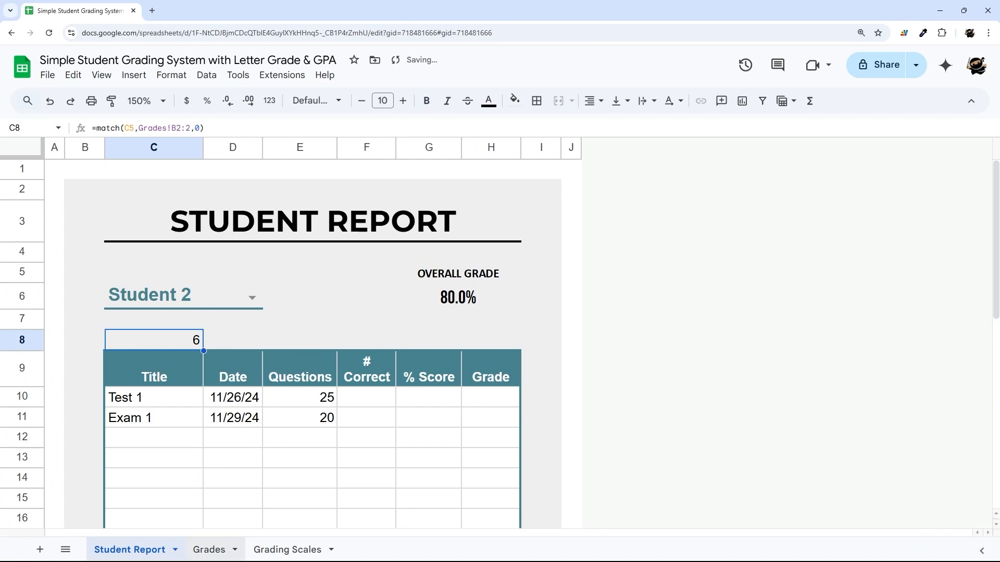
pyautogui.click(209, 549)
pyautogui.click(143, 230)
pyautogui.click(191, 230)
pyautogui.click(238, 231)
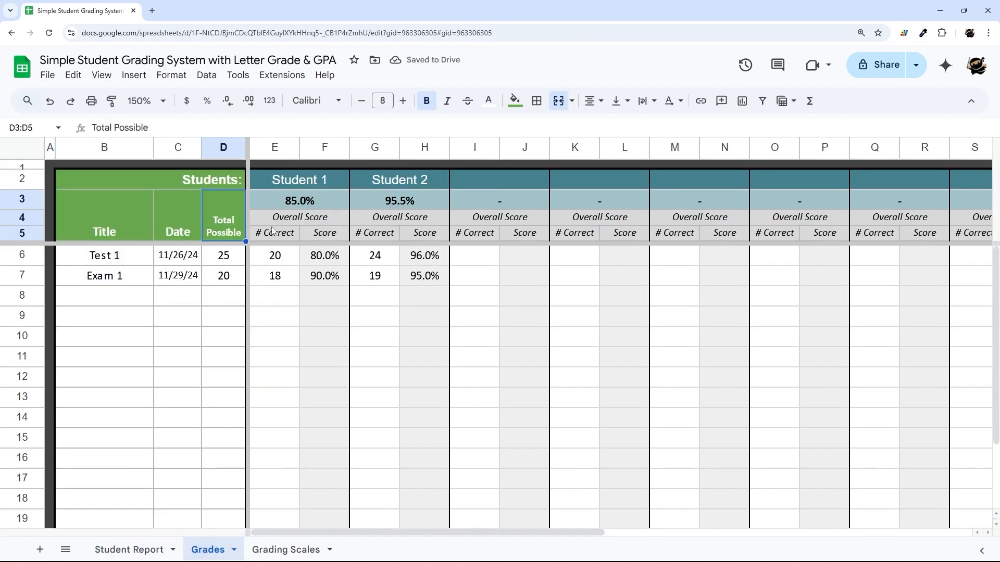
pyautogui.click(272, 231)
pyautogui.click(333, 235)
pyautogui.click(385, 235)
pyautogui.click(371, 146)
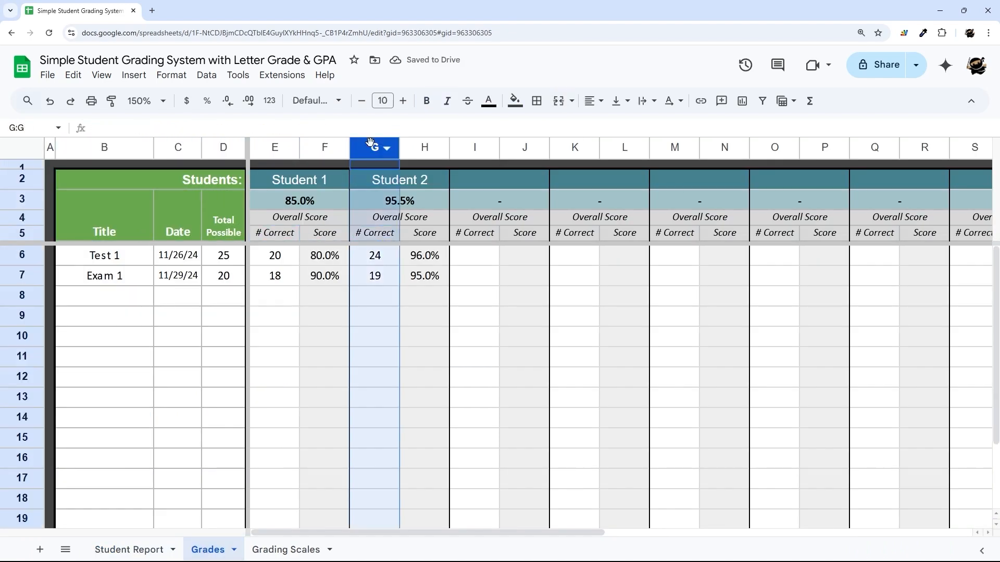
# Copy match(C5,Grades!B2:2,0) without its equals sign from C8 and clear the cell
pyautogui.click(133, 549)
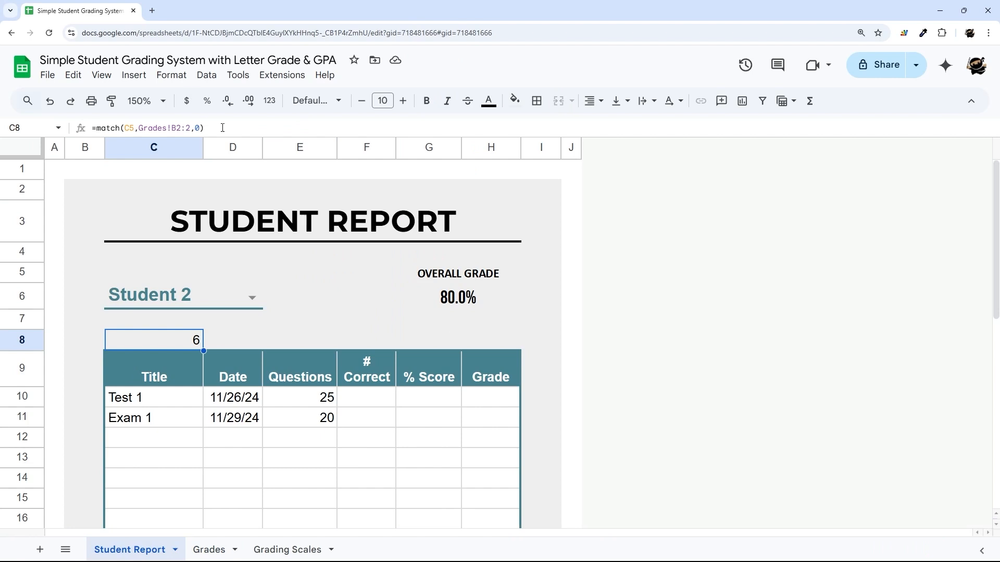
pyautogui.moveTo(205, 128); pyautogui.dragTo(97, 128)
pyautogui.hotkey('ctrl', 'c')
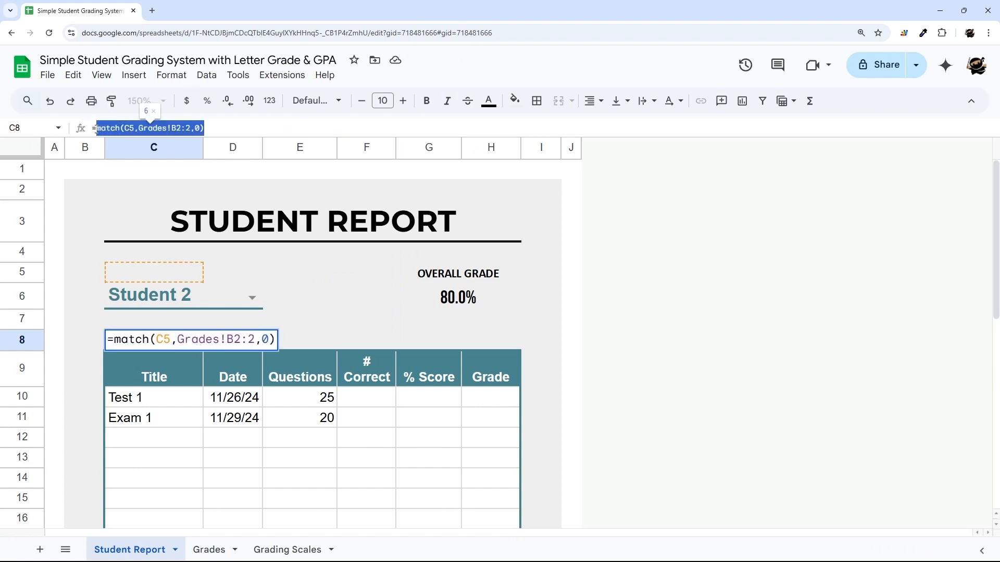
pyautogui.press('BackSpace')
pyautogui.press('BackSpace')
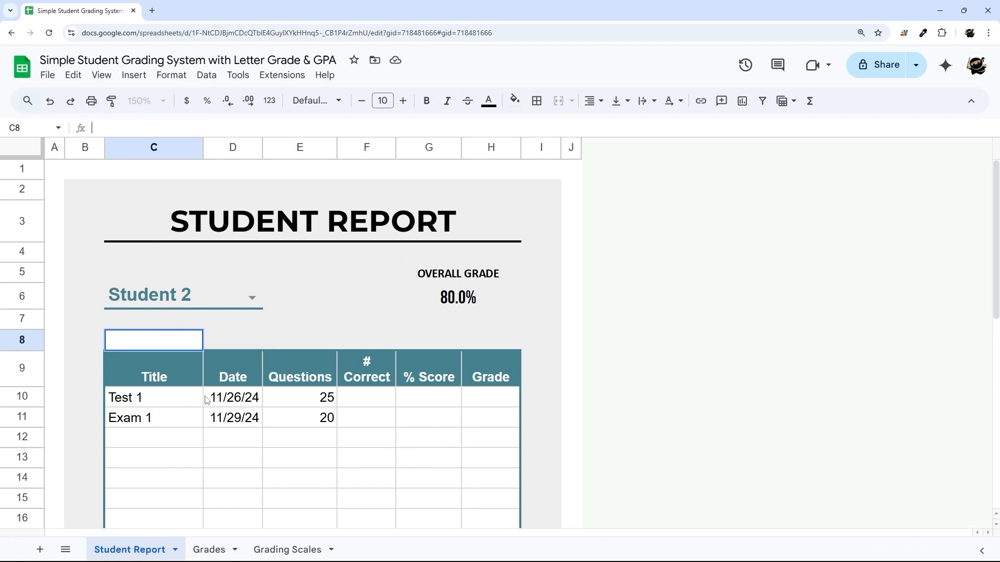
# Clear C8 and extend the C10 query's select clause with a fourth column, ,Col"&match(C5,Grades!B2:2,0)
pyautogui.press('Escape')
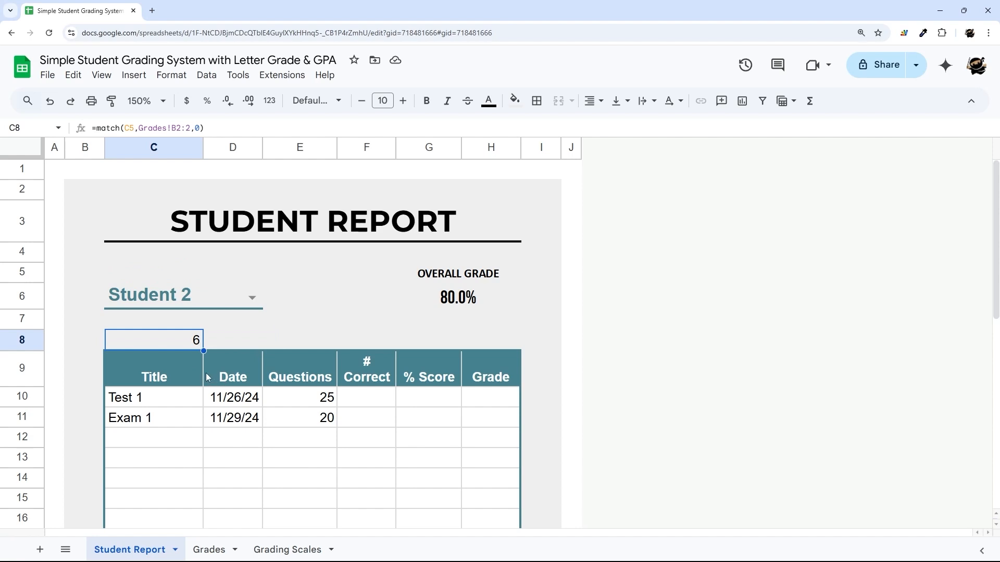
pyautogui.press('Delete')
pyautogui.click(157, 397)
pyautogui.click(302, 127)
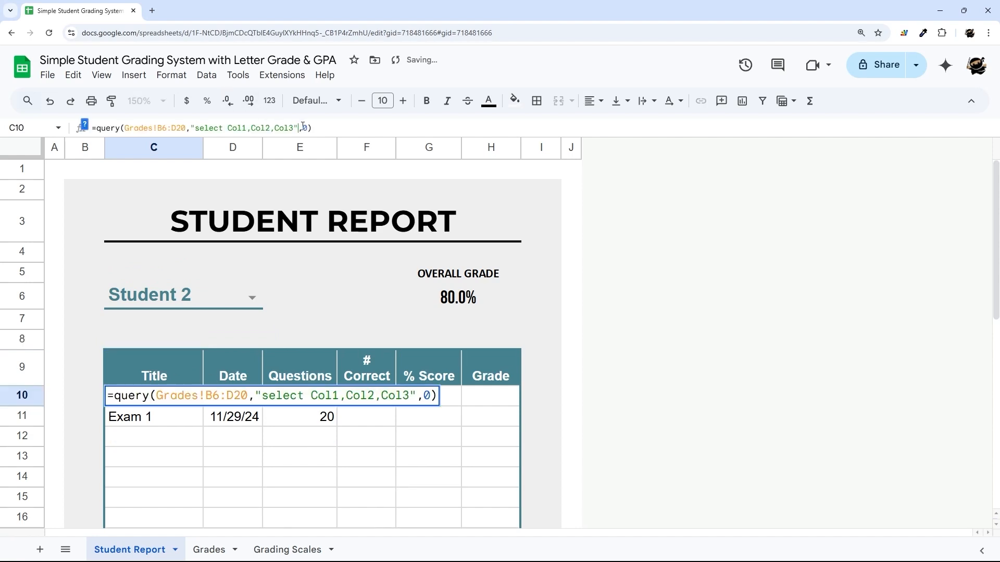
pyautogui.write(',Co')
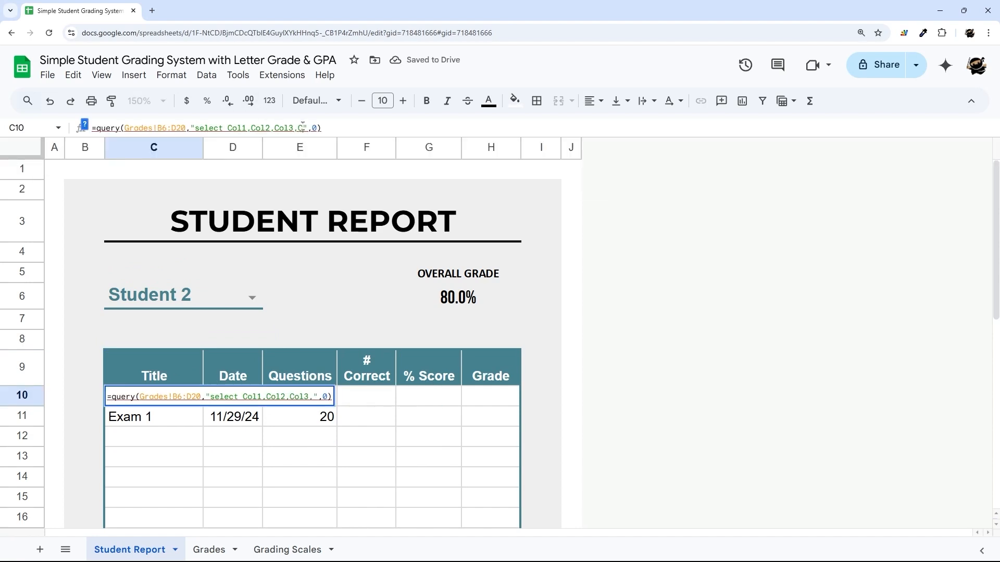
pyautogui.write('l')
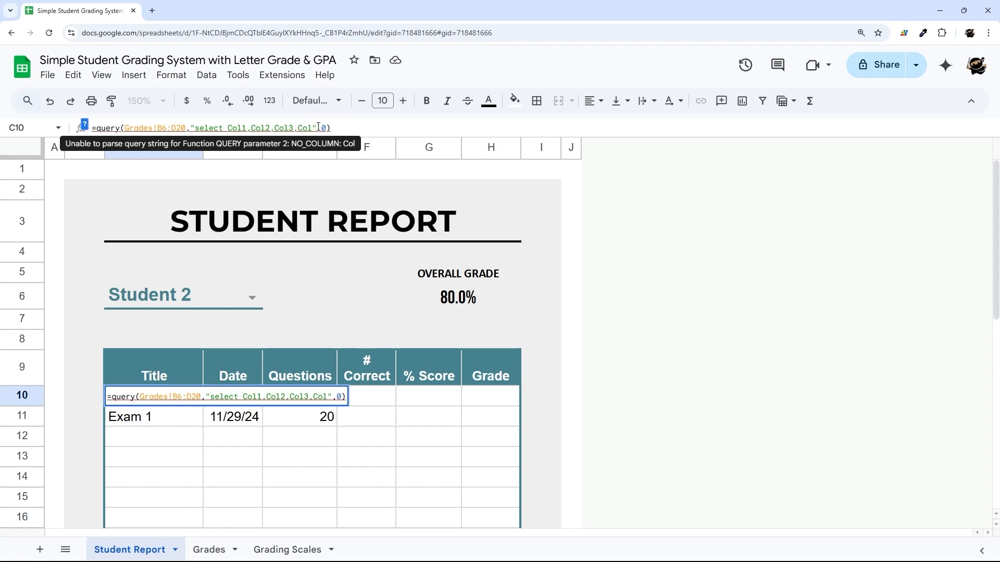
pyautogui.moveTo(318, 127); pyautogui.dragTo(191, 128)
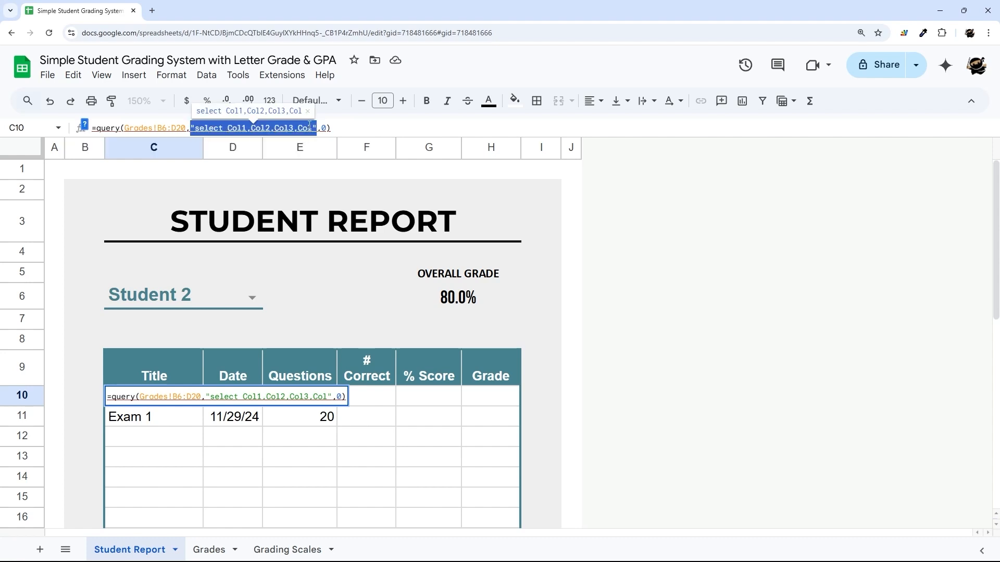
pyautogui.click(318, 128)
pyautogui.write('&')
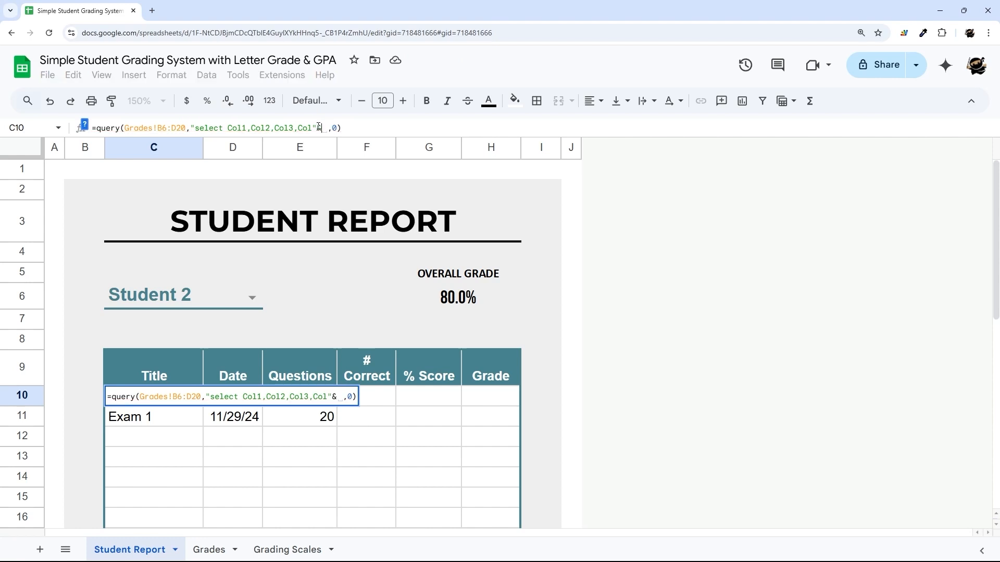
pyautogui.hotkey('ctrl', 'v')
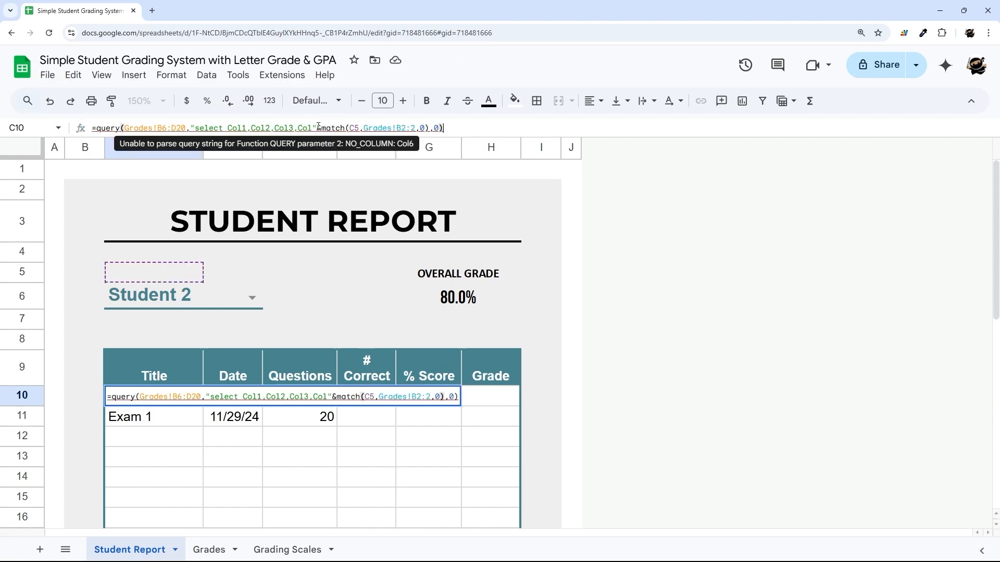
pyautogui.press('Return')
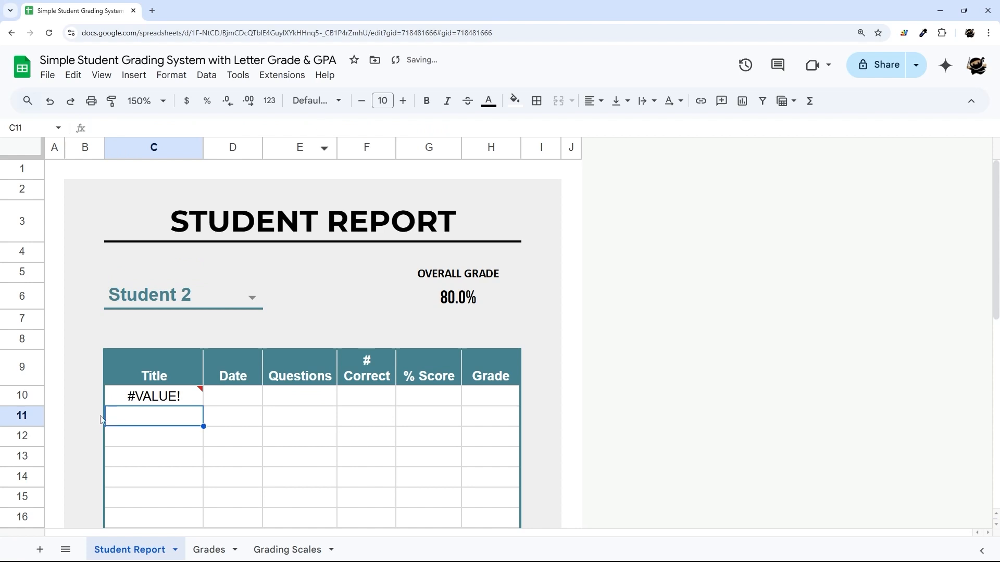
# Widen the C10 query's data range to Grades!B6:20 so it covers all student columns
pyautogui.click(159, 399)
pyautogui.click(175, 127)
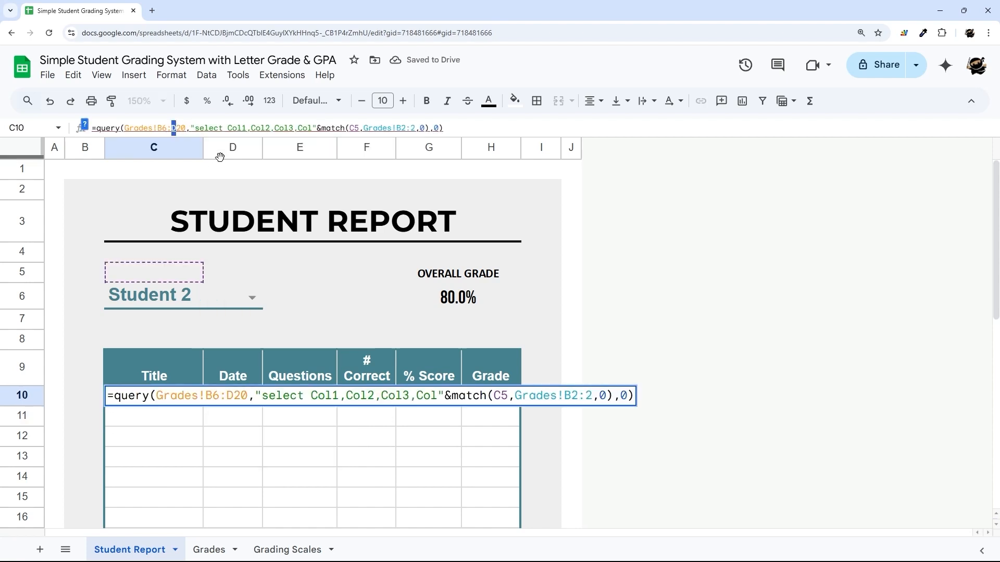
pyautogui.press('BackSpace')
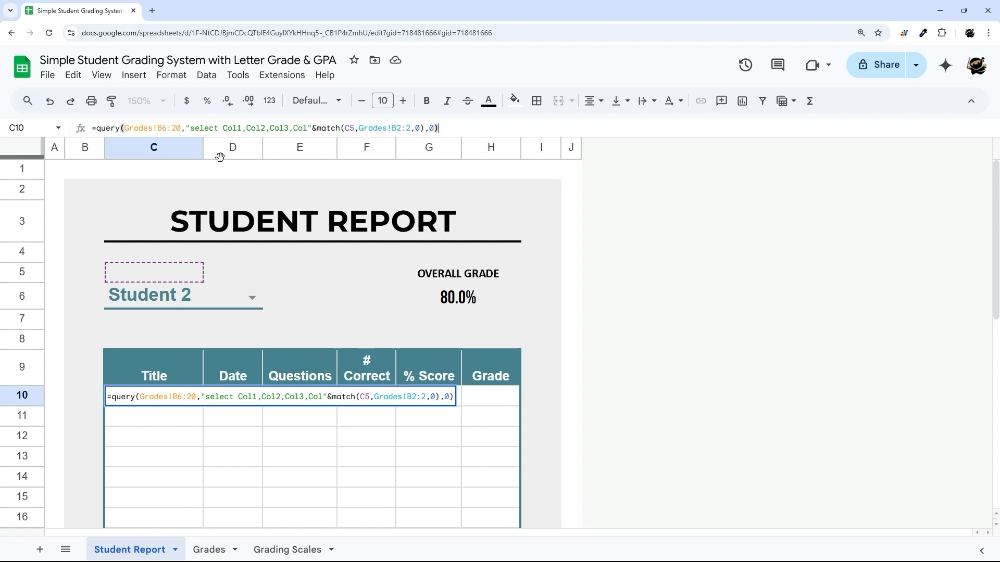
pyautogui.press('Return')
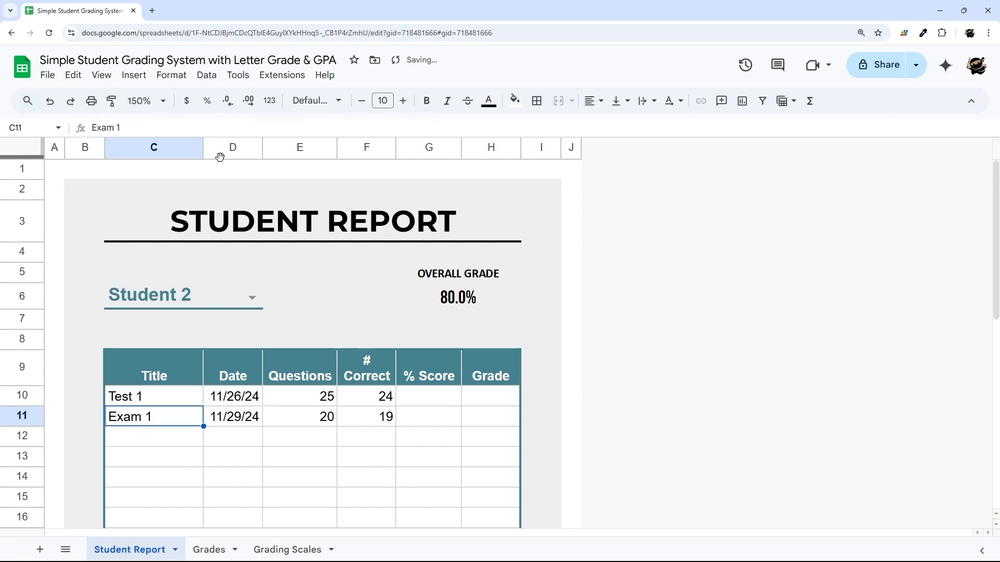
# Review how the C10 query joins its select text with the match expression
pyautogui.click(177, 391)
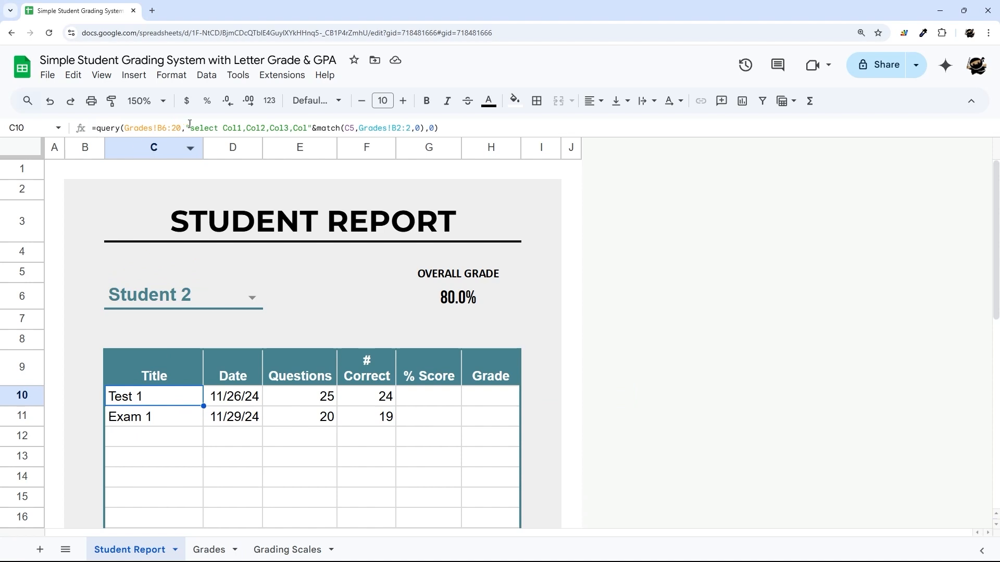
pyautogui.moveTo(222, 126); pyautogui.dragTo(424, 128)
pyautogui.click(266, 127)
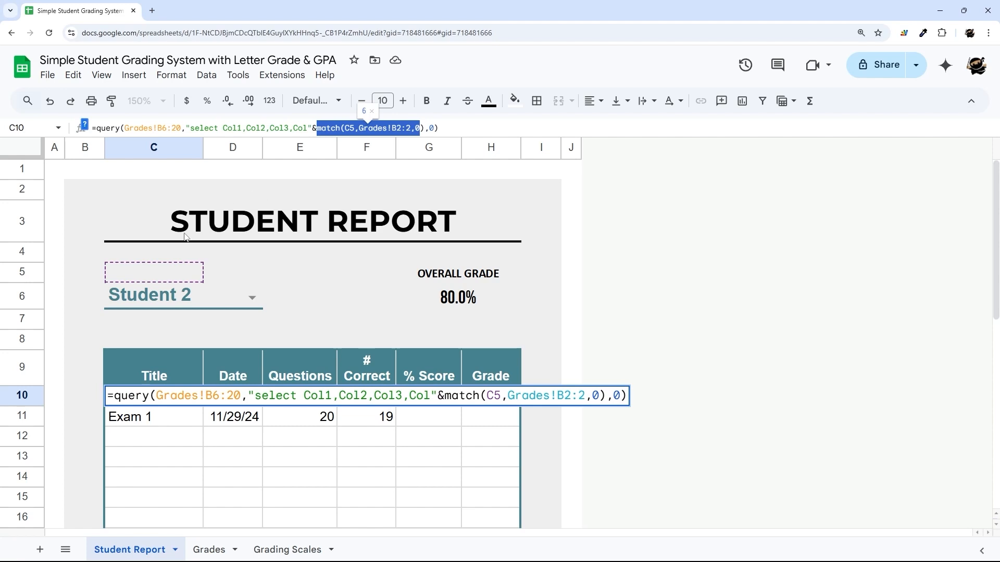
pyautogui.press('Escape')
# Compare Student 2's # Correct values for both tests in the report with that student's column on the Grades sheet
pyautogui.click(181, 296)
pyautogui.click(388, 398)
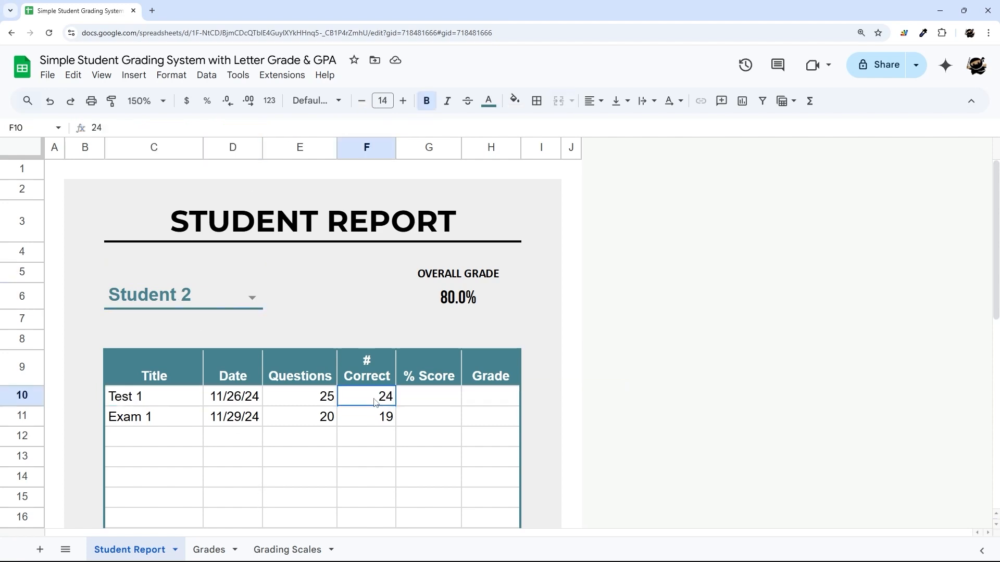
pyautogui.click(381, 420)
pyautogui.click(209, 550)
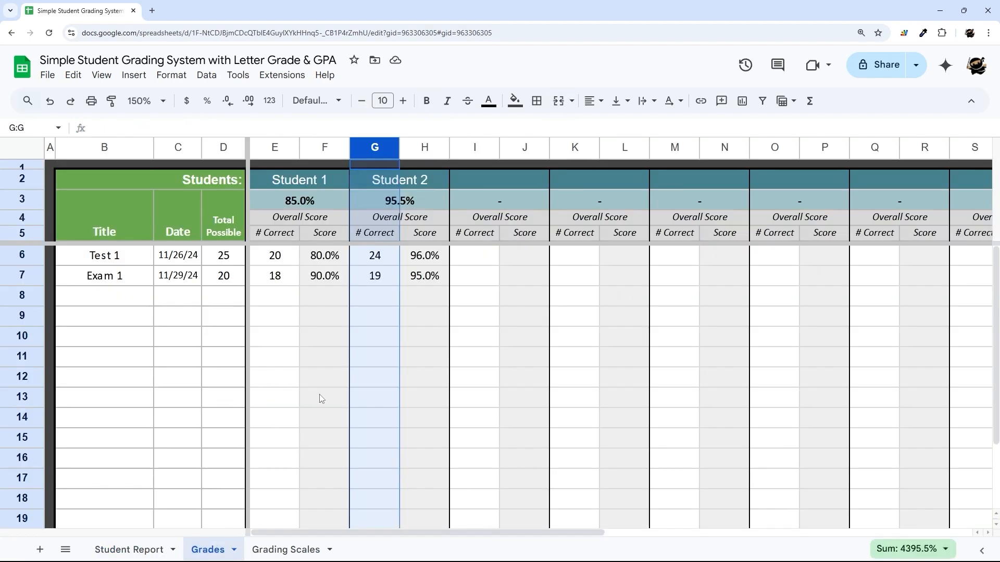
pyautogui.click(375, 256)
pyautogui.click(376, 276)
pyautogui.click(129, 550)
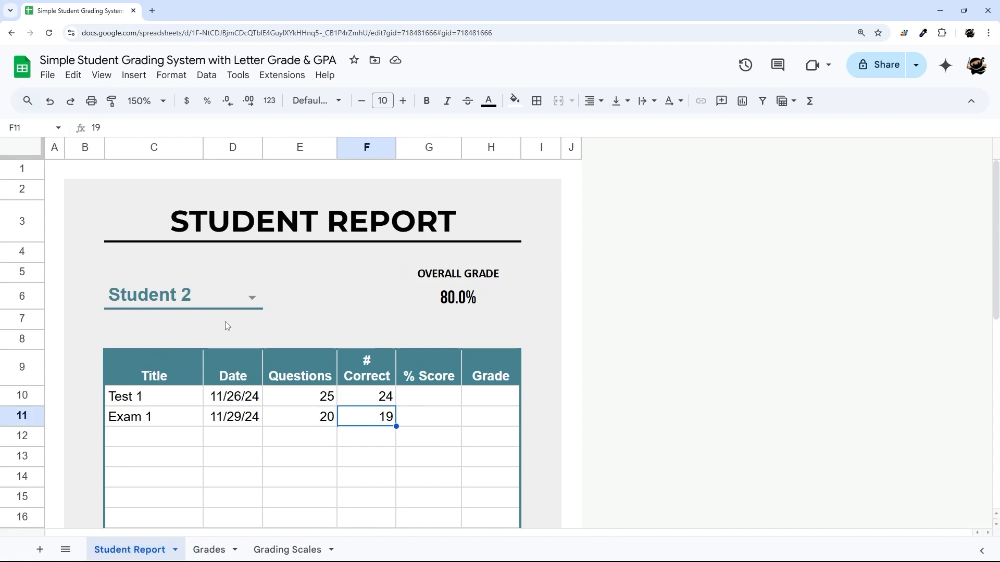
# Choose Student 1 in the report's dropdown and compare the # Correct values with that student's column on the Grades sheet
pyautogui.click(183, 296)
pyautogui.click(156, 315)
pyautogui.click(388, 406)
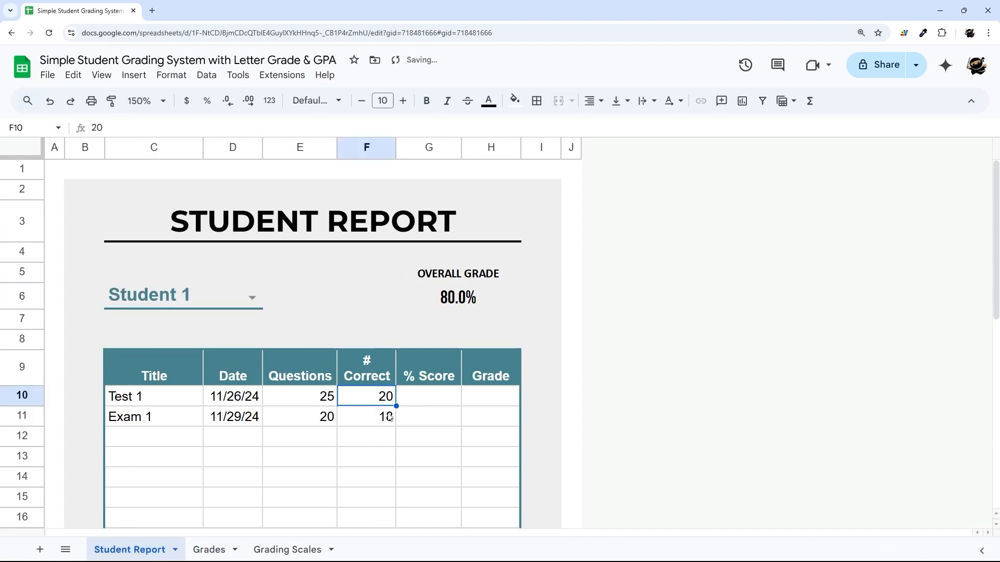
pyautogui.click(389, 417)
pyautogui.click(209, 550)
pyautogui.click(287, 276)
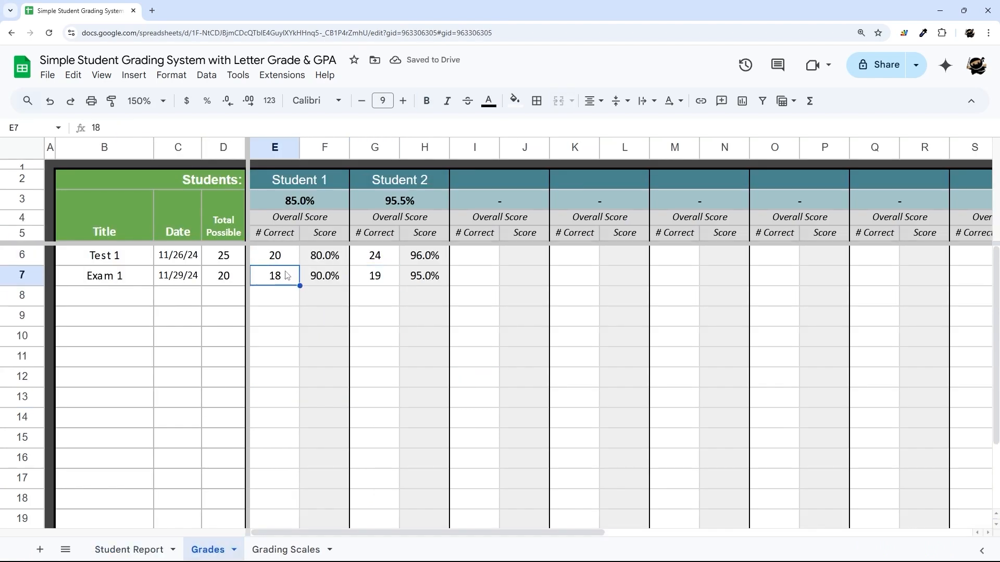
pyautogui.click(130, 550)
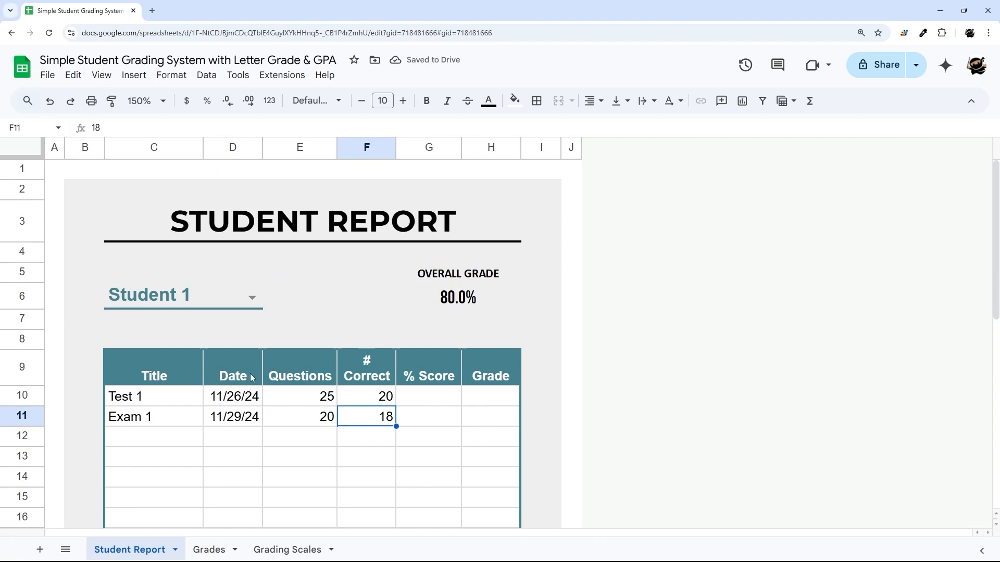
# Center E10:H33 horizontally and align the whole table body C10:H33 to the middle vertically
pyautogui.moveTo(292, 397); pyautogui.dragTo(486, 444)
pyautogui.scroll(-5, 490, 427)
pyautogui.scroll(-3, 492, 440)
pyautogui.click(594, 101)
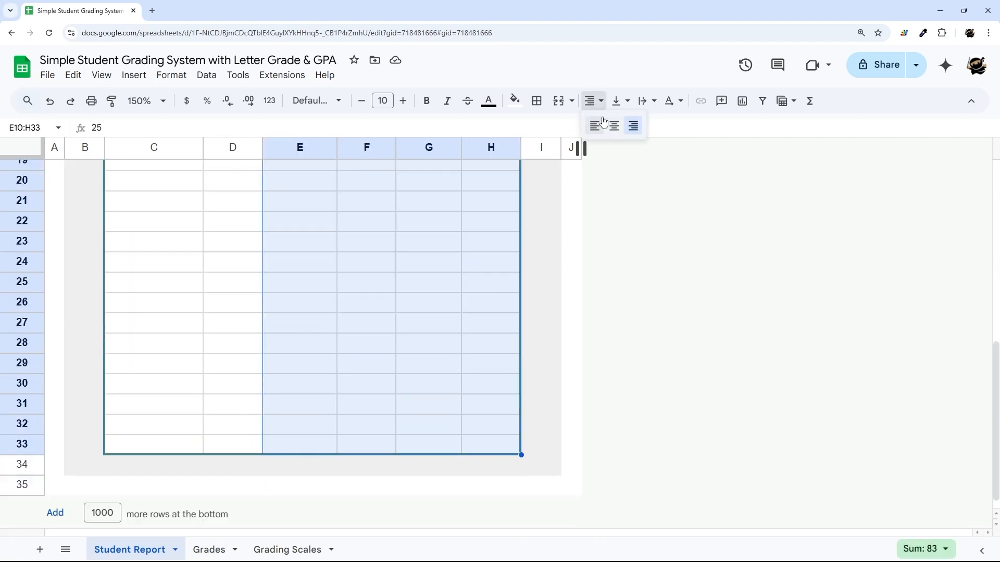
pyautogui.click(615, 126)
pyautogui.moveTo(490, 445); pyautogui.dragTo(174, 371)
pyautogui.click(618, 100)
pyautogui.click(643, 126)
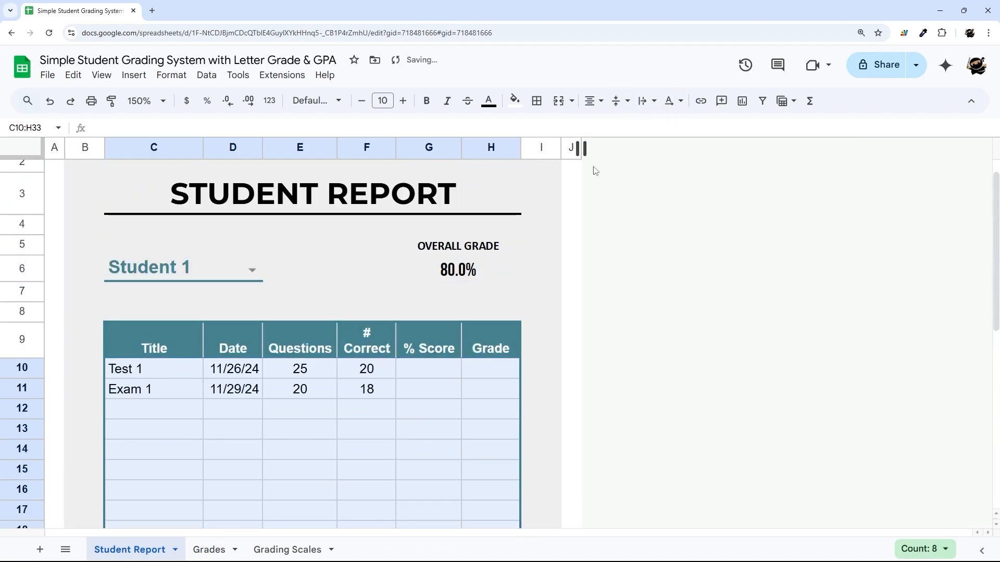
# Set the font of the table body C10:H33 to Calibri
pyautogui.click(237, 373)
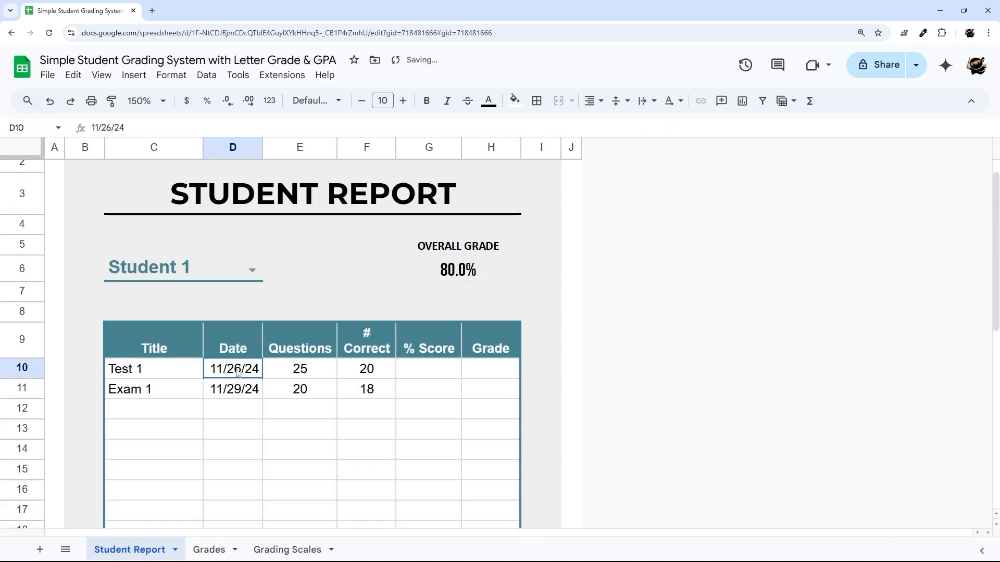
pyautogui.moveTo(203, 368); pyautogui.dragTo(479, 445)
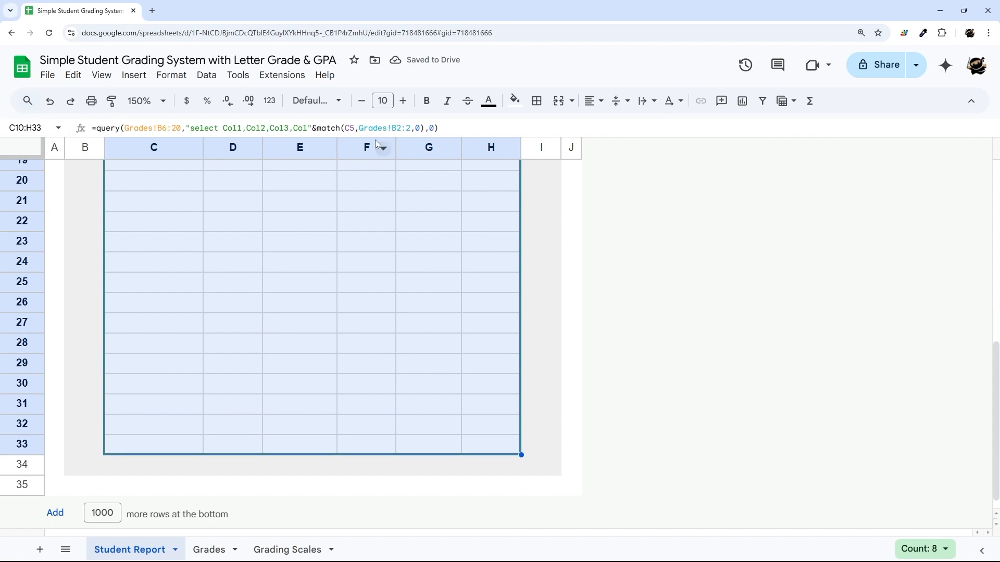
pyautogui.click(317, 101)
pyautogui.click(327, 253)
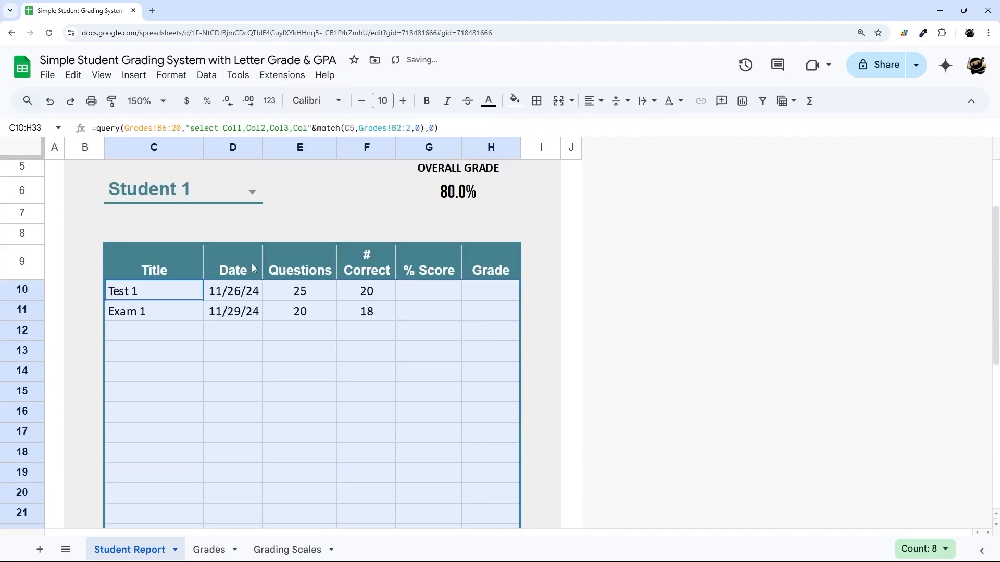
pyautogui.scroll(2, 383, 313)
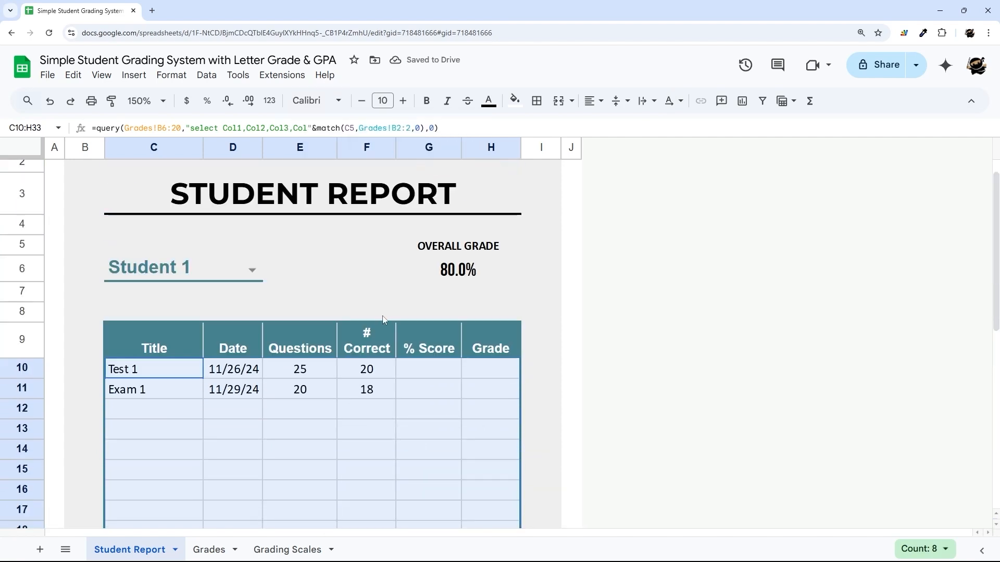
# Check where Student 1's Score column sits on the Grades sheet for the report's % Score column
pyautogui.click(130, 369)
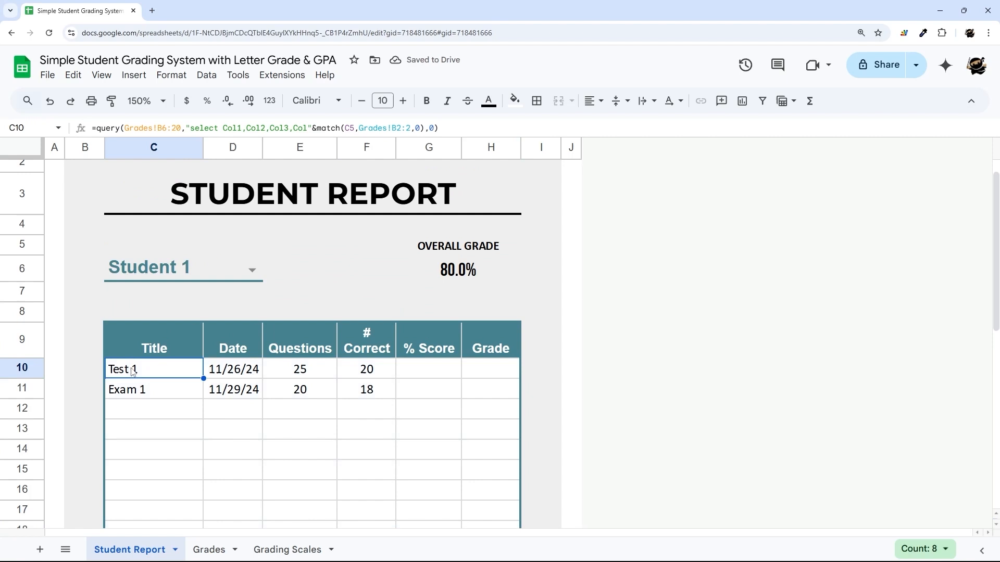
pyautogui.click(206, 550)
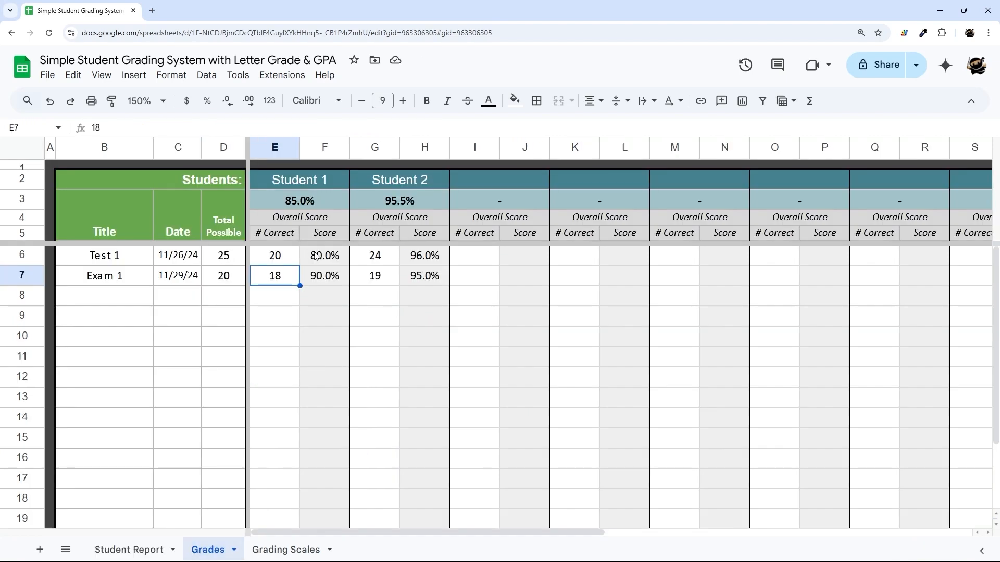
pyautogui.moveTo(316, 255); pyautogui.dragTo(323, 397)
pyautogui.click(151, 551)
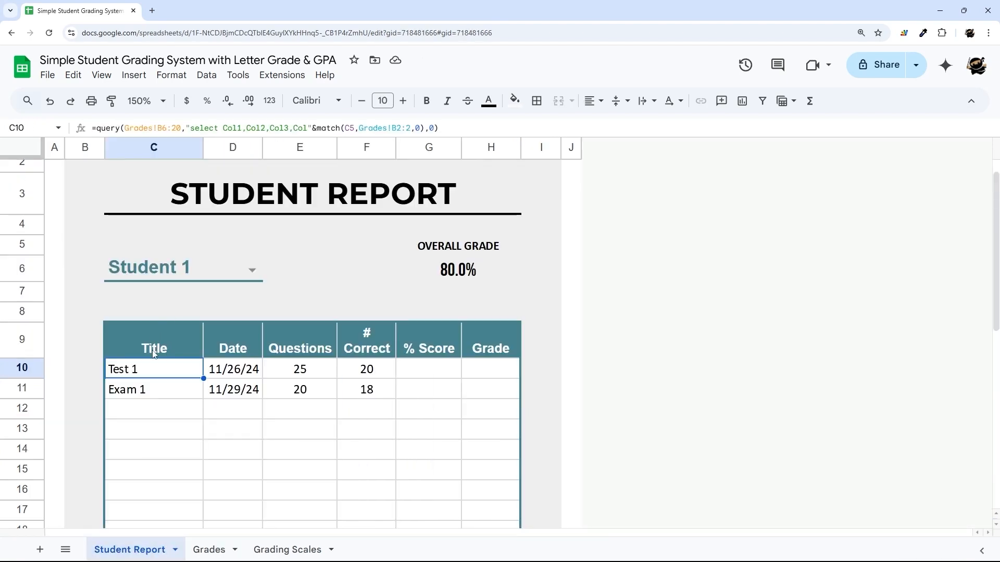
# Copy &match(C5,Grades!B2:2,0) within the C10 query and append &",Col"&match(C5,Grades!B2:2,0) to its select clause as a fifth column
pyautogui.moveTo(312, 128); pyautogui.dragTo(425, 131)
pyautogui.hotkey('ctrl', 'c')
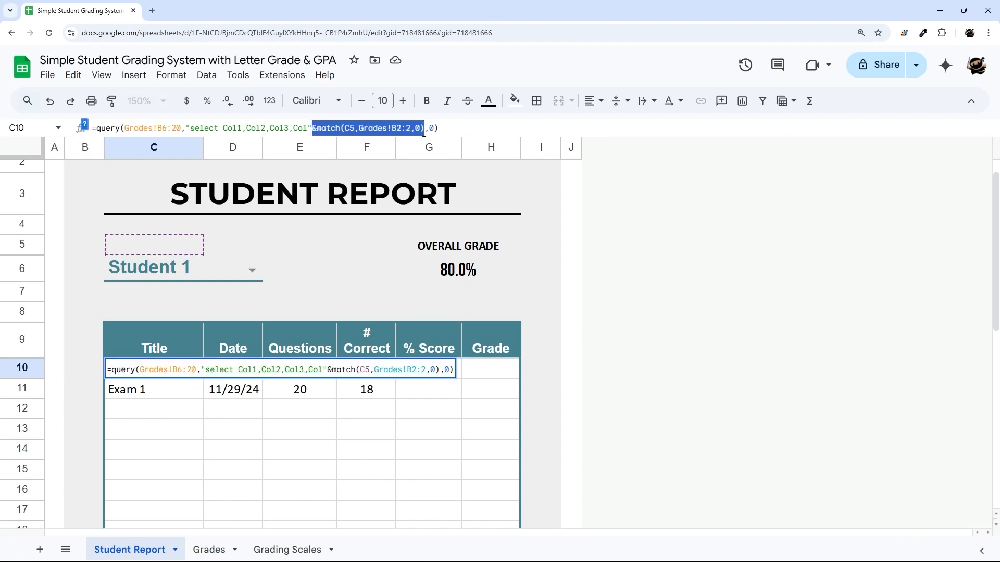
pyautogui.click(423, 131)
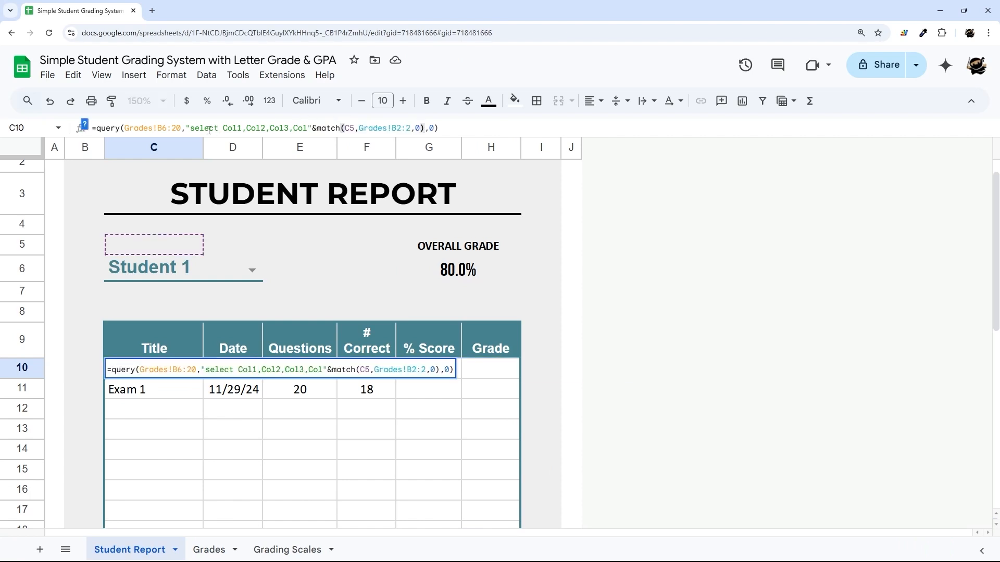
pyautogui.moveTo(186, 129); pyautogui.dragTo(311, 129)
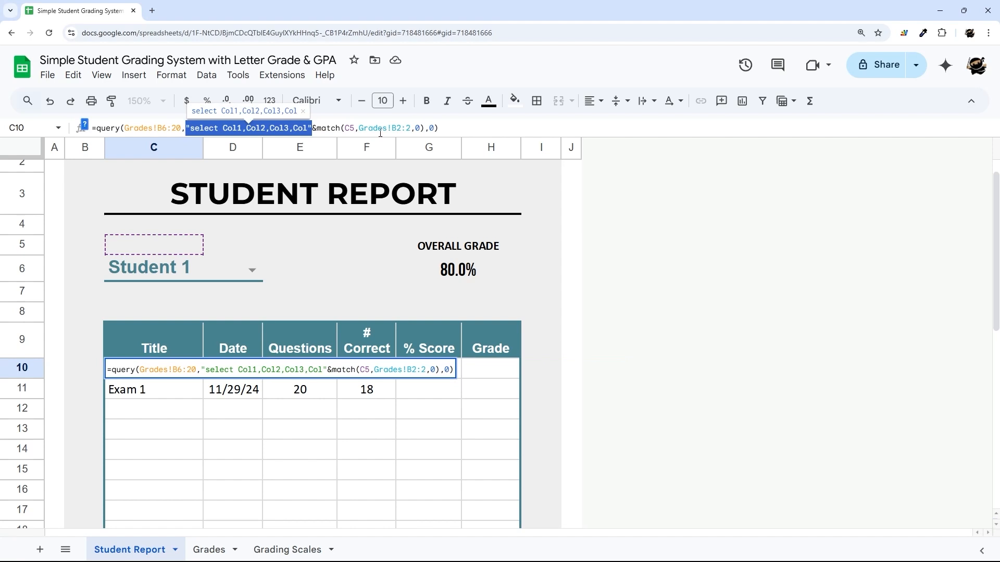
pyautogui.click(425, 128)
pyautogui.write('& ')
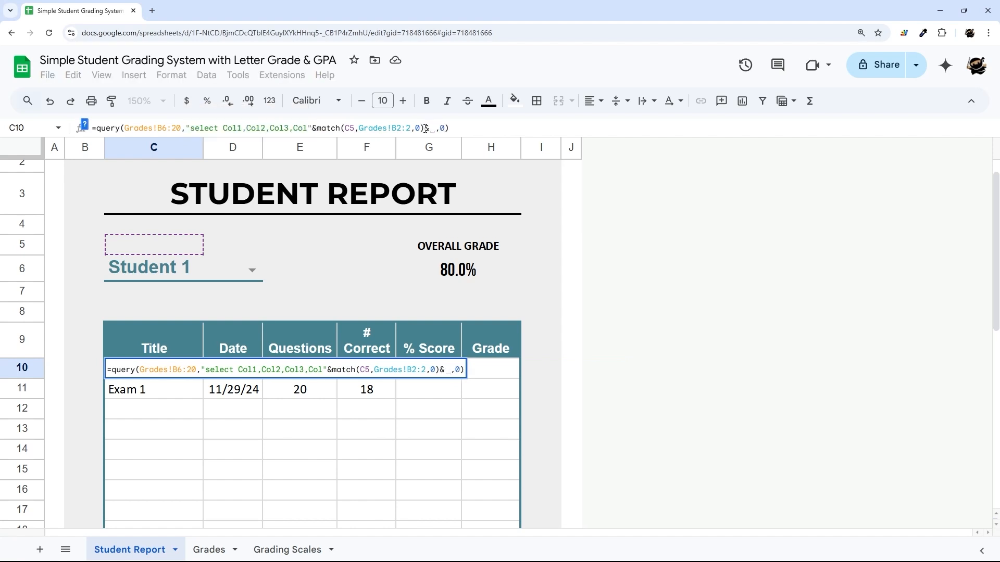
pyautogui.write('"')
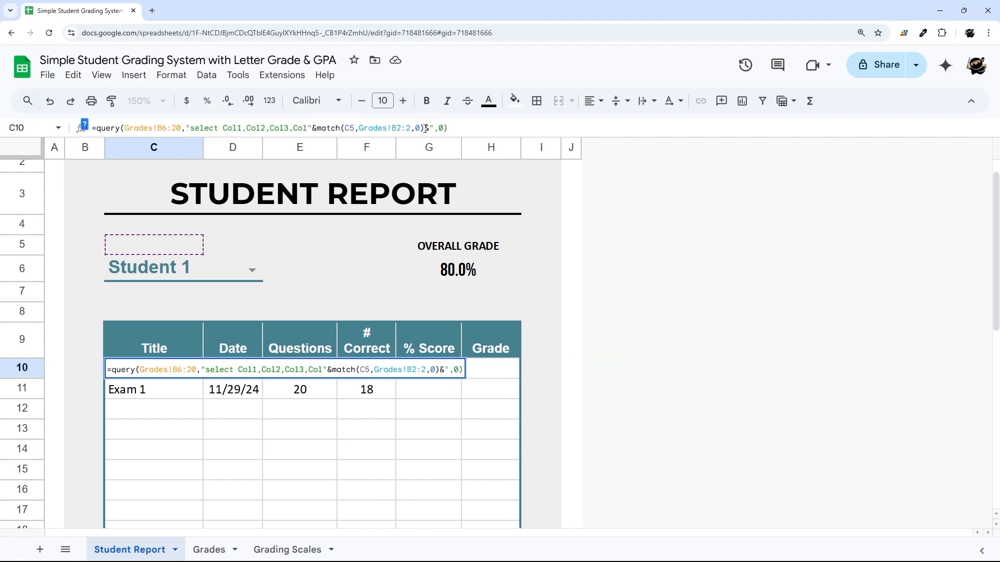
pyautogui.write(',Col",')
pyautogui.hotkey('ctrl', 'v')
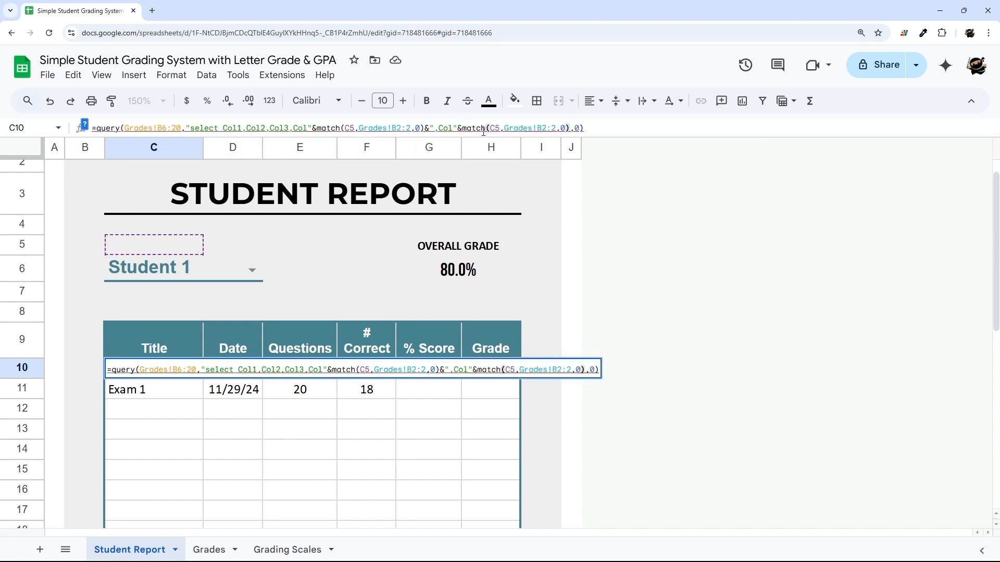
pyautogui.press('Return')
pyautogui.click(173, 366)
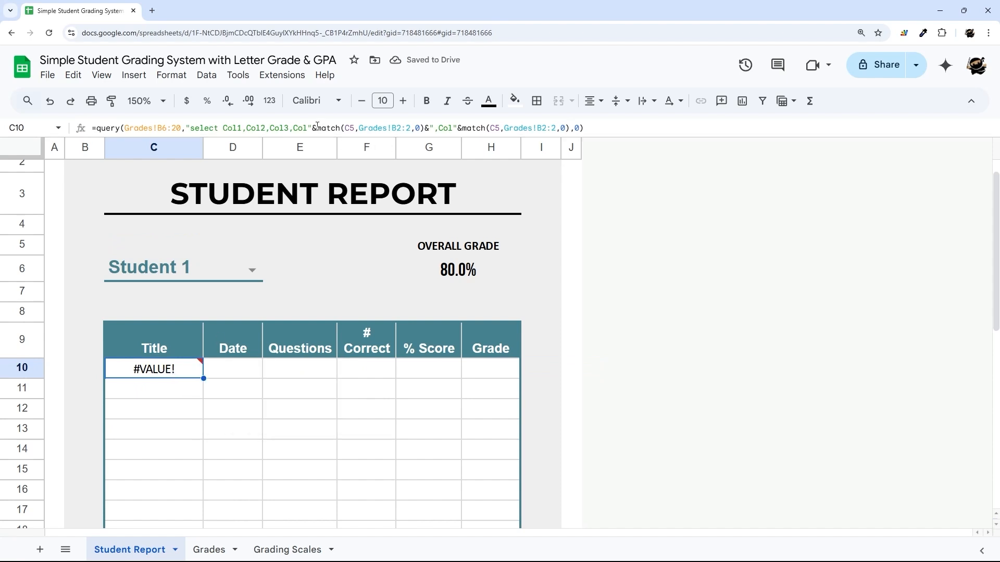
# Add +1 after the second match(C5,Grades!B2:2,0) in the C10 query so the fifth column pulls % Score
pyautogui.moveTo(317, 128); pyautogui.dragTo(420, 130)
pyautogui.click(569, 128)
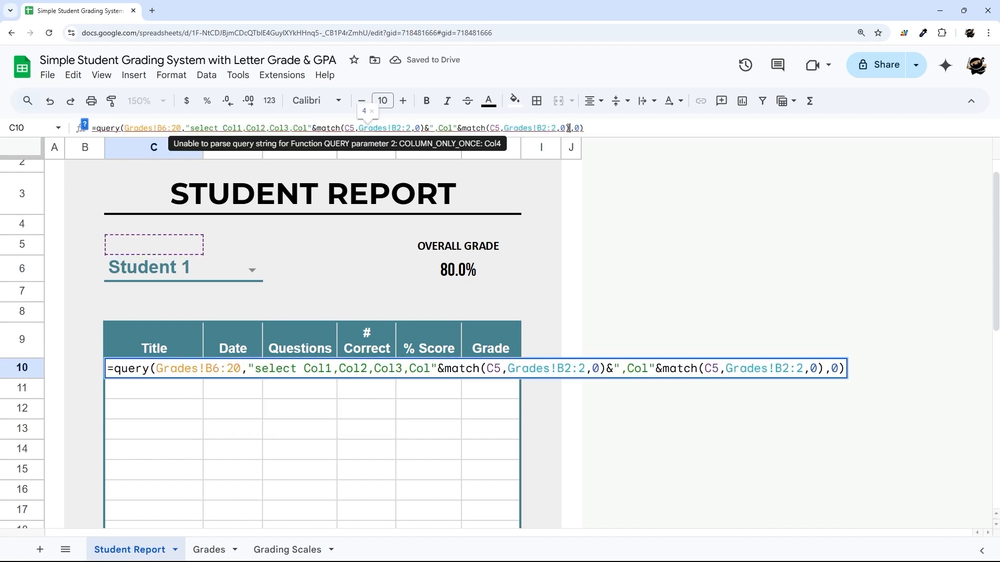
pyautogui.write('+1')
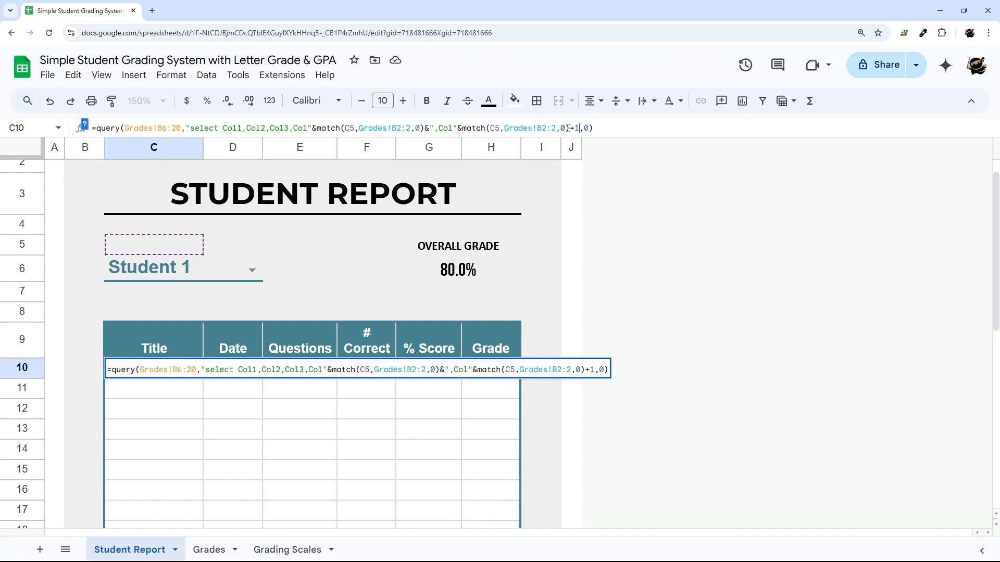
pyautogui.press('Return')
pyautogui.click(133, 375)
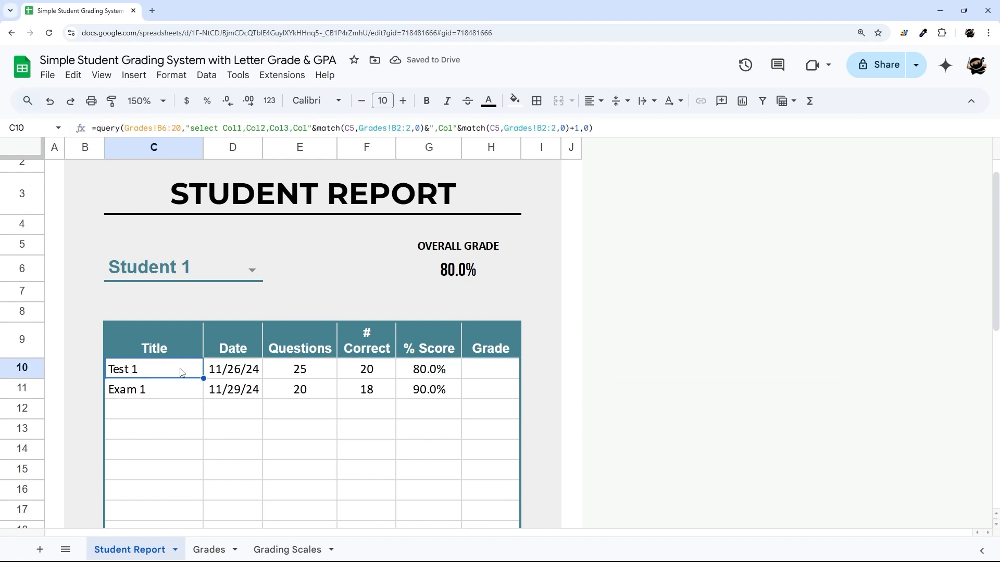
# Check the report's results by switching the student dropdown to Student 2 and back to Student 1
pyautogui.click(149, 398)
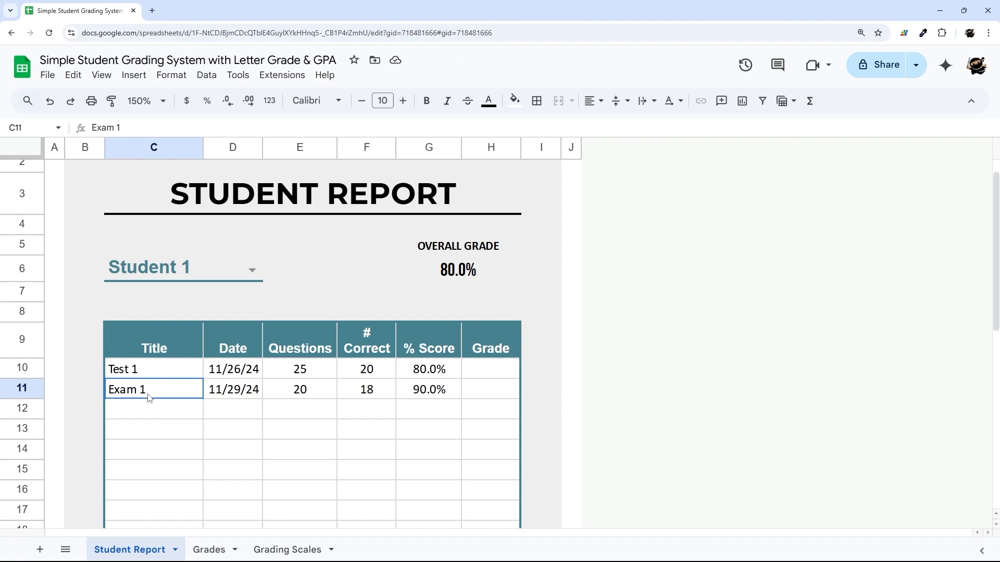
pyautogui.click(214, 550)
pyautogui.click(147, 550)
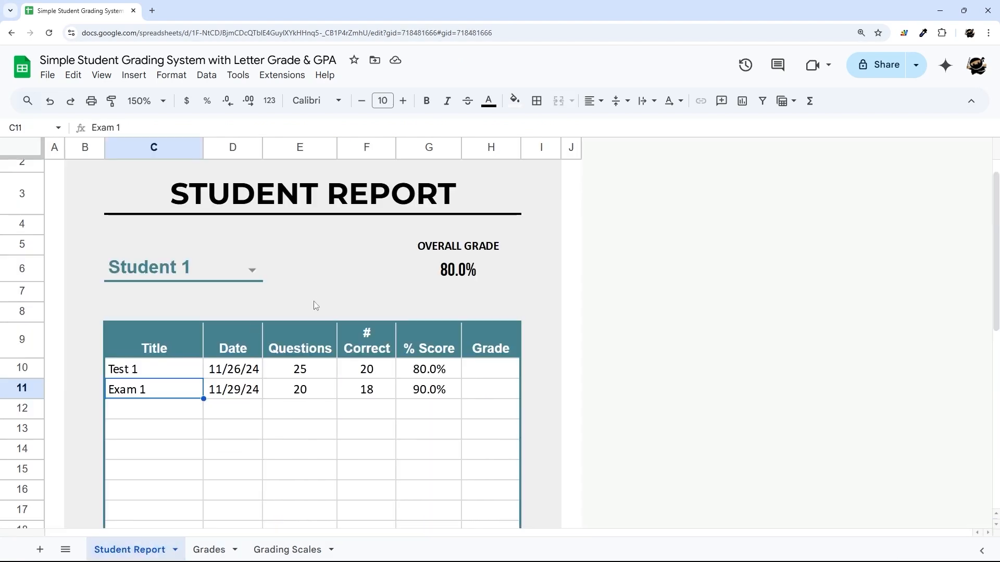
pyautogui.click(235, 266)
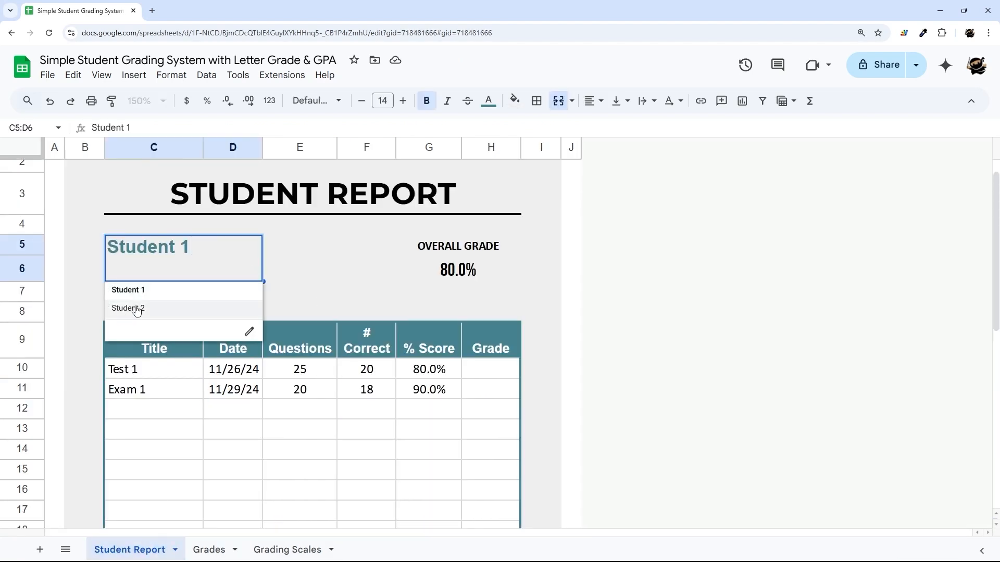
pyautogui.click(142, 310)
pyautogui.moveTo(373, 371); pyautogui.dragTo(426, 391)
pyautogui.click(241, 271)
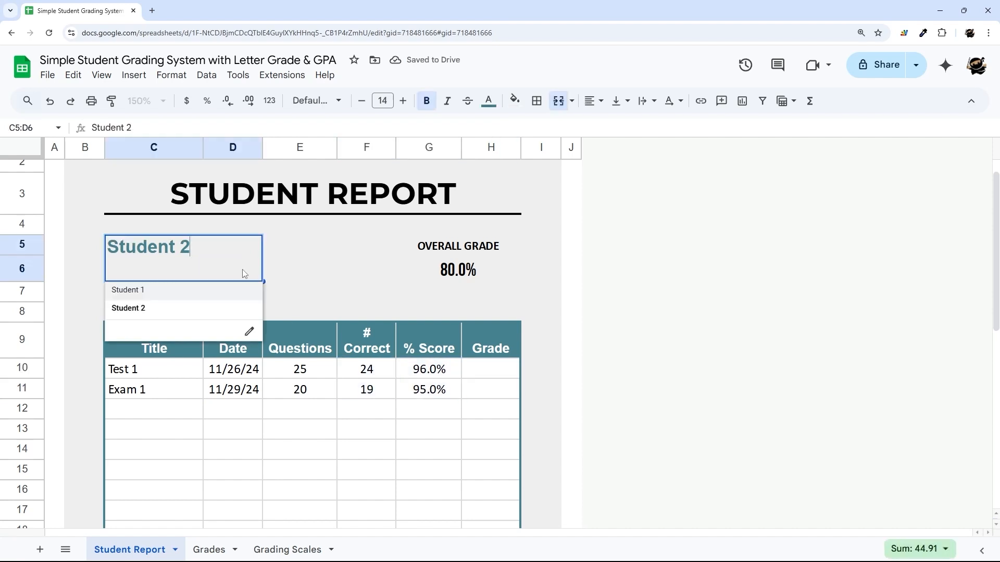
pyautogui.click(160, 292)
# Enter =average(G10:G33) as the Overall Grade value in G6 to average the % Score column
pyautogui.scroll(-5, 236, 302)
pyautogui.scroll(-2, 236, 302)
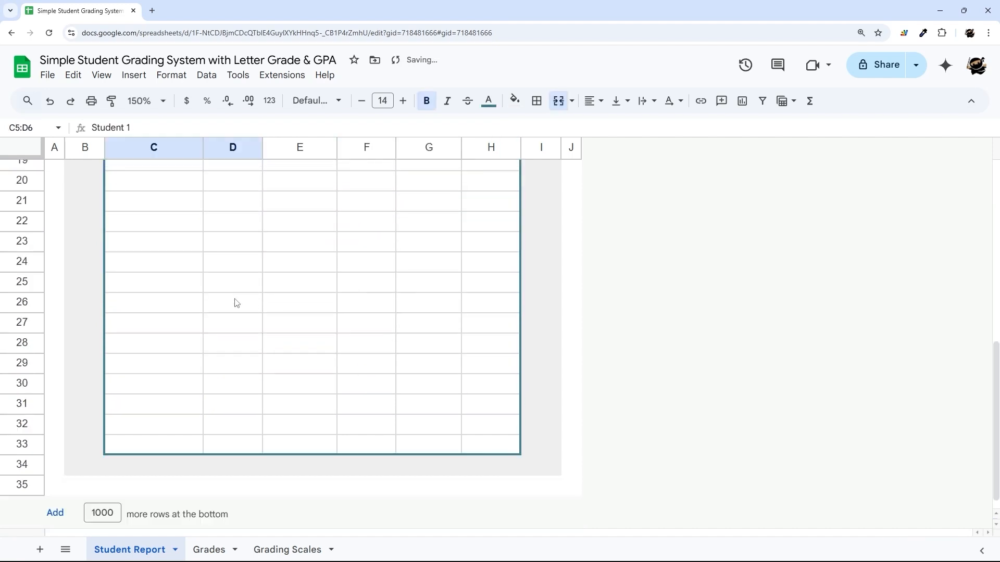
pyautogui.scroll(8, 236, 302)
pyautogui.moveTo(423, 373); pyautogui.dragTo(417, 496)
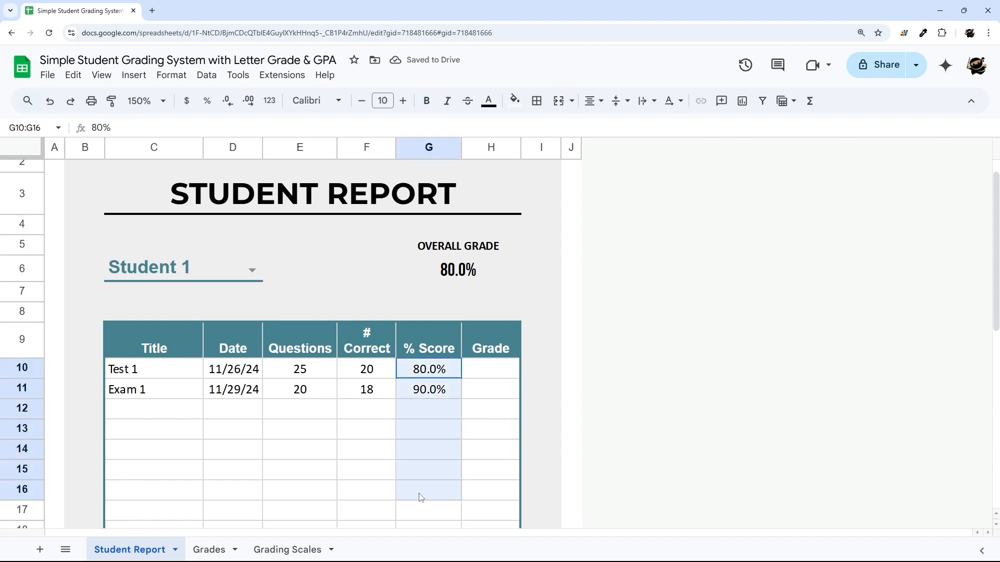
pyautogui.click(464, 277)
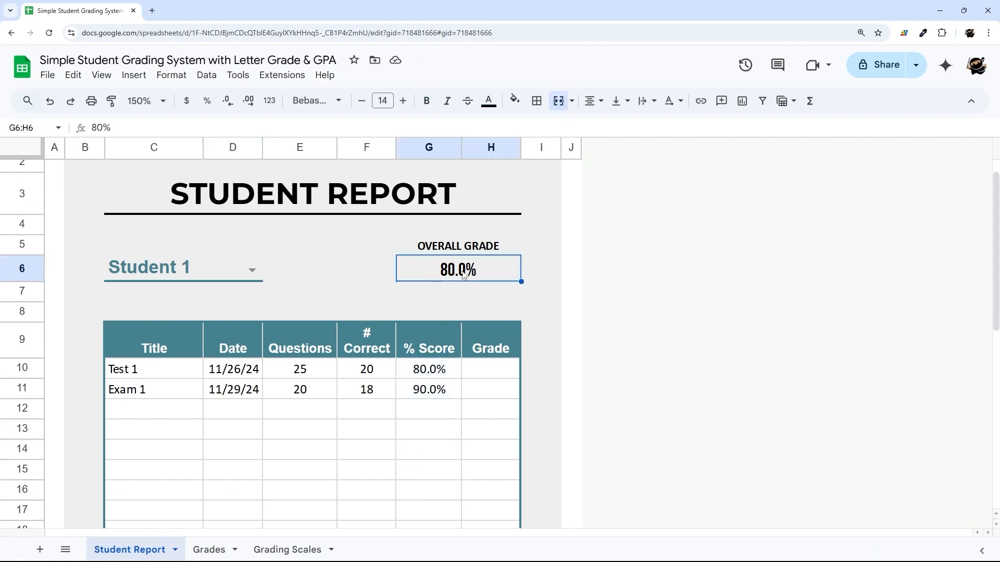
pyautogui.write('=average(')
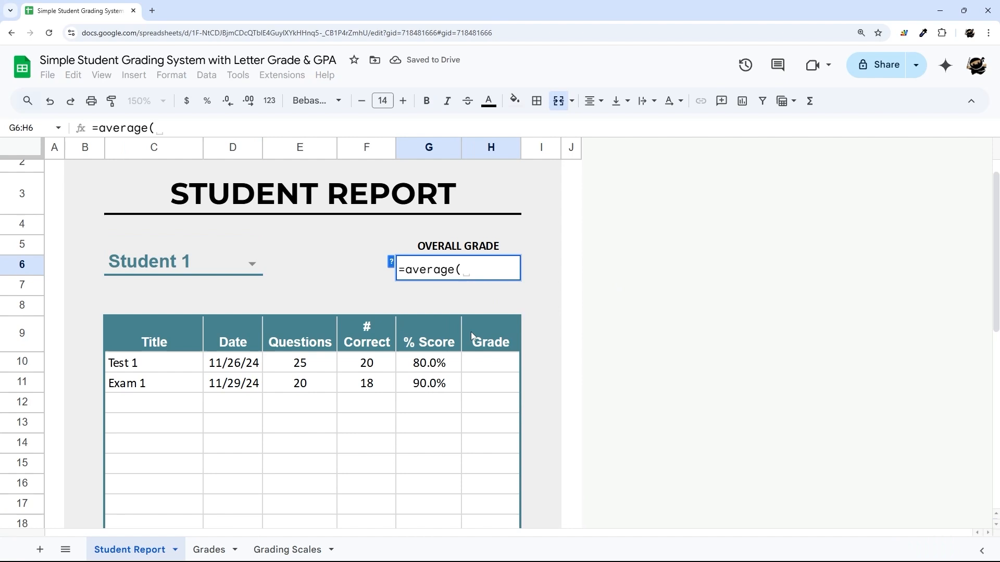
pyautogui.moveTo(429, 363); pyautogui.dragTo(430, 454)
pyautogui.press('Return')
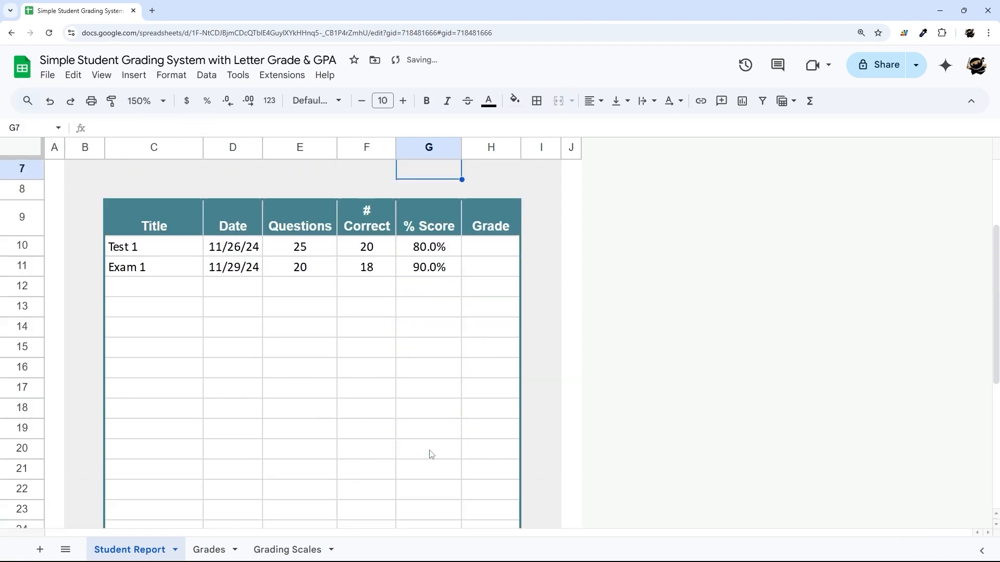
pyautogui.scroll(3, 456, 379)
pyautogui.click(458, 299)
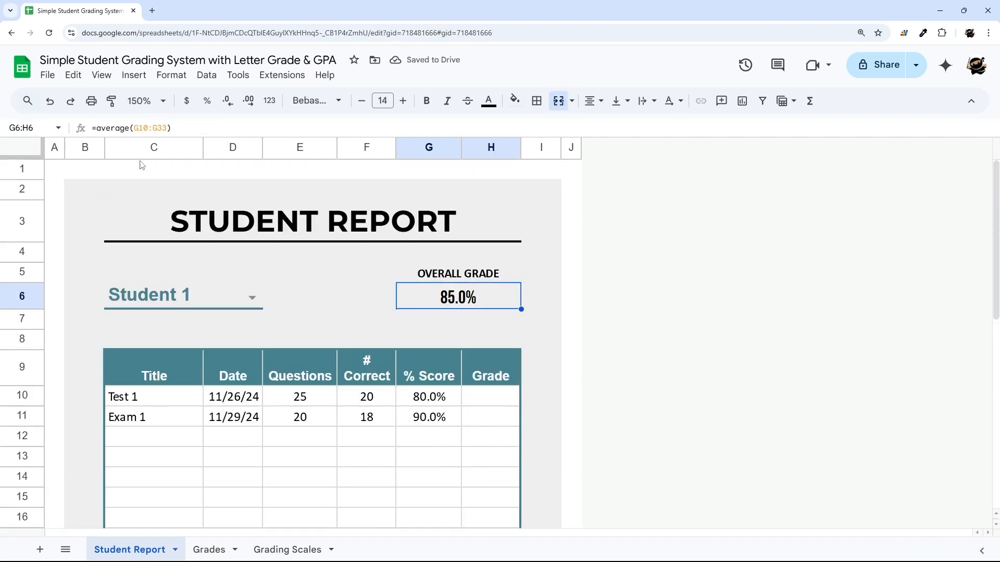
# Try =sum(F10:F33)/sum(E10:E33) as the Overall Grade formula in G6, and undo it
pyautogui.click(97, 128)
pyautogui.moveTo(97, 128); pyautogui.dragTo(175, 129)
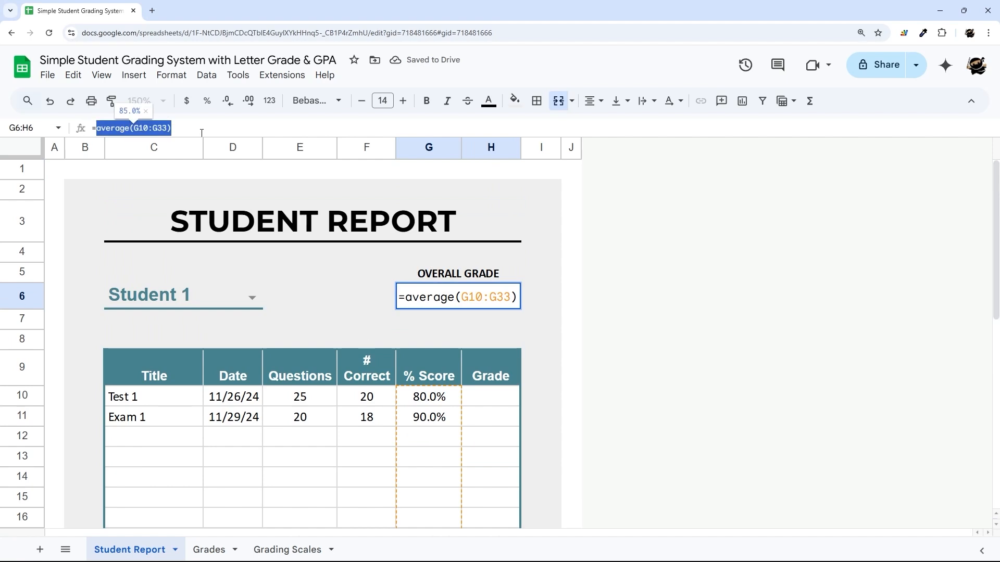
pyautogui.press('BackSpace')
pyautogui.write('sum(')
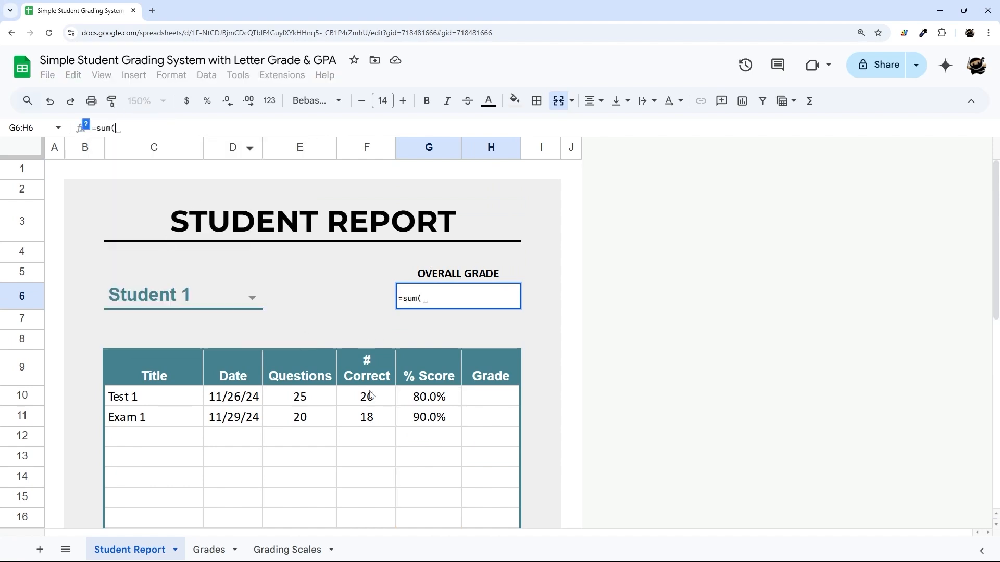
pyautogui.moveTo(370, 396); pyautogui.dragTo(392, 453)
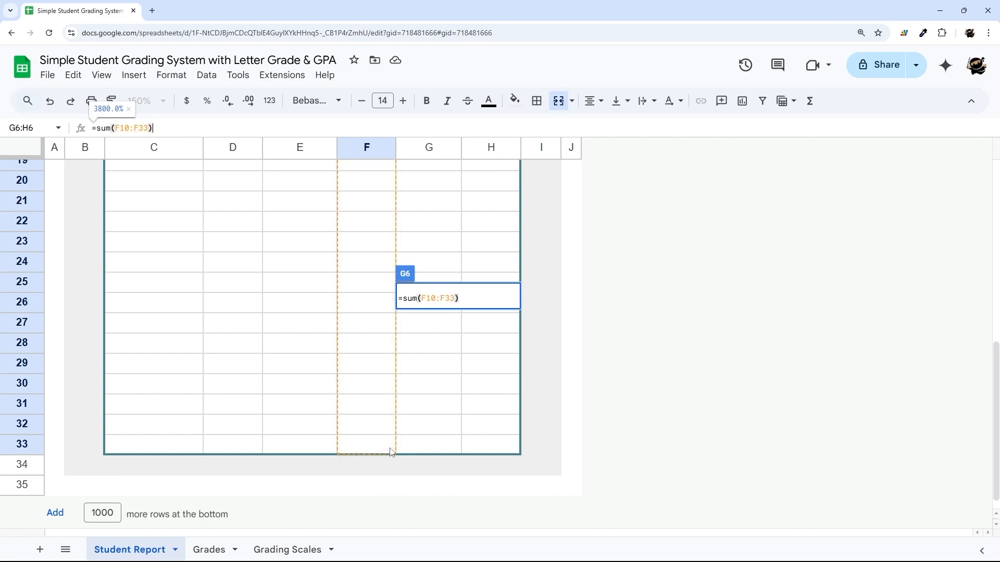
pyautogui.write(')/sum(')
pyautogui.moveTo(302, 446); pyautogui.dragTo(321, 405)
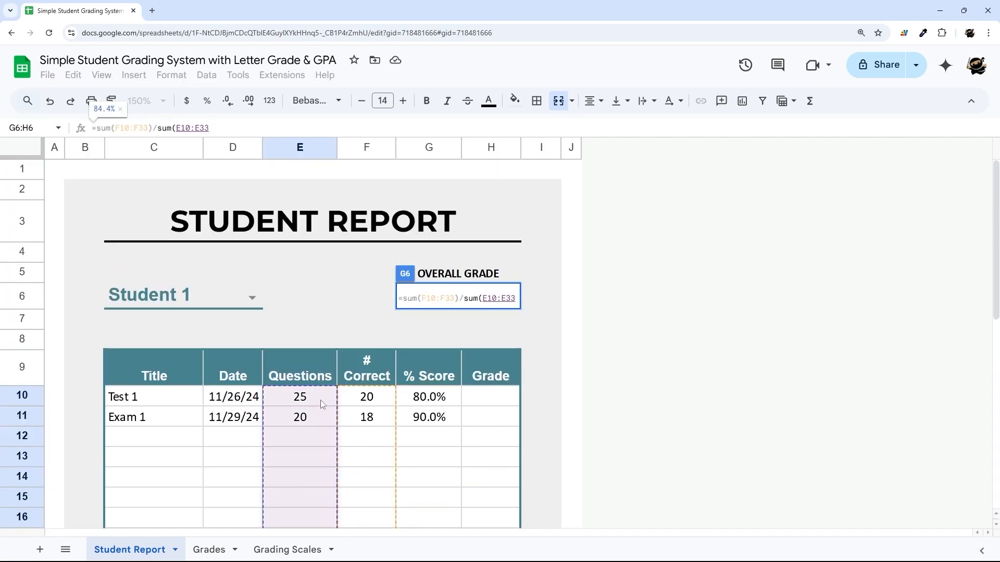
pyautogui.press('Return')
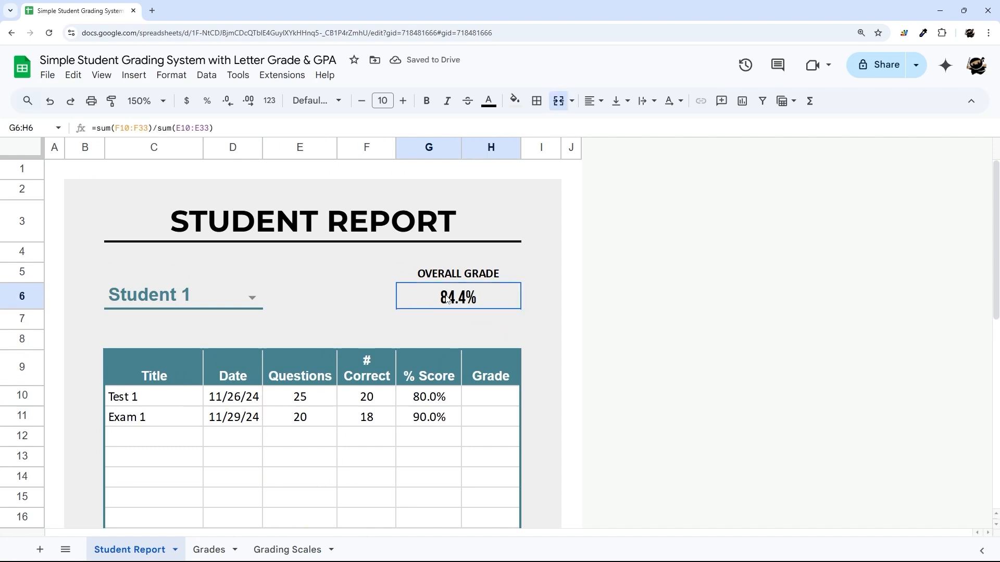
pyautogui.click(460, 301)
pyautogui.hotkey('ctrl', 'z')
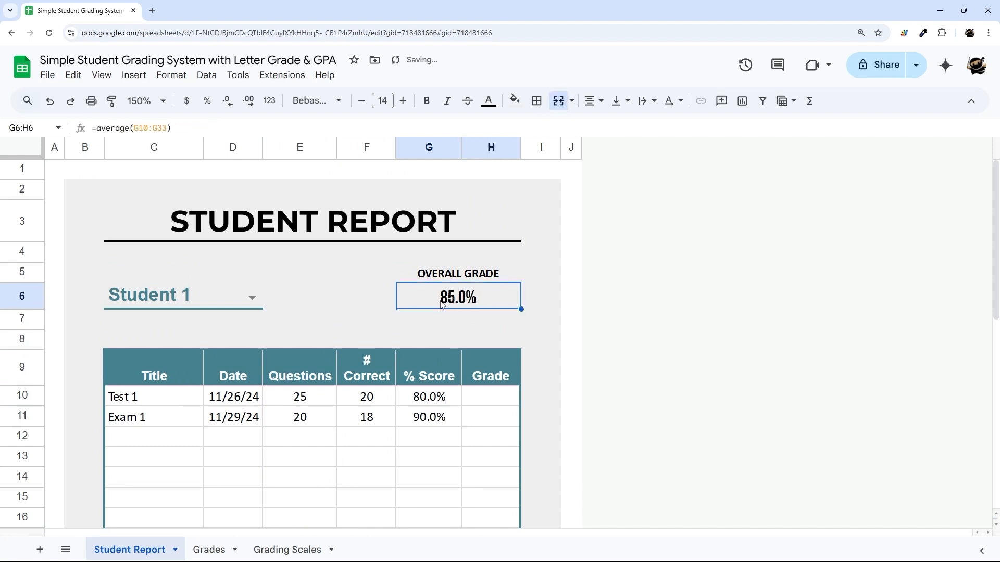
# Delete the empty row 7 between the Overall Grade area and the results table
pyautogui.click(537, 314)
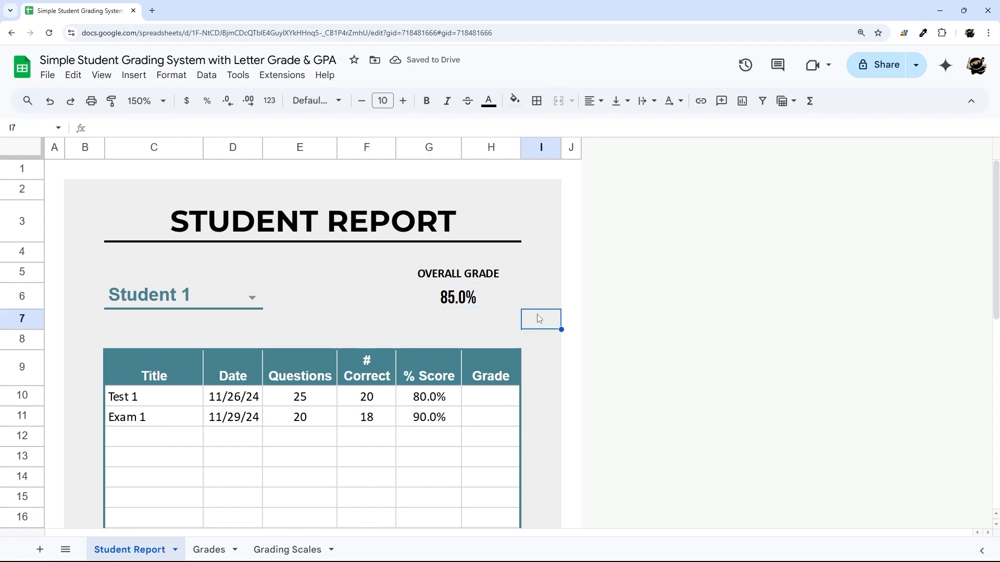
pyautogui.click(21, 319)
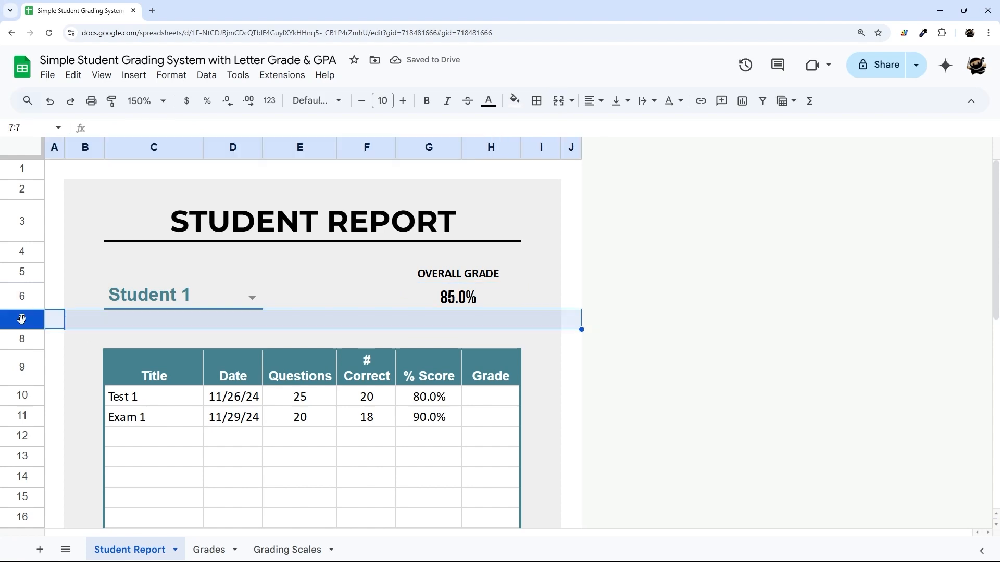
pyautogui.rightClick(21, 319)
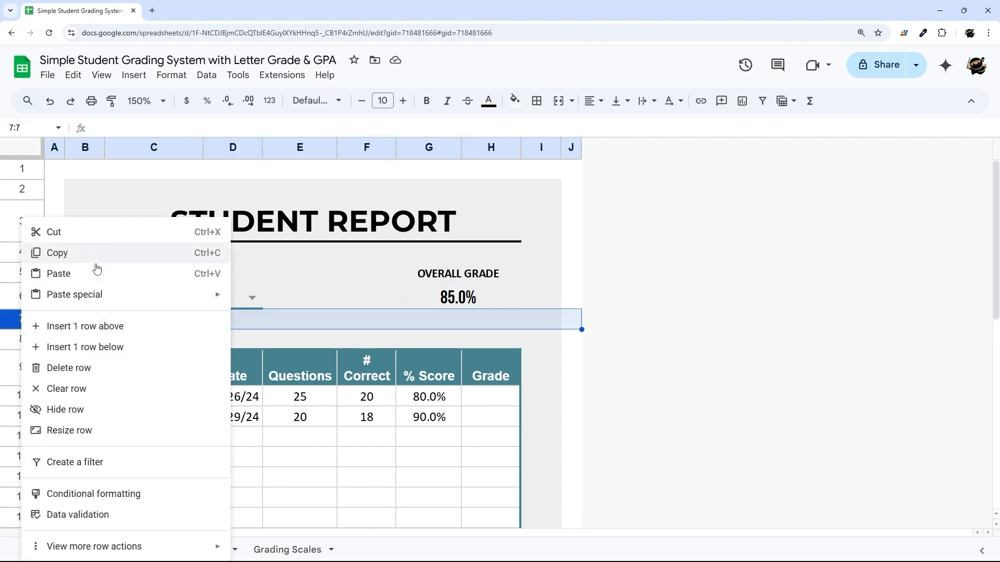
pyautogui.click(89, 368)
pyautogui.click(547, 374)
pyautogui.scroll(-2, 534, 373)
pyautogui.scroll(2, 535, 372)
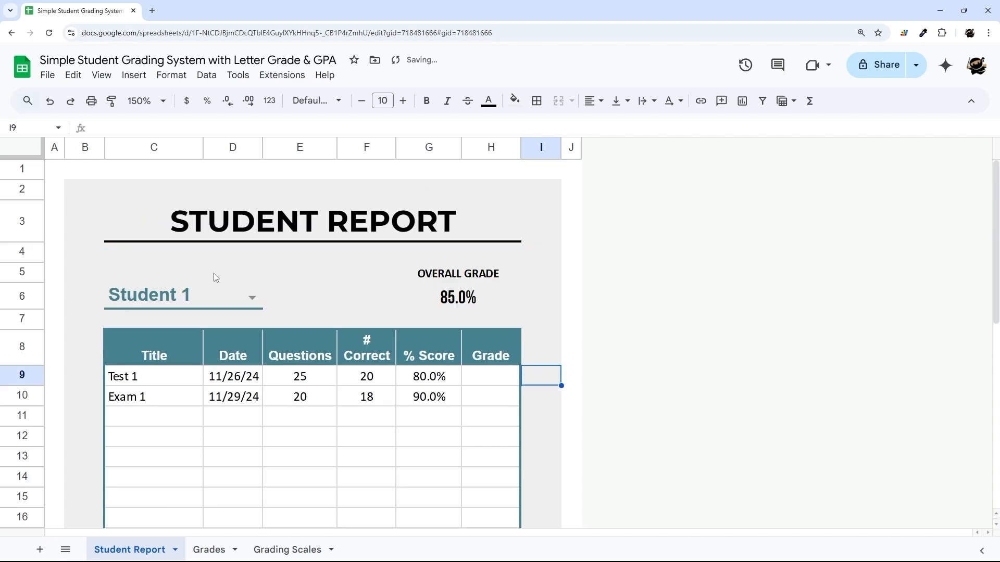
# Reduce the height of spacer row 4 below the Student Report title to about 10 pixels
pyautogui.click(22, 251)
pyautogui.rightClick(21, 252)
pyautogui.click(89, 433)
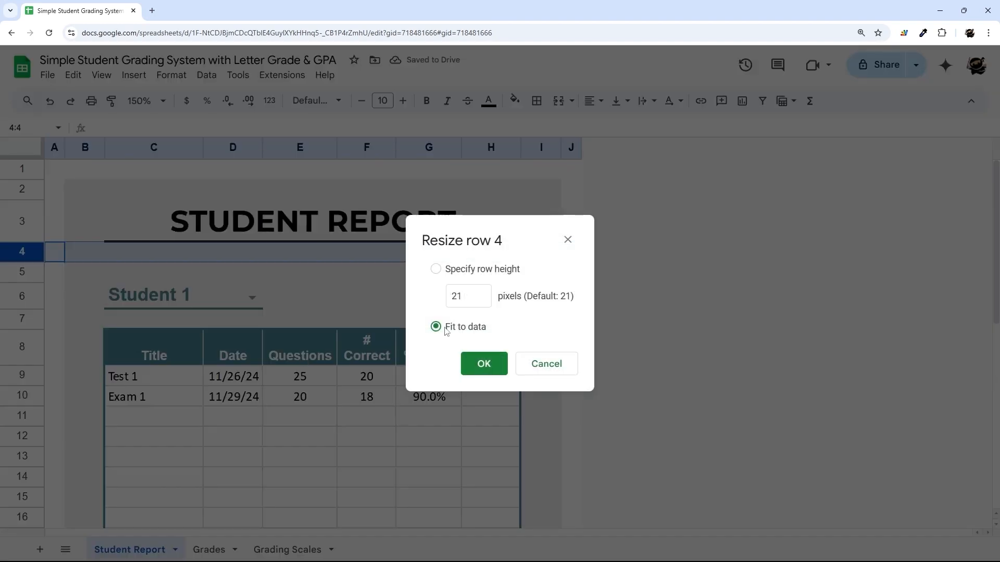
pyautogui.write('5')
pyautogui.press('Return')
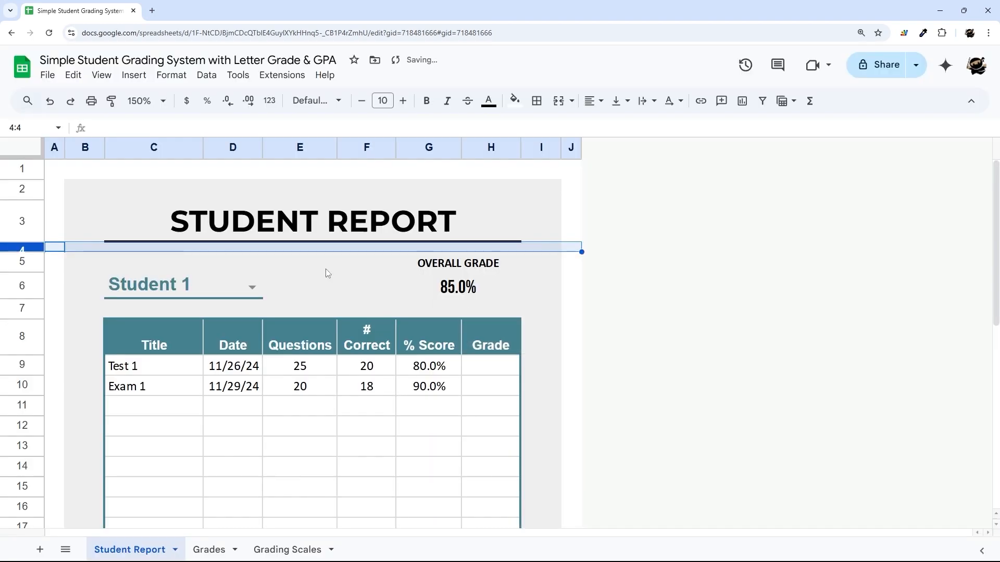
# Reduce the height of row 5, which holds the Overall Grade label, to about 15 pixels
pyautogui.click(440, 272)
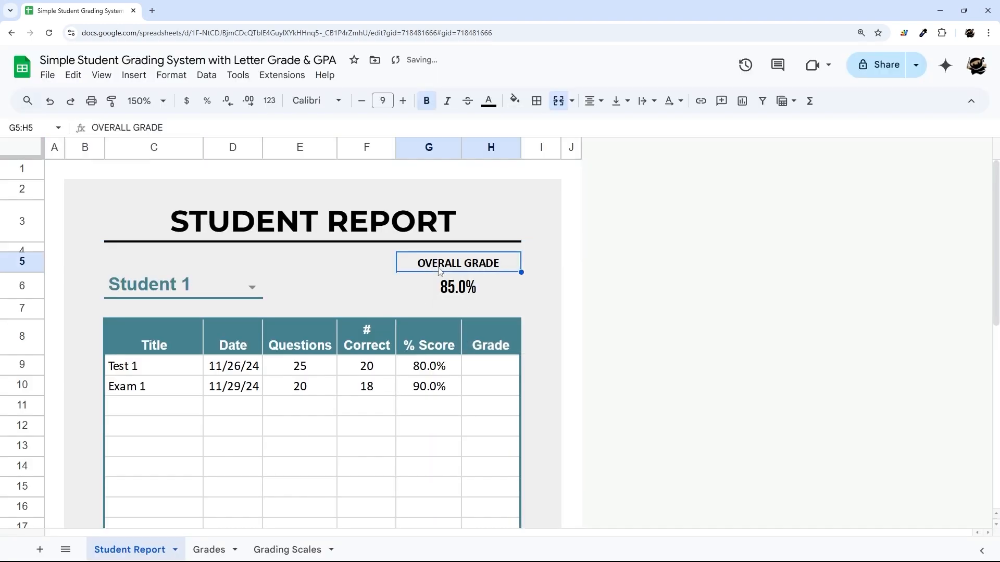
pyautogui.rightClick(25, 271)
pyautogui.click(89, 431)
pyautogui.click(465, 303)
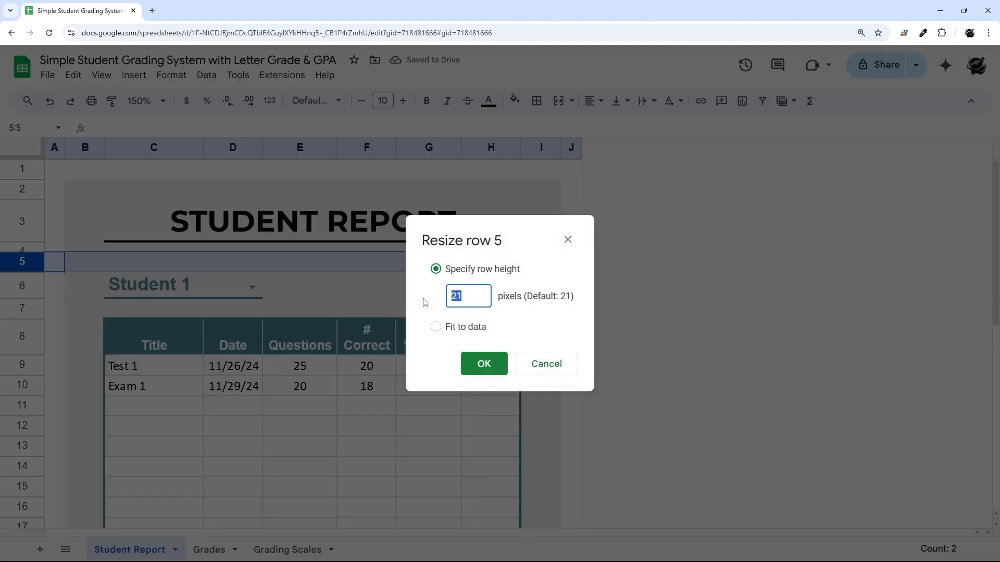
pyautogui.write('15')
pyautogui.press('Return')
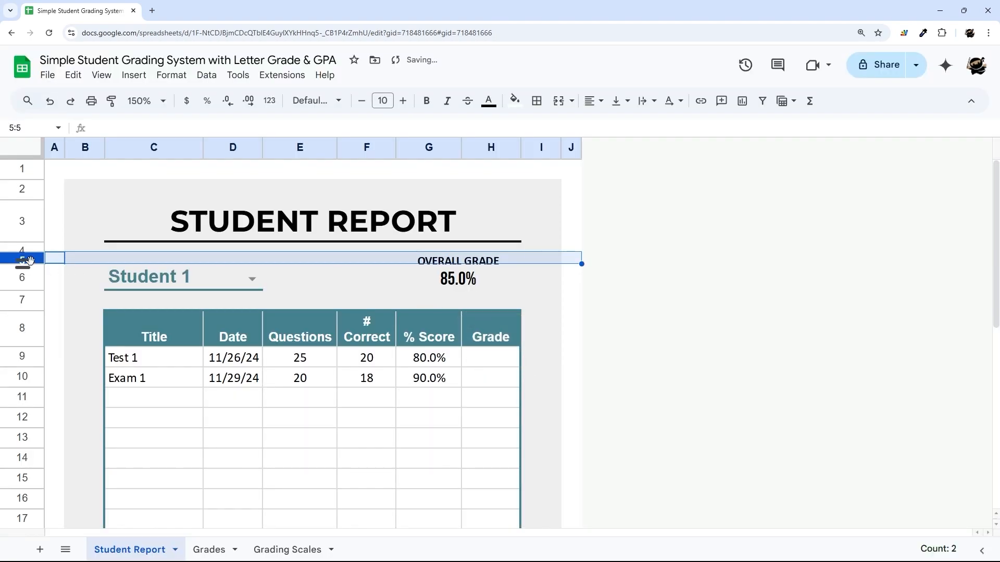
pyautogui.moveTo(22, 264); pyautogui.dragTo(22, 266)
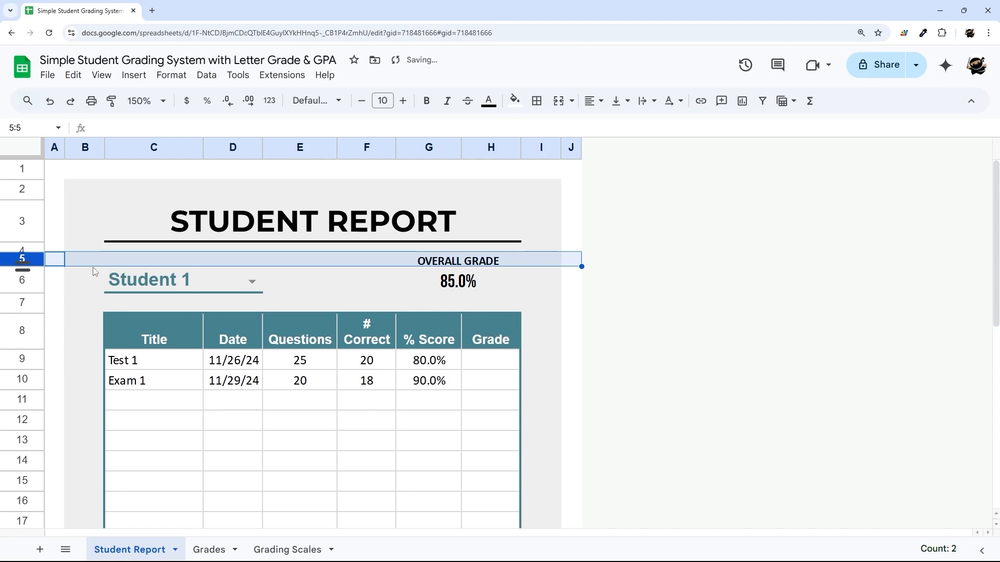
pyautogui.click(571, 284)
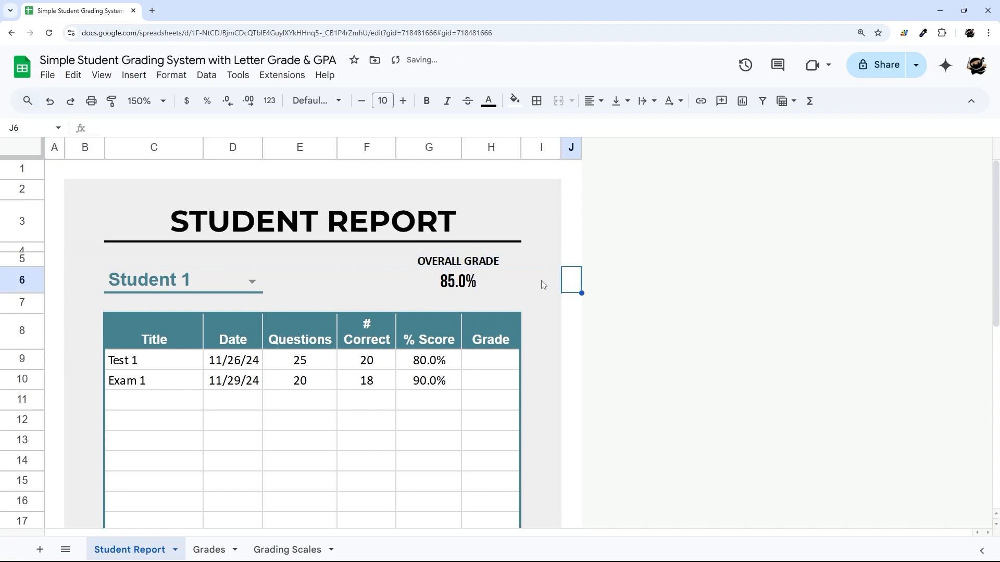
pyautogui.click(255, 284)
pyautogui.click(305, 281)
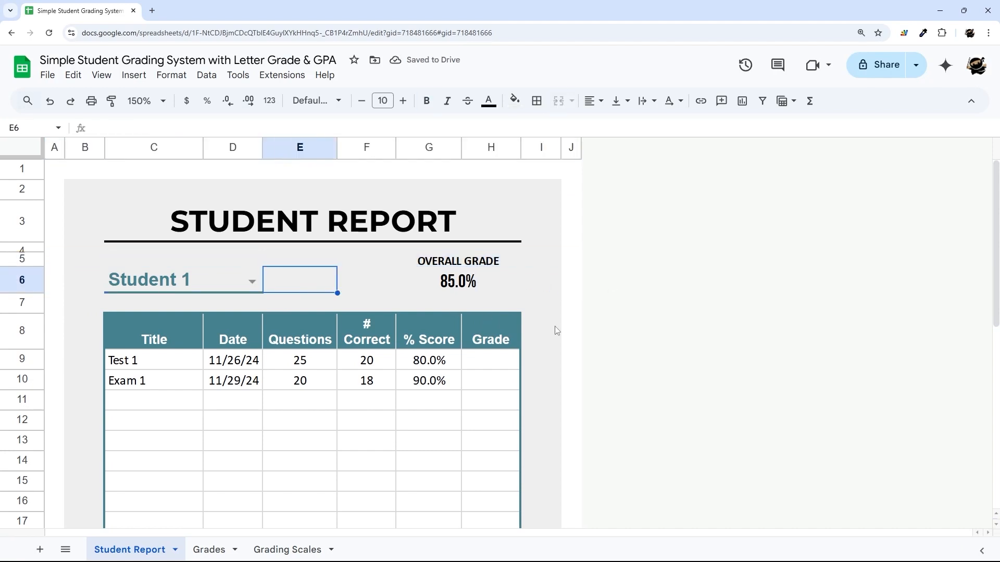
# On the Grading Scales sheet, try GPA as the Scoring to Use option and set it to Letter
pyautogui.scroll(-1, 543, 323)
pyautogui.scroll(1, 469, 315)
pyautogui.moveTo(420, 363); pyautogui.dragTo(460, 469)
pyautogui.click(286, 550)
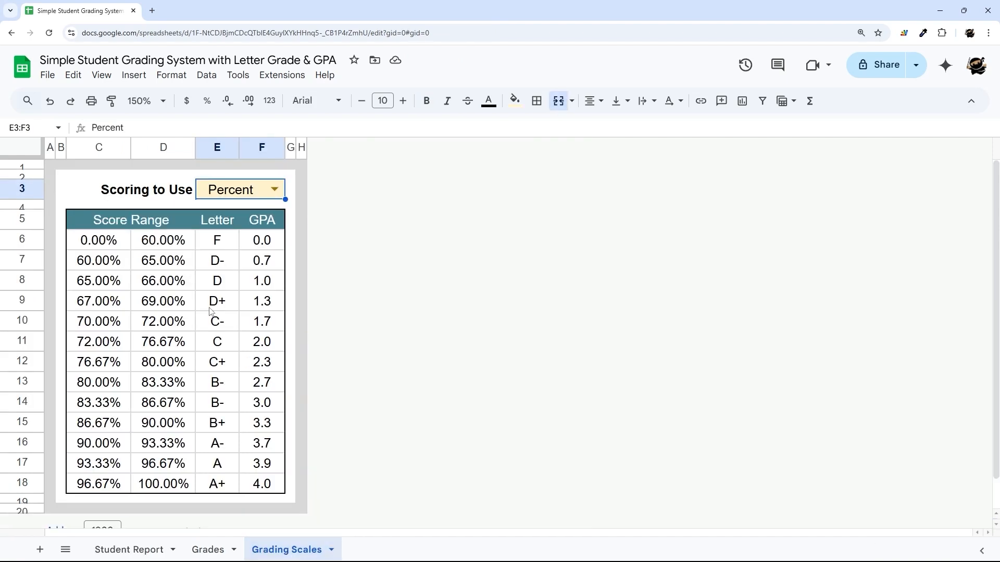
pyautogui.click(275, 189)
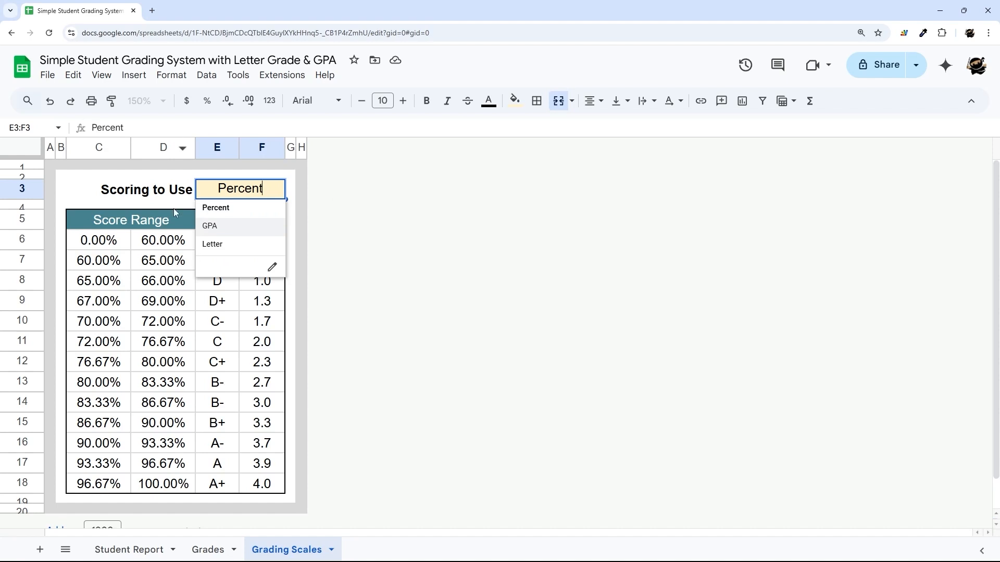
pyautogui.click(210, 226)
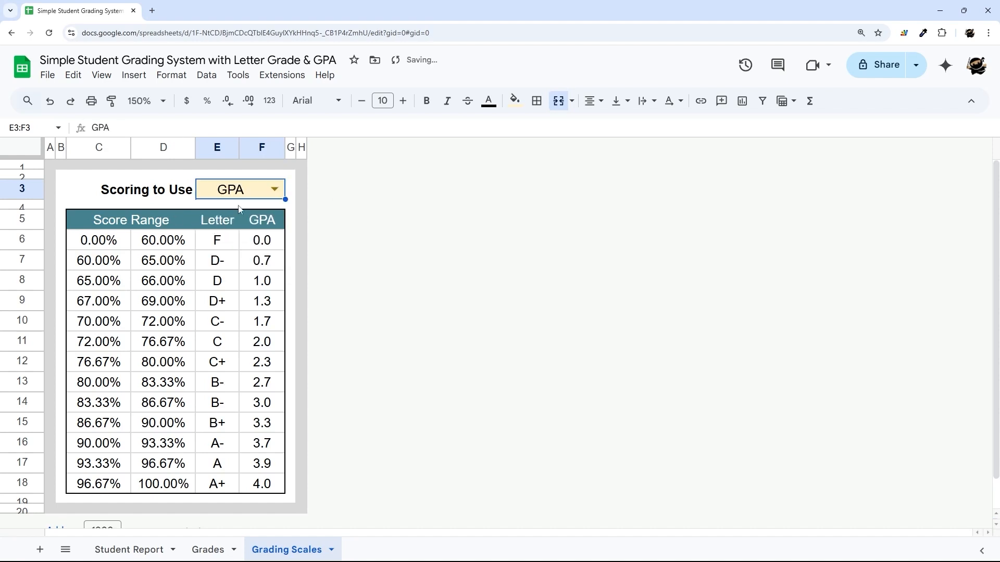
pyautogui.click(275, 189)
pyautogui.click(220, 248)
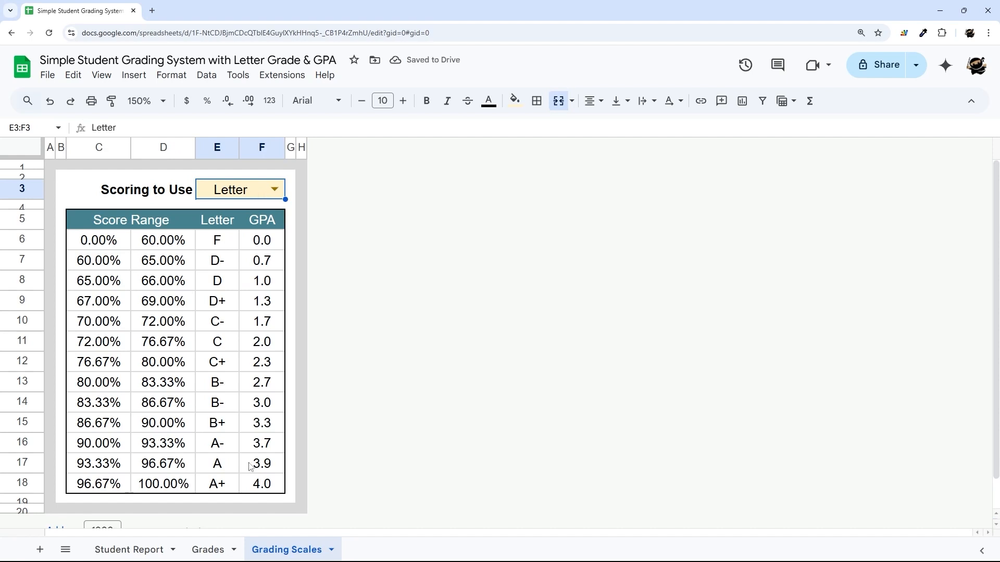
# Examine the average formula in the Overall Grade cell of Student Report and the score table on Grading Scales
pyautogui.click(129, 550)
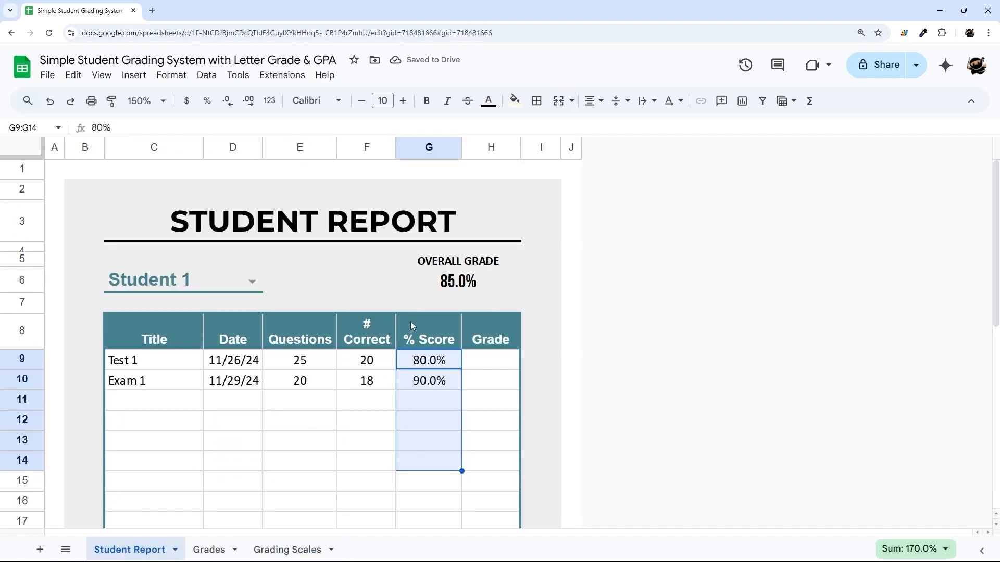
pyautogui.click(450, 281)
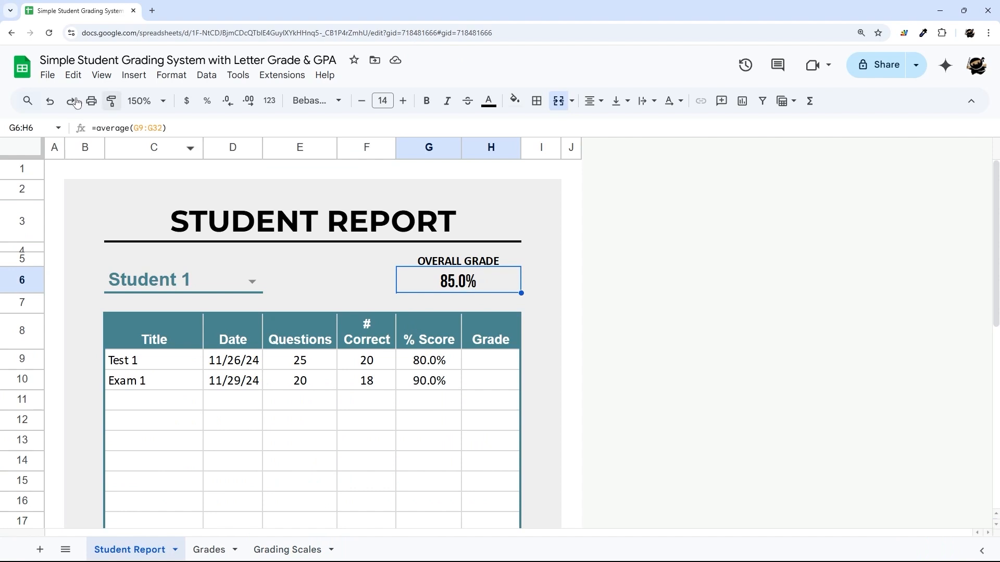
pyautogui.moveTo(97, 128); pyautogui.dragTo(188, 125)
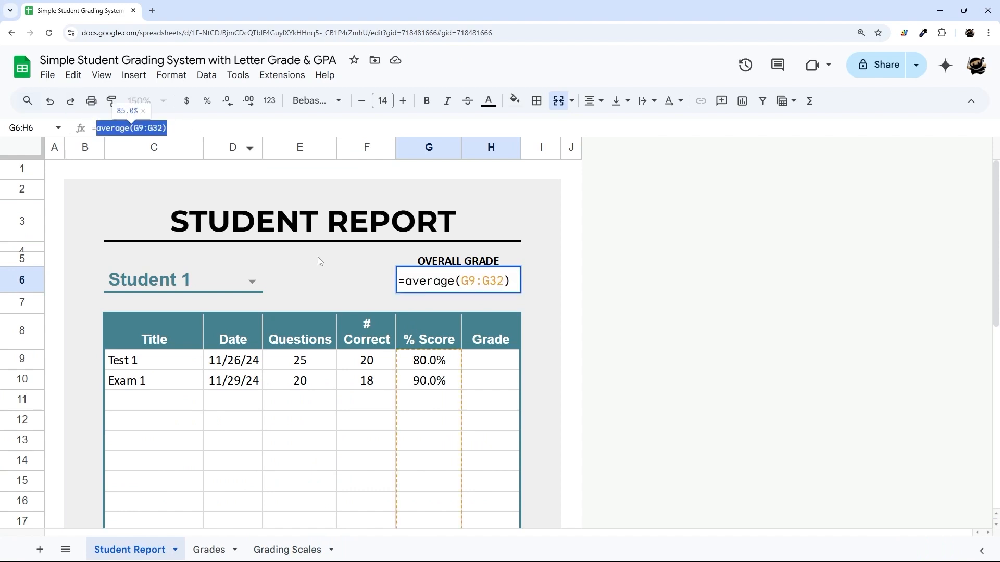
pyautogui.press('Escape')
pyautogui.moveTo(96, 128); pyautogui.dragTo(200, 126)
pyautogui.click(290, 548)
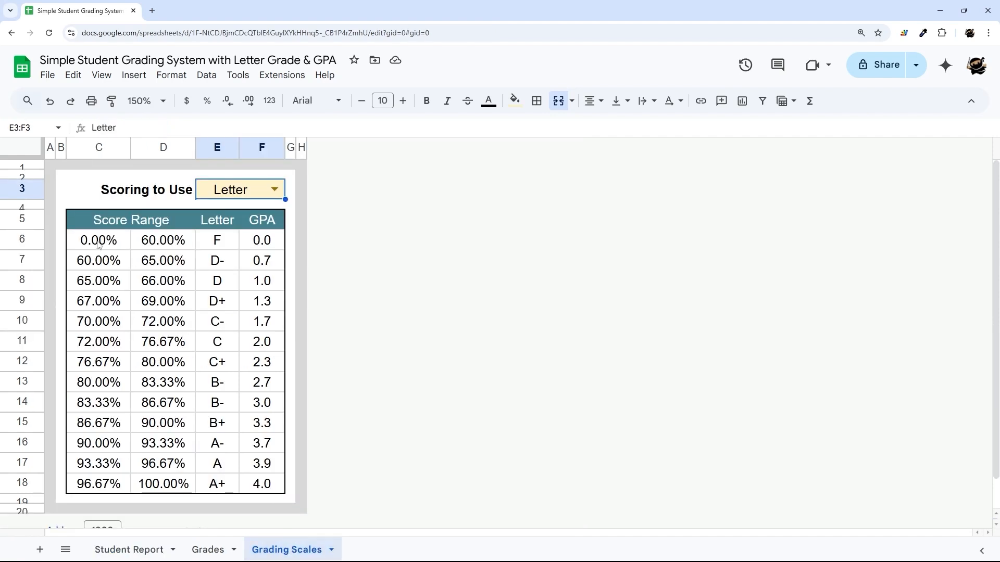
pyautogui.moveTo(99, 245); pyautogui.dragTo(265, 461)
pyautogui.scroll(-1, 125, 521)
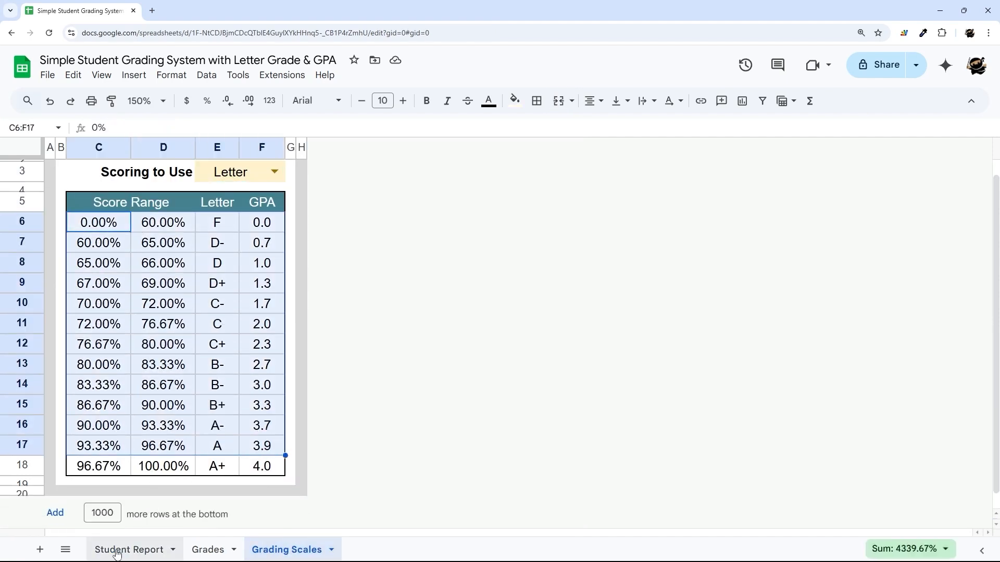
# In the Student Report's Overall Grade cell, wrap the average of G9:G32 as the search key of a VLOOKUP
pyautogui.click(111, 559)
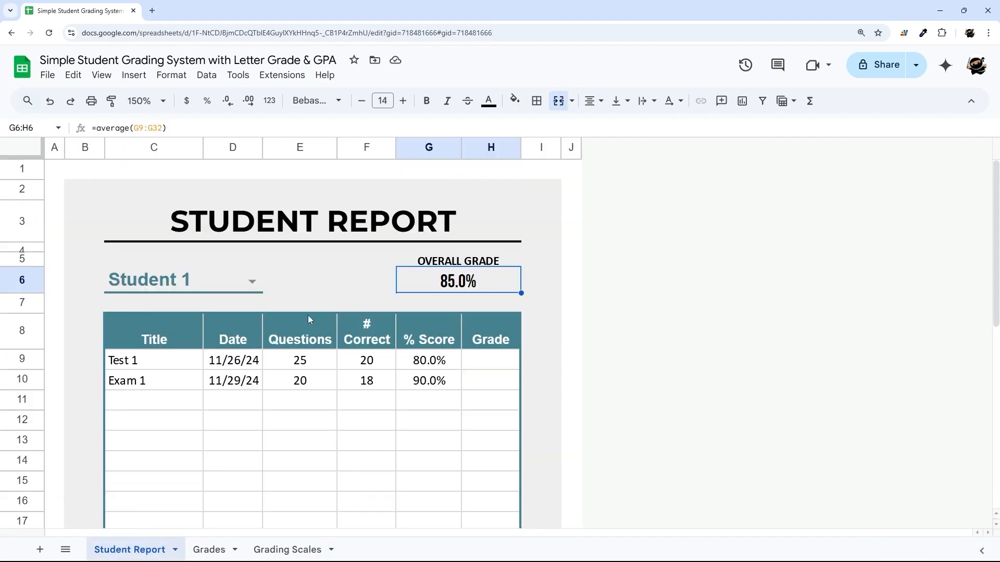
pyautogui.click(96, 129)
pyautogui.write('vlookup')
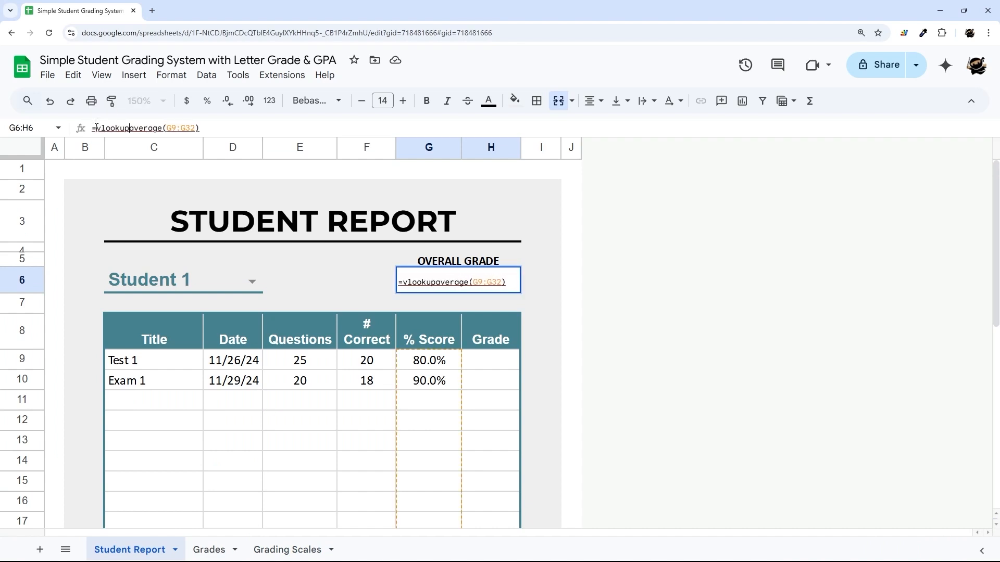
pyautogui.write('(')
pyautogui.press('End')
pyautogui.write(',')
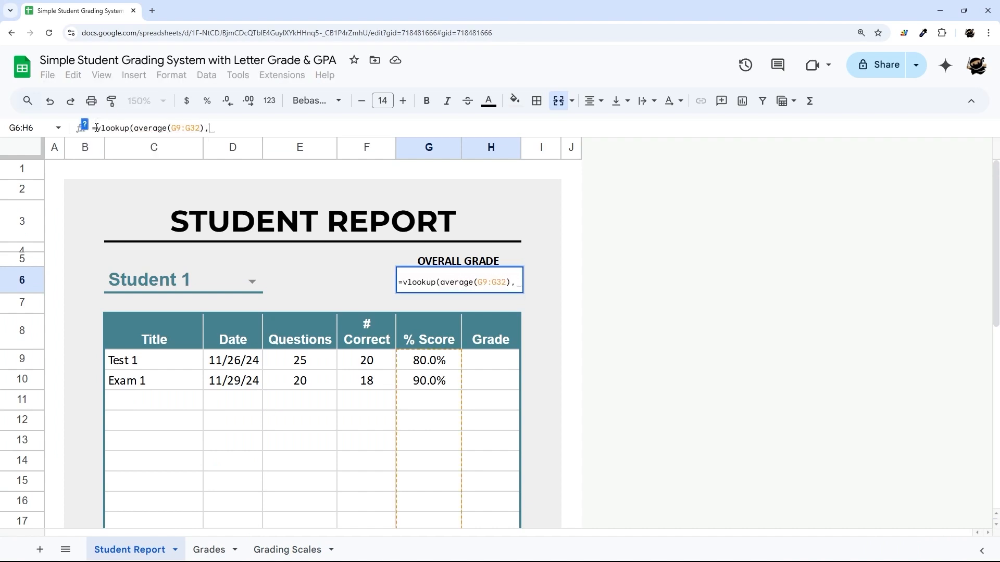
# Complete the Overall Grade VLOOKUP with range 'Grading Scales'!C6:E18, index 3 and is_sorted true
pyautogui.click(276, 553)
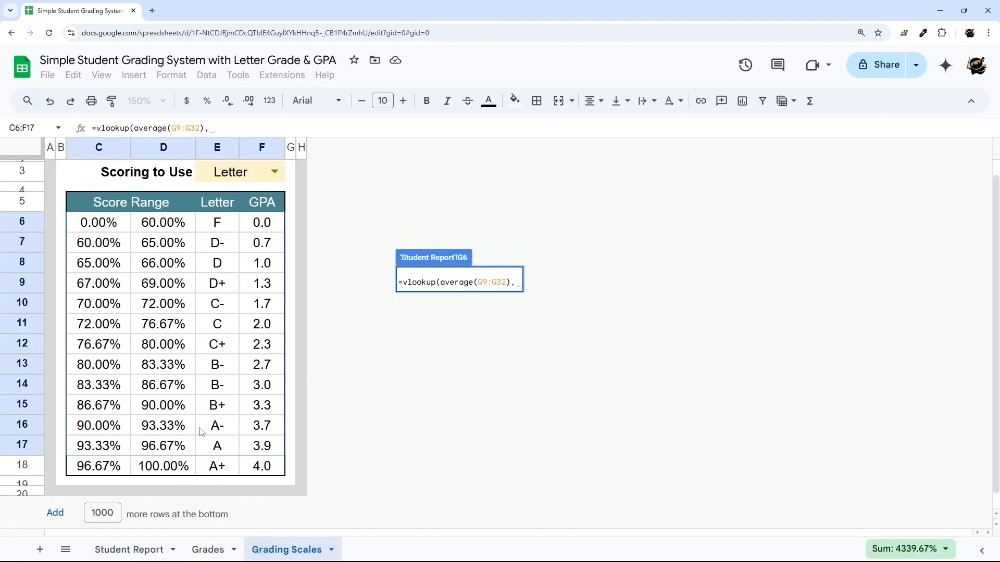
pyautogui.moveTo(90, 224); pyautogui.dragTo(222, 467)
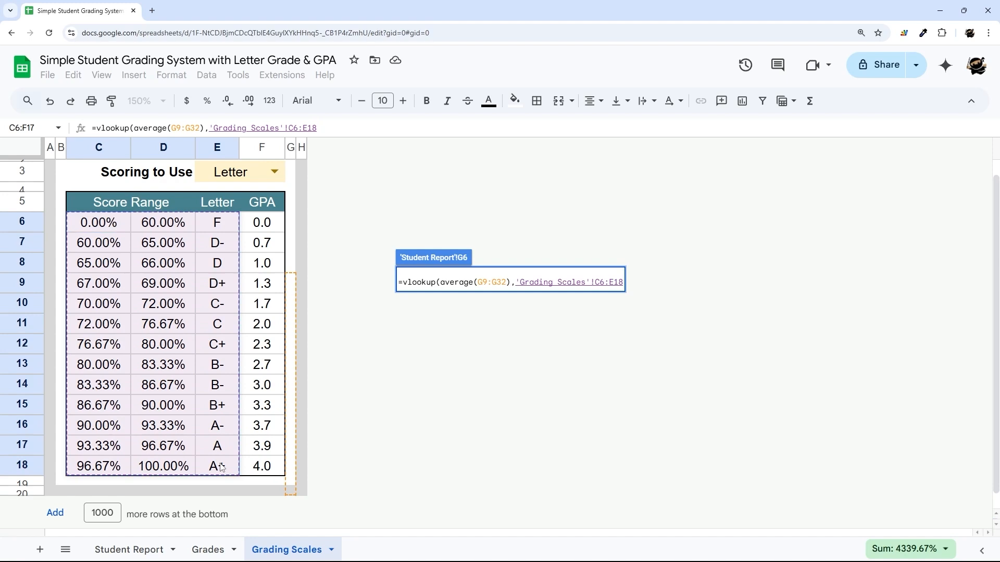
pyautogui.write(',')
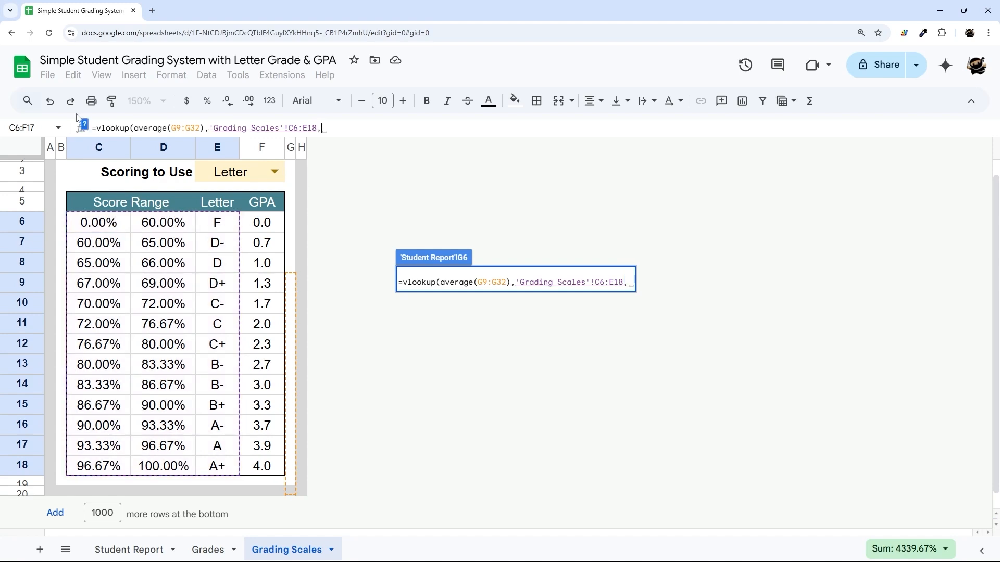
pyautogui.click(84, 125)
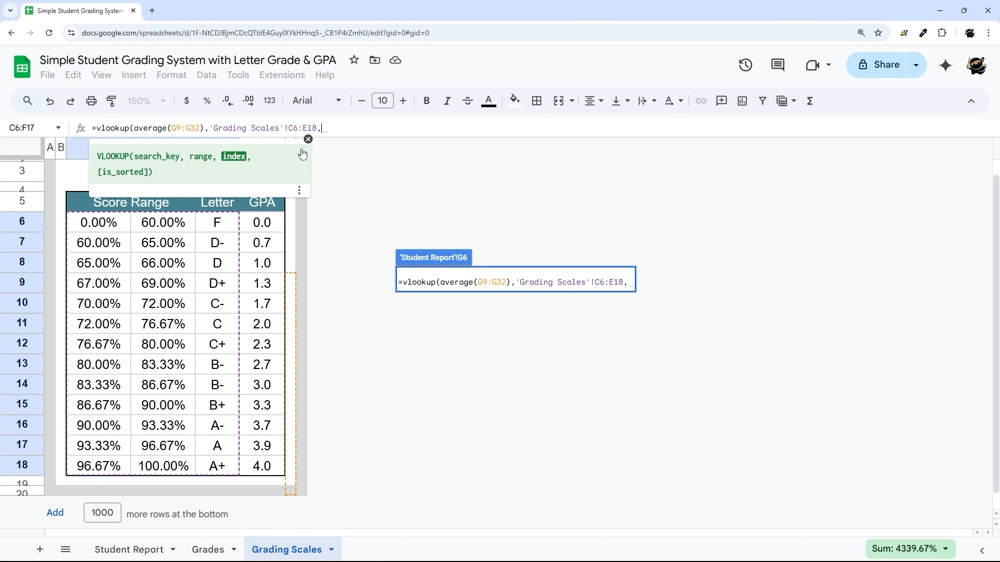
pyautogui.click(308, 139)
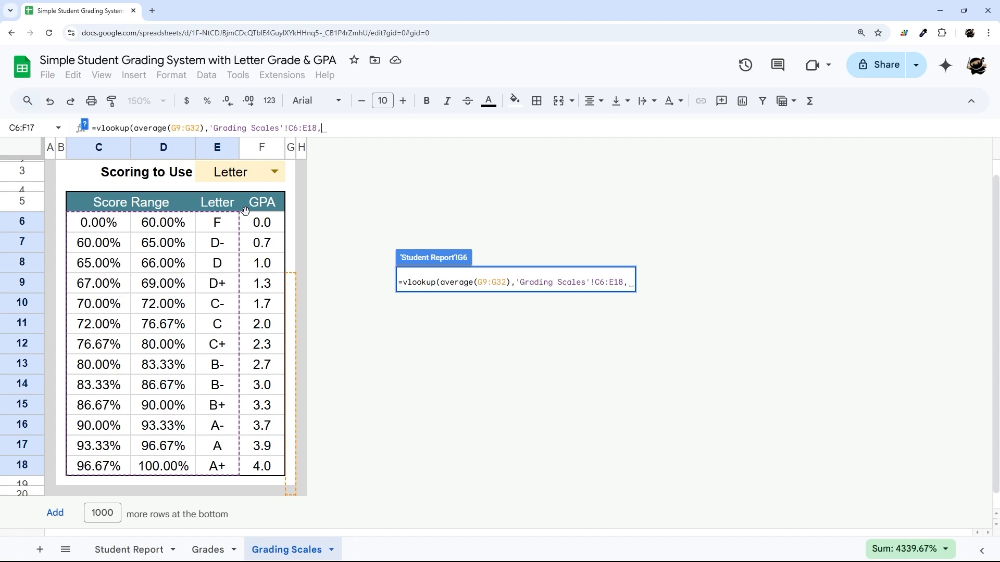
pyautogui.write('3,tr')
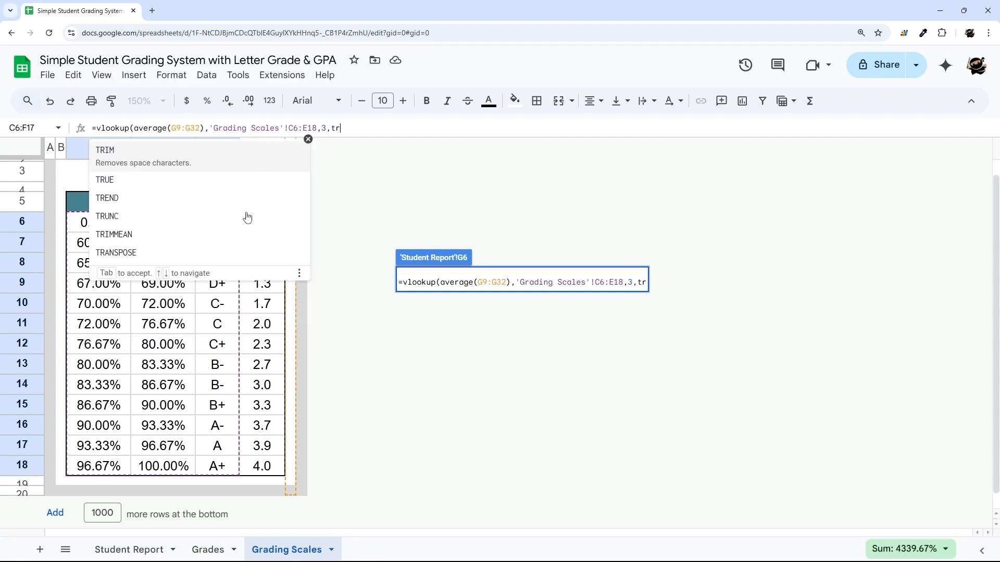
pyautogui.write('ue)')
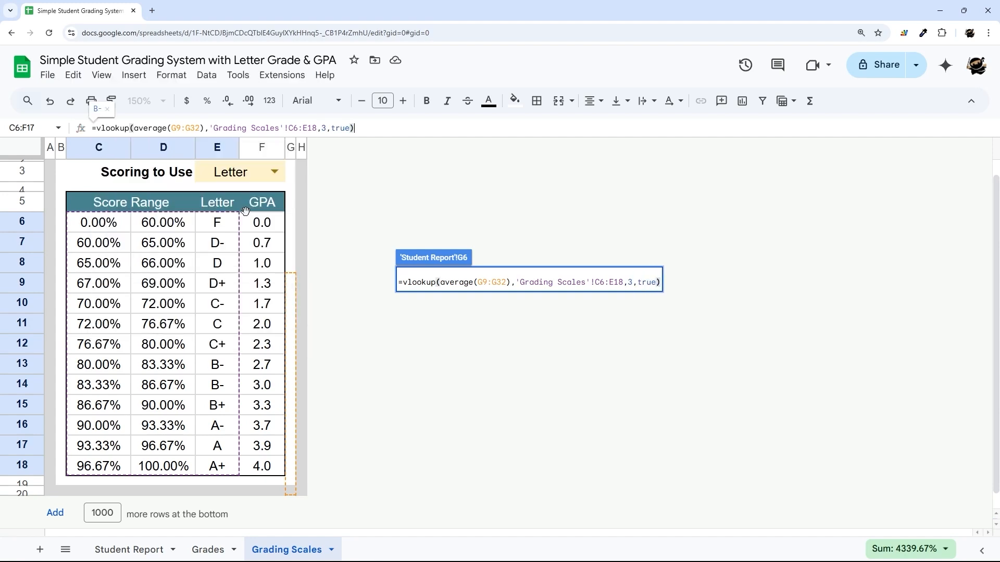
pyautogui.press('Return')
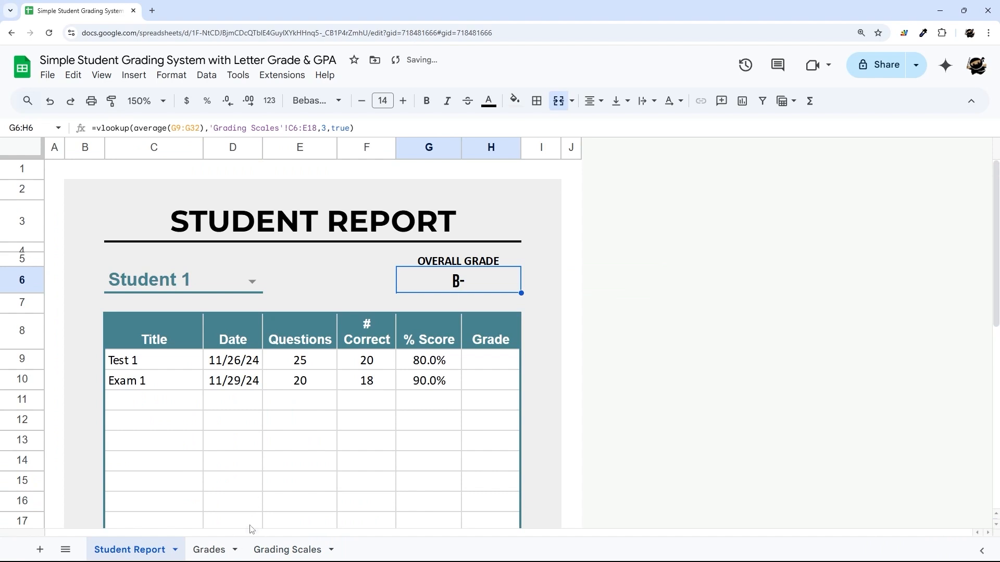
# Check Student 1's average inside the Overall Grade formula against the matching score range and letter on Grading Scales
pyautogui.moveTo(133, 128); pyautogui.dragTo(205, 127)
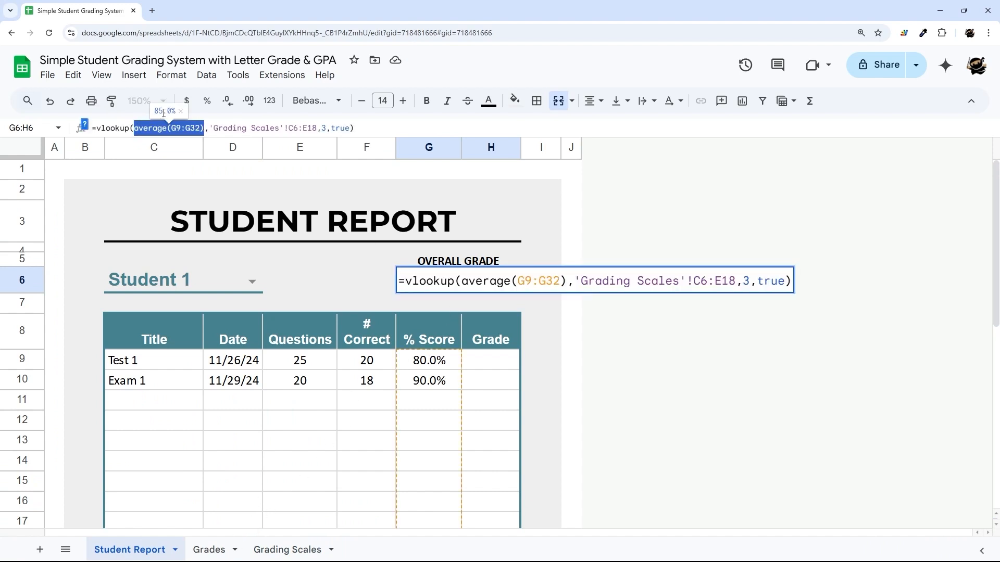
pyautogui.click(288, 550)
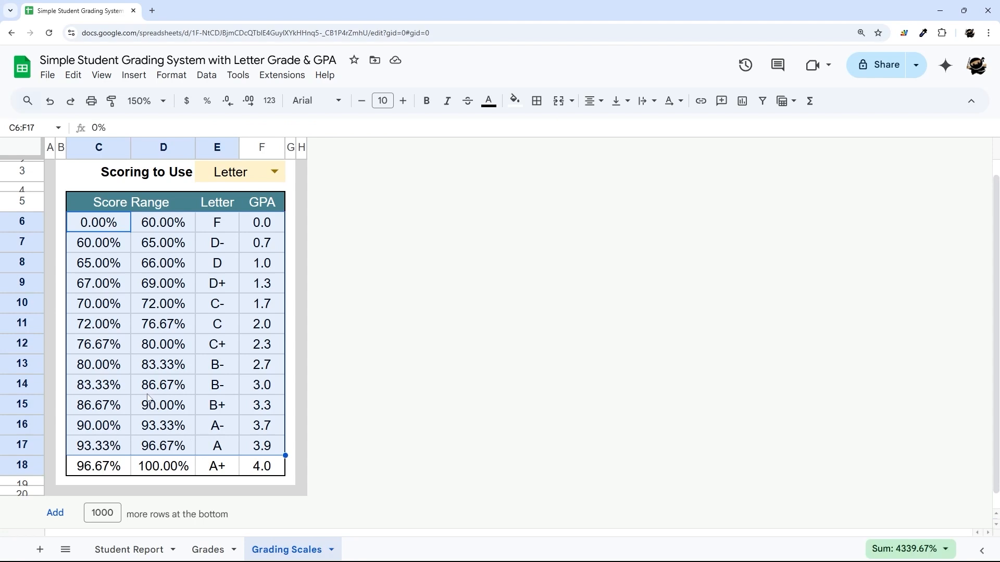
pyautogui.moveTo(95, 390); pyautogui.dragTo(178, 395)
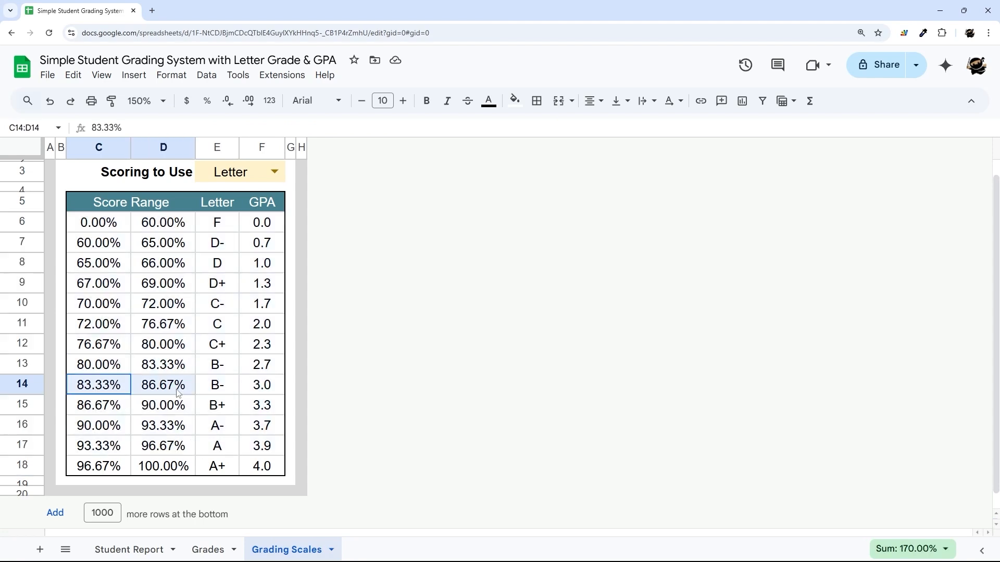
pyautogui.click(214, 392)
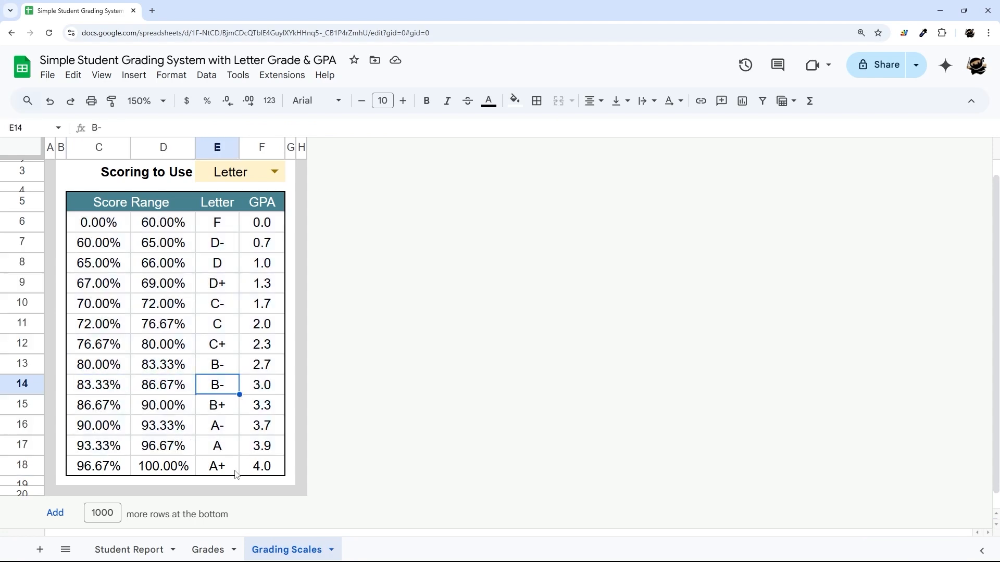
pyautogui.click(129, 551)
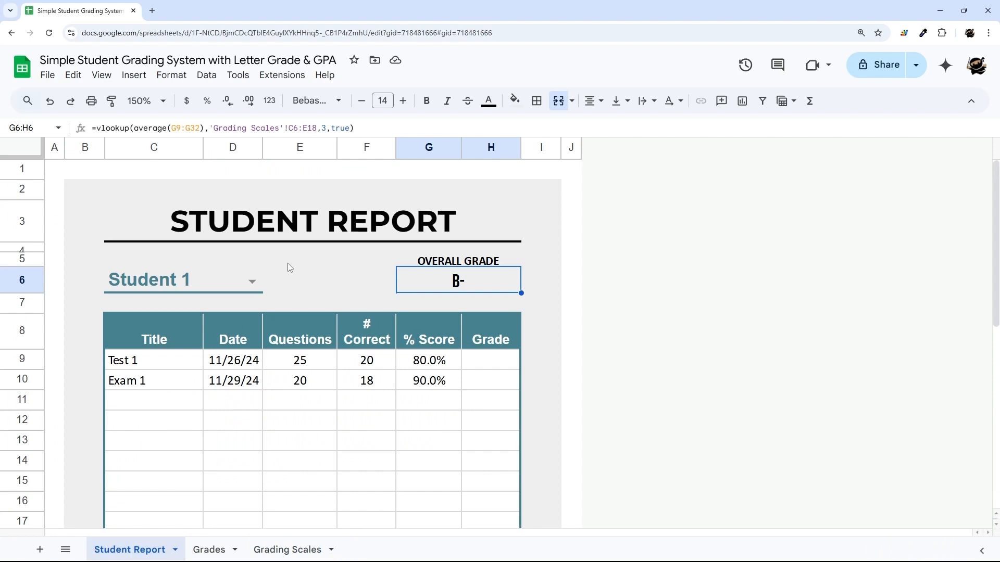
# Switch the report to Student 2 and check the average in the Overall Grade formula against the matching Grading Scales row
pyautogui.click(252, 281)
pyautogui.click(174, 319)
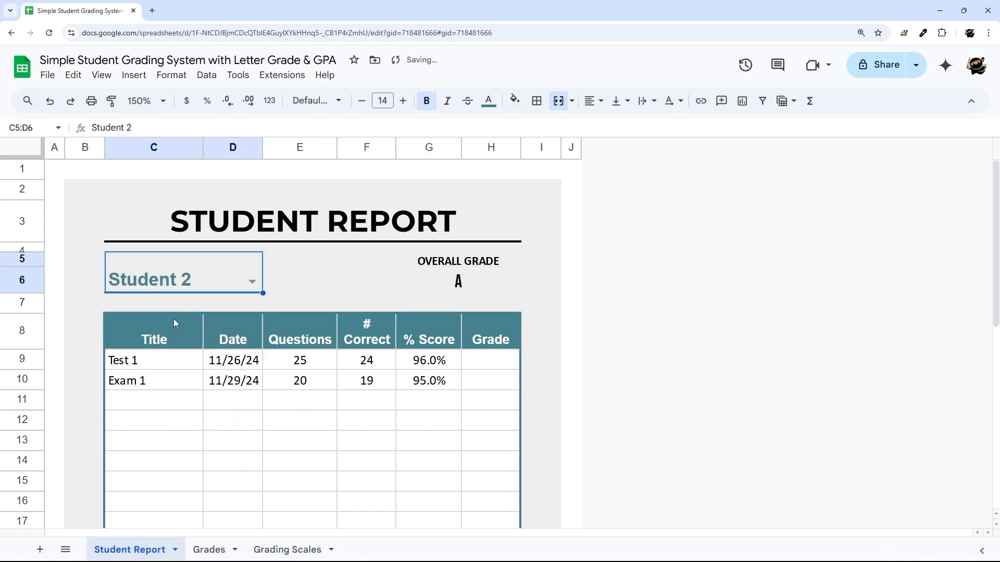
pyautogui.click(449, 291)
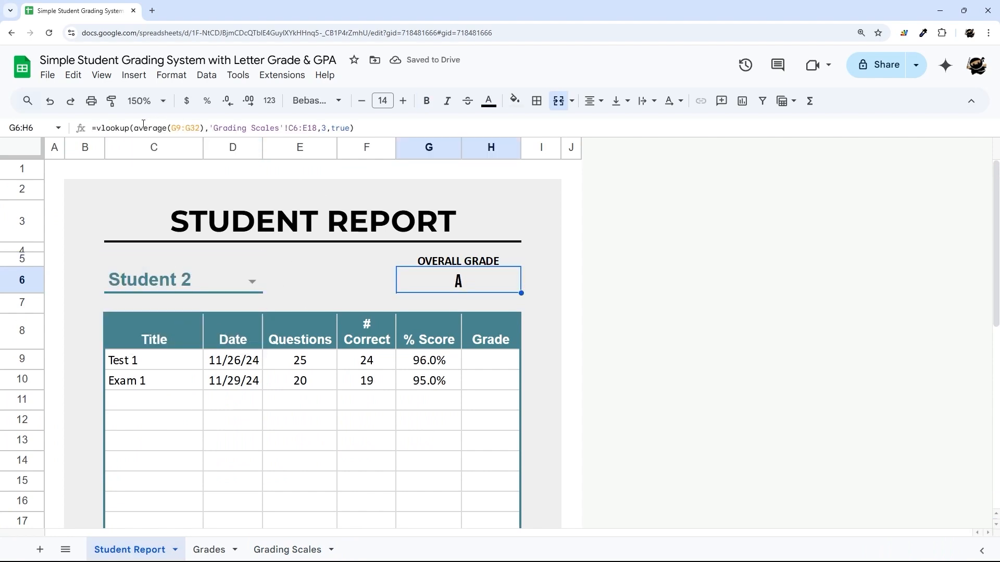
pyautogui.moveTo(134, 127); pyautogui.dragTo(204, 127)
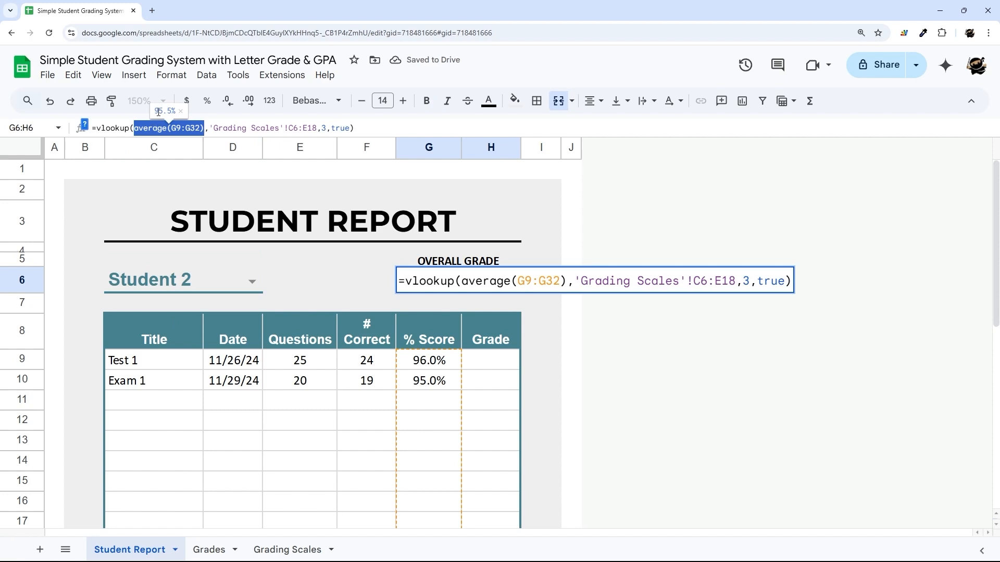
pyautogui.click(302, 279)
pyautogui.press('Escape')
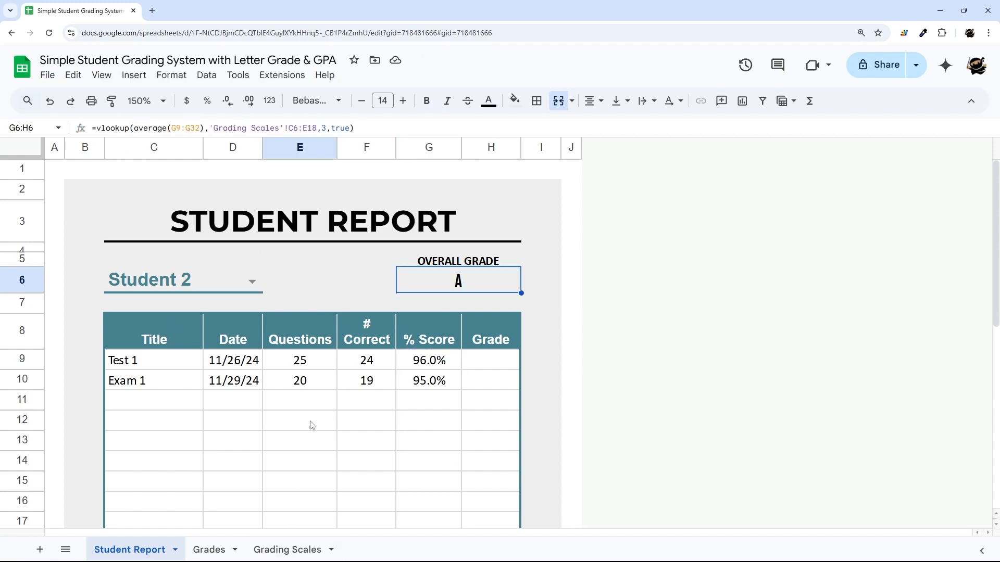
pyautogui.click(287, 550)
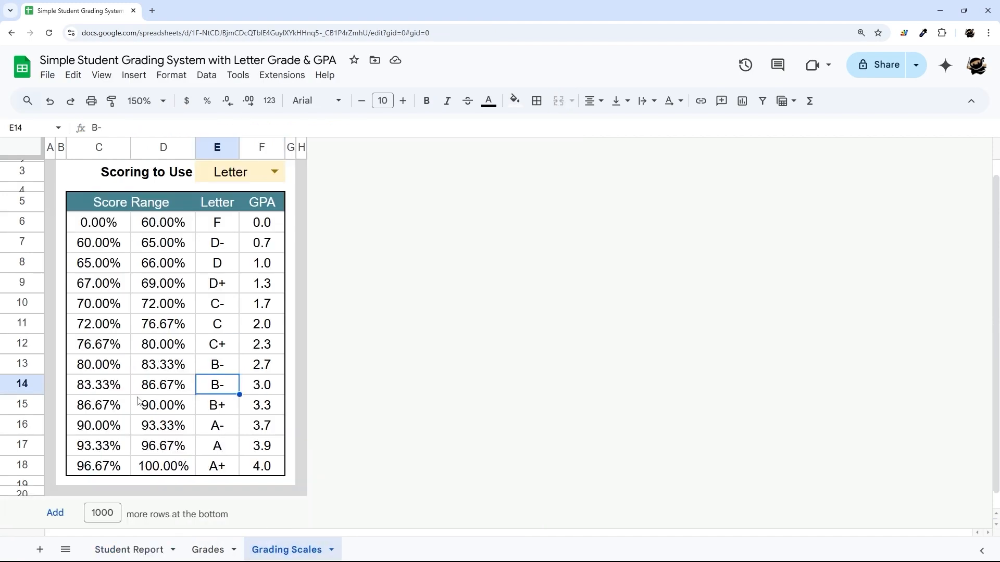
pyautogui.moveTo(105, 450); pyautogui.dragTo(169, 450)
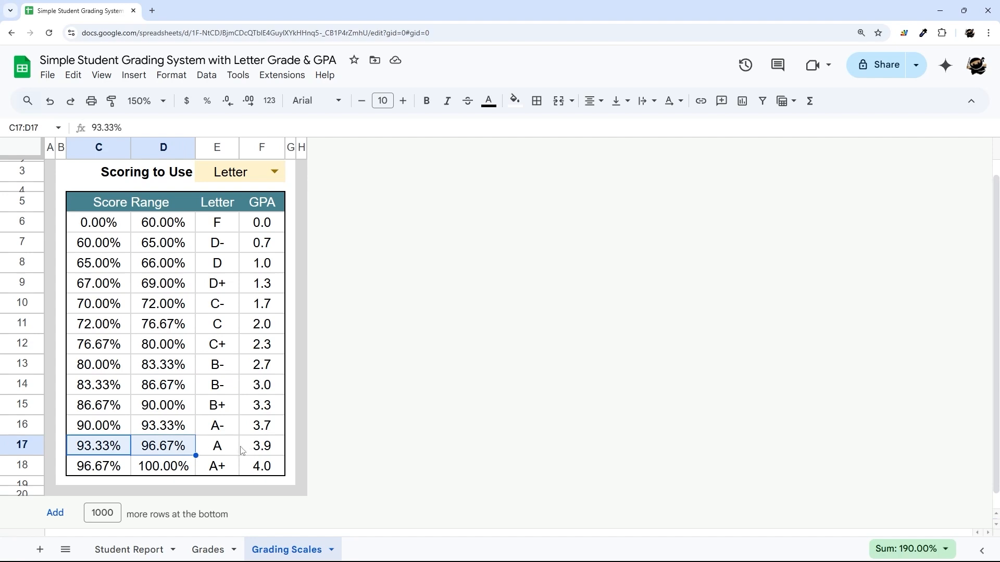
pyautogui.click(227, 451)
pyautogui.click(157, 550)
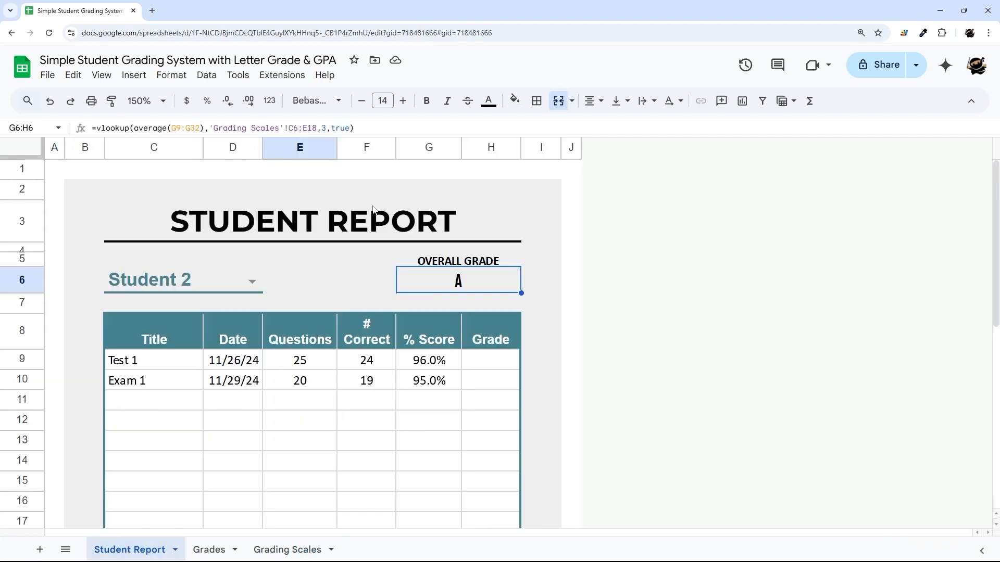
# Set Scoring to Use on the Grading Scales sheet to GPA
pyautogui.click(275, 551)
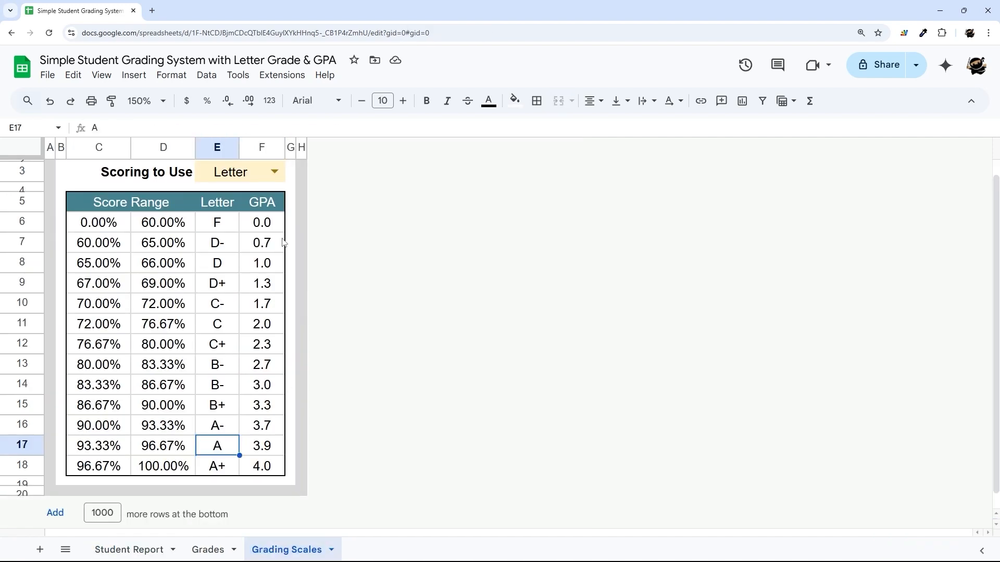
pyautogui.click(274, 174)
pyautogui.click(232, 212)
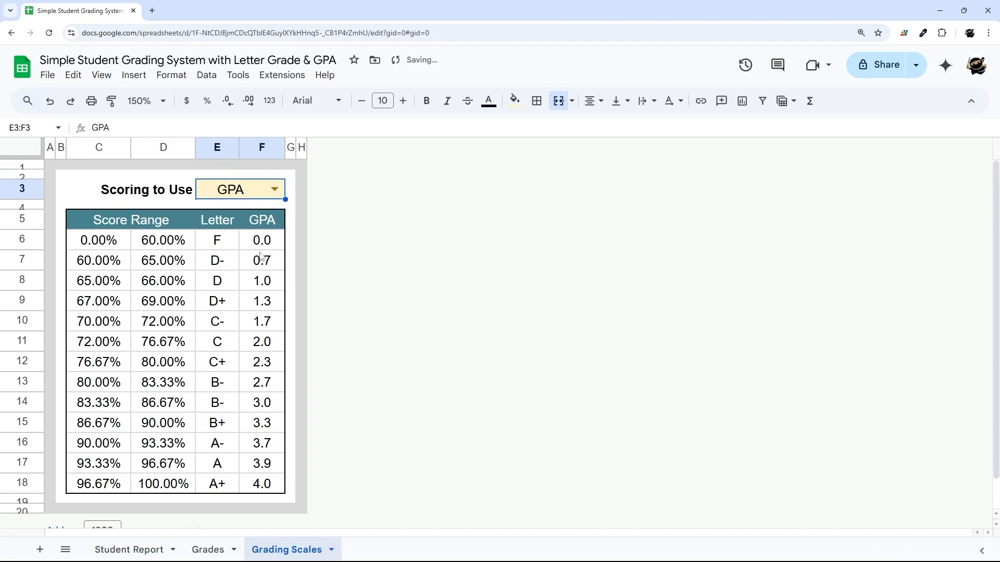
# Replace the Overall Grade formula on Student Report with the start of a SWITCH that tests 'Grading Scales'!E3
pyautogui.click(146, 550)
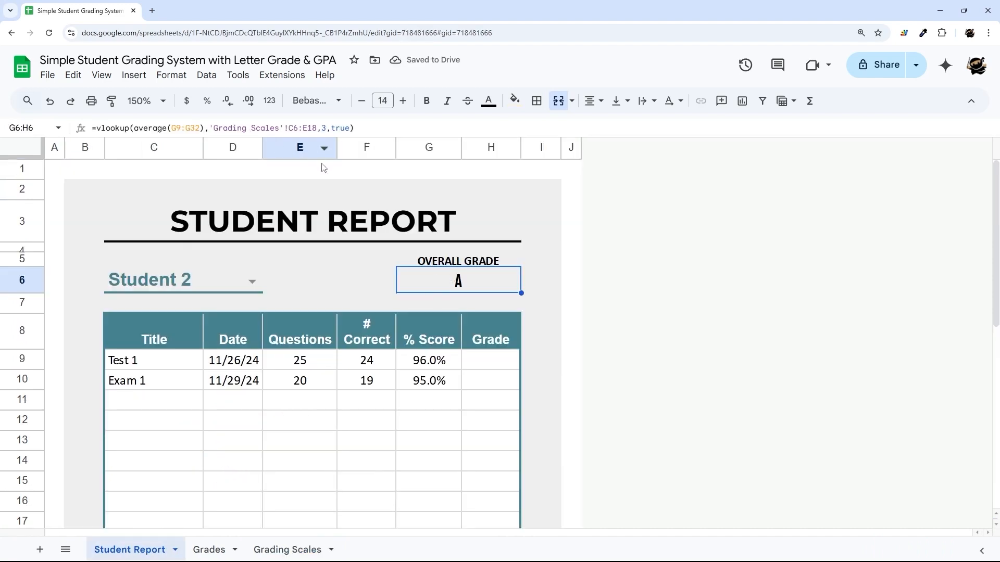
pyautogui.click(96, 130)
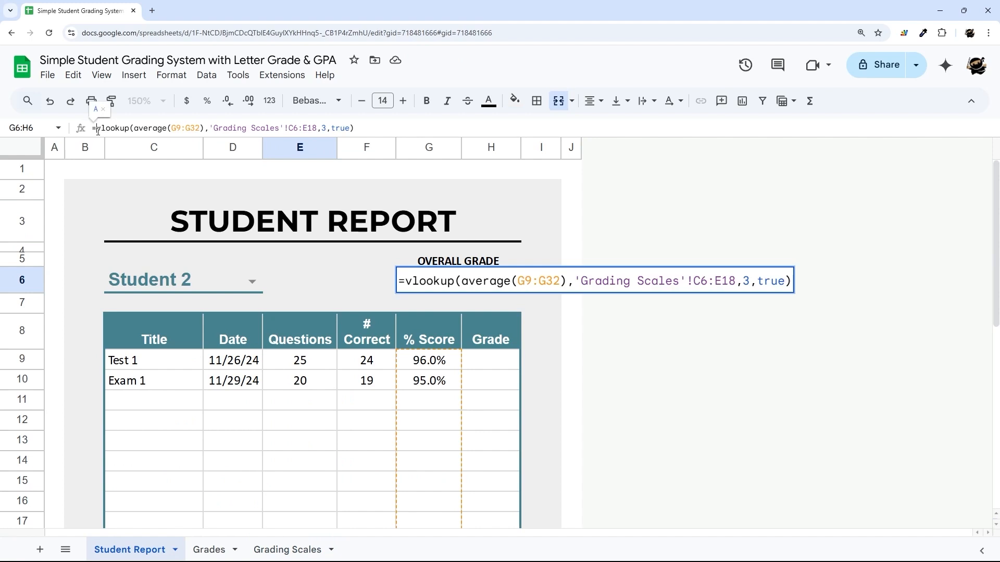
pyautogui.press('Delete')
pyautogui.write('switch')
pyautogui.hotkey('shift', 'End')
pyautogui.press('Delete')
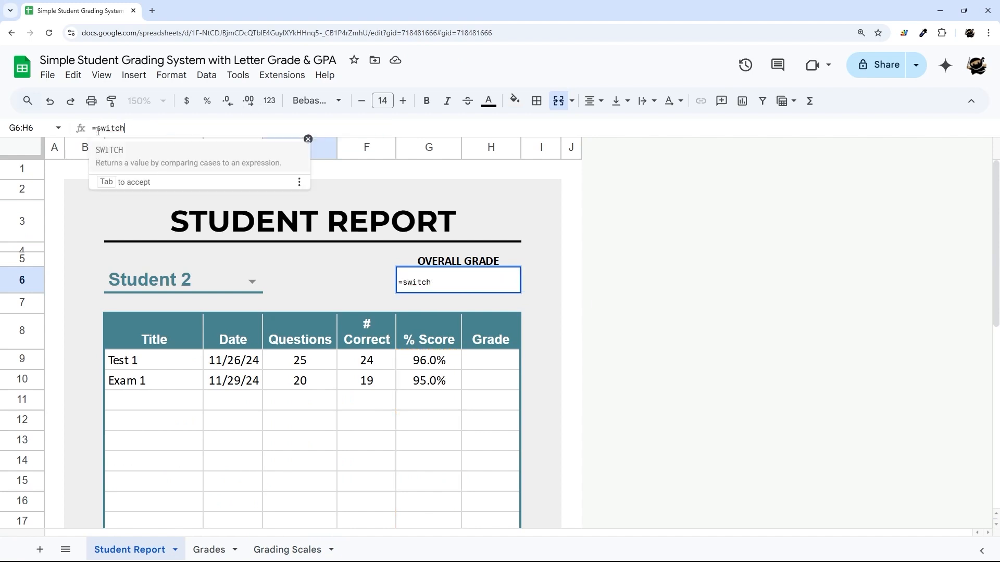
pyautogui.write('(')
pyautogui.click(287, 550)
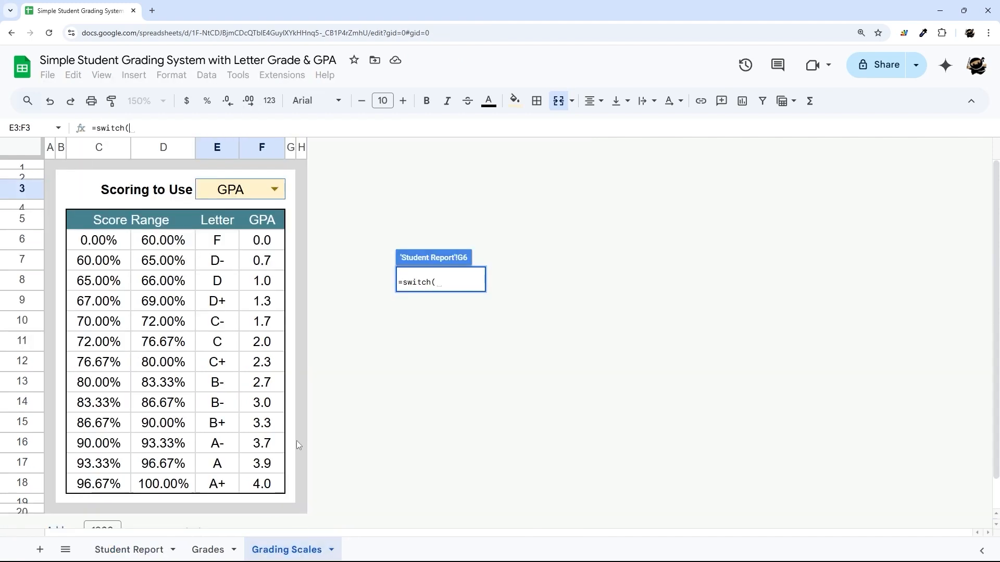
pyautogui.click(249, 191)
pyautogui.write(',')
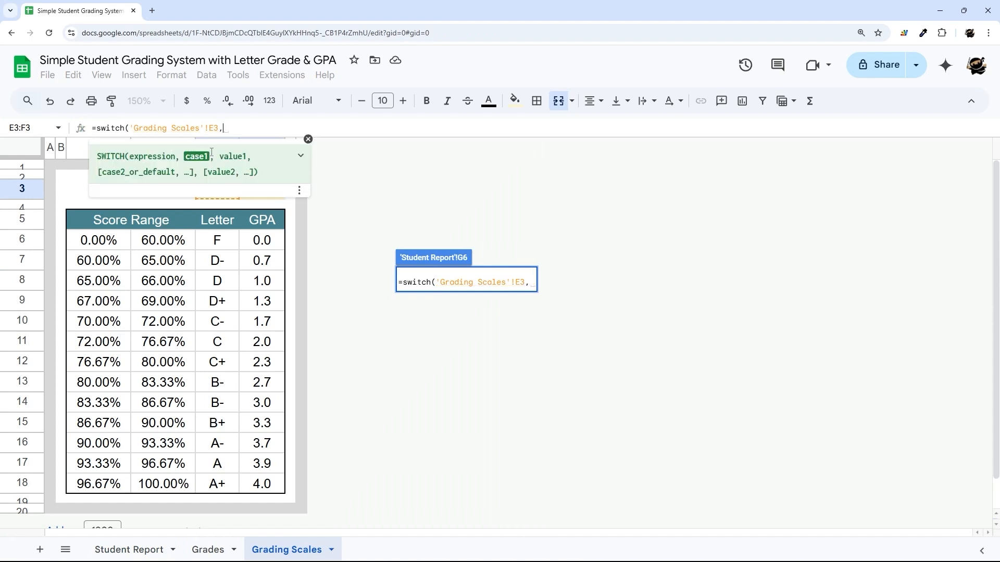
pyautogui.click(308, 140)
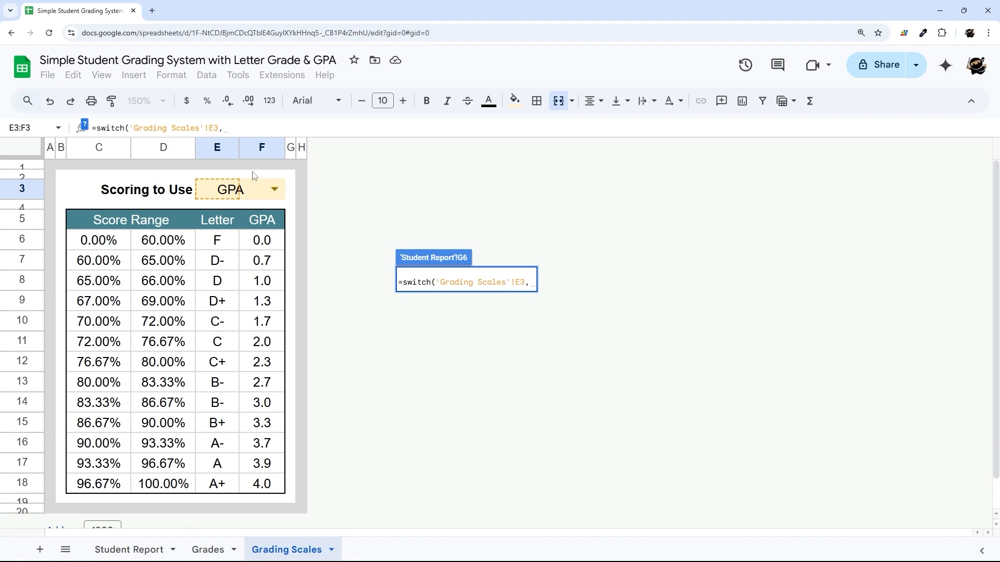
# Add a "Percent" case to the Overall Grade SWITCH that returns average(G9:G32)
pyautogui.write('"GPA",')
pyautogui.moveTo(230, 126); pyautogui.dragTo(245, 127)
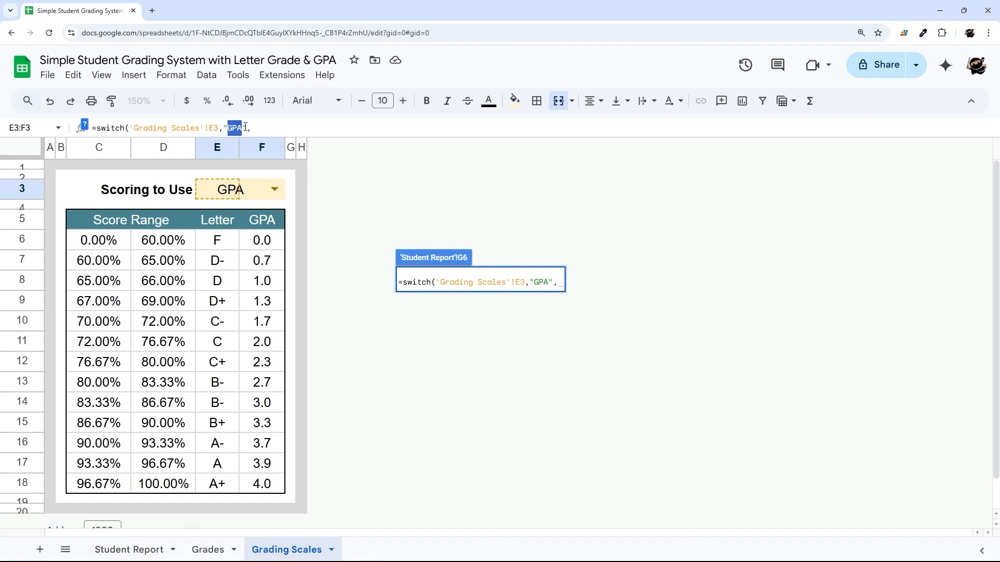
pyautogui.write('Percent",average(')
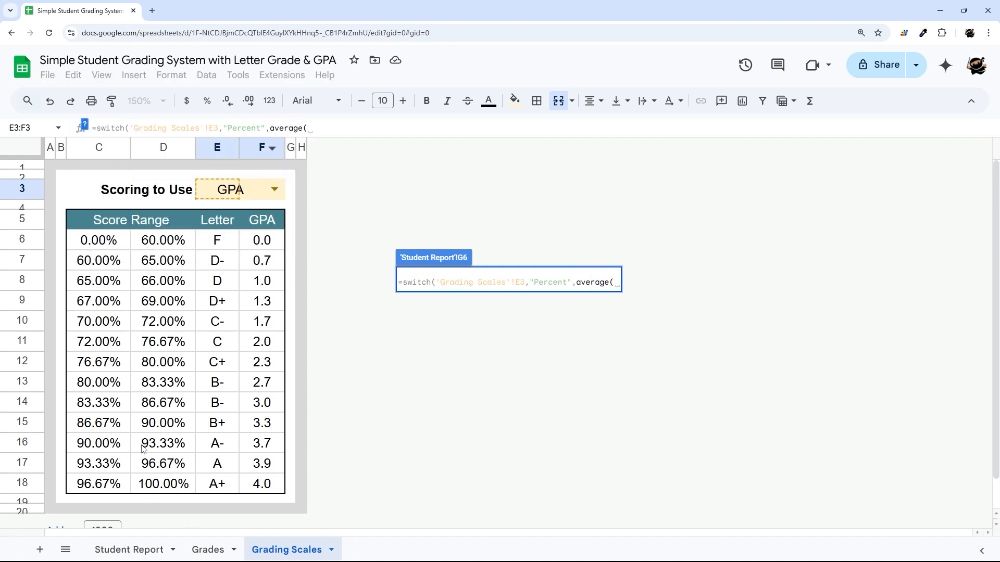
pyautogui.click(147, 546)
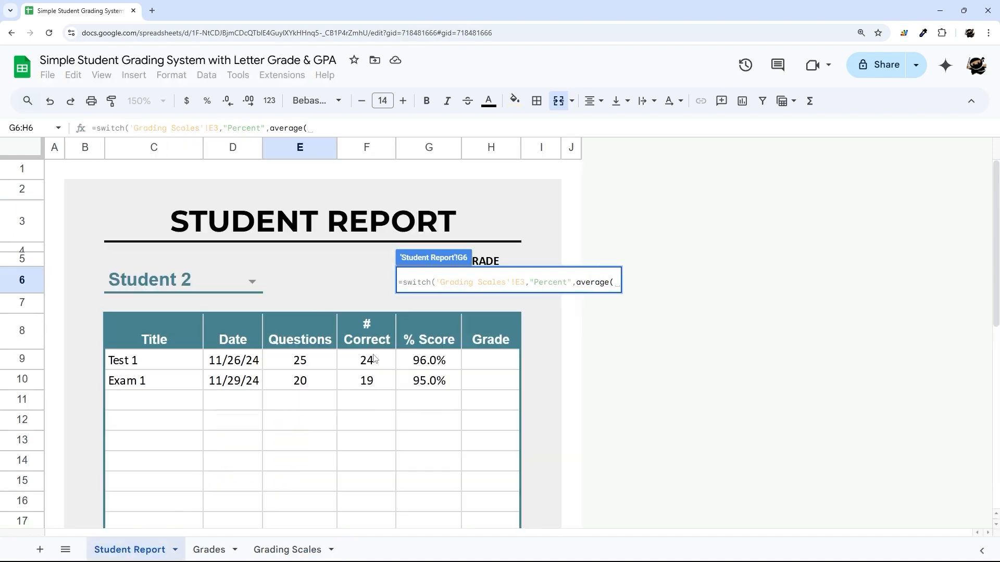
pyautogui.moveTo(402, 363); pyautogui.dragTo(422, 446)
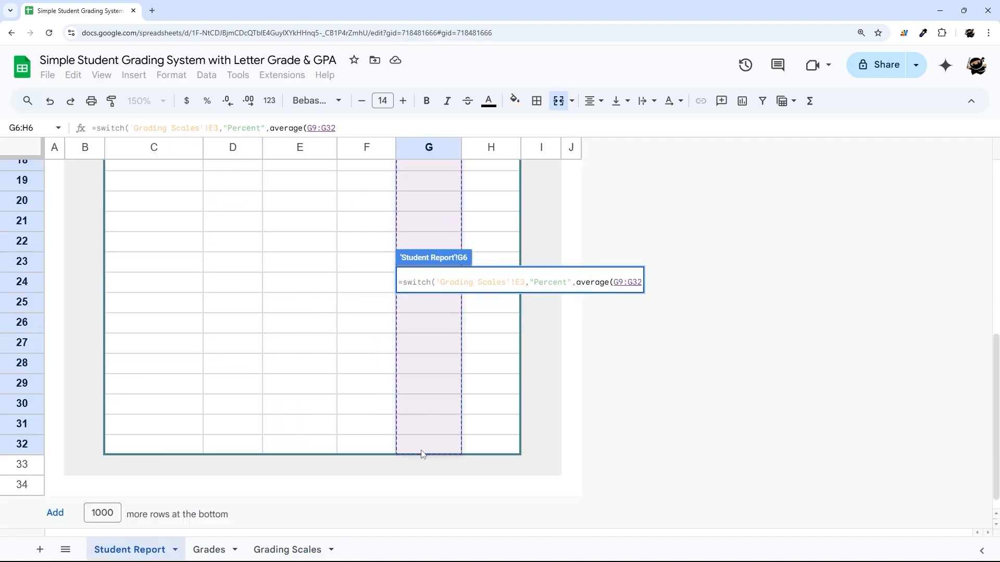
pyautogui.write(')')
pyautogui.press('Return')
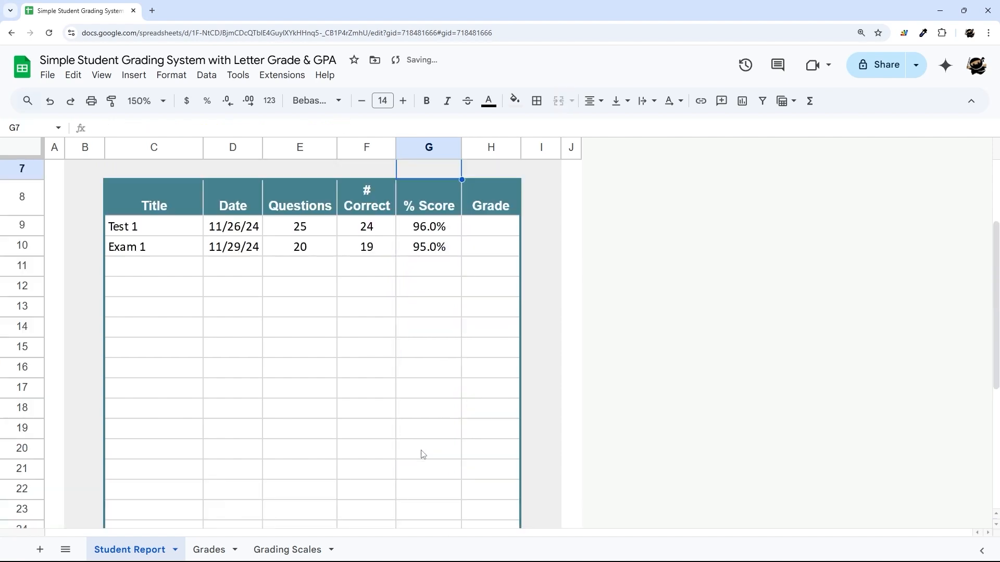
# Set Scoring to Use to Percent on Grading Scales and check the Overall Grade on Student Report
pyautogui.scroll(3, 451, 396)
pyautogui.click(460, 284)
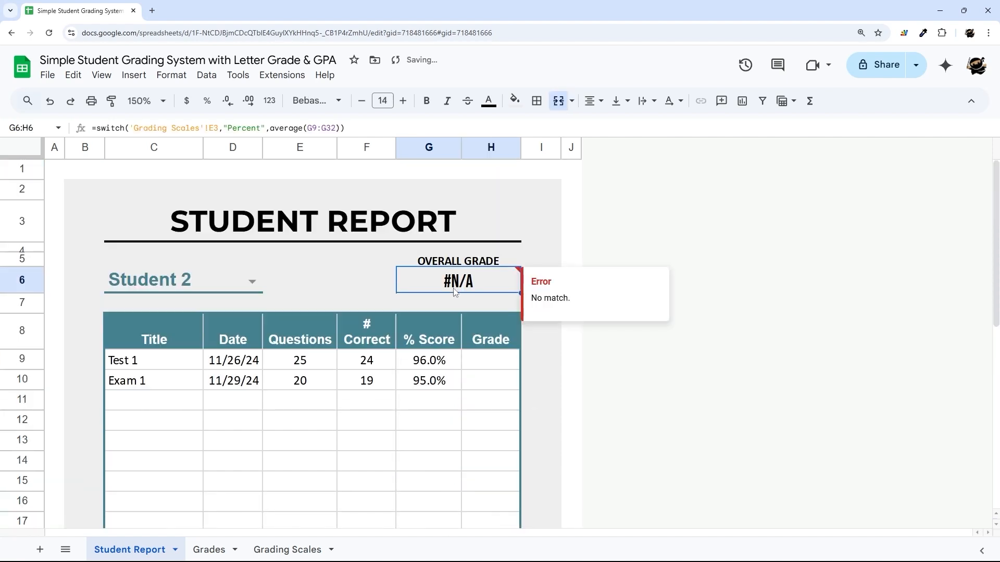
pyautogui.click(273, 548)
pyautogui.click(274, 190)
pyautogui.click(231, 211)
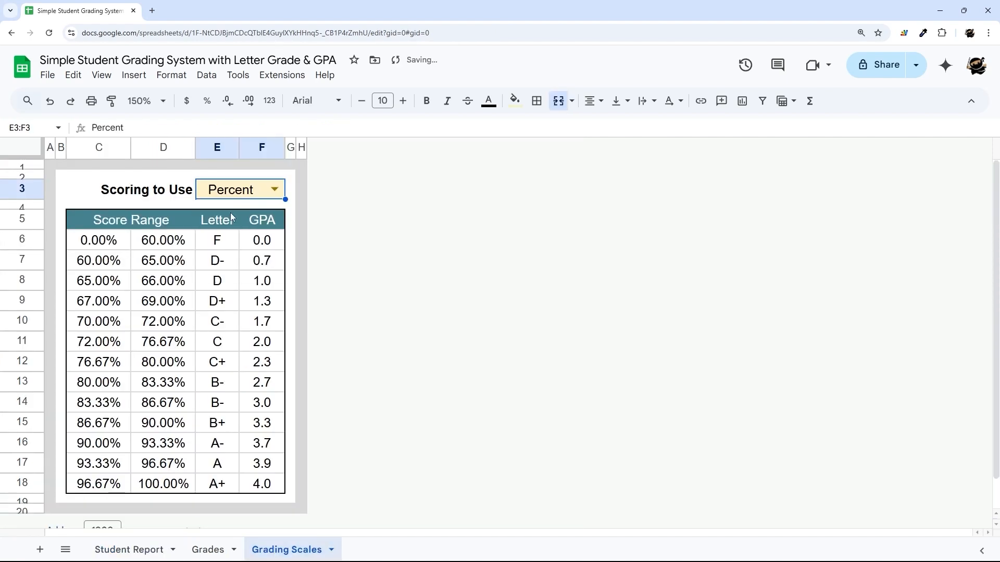
pyautogui.click(133, 549)
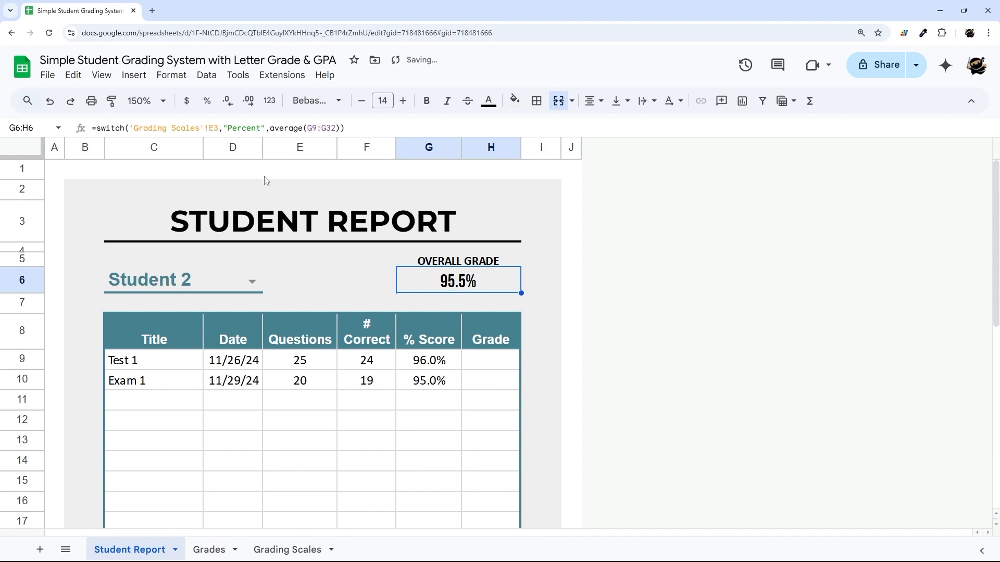
# Add a "Letter" case to the Overall Grade SWITCH, starting a VLOOKUP with average(G9:G32) as its search key
pyautogui.click(341, 127)
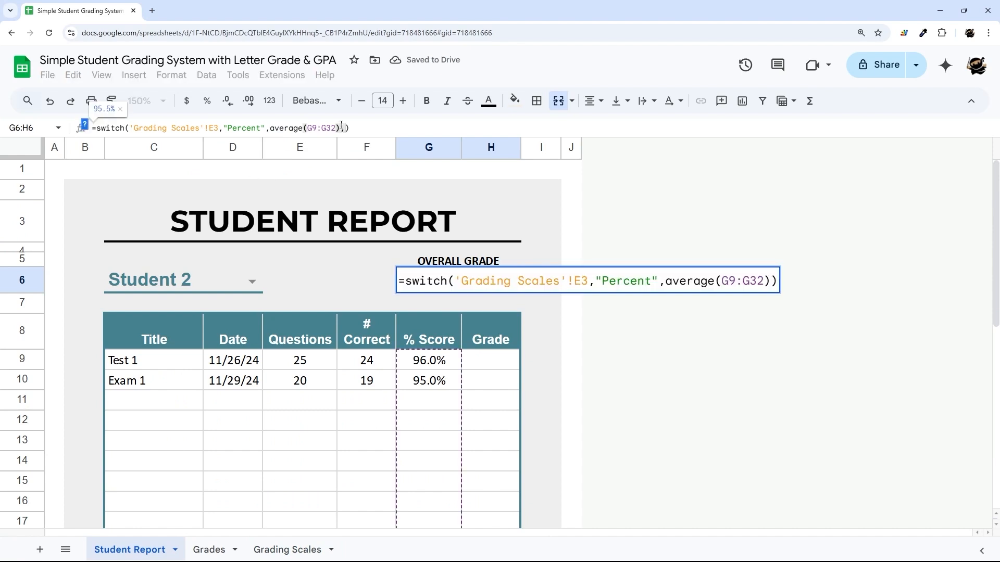
pyautogui.write(',"')
pyautogui.write('Letter"')
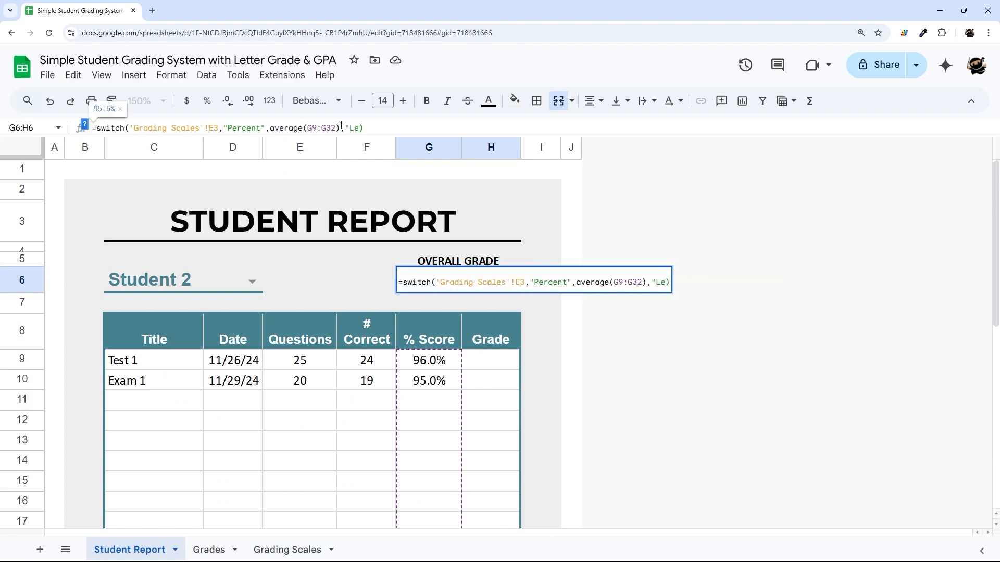
pyautogui.write(',')
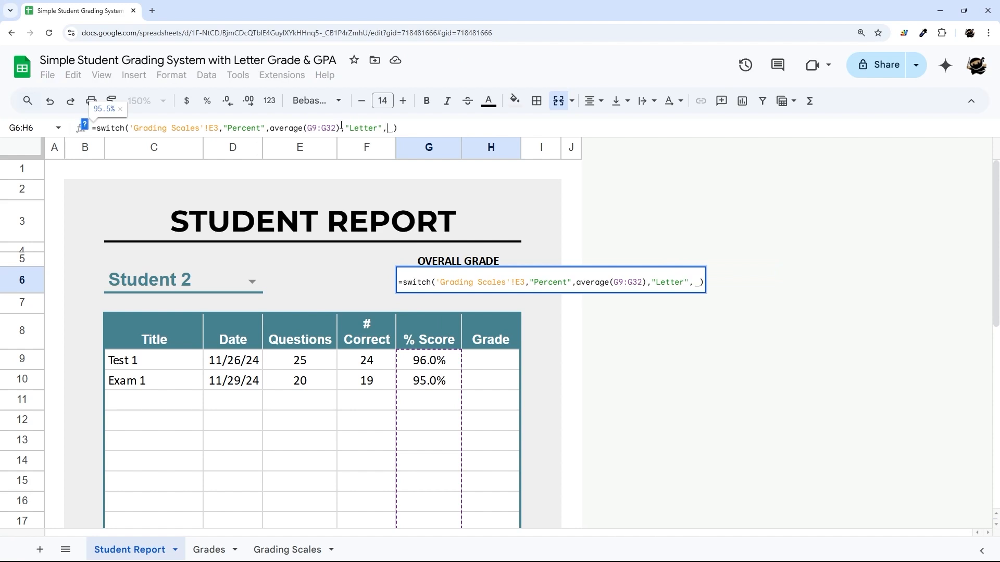
pyautogui.write('vlookup(')
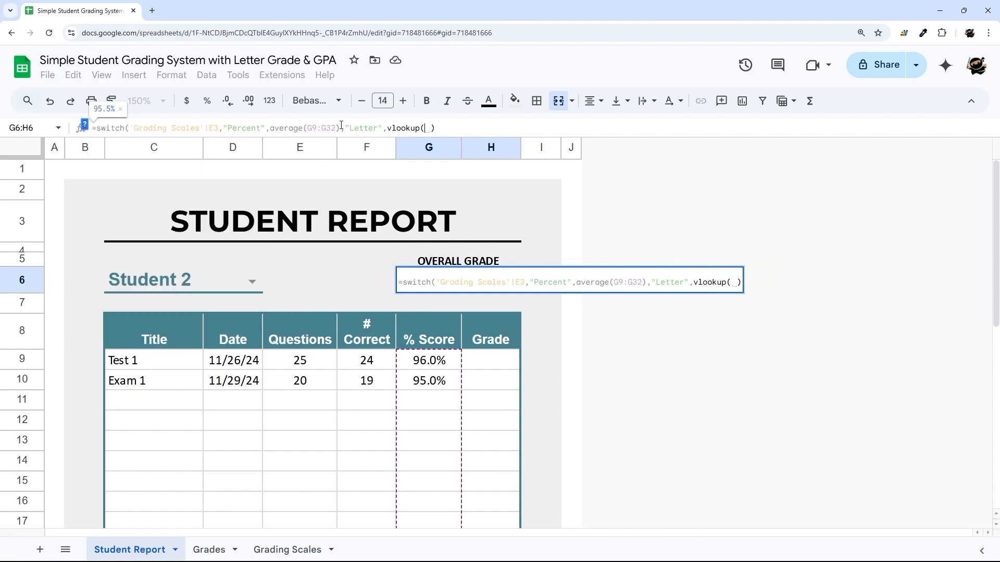
pyautogui.moveTo(270, 128)
pyautogui.mouseDown()
pyautogui.moveTo(341, 128)
pyautogui.moveTo(269, 129)
pyautogui.mouseUp()
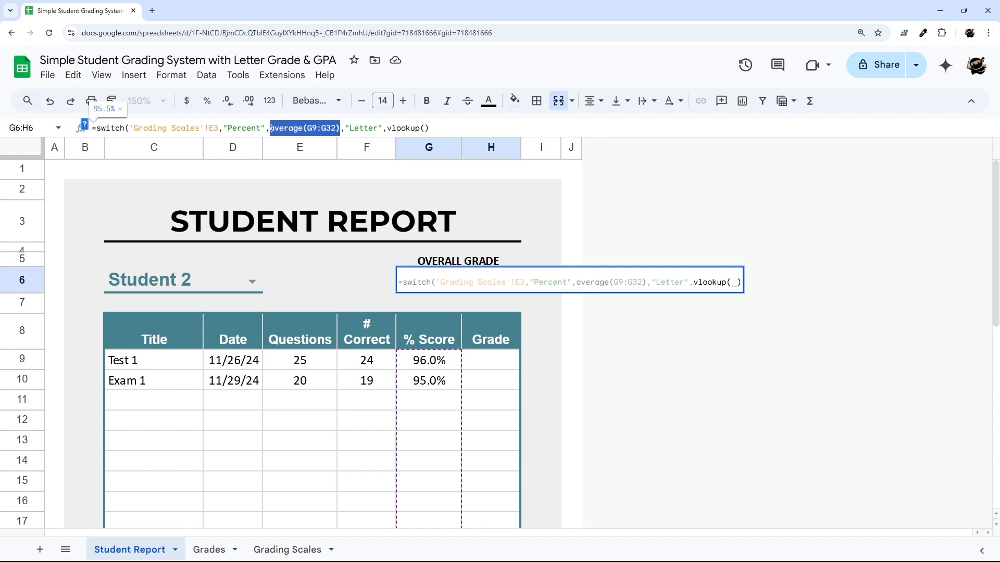
pyautogui.hotkey('ctrl', 'c')
pyautogui.click(428, 128)
pyautogui.hotkey('ctrl', 'v')
pyautogui.write(',')
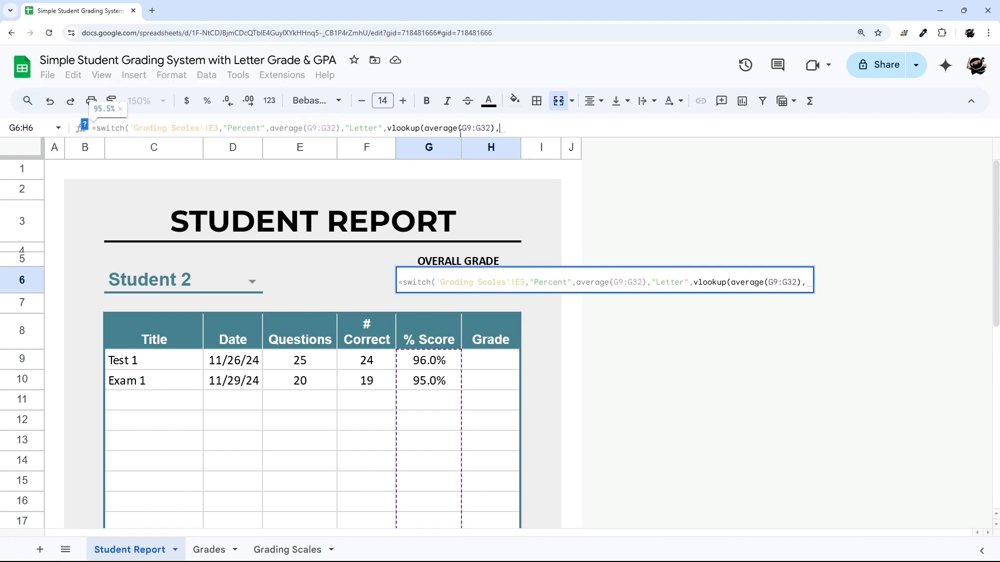
# Complete the Letter case's VLOOKUP with range 'Grading Scales'!C6:E18, index 3 and is_sorted true
pyautogui.click(266, 550)
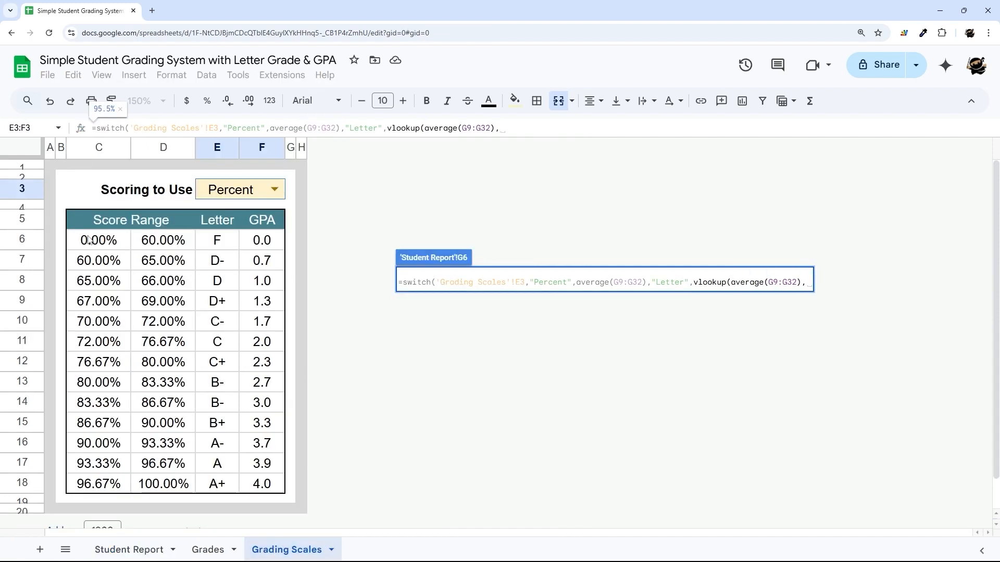
pyautogui.moveTo(89, 240); pyautogui.dragTo(217, 484)
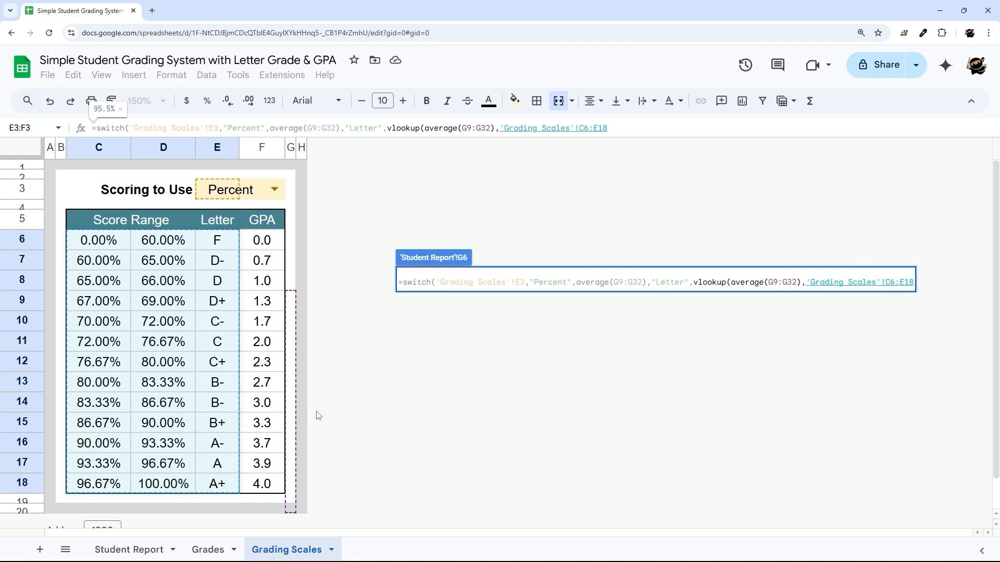
pyautogui.write(',3,t')
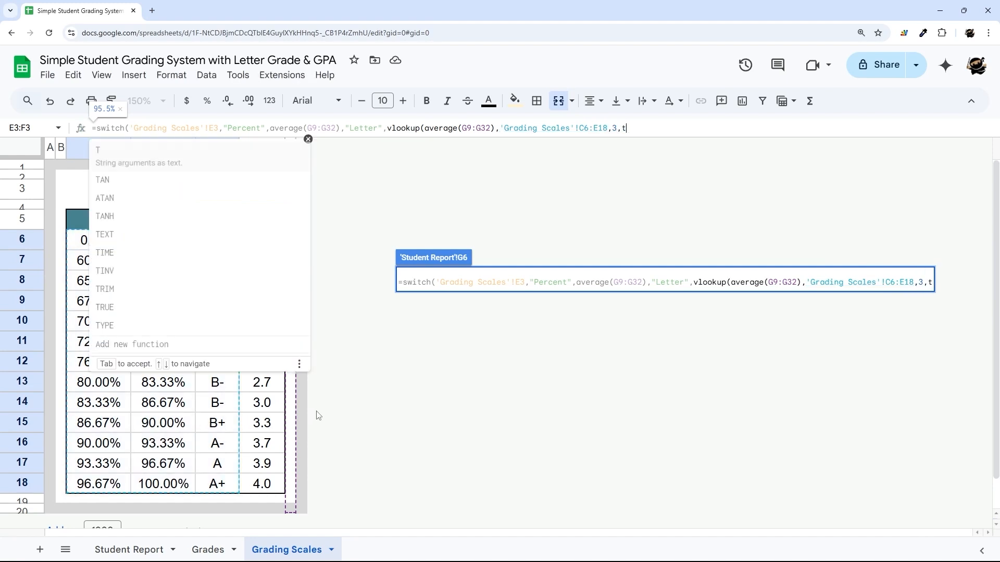
pyautogui.write('rue))')
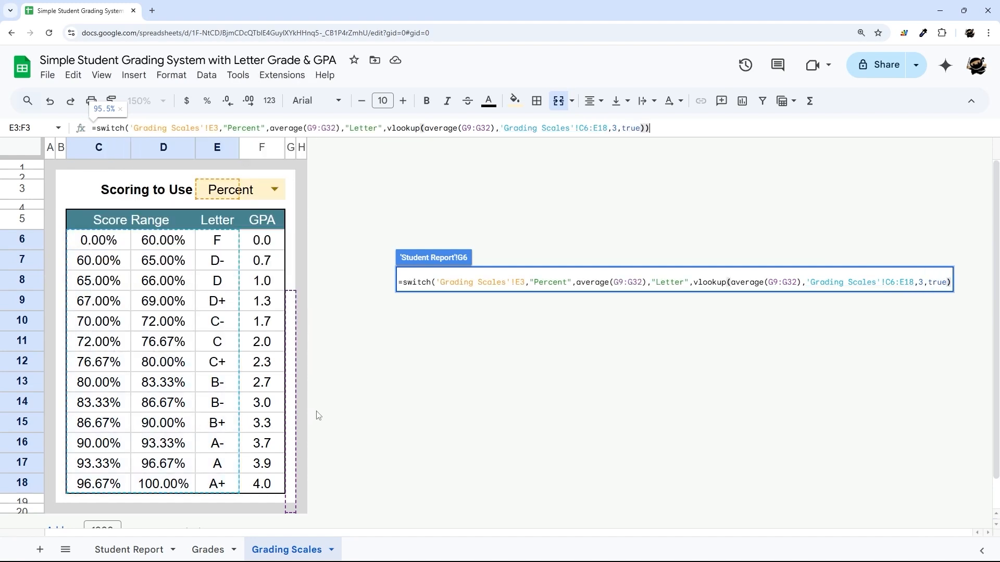
pyautogui.press('Return')
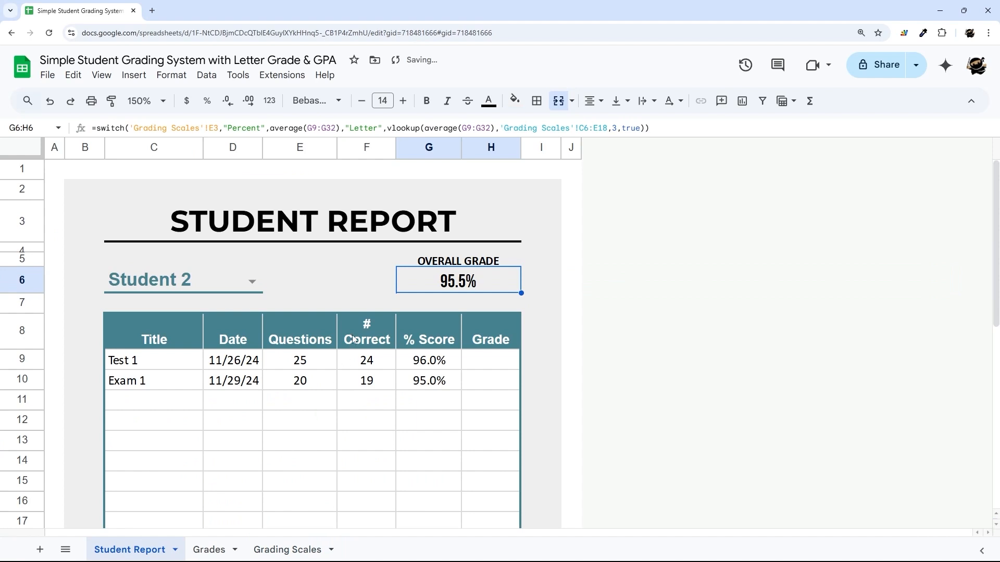
# Set Scoring to Use to Letter and check the Overall Grade on Student Report
pyautogui.click(268, 549)
pyautogui.click(280, 190)
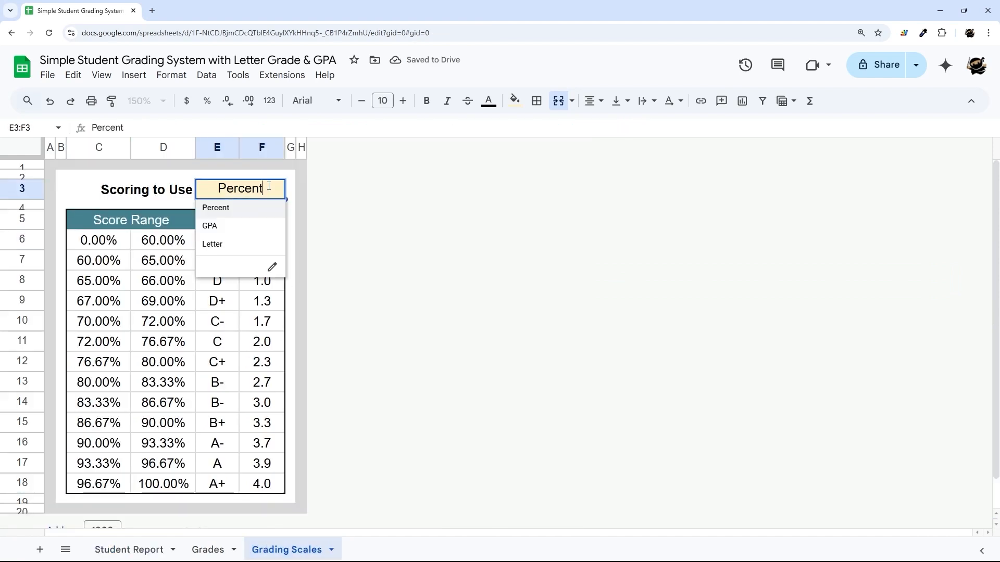
pyautogui.click(214, 245)
pyautogui.click(126, 552)
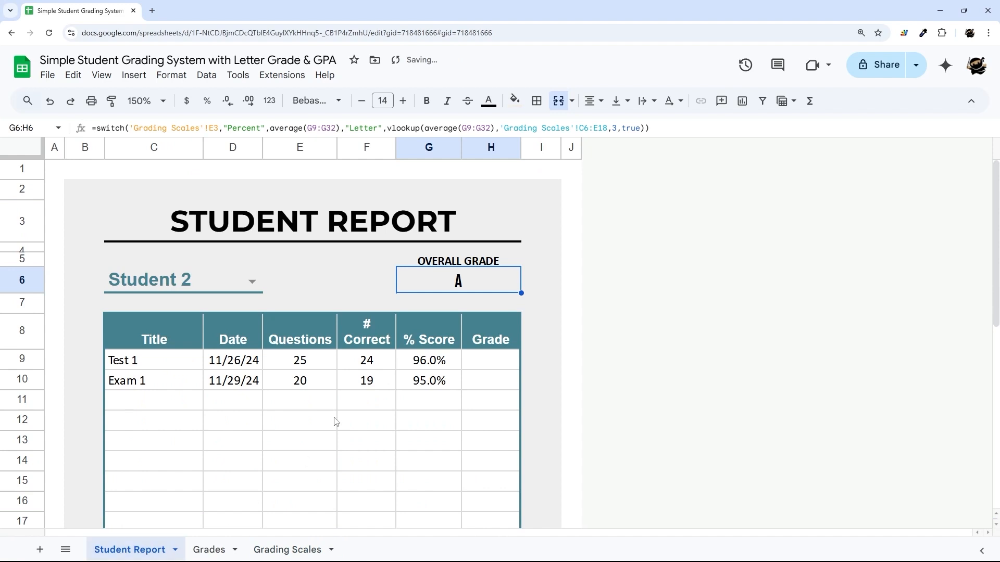
# Switch Scoring to Use back to Percent and check the Overall Grade again
pyautogui.click(287, 550)
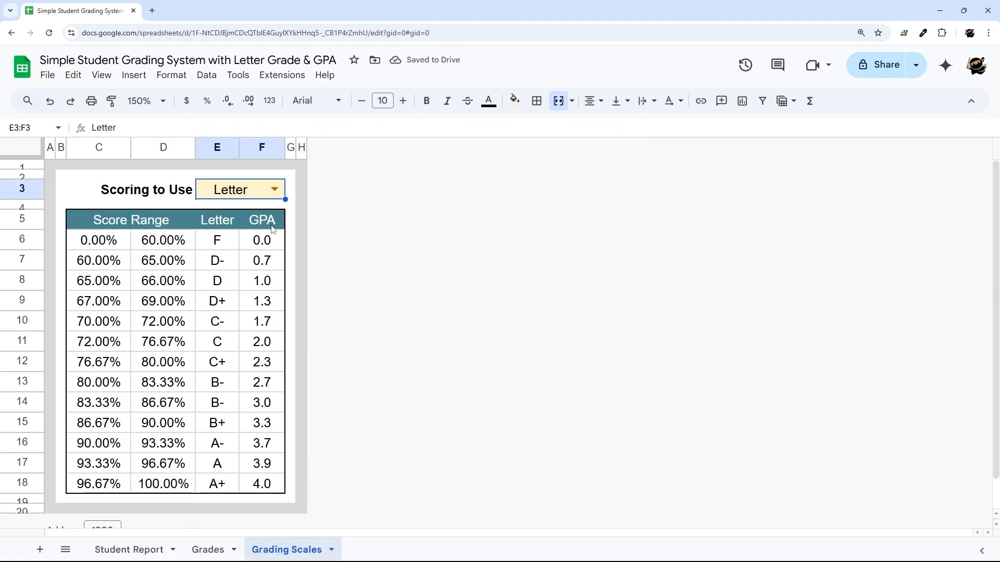
pyautogui.click(275, 190)
pyautogui.click(229, 208)
pyautogui.click(138, 548)
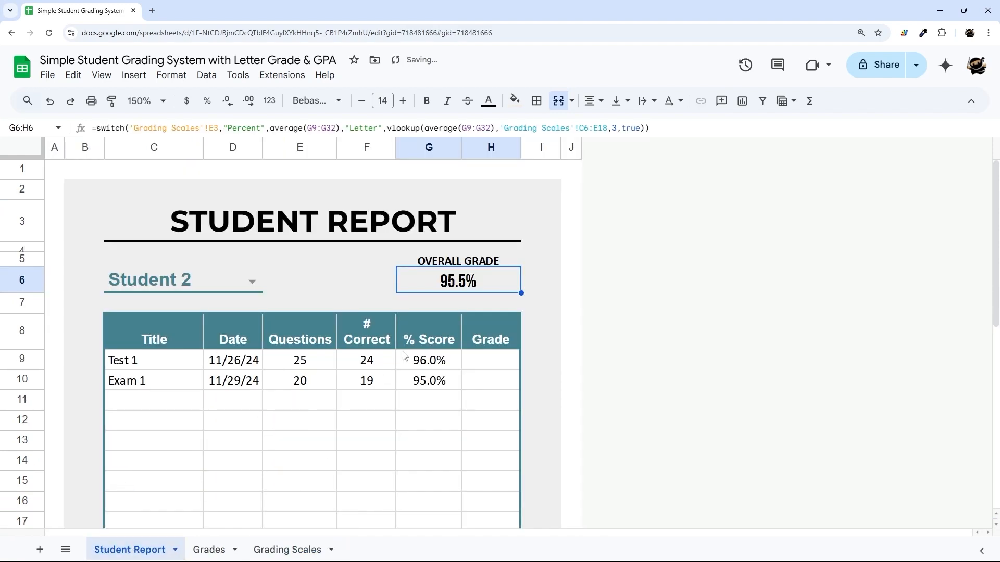
# Set Scoring to Use to GPA and check the Overall Grade on Student Report
pyautogui.click(284, 549)
pyautogui.click(275, 189)
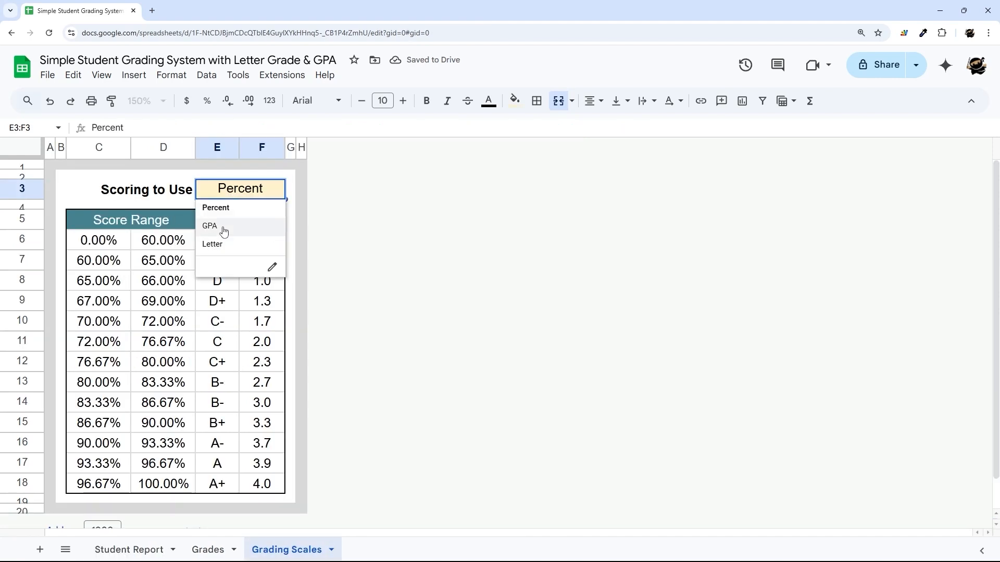
pyautogui.click(210, 226)
pyautogui.click(130, 550)
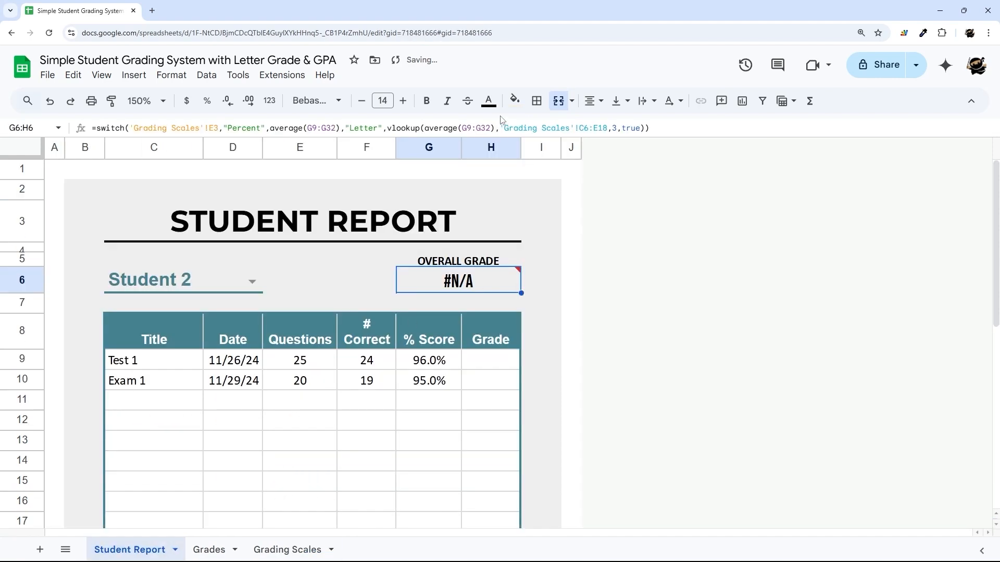
# Append a copy of the Letter case's VLOOKUP as the final argument of the Overall Grade SWITCH
pyautogui.moveTo(387, 128); pyautogui.dragTo(645, 127)
pyautogui.click(646, 127)
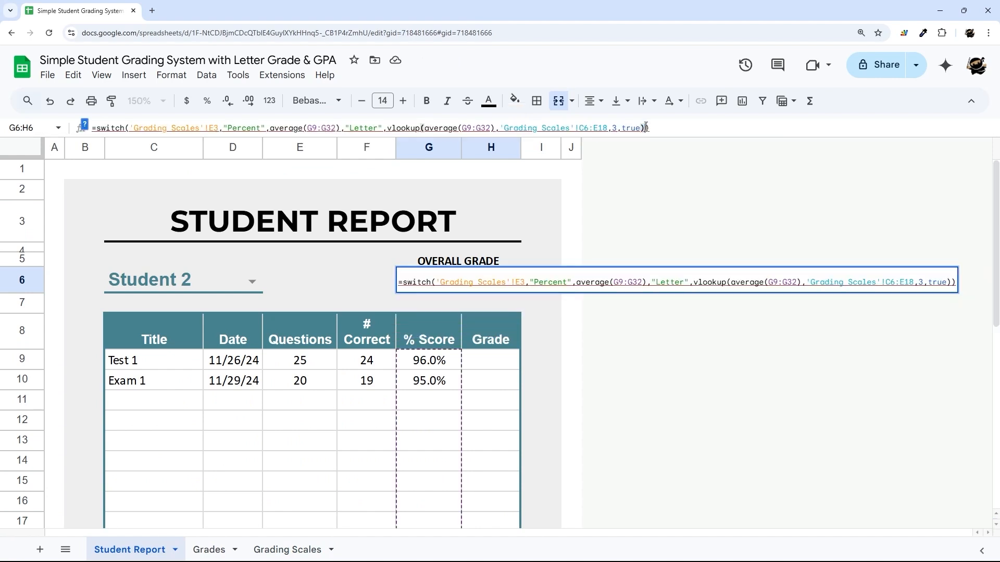
pyautogui.write(',')
pyautogui.hotkey('ctrl', 'v')
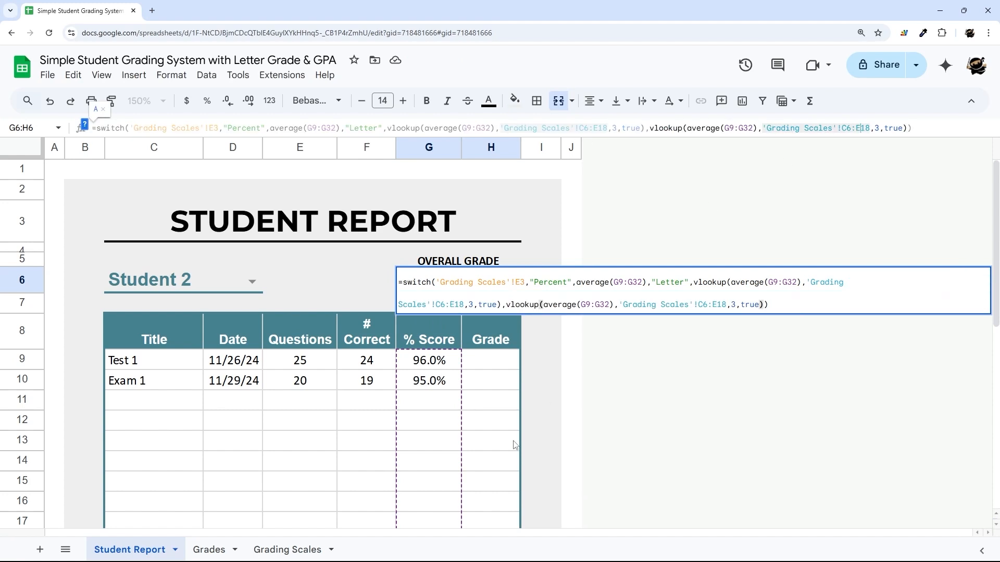
# Examine the Letter column of the lookup table on the Grading Scales sheet
pyautogui.click(286, 549)
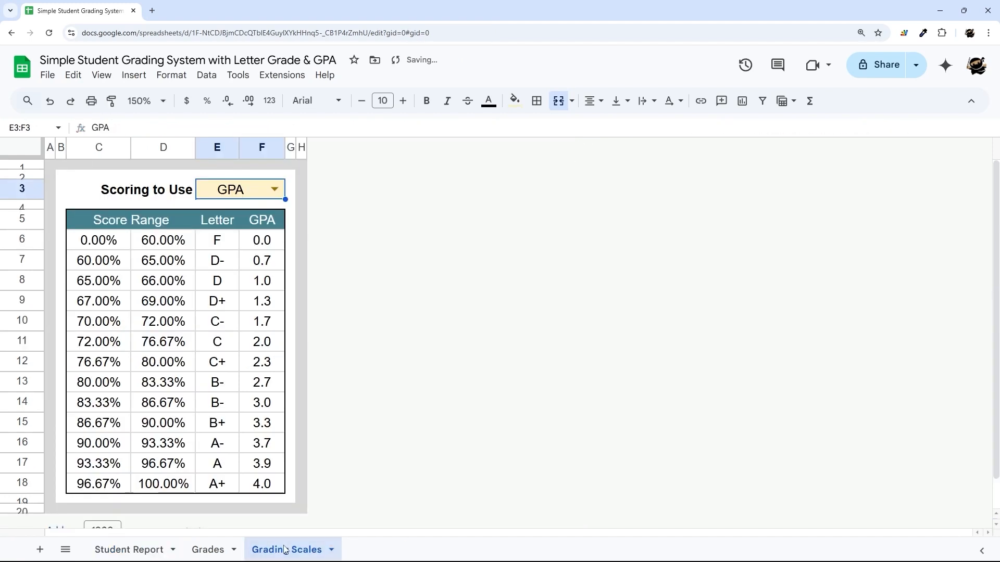
pyautogui.click(215, 147)
pyautogui.moveTo(213, 240); pyautogui.dragTo(217, 362)
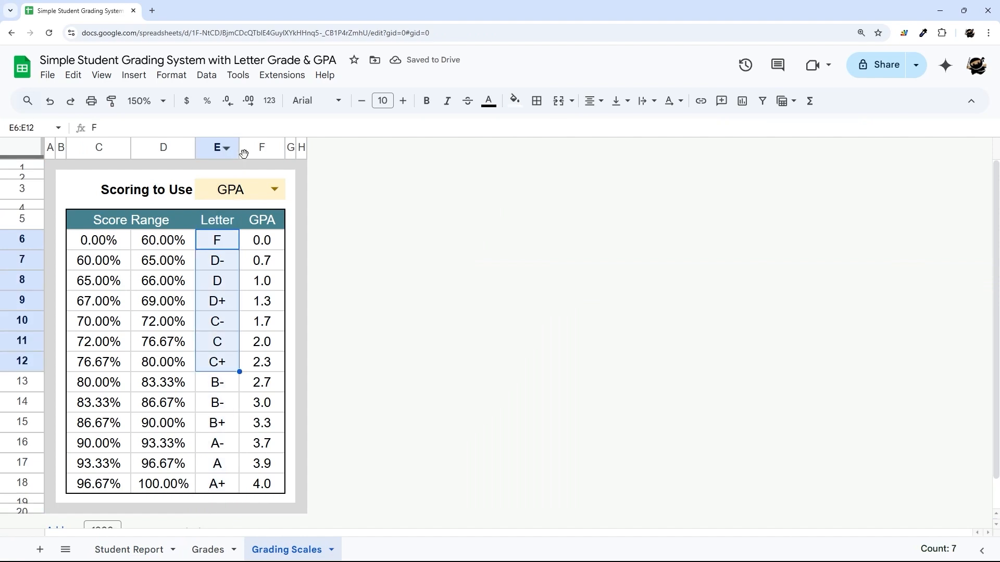
# Change the final VLOOKUP in the Overall Grade formula to range C6:F18 and column 4, matching the GPA column
pyautogui.click(262, 148)
pyautogui.moveTo(262, 240); pyautogui.dragTo(257, 349)
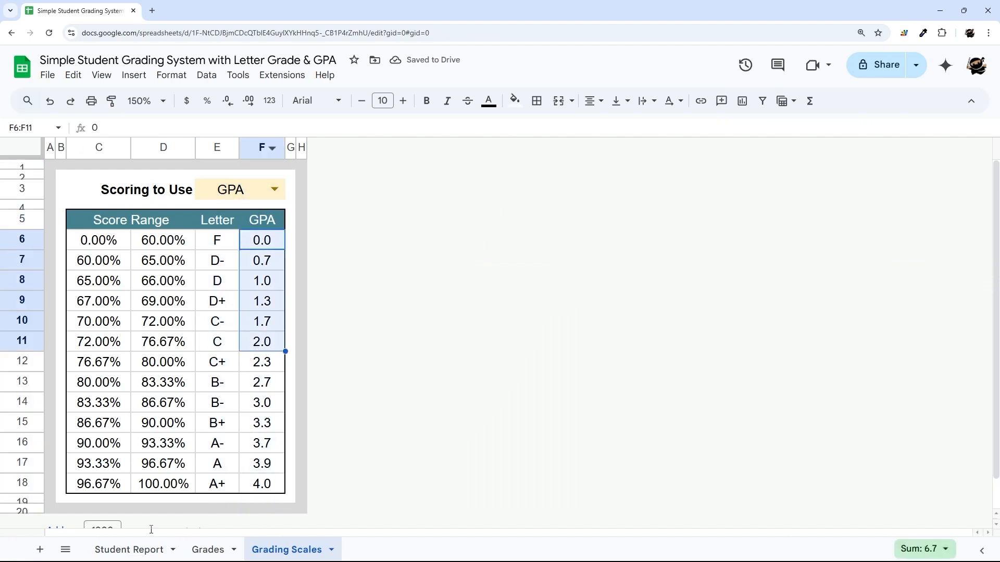
pyautogui.click(143, 550)
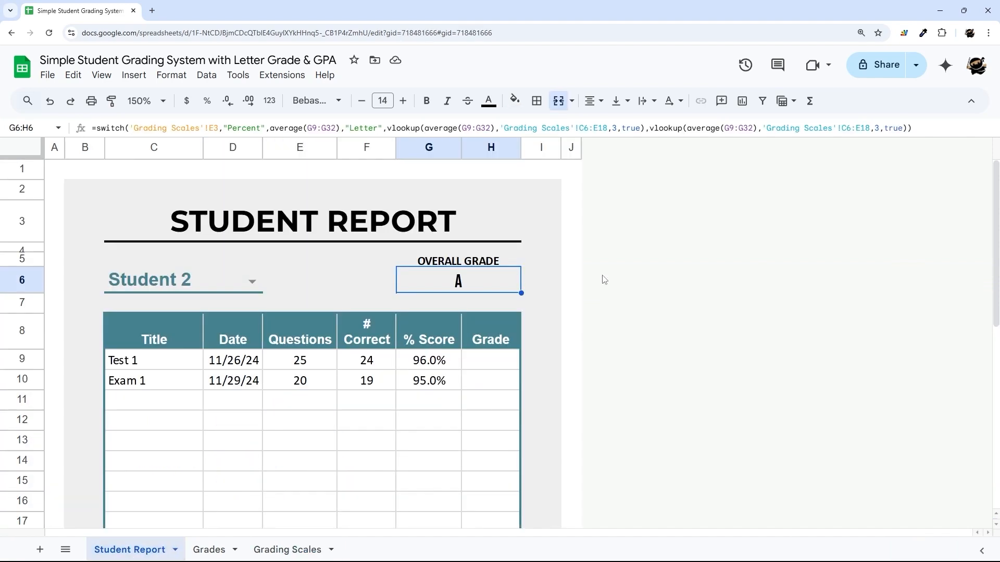
pyautogui.moveTo(852, 137); pyautogui.dragTo(856, 185)
pyautogui.click(860, 128)
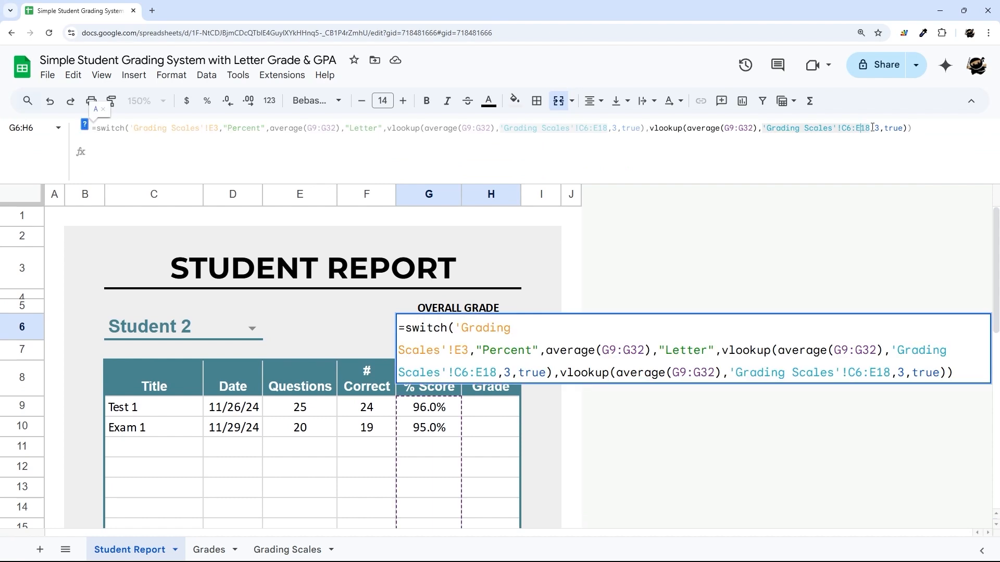
pyautogui.press('BackSpace')
pyautogui.write('F')
pyautogui.press('Right')
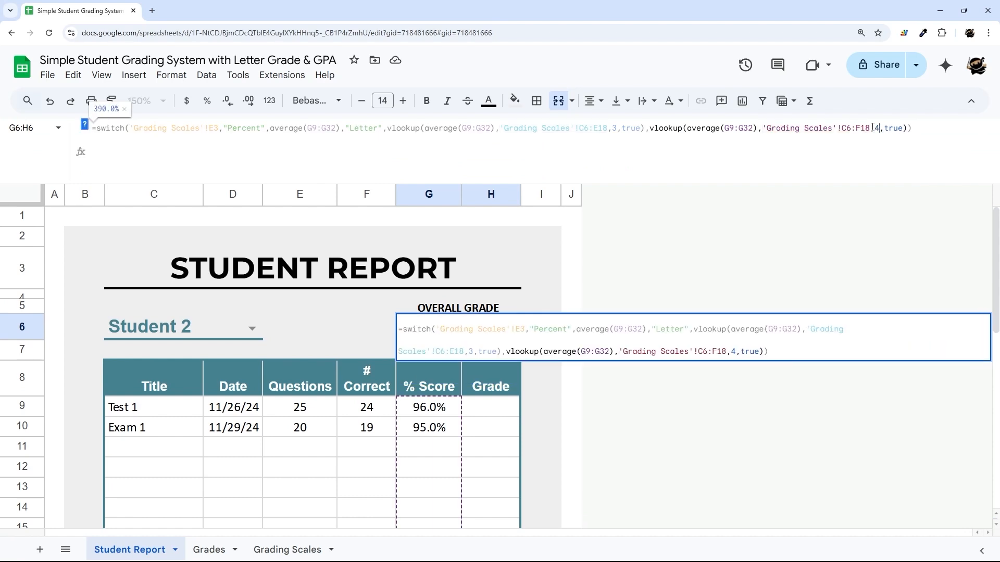
pyautogui.press('Return')
pyautogui.press('Up')
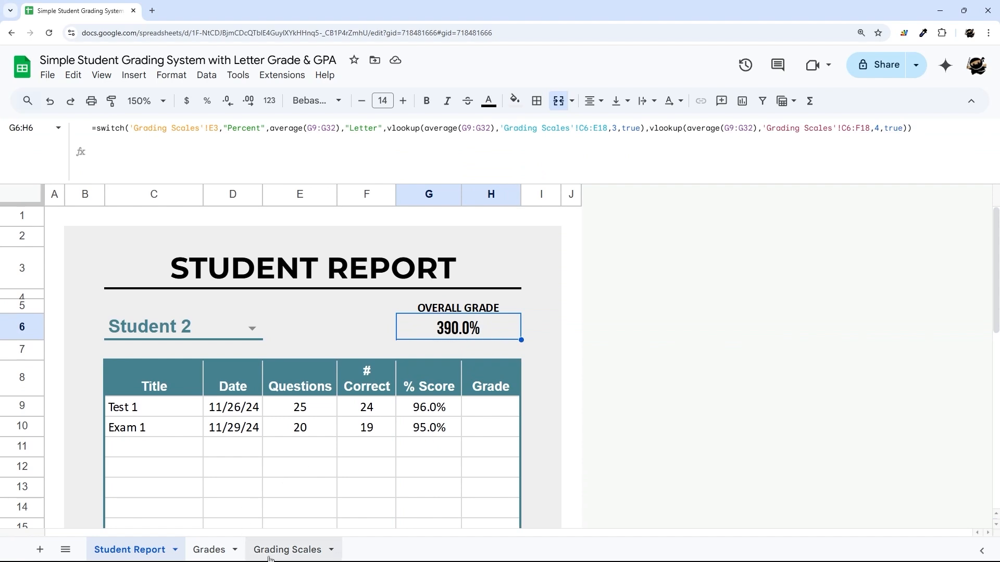
# Check the GPA listed for the 93.33% to 96.67% range on Grading Scales and the number formats available for the Overall Grade
pyautogui.click(287, 550)
pyautogui.click(279, 444)
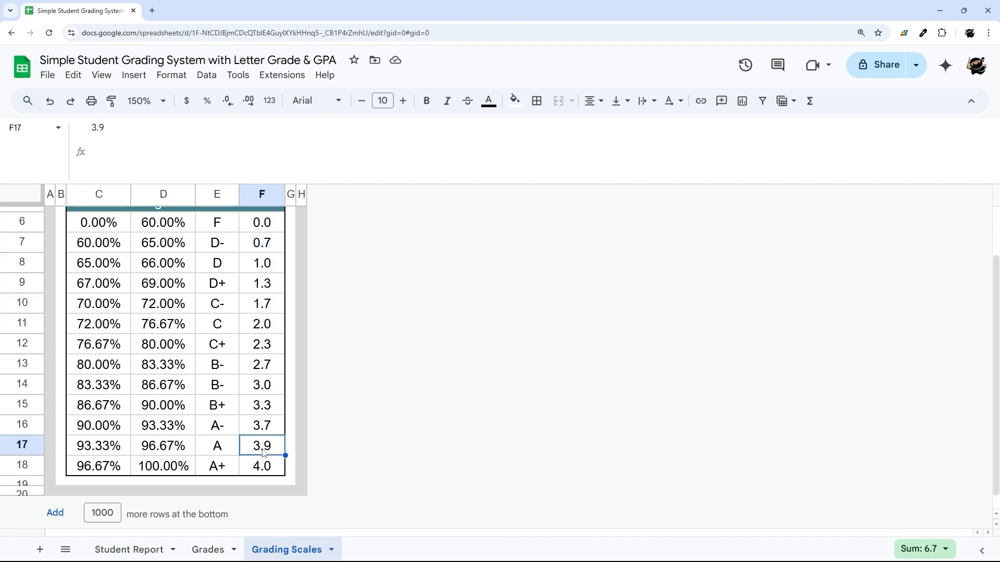
pyautogui.click(129, 550)
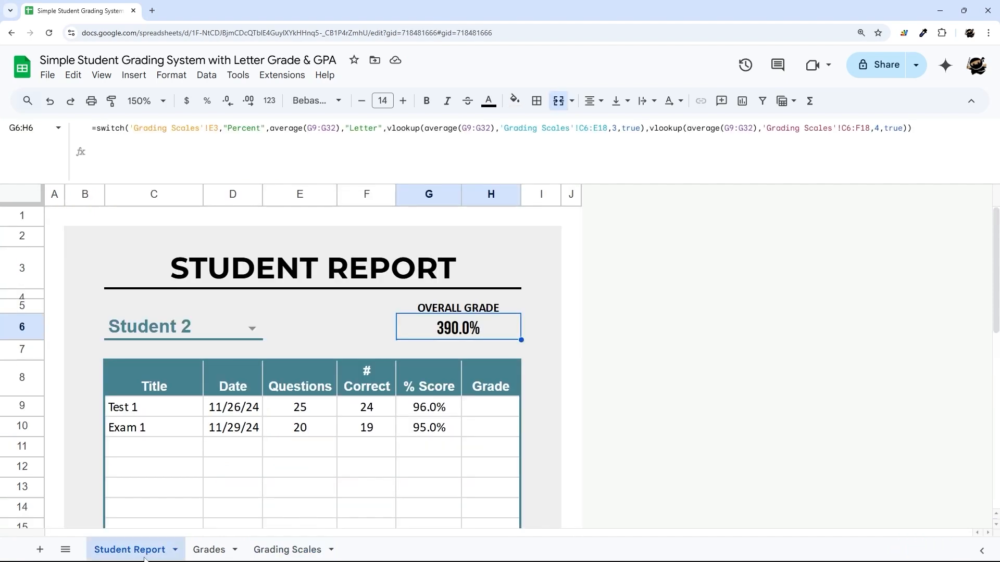
pyautogui.click(270, 100)
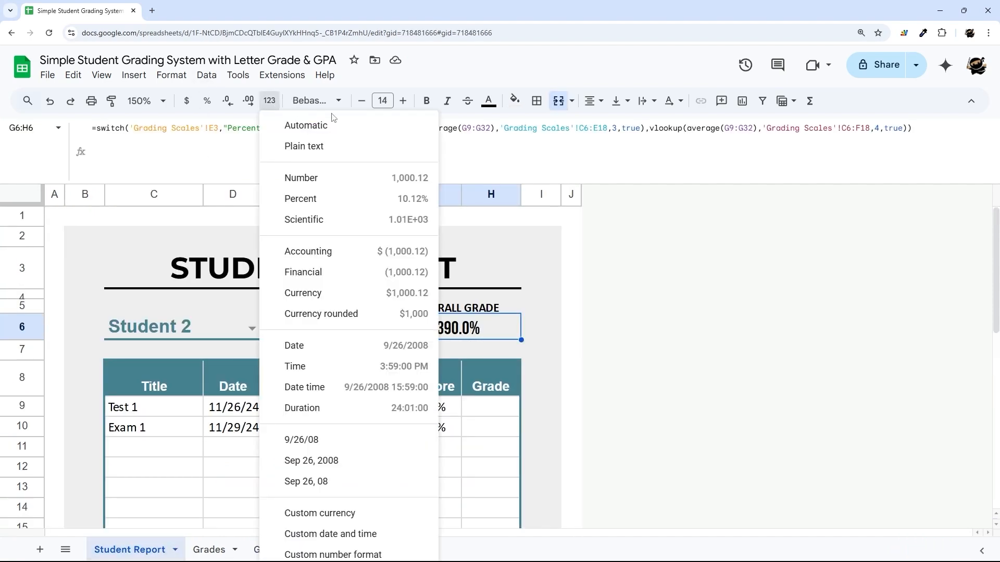
pyautogui.click(538, 311)
# Wrap the GPA VLOOKUP in the Overall Grade formula in a TEXT function with the format "0.0"
pyautogui.click(490, 327)
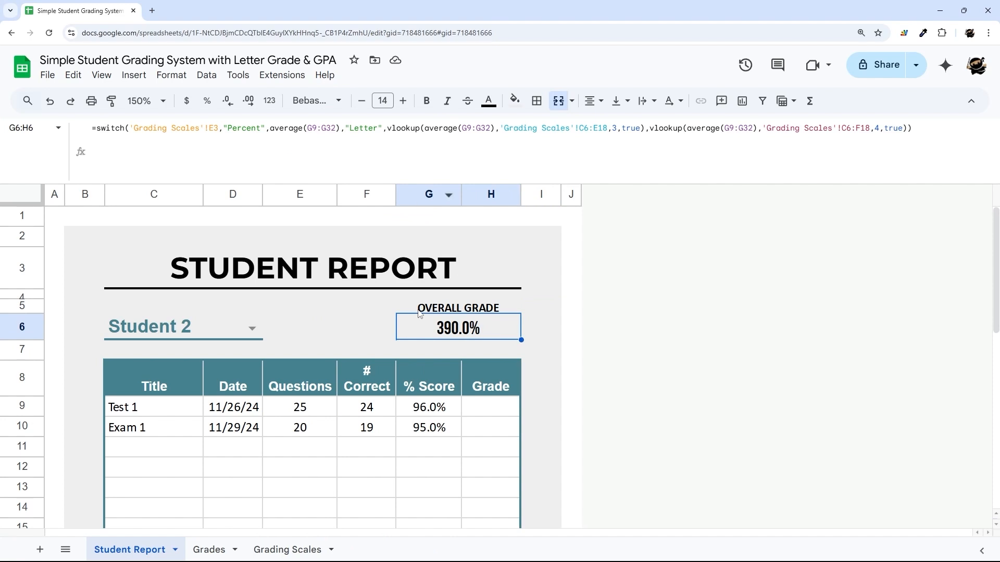
pyautogui.click(659, 128)
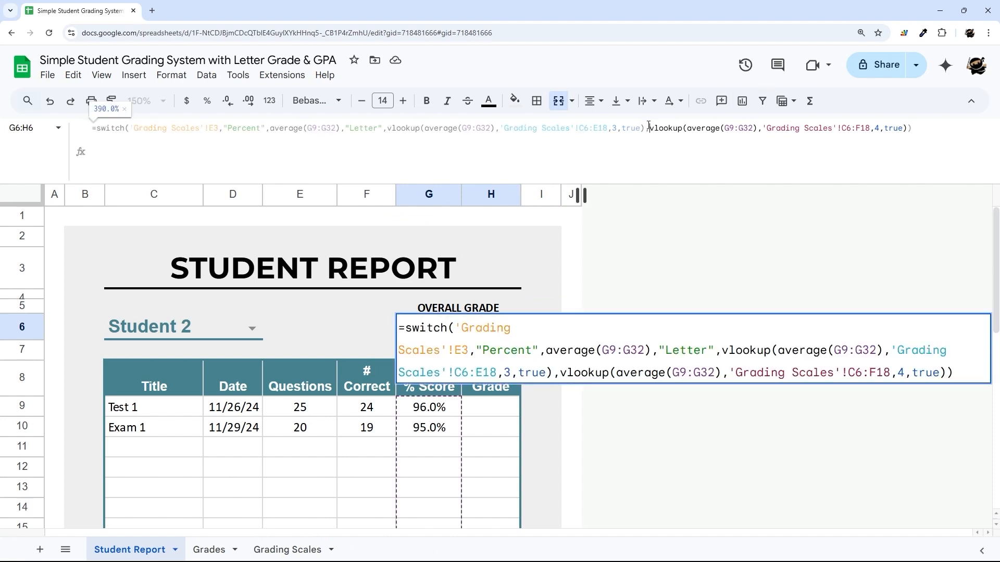
pyautogui.write('text')
pyautogui.write('(')
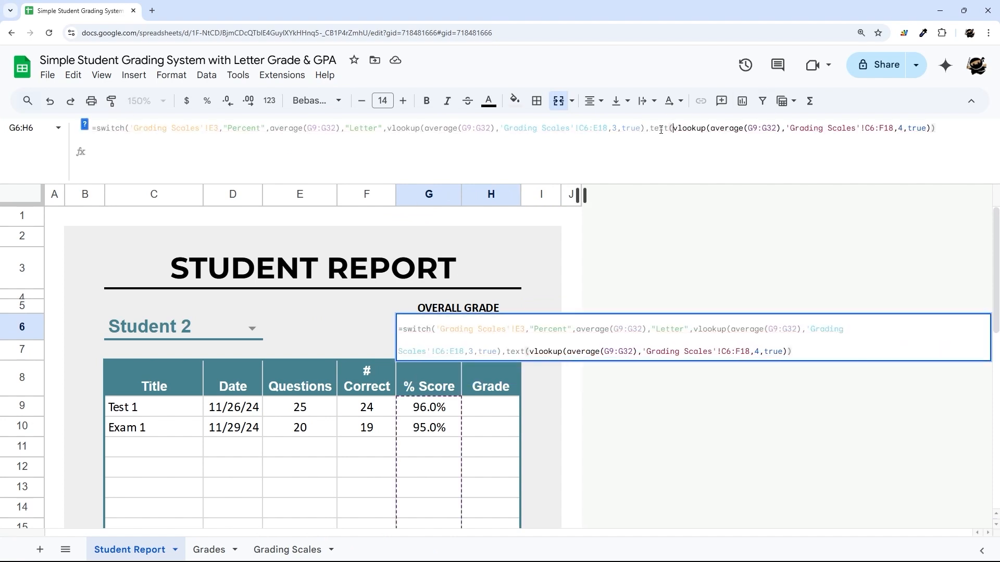
pyautogui.press('End')
pyautogui.press('Left')
pyautogui.write(',"0.0"')
pyautogui.press('Return')
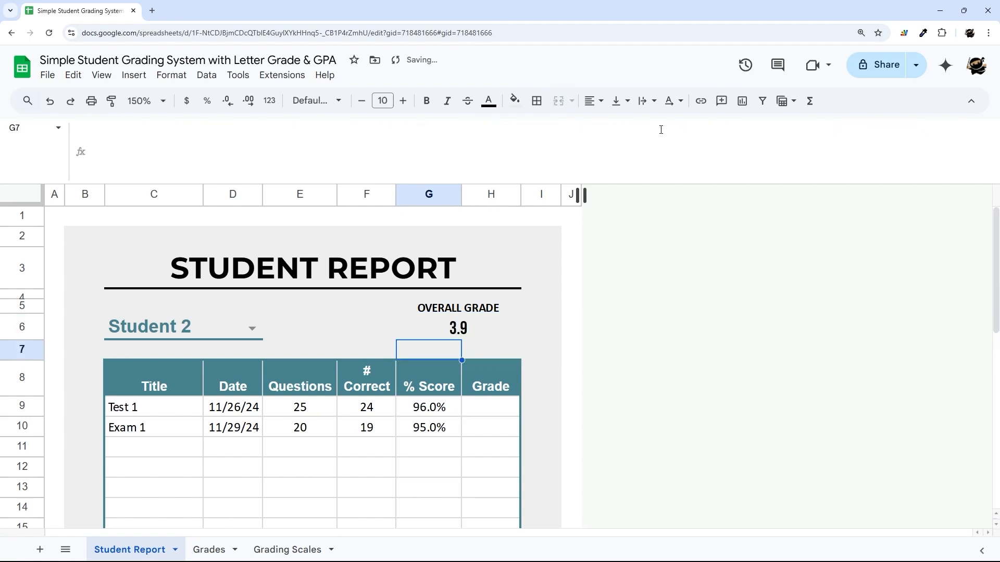
pyautogui.click(472, 326)
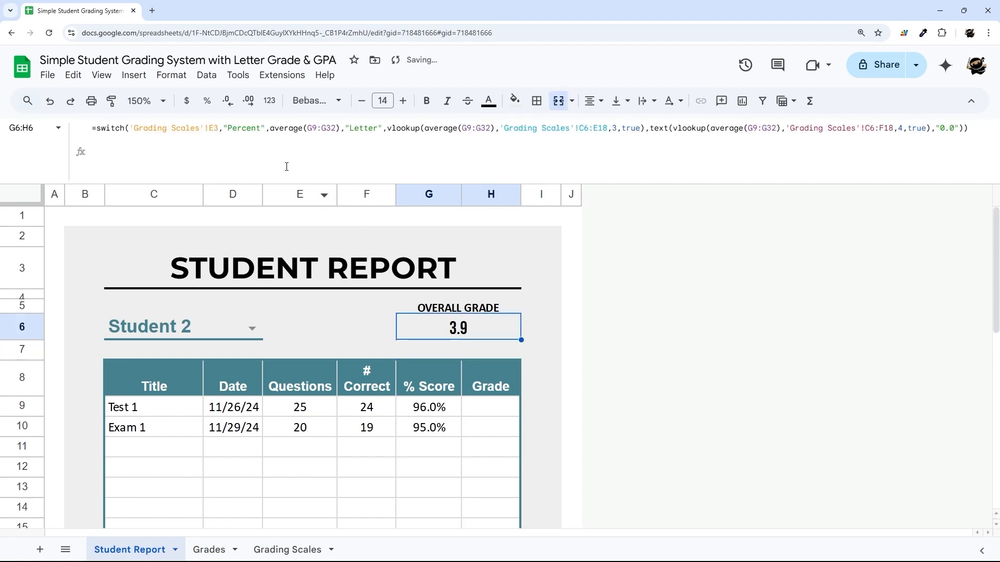
# Set Scoring to Use to Percent on Grading Scales and check the Overall Grade on Student Report
pyautogui.click(288, 548)
pyautogui.scroll(3, 270, 208)
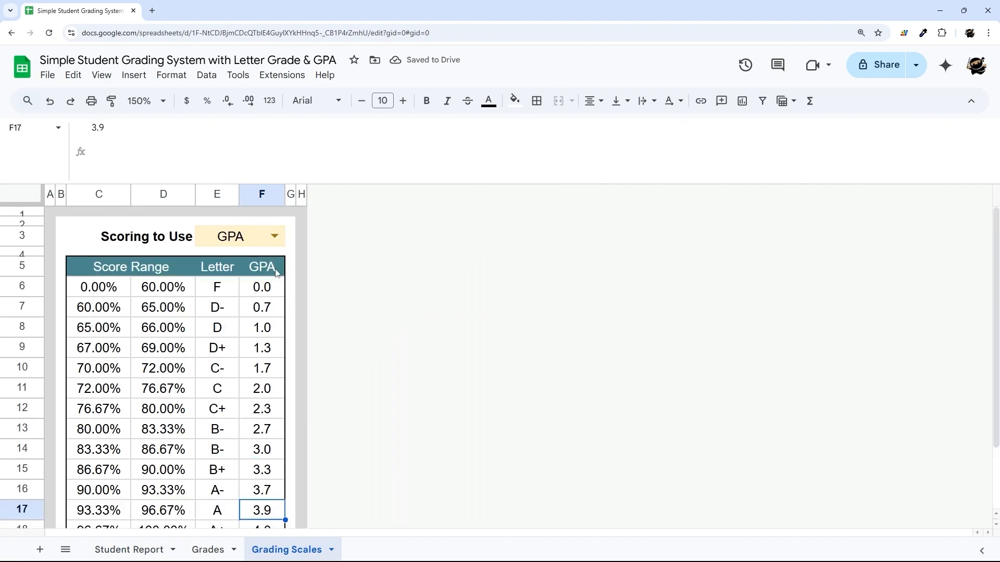
pyautogui.doubleClick(266, 237)
pyautogui.click(224, 256)
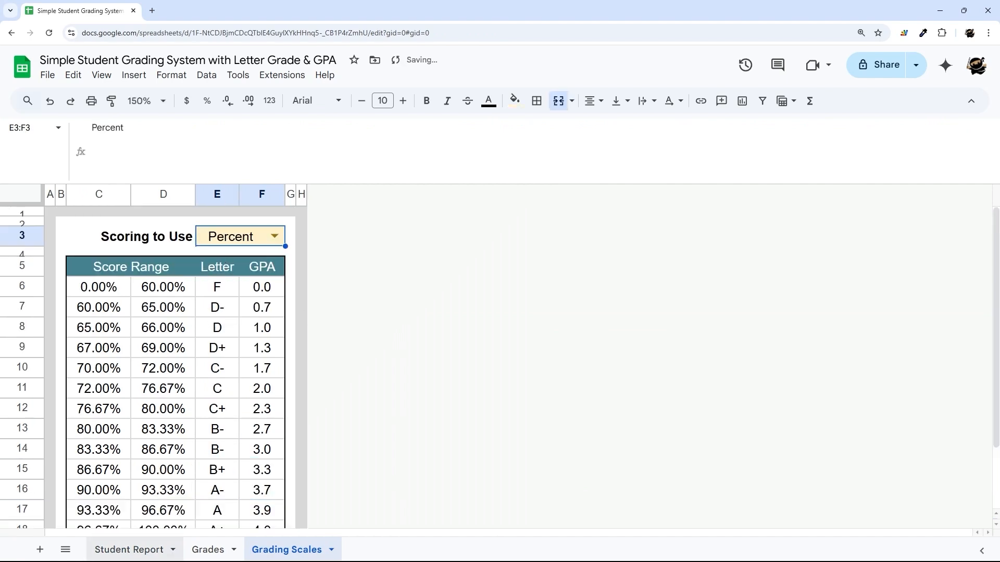
pyautogui.click(113, 551)
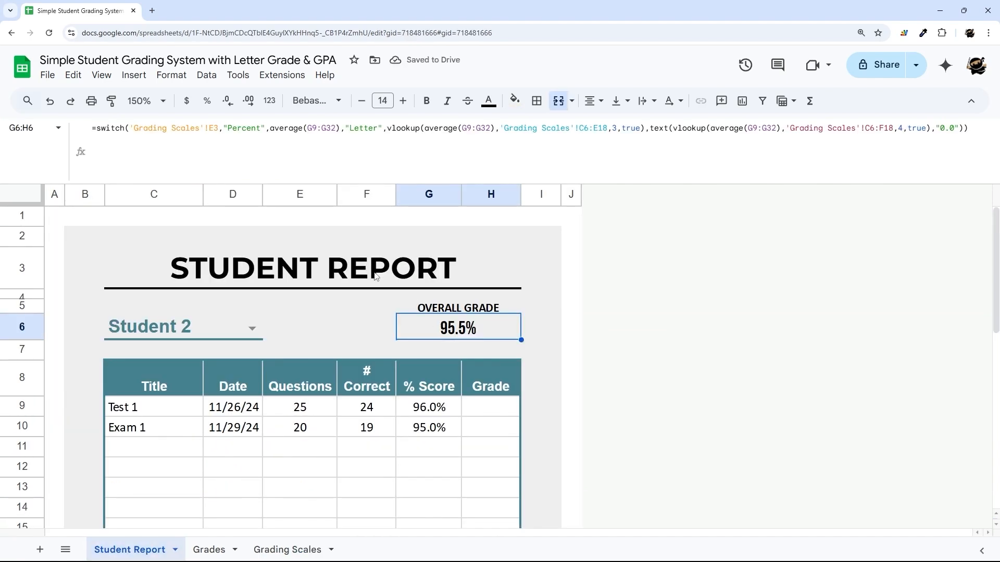
# Wrap the Percent case's average(G9:G32) in the Overall Grade formula in a TEXT function with the format "0.0%"
pyautogui.click(84, 126)
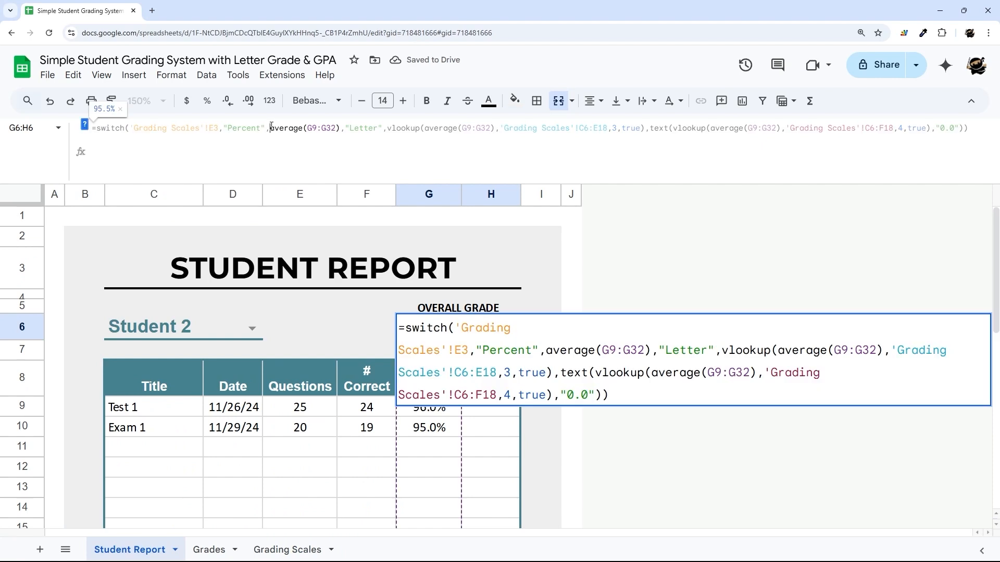
pyautogui.click(272, 128)
pyautogui.write('text(')
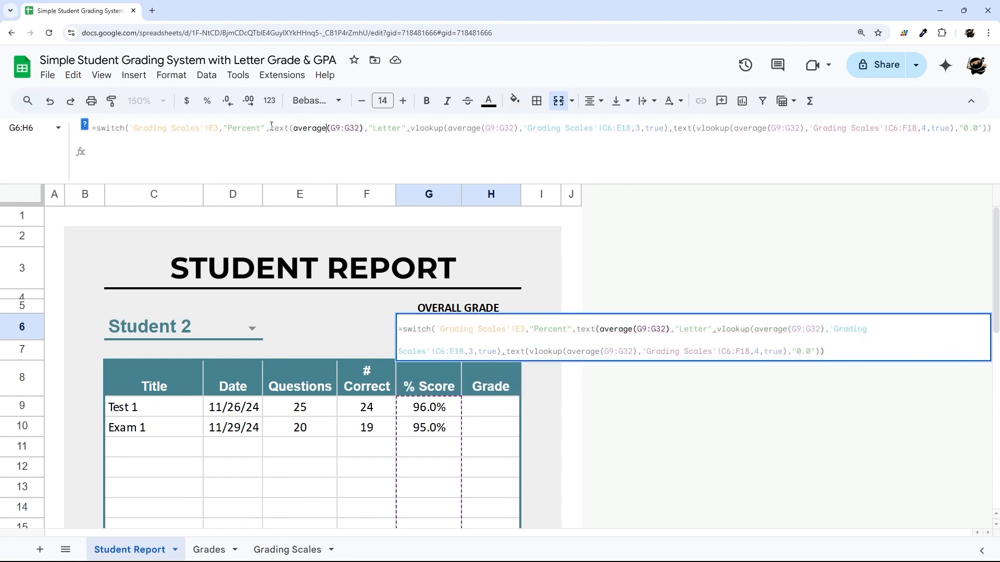
pyautogui.press('Right')
pyautogui.press('Right')
pyautogui.press('Right')
pyautogui.press('Right')
pyautogui.press('Right')
pyautogui.press('Right')
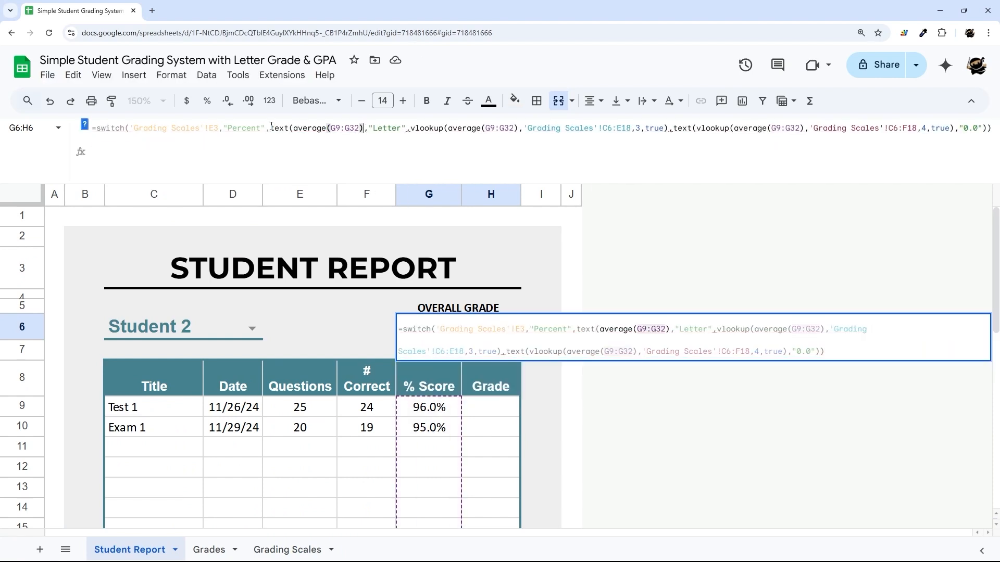
pyautogui.write(',"0.0')
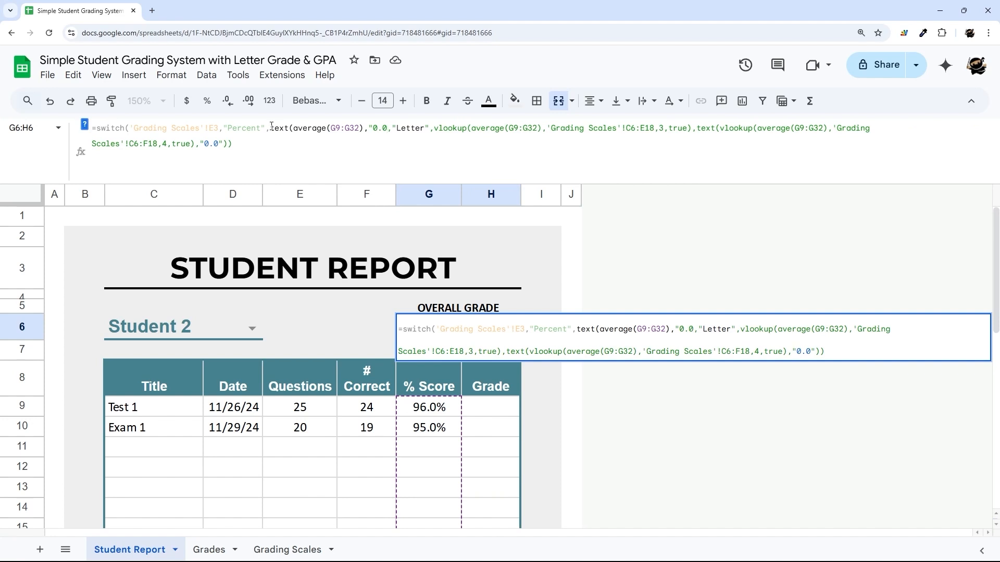
pyautogui.write('%")')
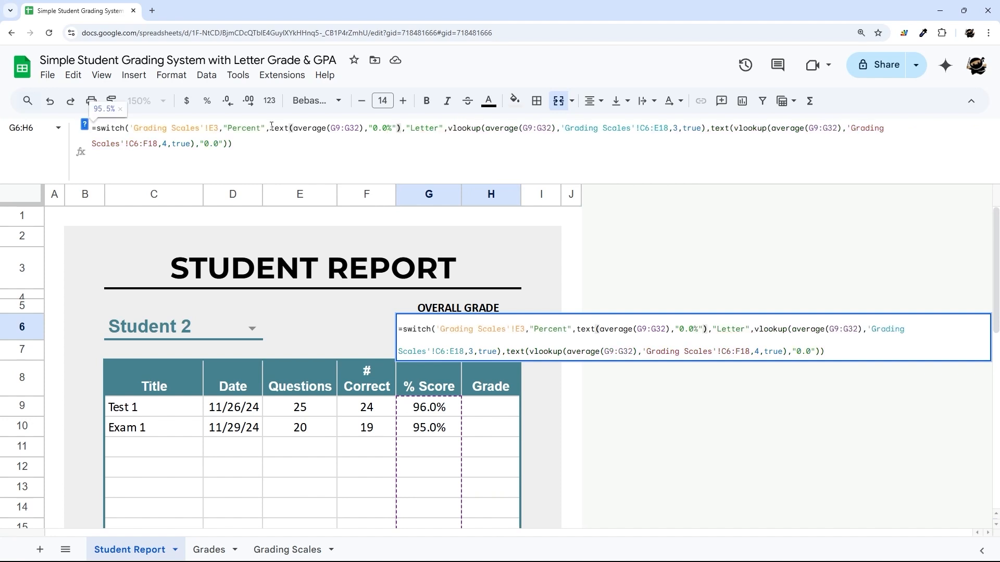
pyautogui.press('Return')
pyautogui.click(473, 327)
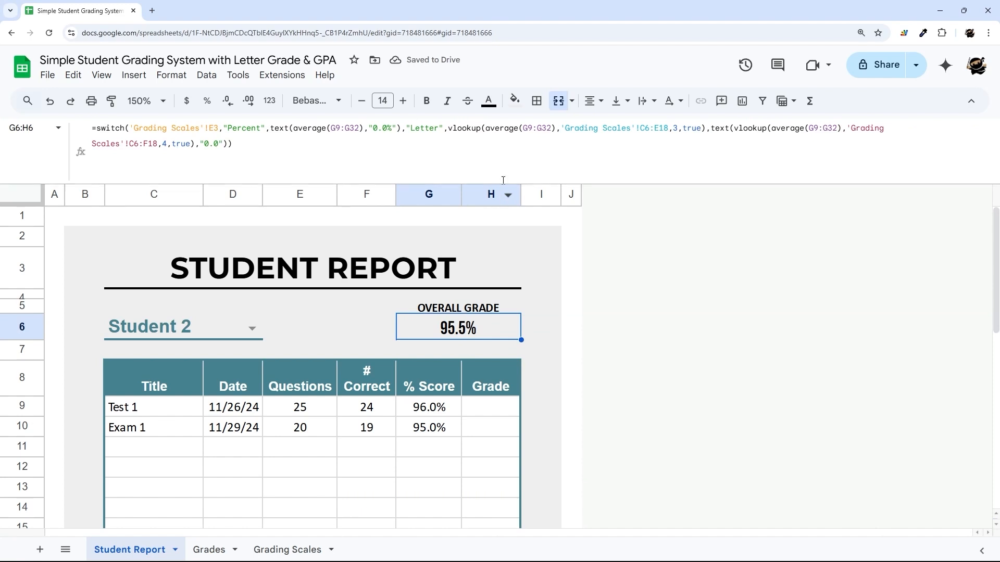
pyautogui.moveTo(260, 149); pyautogui.dragTo(84, 121)
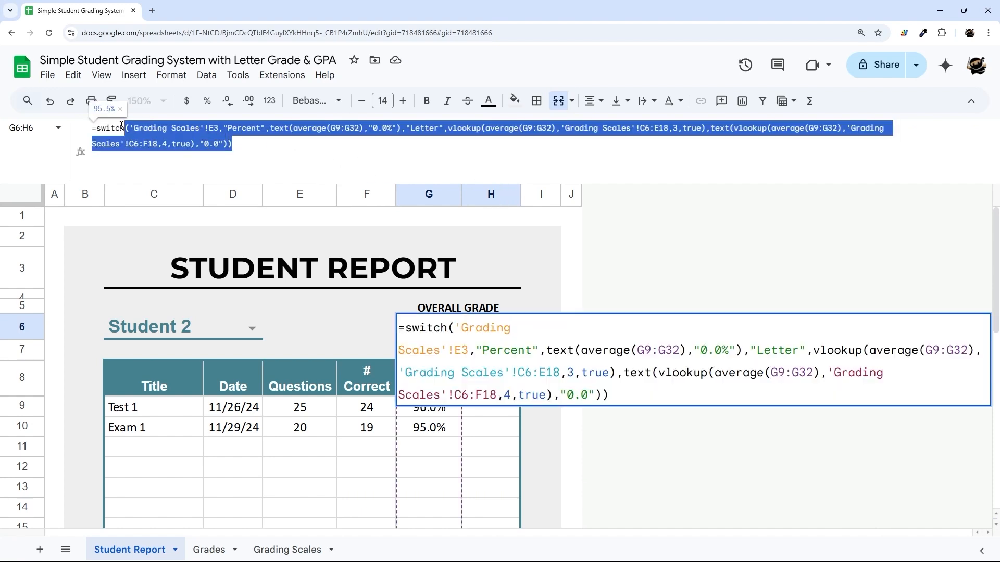
pyautogui.press('Escape')
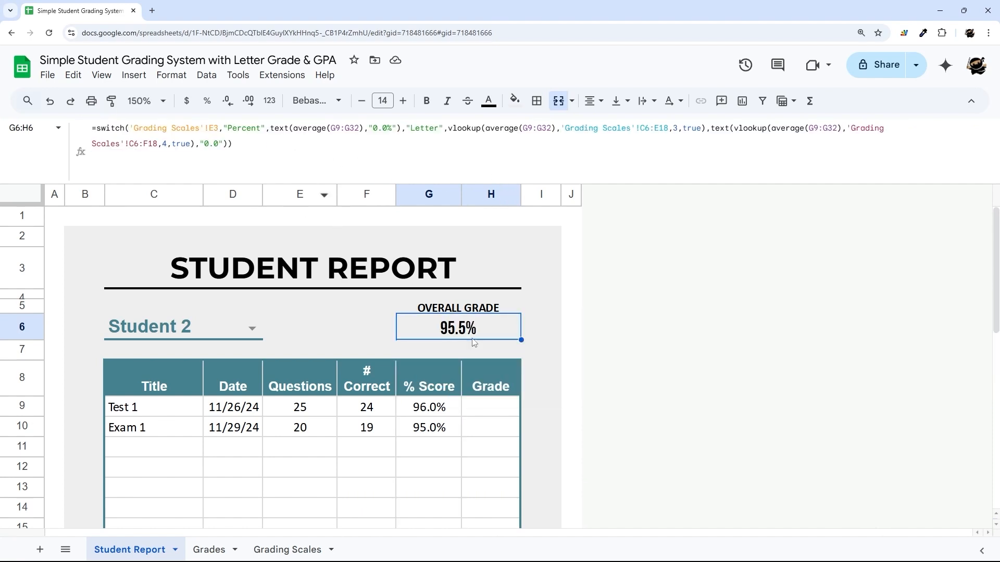
pyautogui.scroll(-3, 475, 337)
pyautogui.moveTo(484, 237); pyautogui.dragTo(487, 453)
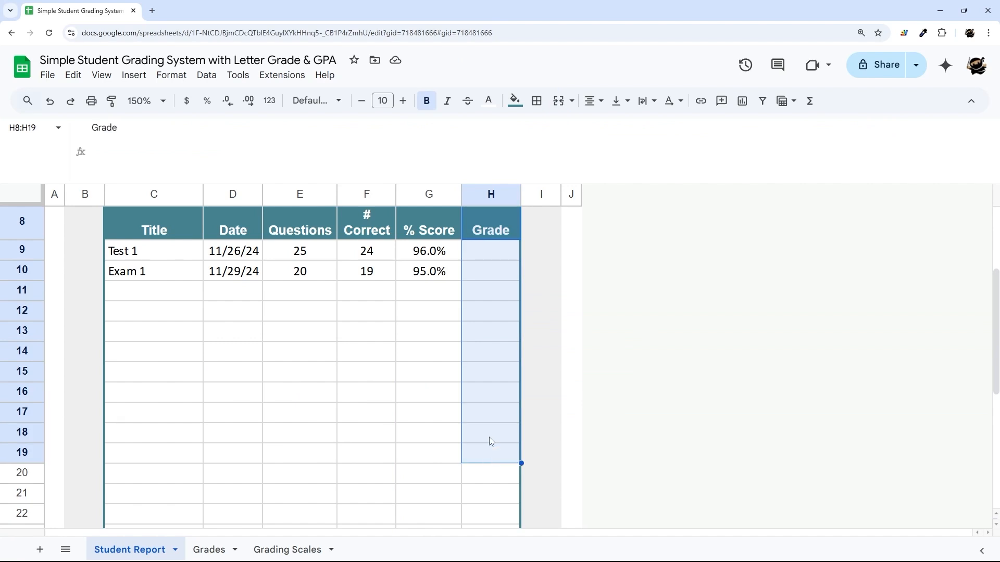
pyautogui.scroll(3, 489, 436)
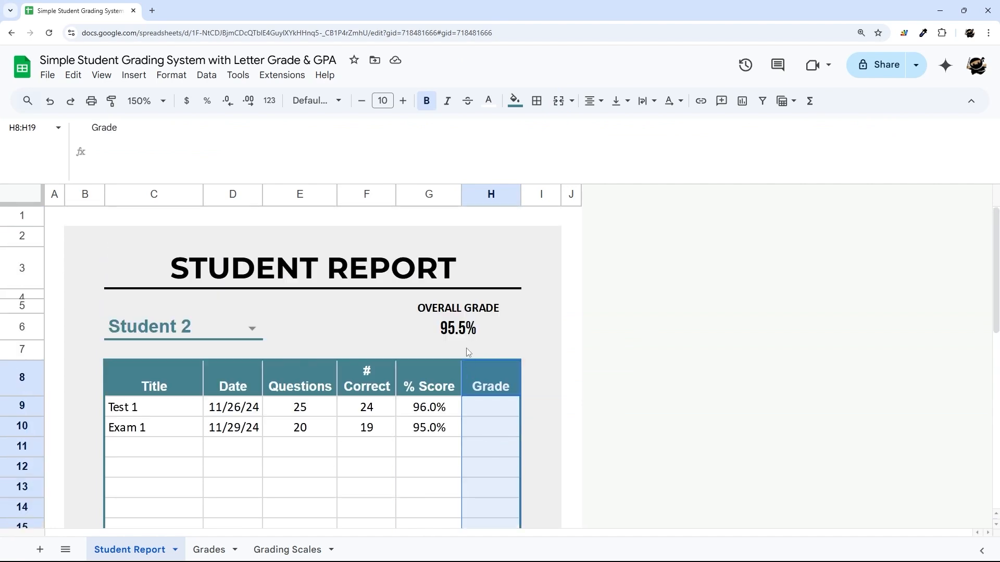
# Copy the full text of the Overall Grade formula into H9, the first cell under Grade
pyautogui.click(463, 333)
pyautogui.tripleClick(249, 149)
pyautogui.hotkey('ctrl', 'c')
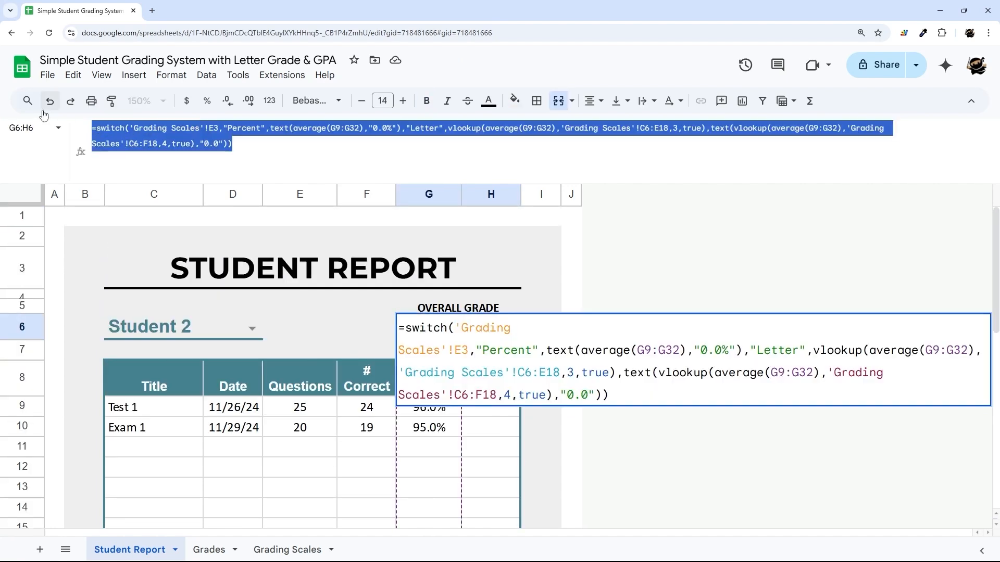
pyautogui.press('Escape')
pyautogui.doubleClick(485, 403)
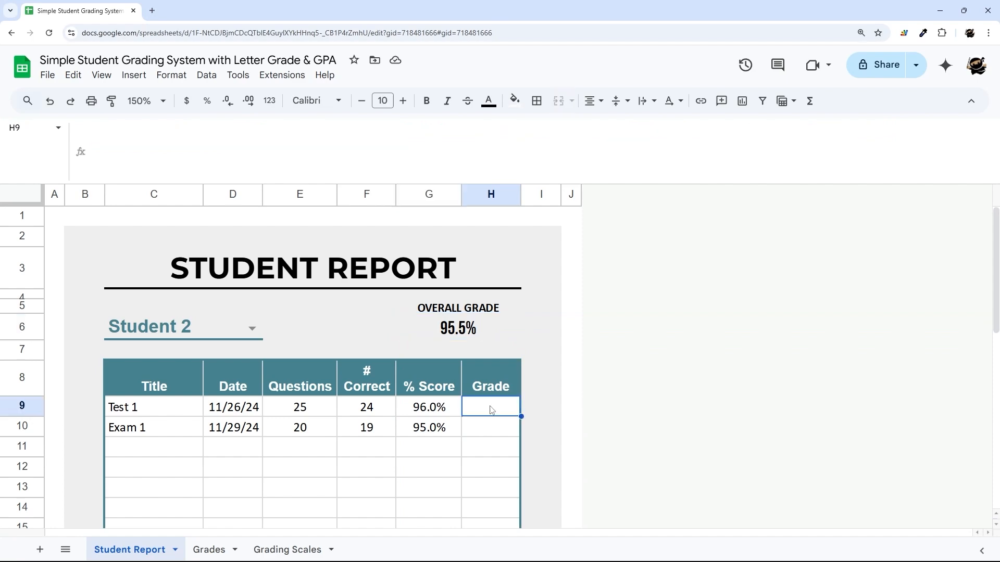
pyautogui.hotkey('ctrl', 'v')
pyautogui.scroll(-4, 514, 387)
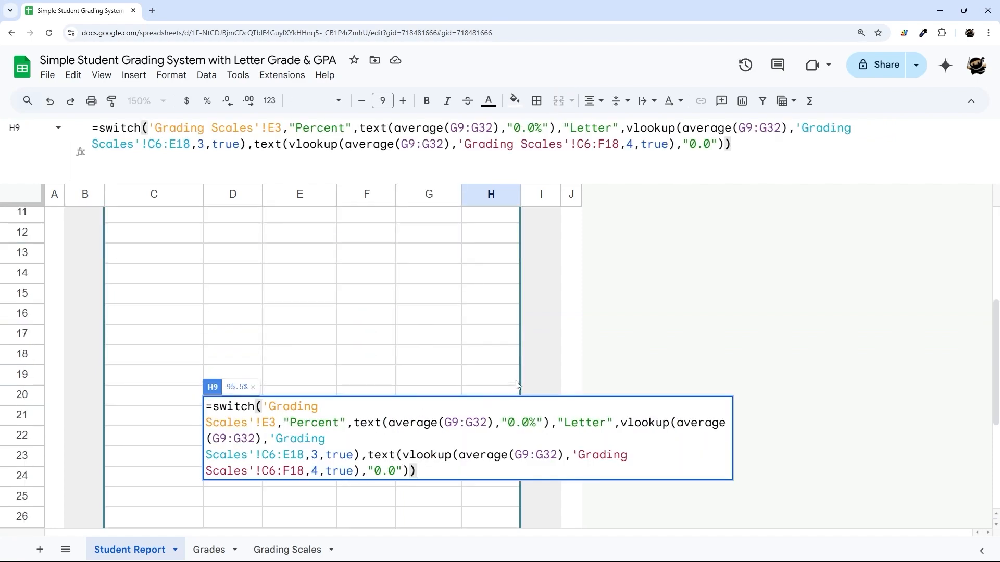
pyautogui.press('Return')
pyautogui.scroll(2, 520, 365)
# Replace average(G9:G32) with G9 in the Percent, Letter and GPA cases of the H9 grade formula
pyautogui.click(490, 276)
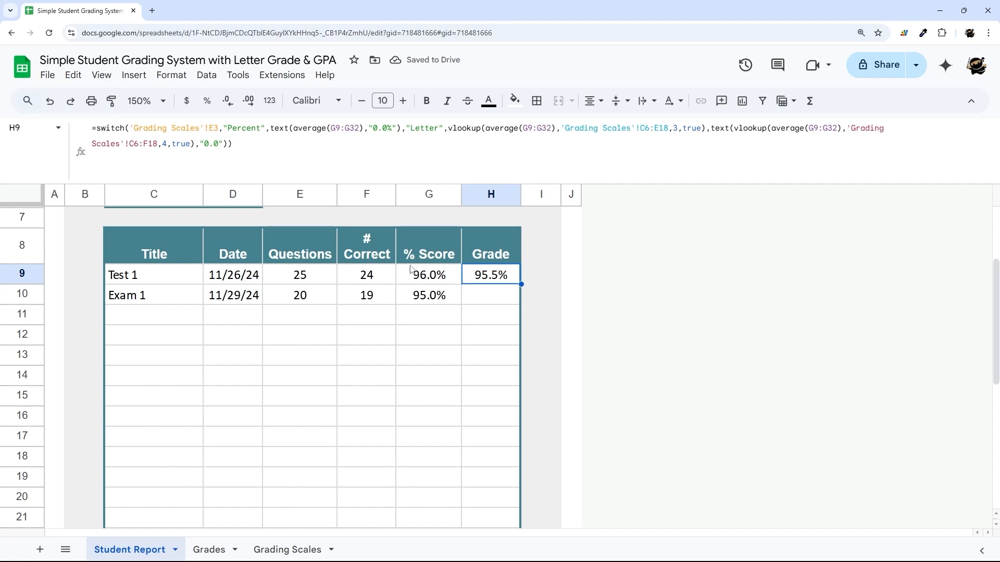
pyautogui.moveTo(294, 128); pyautogui.dragTo(365, 129)
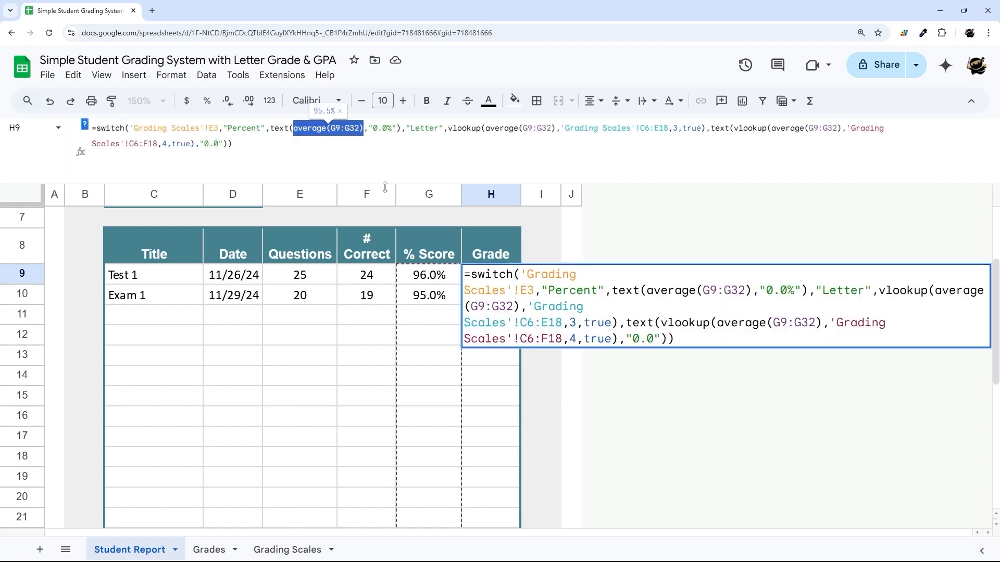
pyautogui.click(416, 276)
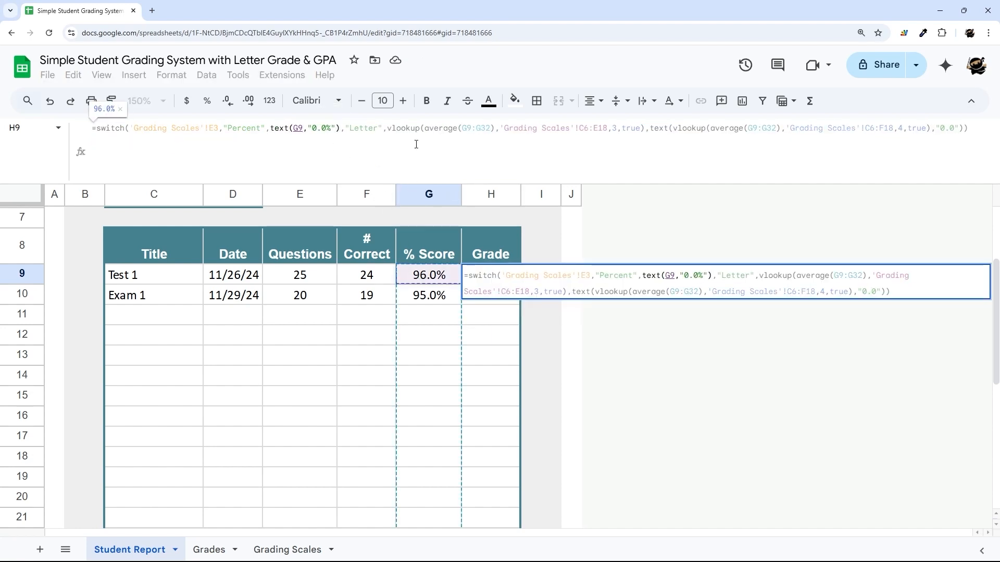
pyautogui.moveTo(424, 129); pyautogui.dragTo(494, 129)
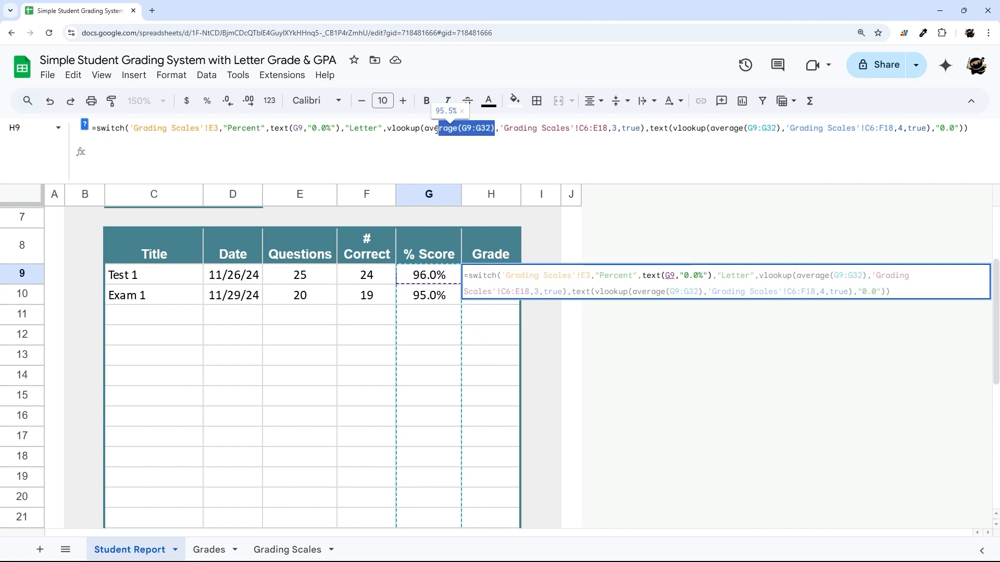
pyautogui.write('G9')
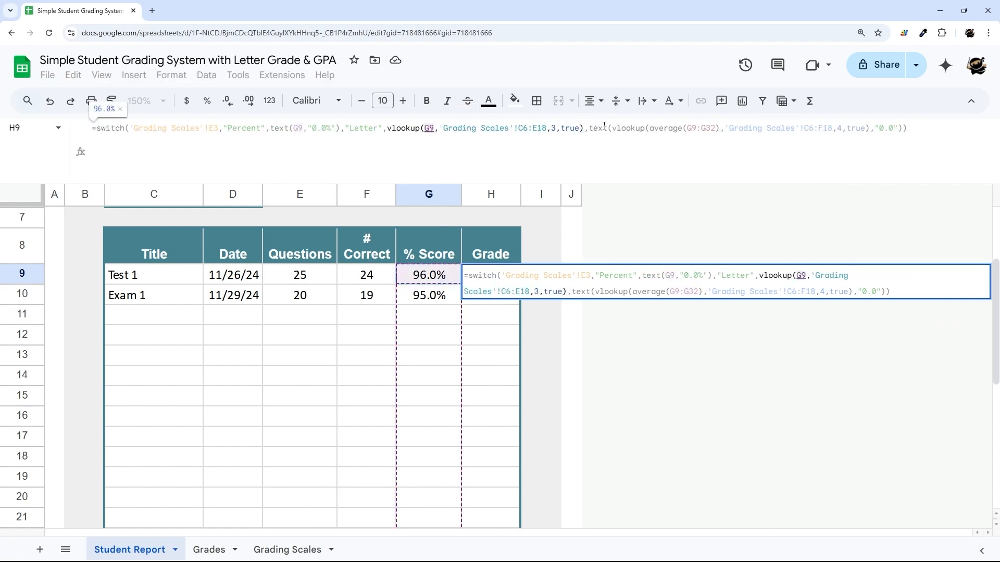
pyautogui.moveTo(650, 129); pyautogui.dragTo(722, 129)
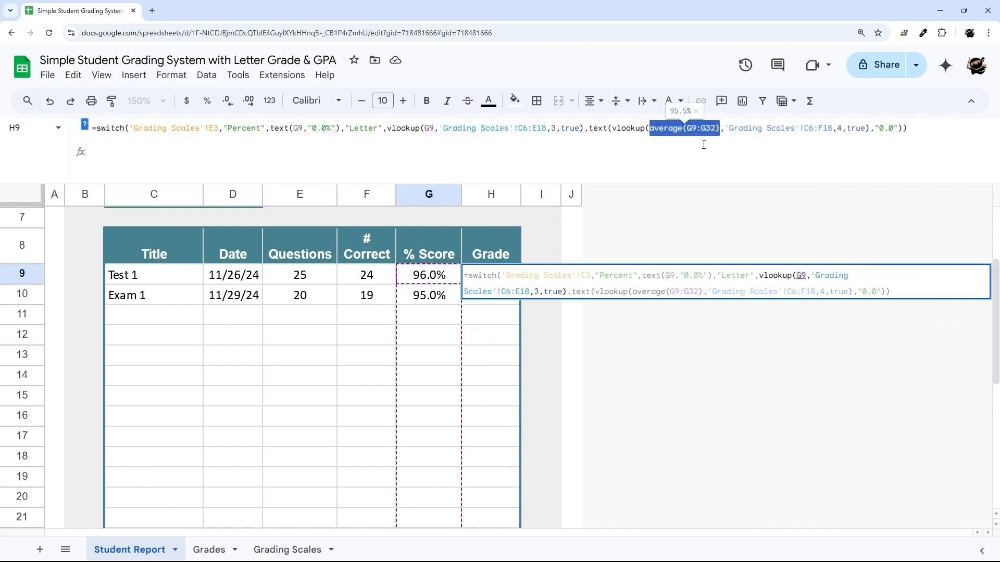
pyautogui.press('BackSpace')
pyautogui.click(431, 275)
pyautogui.press('Return')
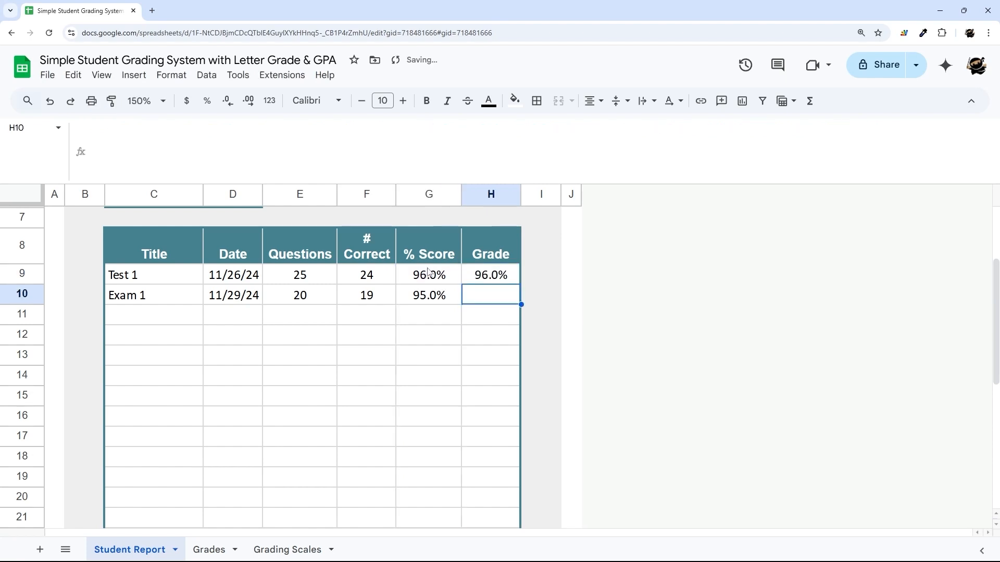
# Fill the H9 grade formula down to H10 and compare the copied formula's references with the Grading Scales sheet
pyautogui.click(483, 277)
pyautogui.moveTo(521, 284); pyautogui.dragTo(504, 299)
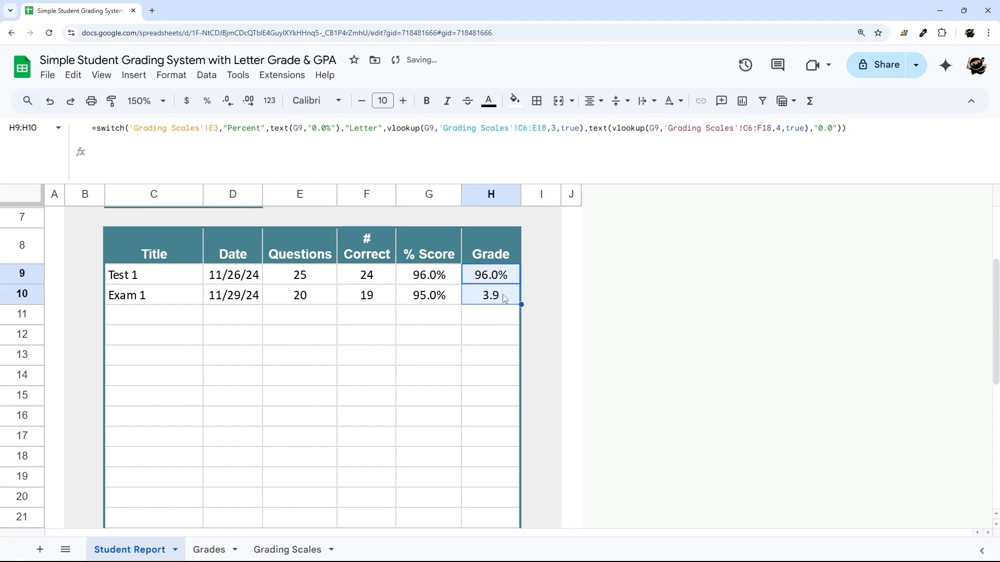
pyautogui.click(503, 300)
pyautogui.click(188, 131)
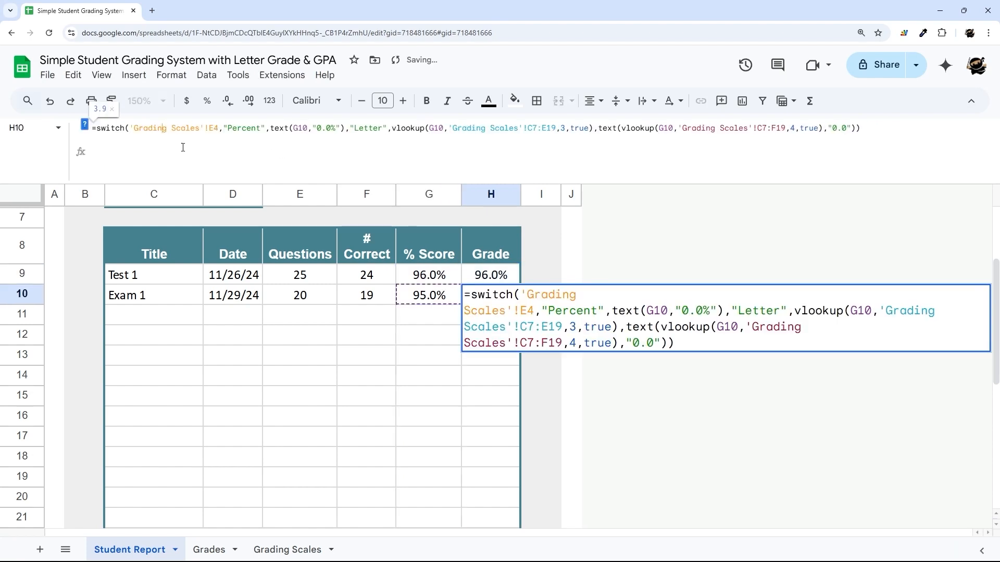
pyautogui.click(281, 549)
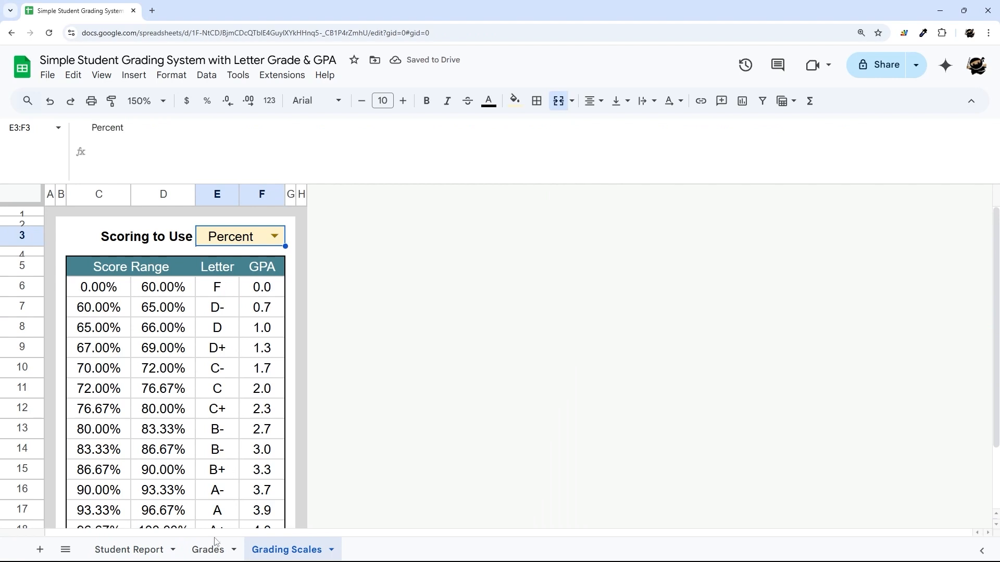
# Make the H9 formula's Grading Scales references absolute on Student Report: $E$3, $C$6:$E$18 and $C$6:$F$18
pyautogui.click(131, 550)
pyautogui.press('Up')
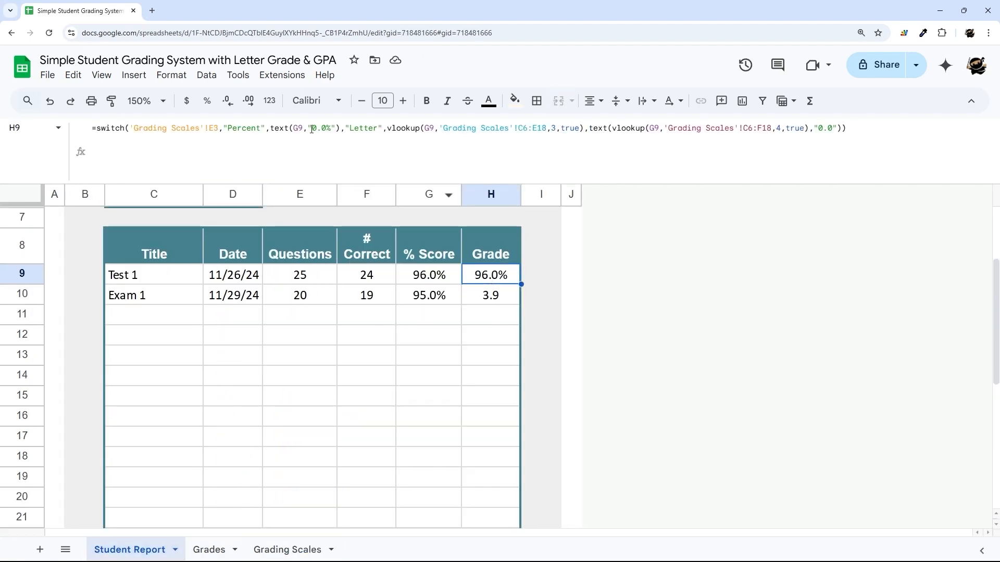
pyautogui.click(201, 128)
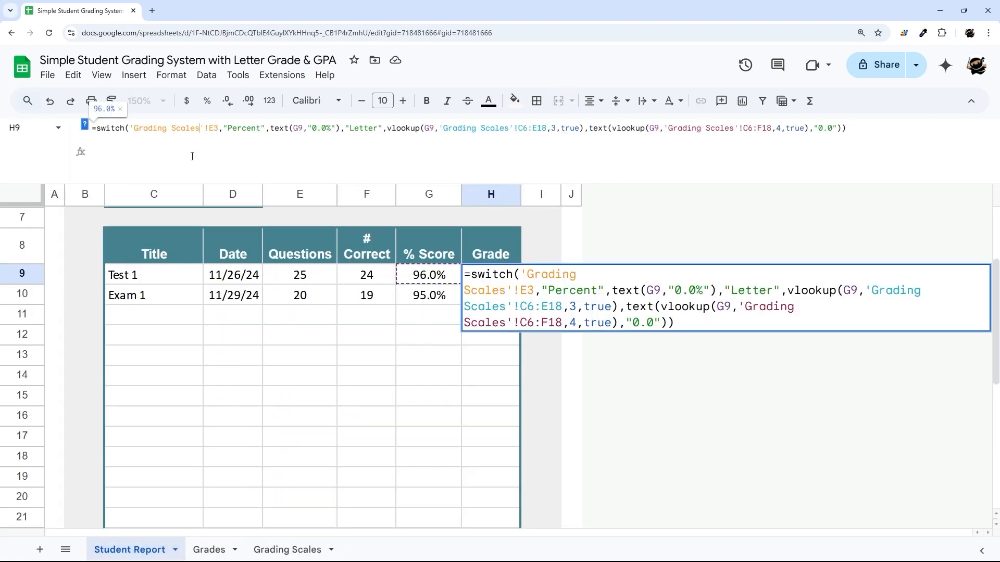
pyautogui.click(221, 132)
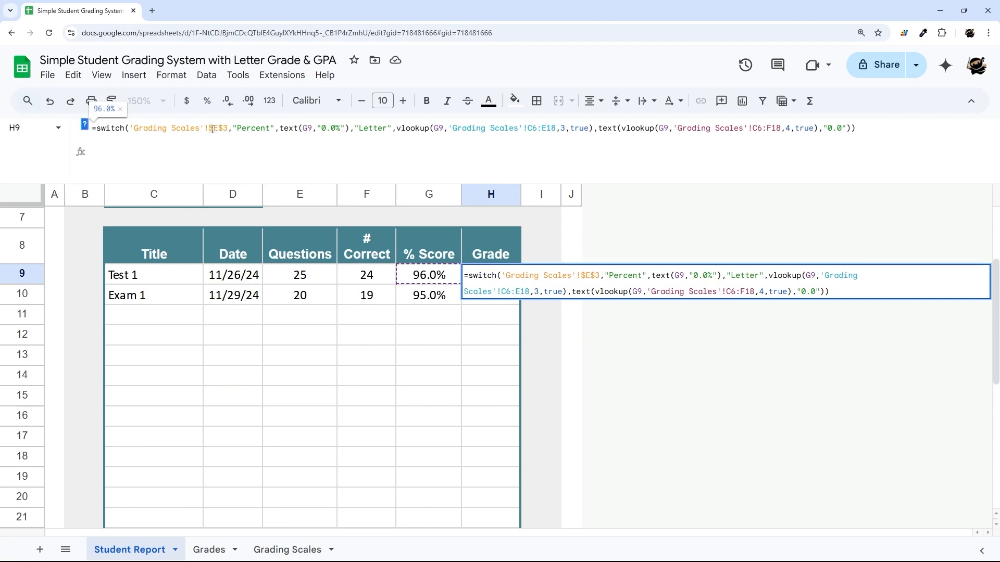
pyautogui.press('F4')
pyautogui.moveTo(219, 131); pyautogui.dragTo(223, 131)
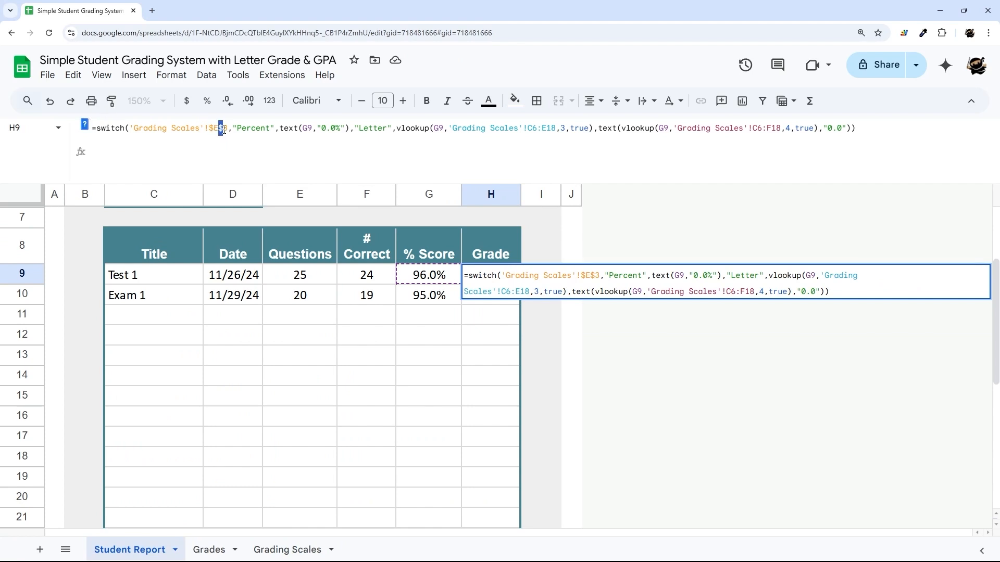
pyautogui.click(531, 127)
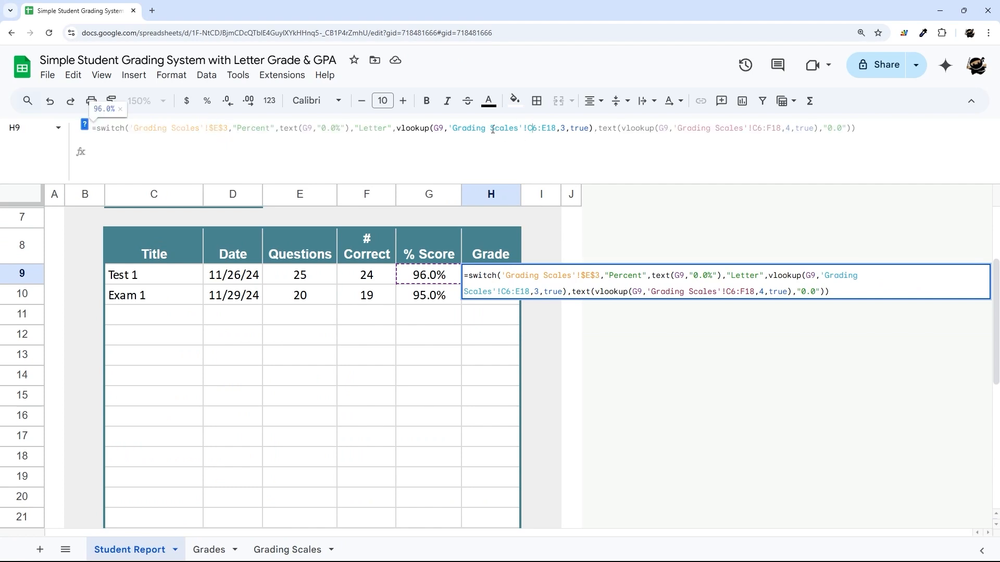
pyautogui.press('F4')
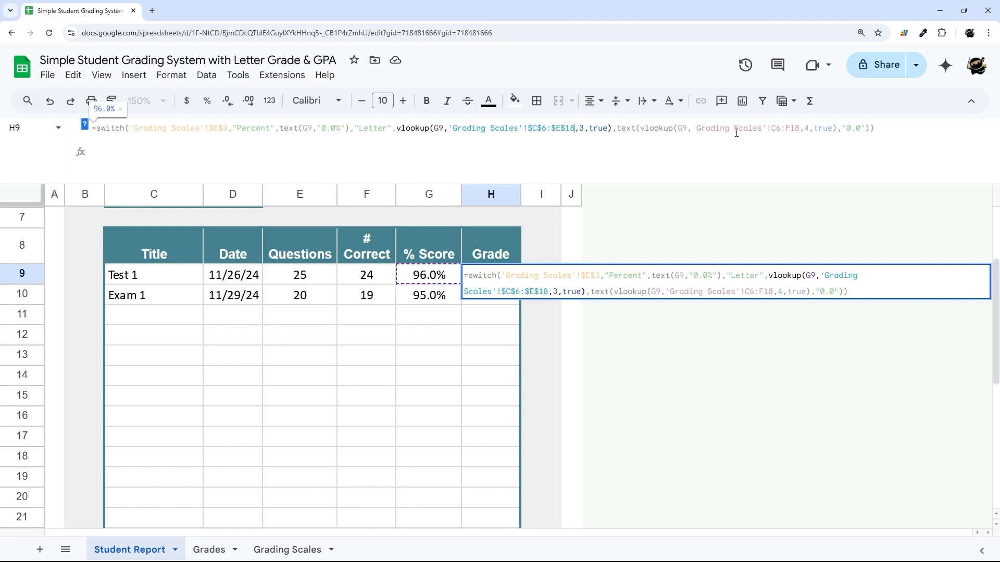
pyautogui.click(737, 130)
pyautogui.press('F4')
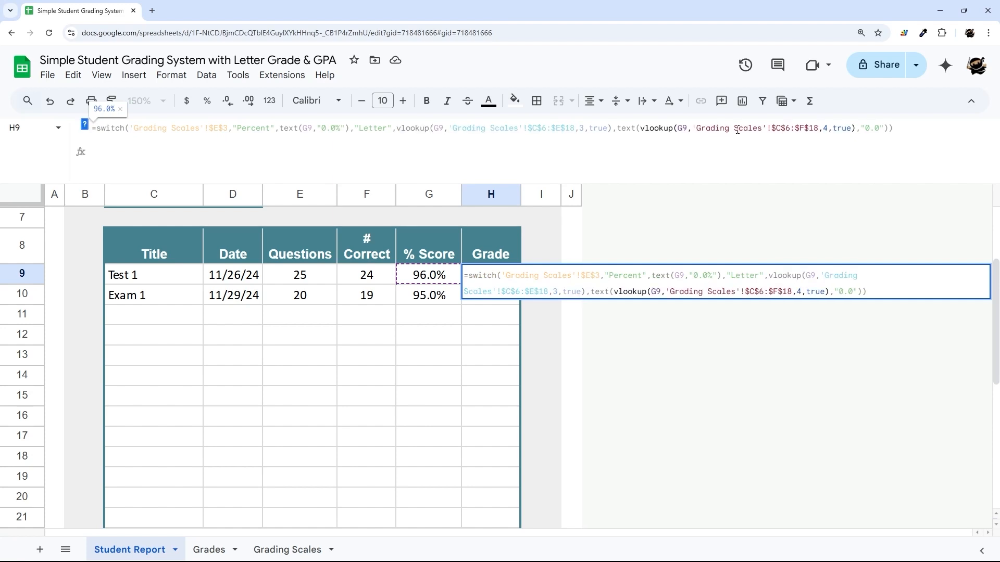
pyautogui.press('Return')
# Fill the corrected H9 formula down to H10 and compare the test grades with the Overall Grade
pyautogui.click(514, 282)
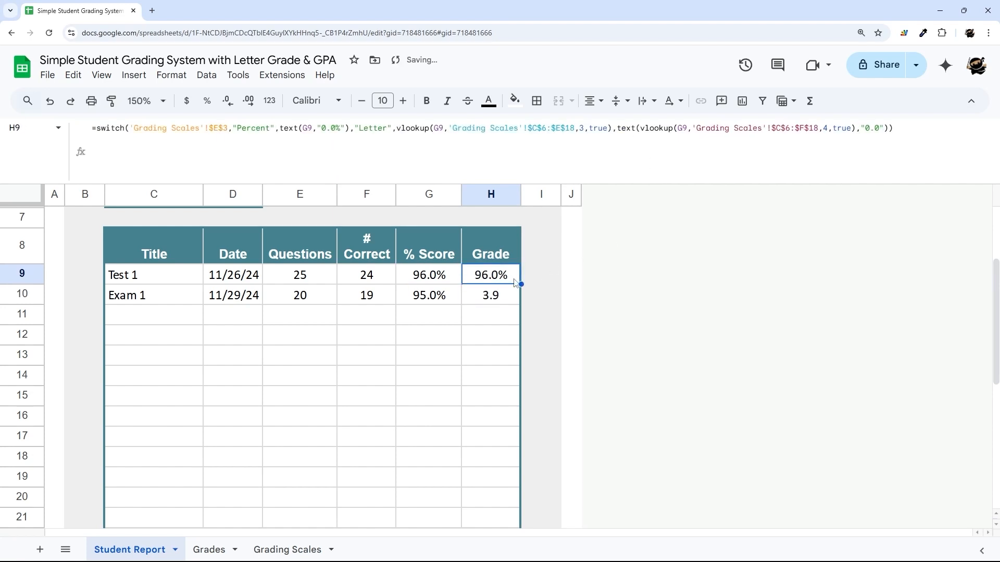
pyautogui.moveTo(521, 284); pyautogui.dragTo(513, 301)
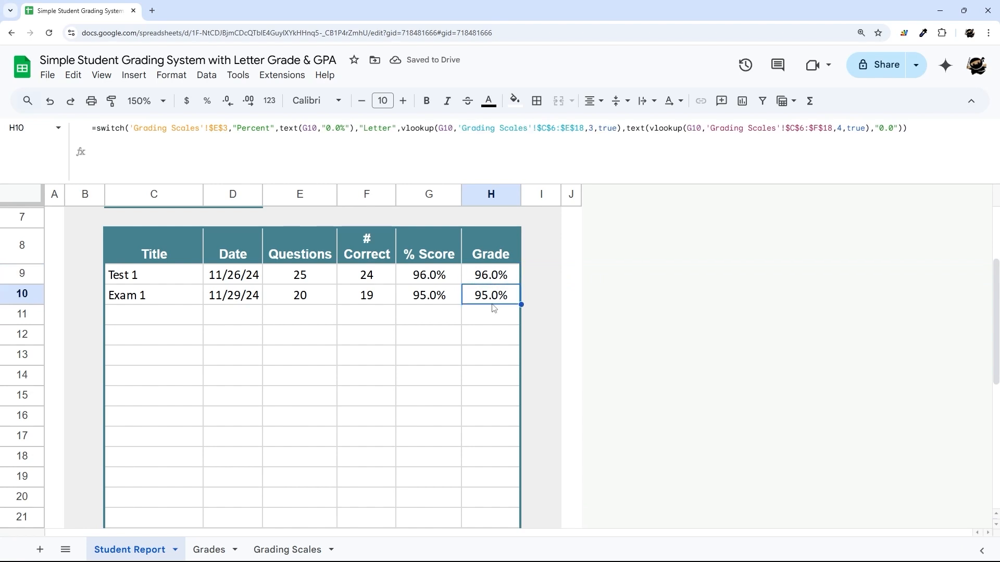
pyautogui.scroll(3, 494, 308)
pyautogui.click(500, 393)
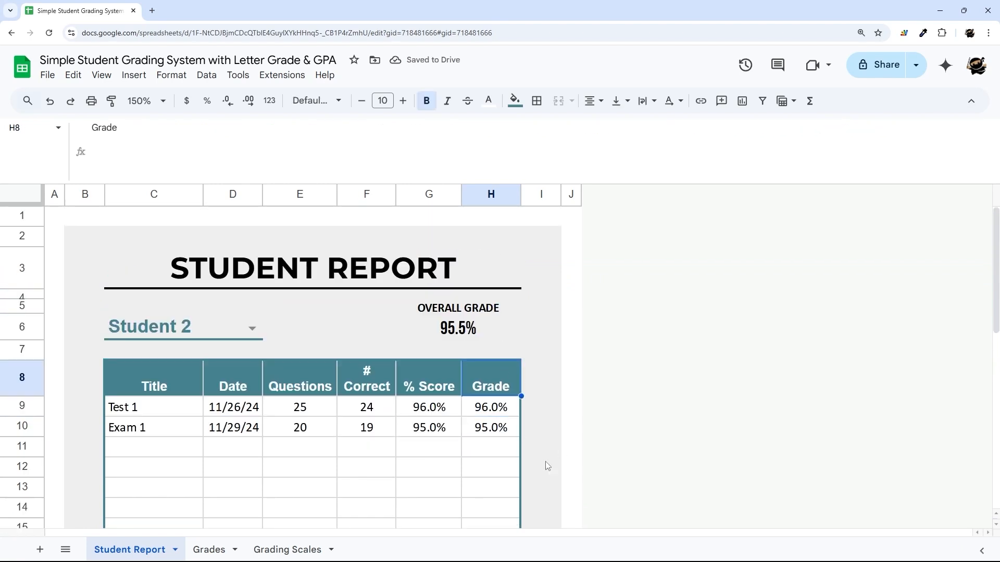
# Clear the grade formulas from H9:H10
pyautogui.scroll(-3, 480, 436)
pyautogui.moveTo(489, 263)
pyautogui.mouseDown()
pyautogui.moveTo(492, 424)
pyautogui.moveTo(503, 252)
pyautogui.mouseUp()
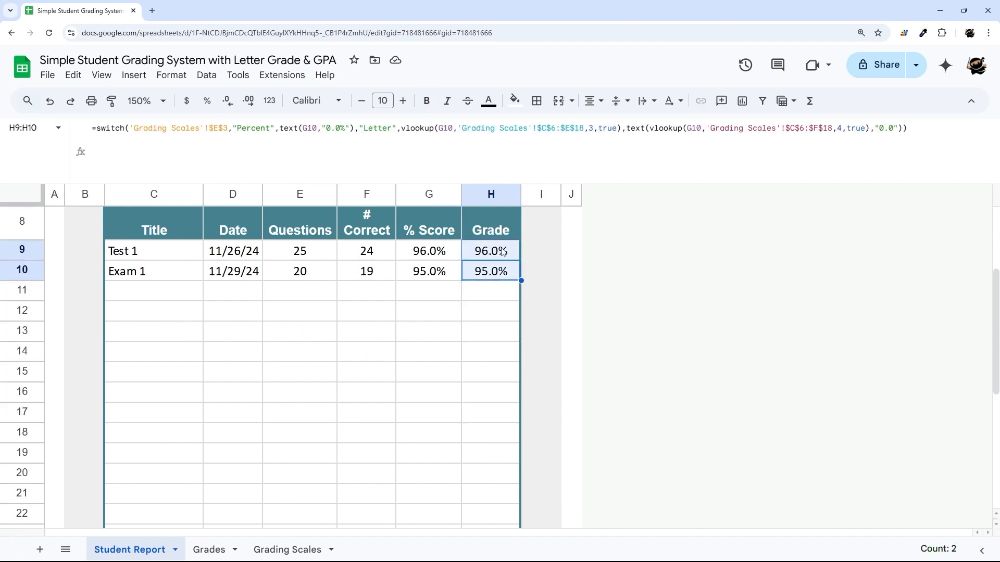
pyautogui.press('Delete')
# Turn the Grade header in H8 into an array formula beginning ={"Grade";arrayformula(IF(
pyautogui.press('Up')
pyautogui.scroll(2, 323, 229)
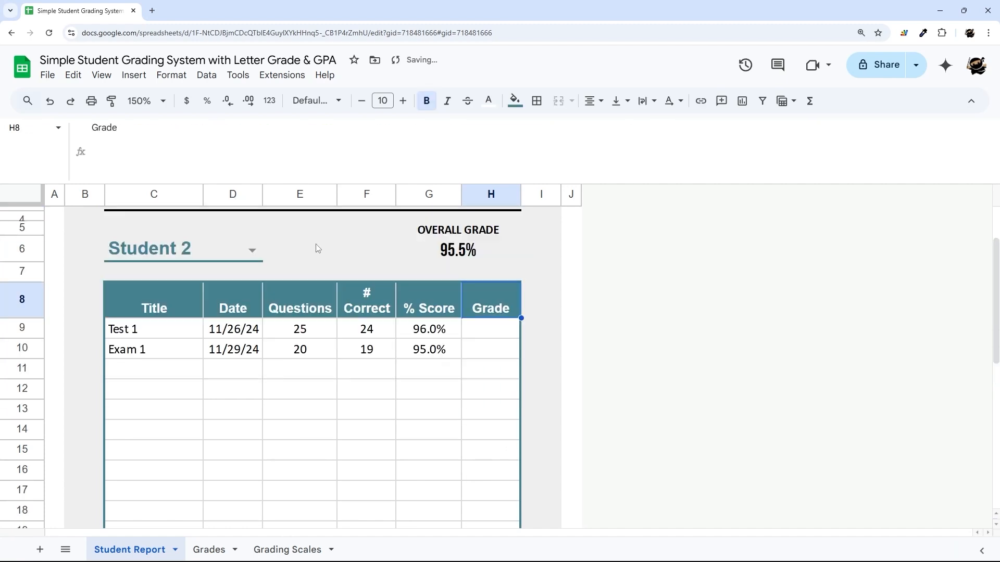
pyautogui.click(158, 131)
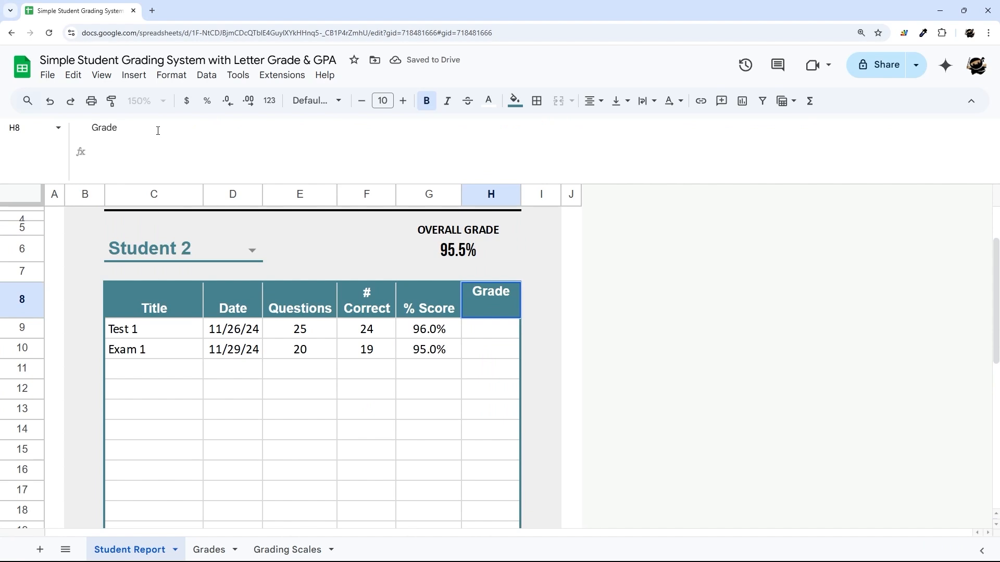
pyautogui.write('={"')
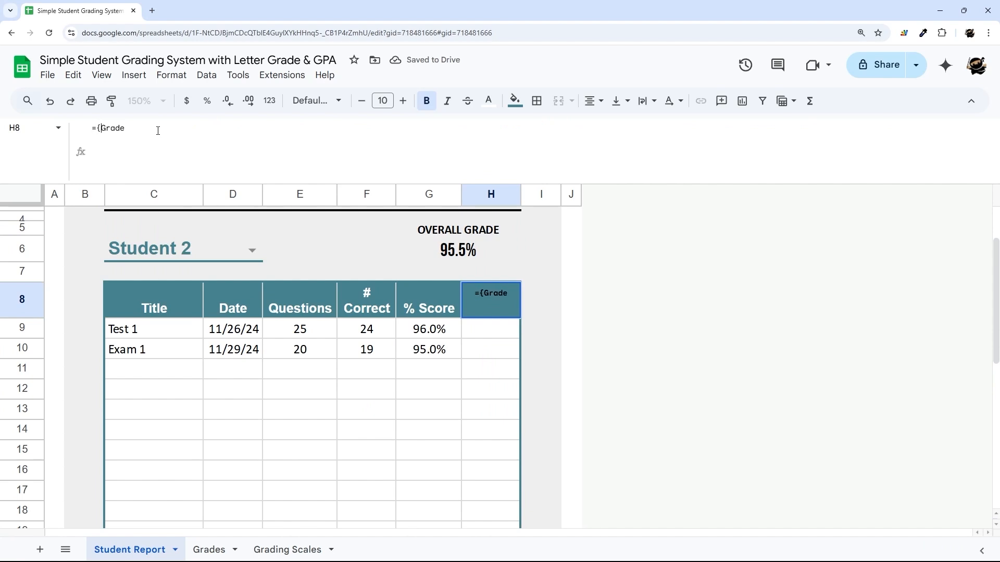
pyautogui.press('End')
pyautogui.write(';ar')
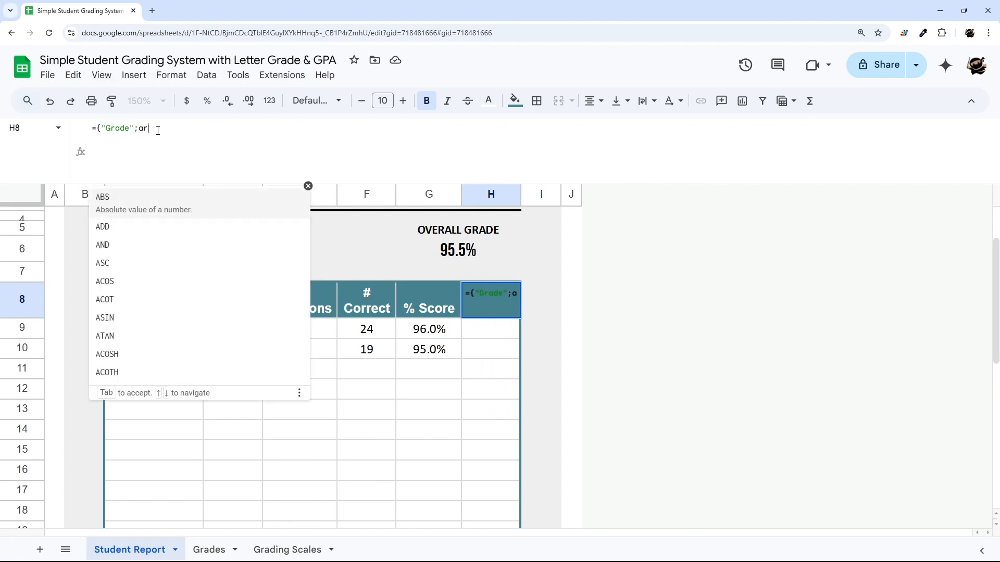
pyautogui.write('rayformula')
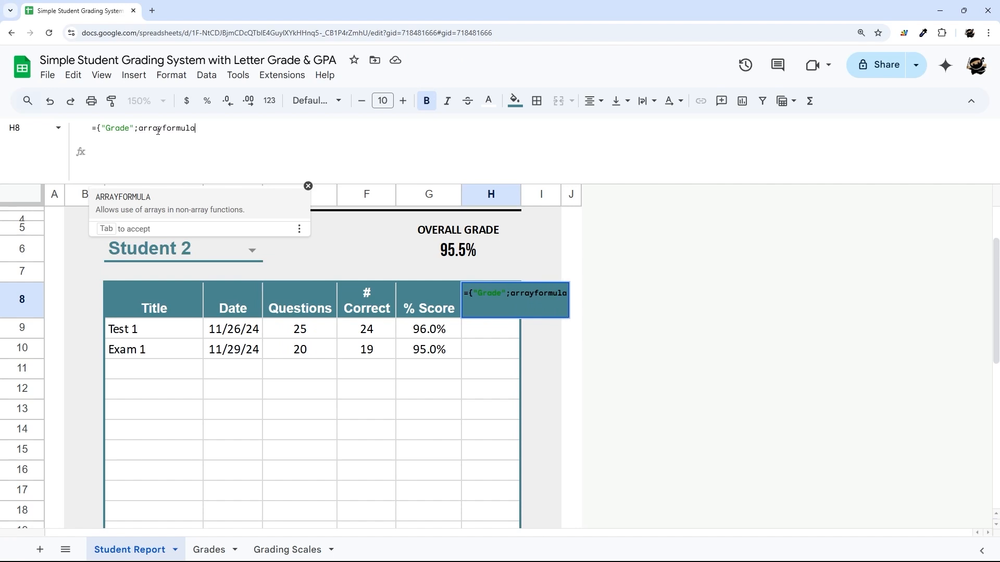
pyautogui.write('(')
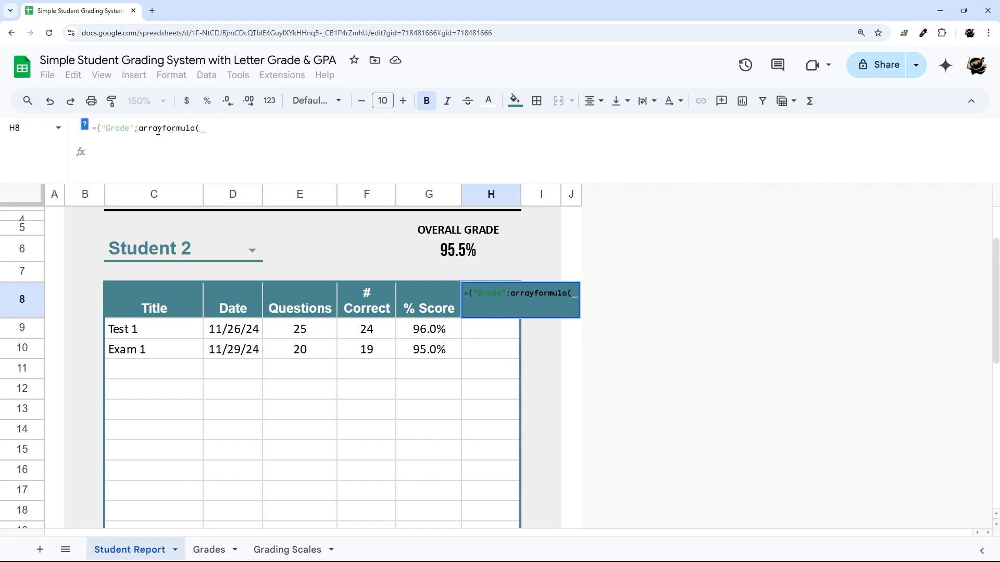
pyautogui.write('IF(')
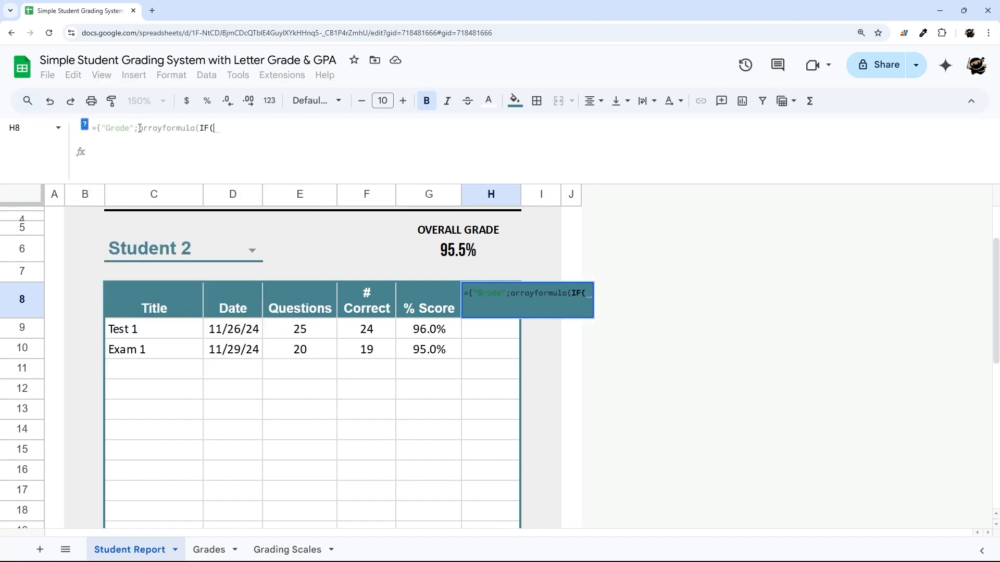
# Add the blank-score test G9:G="" with an empty true result to the IF in the H8 formula
pyautogui.moveTo(140, 128); pyautogui.dragTo(257, 170)
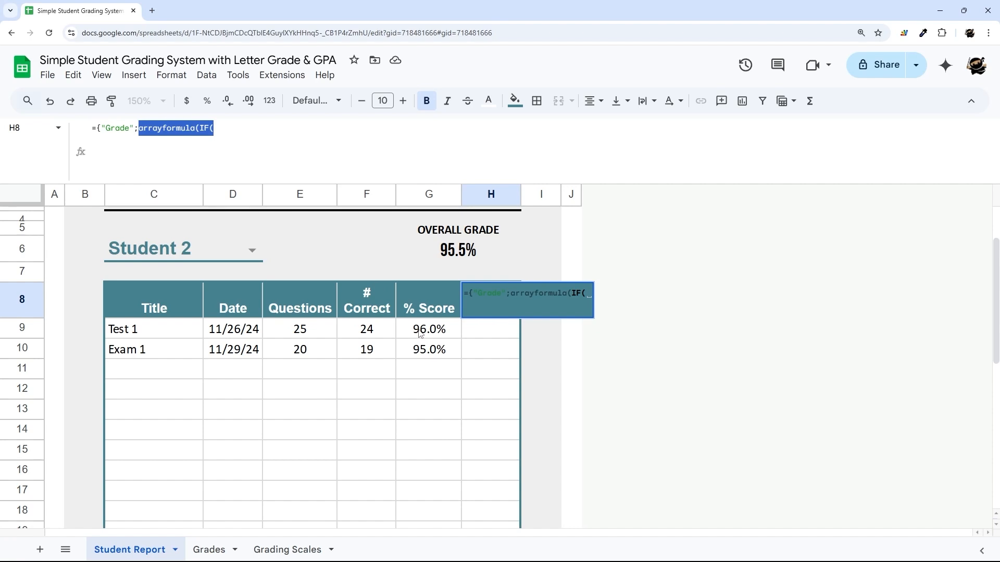
pyautogui.click(237, 132)
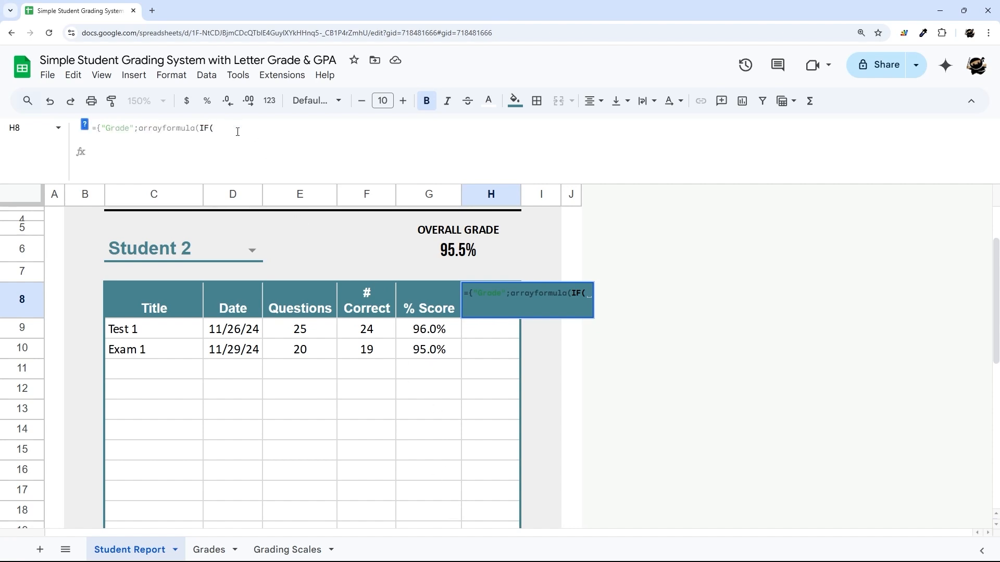
pyautogui.write('G')
pyautogui.write('9')
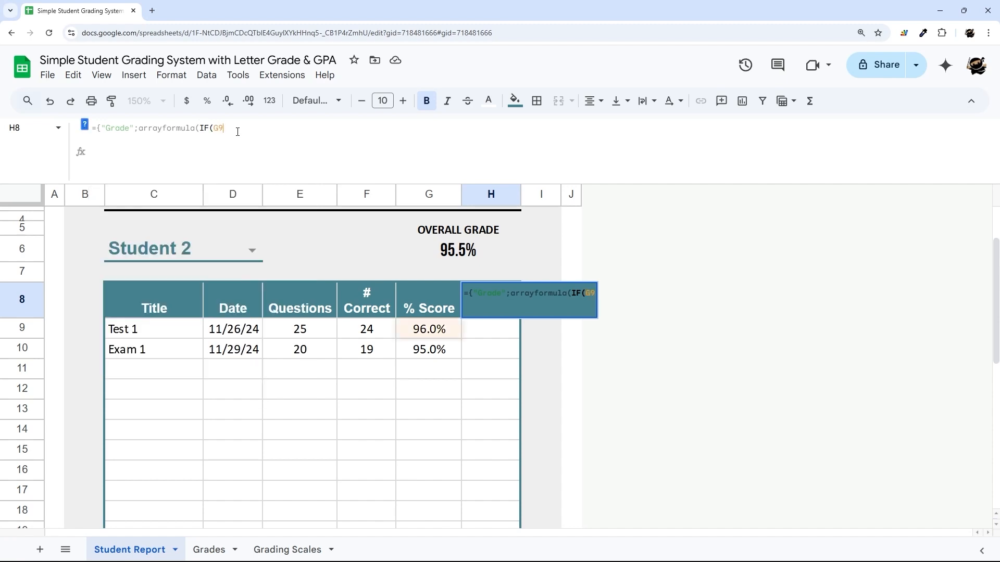
pyautogui.write(':G="",,')
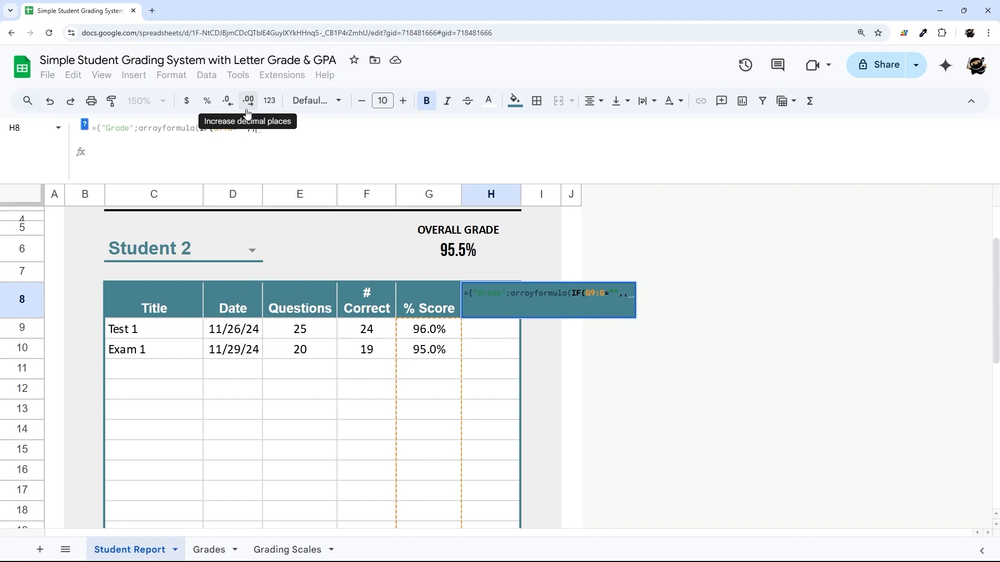
pyautogui.scroll(-1, 90, 192)
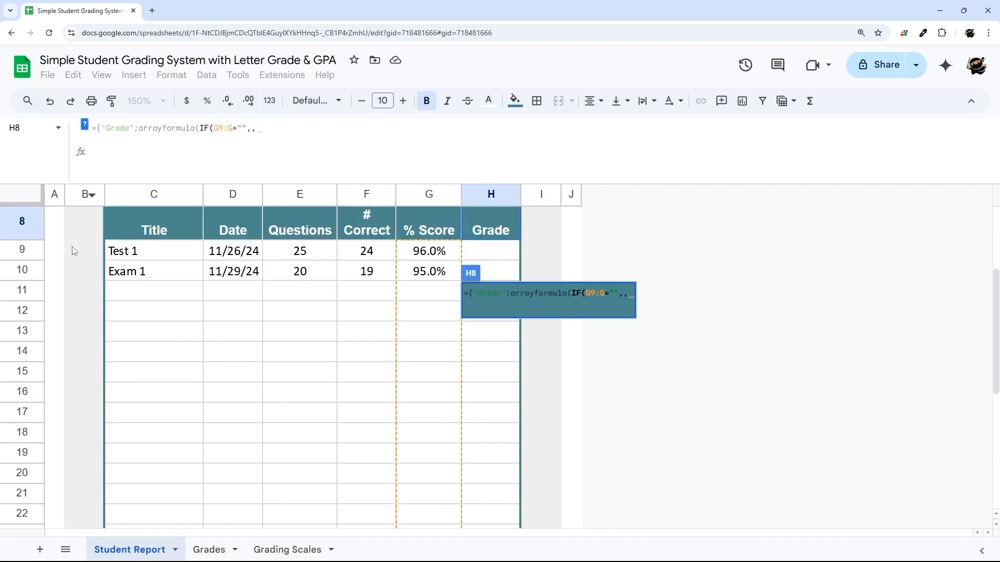
pyautogui.click(255, 128)
pyautogui.write('""')
pyautogui.press('BackSpace')
pyautogui.press('BackSpace')
# Nest a second IF in the H8 formula that tests 'Grading Scales'!E3="Percent" and returns G9:G when true
pyautogui.scroll(3, 458, 250)
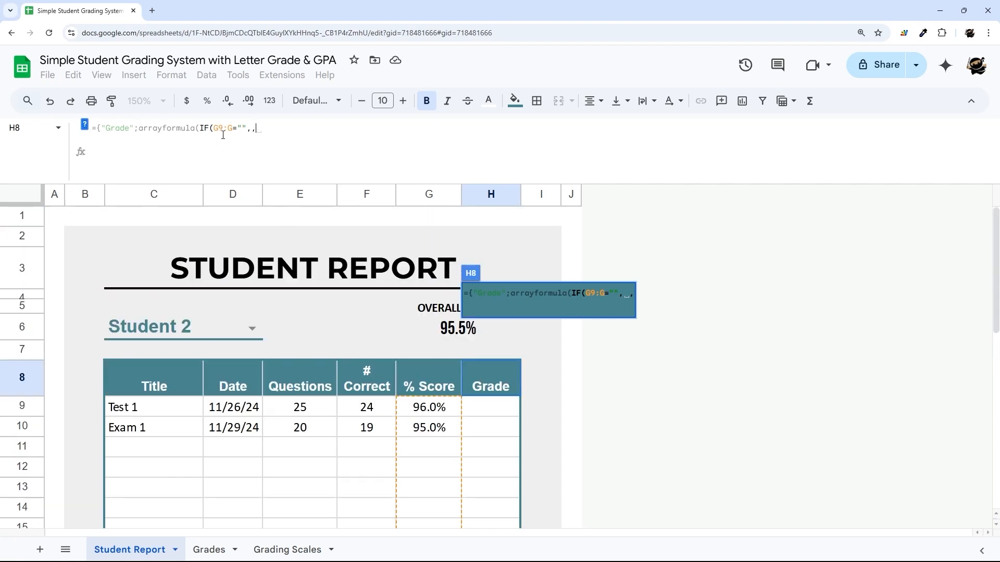
pyautogui.write('IF(')
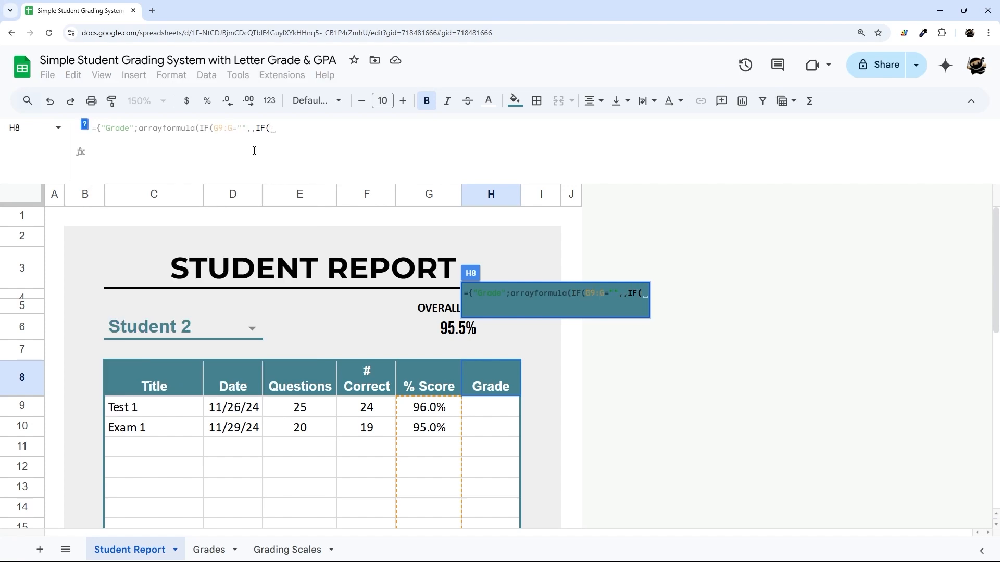
pyautogui.click(286, 549)
pyautogui.click(255, 244)
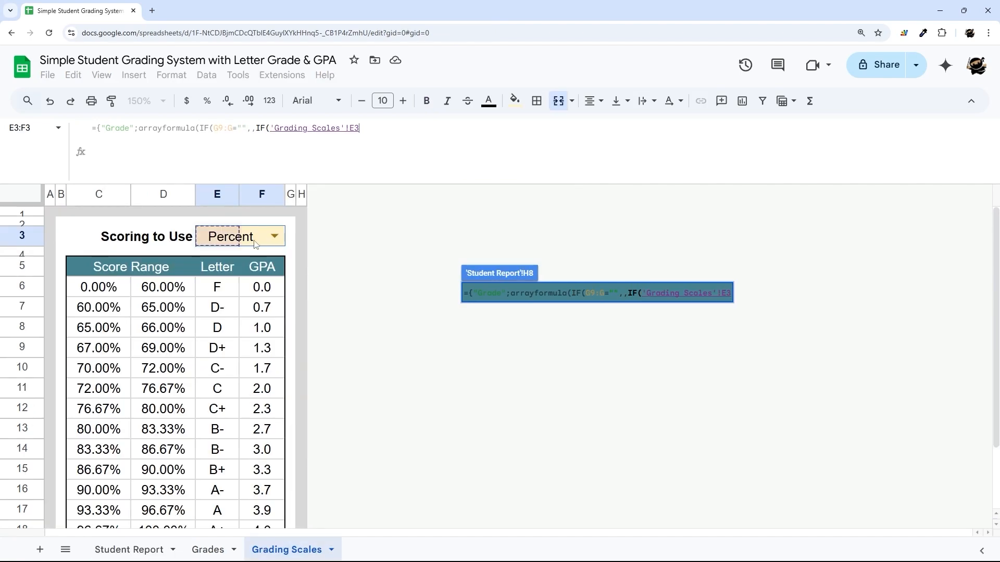
pyautogui.write('=')
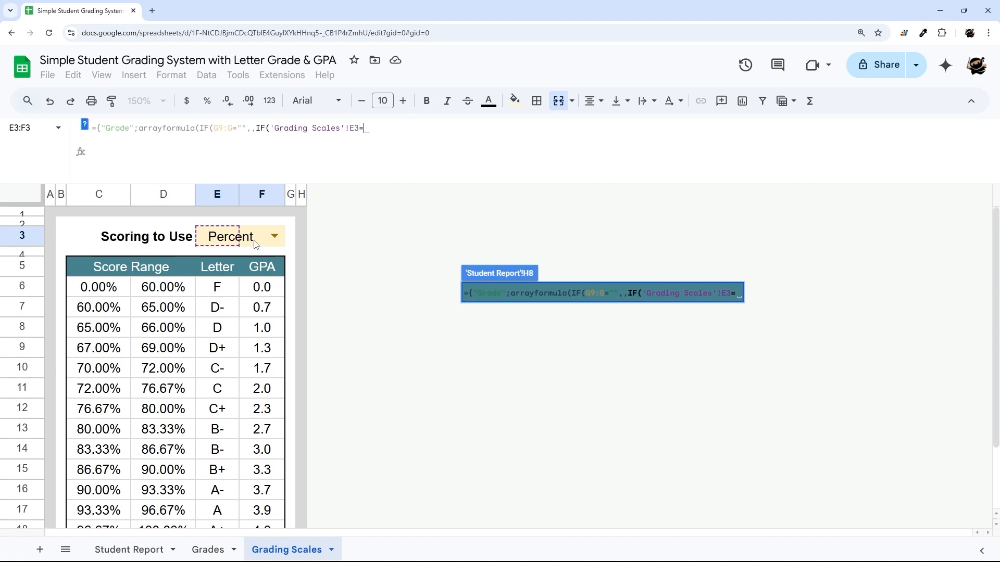
pyautogui.write('"Percent')
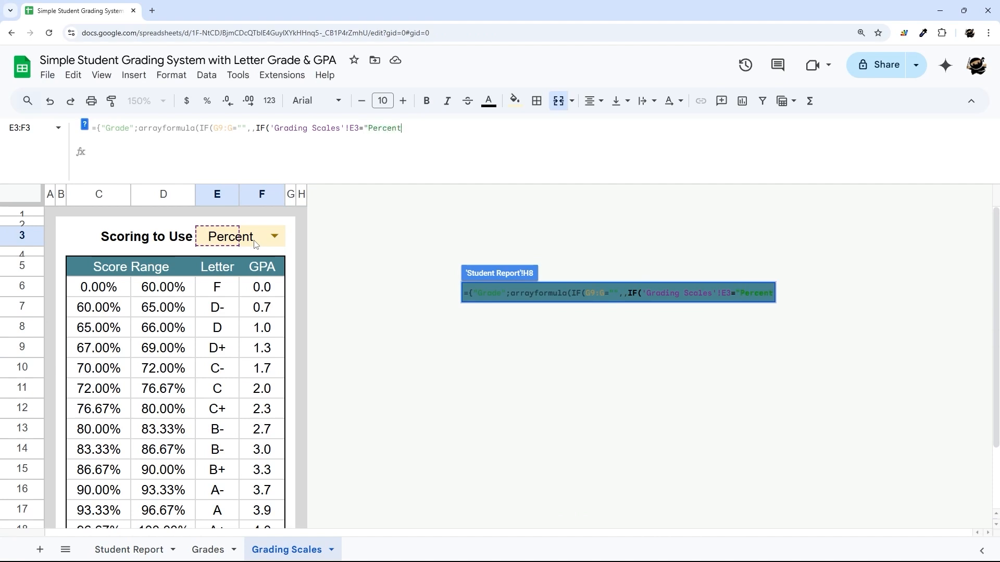
pyautogui.write('",')
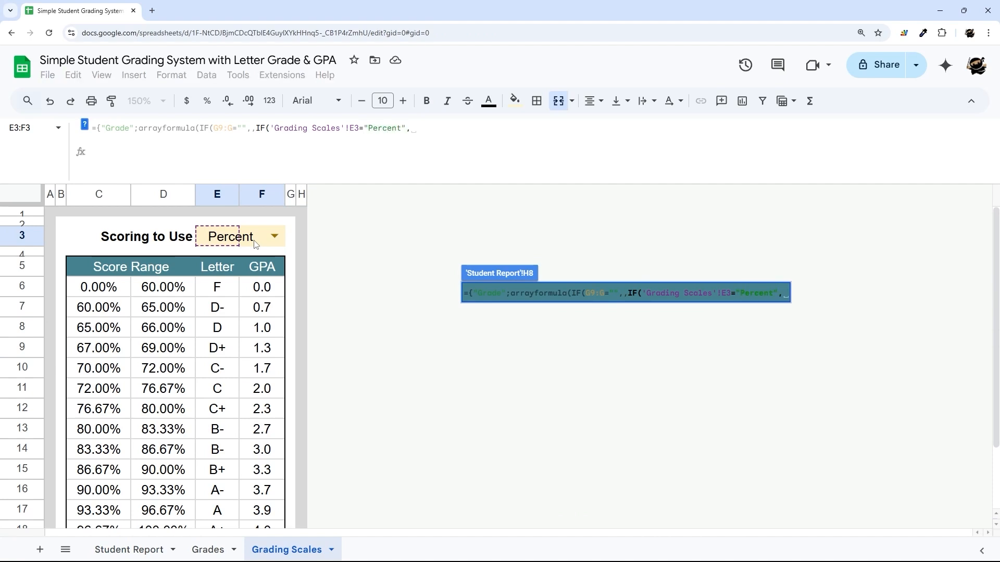
pyautogui.click(131, 549)
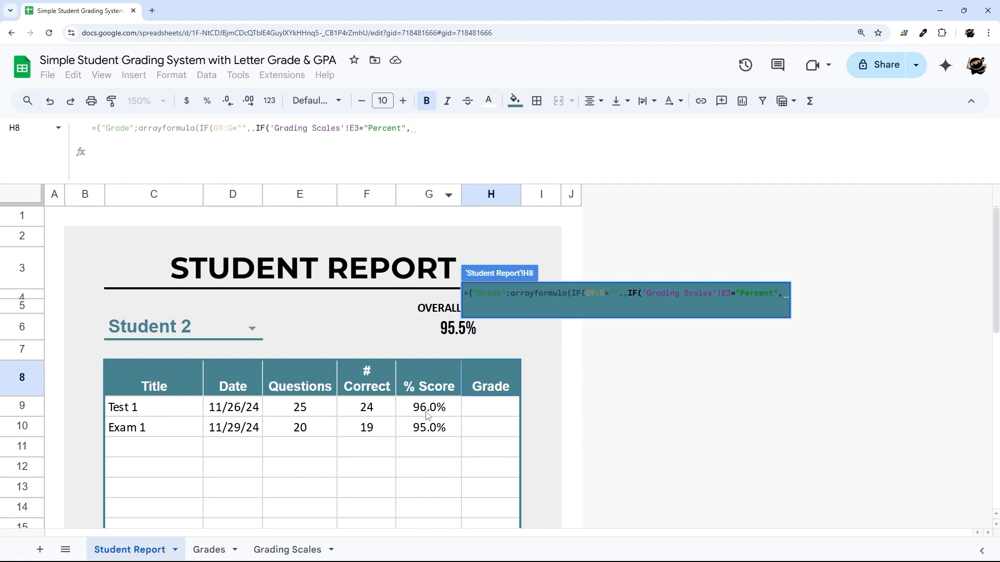
pyautogui.write('G9:G')
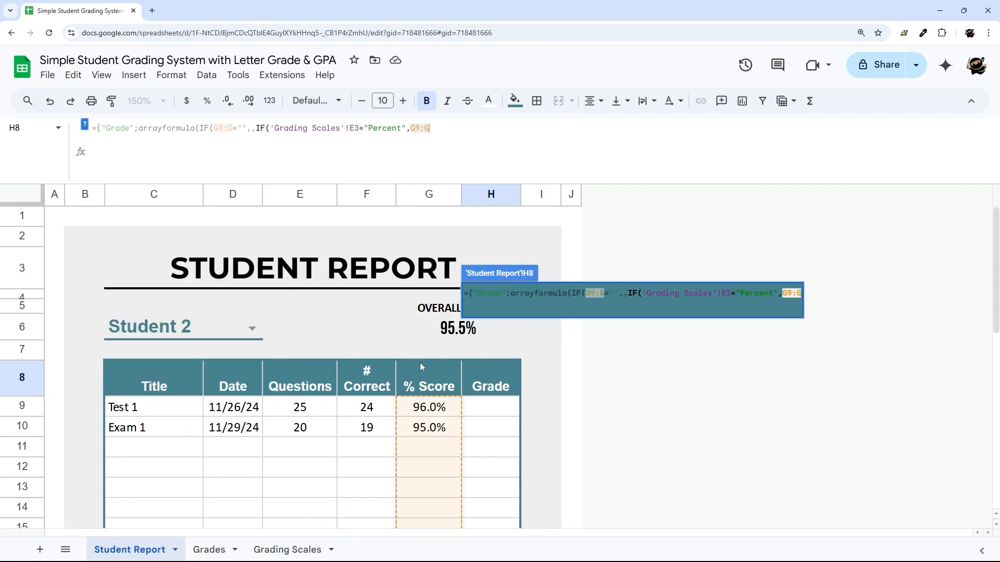
pyautogui.write(',')
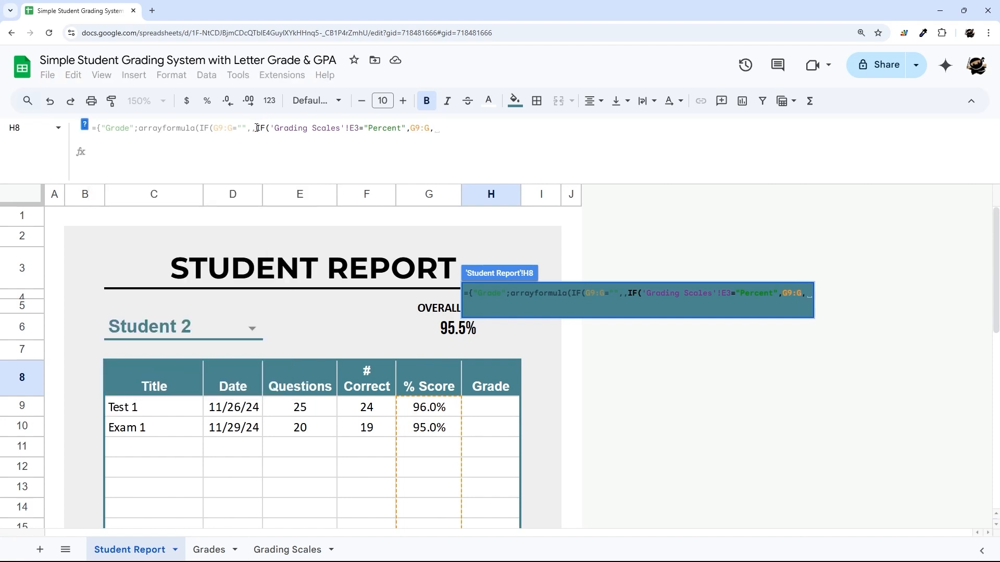
# Duplicate the Percent test as the next nested IF in H8 and change its compared value to "Letter"
pyautogui.moveTo(256, 128); pyautogui.dragTo(406, 129)
pyautogui.hotkey('ctrl', 'c')
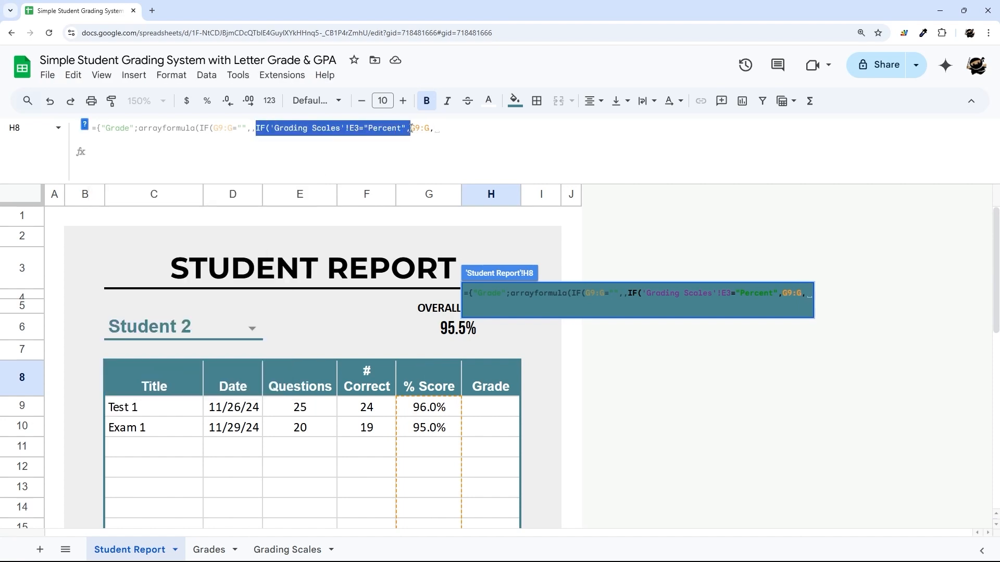
pyautogui.click(543, 130)
pyautogui.hotkey('ctrl', 'v')
pyautogui.write(',')
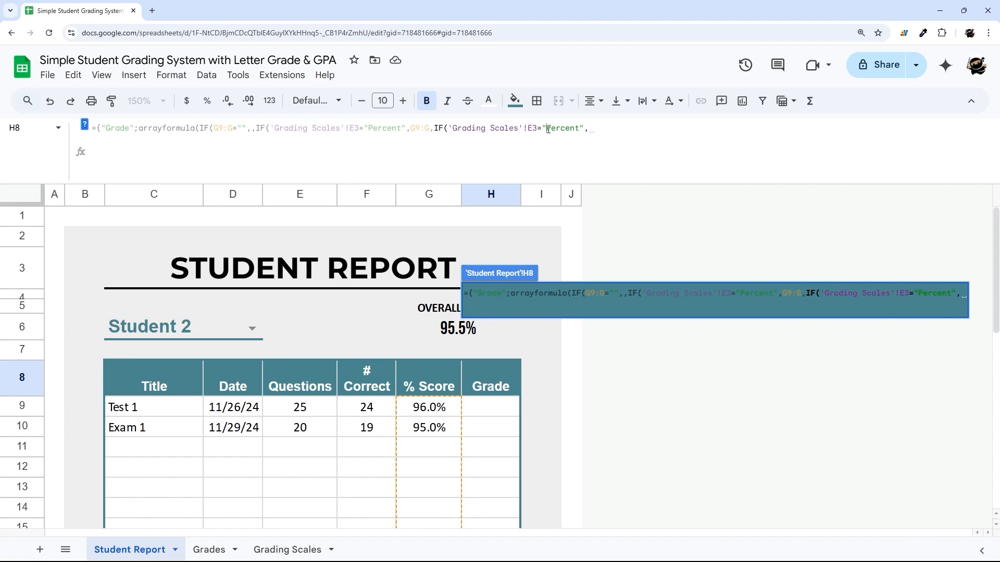
pyautogui.moveTo(546, 128); pyautogui.dragTo(579, 129)
pyautogui.write('Letter')
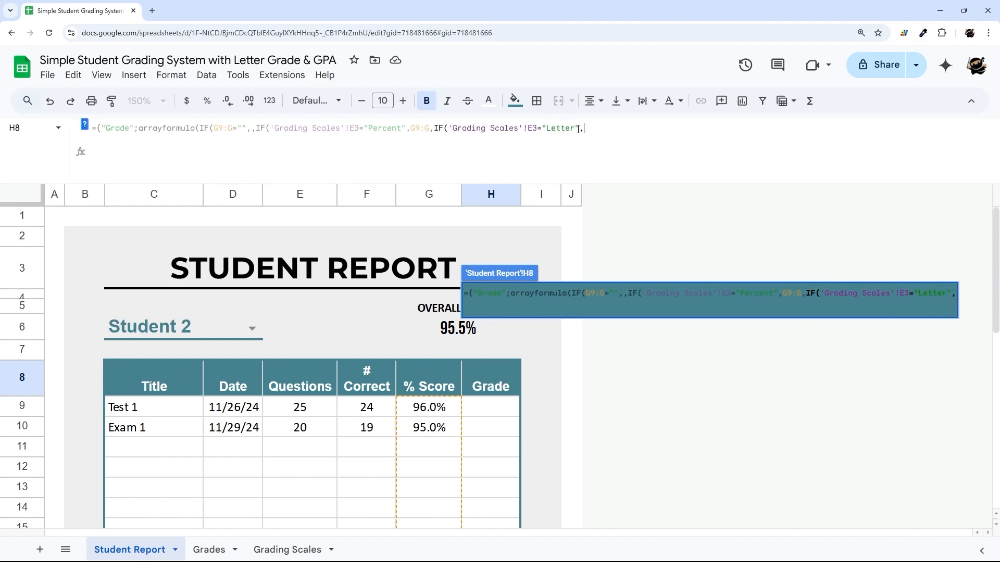
# Complete the H8 formula with the placeholder "Lookup Letter" for the Letter test and "GPA Lookup" otherwise, closing all brackets
pyautogui.write('","Lookup')
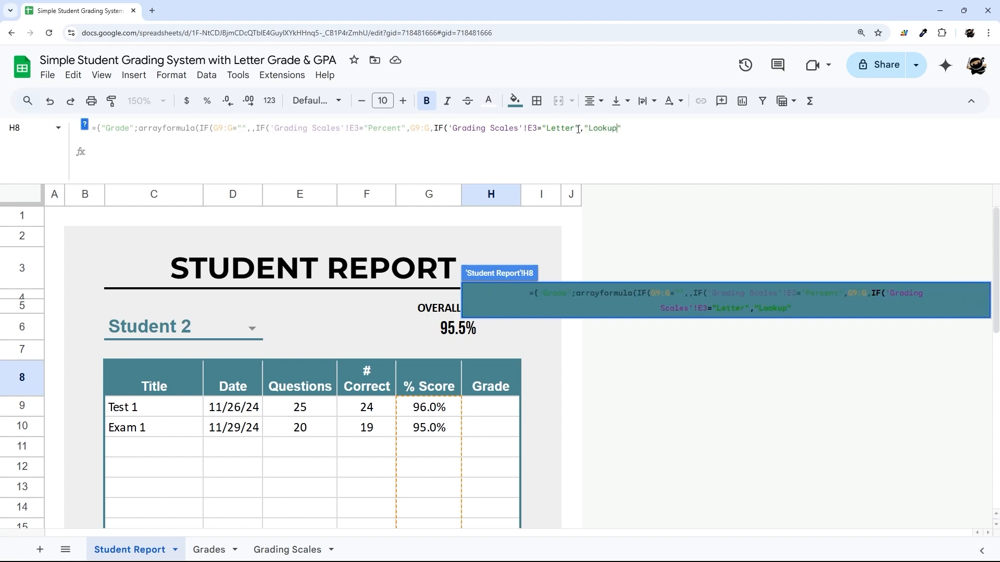
pyautogui.write(' Letter",')
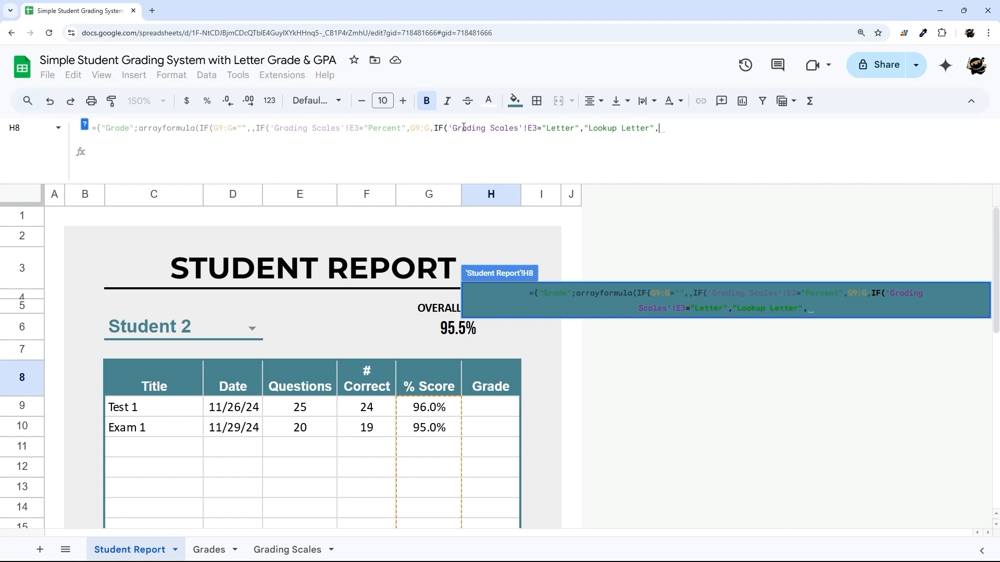
pyautogui.moveTo(435, 127); pyautogui.dragTo(579, 127)
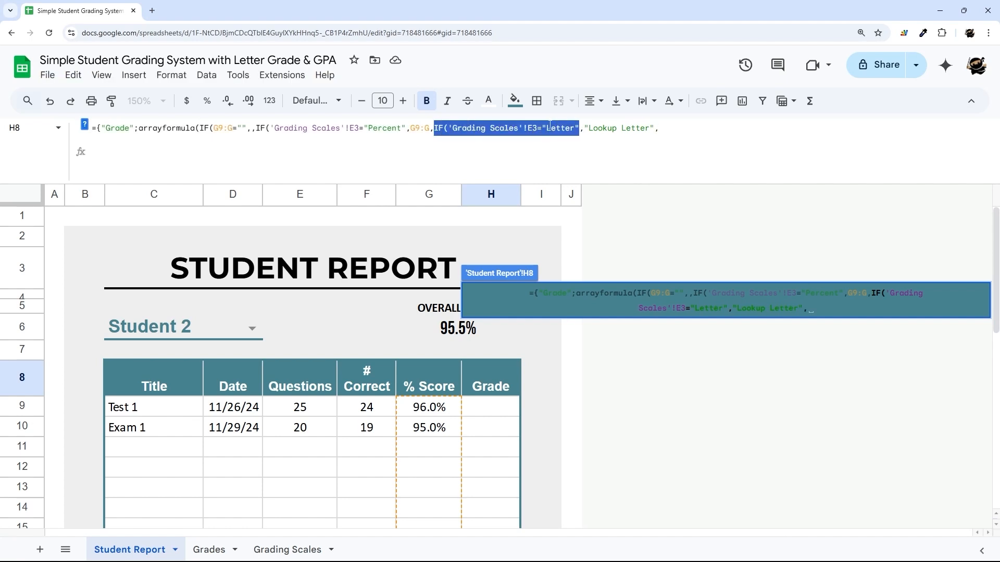
pyautogui.click(672, 128)
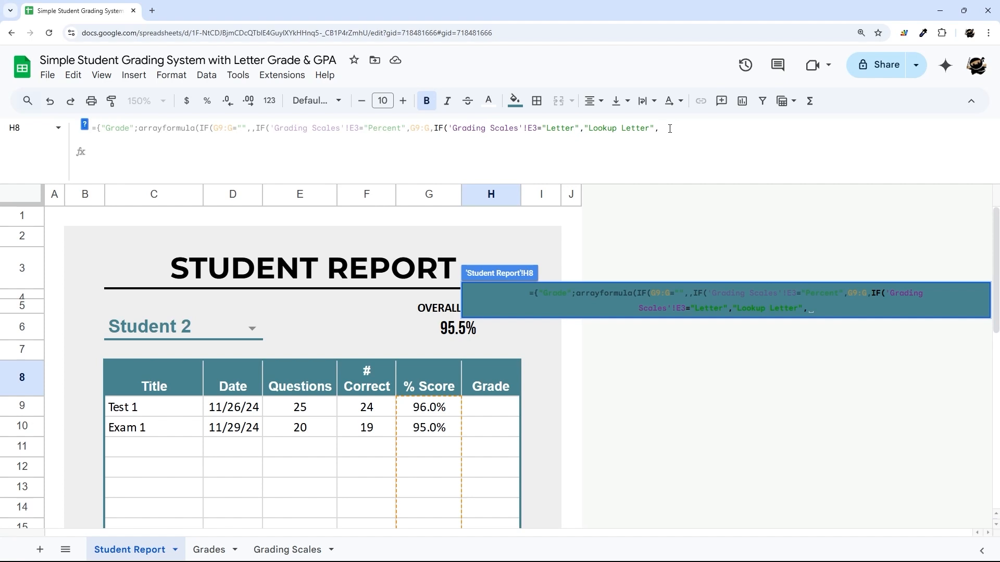
pyautogui.write('"GPA Lookup"))')
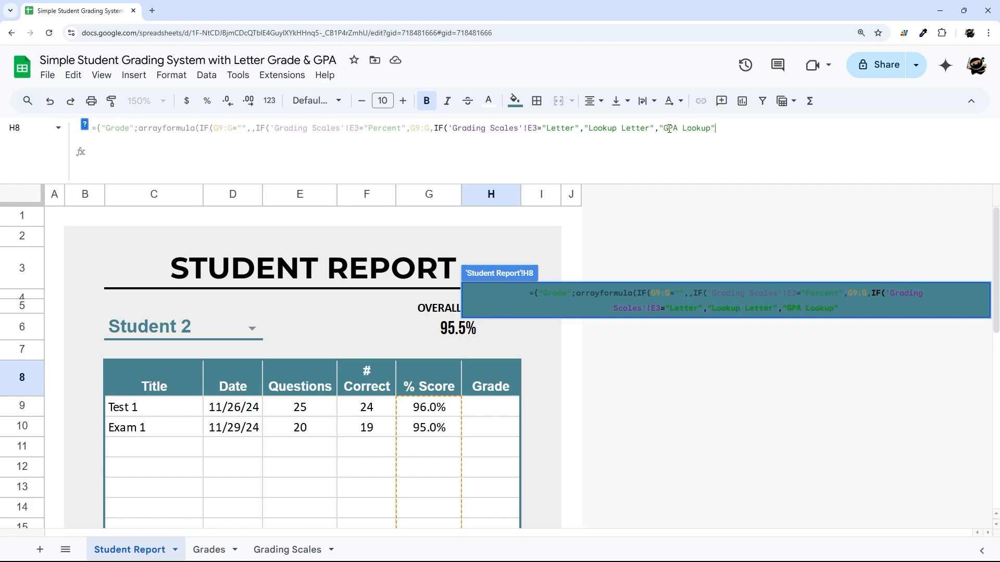
pyautogui.write(')')
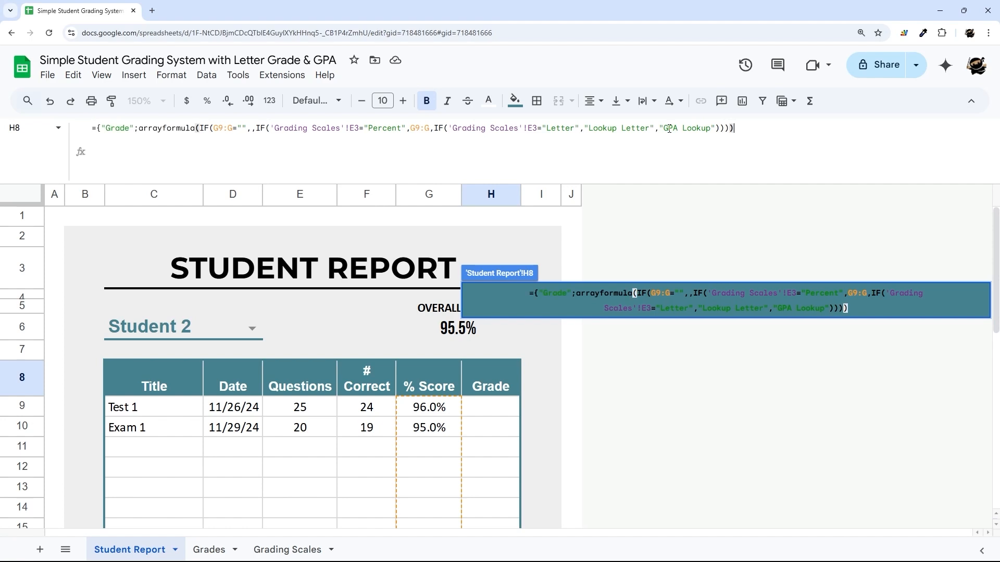
pyautogui.write('}')
pyautogui.press('Return')
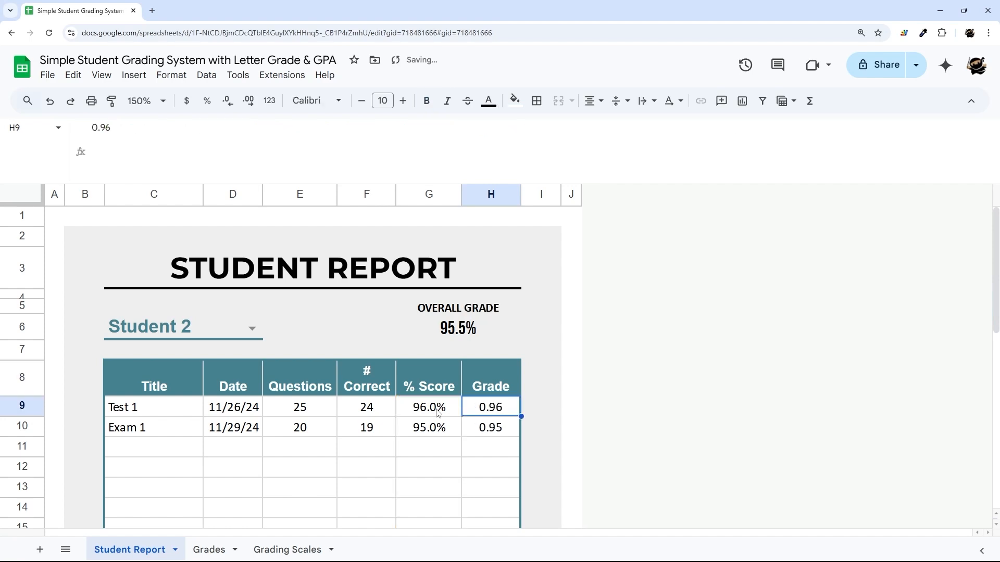
# Format the Percent result in the H8 formula by wrapping it as text(G9:G,"0.0%"), using the Overall Grade formula as reference
pyautogui.scroll(-3, 484, 398)
pyautogui.scroll(3, 488, 385)
pyautogui.click(471, 328)
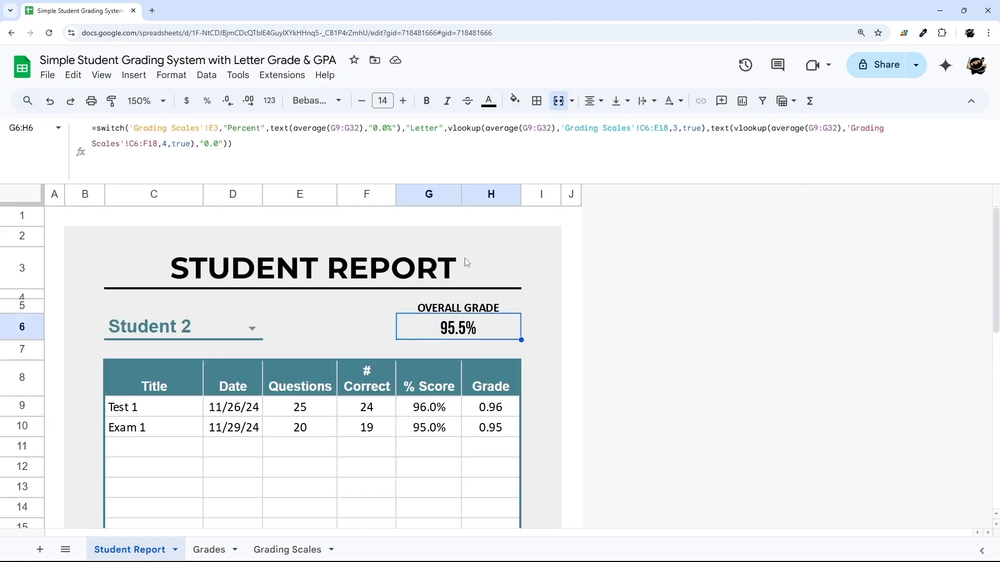
pyautogui.click(491, 366)
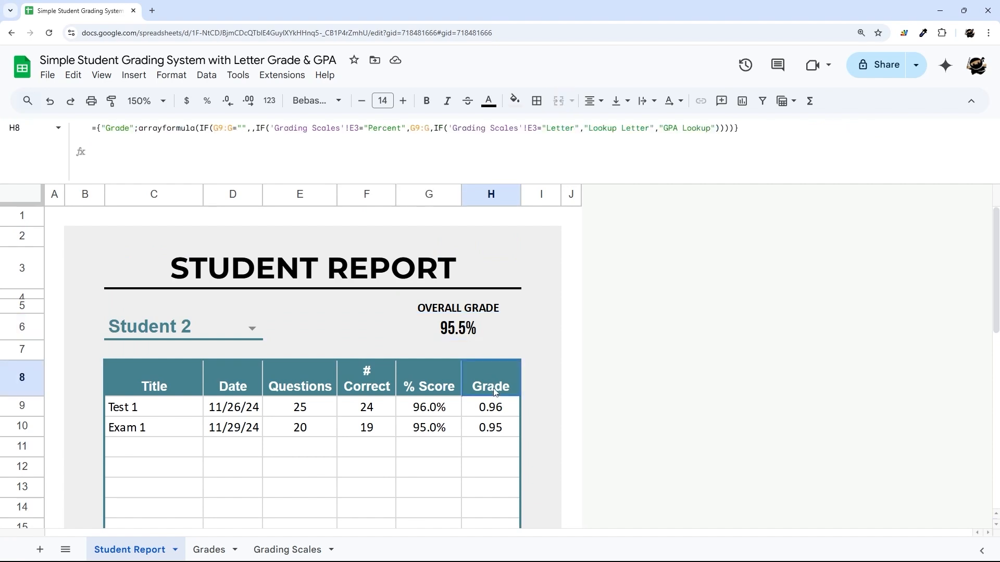
pyautogui.click(410, 128)
pyautogui.write('text(G9:G')
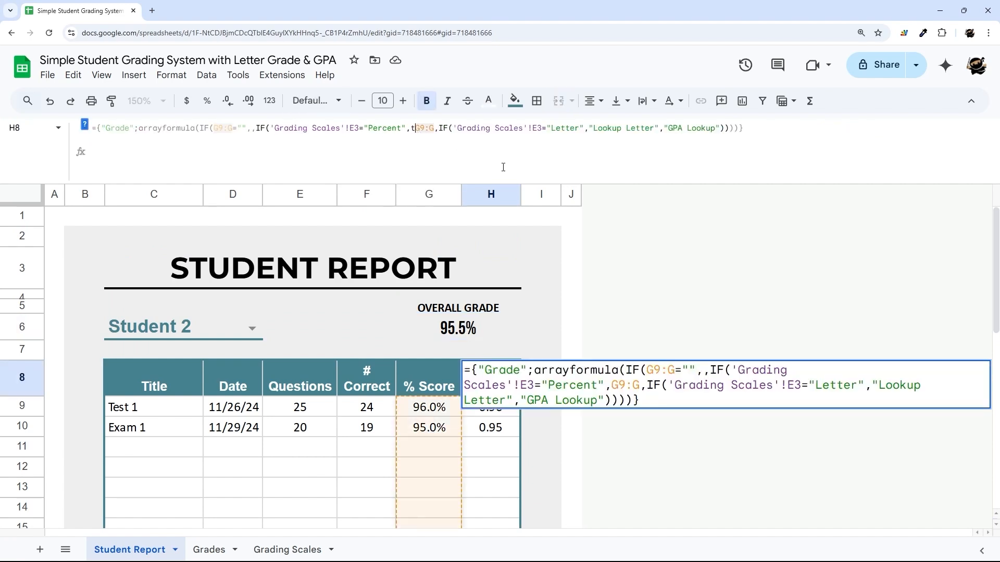
pyautogui.write(',"0.0')
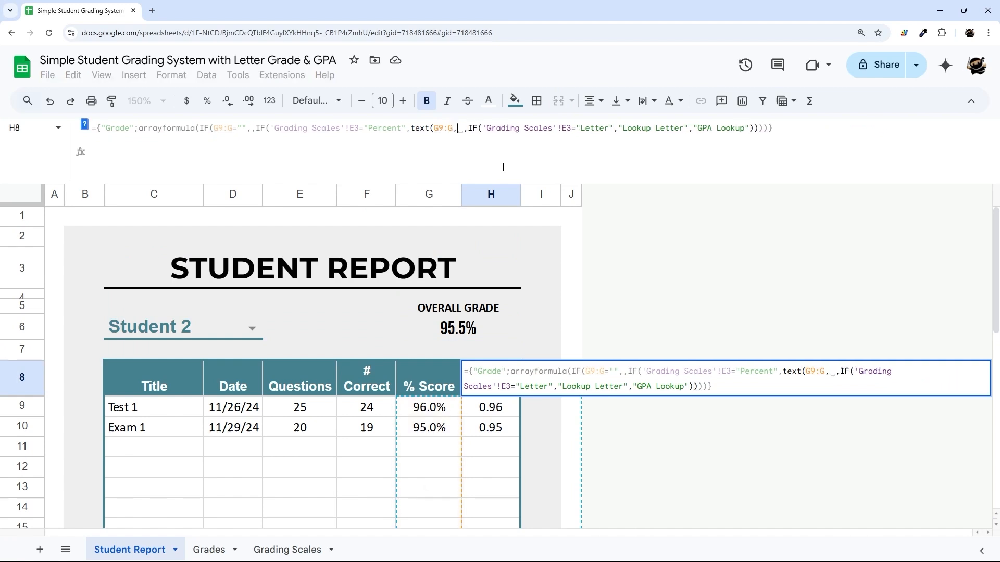
pyautogui.write('%")')
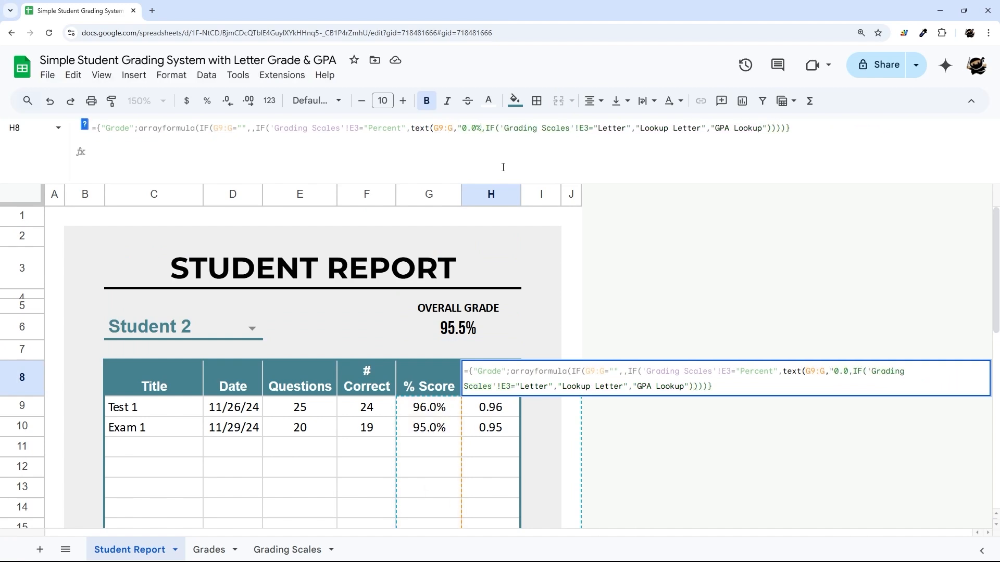
pyautogui.press('Return')
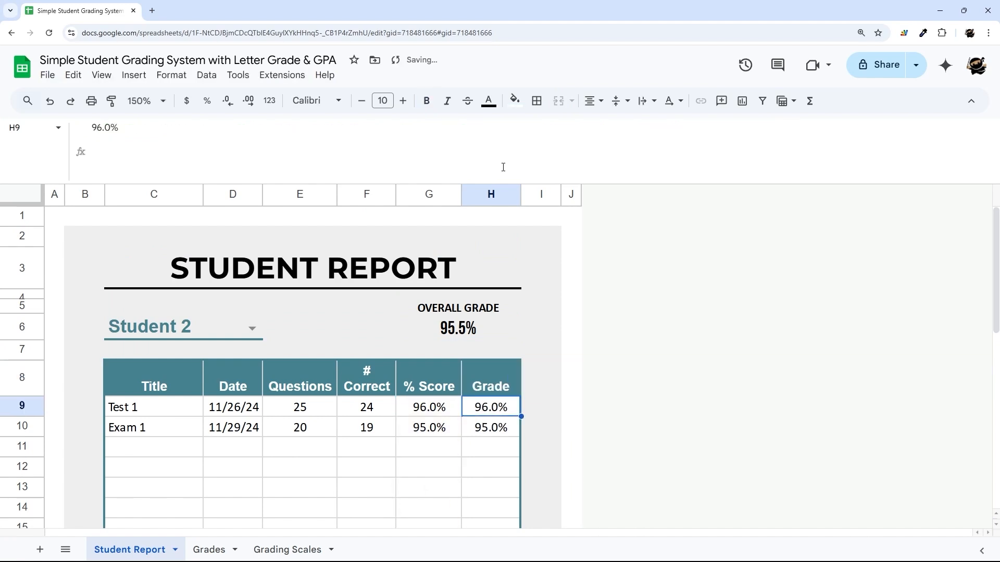
# Change the Percent text format in the H8 formula to "0%"
pyautogui.click(499, 385)
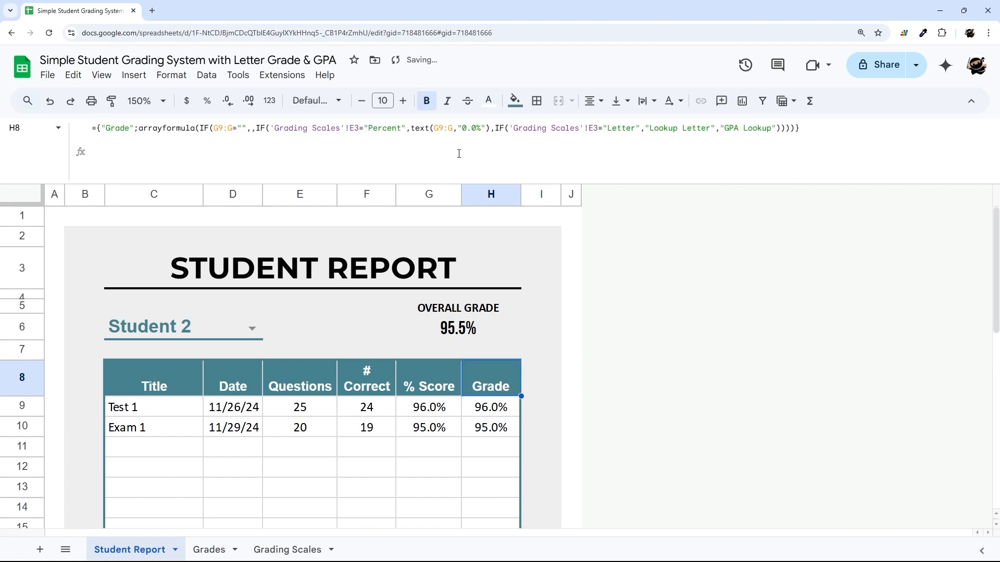
pyautogui.click(477, 130)
pyautogui.press('BackSpace')
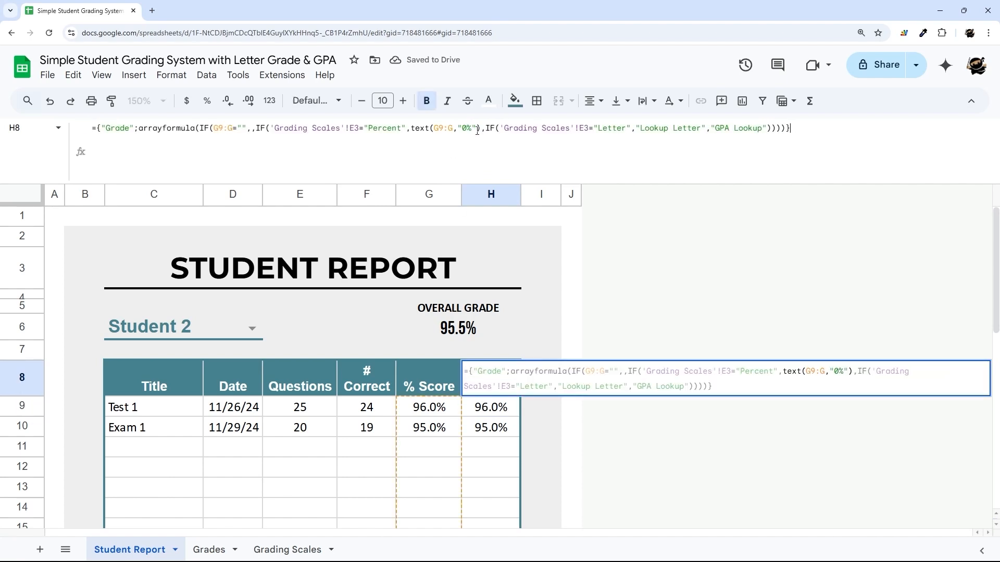
pyautogui.press('Return')
# Restore the Percent text format in the H8 formula to "0.0%"
pyautogui.click(465, 372)
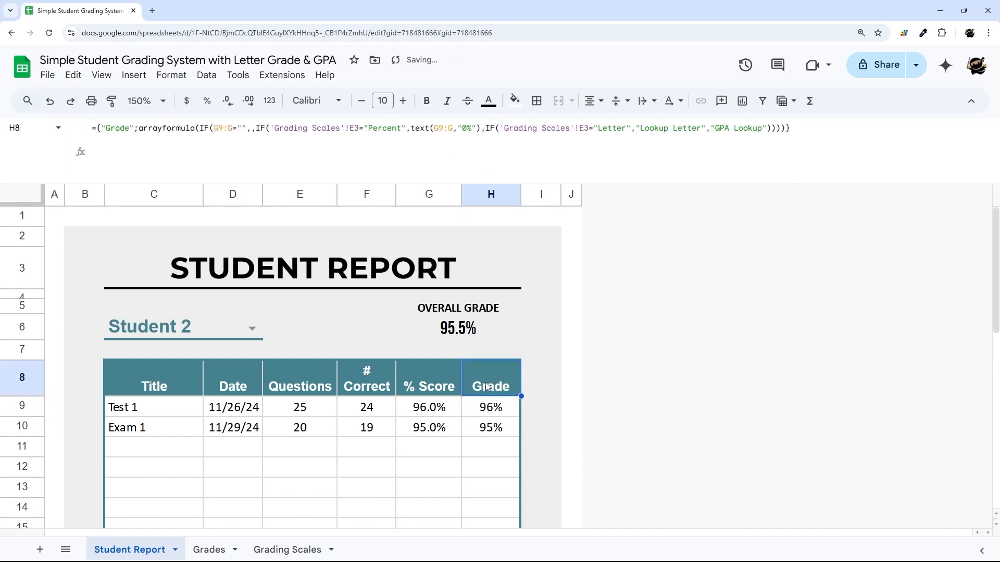
pyautogui.click(467, 128)
pyautogui.write('.0')
pyautogui.press('Return')
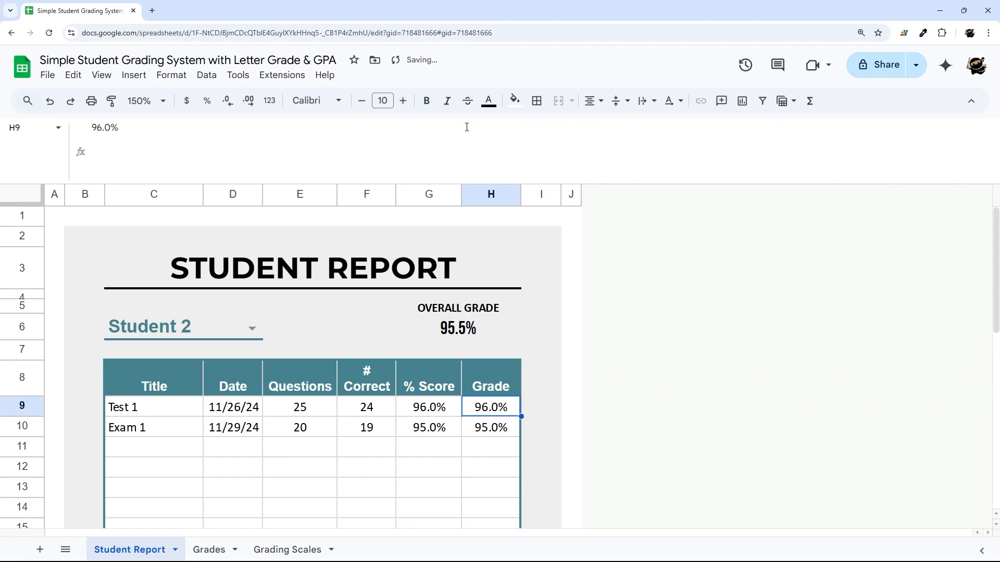
# On Grades, remove one decimal place from the overall scores of Student 1 and Student 2, and add it back
pyautogui.click(221, 545)
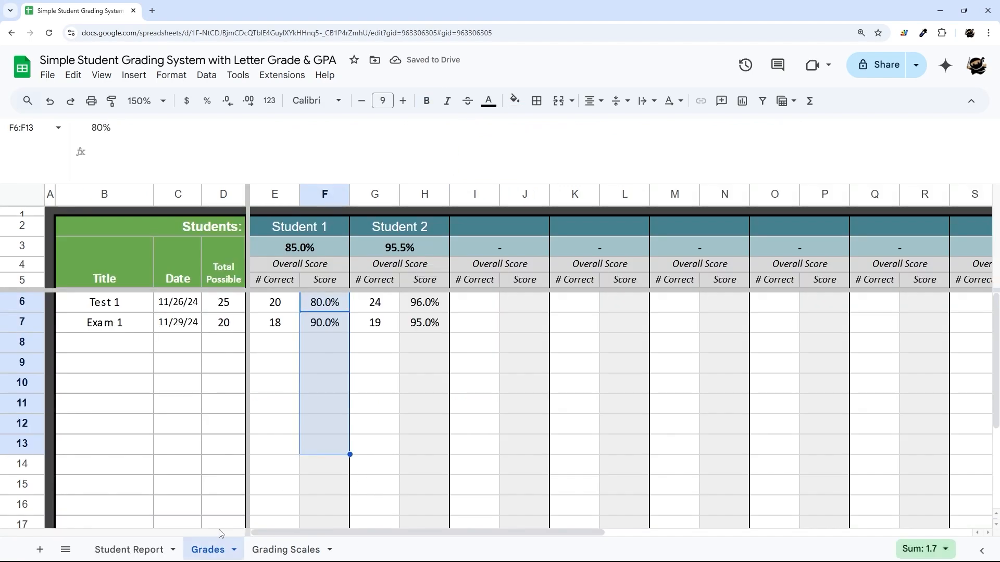
pyautogui.moveTo(302, 248); pyautogui.dragTo(362, 243)
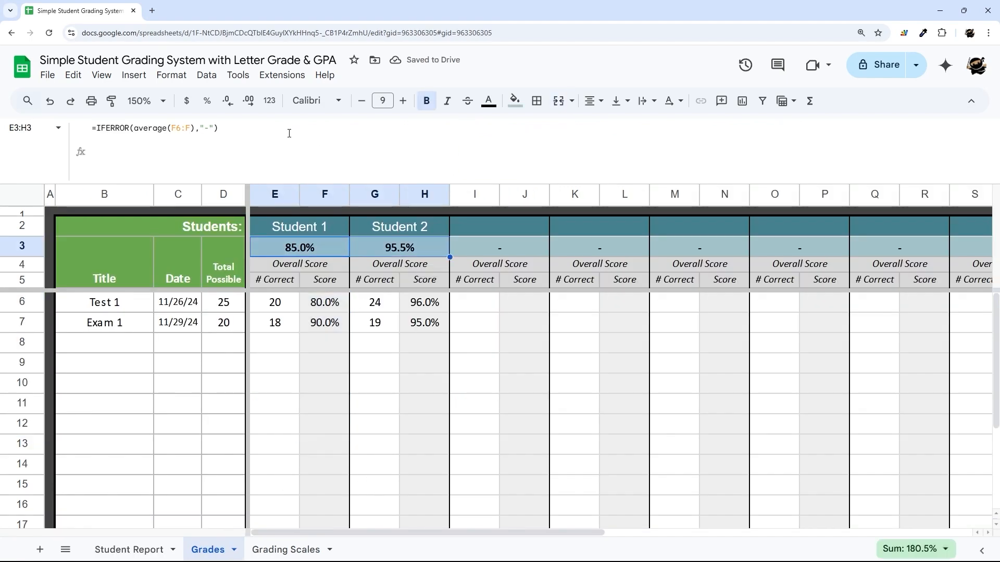
pyautogui.click(226, 105)
pyautogui.click(250, 104)
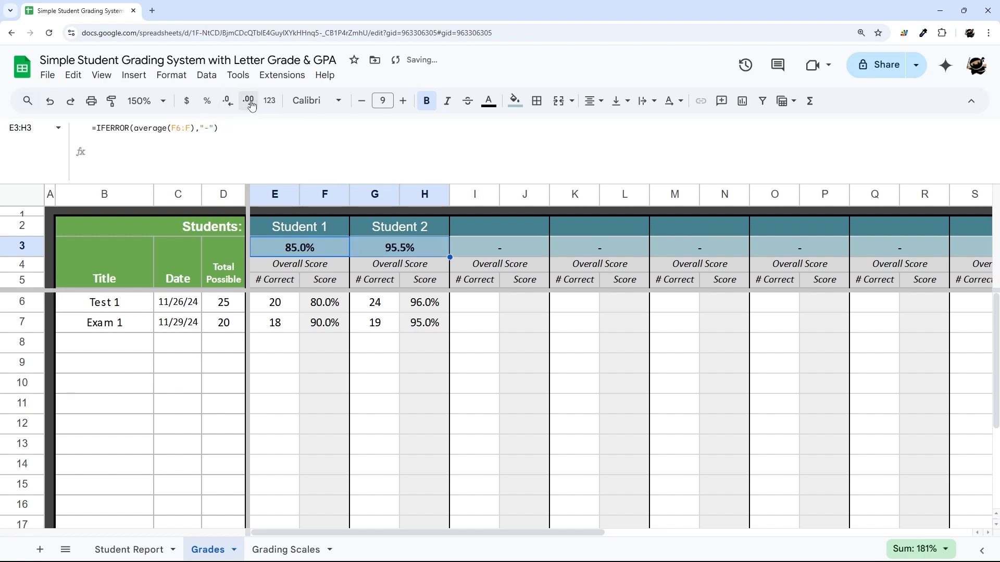
pyautogui.hotkey('shift', 'Left')
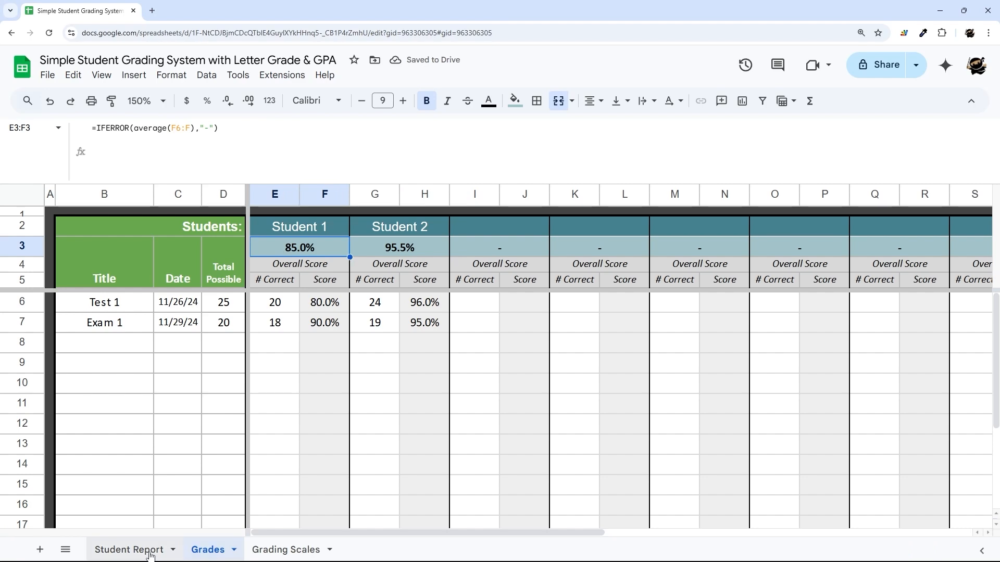
# Return to Student Report and examine the Percent text format portion of the H8 formula
pyautogui.click(130, 550)
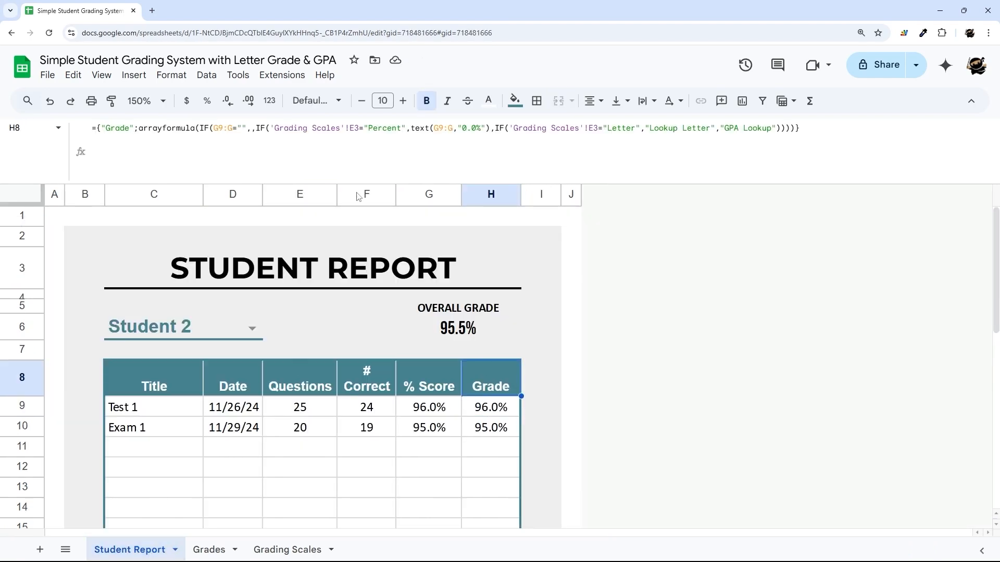
pyautogui.click(488, 391)
pyautogui.moveTo(413, 128); pyautogui.dragTo(491, 128)
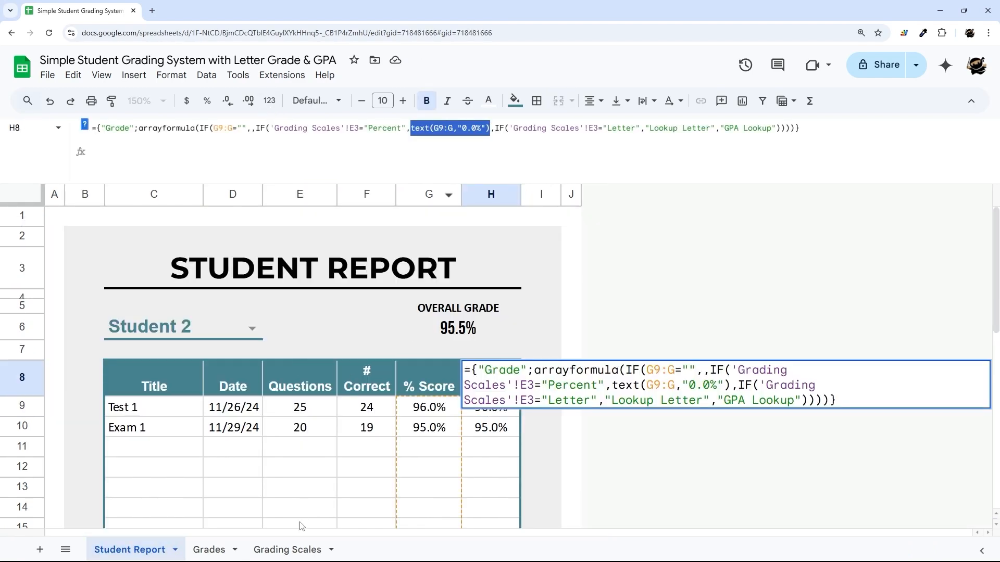
# On Grades, remove one decimal place from Student 1's test scores in F6:F16, and add it back
pyautogui.click(287, 550)
pyautogui.click(208, 547)
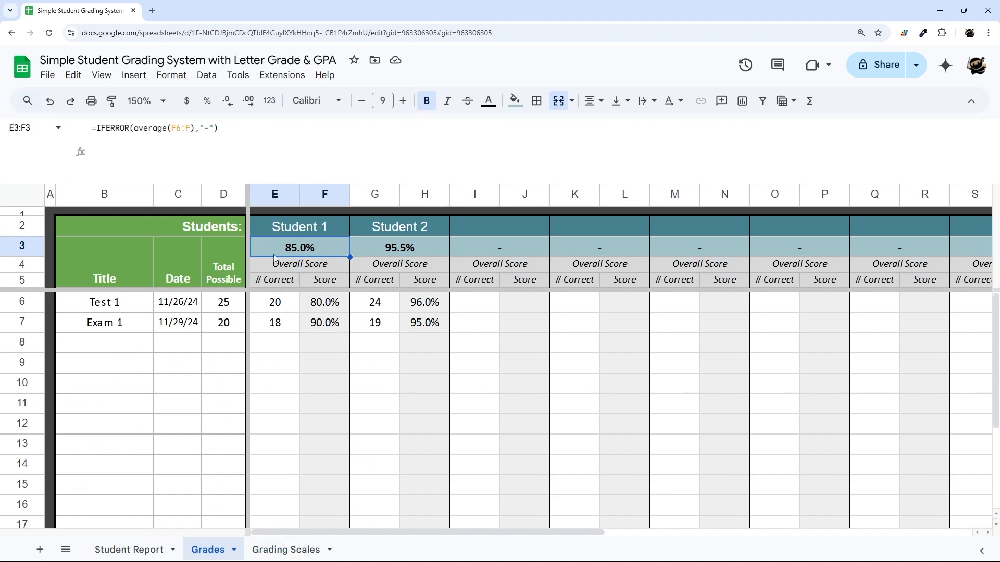
pyautogui.moveTo(281, 249); pyautogui.dragTo(559, 250)
pyautogui.moveTo(339, 302); pyautogui.dragTo(324, 513)
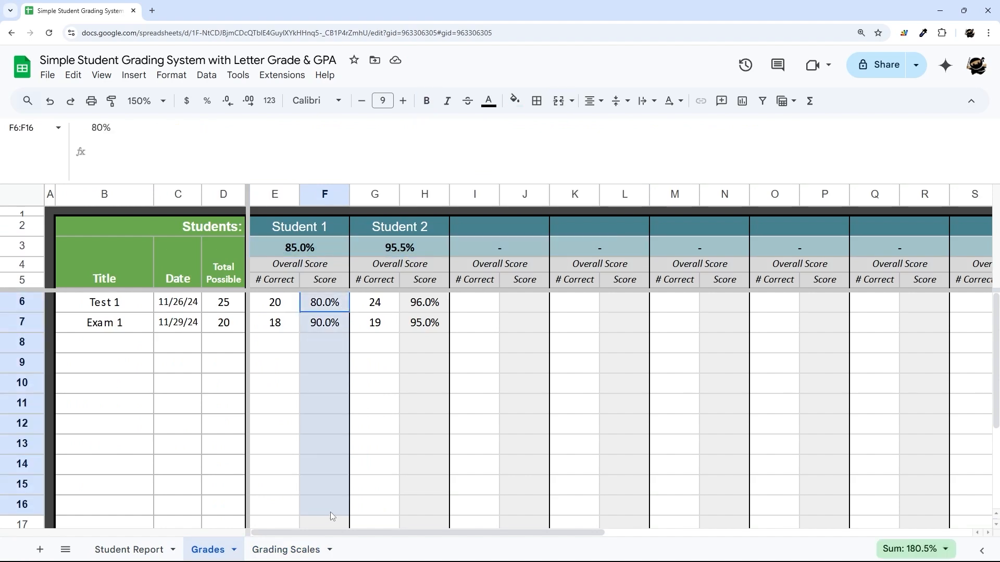
pyautogui.click(228, 98)
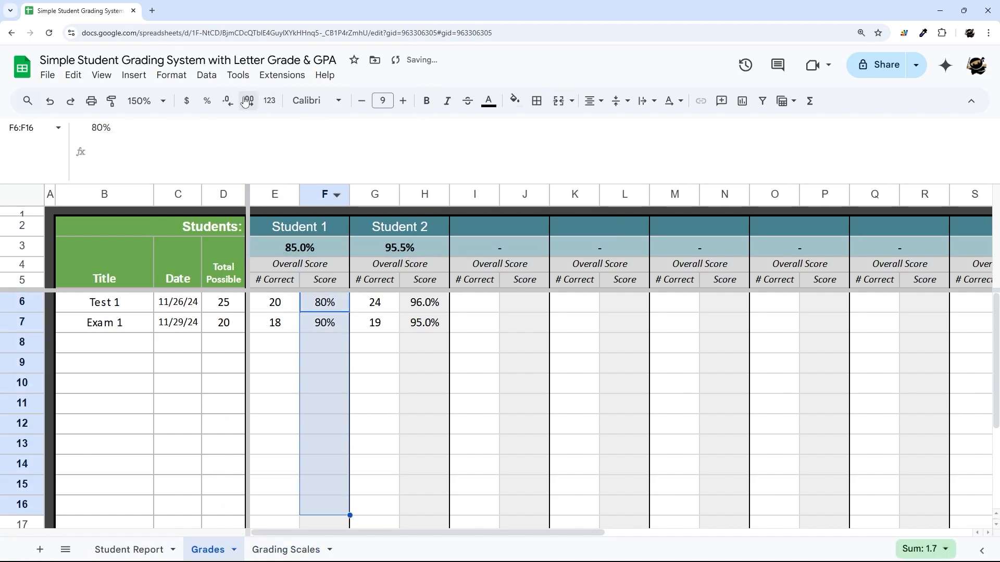
pyautogui.click(248, 100)
# On Student Report, replace the "Lookup Letter" placeholder in the H8 formula with the Letter vlookup copied from the Overall Grade formula
pyautogui.click(129, 551)
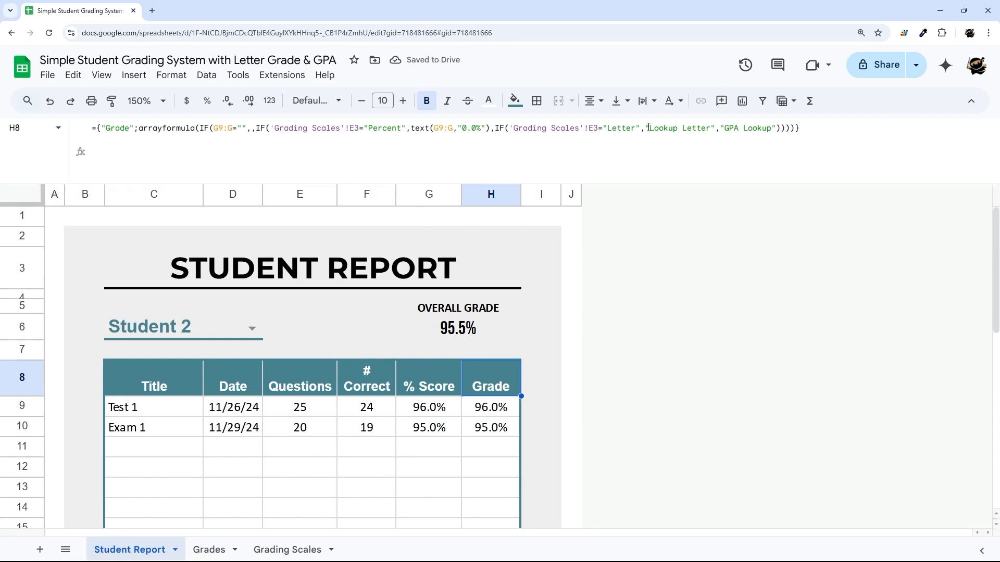
pyautogui.click(470, 332)
pyautogui.moveTo(448, 128); pyautogui.dragTo(707, 129)
pyautogui.hotkey('ctrl', 'c')
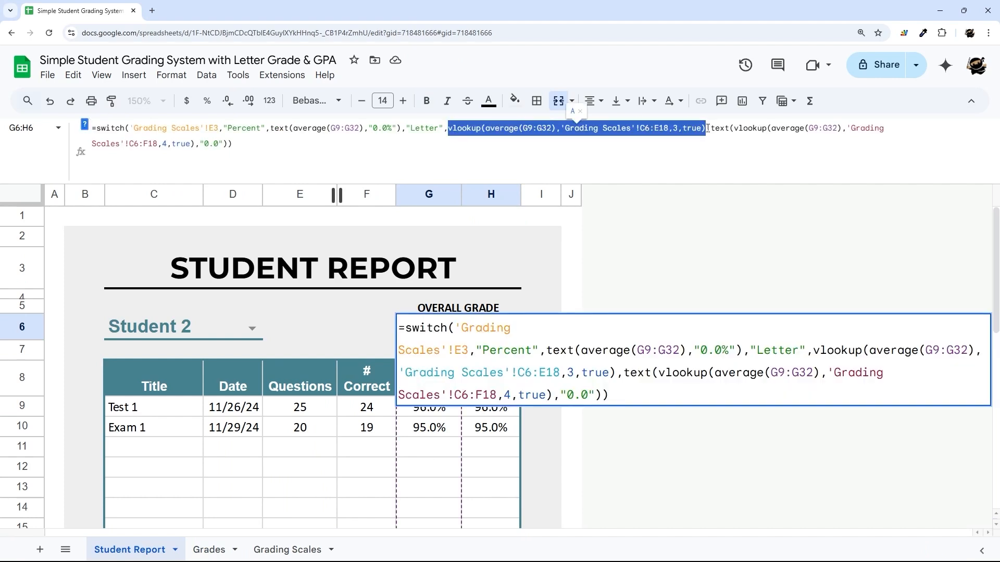
pyautogui.press('Escape')
pyautogui.click(485, 375)
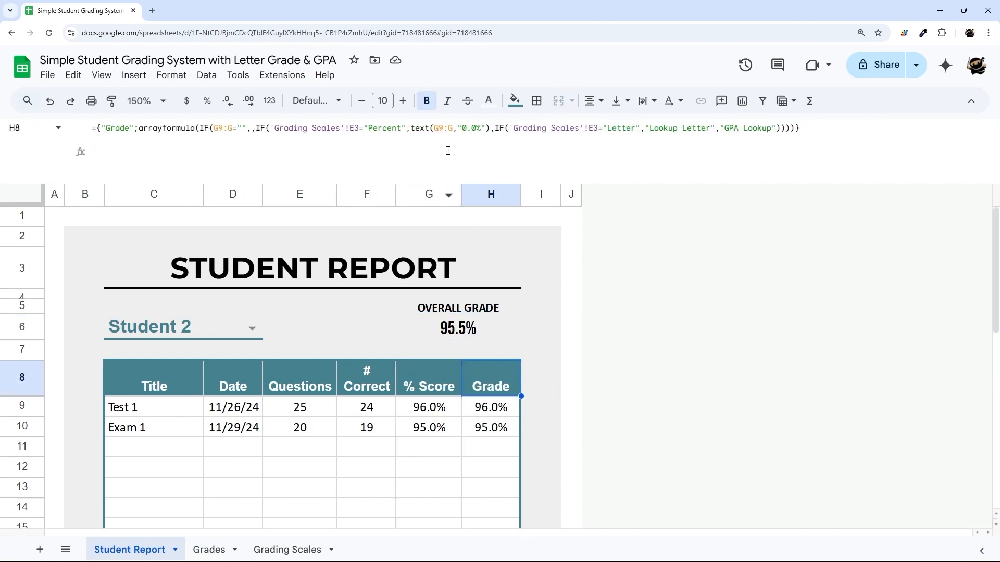
pyautogui.moveTo(647, 127); pyautogui.dragTo(715, 127)
pyautogui.hotkey('ctrl', 'v')
# Change the Letter vlookup's search key in the H8 formula to G9:G, removing its average function
pyautogui.click(727, 127)
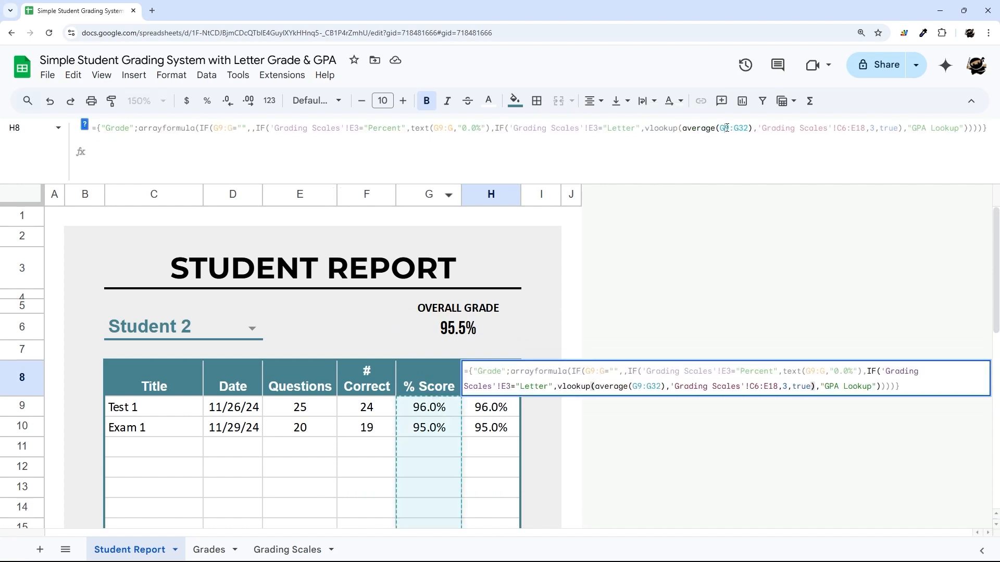
pyautogui.press('BackSpace')
pyautogui.press('BackSpace')
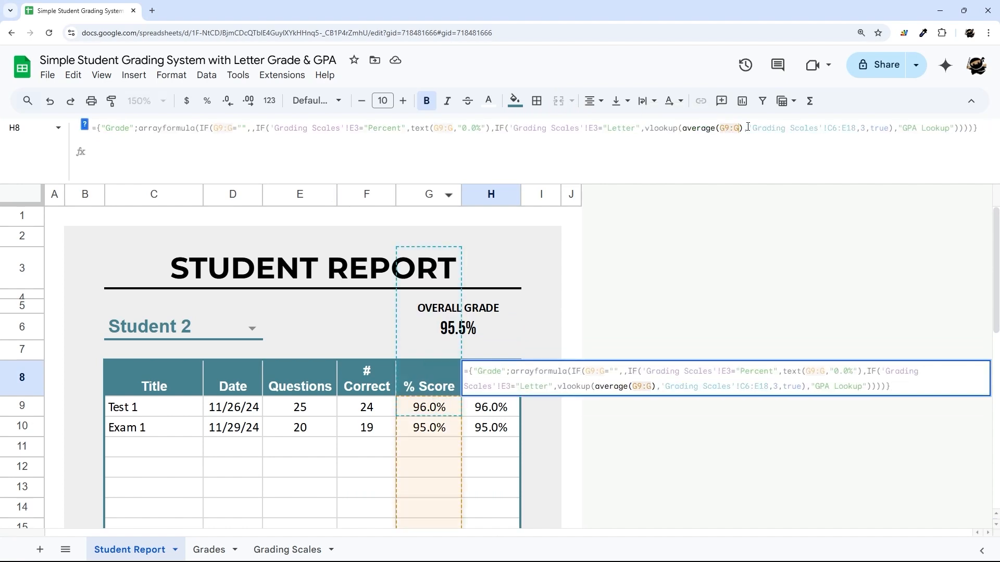
pyautogui.press('BackSpace')
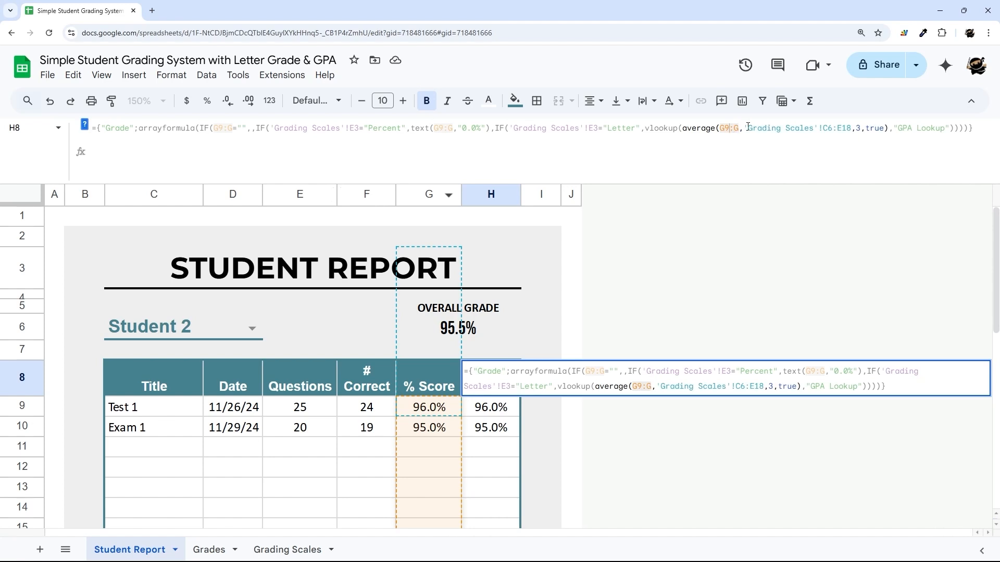
pyautogui.press('Left')
pyautogui.press('Left')
pyautogui.press('Left')
pyautogui.press('Left')
pyautogui.press('BackSpace')
pyautogui.press('BackSpace')
pyautogui.press('BackSpace')
pyautogui.press('BackSpace')
pyautogui.press('BackSpace')
pyautogui.press('BackSpace')
pyautogui.press('BackSpace')
pyautogui.press('BackSpace')
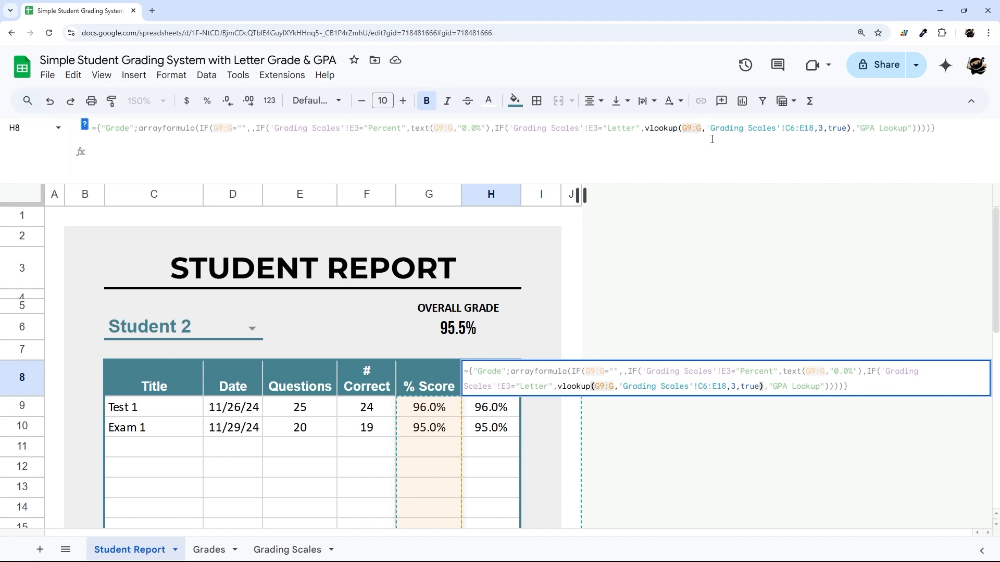
pyautogui.click(773, 128)
pyautogui.press('Return')
pyautogui.press('Up')
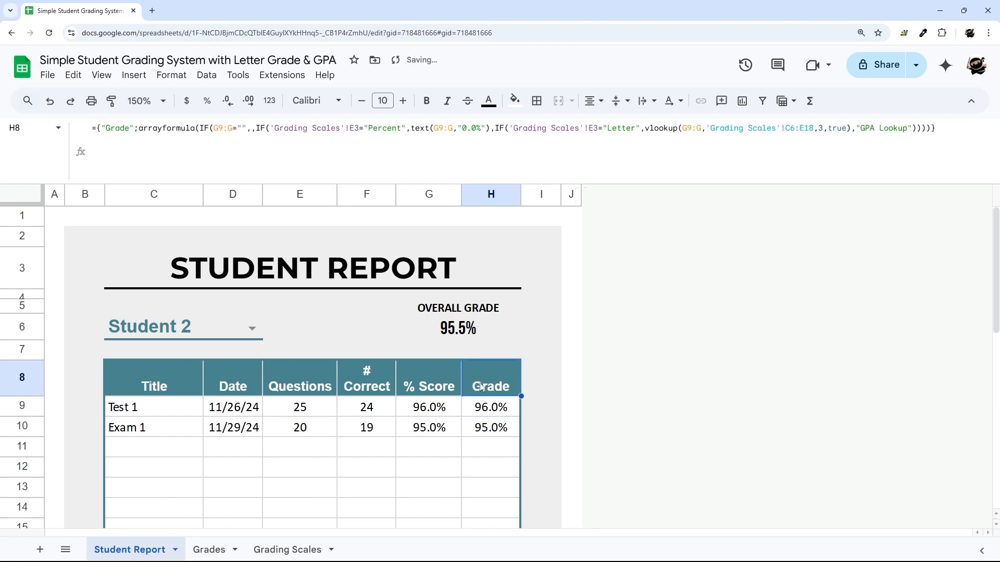
# Set Scoring to Use on Grading Scales to Letter and check the per-test grades on Student Report
pyautogui.click(260, 548)
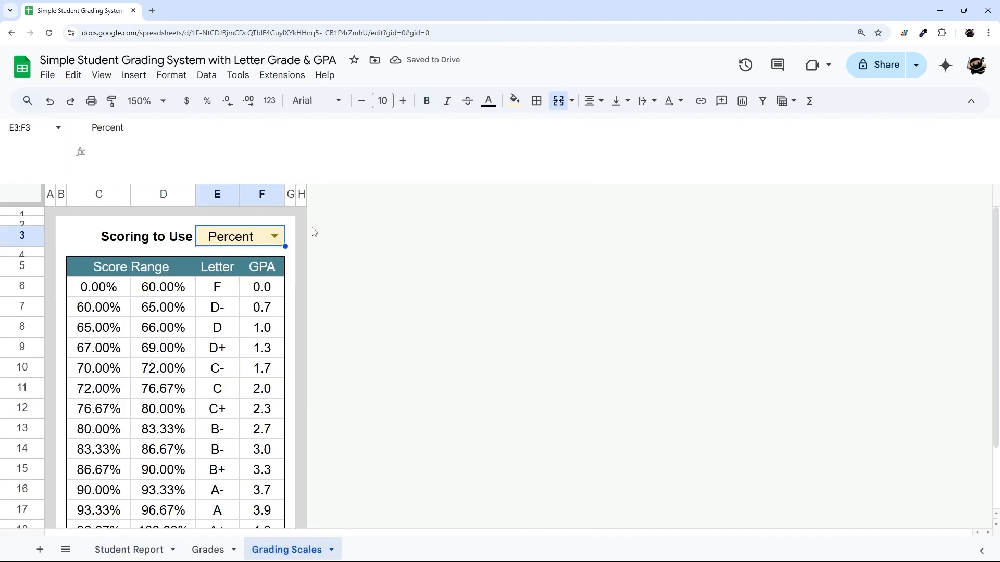
pyautogui.click(274, 237)
pyautogui.click(219, 290)
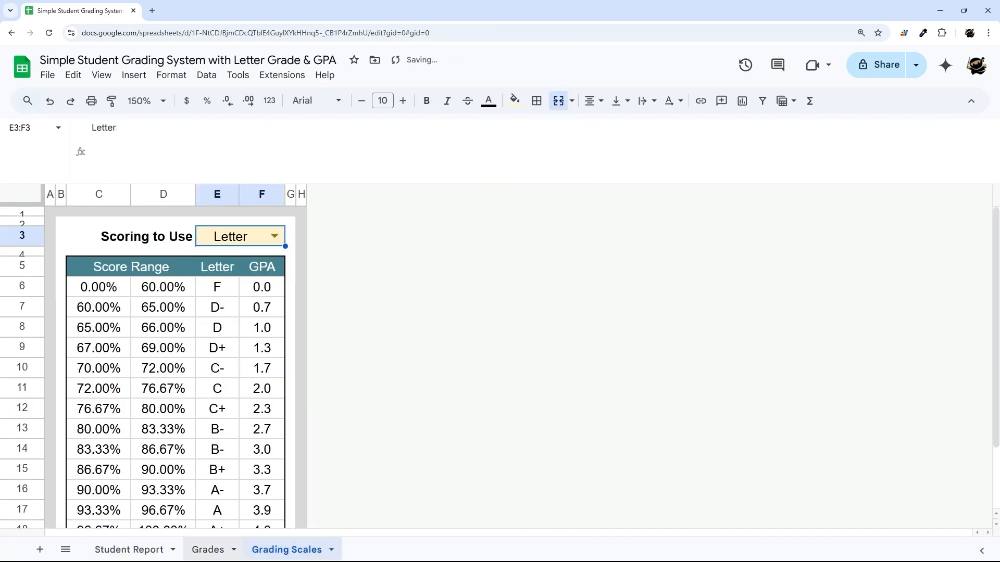
pyautogui.click(154, 553)
pyautogui.click(484, 409)
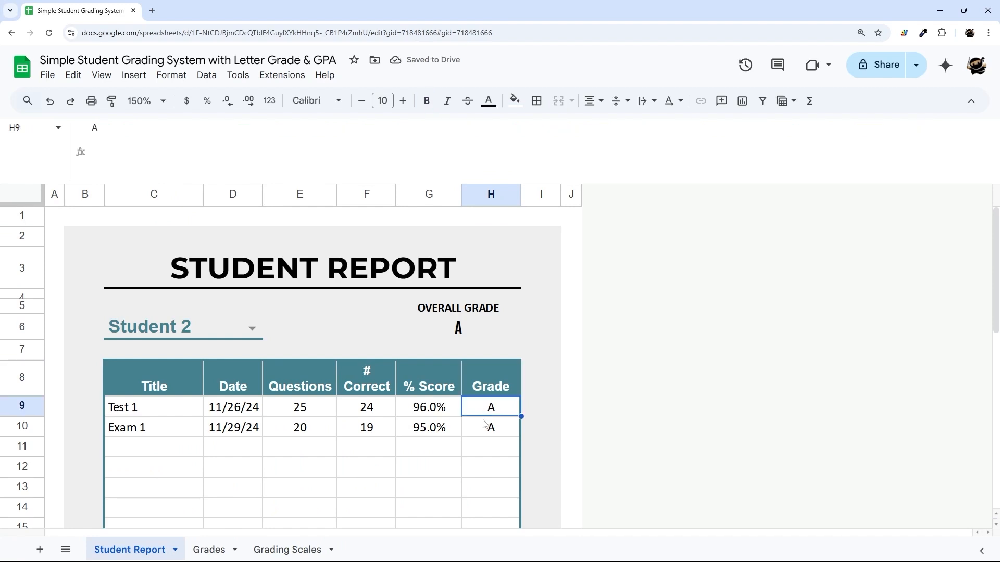
# Show Student 1 on the report to check the letter grades, and switch back to Student 2
pyautogui.click(243, 330)
pyautogui.click(149, 348)
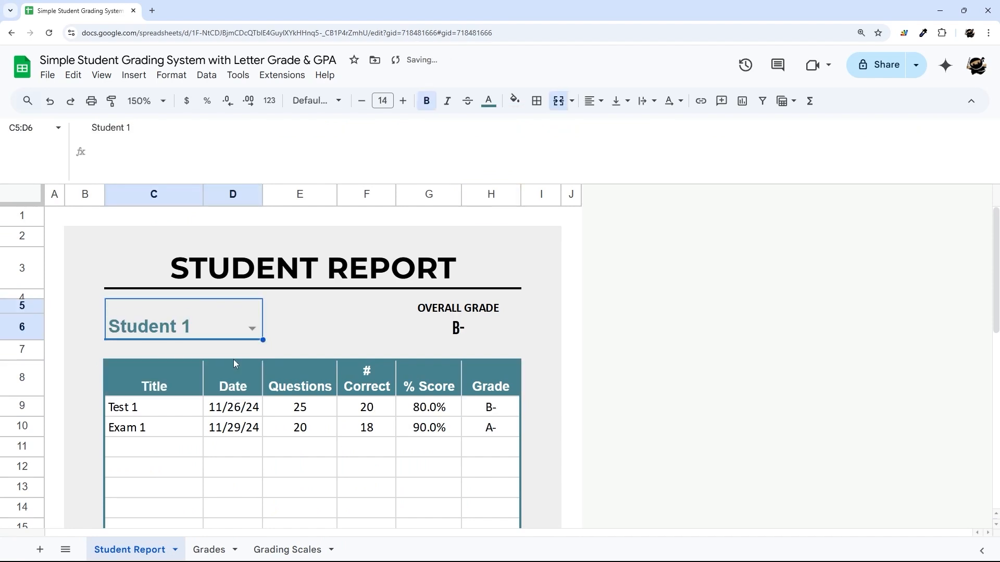
pyautogui.moveTo(487, 409); pyautogui.dragTo(491, 431)
pyautogui.click(252, 328)
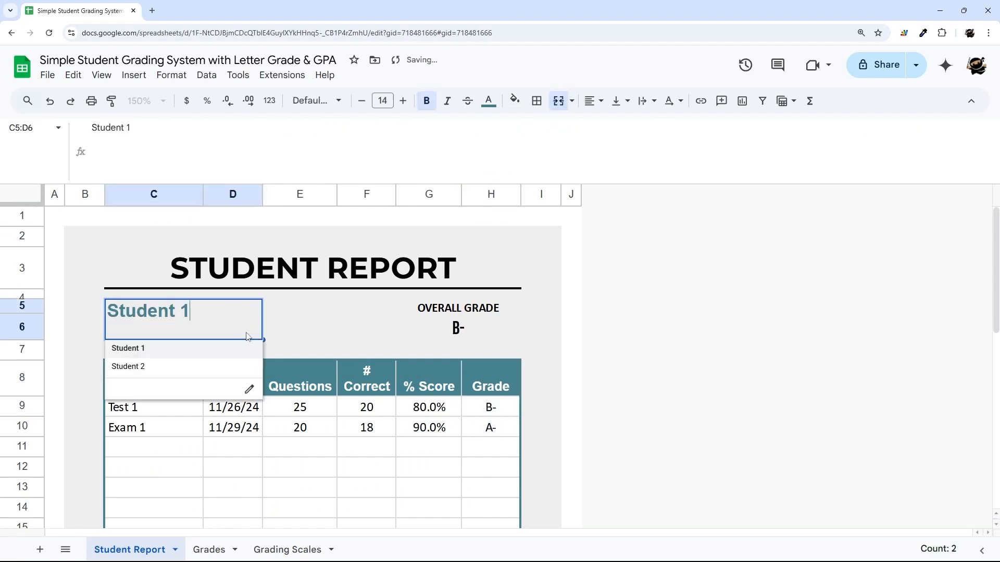
pyautogui.click(146, 367)
# Replace the "GPA Lookup" placeholder in the H8 formula with the GPA text(vlookup) expression copied from the Overall Grade formula
pyautogui.click(478, 390)
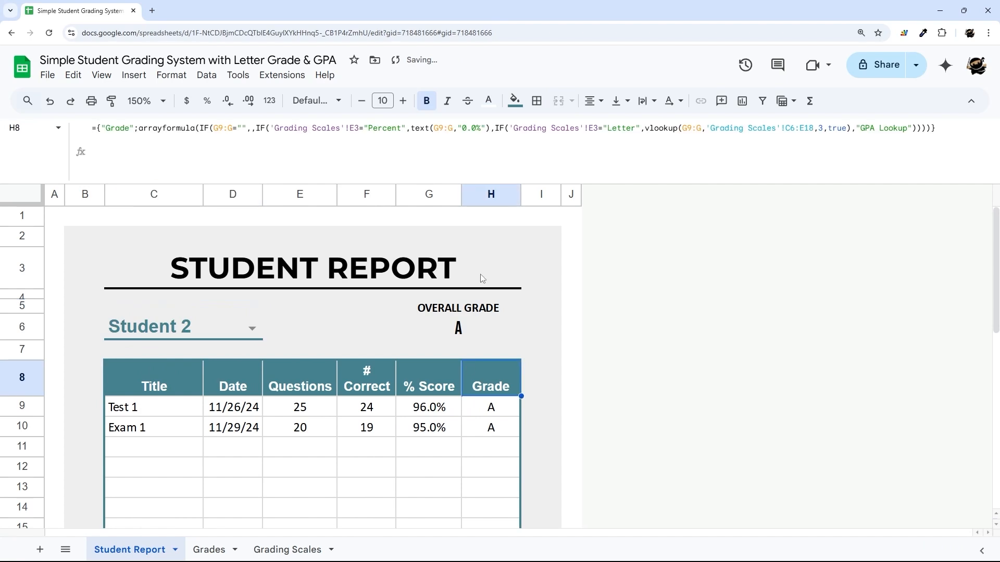
pyautogui.click(473, 333)
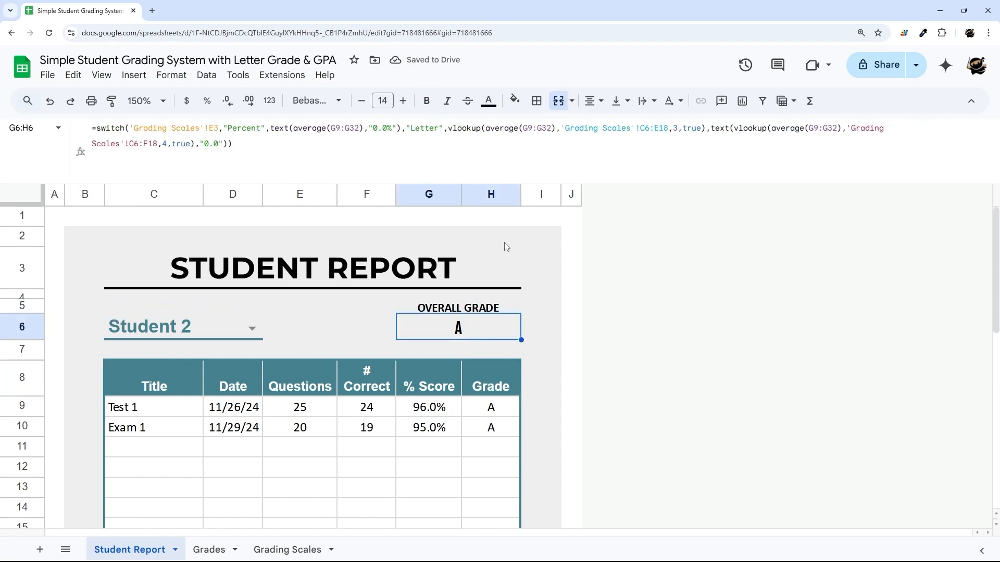
pyautogui.moveTo(711, 129); pyautogui.dragTo(496, 150)
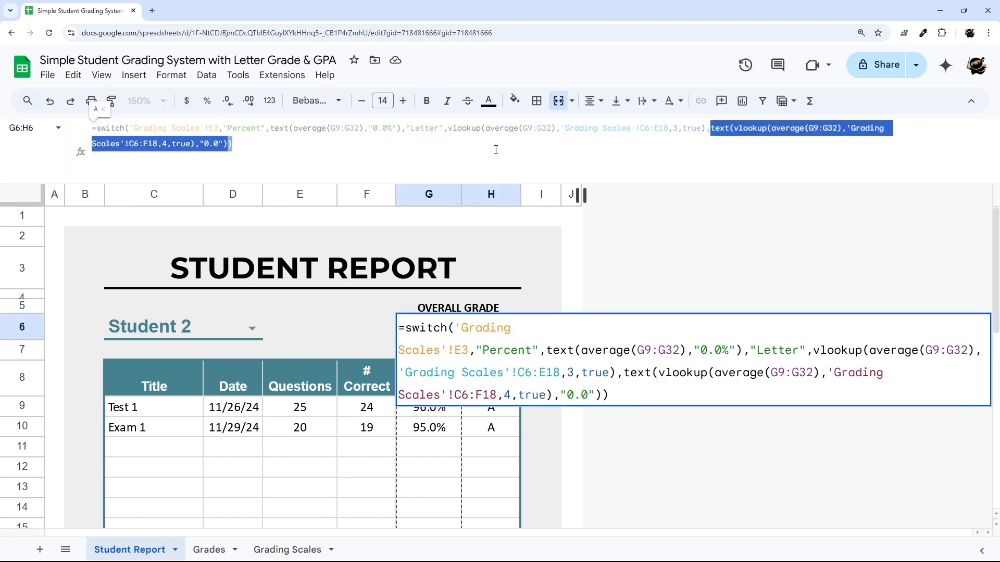
pyautogui.moveTo(242, 150); pyautogui.dragTo(229, 145)
pyautogui.hotkey('ctrl', 'c')
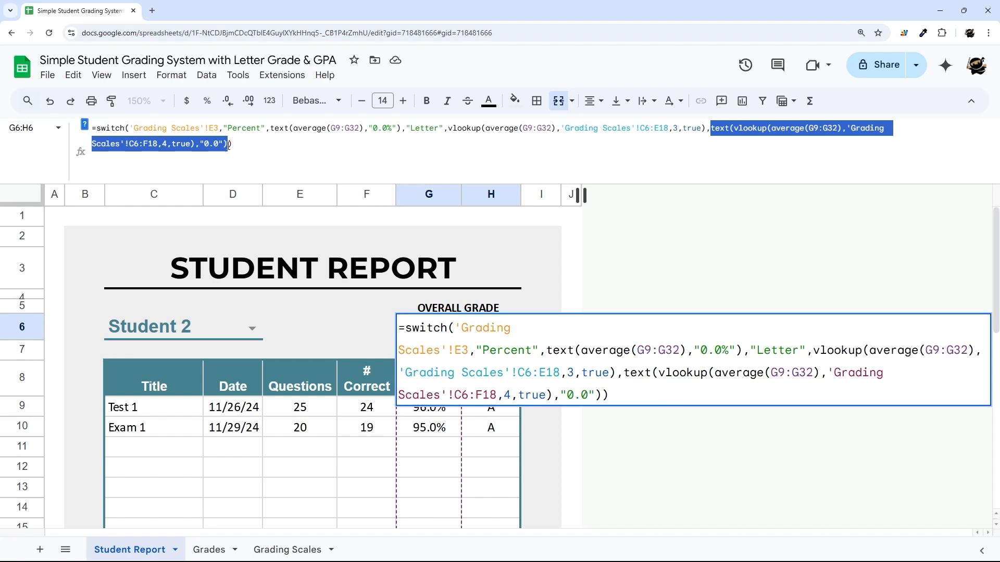
pyautogui.press('Escape')
pyautogui.click(496, 391)
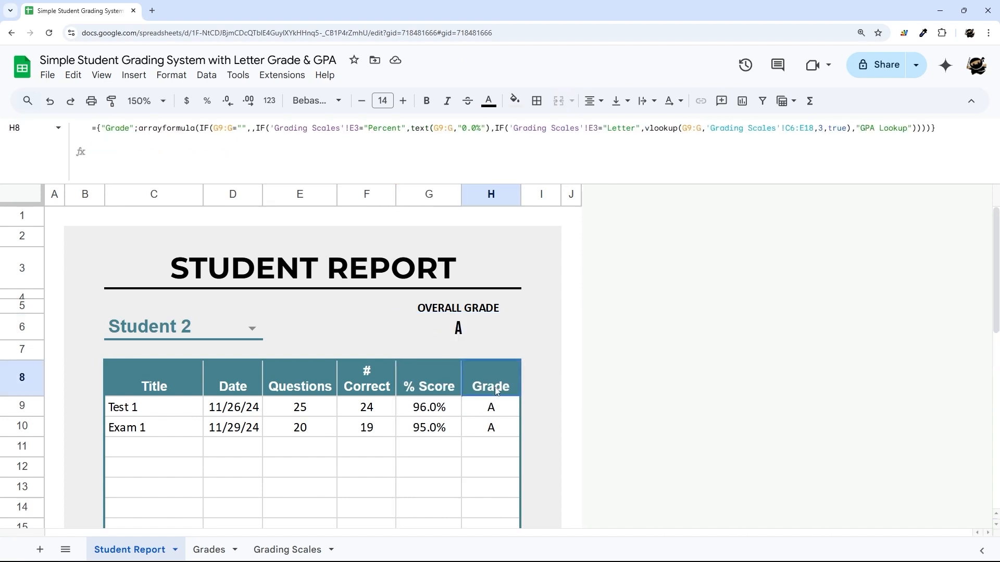
pyautogui.moveTo(853, 128); pyautogui.dragTo(914, 127)
pyautogui.hotkey('ctrl', 'v')
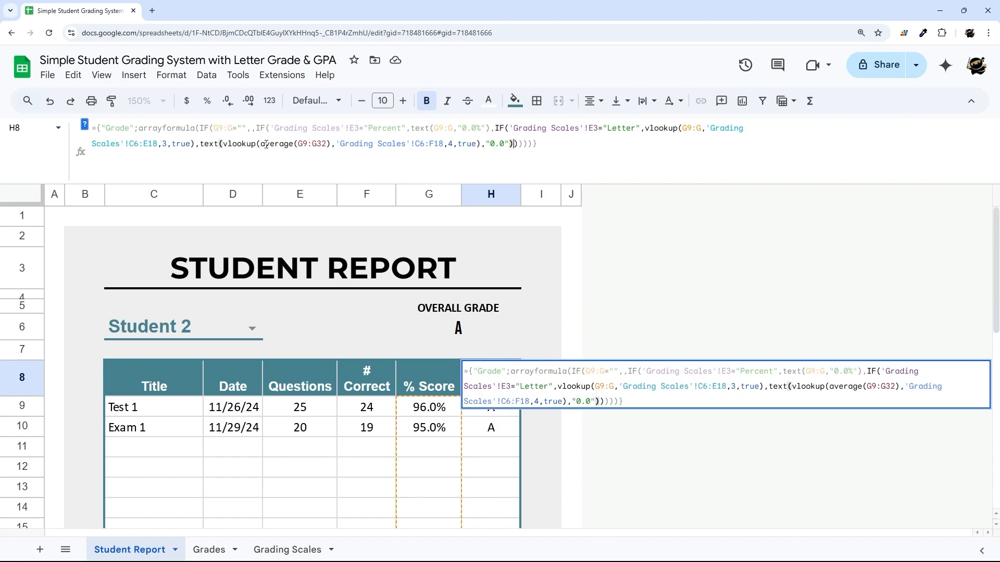
# Change the GPA vlookup's search key in the H8 formula to G9:G, removing its average function
pyautogui.moveTo(261, 144); pyautogui.dragTo(295, 144)
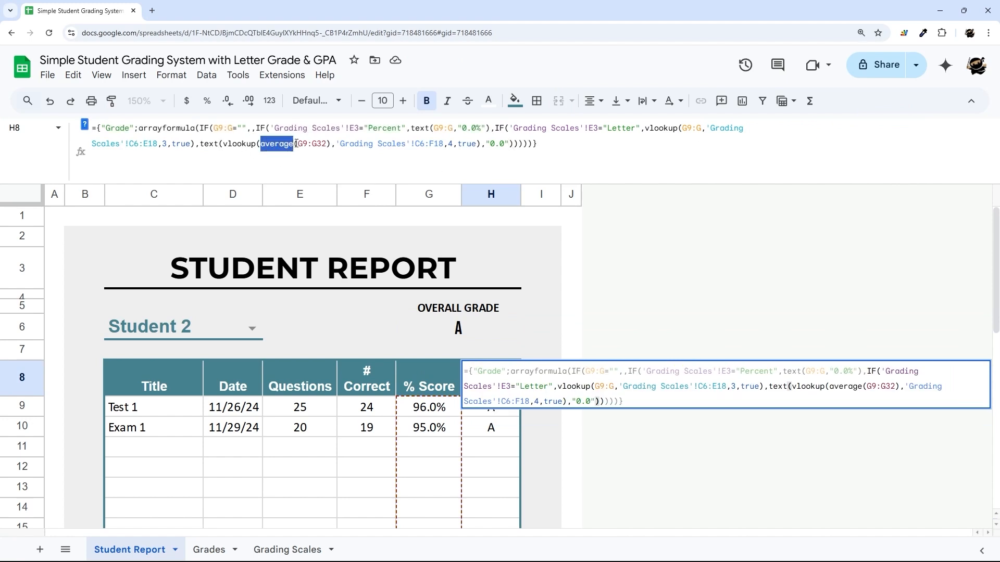
pyautogui.press('BackSpace')
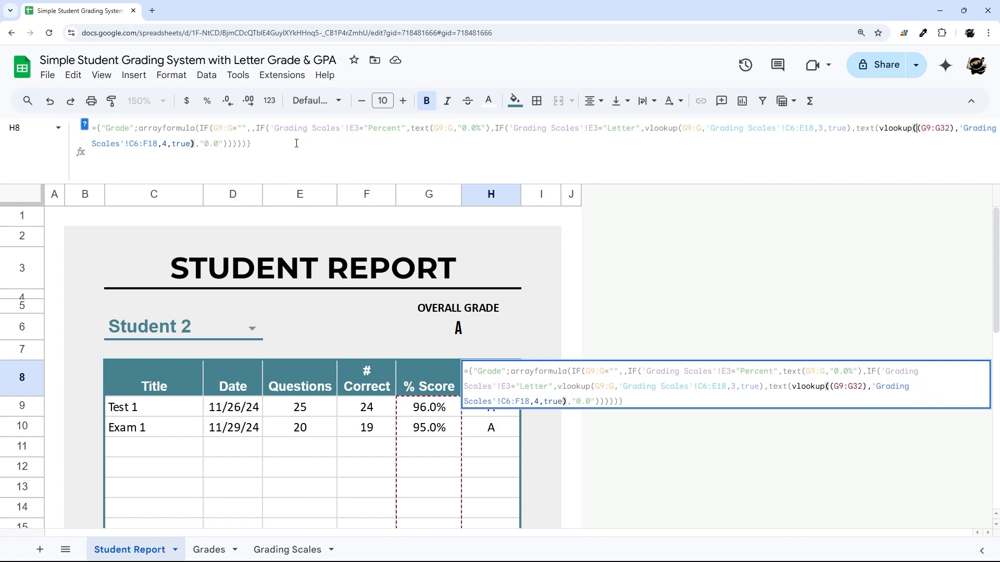
pyautogui.press('Delete')
pyautogui.press('Delete')
pyautogui.press('Delete')
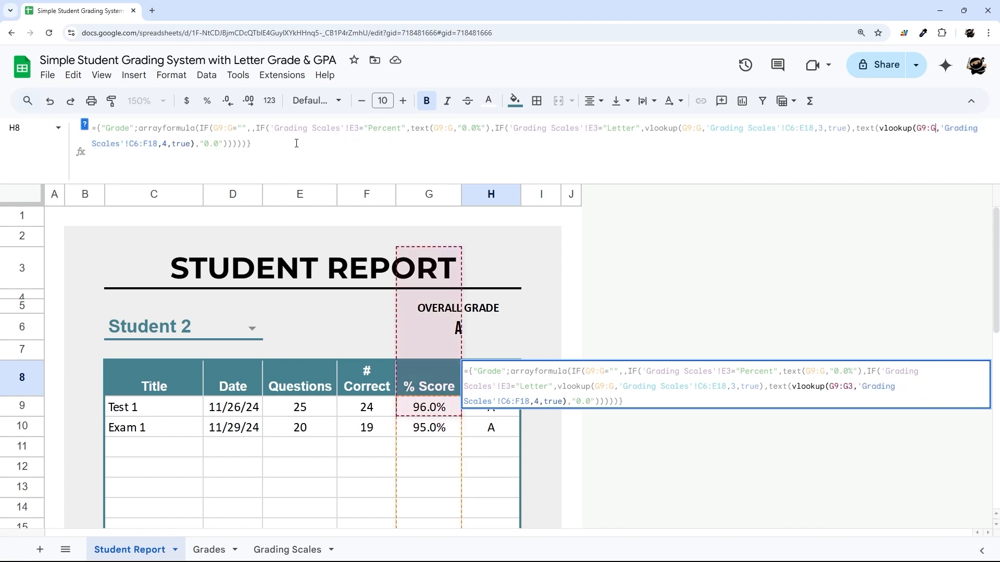
pyautogui.press('BackSpace')
pyautogui.click(296, 143)
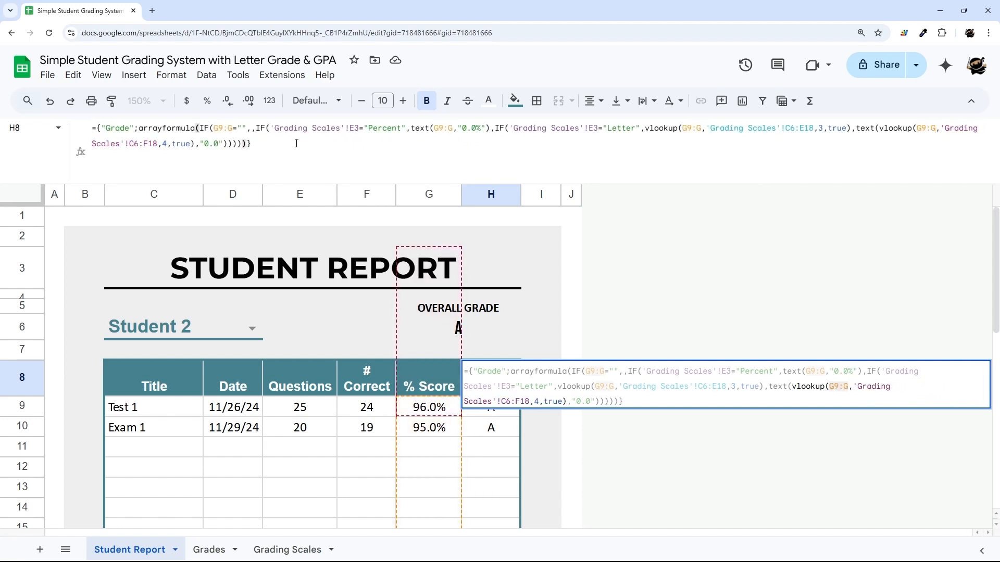
pyautogui.press('Return')
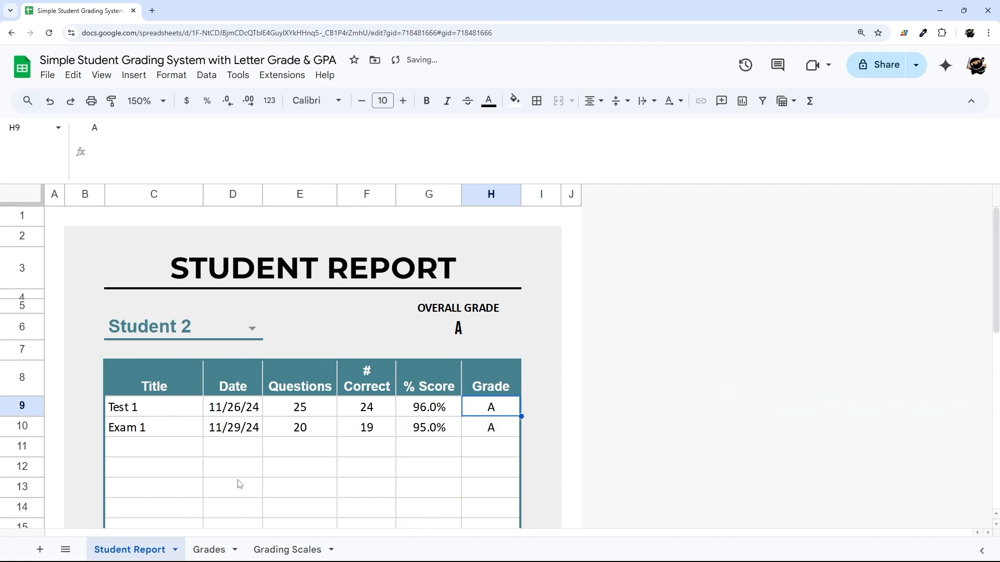
# Set Scoring to Use on Grading Scales to GPA and return to Student Report
pyautogui.click(289, 547)
pyautogui.click(274, 236)
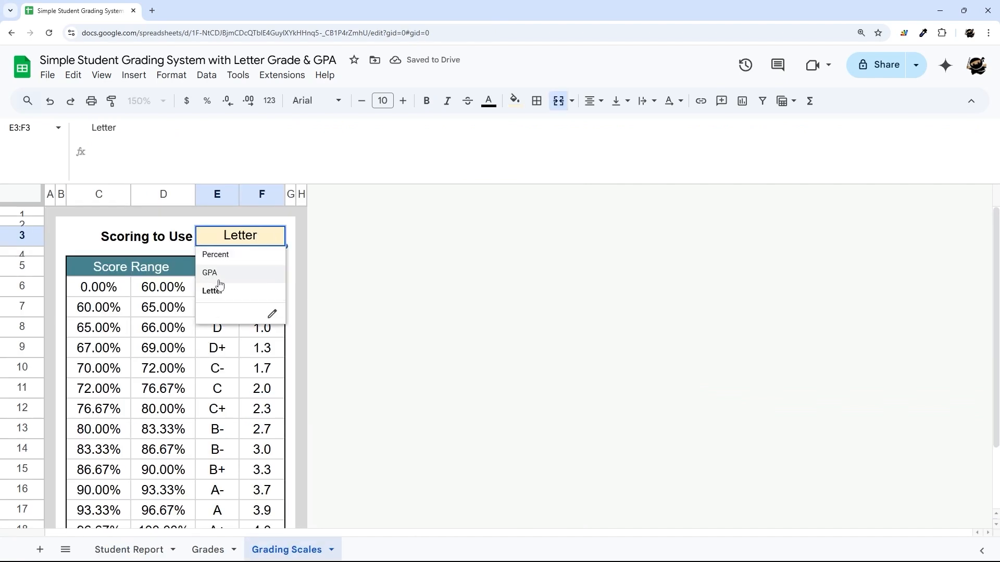
pyautogui.click(216, 271)
pyautogui.click(115, 551)
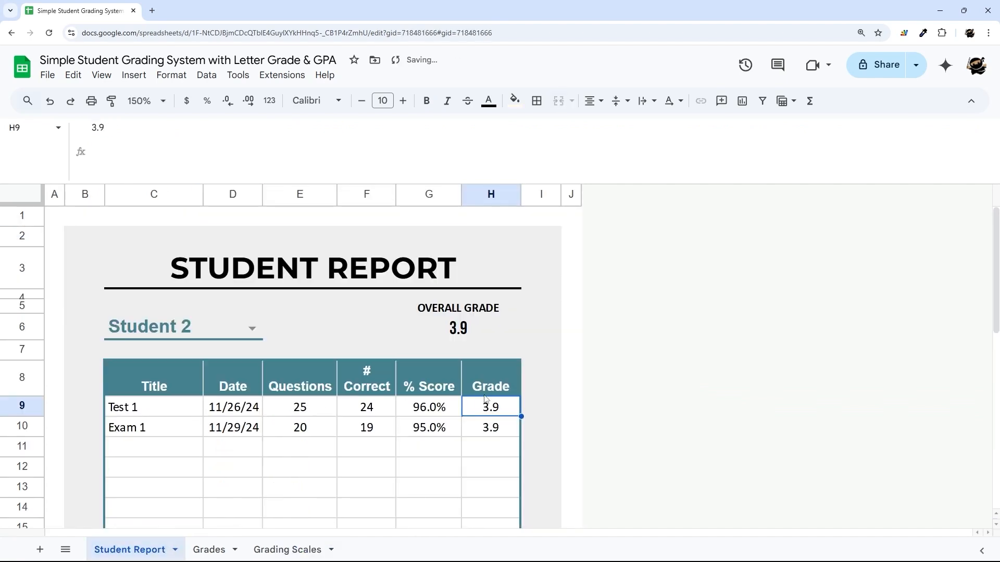
# Switch the report to Student 1 and check the GPA grades for both tests
pyautogui.click(252, 328)
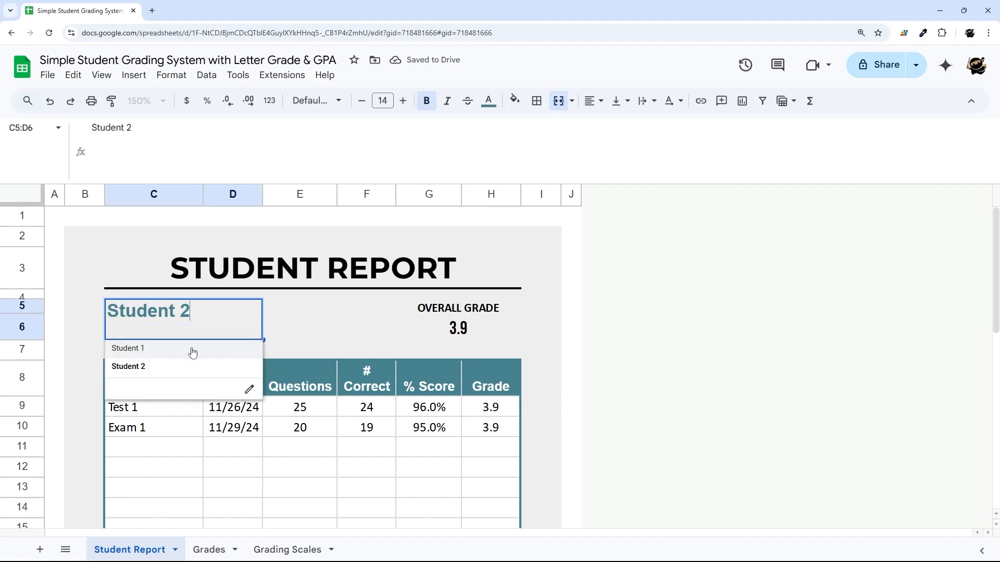
pyautogui.click(151, 355)
pyautogui.moveTo(504, 413); pyautogui.dragTo(497, 428)
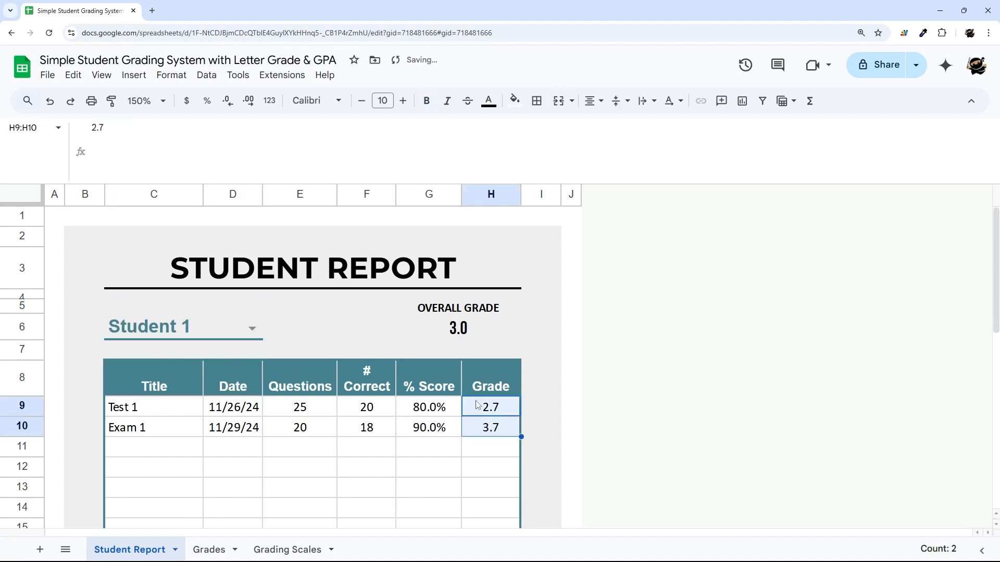
pyautogui.click(380, 337)
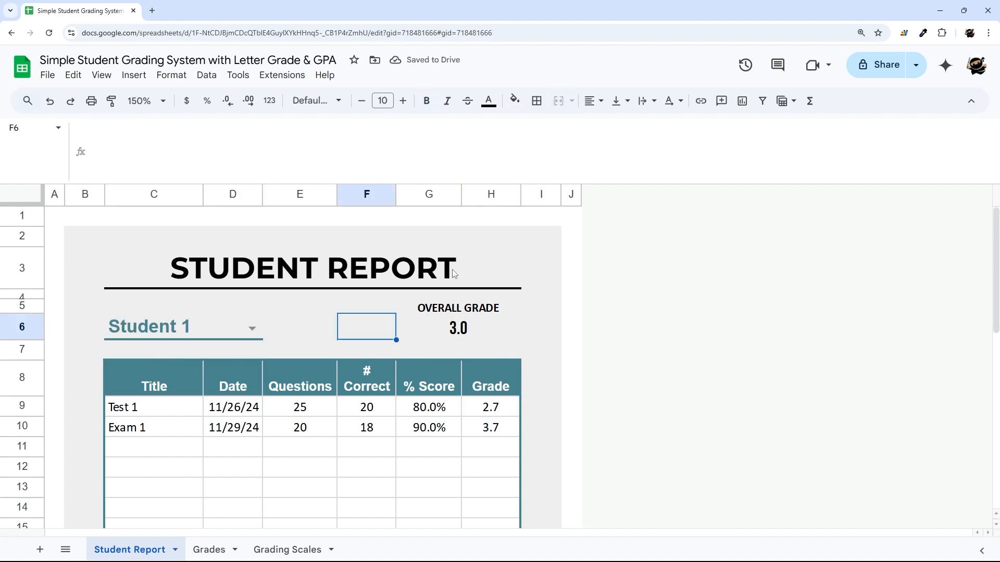